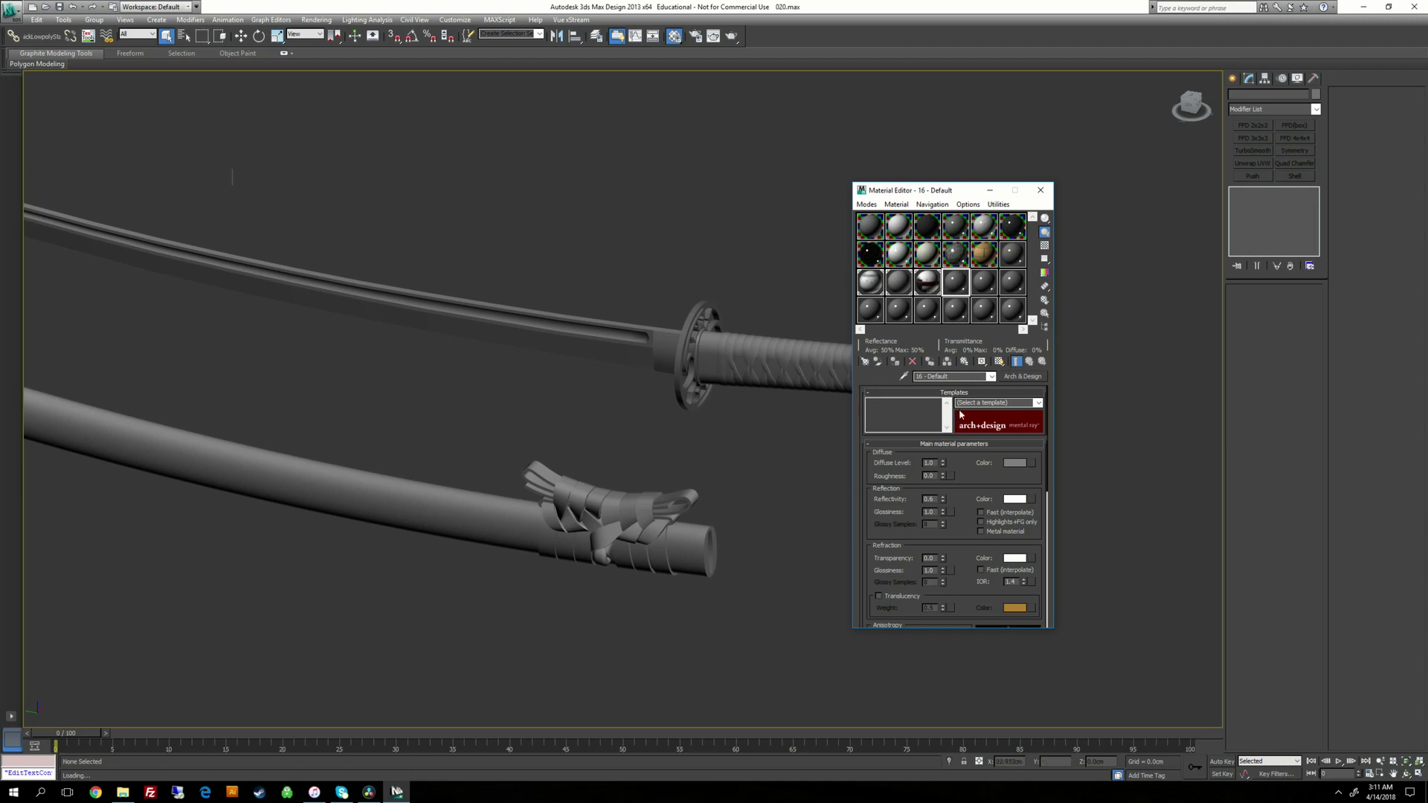
# Step: Change the active material slot to a Standard material and name it MirroUV's
pyautogui.moveTo(709, 289); pyautogui.dragTo(664, 289, button='middle')
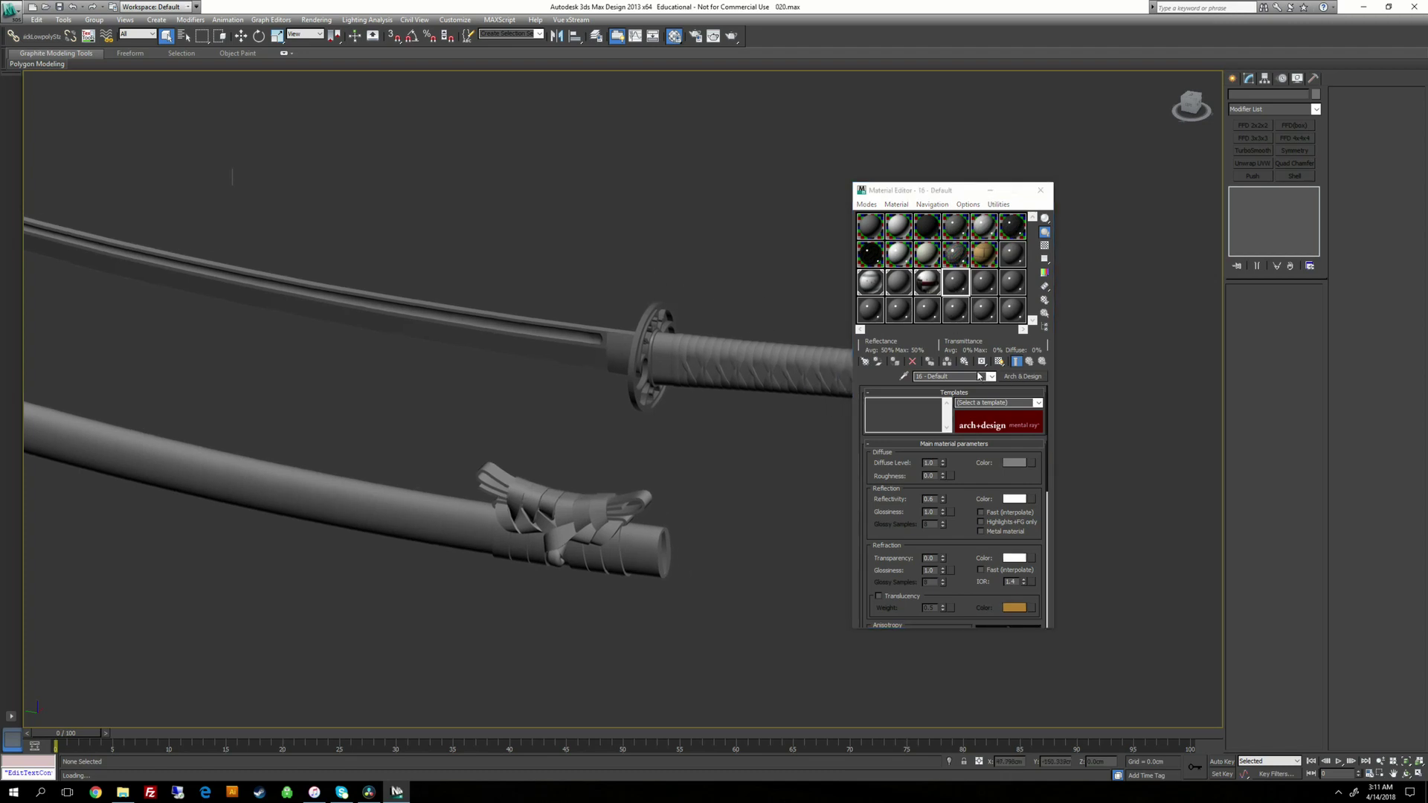
pyautogui.click(1021, 380)
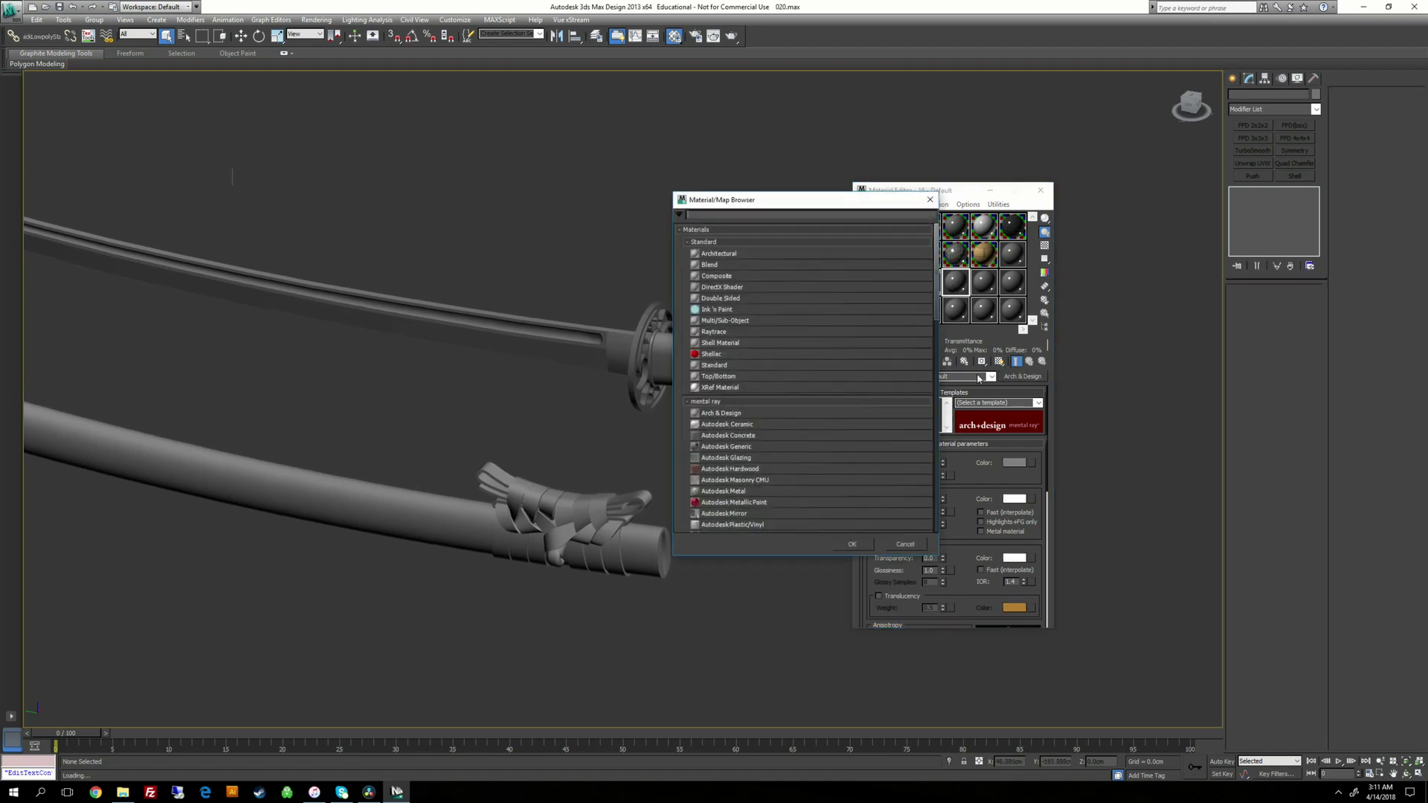
pyautogui.doubleClick(710, 365)
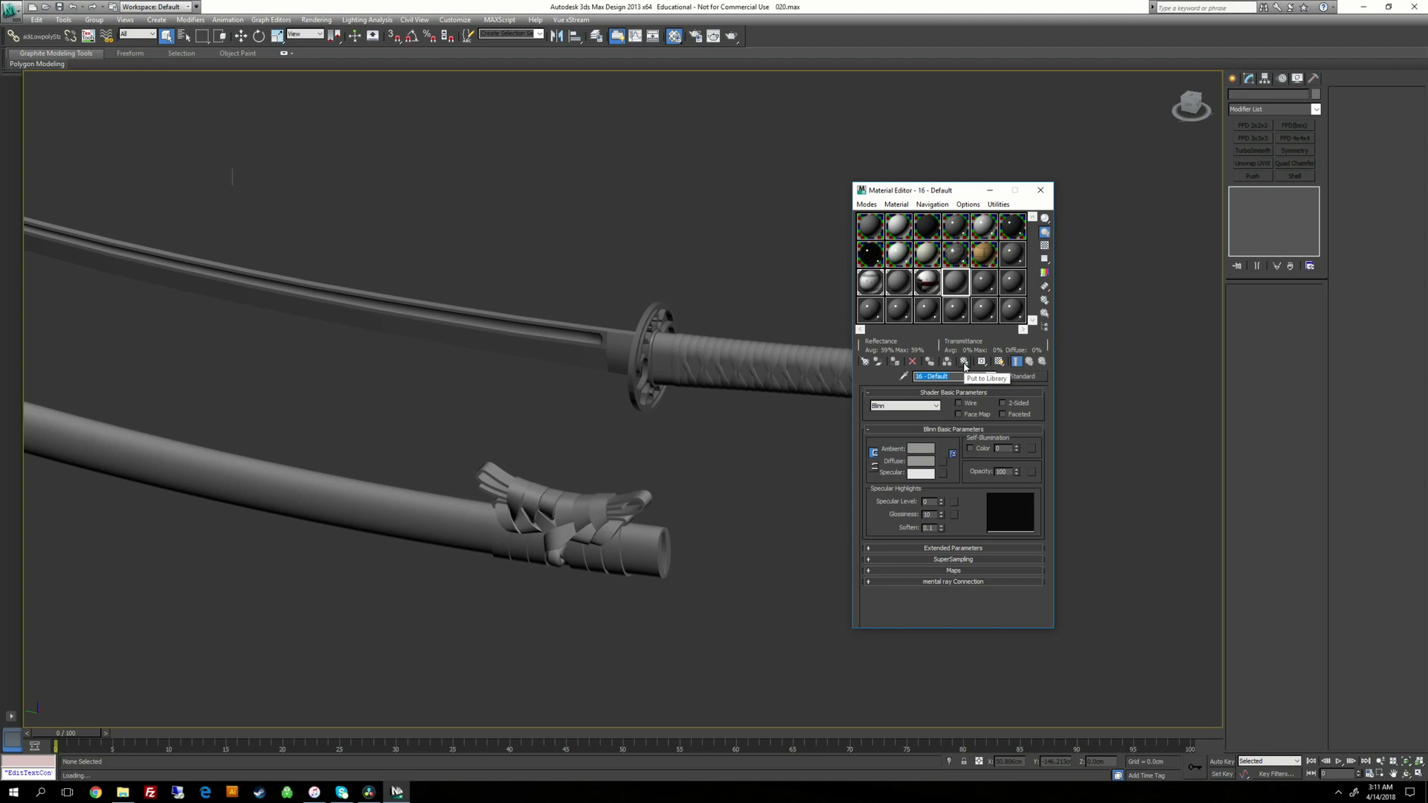
pyautogui.write("MirroUV's")
# Step: Set the material's diffuse colour to a fully saturated green
pyautogui.click(922, 461)
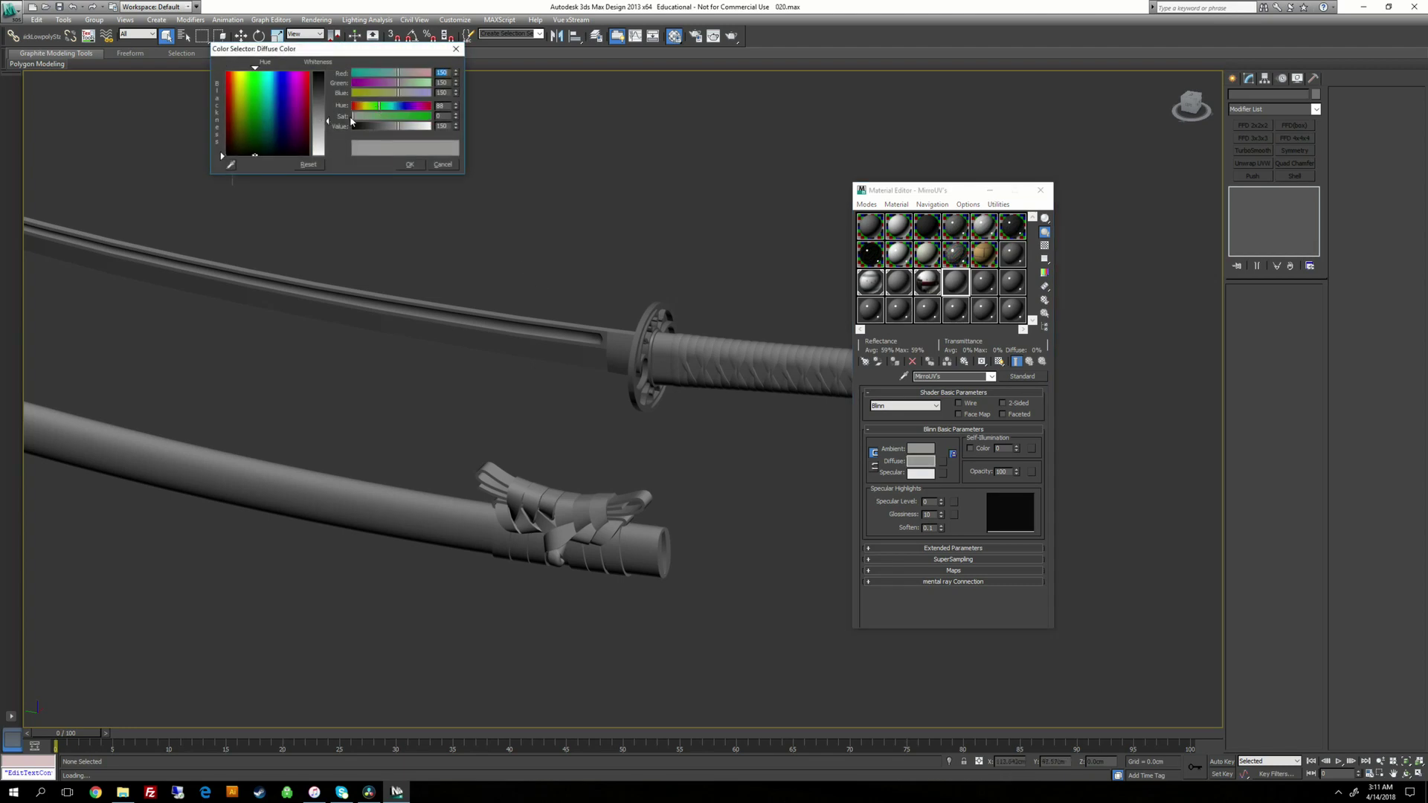
pyautogui.moveTo(353, 119); pyautogui.dragTo(431, 117)
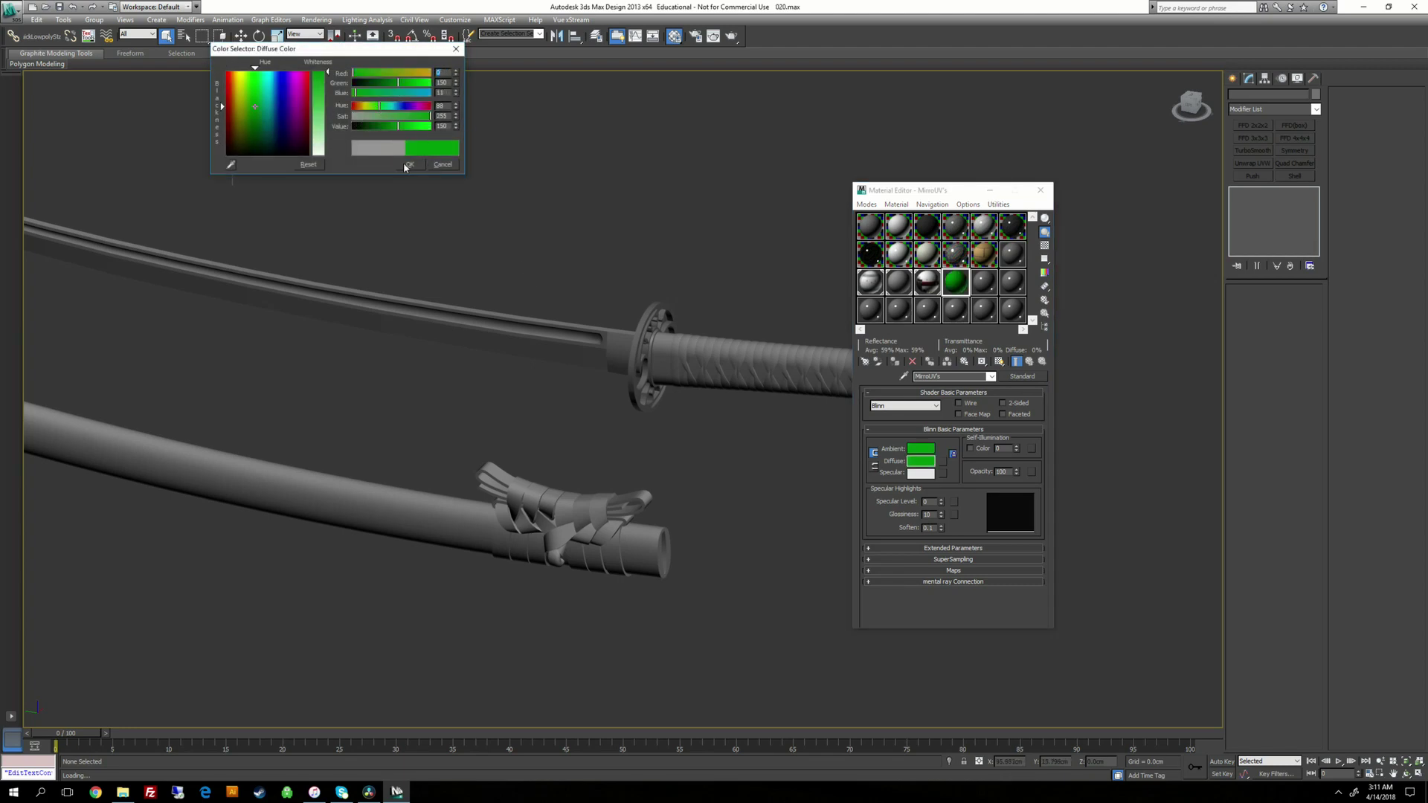
pyautogui.click(409, 165)
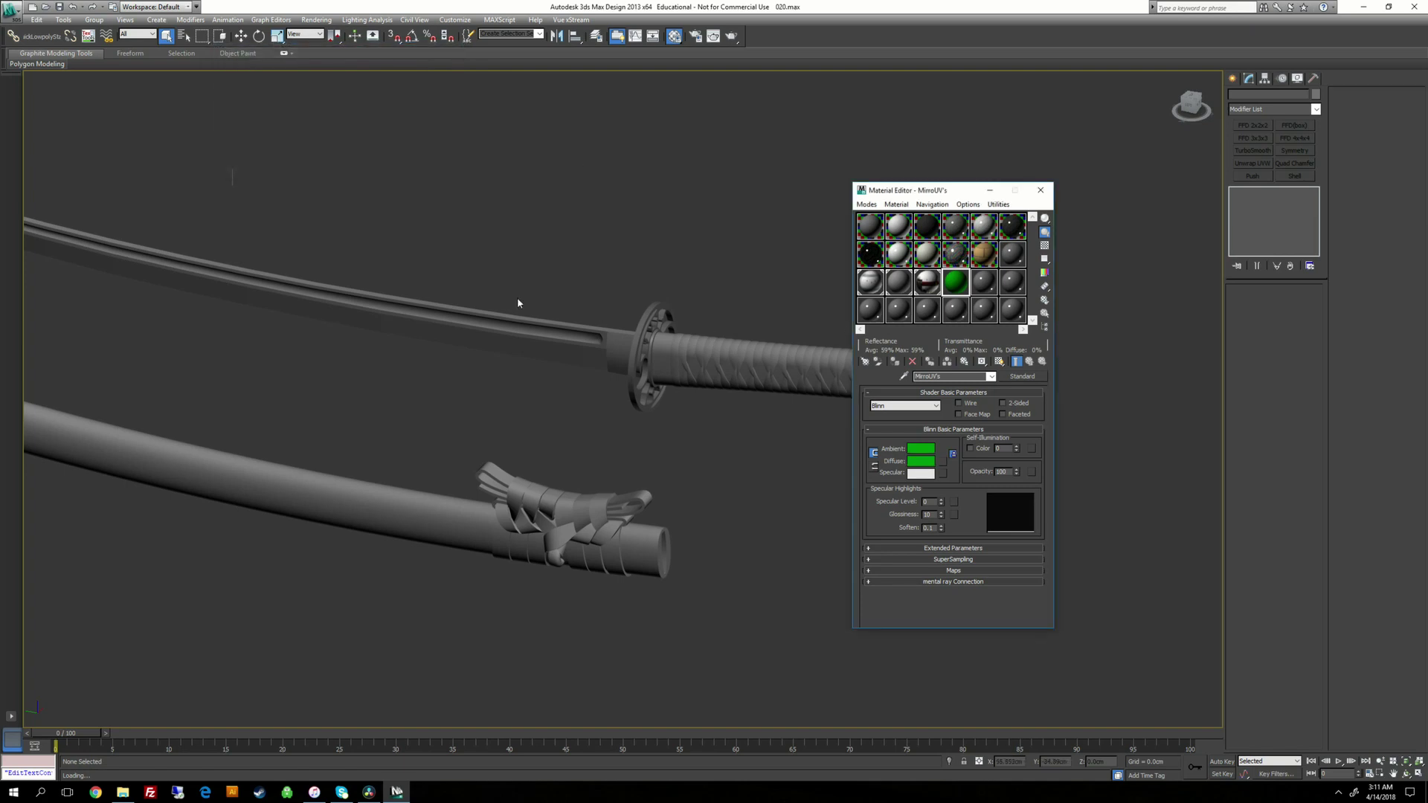
# Step: Isolate the sword blade object and close the Material Editor
pyautogui.scroll(3, 518, 303)
pyautogui.click(647, 342)
pyautogui.press('z')
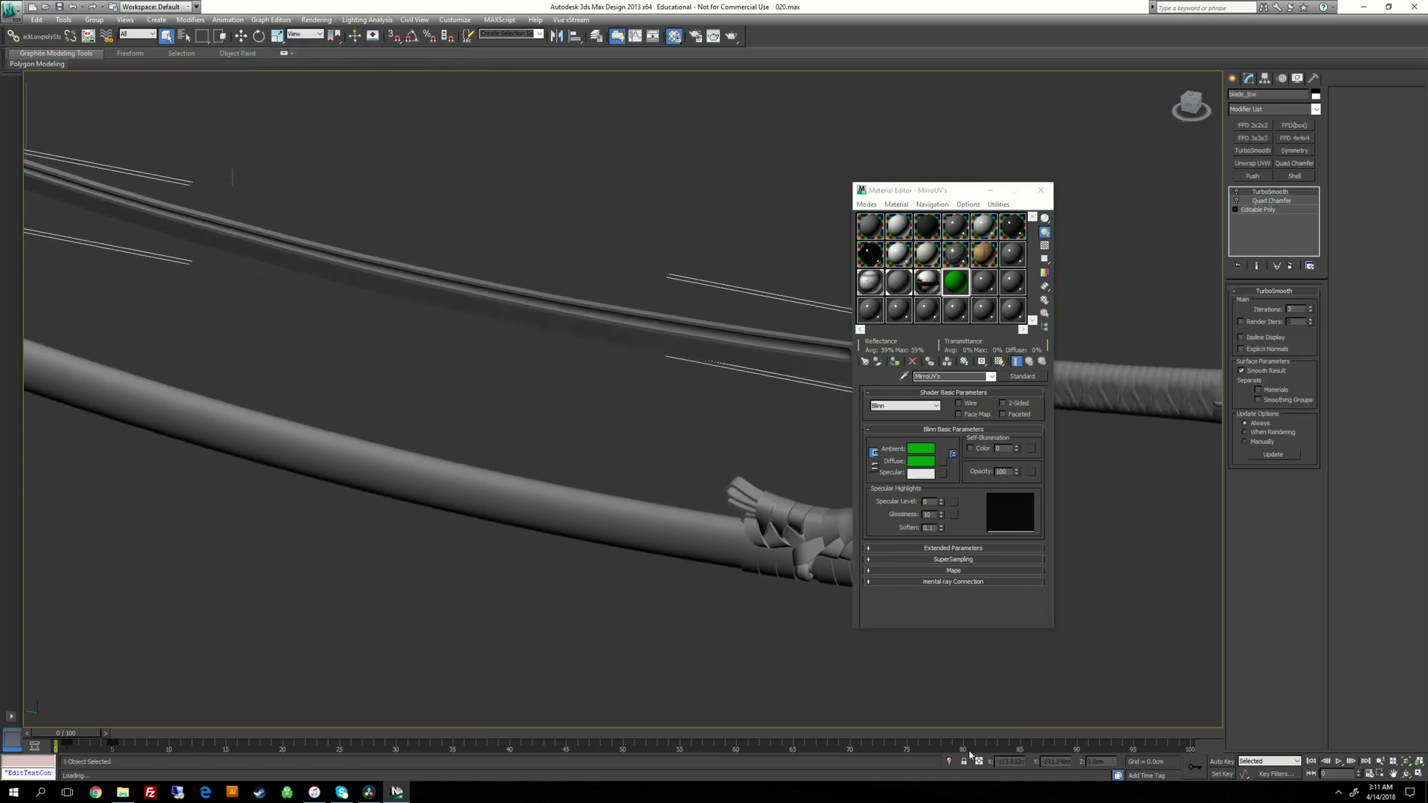
pyautogui.click(950, 762)
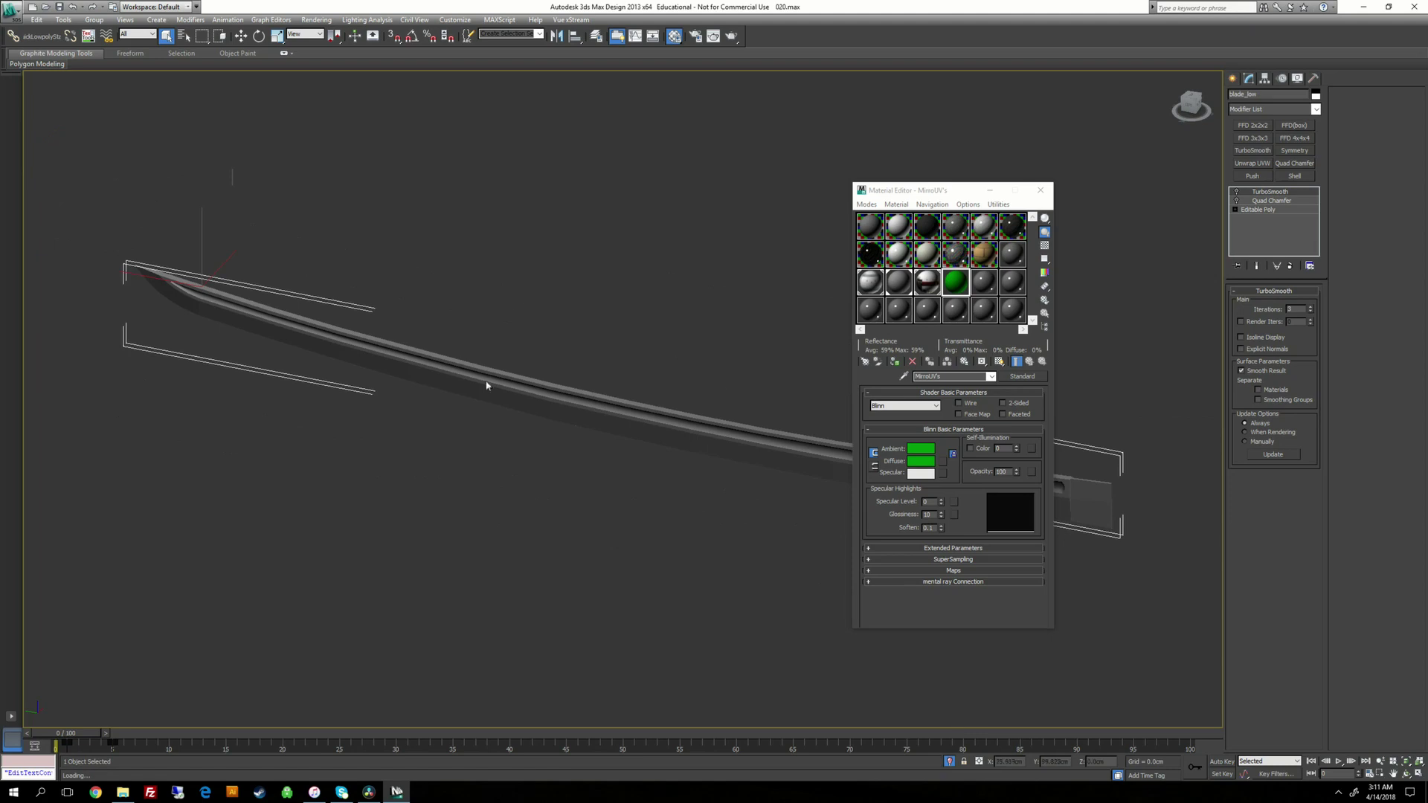
pyautogui.click(1041, 191)
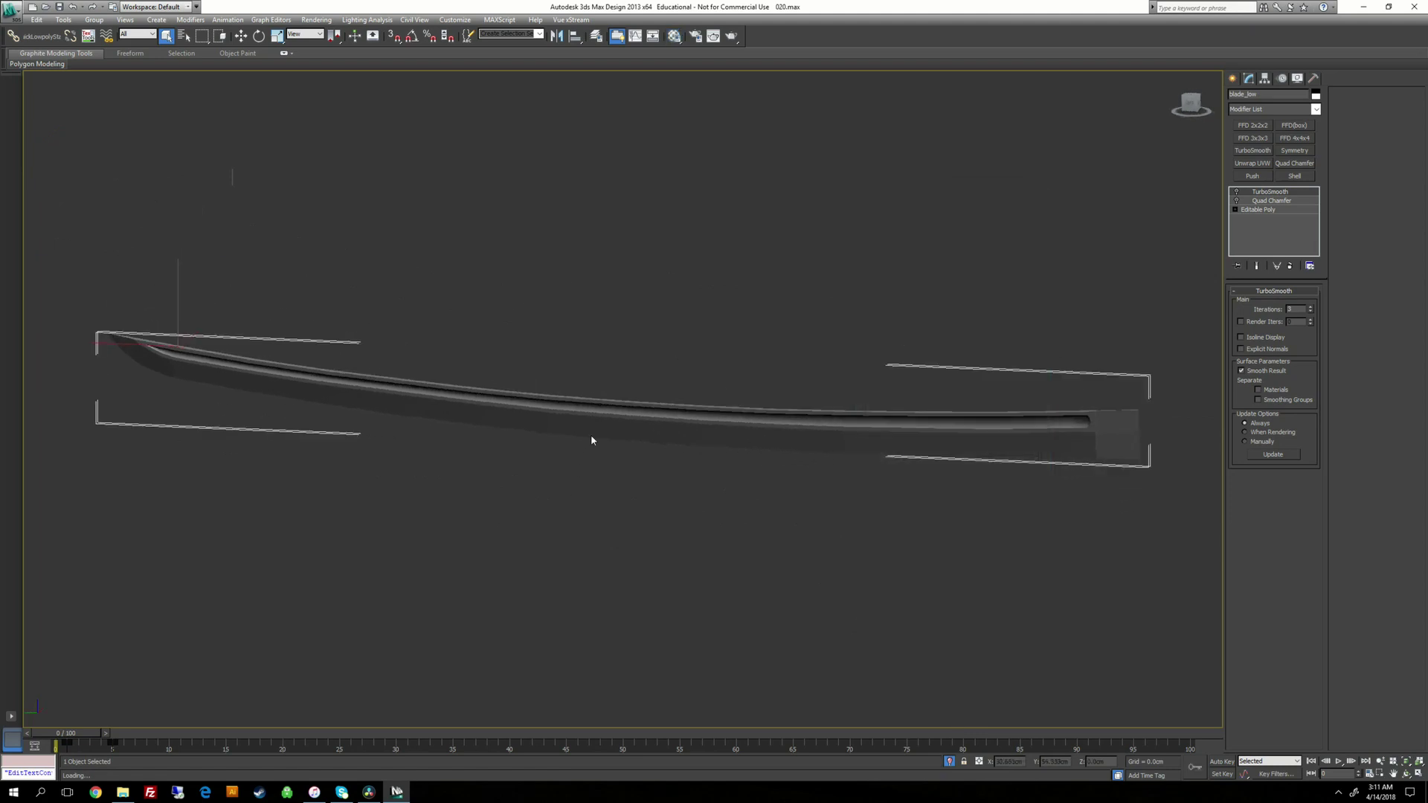
# Step: Remove the TurboSmooth and Quad Chamfer modifiers from the blade
pyautogui.keyDown('alt'); pyautogui.moveTo(593, 440); pyautogui.dragTo(577, 383, button='middle'); pyautogui.keyUp('alt')
pyautogui.scroll(-1, 567, 445)
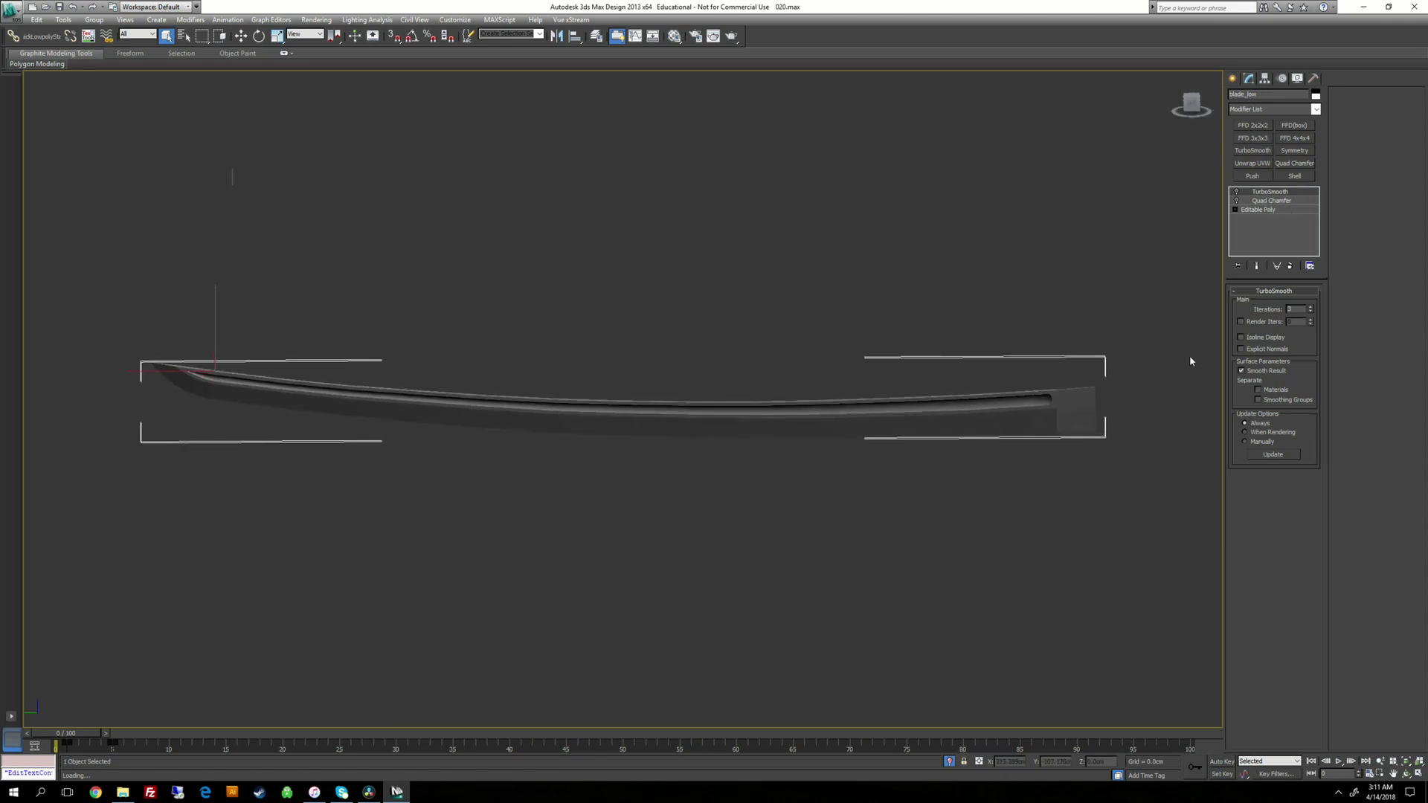
pyautogui.click(1291, 267)
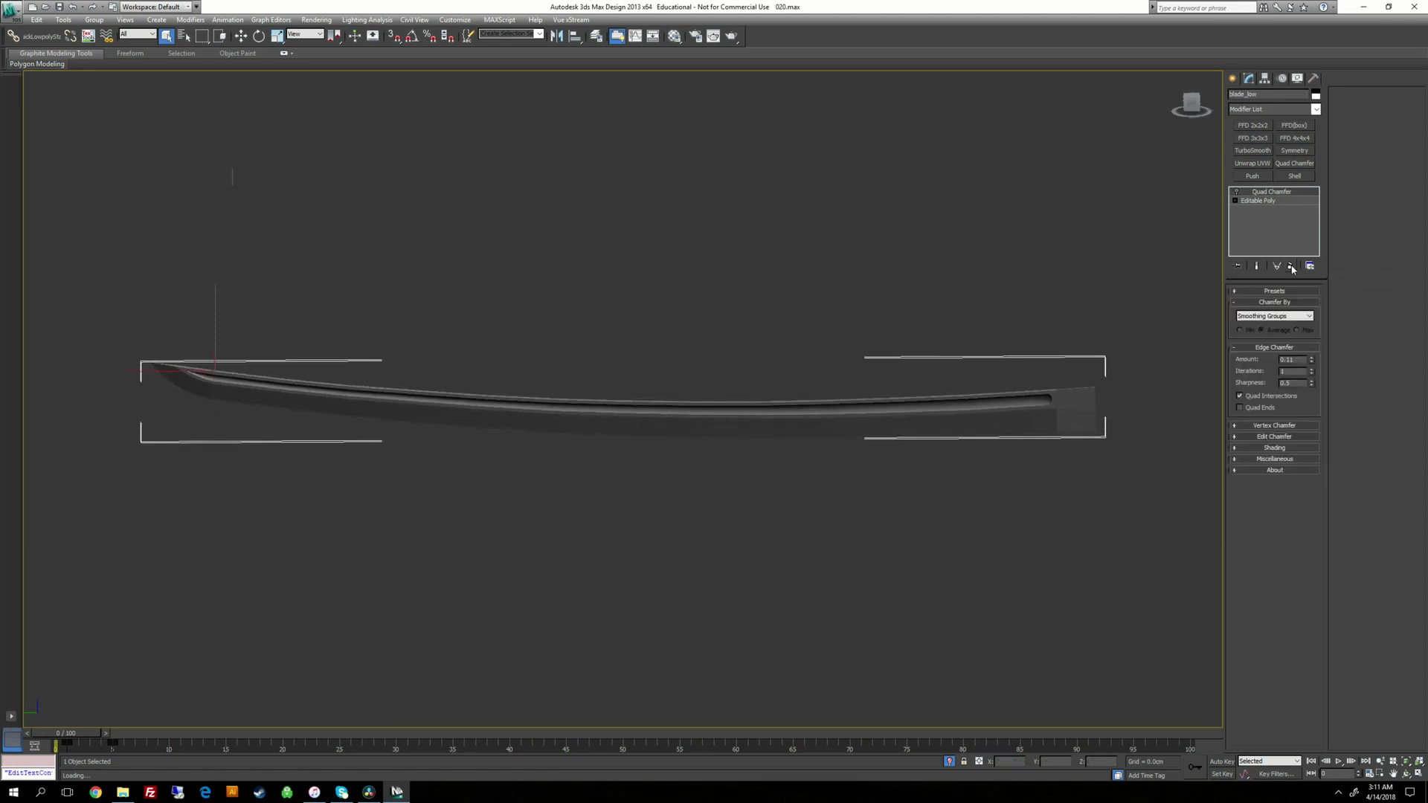
pyautogui.click(1291, 267)
pyautogui.keyDown('alt'); pyautogui.moveTo(866, 311); pyautogui.dragTo(846, 335, button='middle'); pyautogui.keyUp('alt')
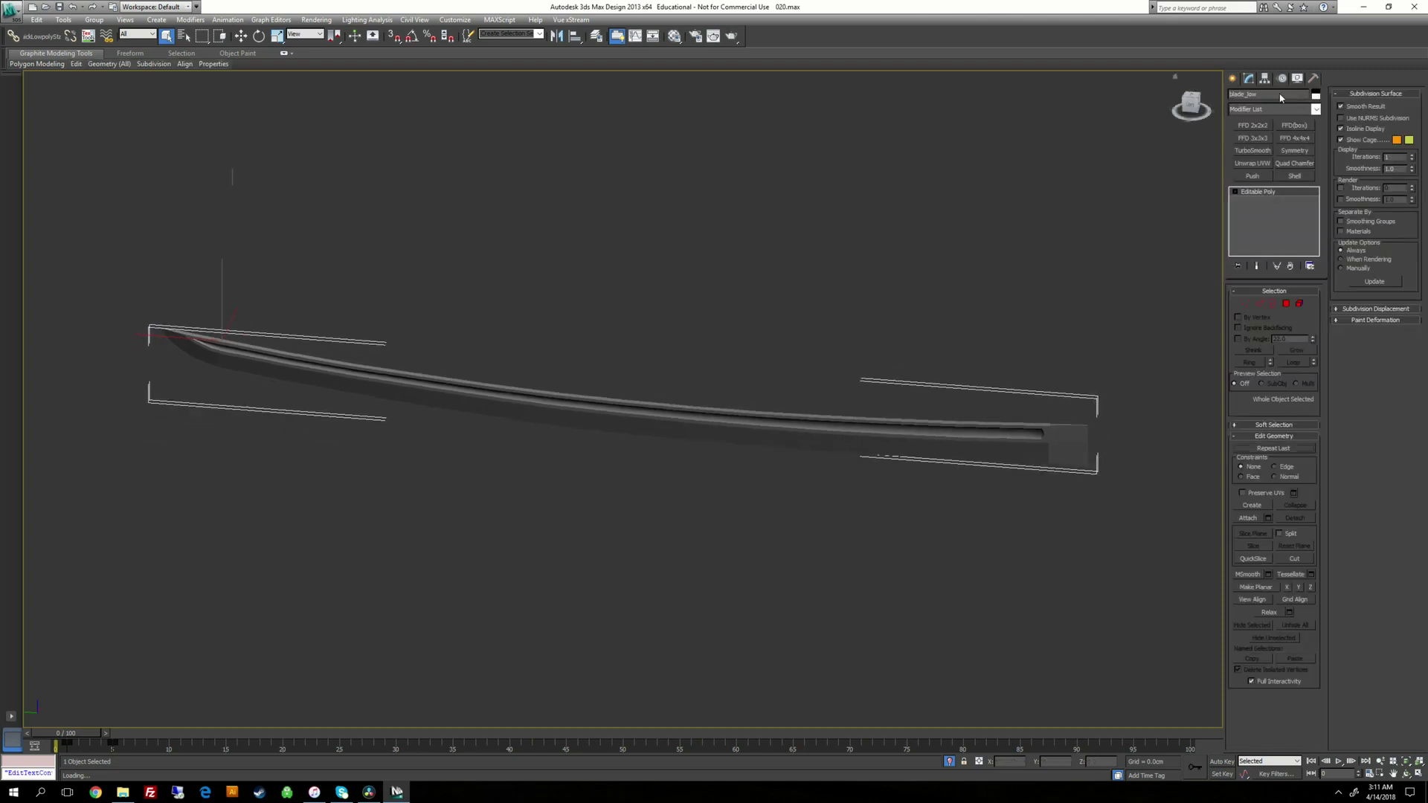
# Step: Reset the blade's transform with Reset XForm and convert the blade to Editable Poly
pyautogui.click(1315, 79)
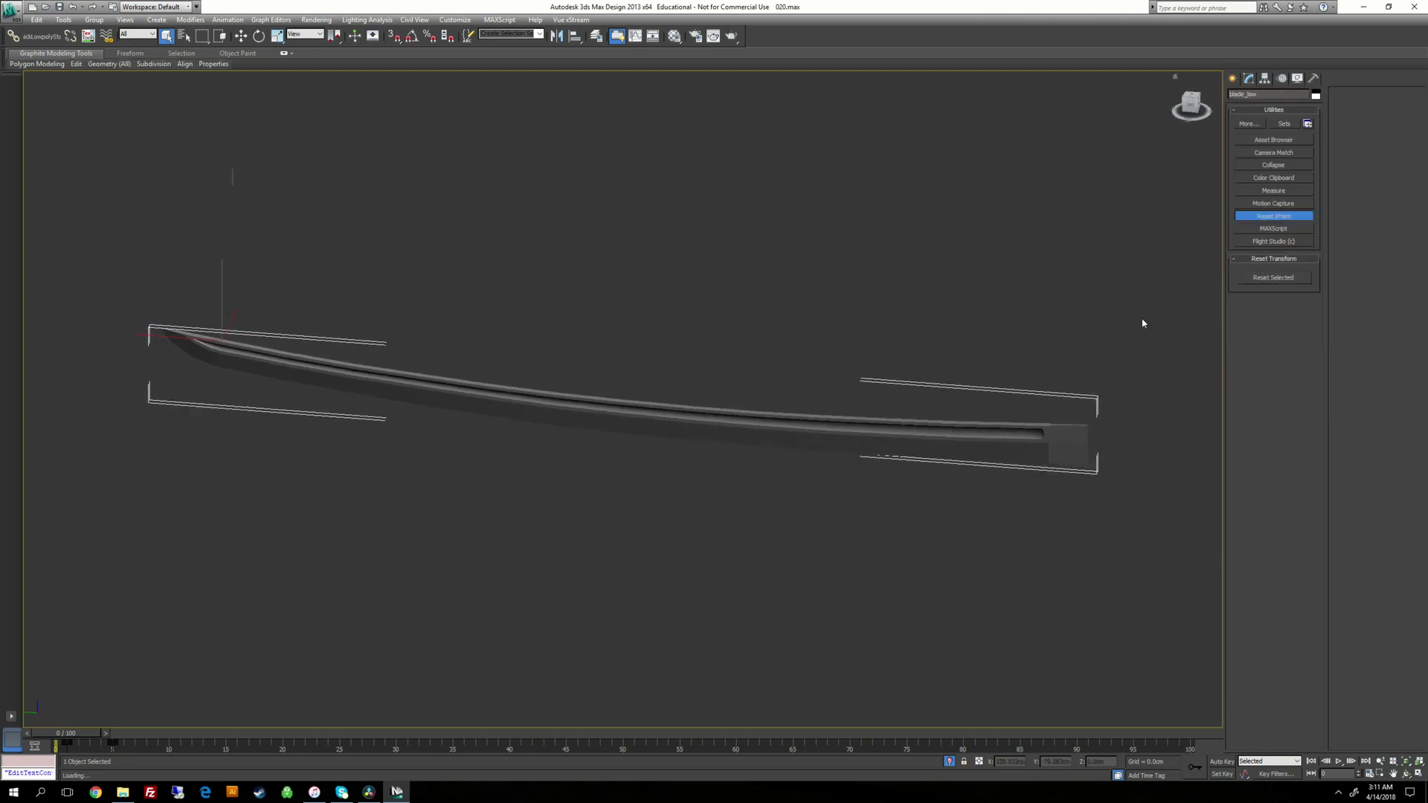
pyautogui.click(1274, 277)
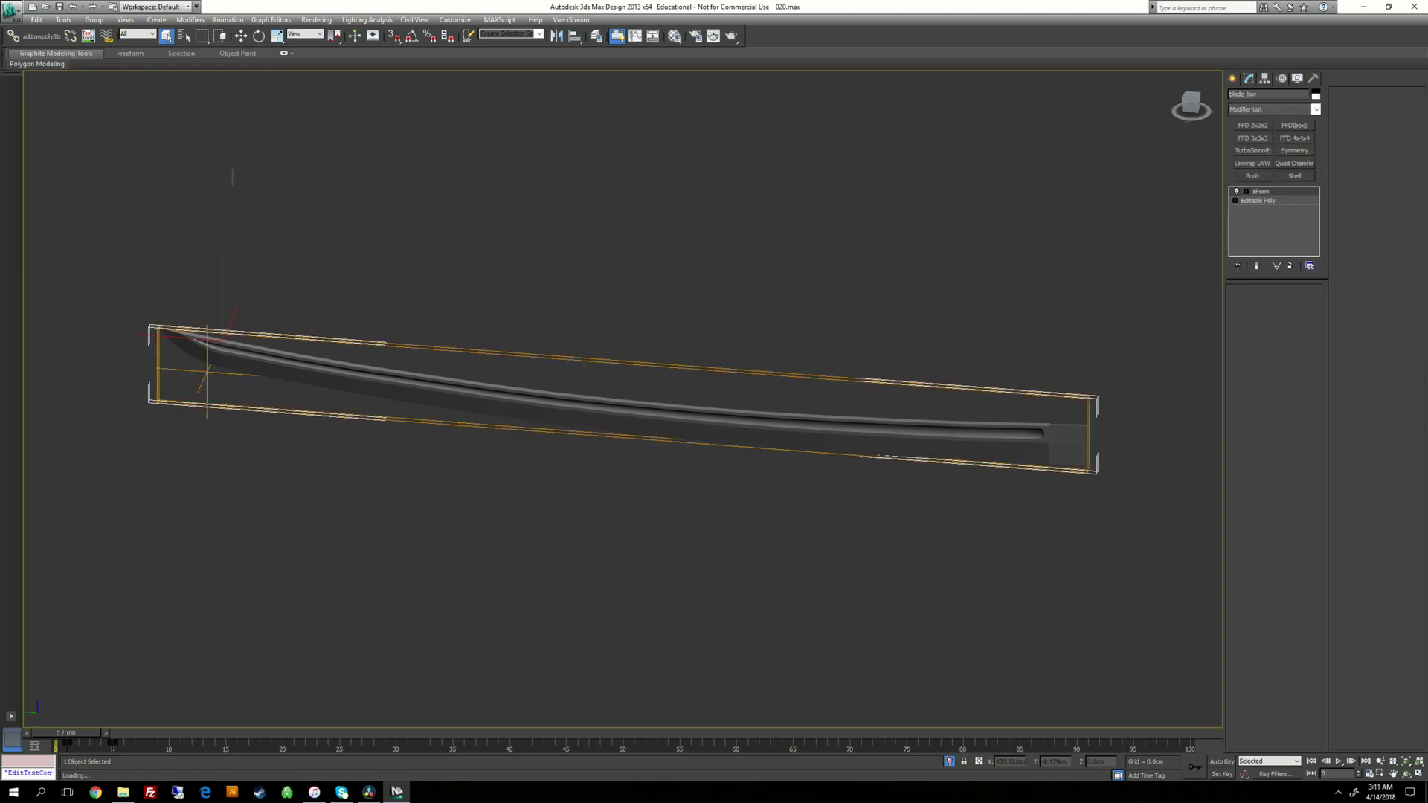
pyautogui.keyDown('alt'); pyautogui.moveTo(855, 262); pyautogui.dragTo(844, 285, button='middle'); pyautogui.keyUp('alt')
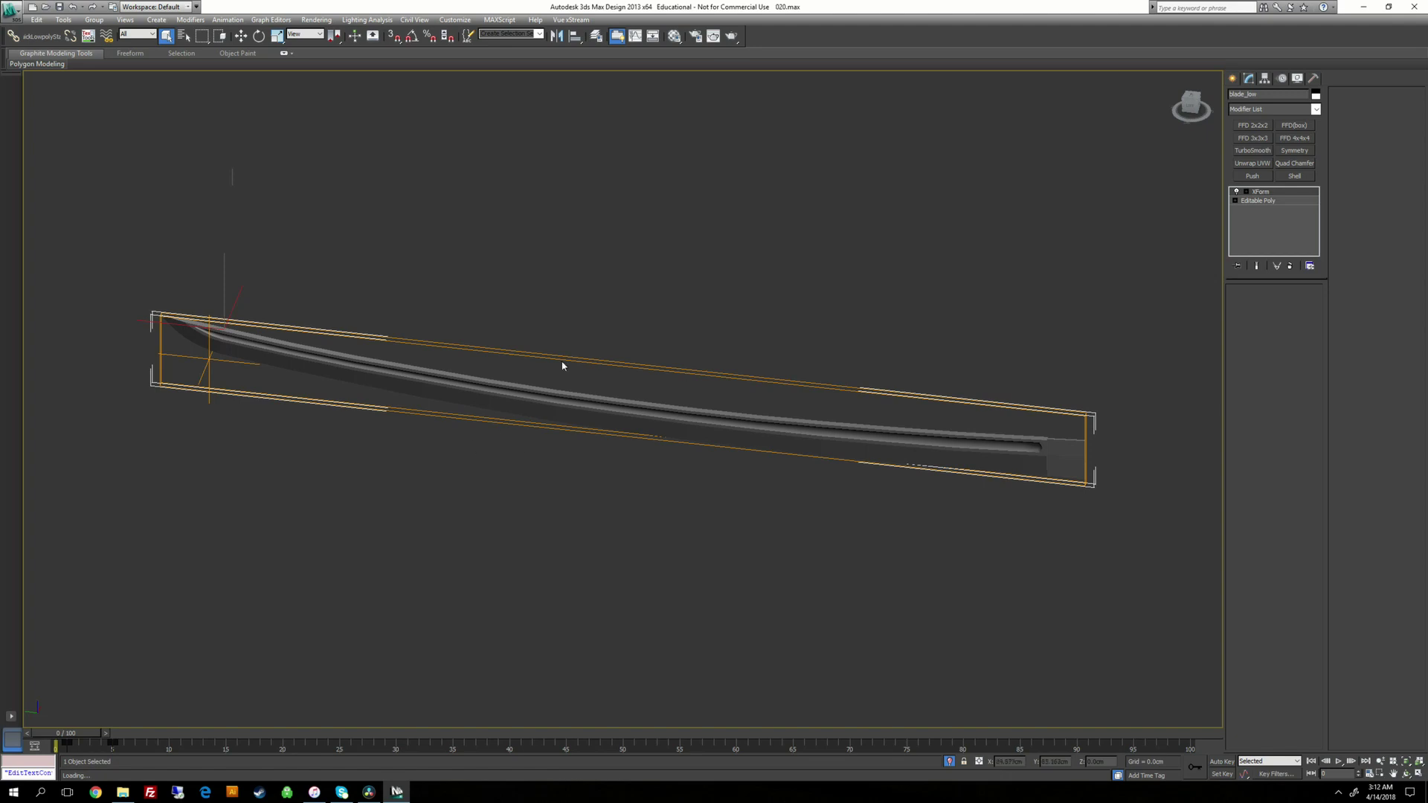
pyautogui.keyDown('alt'); pyautogui.moveTo(563, 365); pyautogui.dragTo(567, 351, button='middle'); pyautogui.keyUp('alt')
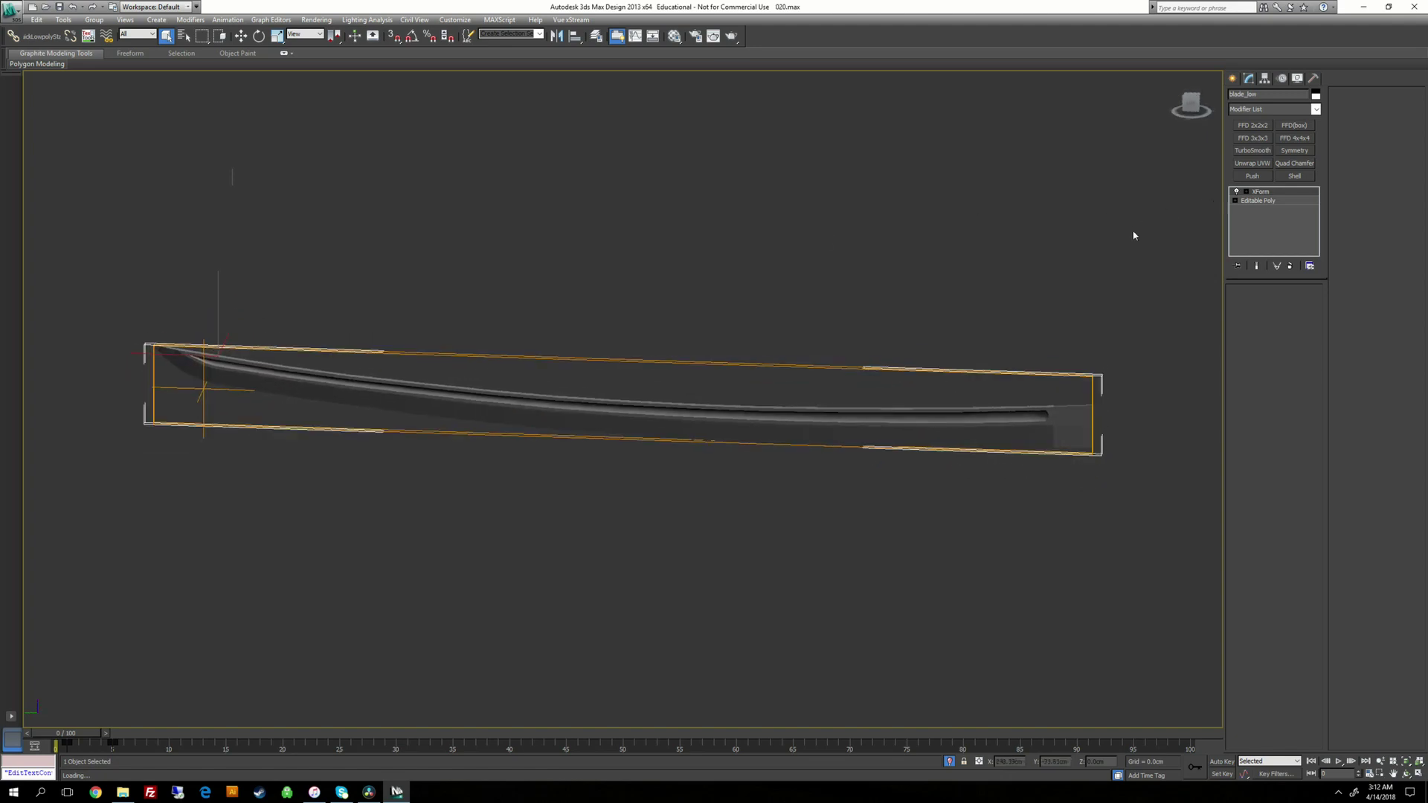
pyautogui.rightClick(924, 325)
pyautogui.moveTo(989, 419)
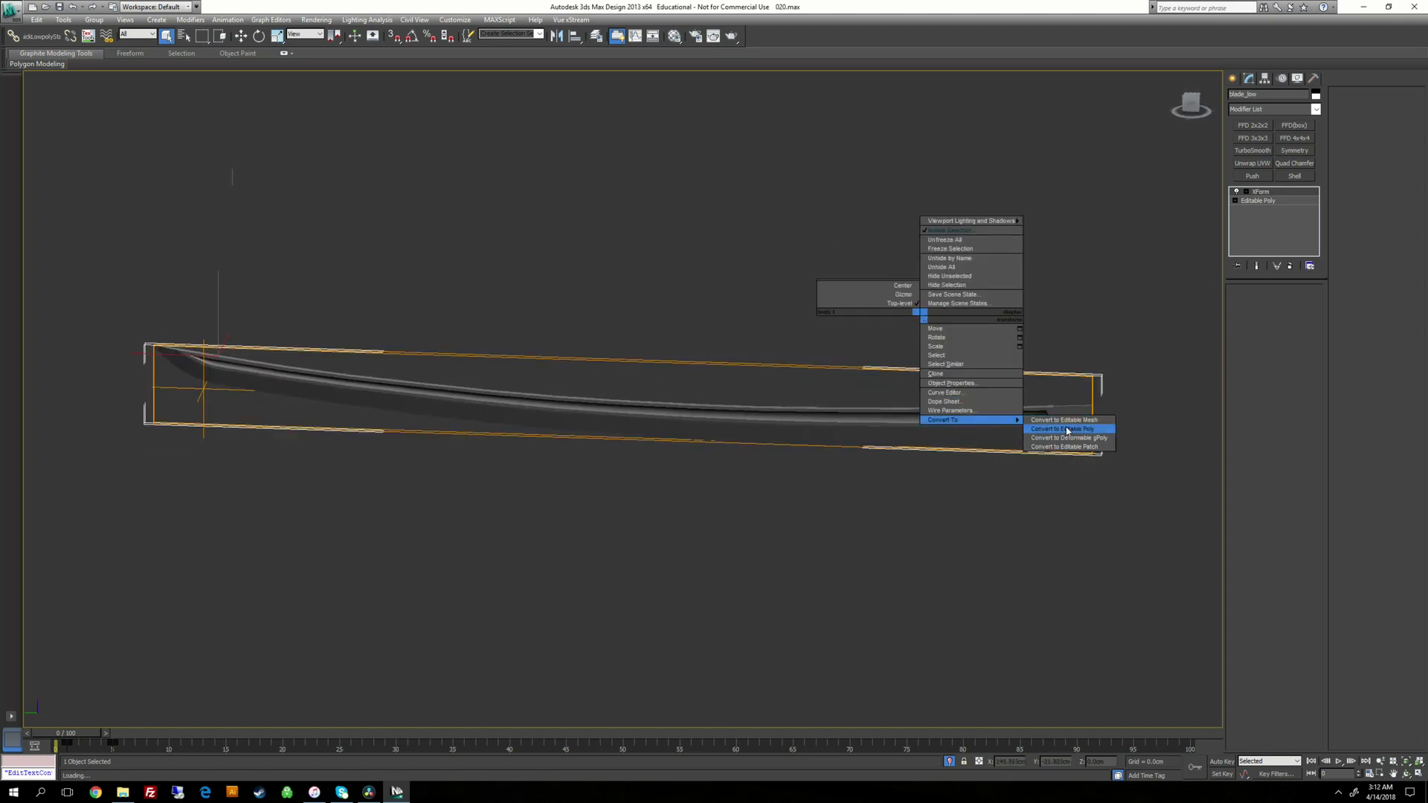
pyautogui.click(1067, 432)
# Step: Enter polygon sub-object editing on the blade and clear the leftover polygon selection
pyautogui.keyDown('alt'); pyautogui.moveTo(657, 335); pyautogui.dragTo(558, 339, button='middle'); pyautogui.keyUp('alt')
pyautogui.click(1234, 191)
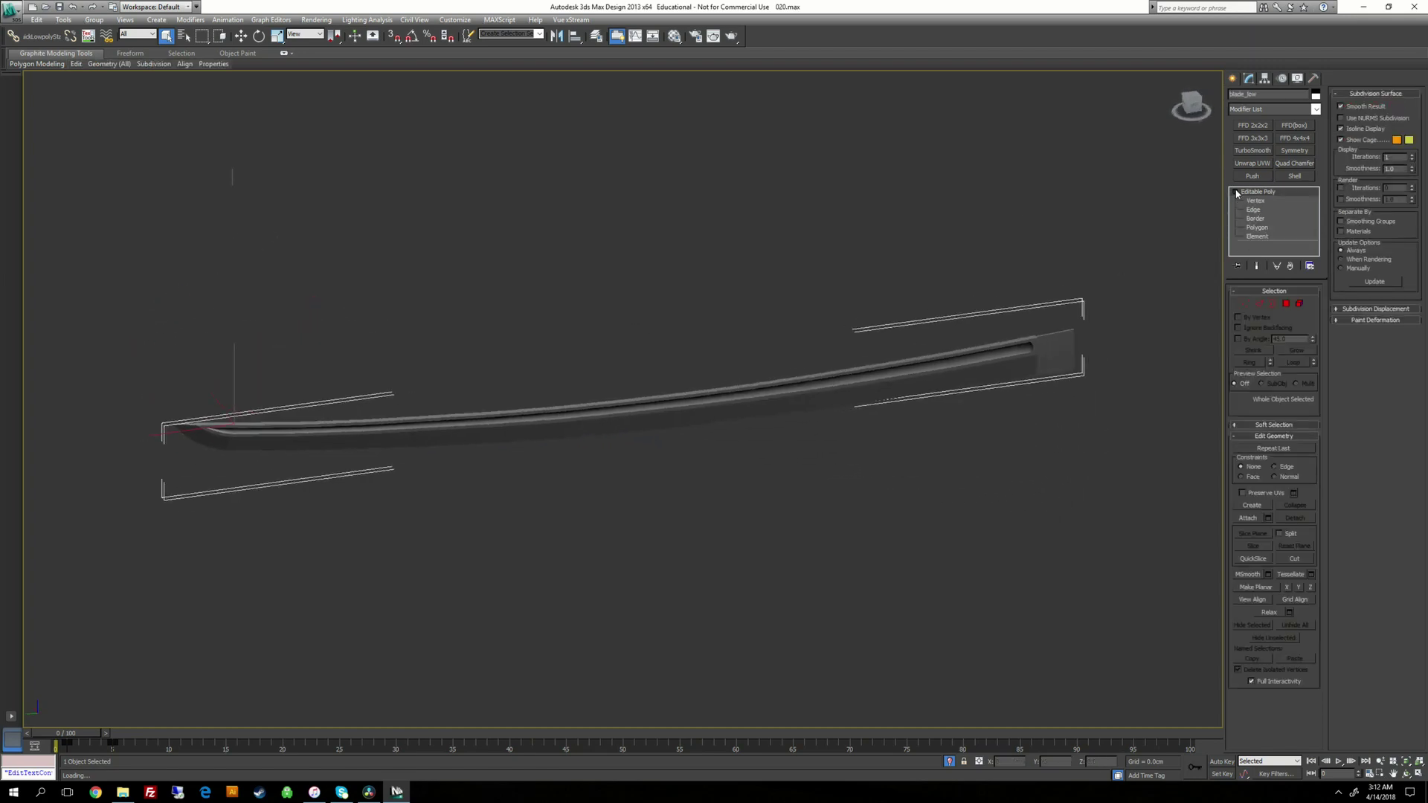
pyautogui.click(1257, 227)
pyautogui.keyDown('alt'); pyautogui.moveTo(859, 452); pyautogui.dragTo(805, 429, button='middle'); pyautogui.keyUp('alt')
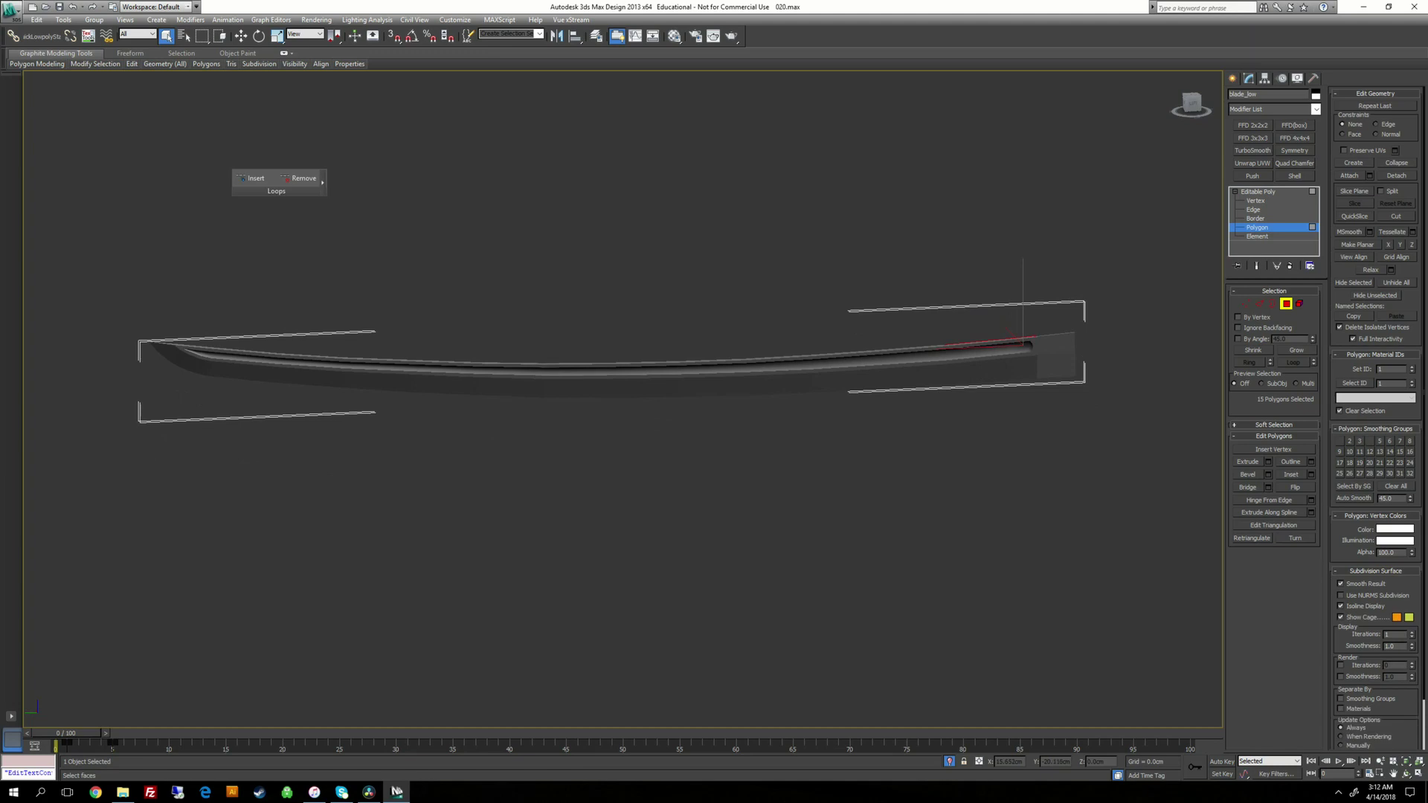
pyautogui.keyDown('alt'); pyautogui.moveTo(712, 308); pyautogui.dragTo(769, 366, button='middle'); pyautogui.keyUp('alt')
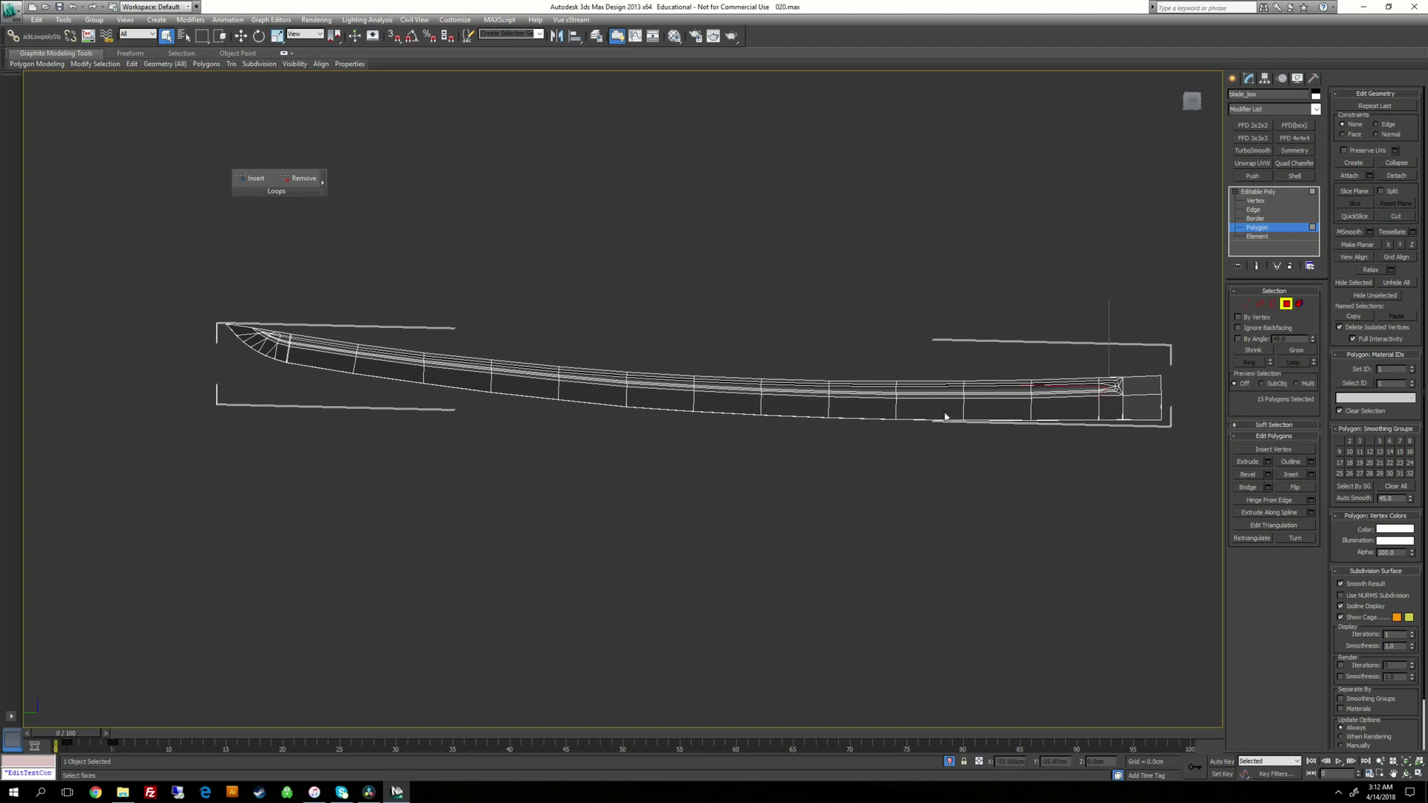
pyautogui.keyDown('alt'); pyautogui.moveTo(702, 327); pyautogui.dragTo(762, 303, button='middle'); pyautogui.keyUp('alt')
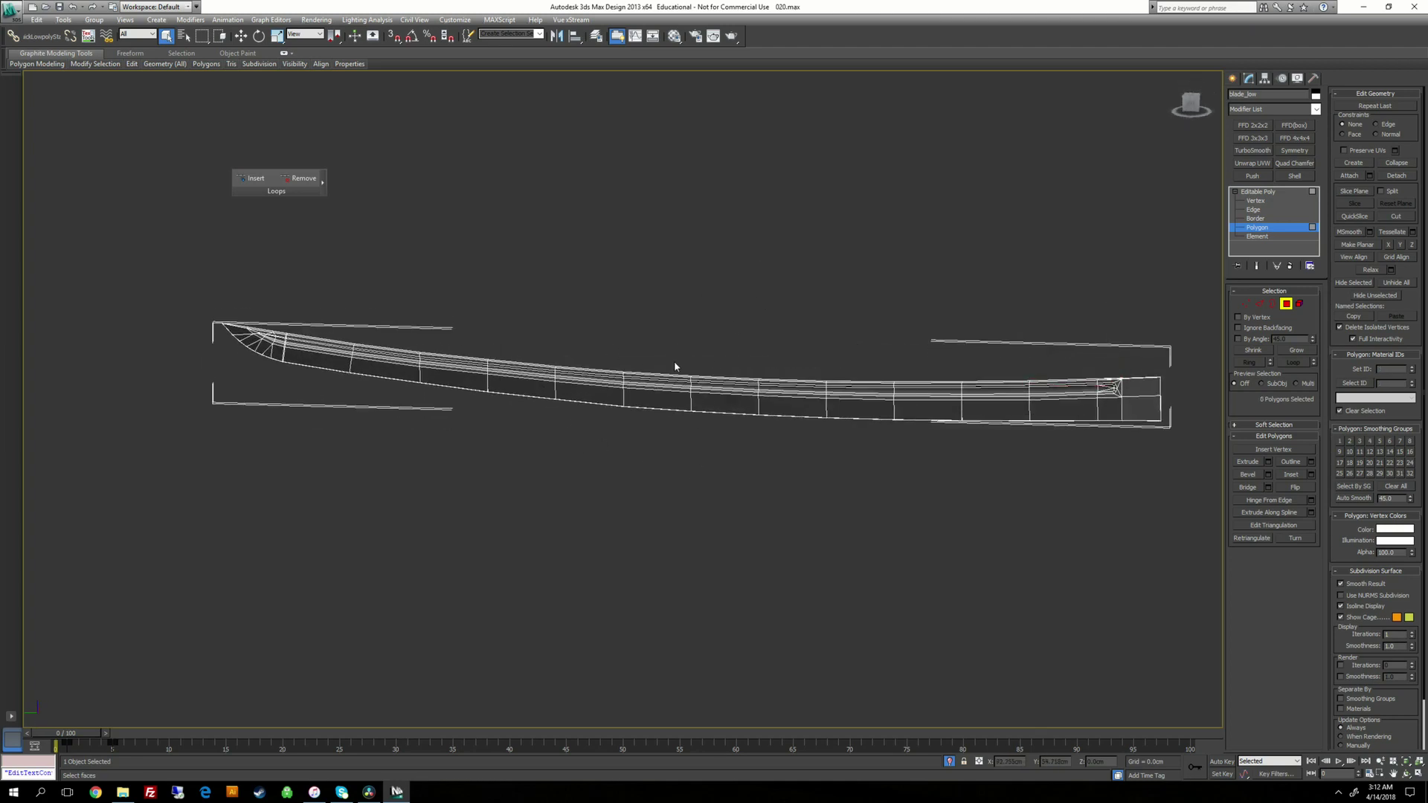
pyautogui.moveTo(711, 431); pyautogui.dragTo(563, 428, button='middle')
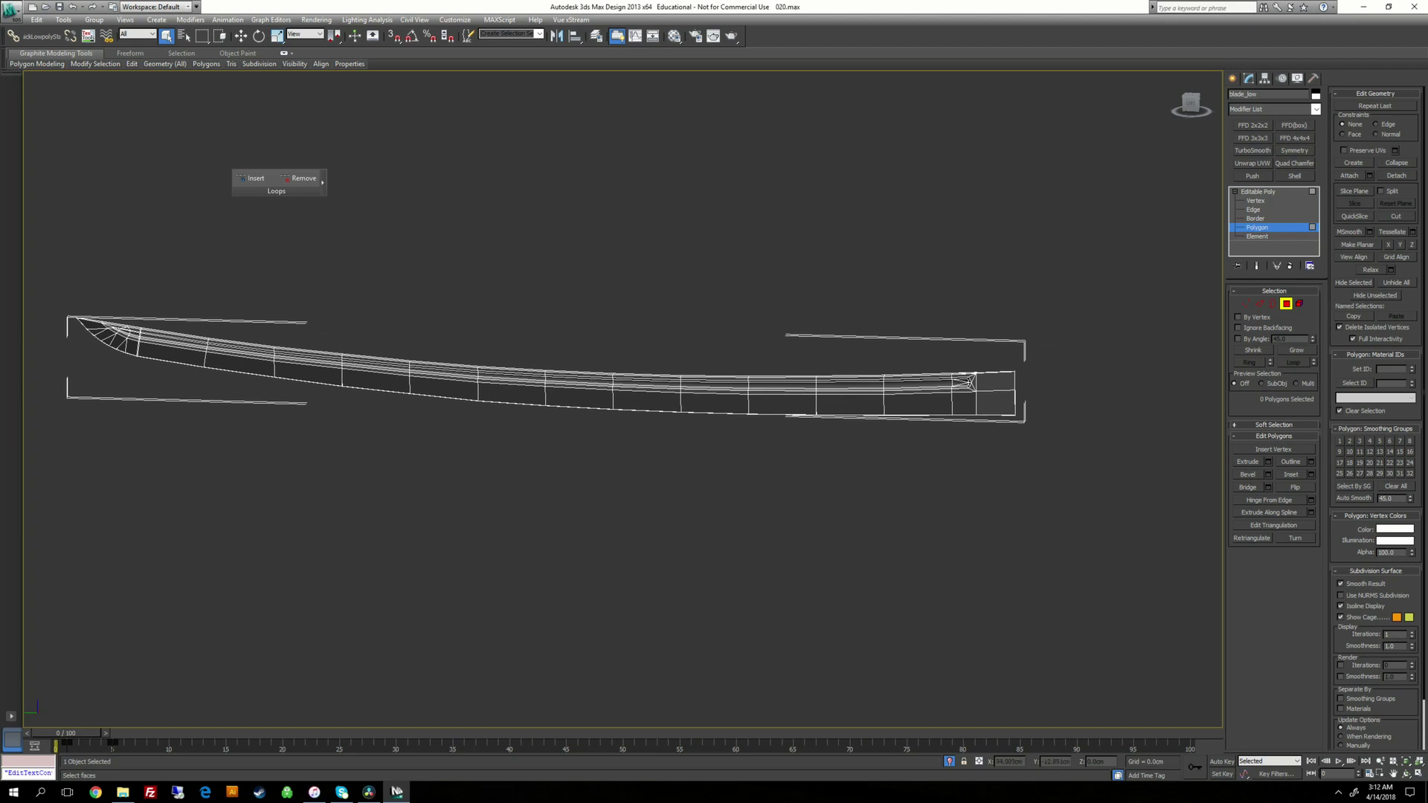
# Step: Enable polygon selection by angle and select one whole side of the blade, including its groove
pyautogui.click(782, 404)
pyautogui.keyDown('alt'); pyautogui.moveTo(783, 405); pyautogui.dragTo(673, 465, button='middle'); pyautogui.keyUp('alt')
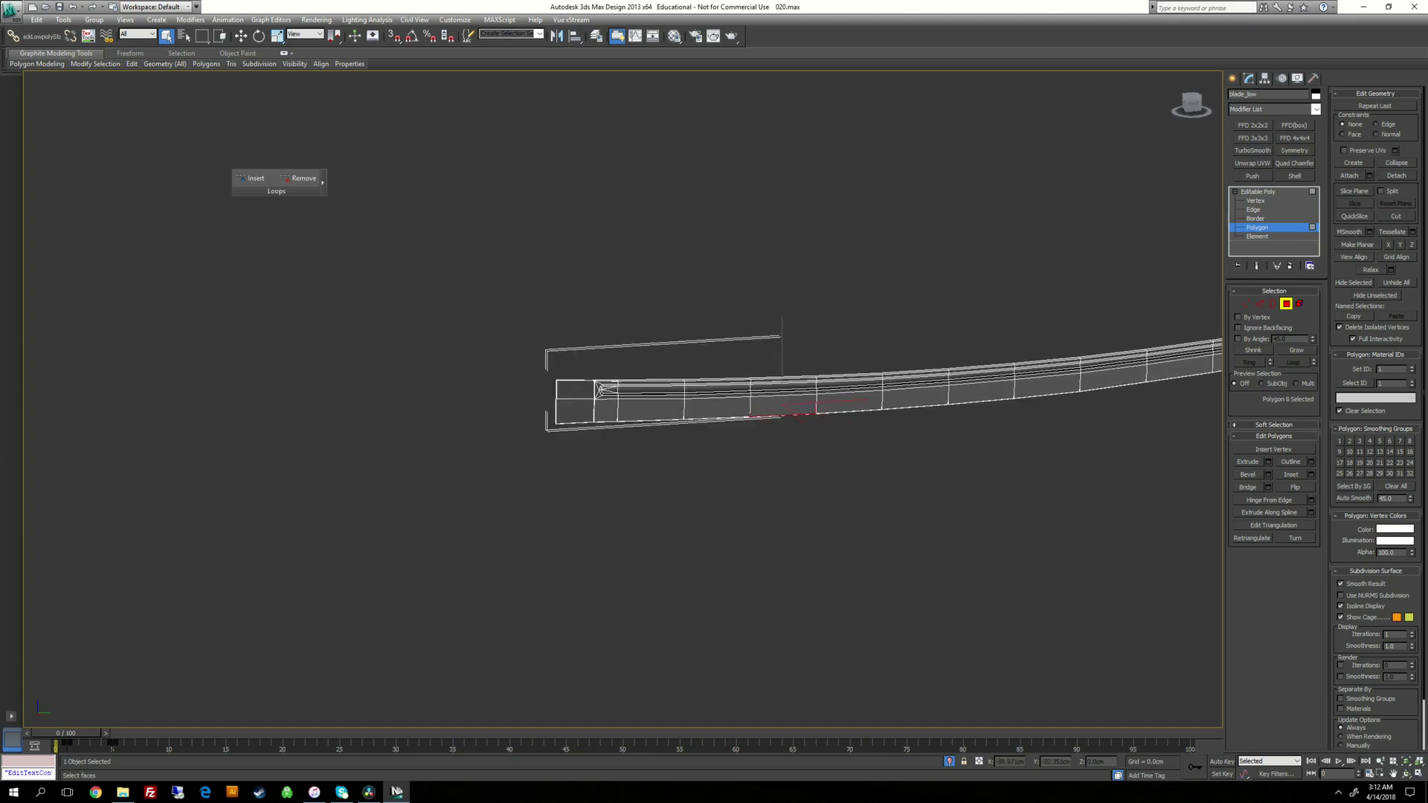
pyautogui.scroll(4, 679, 469)
pyautogui.scroll(5, 502, 413)
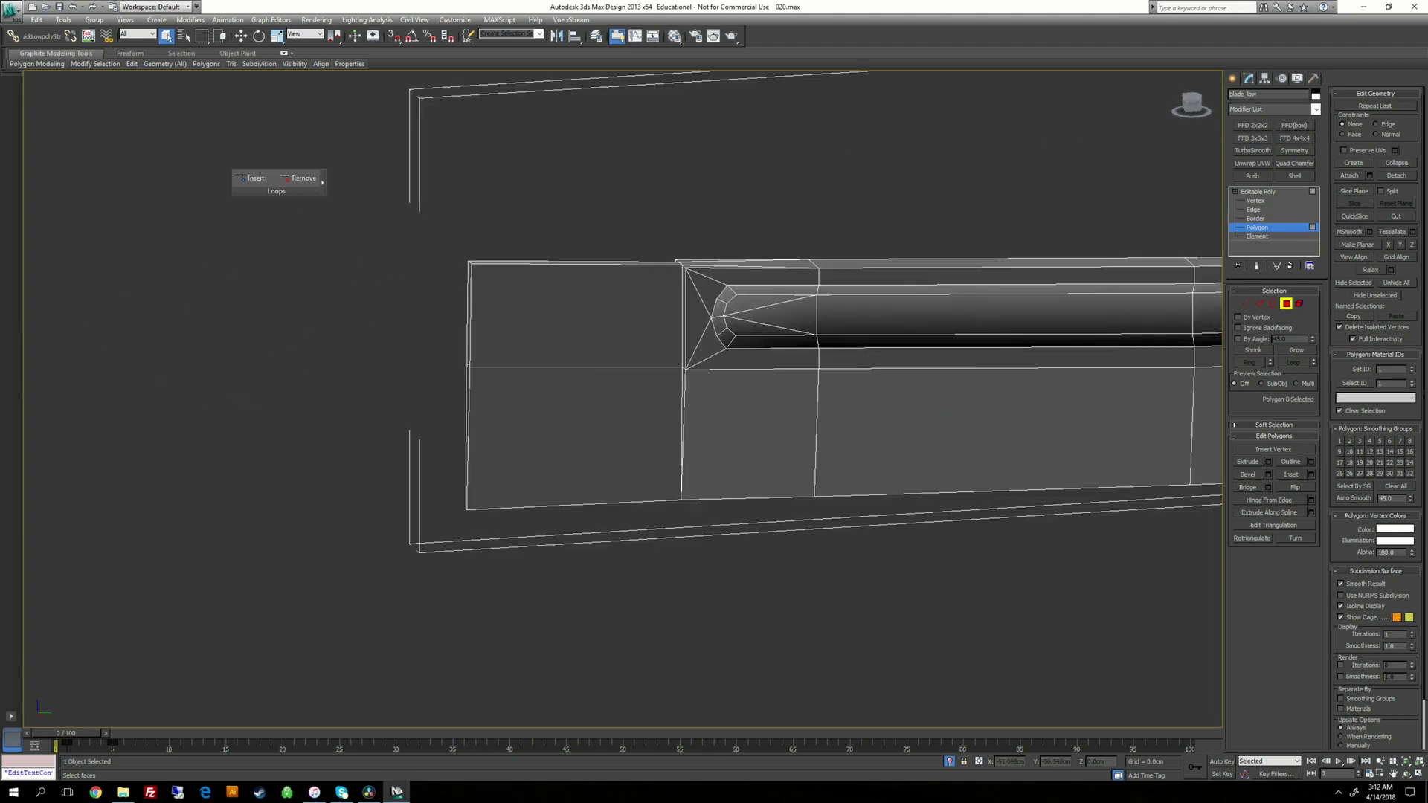
pyautogui.moveTo(610, 421); pyautogui.dragTo(398, 408, button='middle')
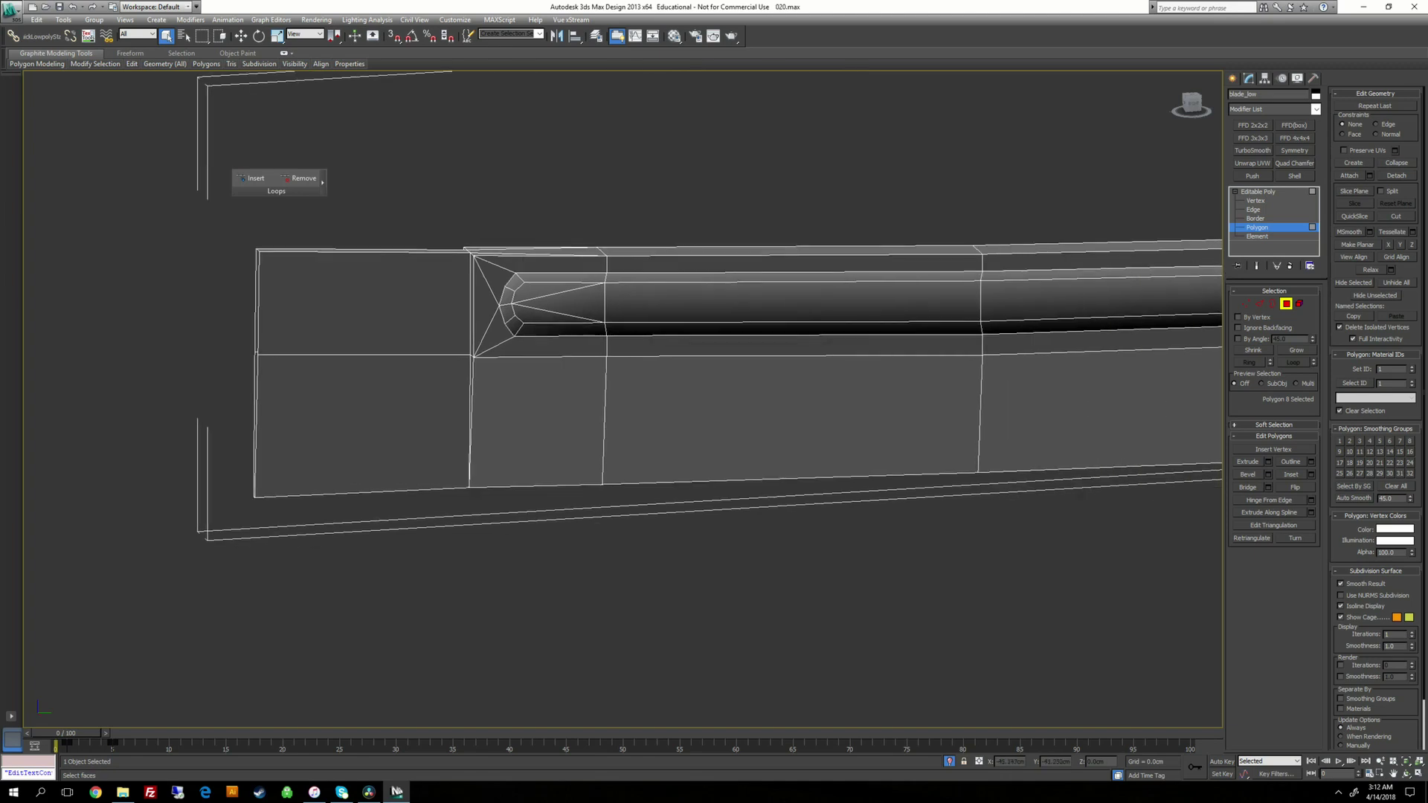
pyautogui.click(1237, 339)
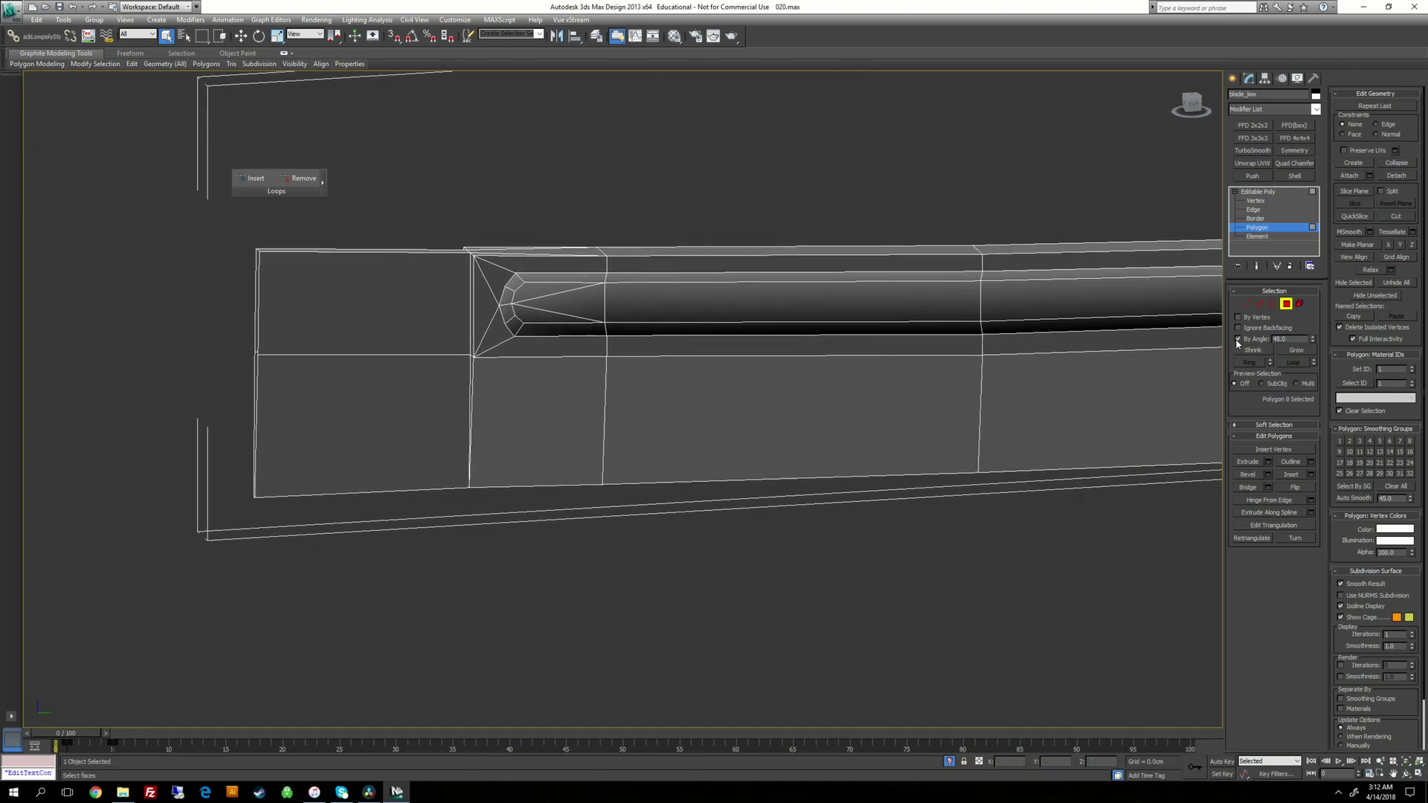
pyautogui.doubleClick(1290, 339)
pyautogui.scroll(-3, 890, 395)
pyautogui.moveTo(890, 394); pyautogui.dragTo(554, 448, button='middle')
pyautogui.click(729, 398)
# Step: Turn off selection by angle and add the same side's upper and lower tang polygons and the narrow step face to the selection
pyautogui.moveTo(966, 394); pyautogui.dragTo(413, 469, button='middle')
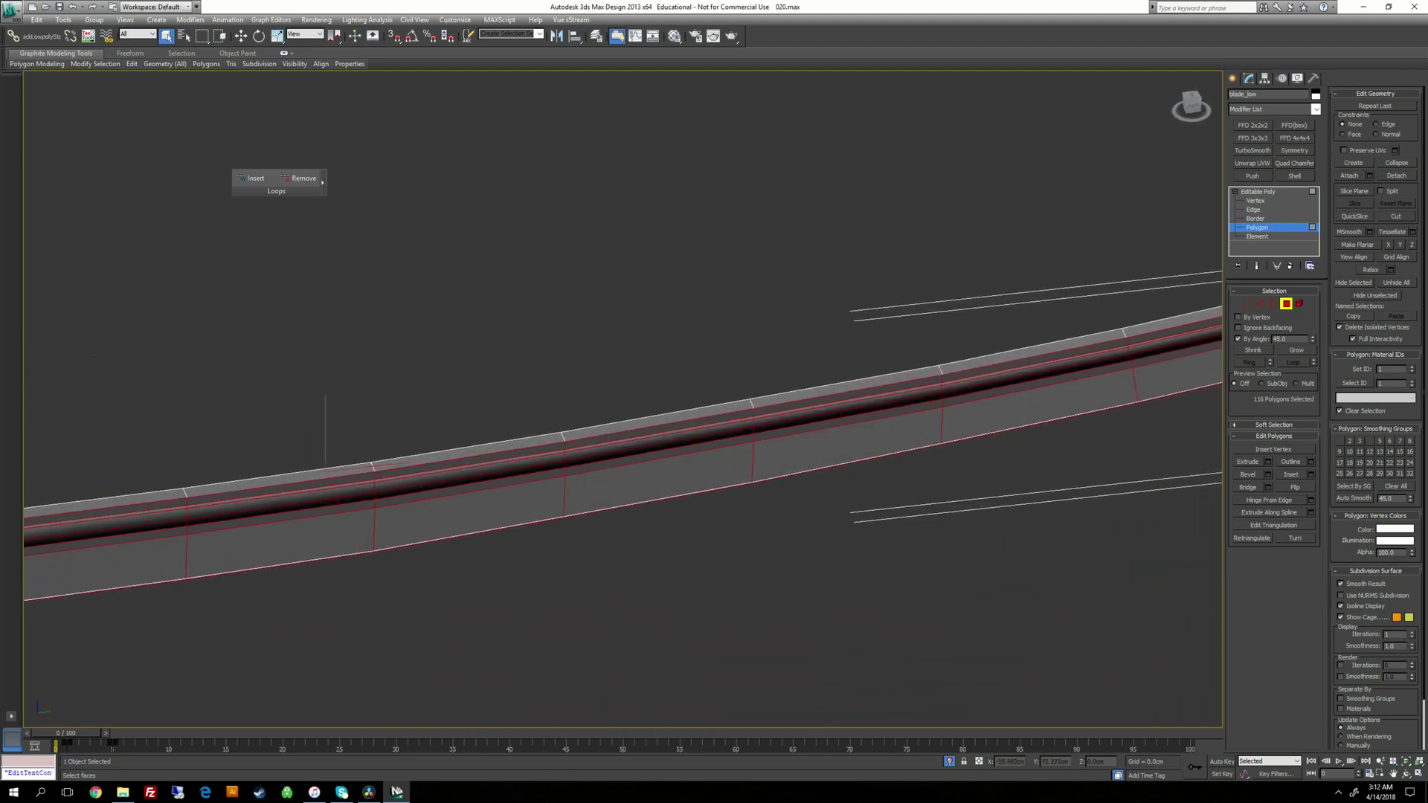
pyautogui.moveTo(790, 404)
pyautogui.mouseDown(button='middle')
pyautogui.moveTo(223, 509)
pyautogui.moveTo(772, 390)
pyautogui.mouseUp(button='middle')
pyautogui.moveTo(312, 446); pyautogui.dragTo(775, 395, button='middle')
pyautogui.moveTo(253, 457); pyautogui.dragTo(805, 394, button='middle')
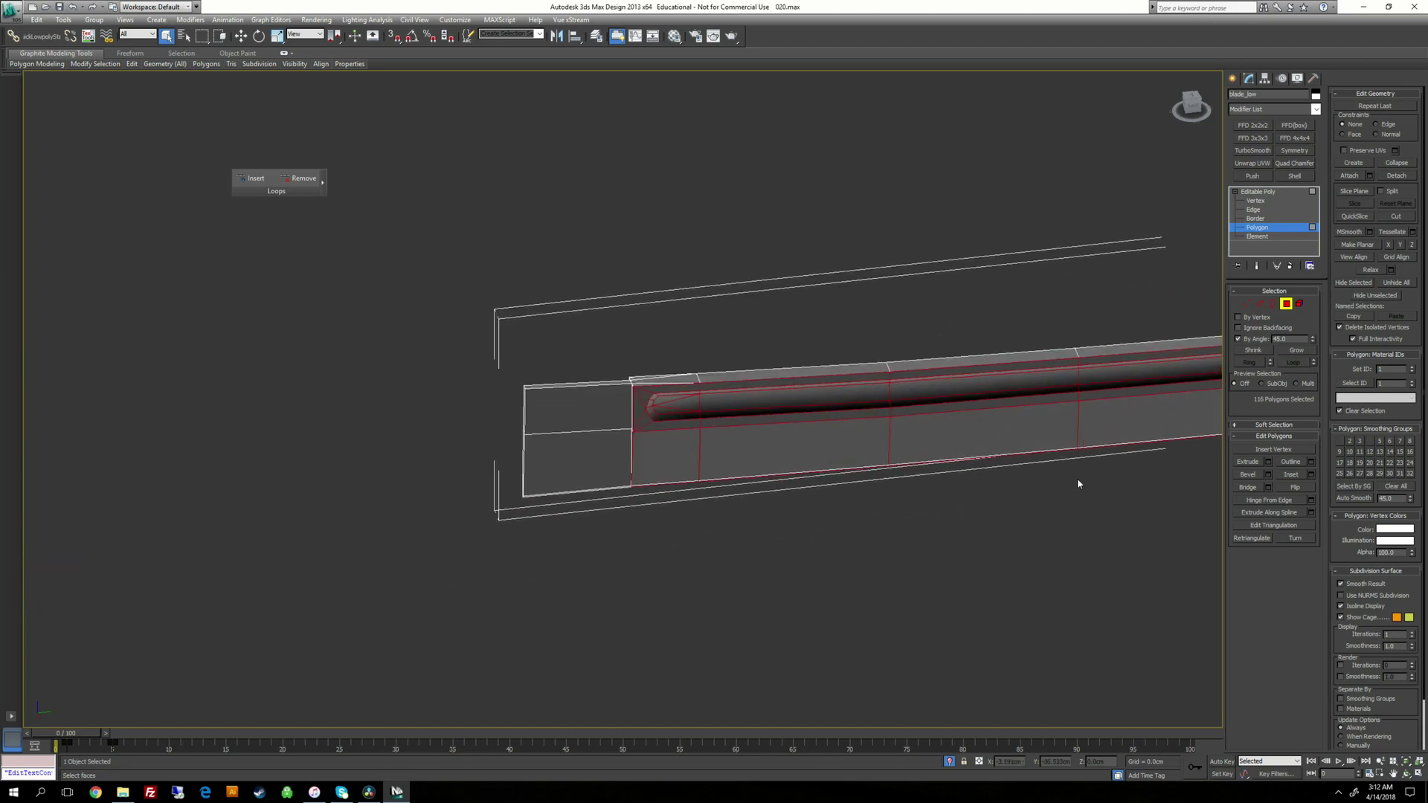
pyautogui.click(1237, 338)
pyautogui.scroll(6, 450, 431)
pyautogui.moveTo(714, 424); pyautogui.dragTo(632, 422, button='middle')
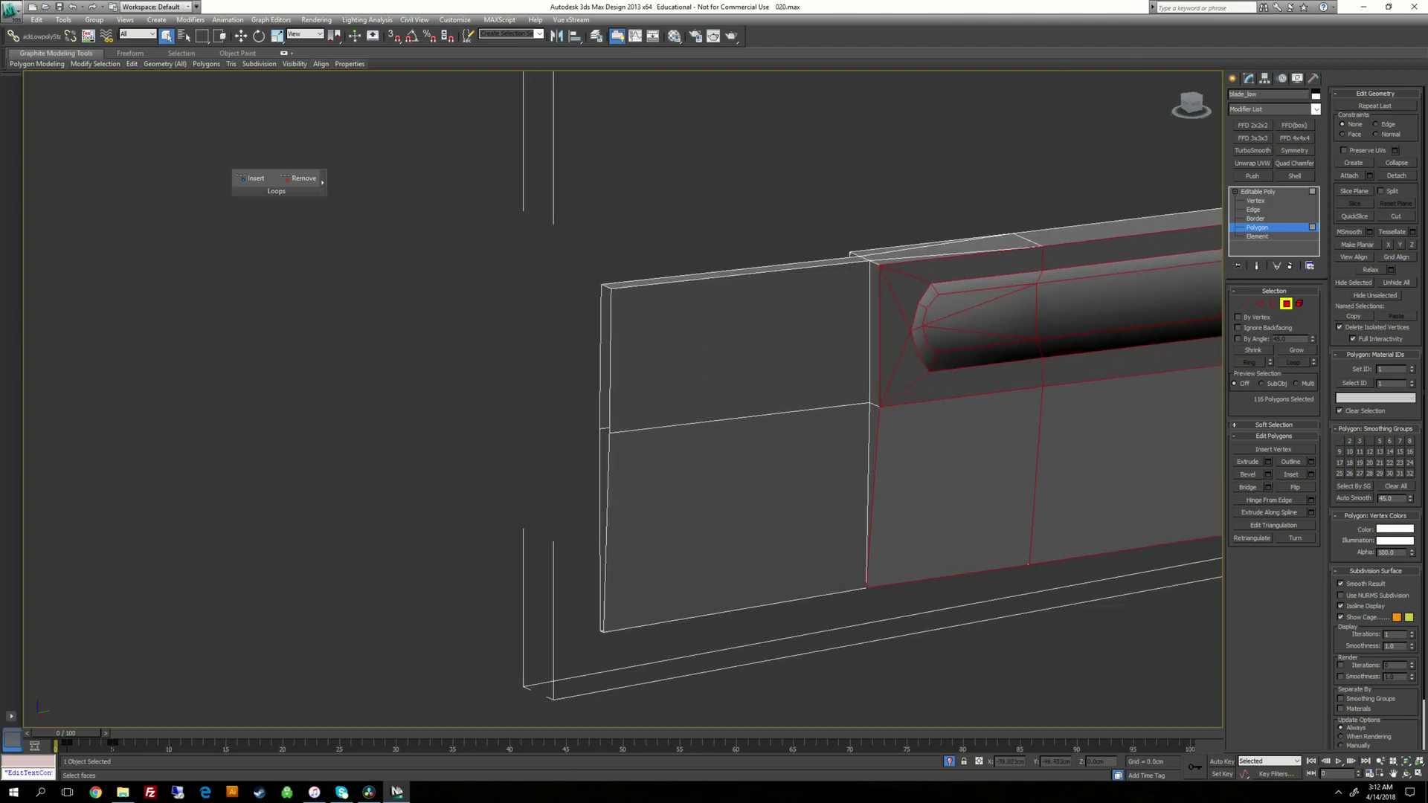
pyautogui.keyDown('ctrl'); pyautogui.click(743, 348); pyautogui.keyUp('ctrl')
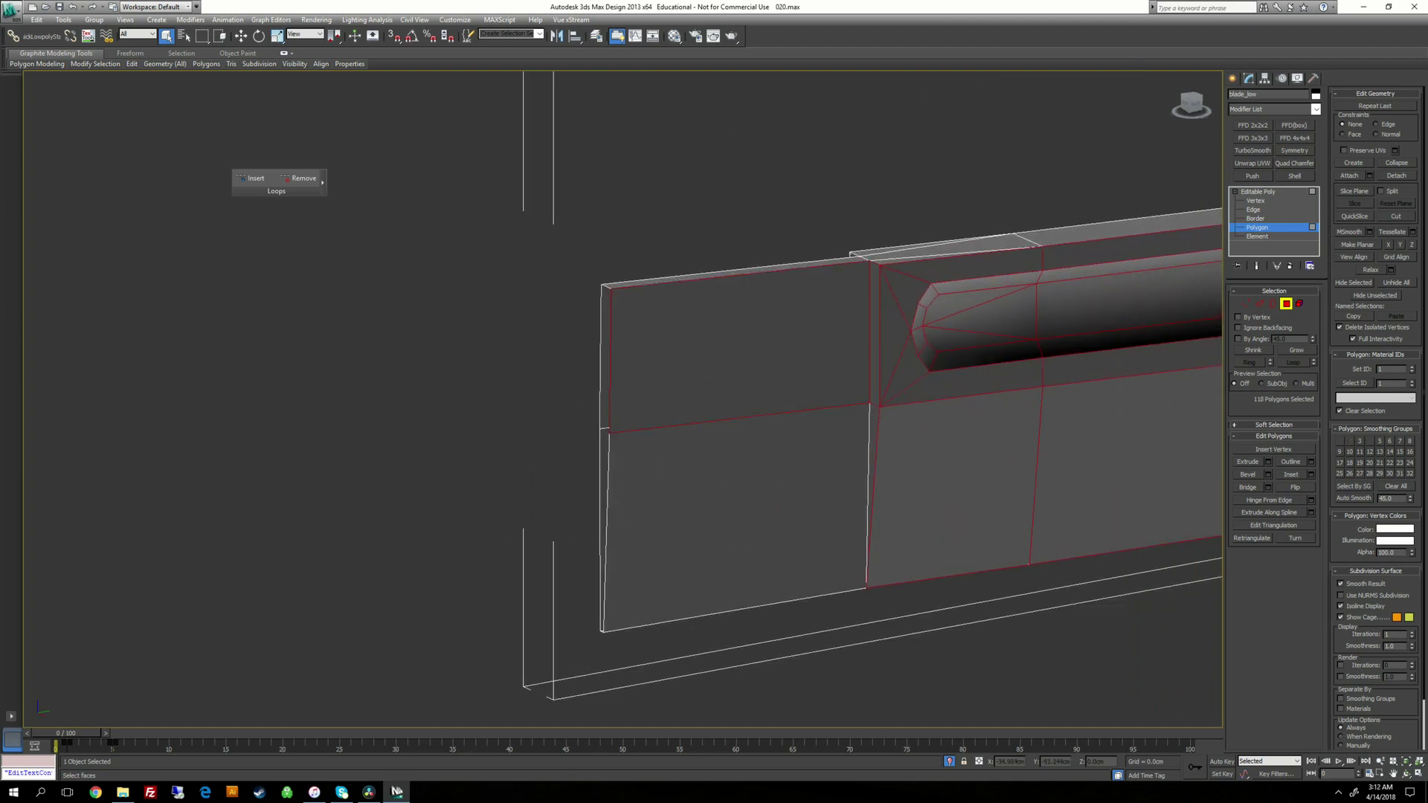
pyautogui.keyDown('ctrl'); pyautogui.click(873, 443); pyautogui.keyUp('ctrl')
pyautogui.keyDown('ctrl'); pyautogui.click(744, 513); pyautogui.keyUp('ctrl')
# Step: Add the remaining side polygons at the blade's tip to the selection
pyautogui.scroll(-5, 743, 462)
pyautogui.moveTo(1026, 416); pyautogui.dragTo(154, 578, button='middle')
pyautogui.moveTo(1027, 371); pyautogui.dragTo(310, 667, button='middle')
pyautogui.scroll(4, 400, 578)
pyautogui.scroll(4, 798, 563)
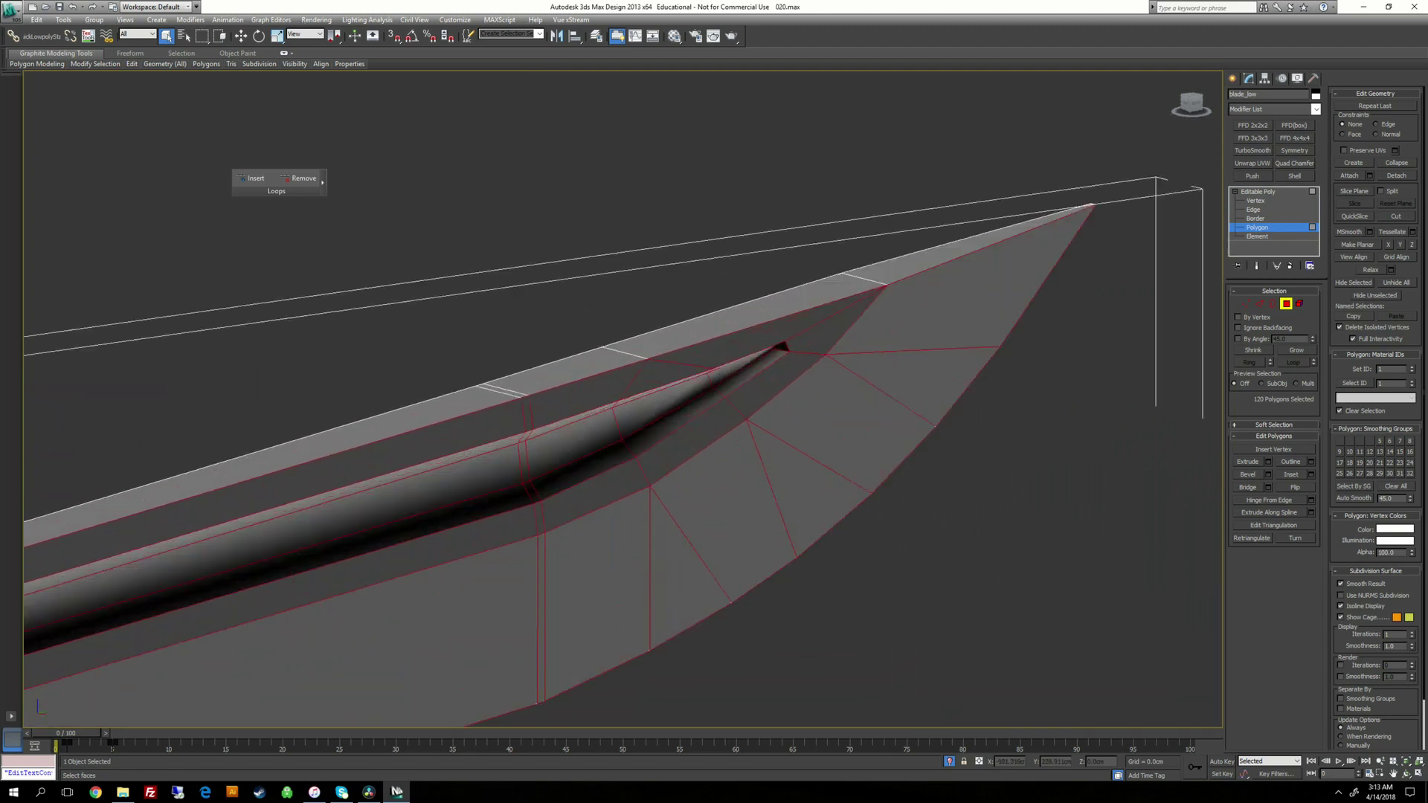
pyautogui.scroll(-10, 863, 437)
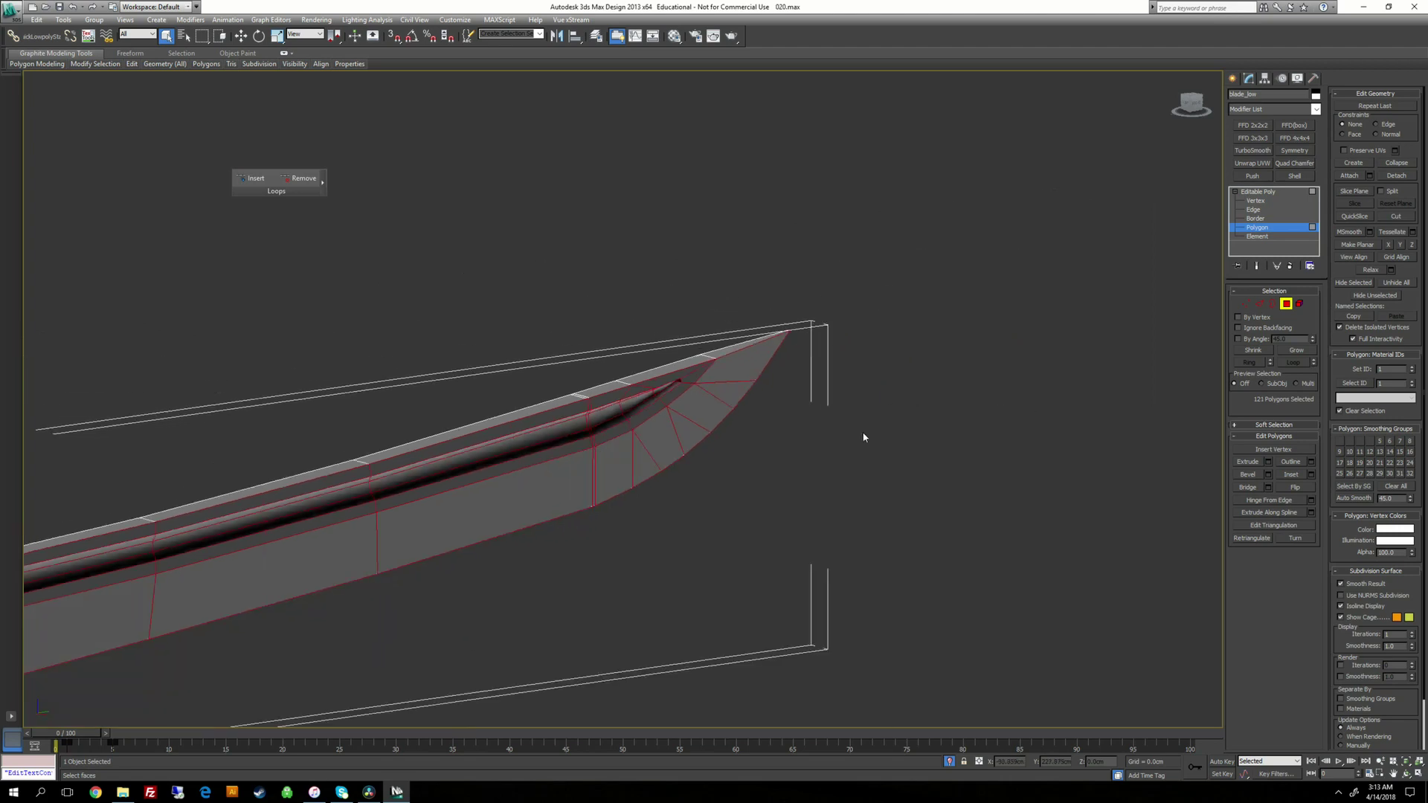
# Step: Detach the selected side polygons from the blade as a separate object
pyautogui.keyDown('alt'); pyautogui.moveTo(476, 439); pyautogui.dragTo(887, 430, button='middle'); pyautogui.keyUp('alt')
pyautogui.keyDown('alt'); pyautogui.moveTo(886, 430); pyautogui.dragTo(885, 377, button='middle'); pyautogui.keyUp('alt')
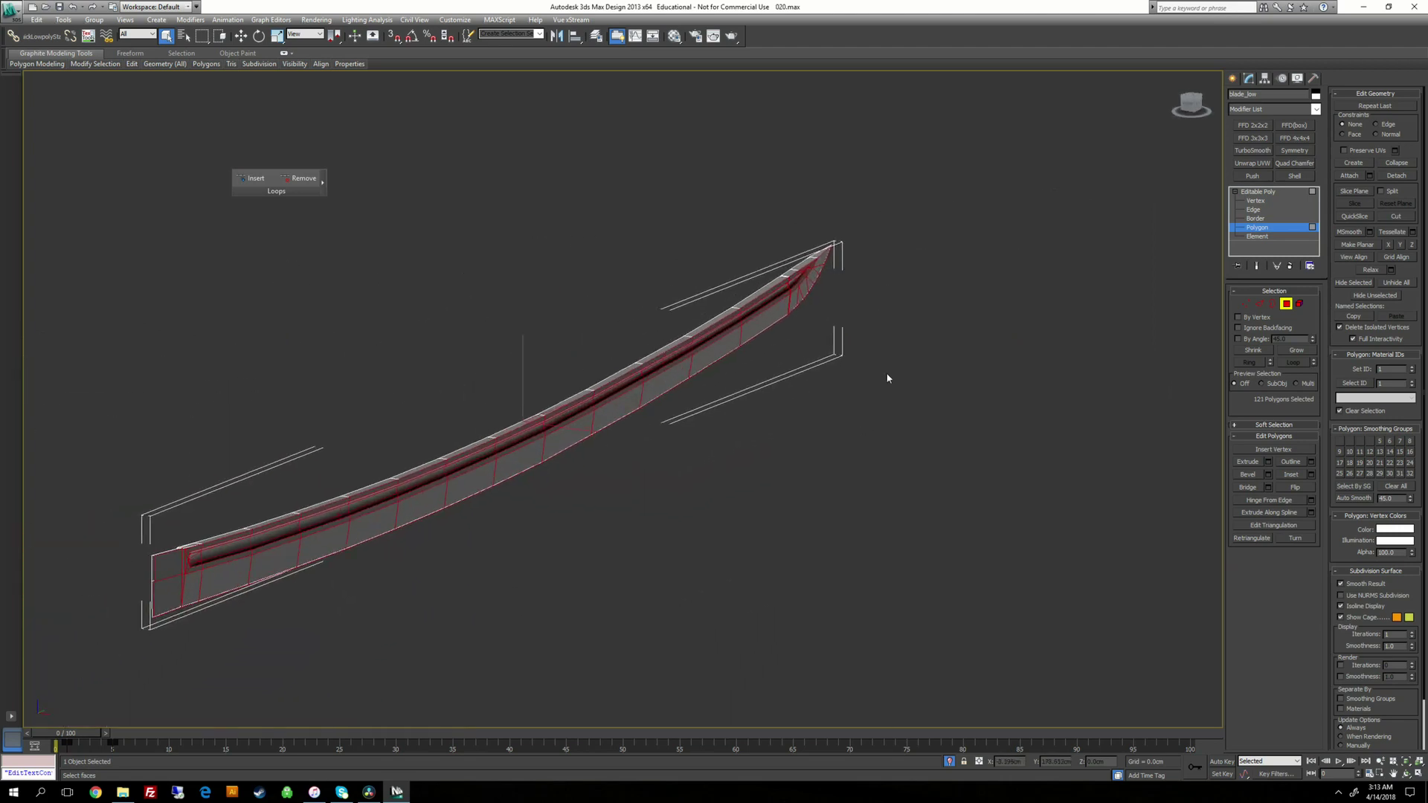
pyautogui.click(1404, 177)
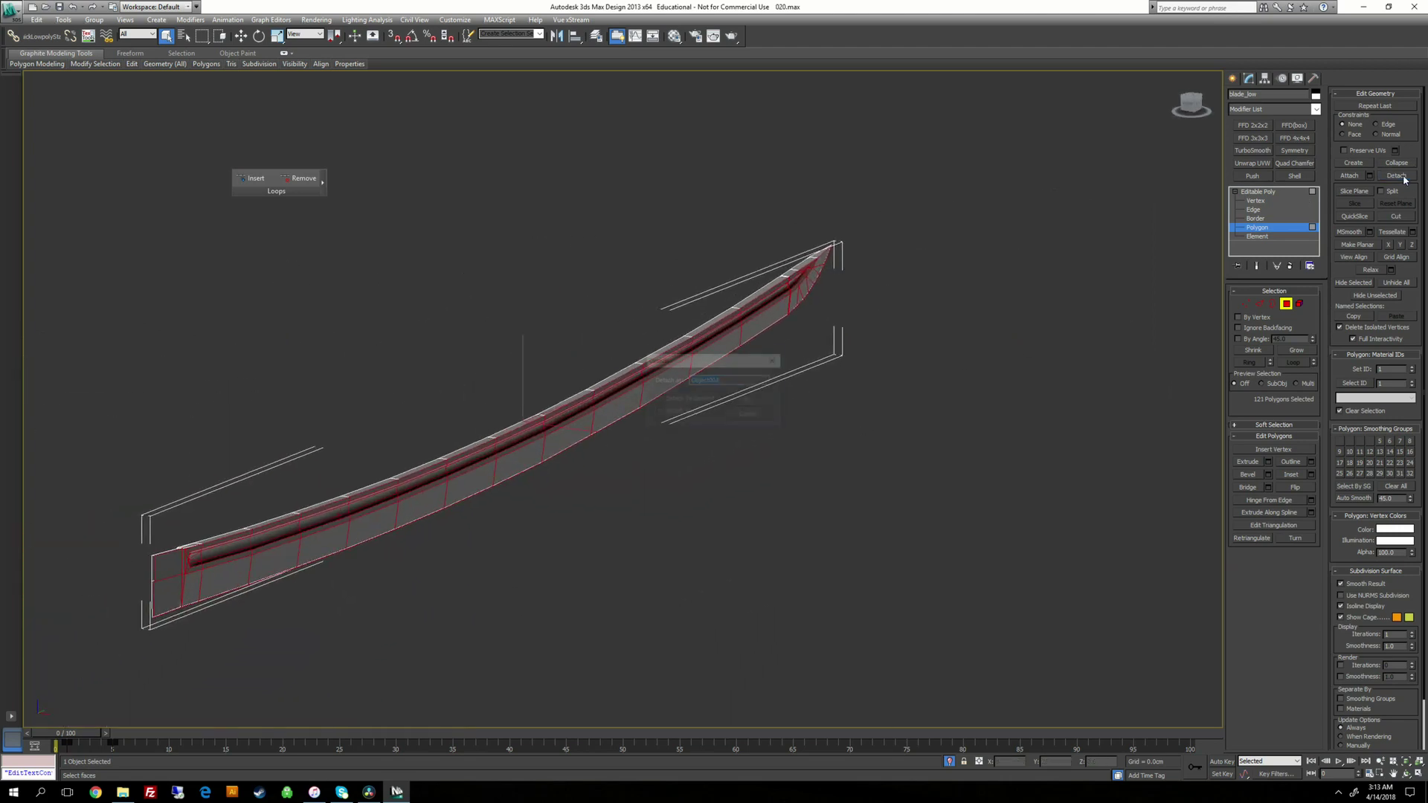
pyautogui.click(758, 403)
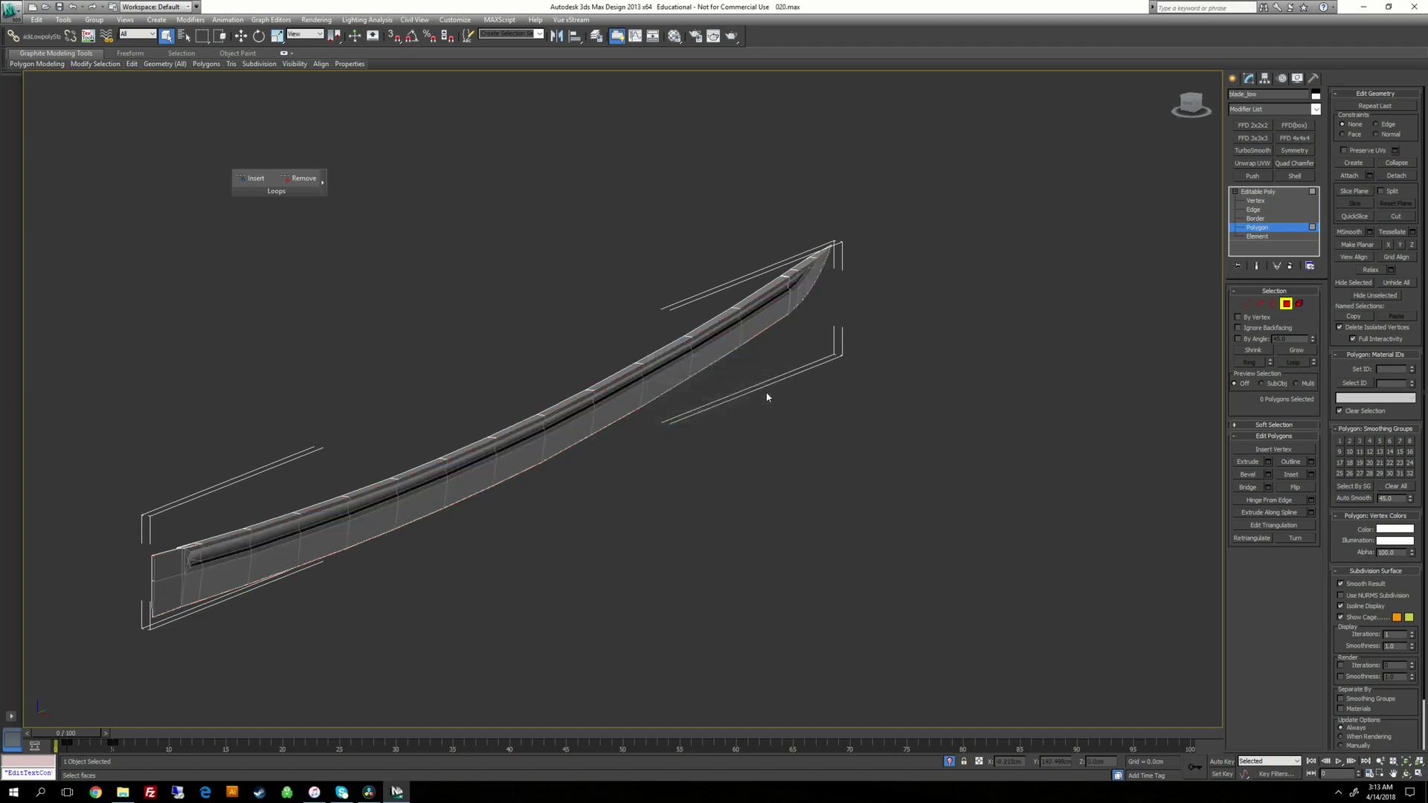
# Step: Leave polygon editing on the blade and select the detached side as an object
pyautogui.keyDown('alt'); pyautogui.moveTo(766, 395); pyautogui.dragTo(769, 440, button='middle'); pyautogui.keyUp('alt')
pyautogui.click(1265, 192)
pyautogui.click(924, 391)
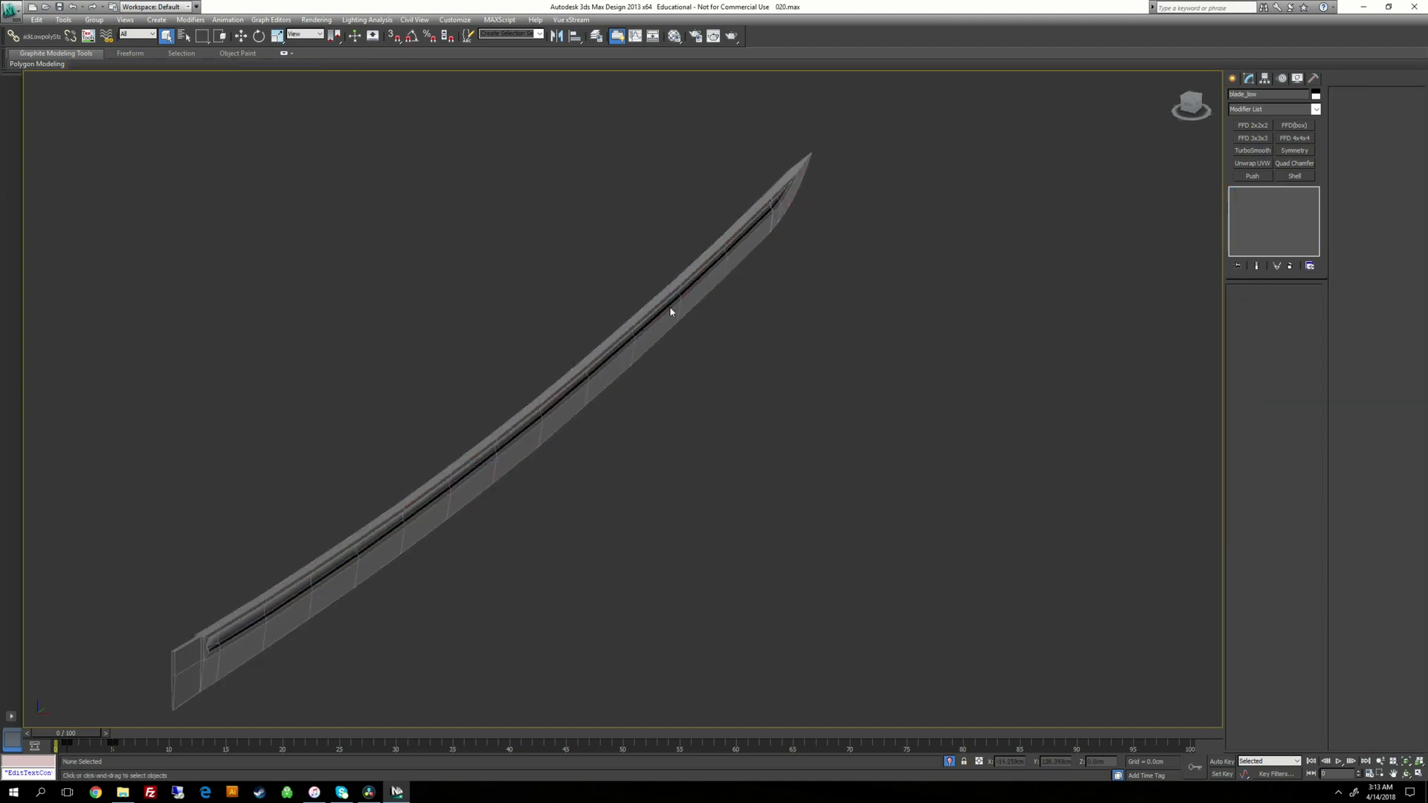
pyautogui.click(673, 311)
pyautogui.keyDown('alt'); pyautogui.moveTo(674, 312); pyautogui.dragTo(813, 340, button='middle'); pyautogui.keyUp('alt')
# Step: Move the detached side about 7.7 cm away from the blade along X to check the separation, and undo the move
pyautogui.press('w')
pyautogui.moveTo(655, 209); pyautogui.dragTo(695, 212)
pyautogui.keyDown('alt'); pyautogui.moveTo(841, 298); pyautogui.dragTo(1215, 9, button='middle'); pyautogui.keyUp('alt')
pyautogui.scroll(3, 752, 312)
pyautogui.scroll(3, 752, 312)
pyautogui.scroll(-2, 752, 313)
pyautogui.moveTo(752, 313); pyautogui.dragTo(802, 290, button='middle')
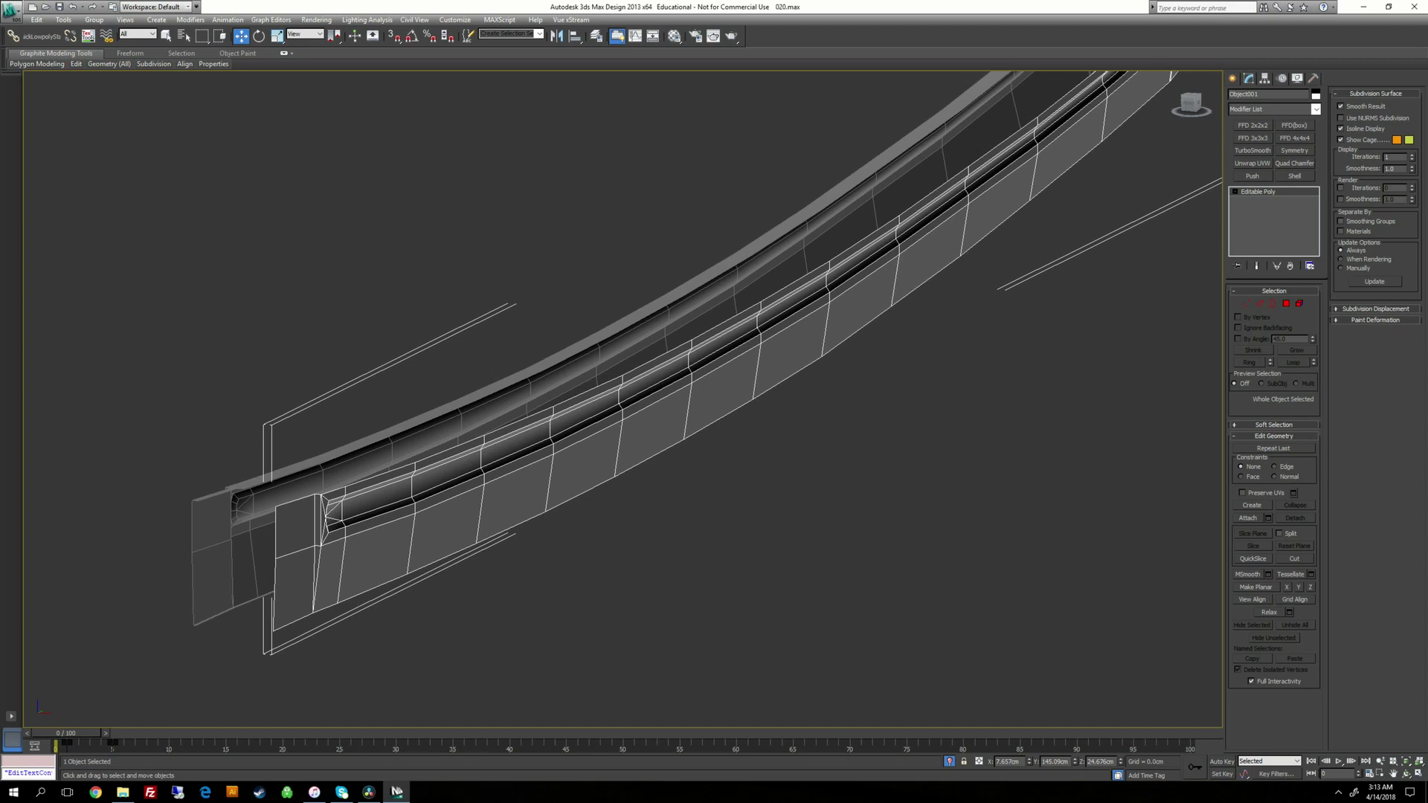
pyautogui.hotkey('ctrl', 'z')
# Step: Apply the green marker material to the detached blade side, close the material editor and deselect the object
pyautogui.moveTo(652, 355); pyautogui.dragTo(604, 433, button='middle')
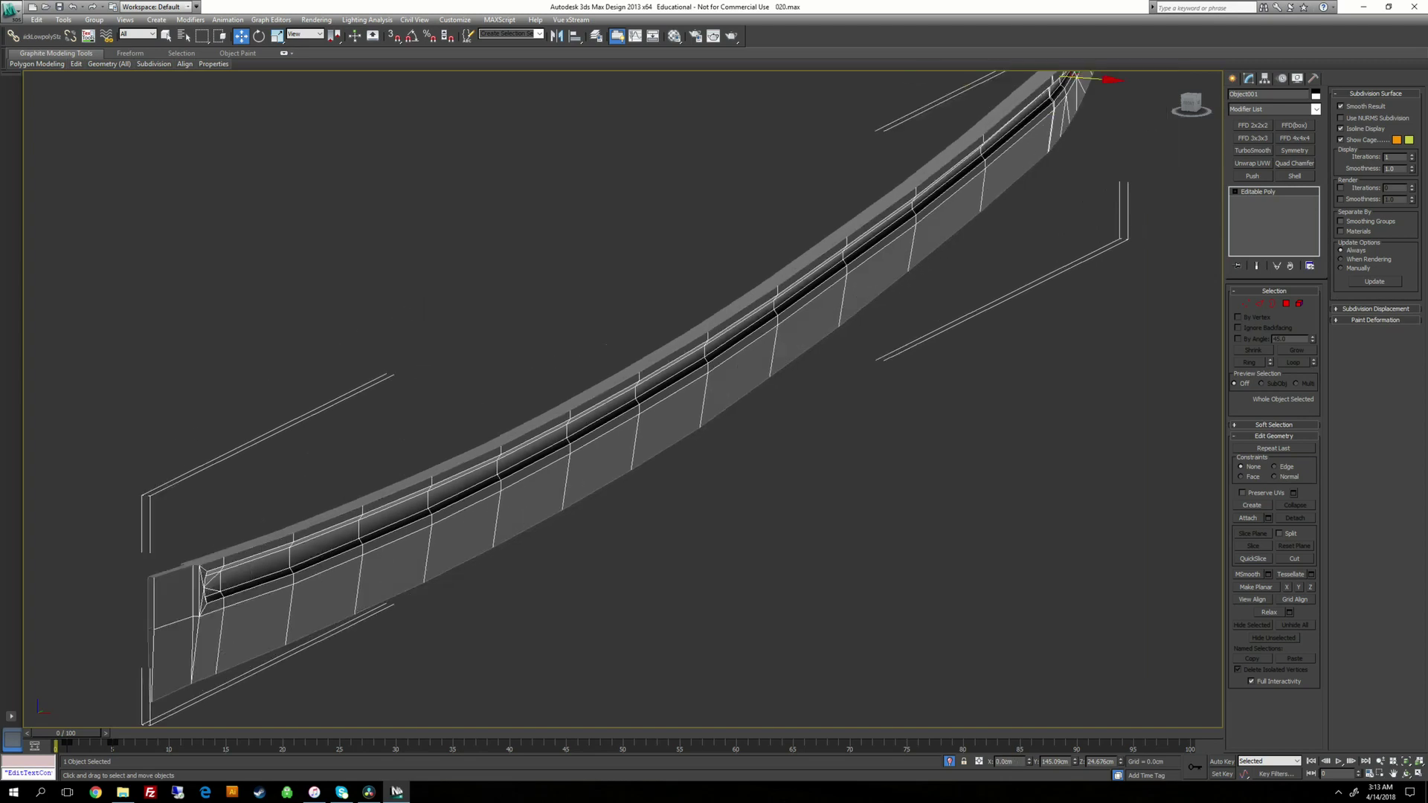
pyautogui.scroll(-3, 604, 433)
pyautogui.keyDown('alt'); pyautogui.moveTo(779, 310); pyautogui.dragTo(767, 340, button='middle'); pyautogui.keyUp('alt')
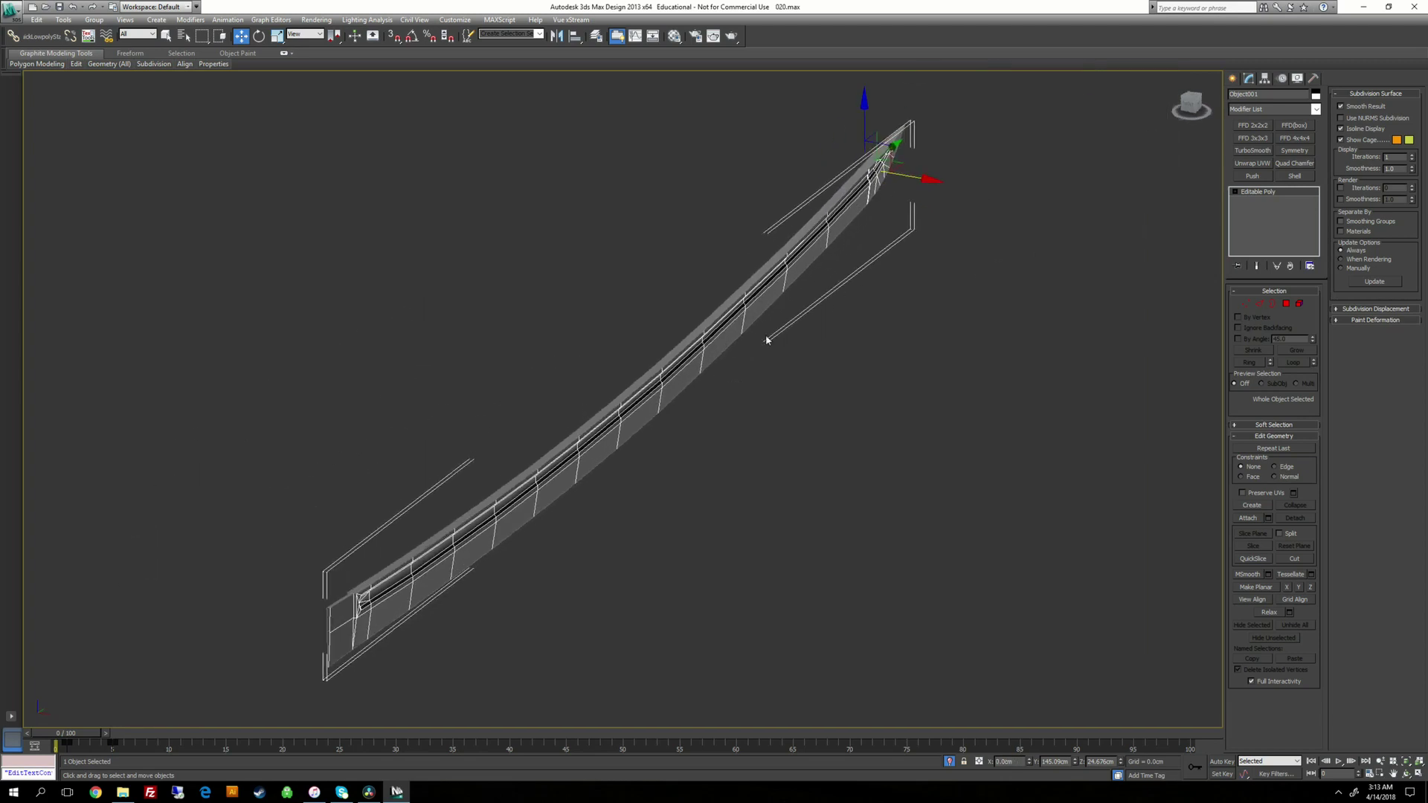
pyautogui.moveTo(422, 208); pyautogui.dragTo(388, 172, button='middle')
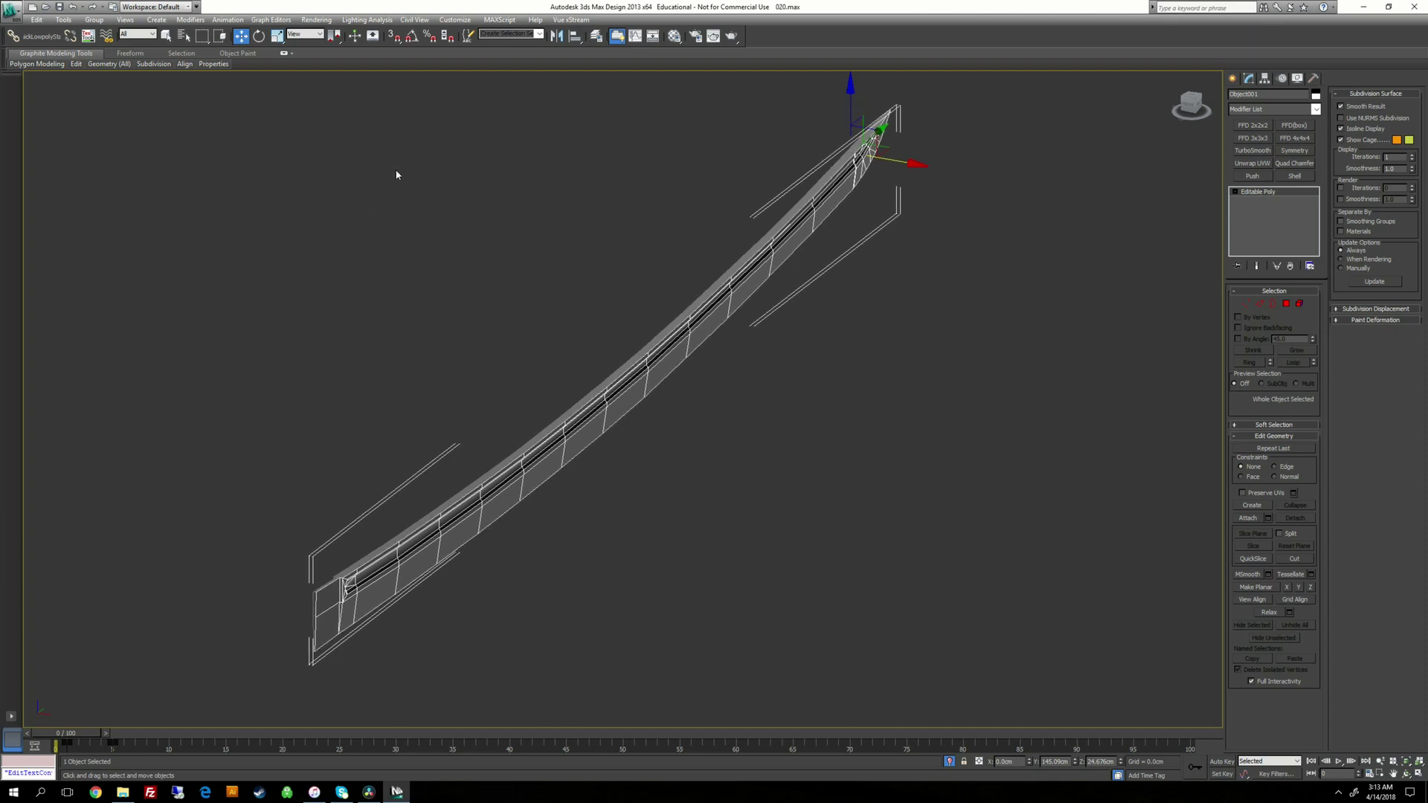
pyautogui.press('m')
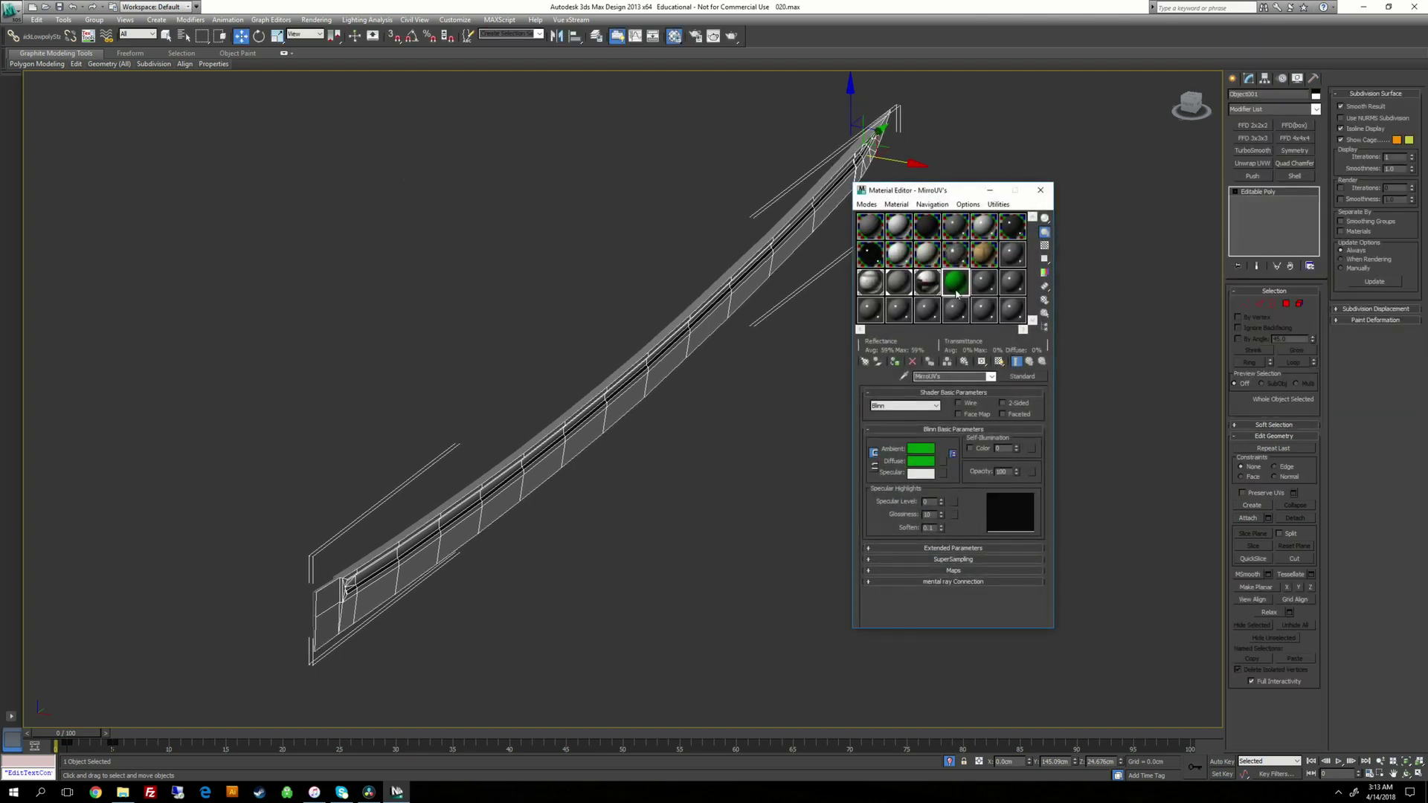
pyautogui.moveTo(934, 192); pyautogui.dragTo(1033, 176)
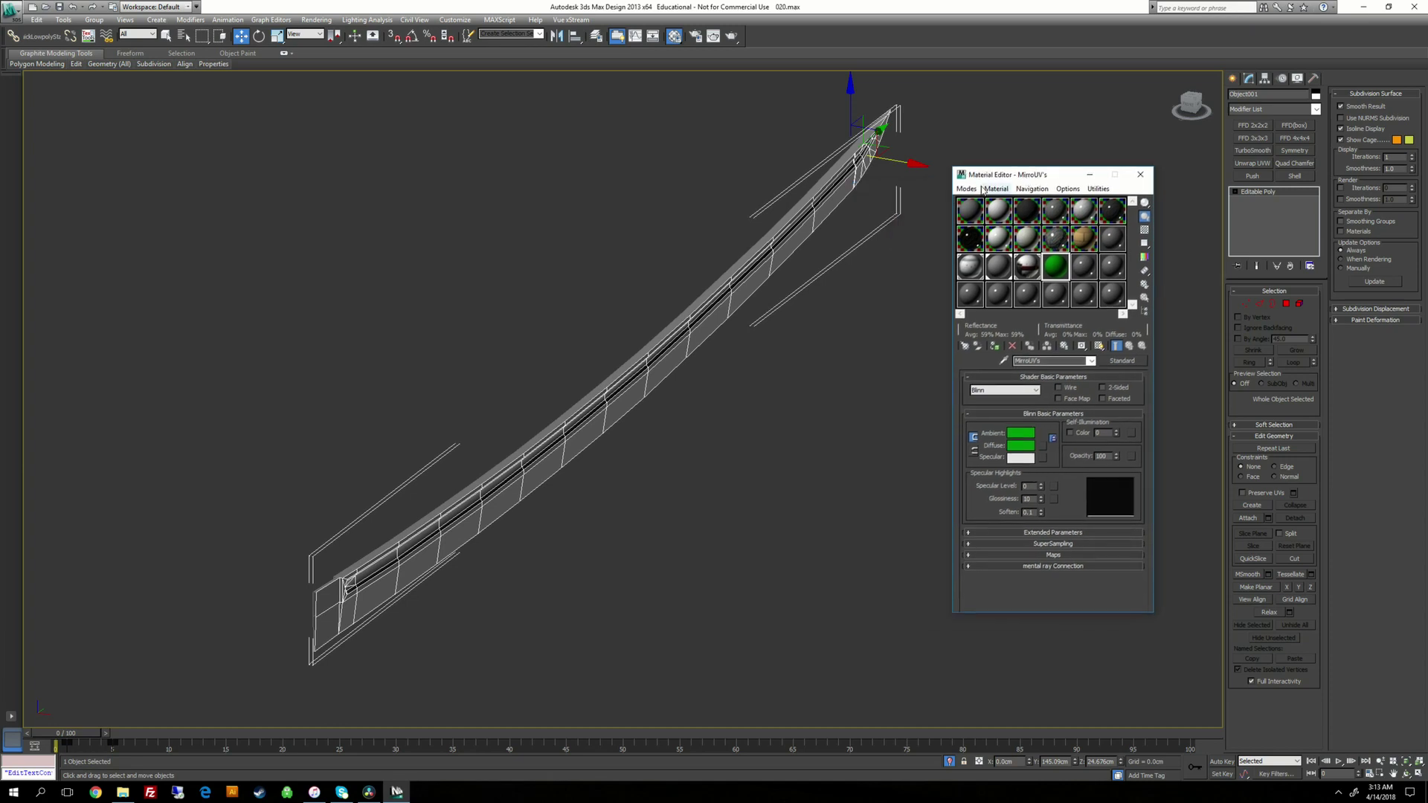
pyautogui.moveTo(1060, 270); pyautogui.dragTo(768, 231)
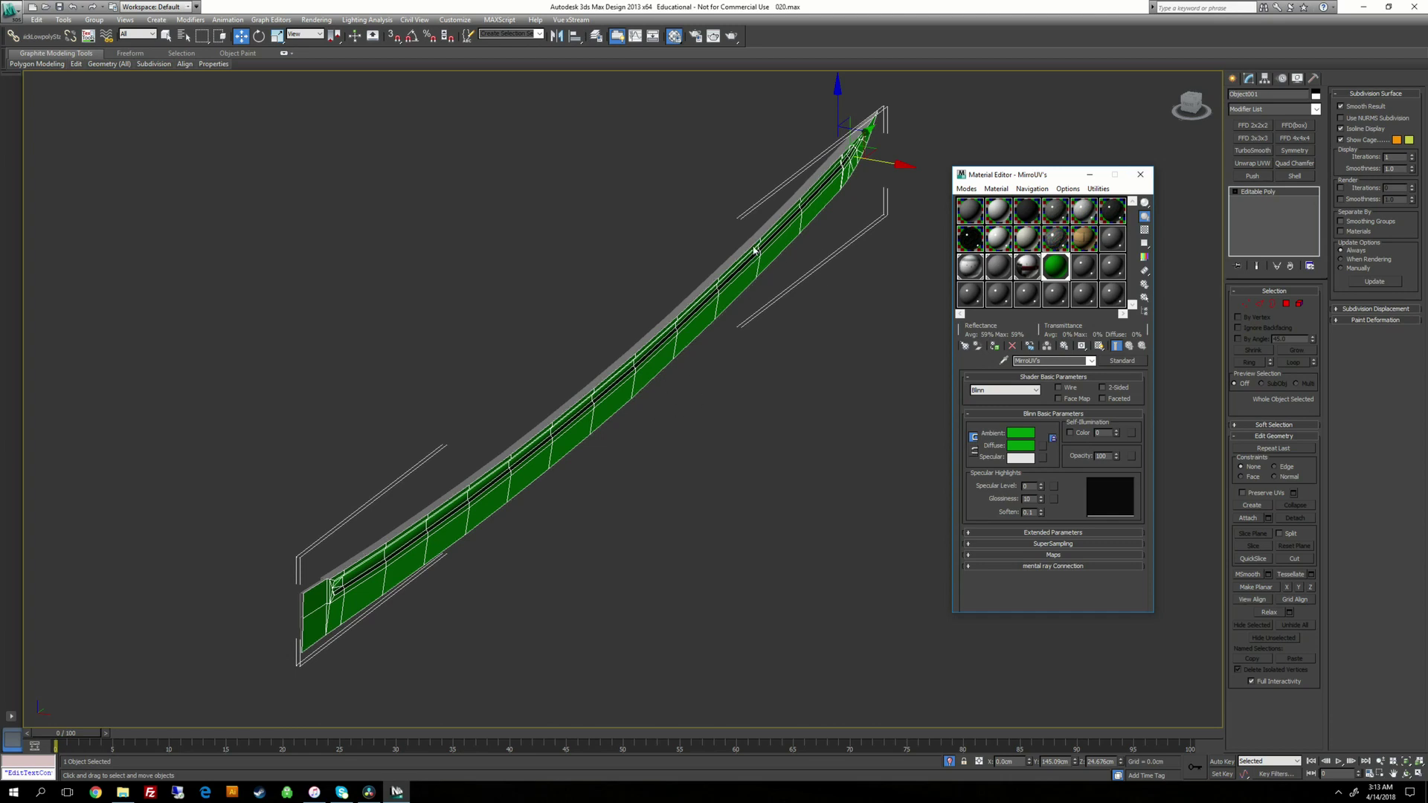
pyautogui.keyDown('alt'); pyautogui.moveTo(754, 246); pyautogui.dragTo(893, 222, button='middle'); pyautogui.keyUp('alt')
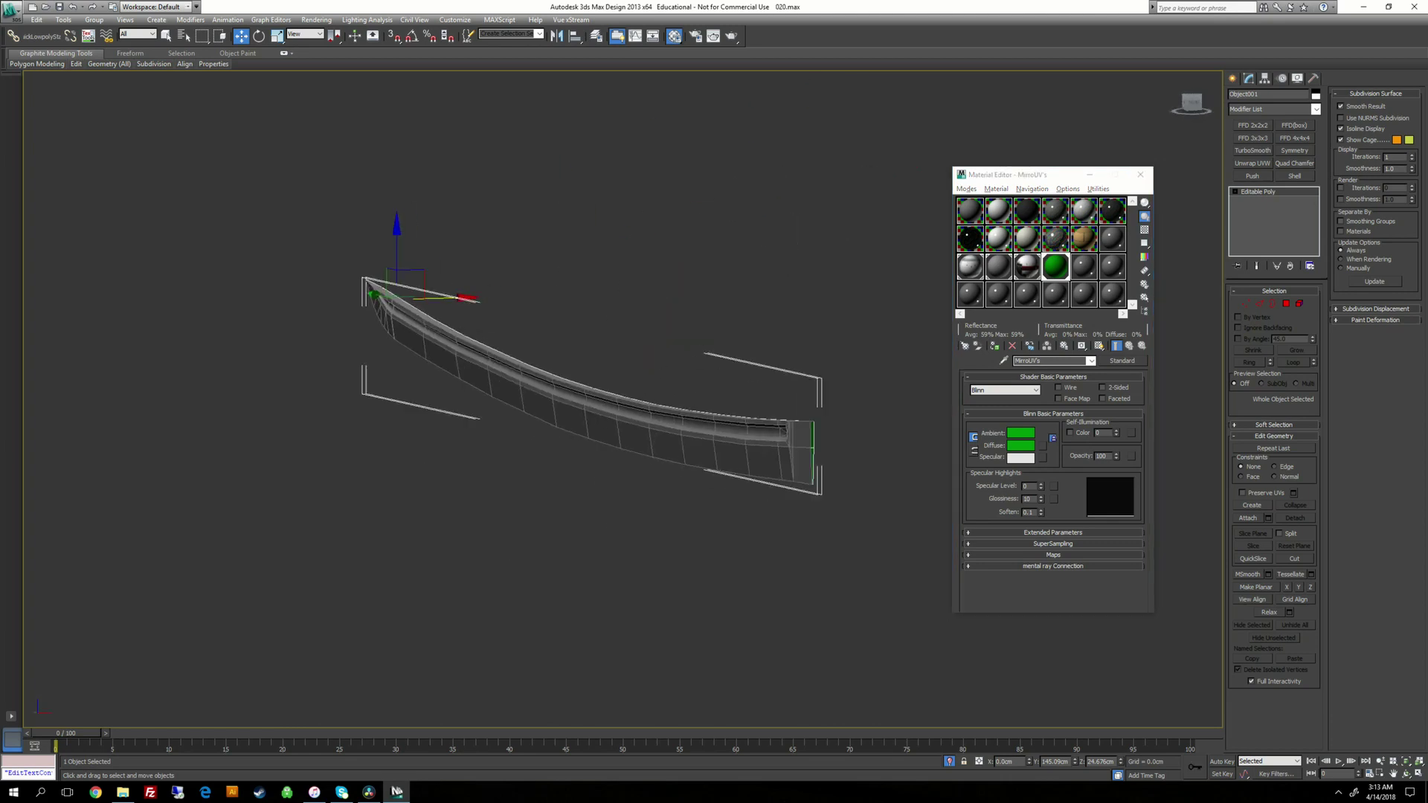
pyautogui.keyDown('alt'); pyautogui.moveTo(799, 241); pyautogui.dragTo(591, 255, button='middle'); pyautogui.keyUp('alt')
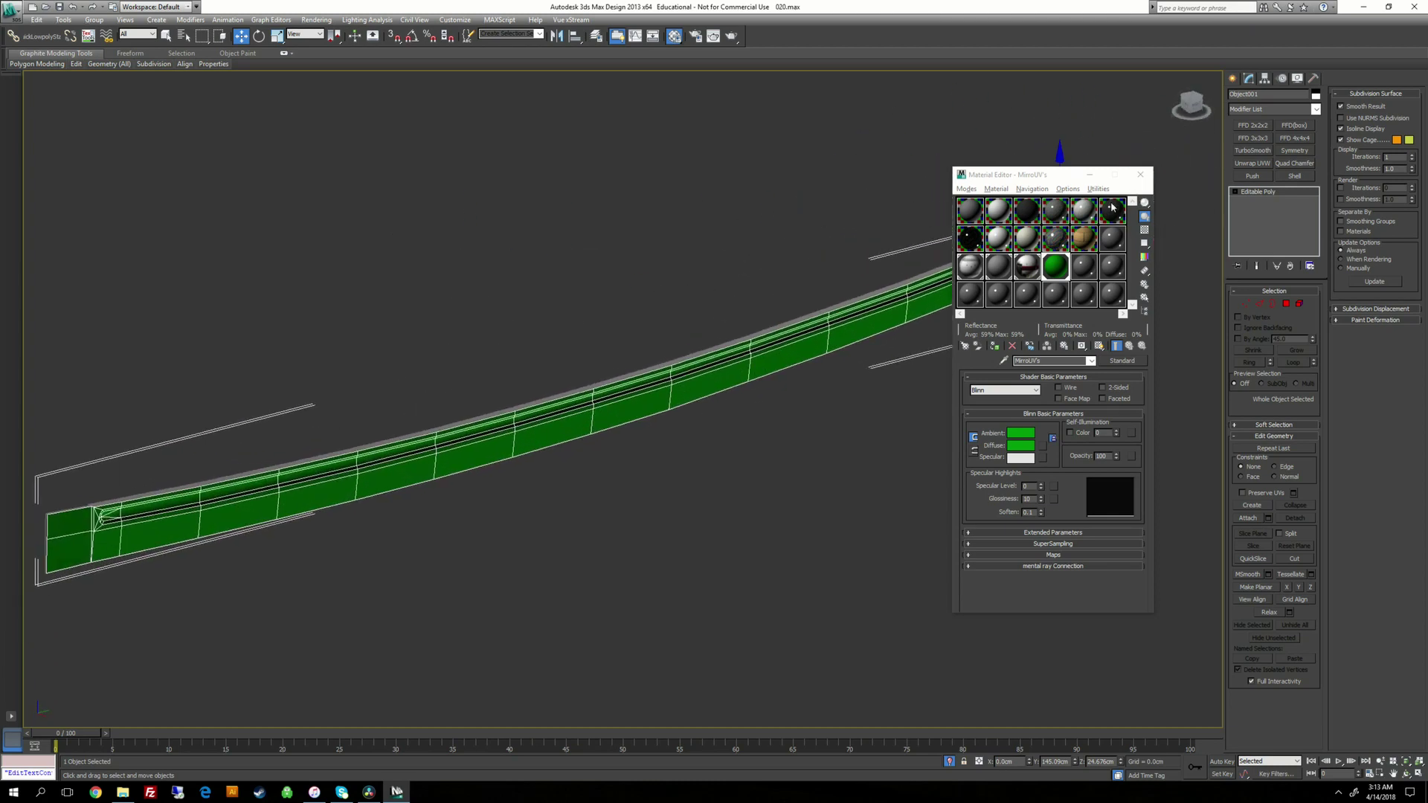
pyautogui.click(1140, 175)
pyautogui.moveTo(608, 314); pyautogui.dragTo(644, 300, button='middle')
pyautogui.click(691, 272)
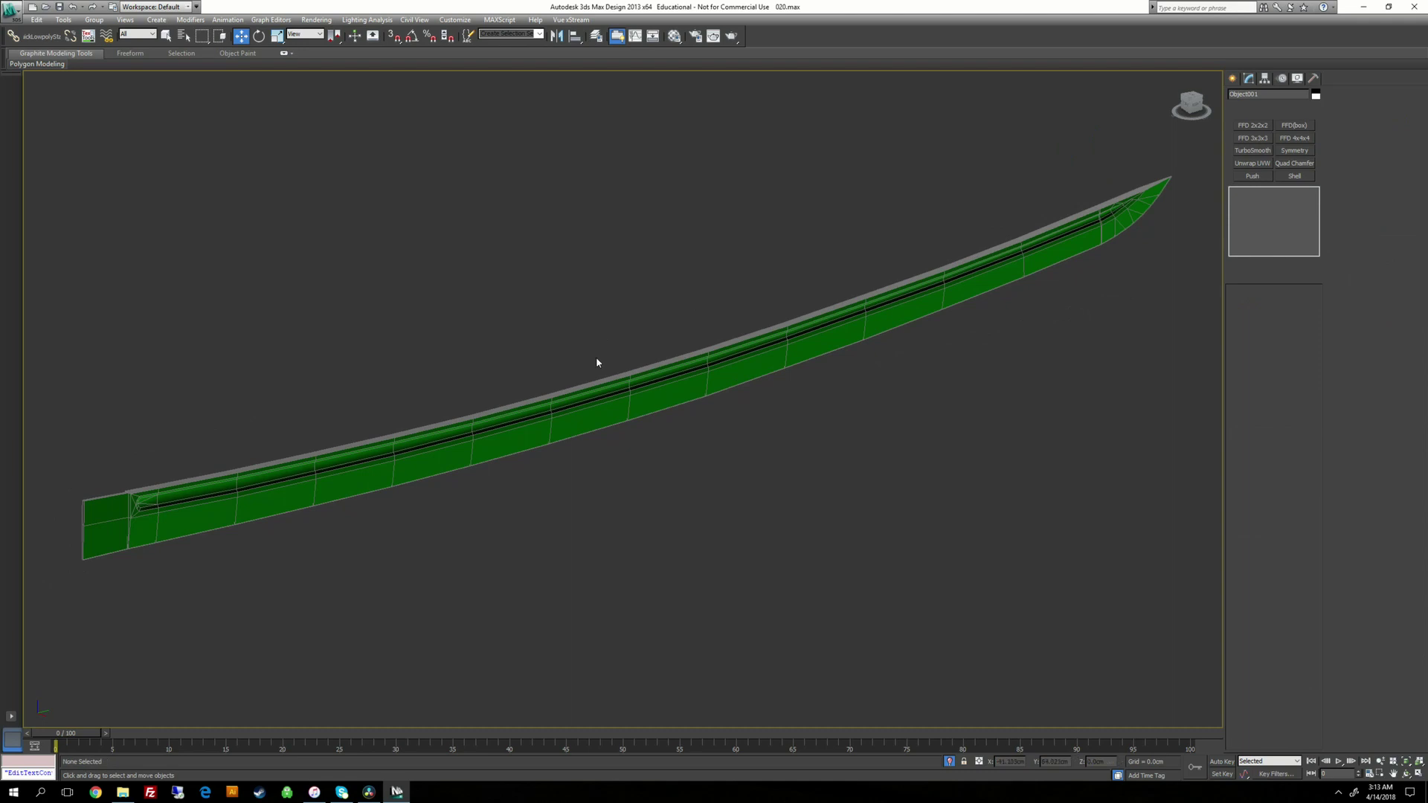
# Step: Select the remaining non-green blade object, add an Unwrap UVW modifier and open its UV editor
pyautogui.keyDown('alt'); pyautogui.moveTo(327, 328); pyautogui.dragTo(645, 420, button='middle'); pyautogui.keyUp('alt')
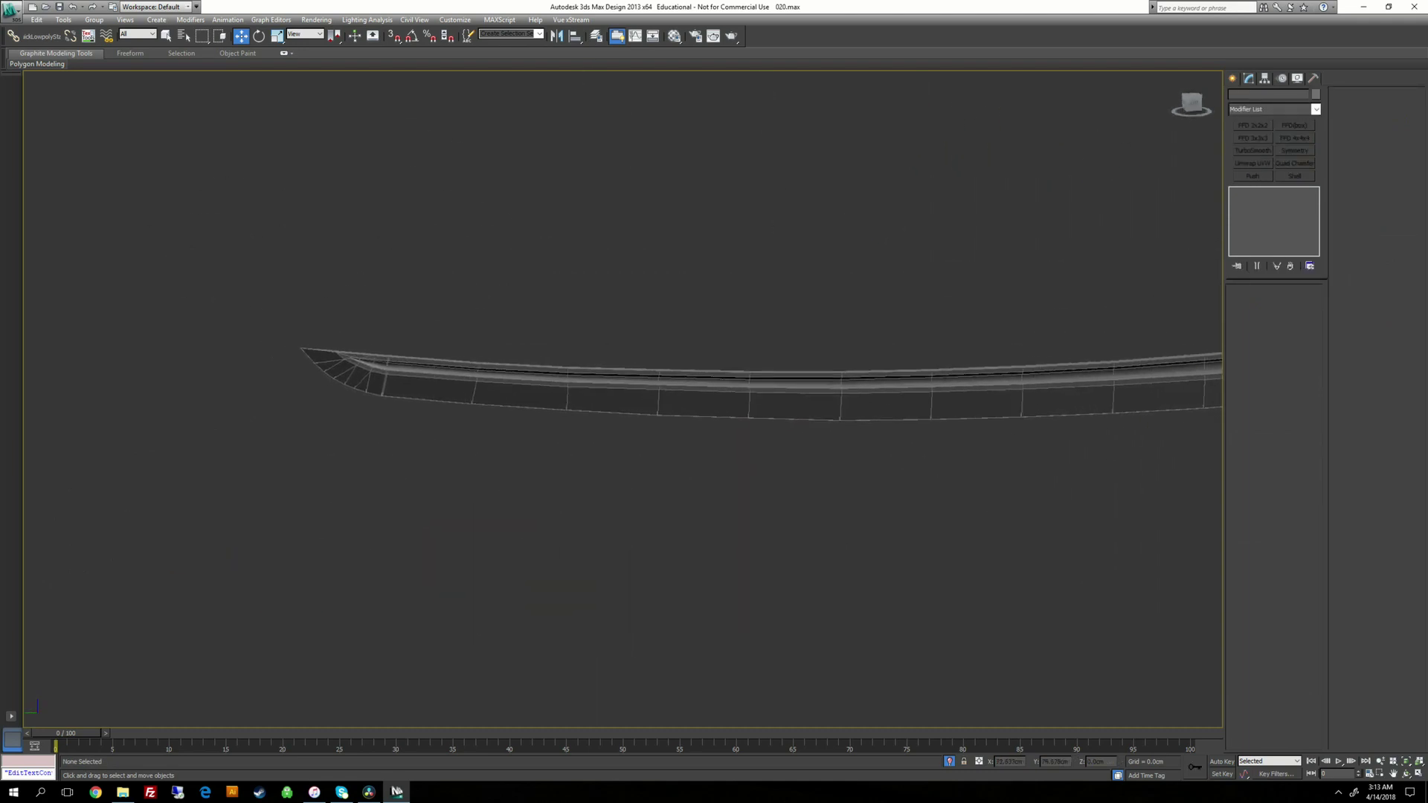
pyautogui.scroll(4, 645, 421)
pyautogui.click(645, 418)
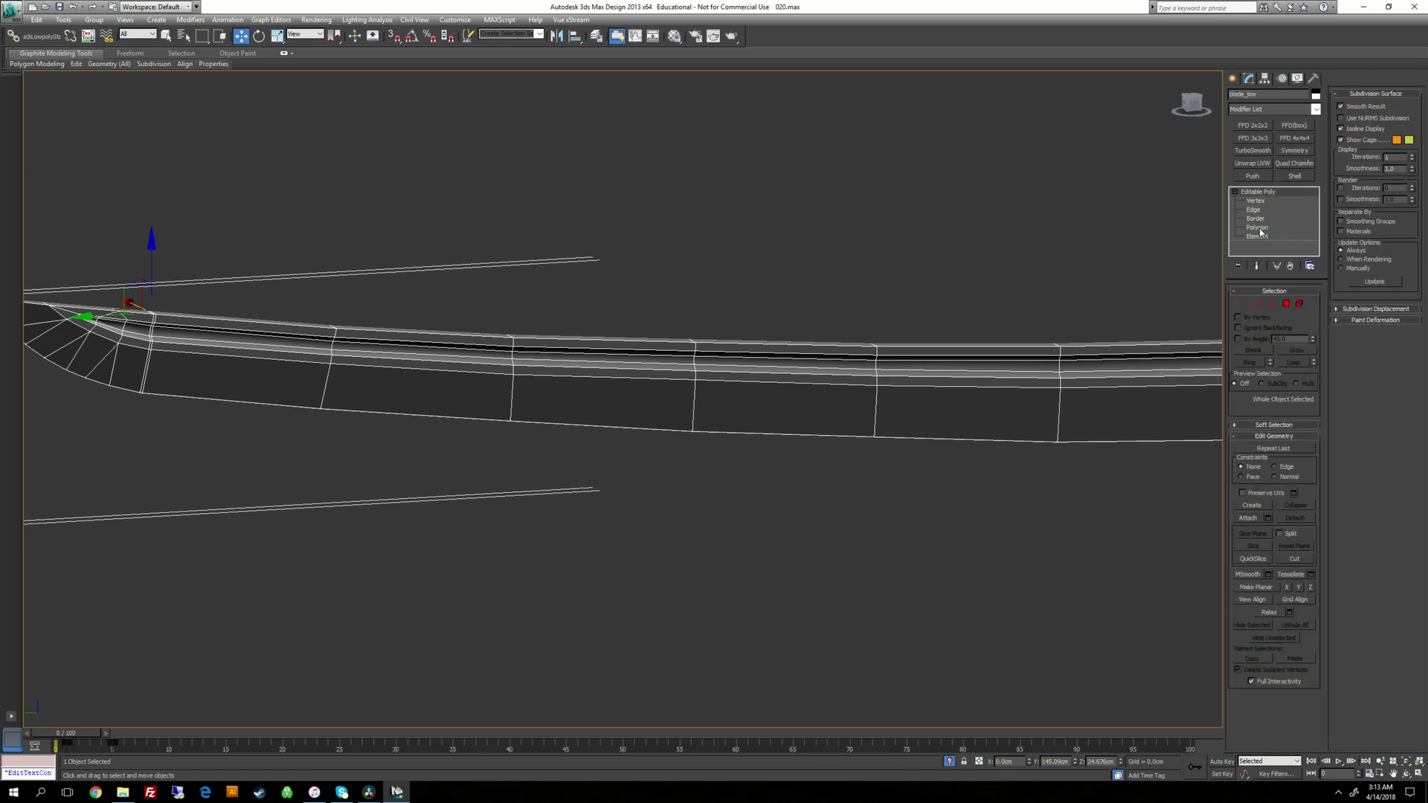
pyautogui.moveTo(1063, 379); pyautogui.dragTo(807, 348, button='middle')
pyautogui.scroll(-4, 960, 360)
pyautogui.scroll(-4, 849, 360)
pyautogui.moveTo(989, 320); pyautogui.dragTo(935, 318, button='middle')
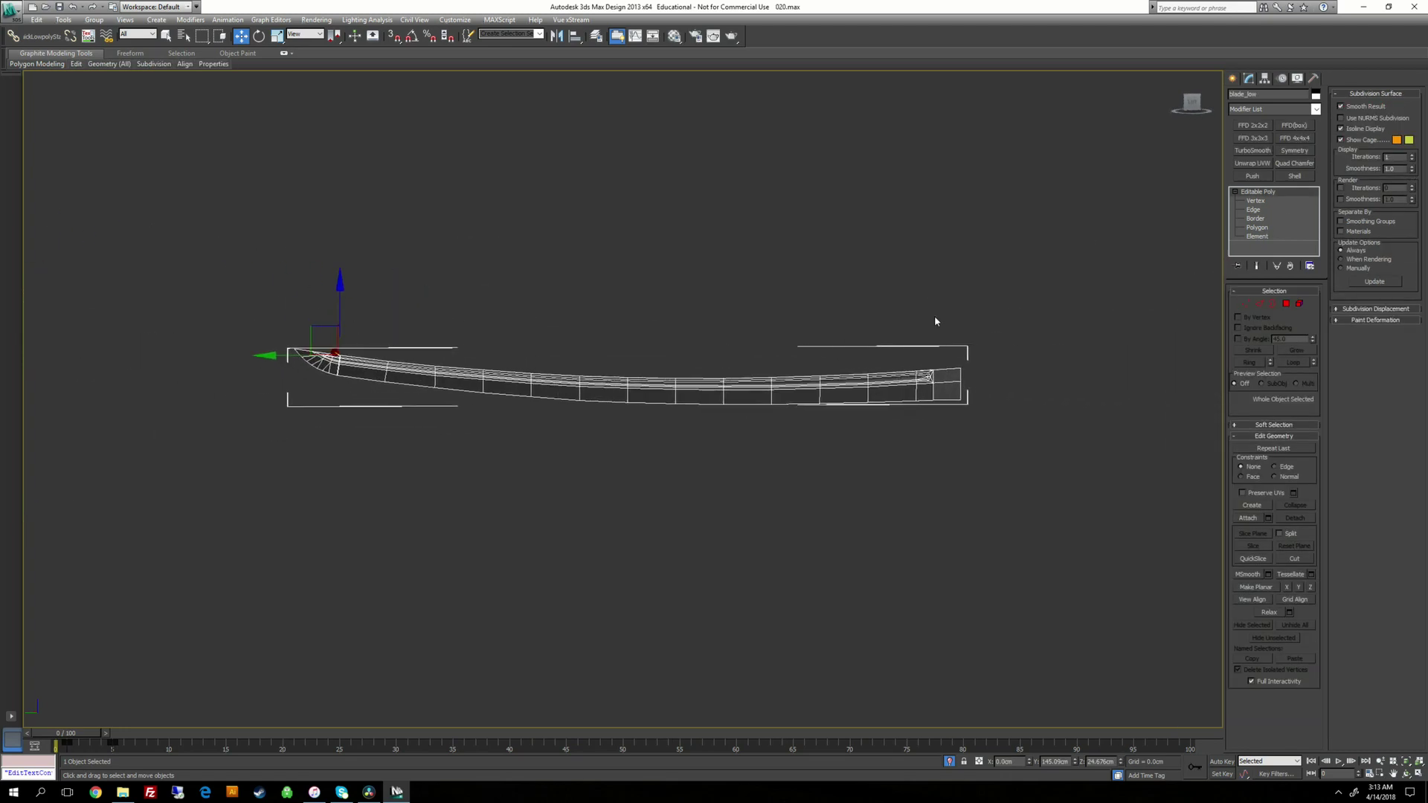
pyautogui.click(1252, 163)
pyautogui.click(1274, 420)
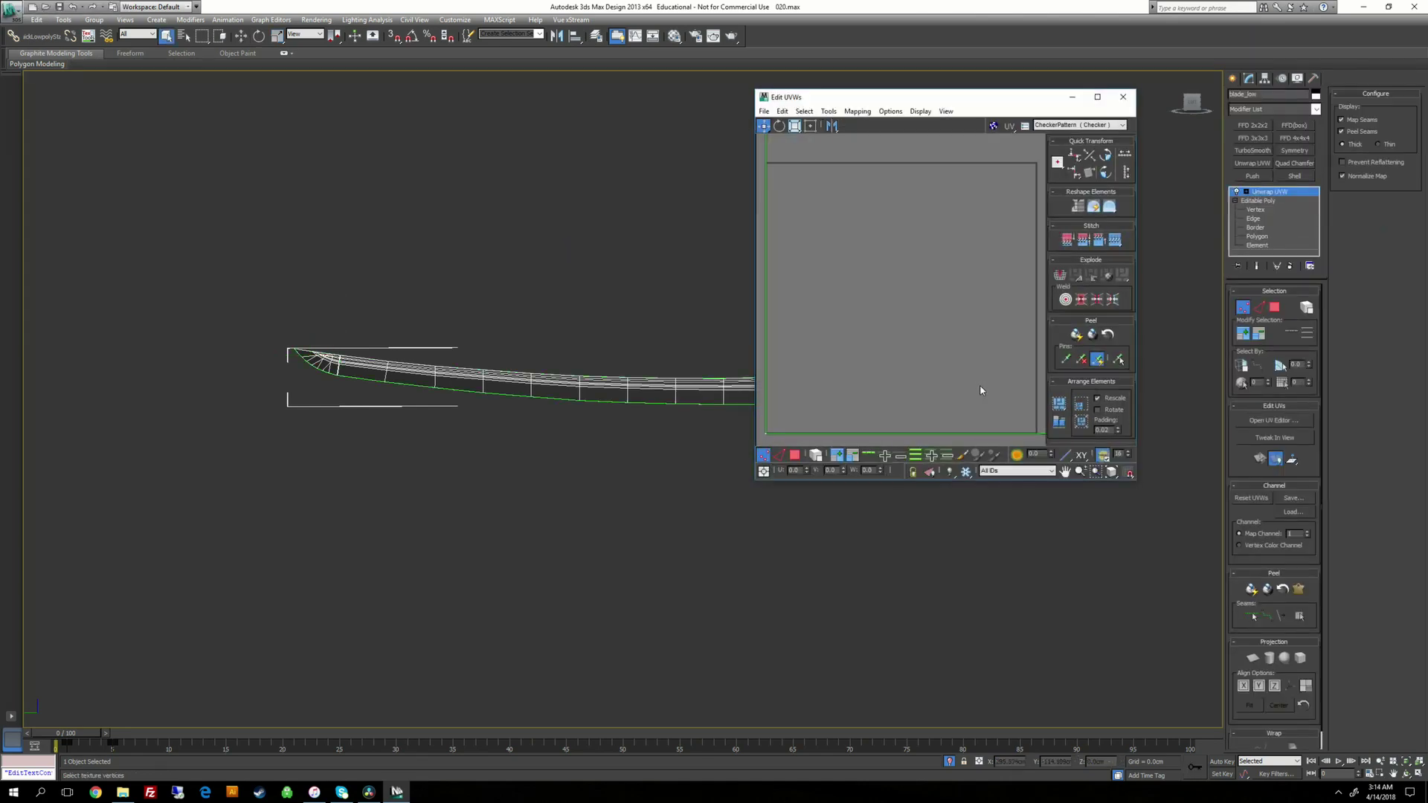
# Step: Select all of the blade's faces at UV face level and unwrap them with Flatten Mapping at its default settings
pyautogui.click(1246, 192)
pyautogui.click(1264, 218)
pyautogui.moveTo(781, 535); pyautogui.dragTo(768, 534, button='middle')
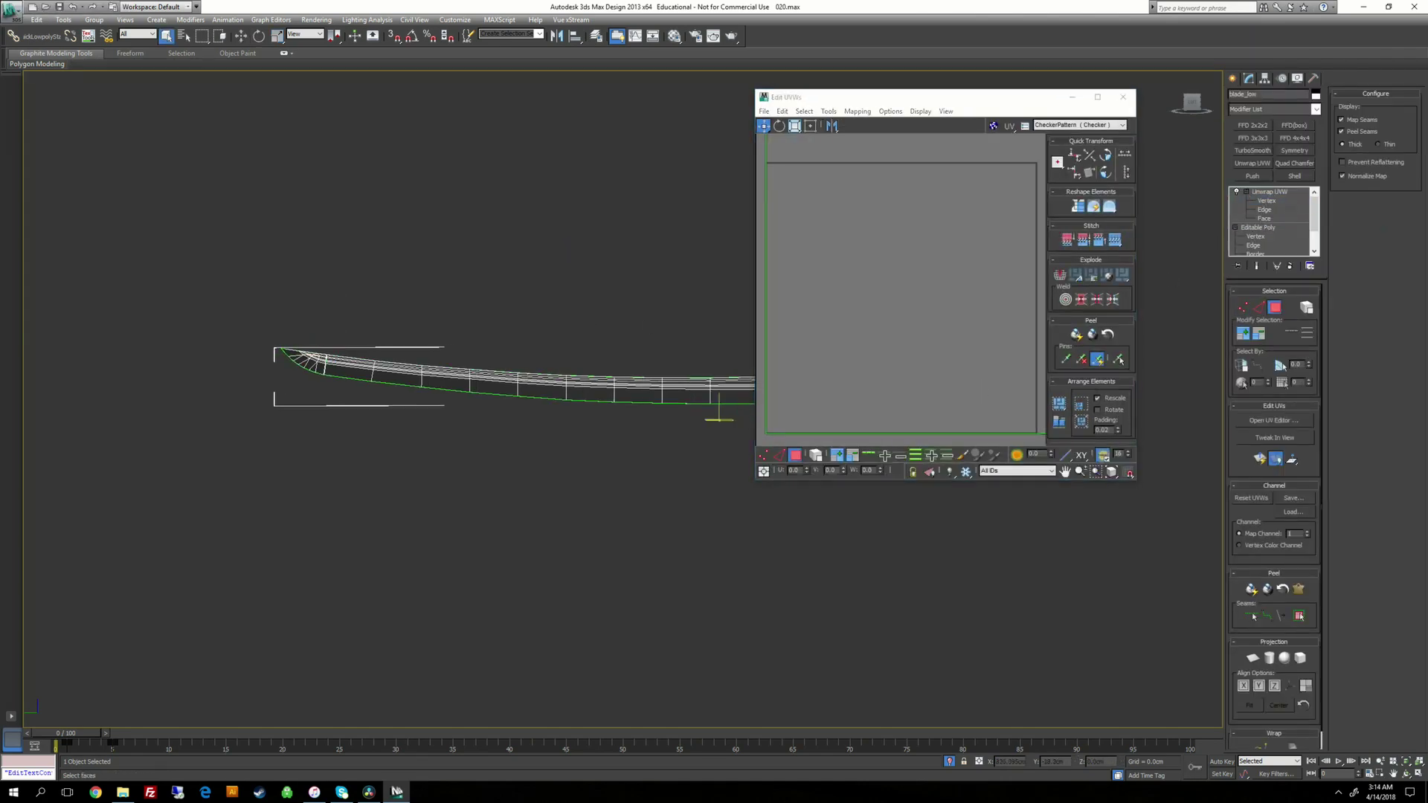
pyautogui.scroll(-4, 458, 325)
pyautogui.moveTo(239, 287); pyautogui.dragTo(838, 517)
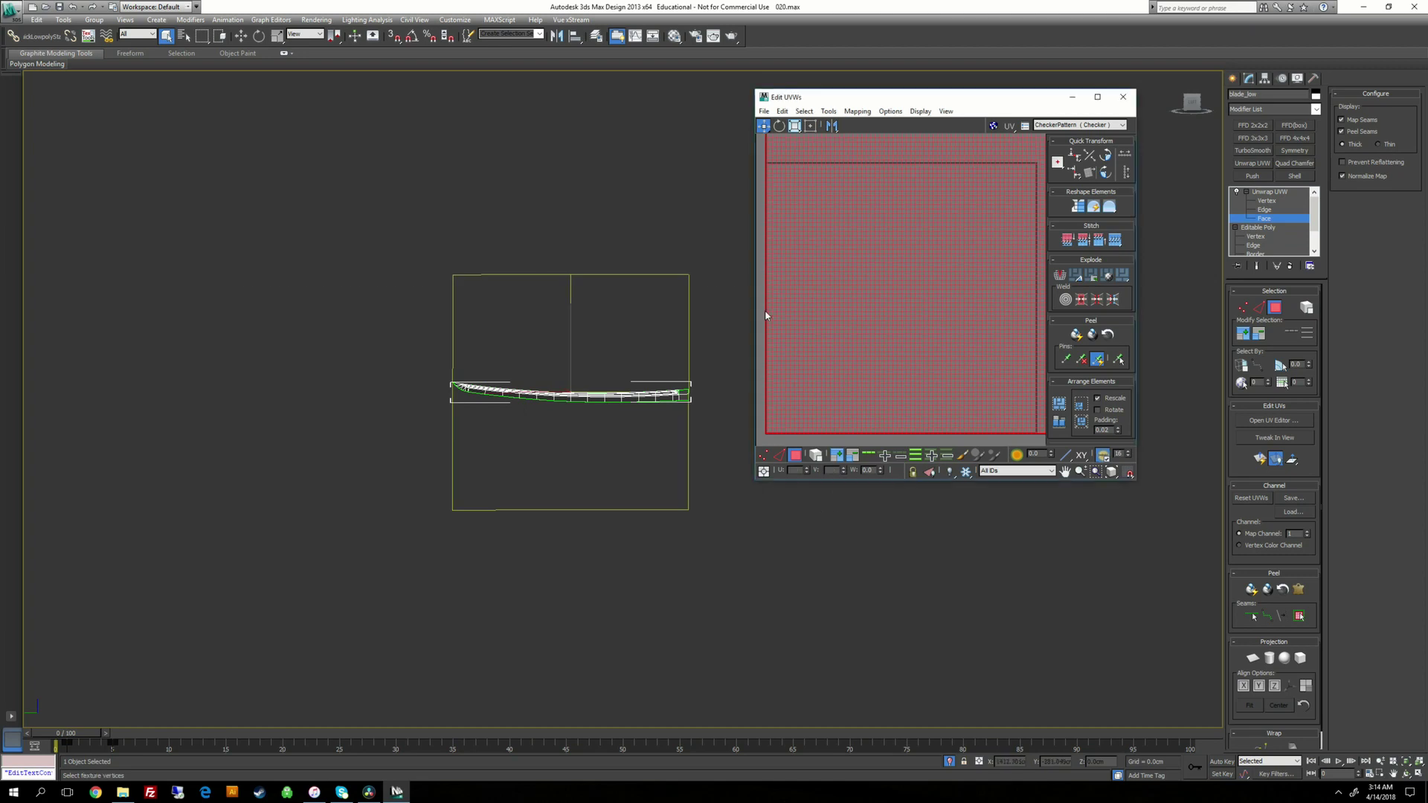
pyautogui.click(857, 111)
pyautogui.click(885, 125)
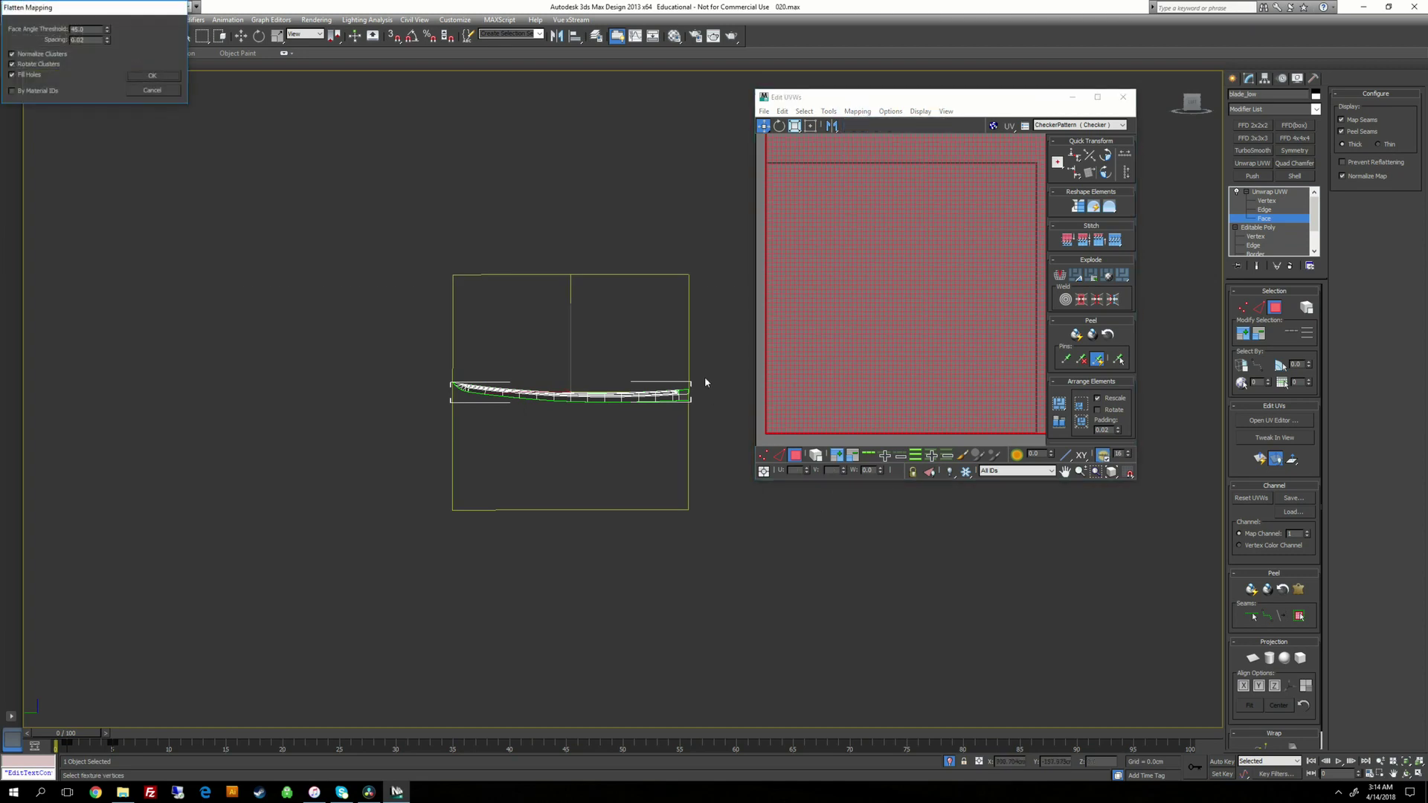
pyautogui.click(153, 80)
pyautogui.click(887, 360)
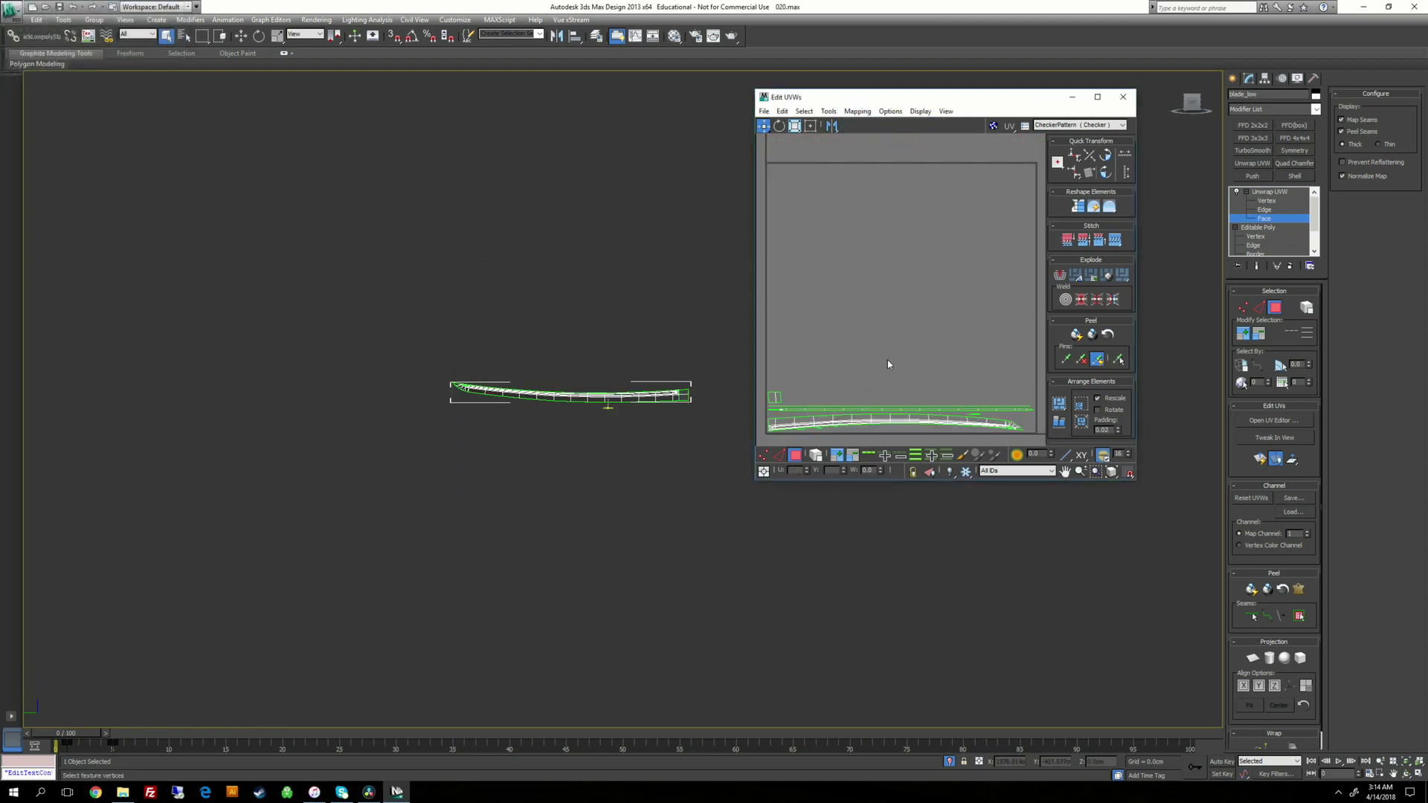
# Step: Maximize the UV editor, then select the whole blade-side island, rotate it 180 degrees and move it above the other islands
pyautogui.moveTo(868, 401); pyautogui.dragTo(875, 310, button='middle')
pyautogui.scroll(3, 875, 310)
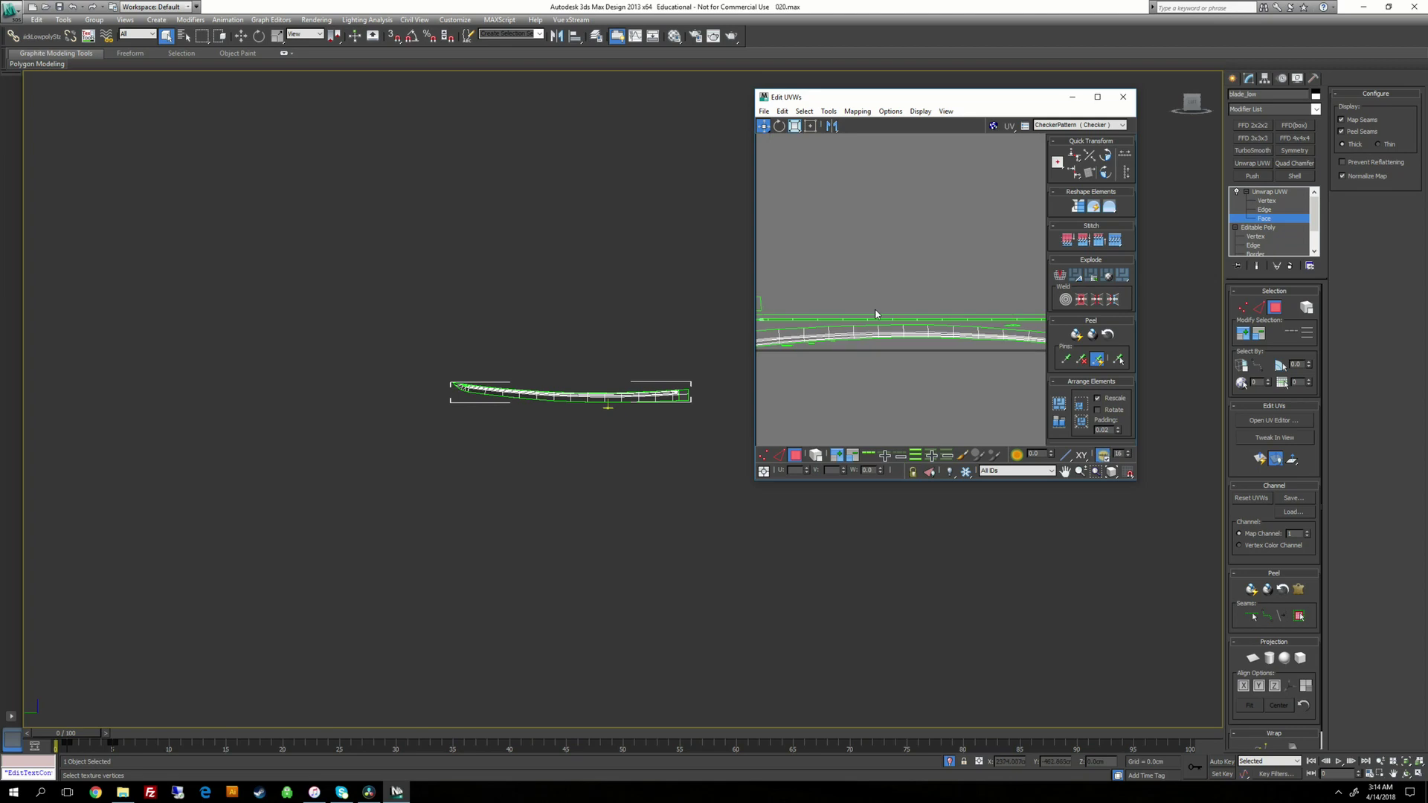
pyautogui.click(1098, 97)
pyautogui.scroll(2, 870, 523)
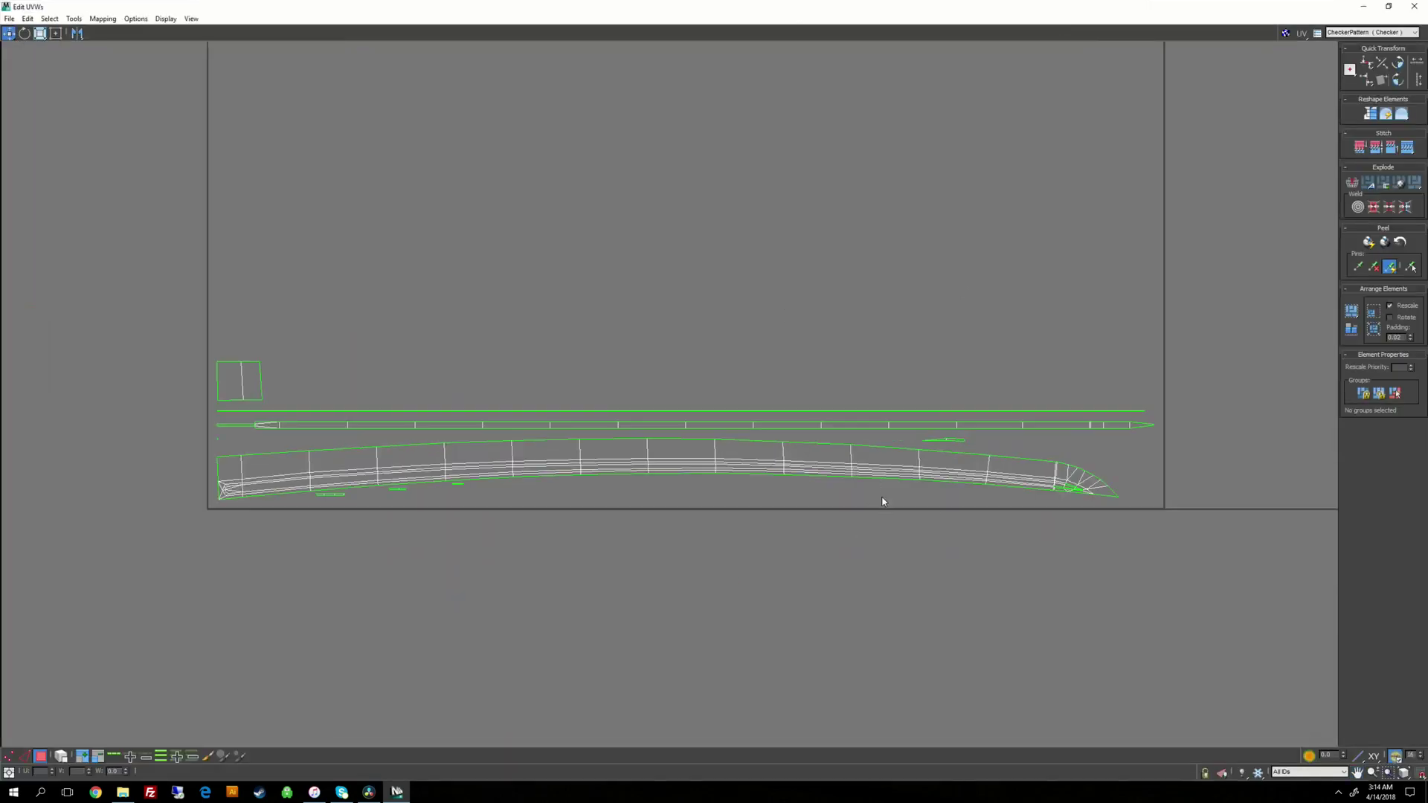
pyautogui.moveTo(883, 499); pyautogui.dragTo(824, 448)
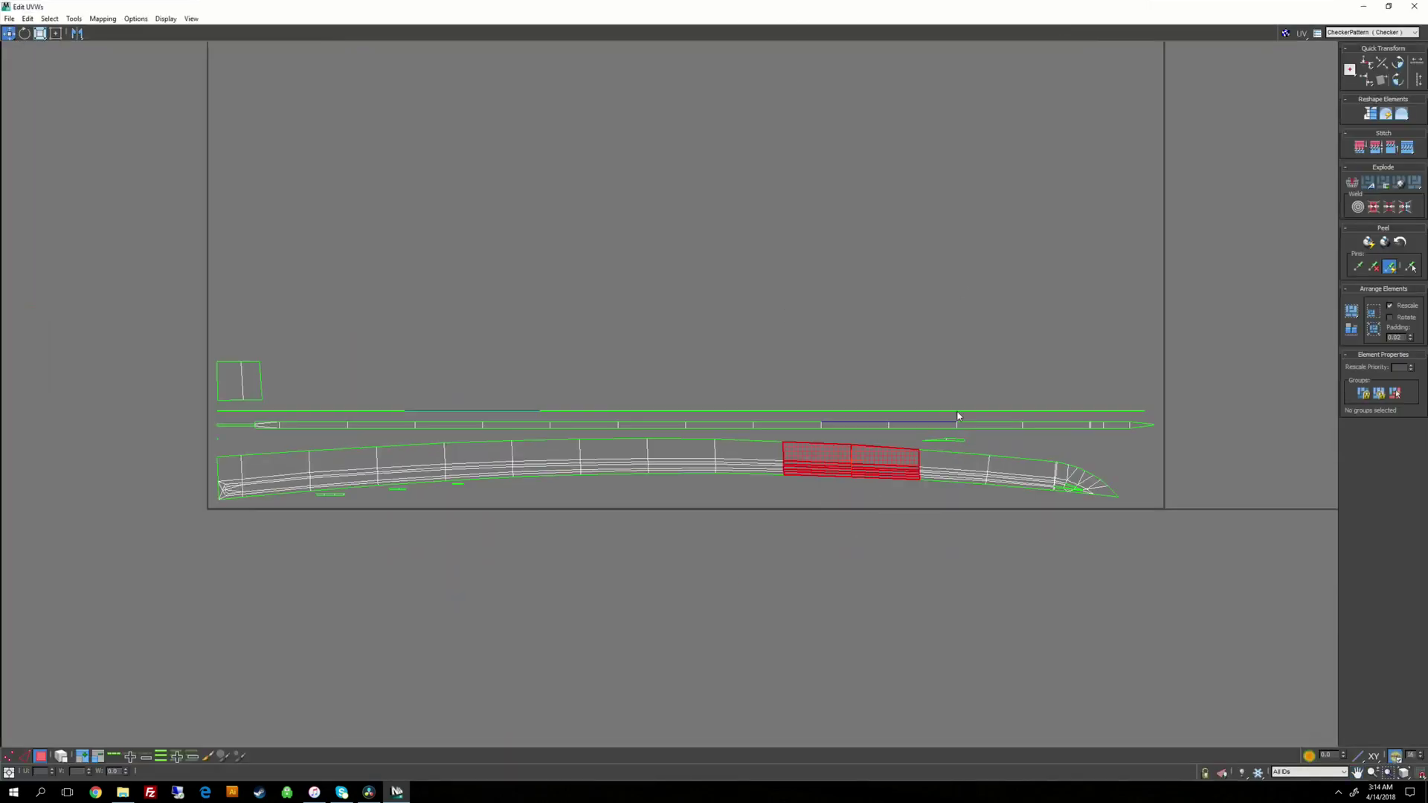
pyautogui.click(61, 757)
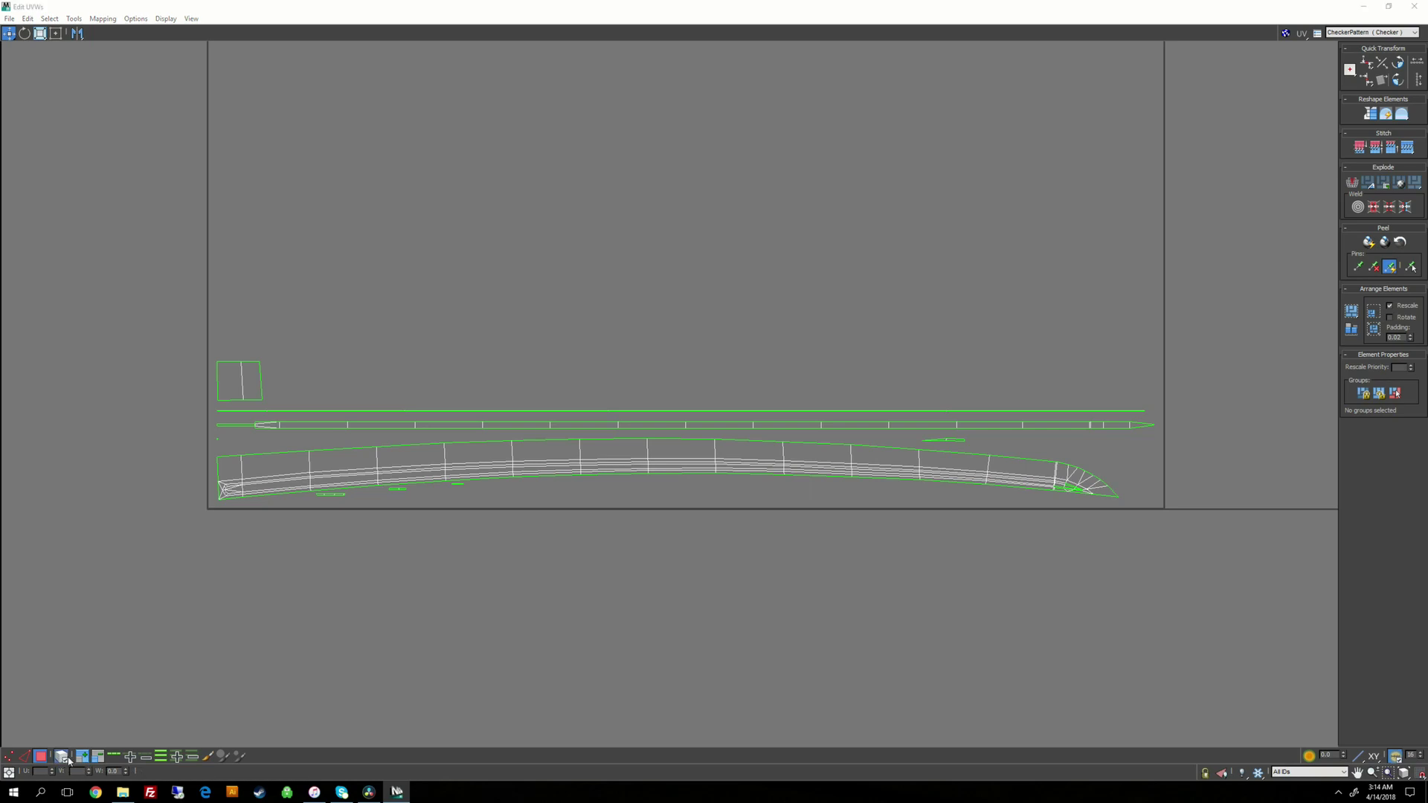
pyautogui.click(1039, 471)
pyautogui.click(1396, 64)
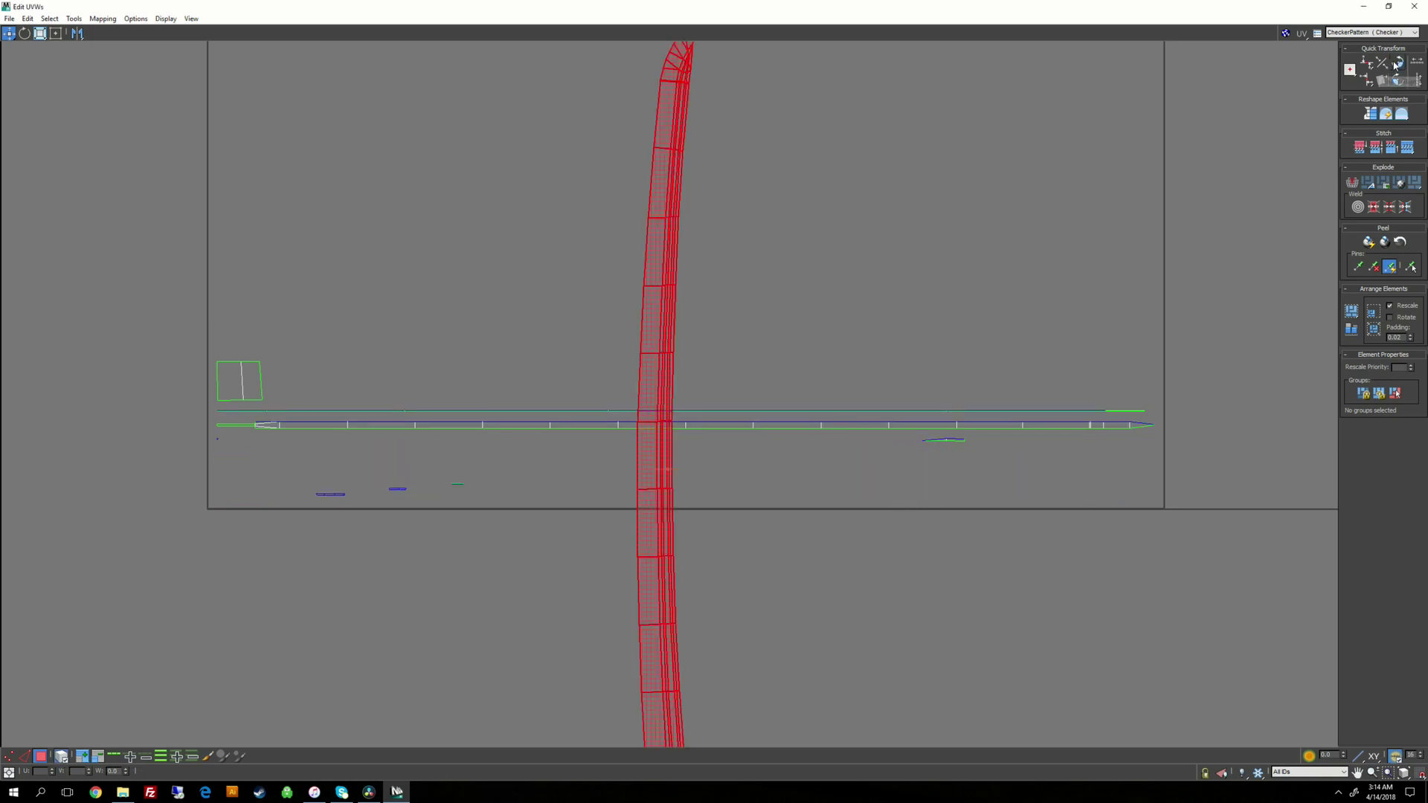
pyautogui.click(1395, 65)
pyautogui.moveTo(673, 480); pyautogui.dragTo(670, 233)
pyautogui.click(672, 325)
# Step: Turn off element selection and select the groove's centre-strip faces from its pointed end through the first long blade section
pyautogui.moveTo(672, 326); pyautogui.dragTo(915, 449, button='middle')
pyautogui.scroll(2, 688, 406)
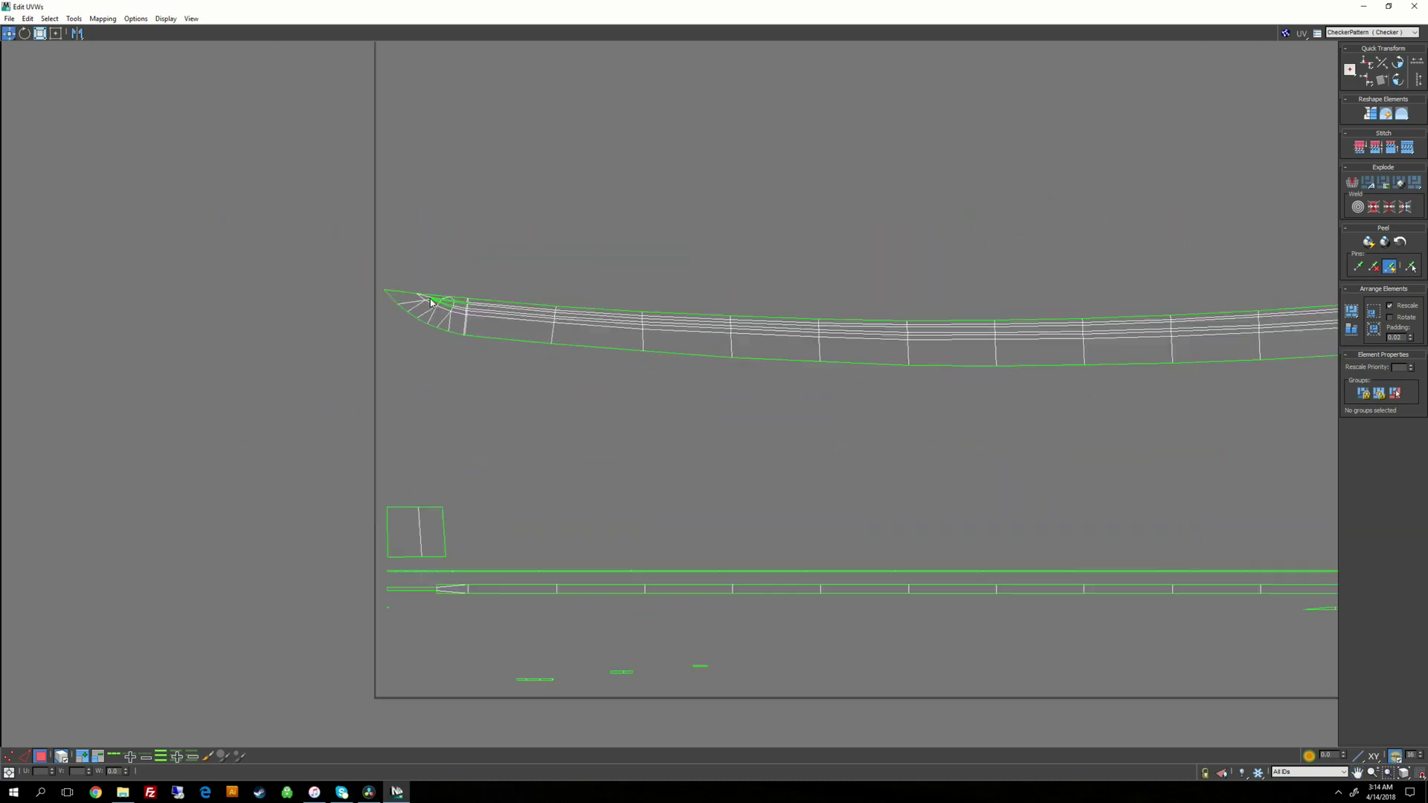
pyautogui.moveTo(688, 406); pyautogui.dragTo(894, 518, button='middle')
pyautogui.scroll(3, 895, 519)
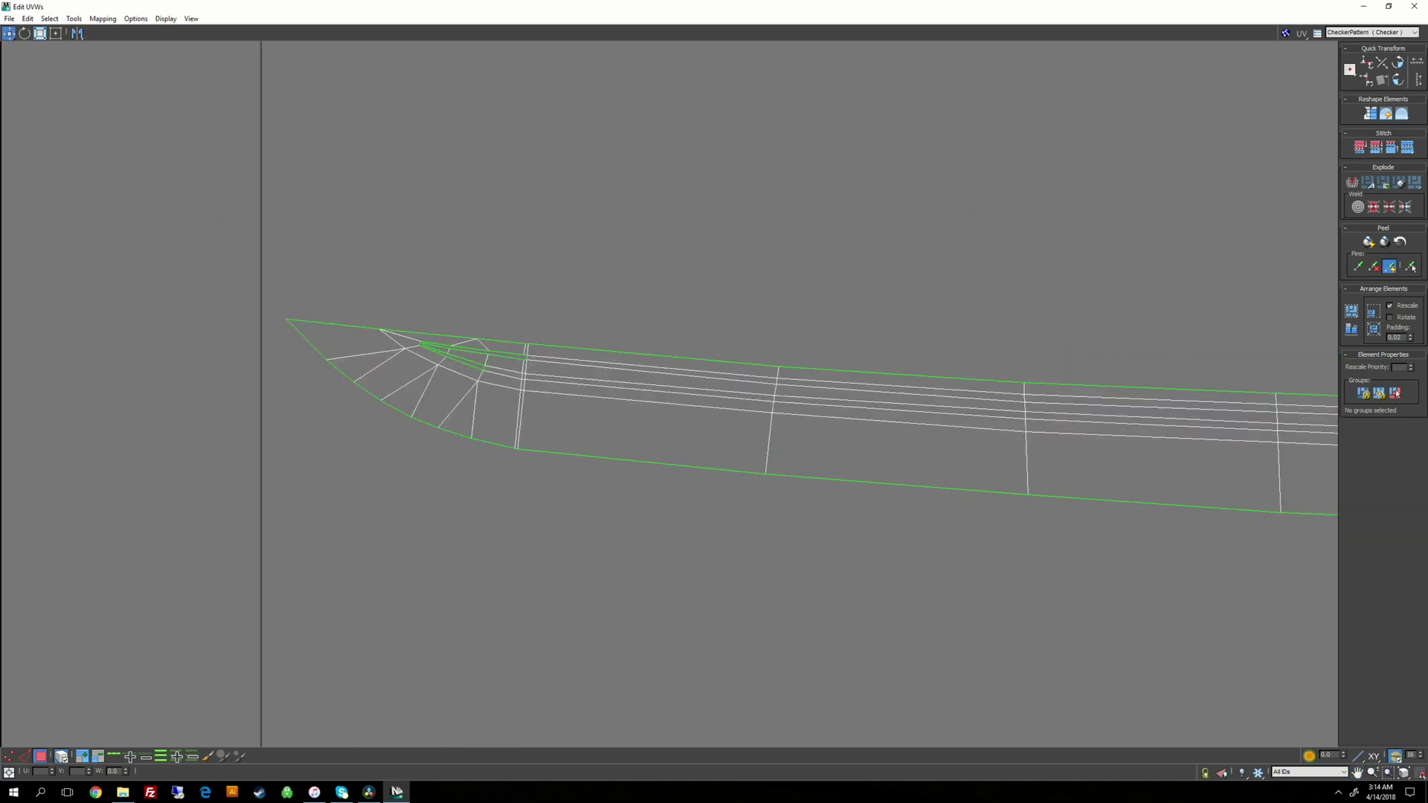
pyautogui.scroll(1, 609, 406)
pyautogui.moveTo(609, 405); pyautogui.dragTo(748, 460, button='middle')
pyautogui.scroll(2, 593, 422)
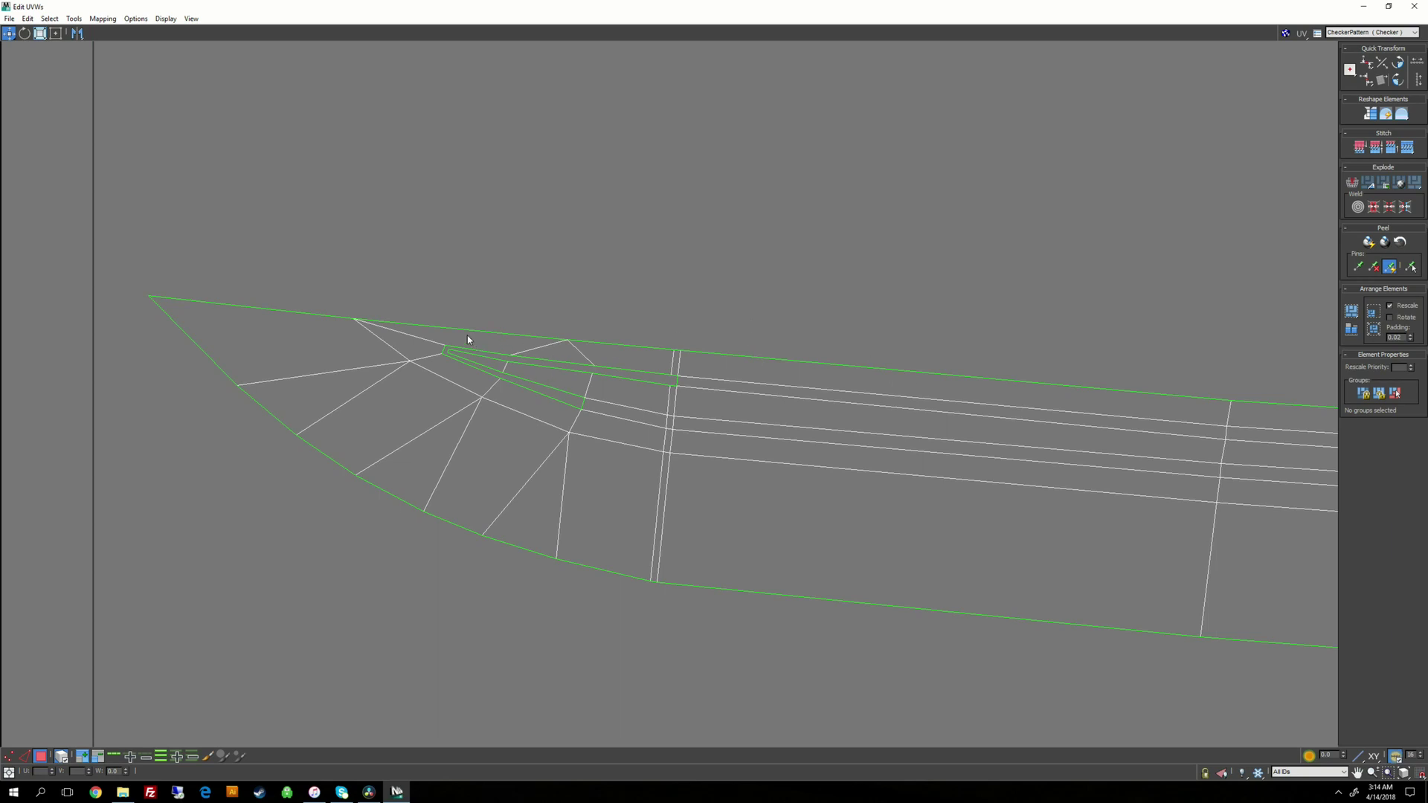
pyautogui.scroll(2, 481, 339)
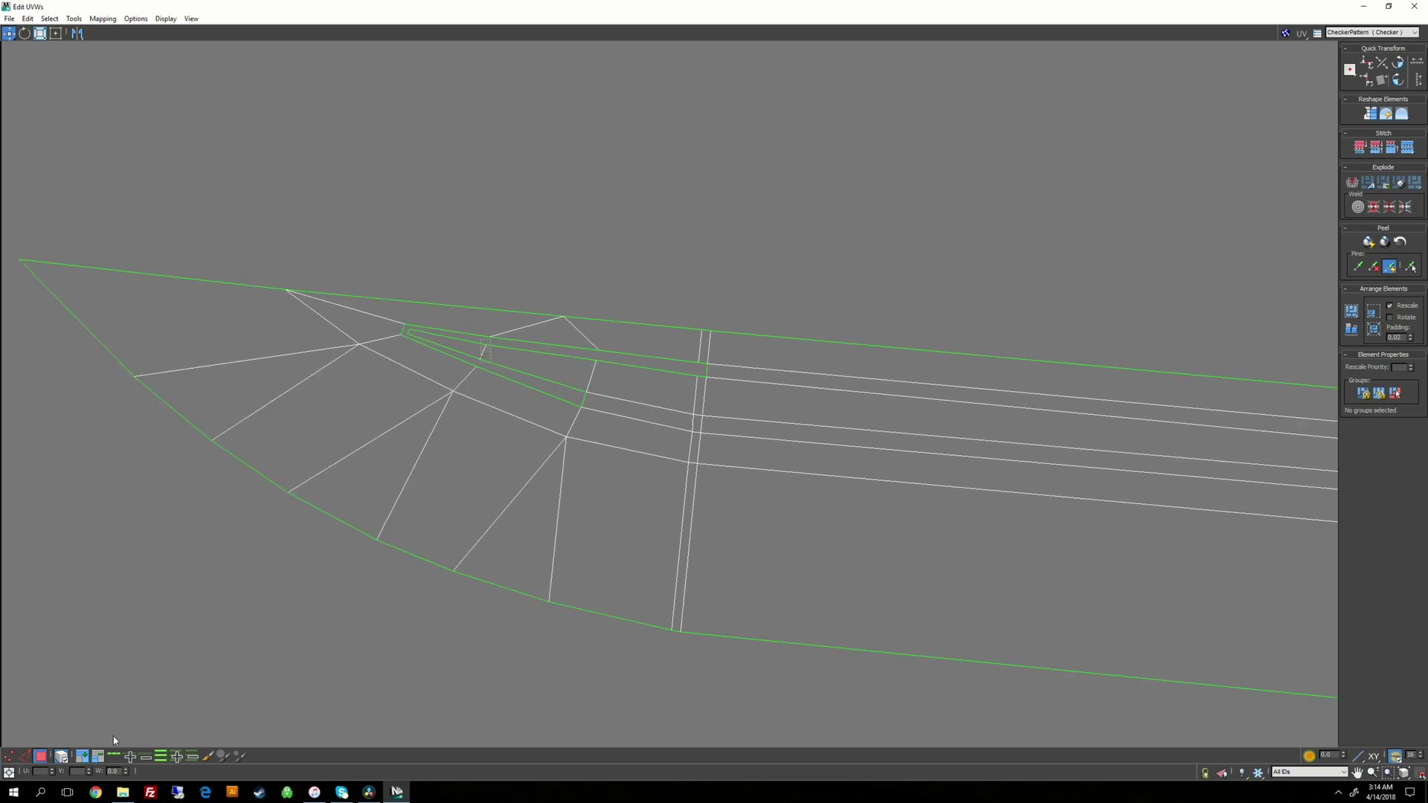
pyautogui.click(61, 756)
pyautogui.click(674, 294)
pyautogui.click(469, 348)
pyautogui.keyDown('ctrl'); pyautogui.click(502, 360); pyautogui.keyUp('ctrl')
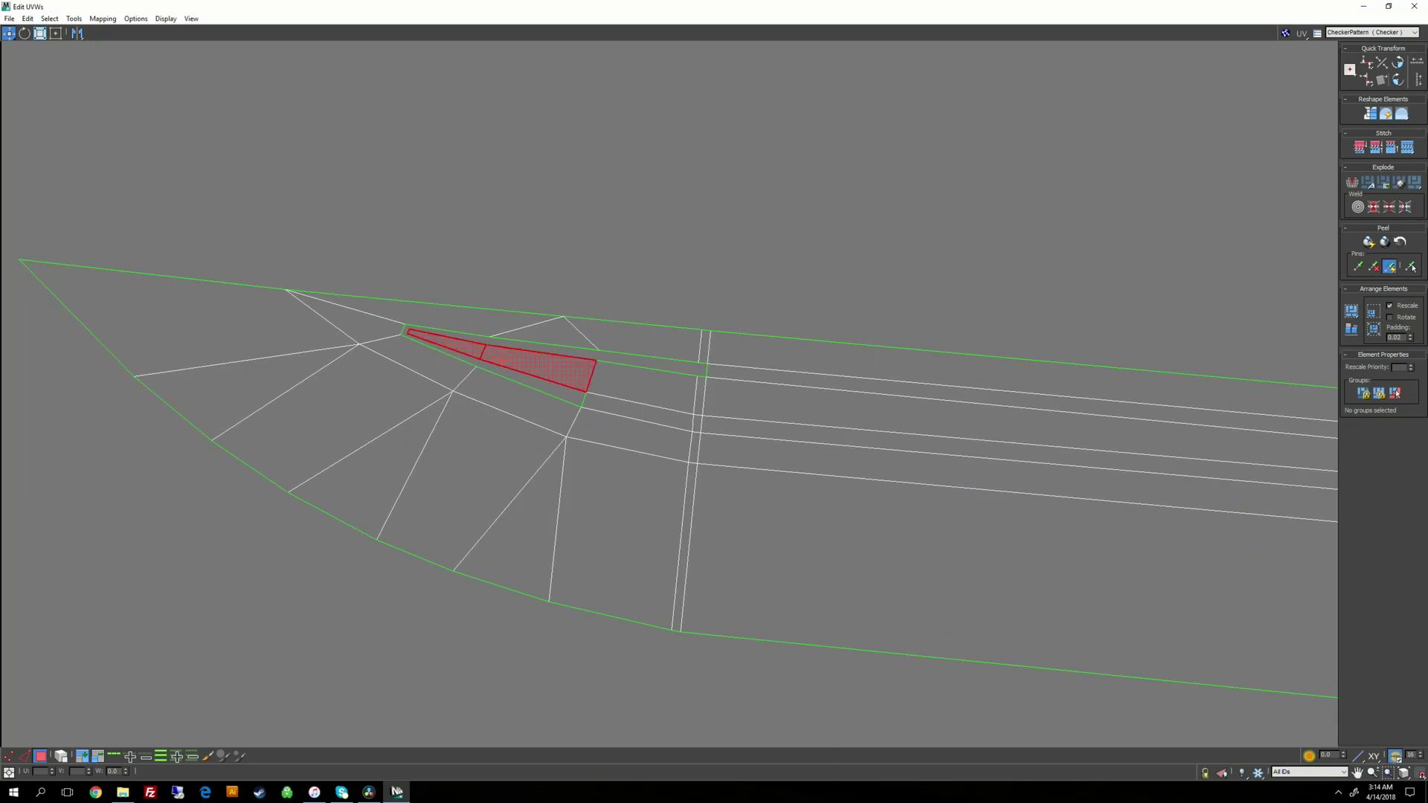
pyautogui.keyDown('ctrl'); pyautogui.click(647, 381); pyautogui.keyUp('ctrl')
pyautogui.keyDown('ctrl'); pyautogui.click(1064, 416); pyautogui.keyUp('ctrl')
# Step: Extend the groove's centre-strip face selection from the first long section to the middle of the blade
pyautogui.scroll(-3, 1066, 436)
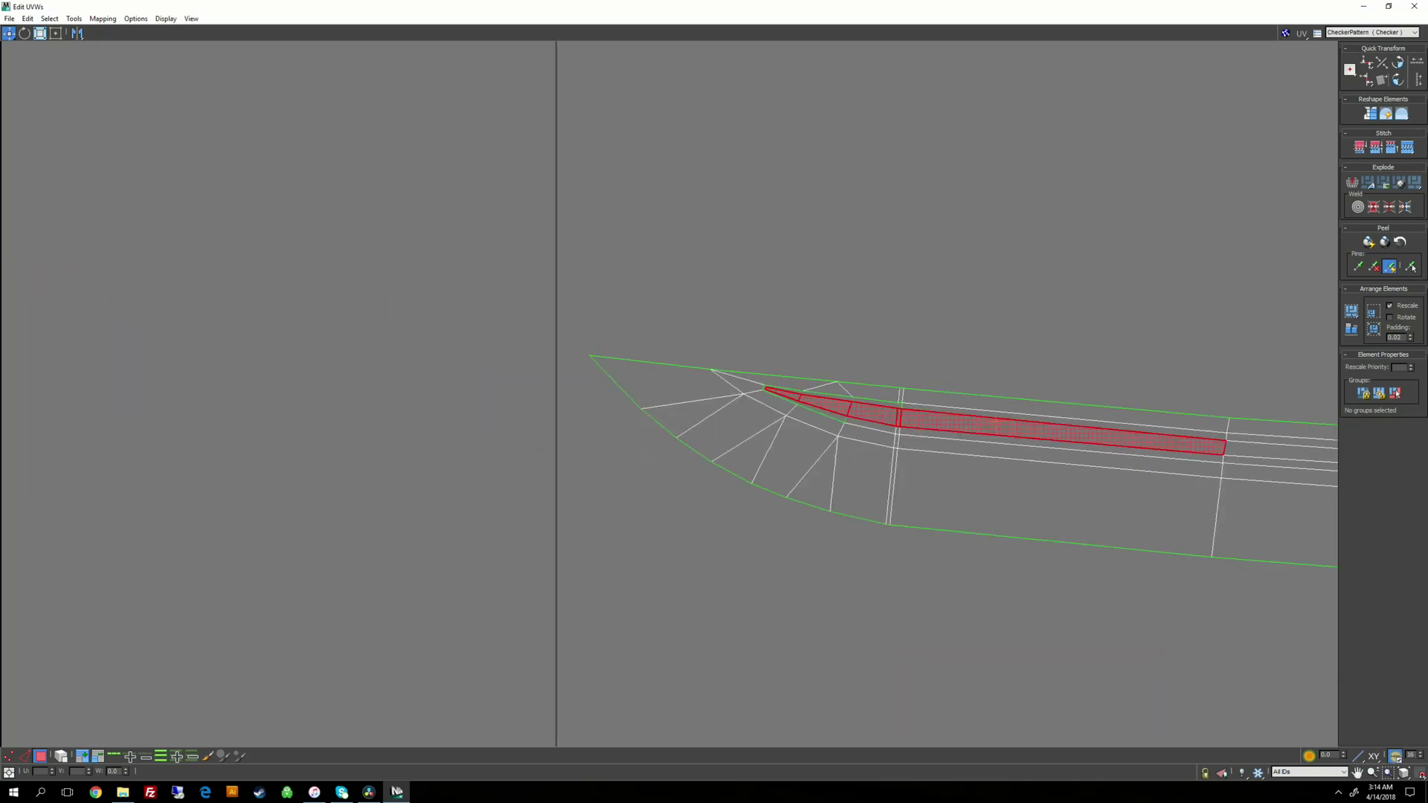
pyautogui.moveTo(1145, 437); pyautogui.dragTo(458, 365, button='middle')
pyautogui.keyDown('ctrl'); pyautogui.click(706, 387); pyautogui.keyUp('ctrl')
pyautogui.keyDown('ctrl'); pyautogui.click(1030, 405); pyautogui.keyUp('ctrl')
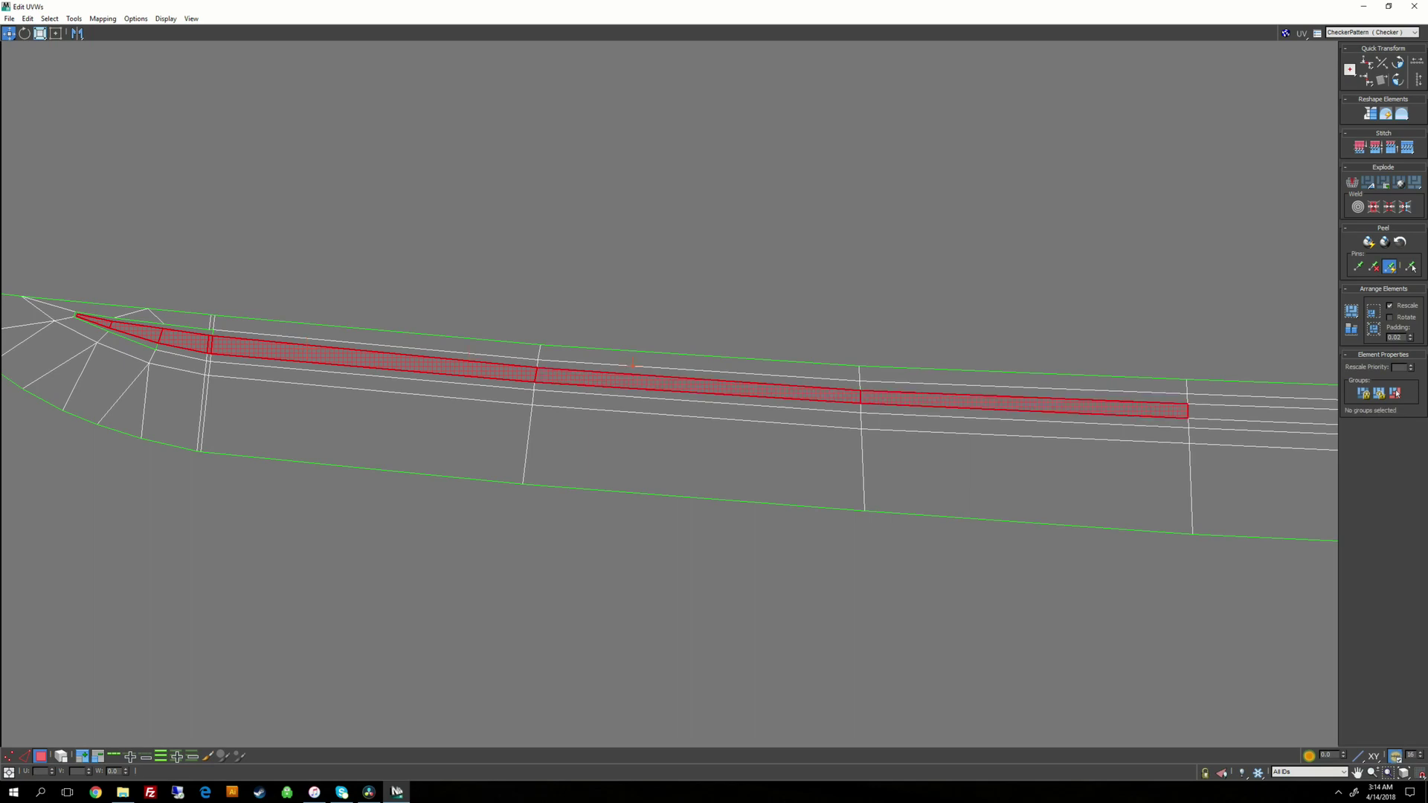
pyautogui.keyDown('ctrl'); pyautogui.click(1265, 414); pyautogui.keyUp('ctrl')
pyautogui.moveTo(796, 370); pyautogui.dragTo(632, 366, button='middle')
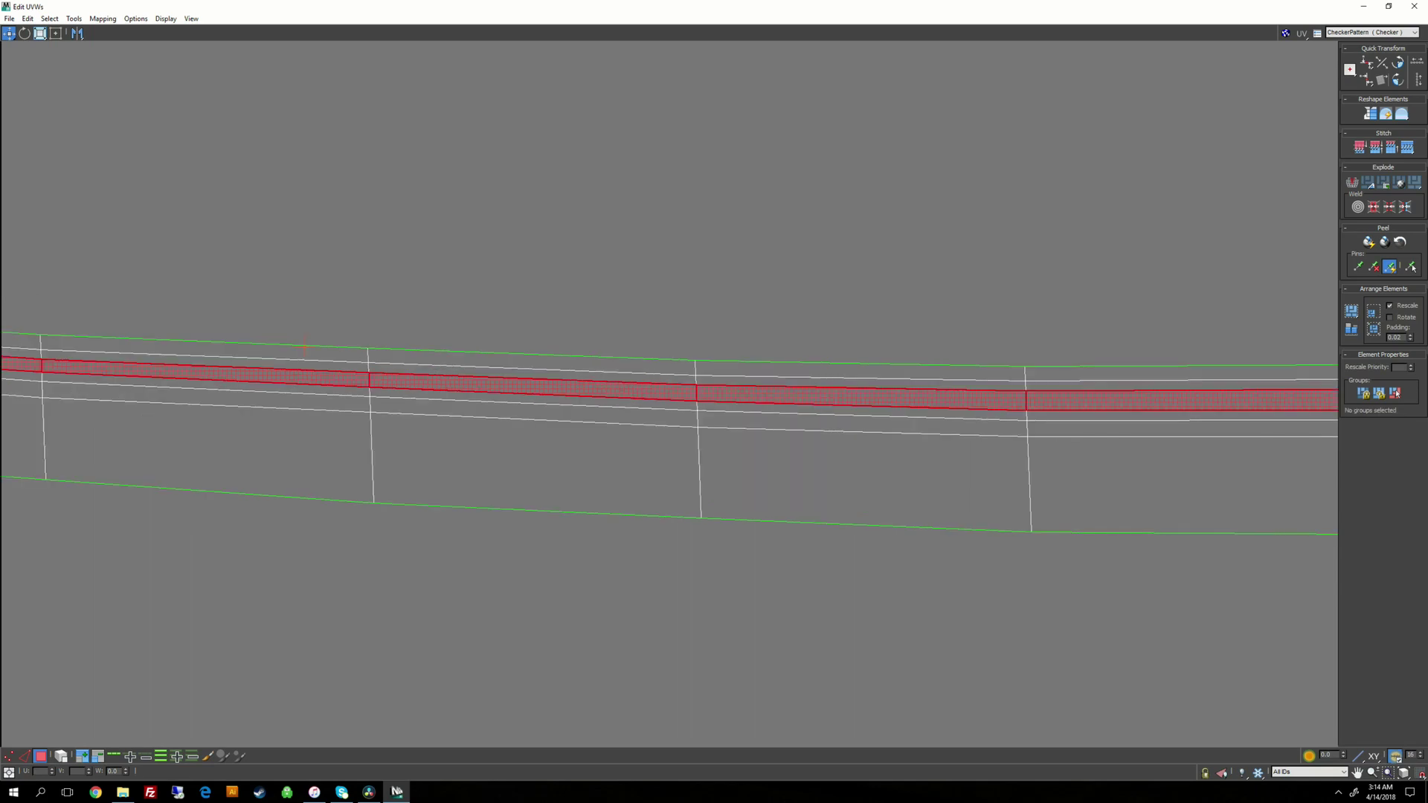
pyautogui.moveTo(1101, 370); pyautogui.dragTo(363, 352, button='middle')
pyautogui.keyDown('ctrl'); pyautogui.click(781, 379); pyautogui.keyUp('ctrl')
pyautogui.keyDown('ctrl'); pyautogui.click(1109, 371); pyautogui.keyUp('ctrl')
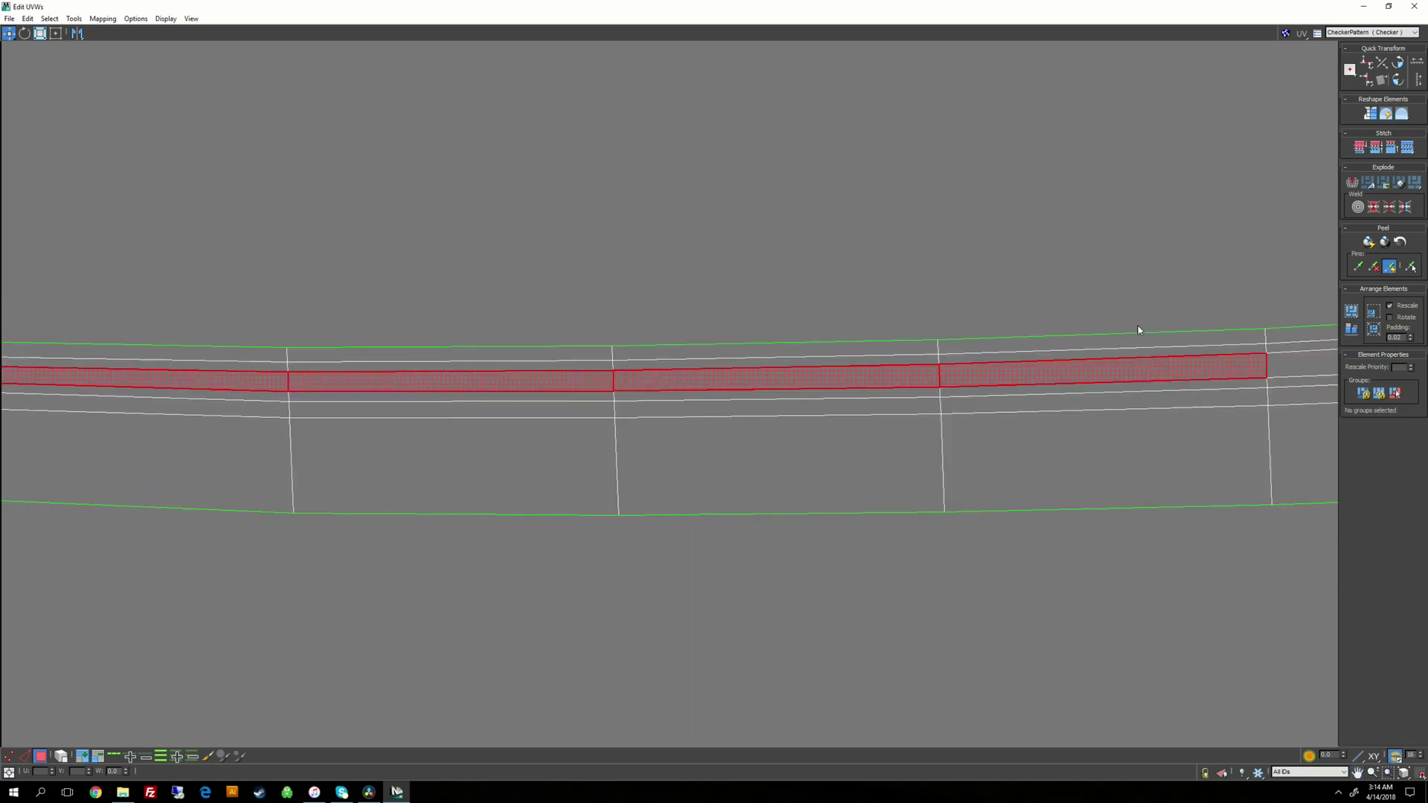
# Step: Add the remaining centre-strip faces up to the groove's rounded end, including the triangular faces there
pyautogui.moveTo(1109, 370); pyautogui.dragTo(439, 398, button='middle')
pyautogui.keyDown('ctrl'); pyautogui.click(750, 380); pyautogui.keyUp('ctrl')
pyautogui.keyDown('ctrl'); pyautogui.click(1075, 366); pyautogui.keyUp('ctrl')
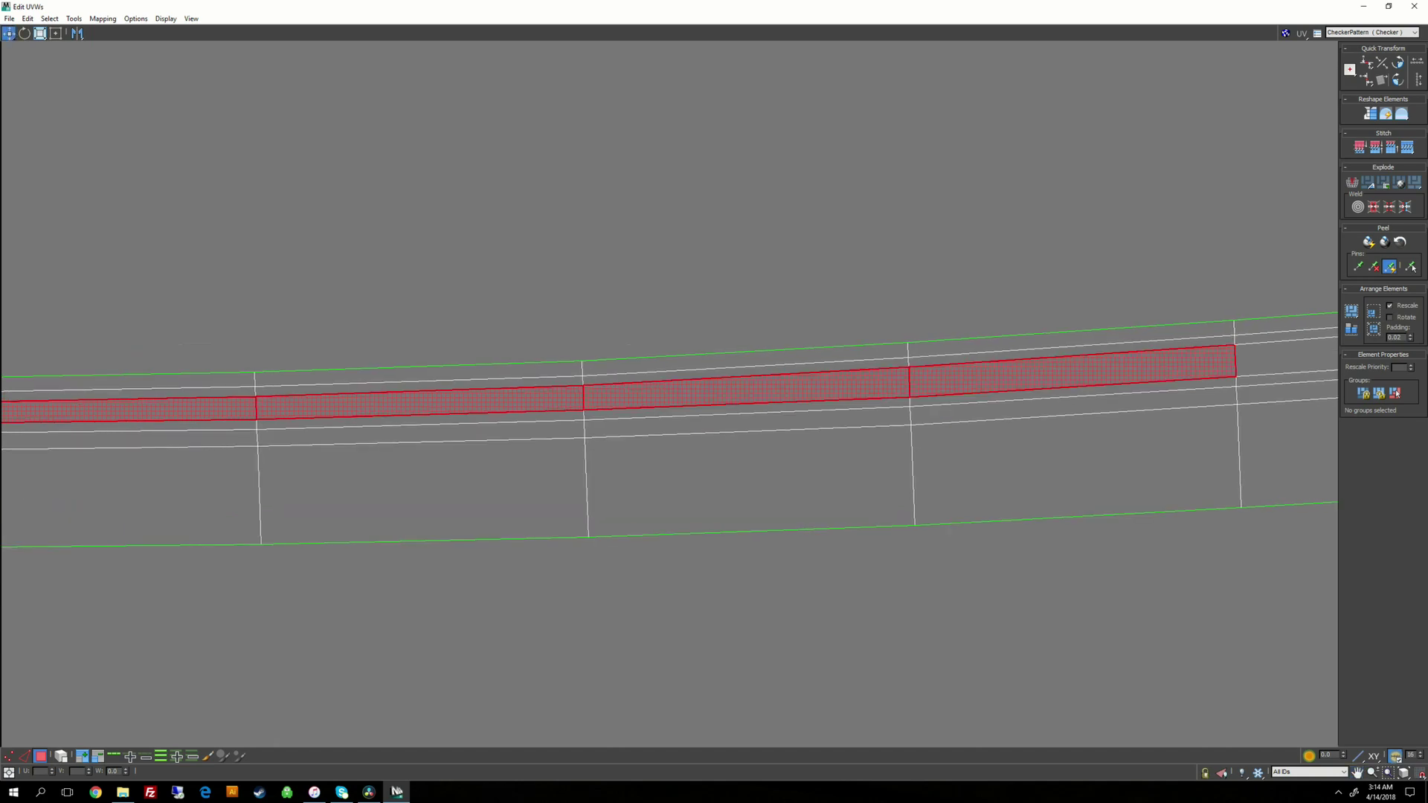
pyautogui.moveTo(1075, 366); pyautogui.dragTo(333, 390, button='middle')
pyautogui.keyDown('ctrl'); pyautogui.click(658, 377); pyautogui.keyUp('ctrl')
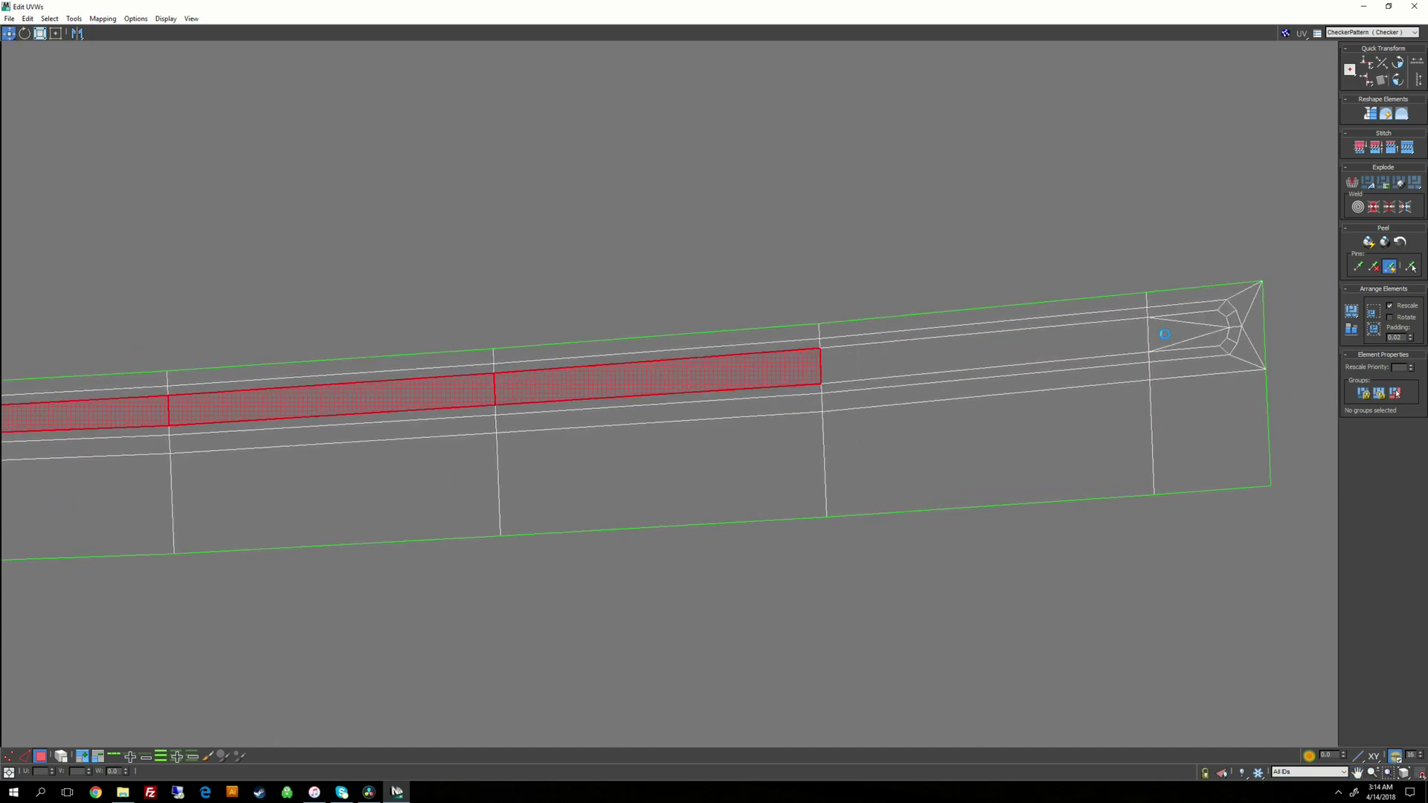
pyautogui.keyDown('ctrl'); pyautogui.click(981, 350); pyautogui.keyUp('ctrl')
pyautogui.keyDown('ctrl'); pyautogui.click(1190, 332); pyautogui.keyUp('ctrl')
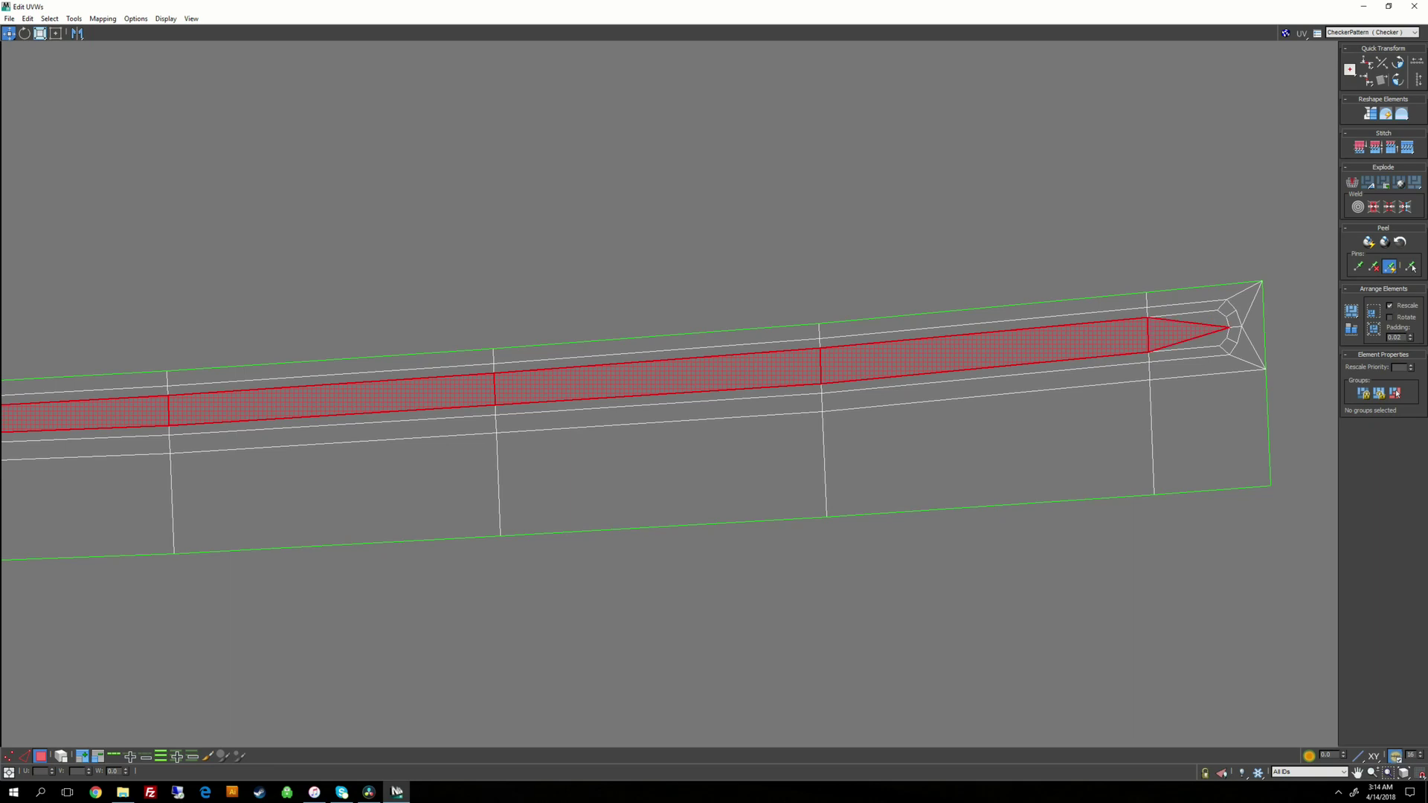
pyautogui.keyDown('ctrl'); pyautogui.click(1190, 318); pyautogui.keyUp('ctrl')
pyautogui.keyDown('ctrl'); pyautogui.click(1199, 344); pyautogui.keyUp('ctrl')
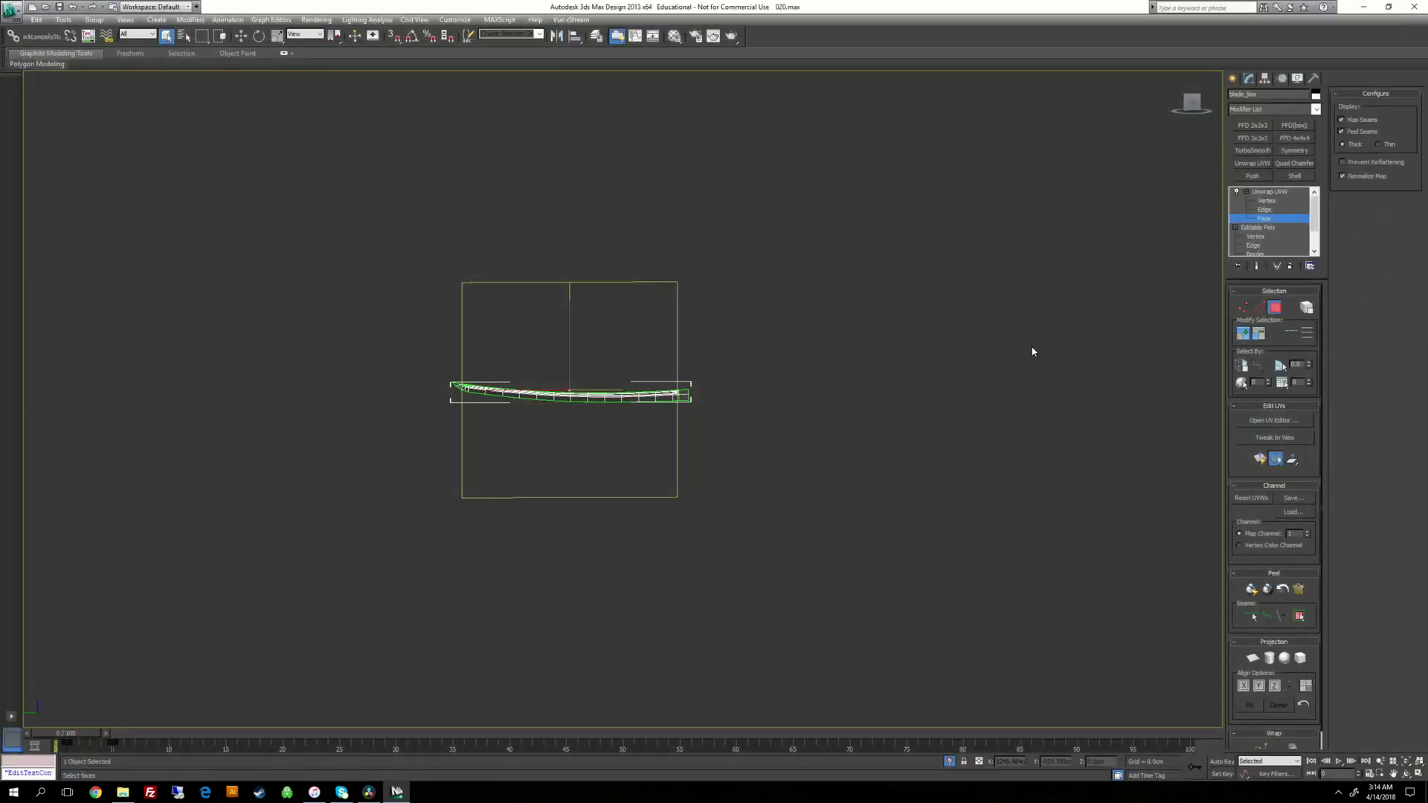
# Step: Return to the viewport at the groove's pointed end and turn on shaded display of selected faces
pyautogui.moveTo(1000, 441); pyautogui.dragTo(970, 447, button='middle')
pyautogui.scroll(7, 1119, 437)
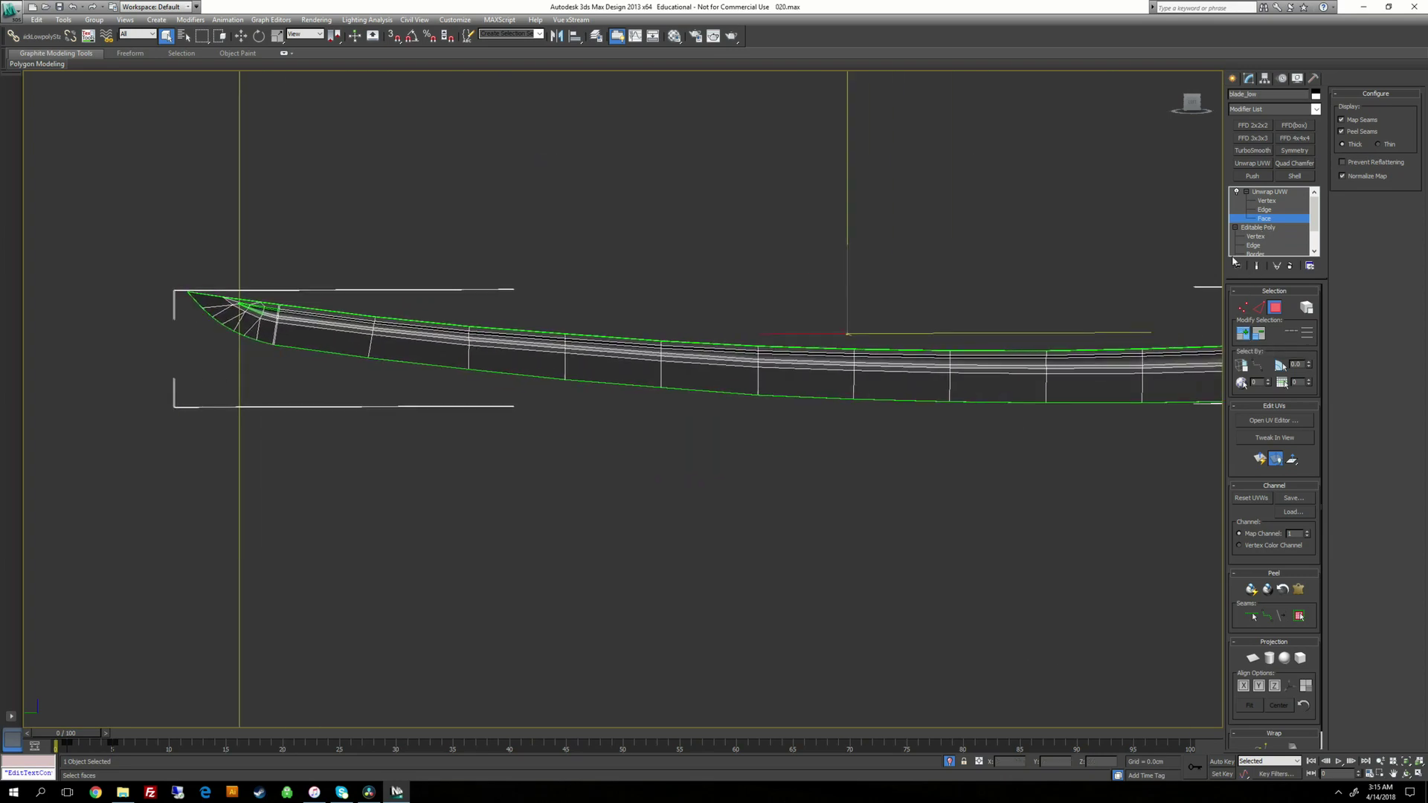
pyautogui.moveTo(841, 350); pyautogui.dragTo(1106, 411, button='middle')
pyautogui.scroll(8, 545, 395)
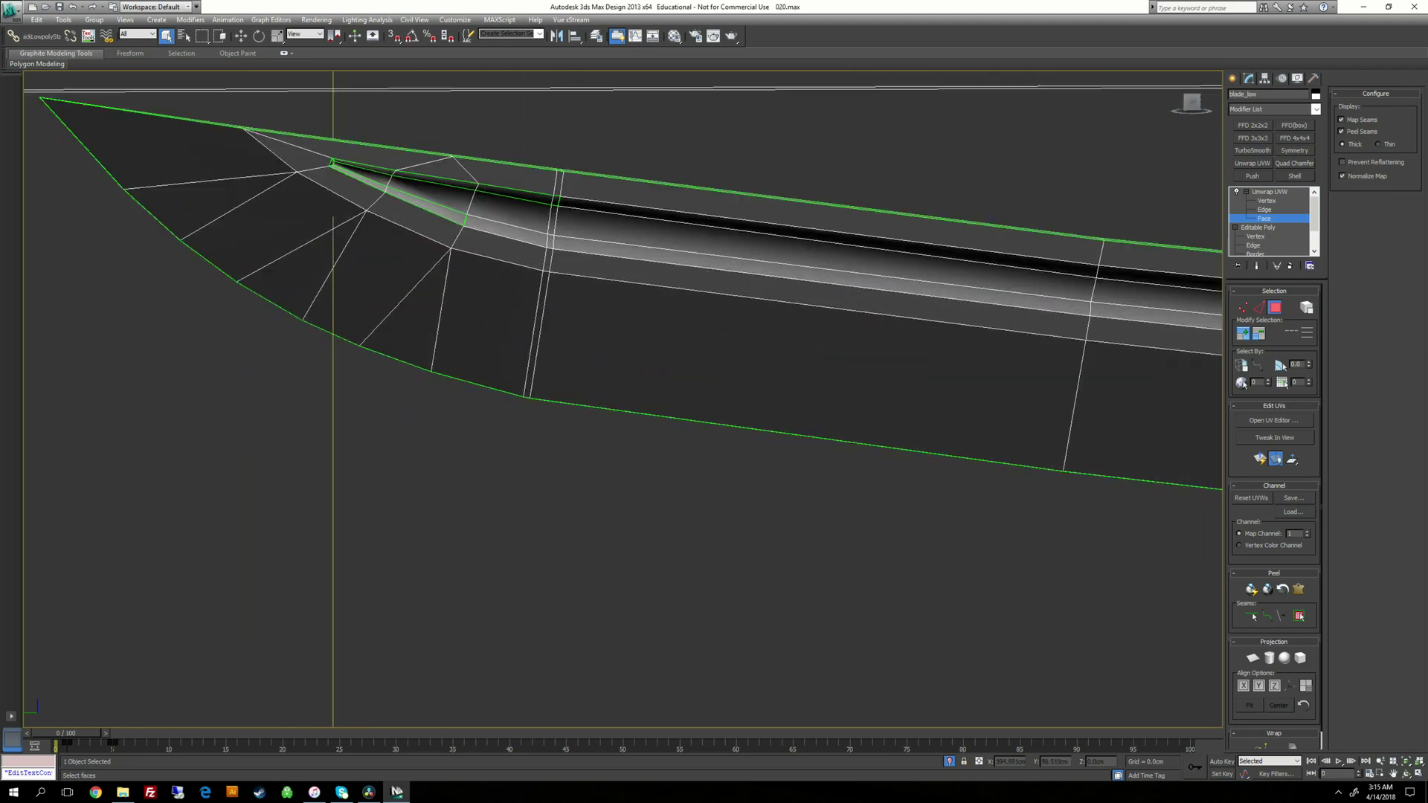
pyautogui.moveTo(544, 417); pyautogui.dragTo(766, 518, button='middle')
pyautogui.scroll(2, 765, 518)
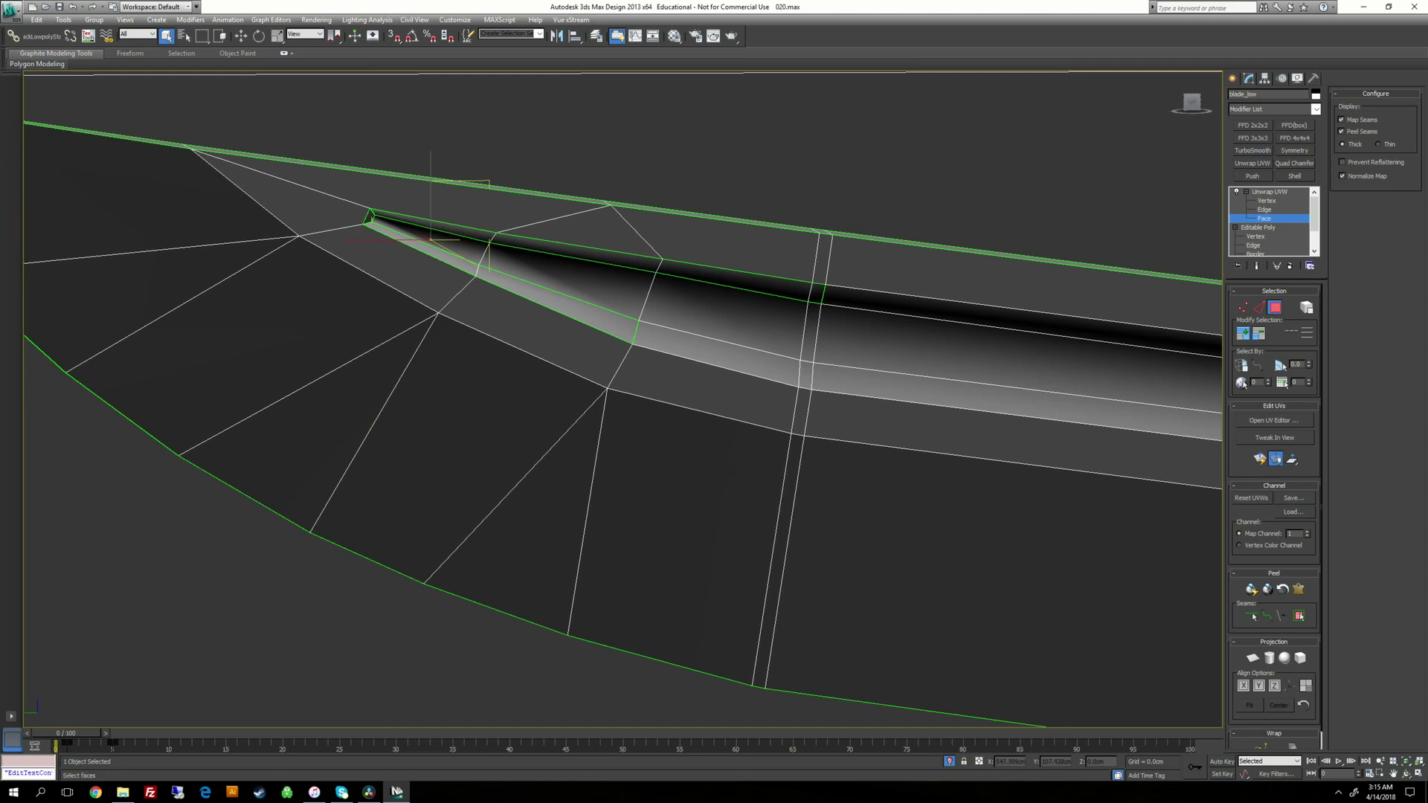
pyautogui.click(527, 219)
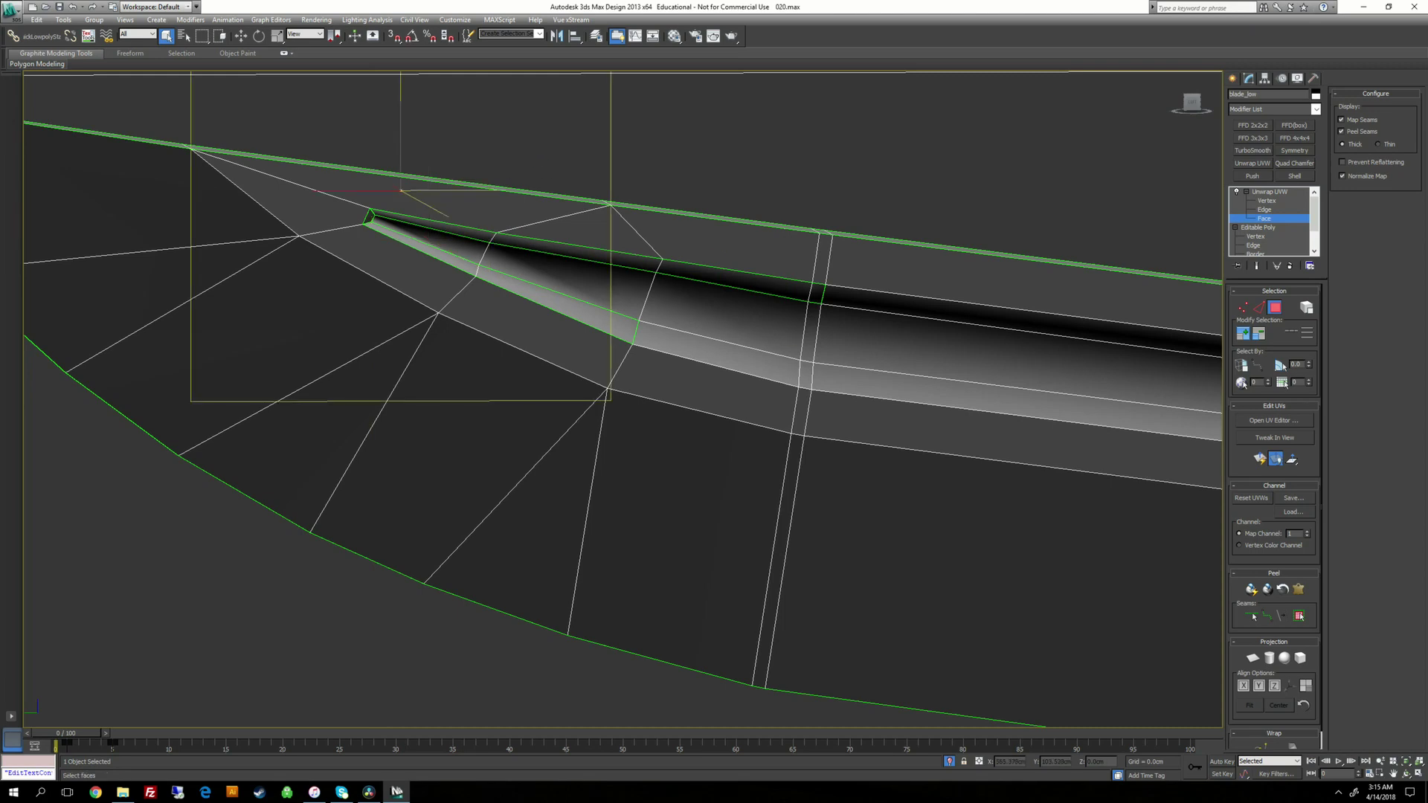
pyautogui.click(714, 253)
pyautogui.click(681, 535)
pyautogui.click(459, 448)
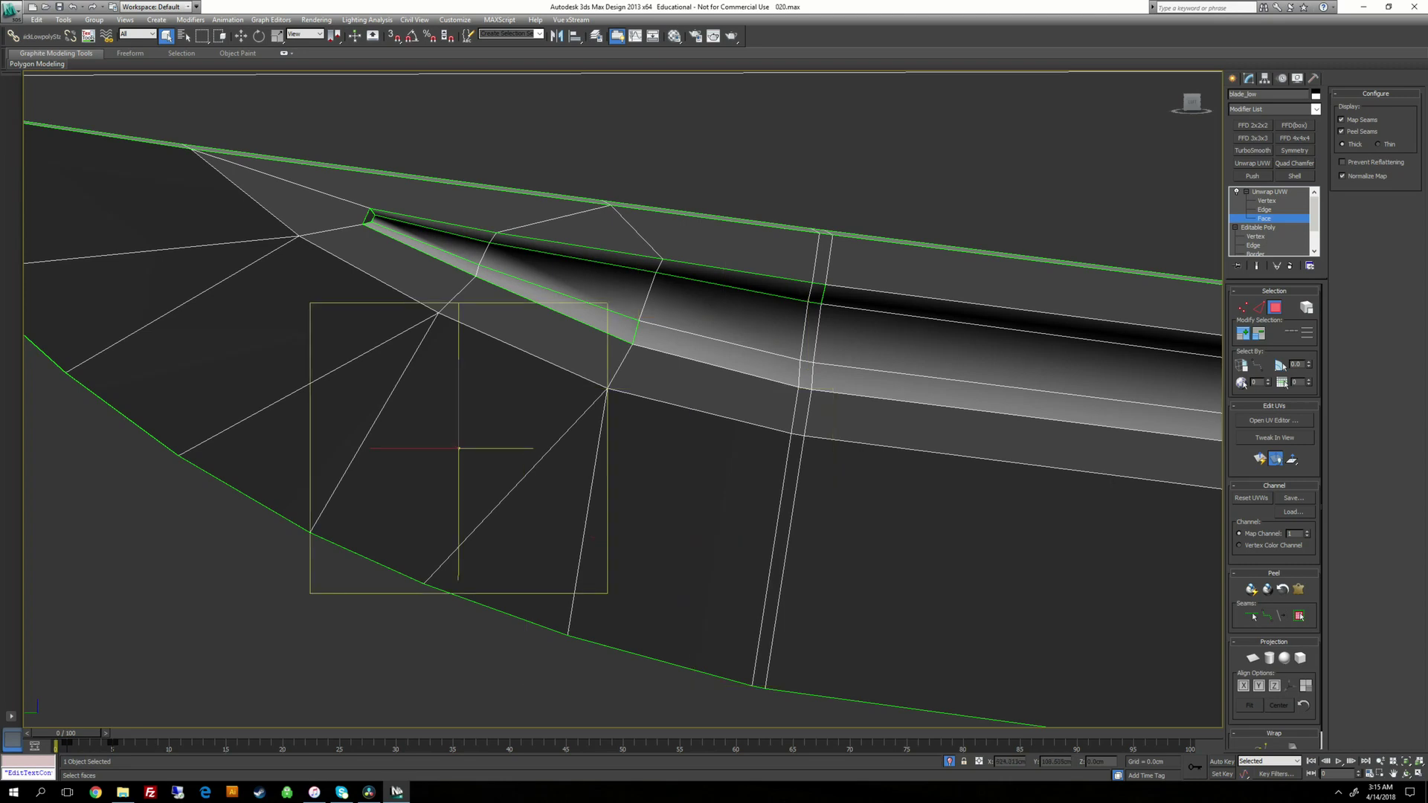
pyautogui.press('F2')
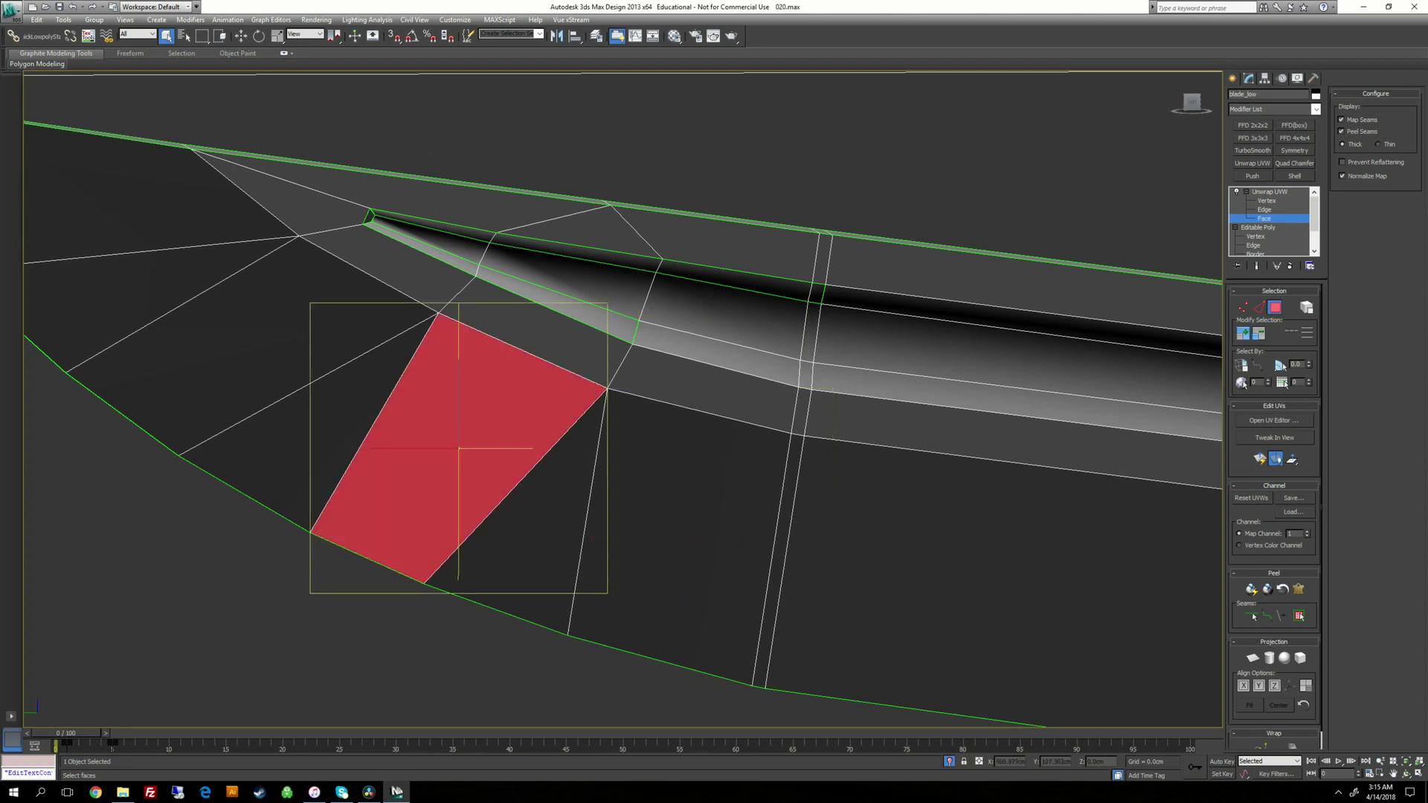
# Step: Select the groove's floor faces in the viewport from its pointed end through the third long blade section
pyautogui.click(454, 244)
pyautogui.keyDown('ctrl'); pyautogui.click(568, 276); pyautogui.keyUp('ctrl')
pyautogui.keyDown('ctrl'); pyautogui.click(723, 315); pyautogui.keyUp('ctrl')
pyautogui.keyDown('ctrl'); pyautogui.click(812, 332); pyautogui.keyUp('ctrl')
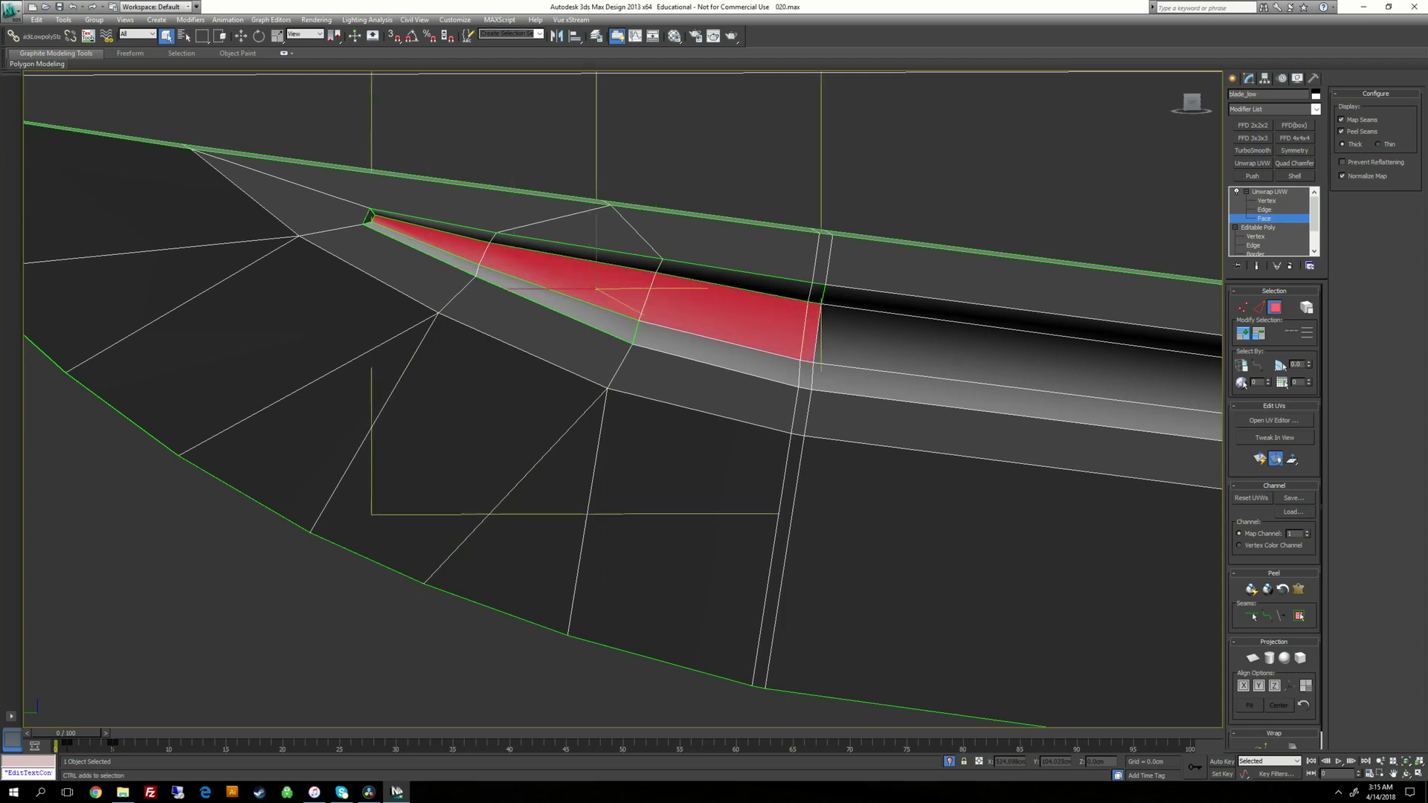
pyautogui.keyDown('ctrl'); pyautogui.click(922, 346); pyautogui.keyUp('ctrl')
pyautogui.scroll(-3, 922, 346)
pyautogui.moveTo(967, 372); pyautogui.dragTo(431, 254, button='middle')
pyautogui.keyDown('ctrl'); pyautogui.click(670, 323); pyautogui.keyUp('ctrl')
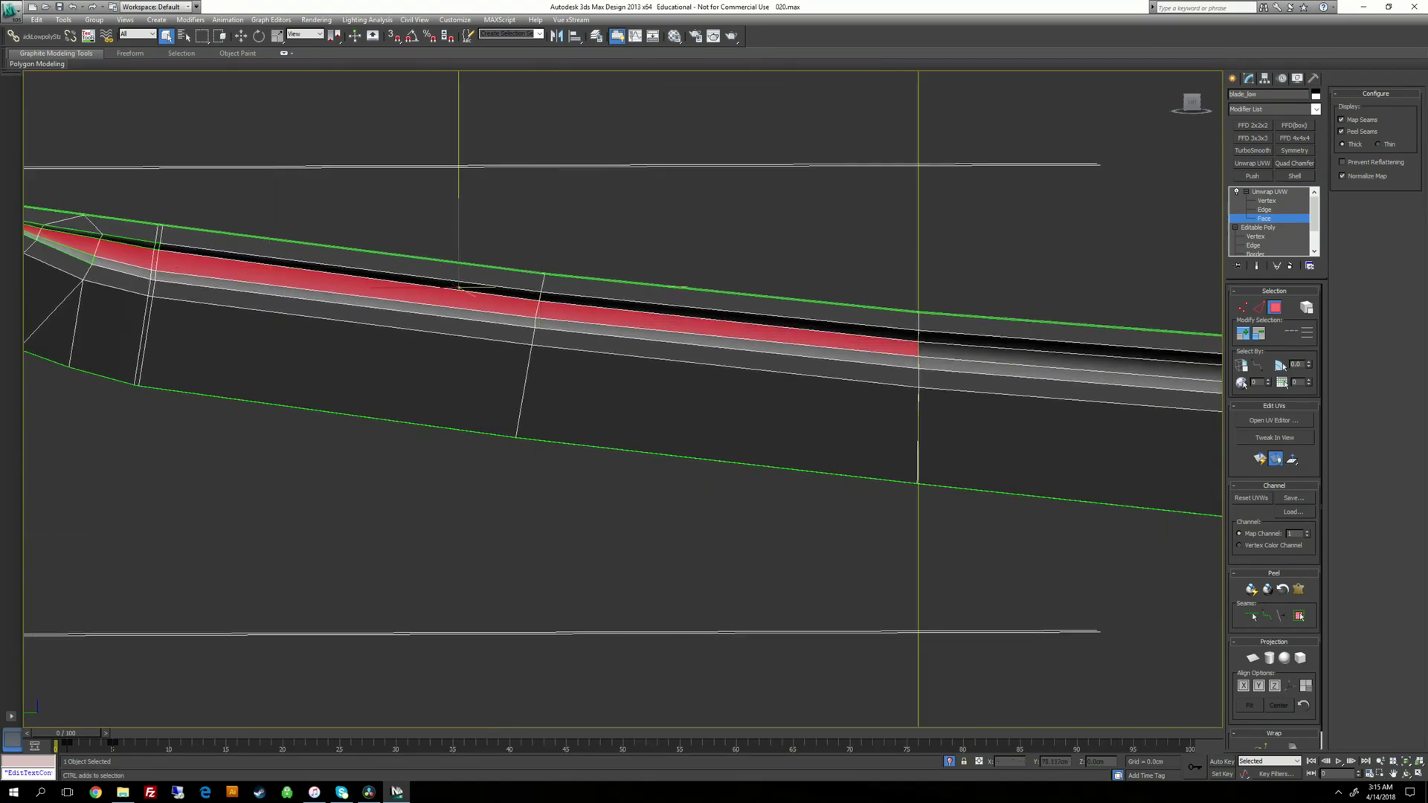
pyautogui.keyDown('ctrl'); pyautogui.click(1071, 356); pyautogui.keyUp('ctrl')
# Step: Add the groove's floor faces along the middle sections of the blade to the selection
pyautogui.moveTo(1071, 356); pyautogui.dragTo(389, 302, button='middle')
pyautogui.keyDown('ctrl'); pyautogui.click(818, 344); pyautogui.keyUp('ctrl')
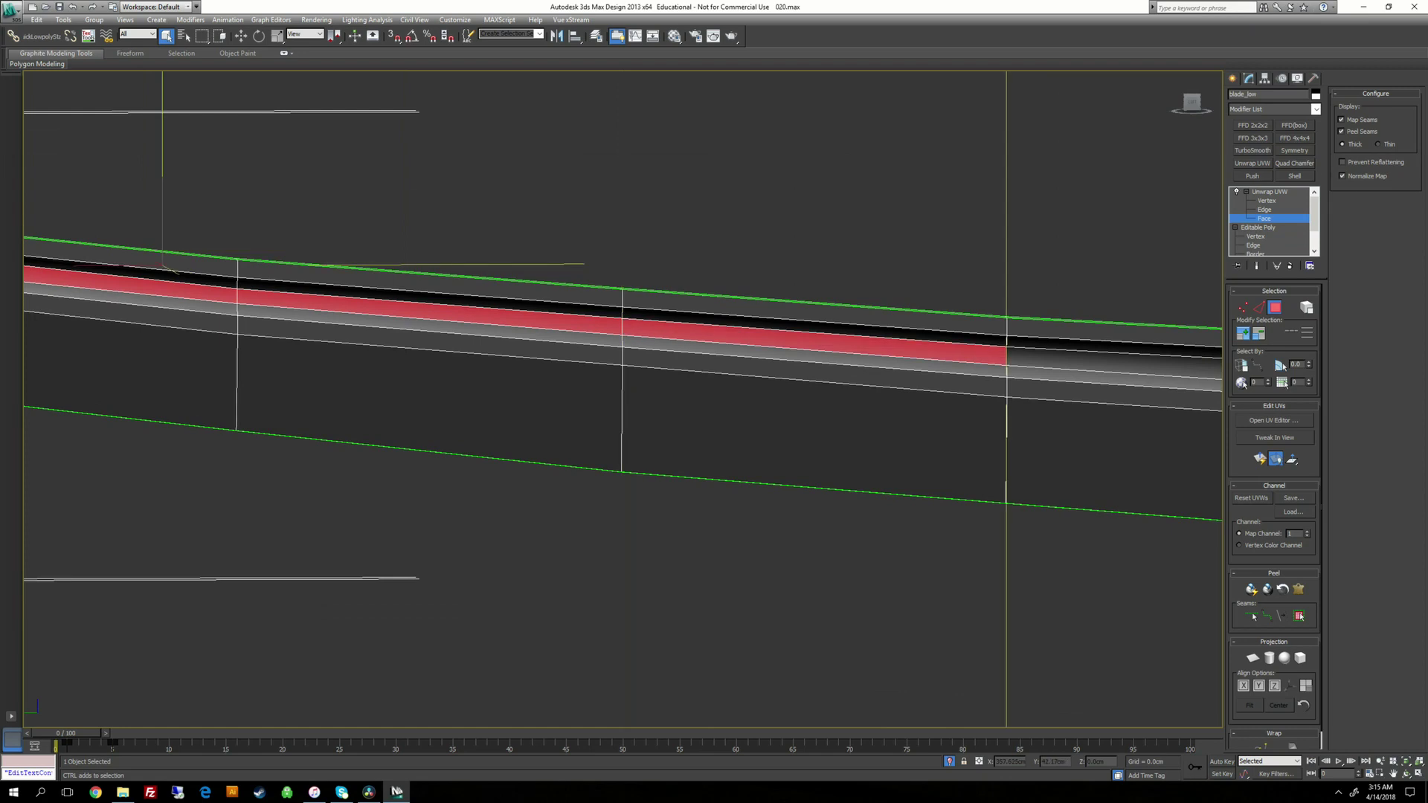
pyautogui.moveTo(818, 344); pyautogui.dragTo(568, 346, button='middle')
pyautogui.keyDown('ctrl'); pyautogui.click(945, 338); pyautogui.keyUp('ctrl')
pyautogui.moveTo(944, 339); pyautogui.dragTo(161, 300, button='middle')
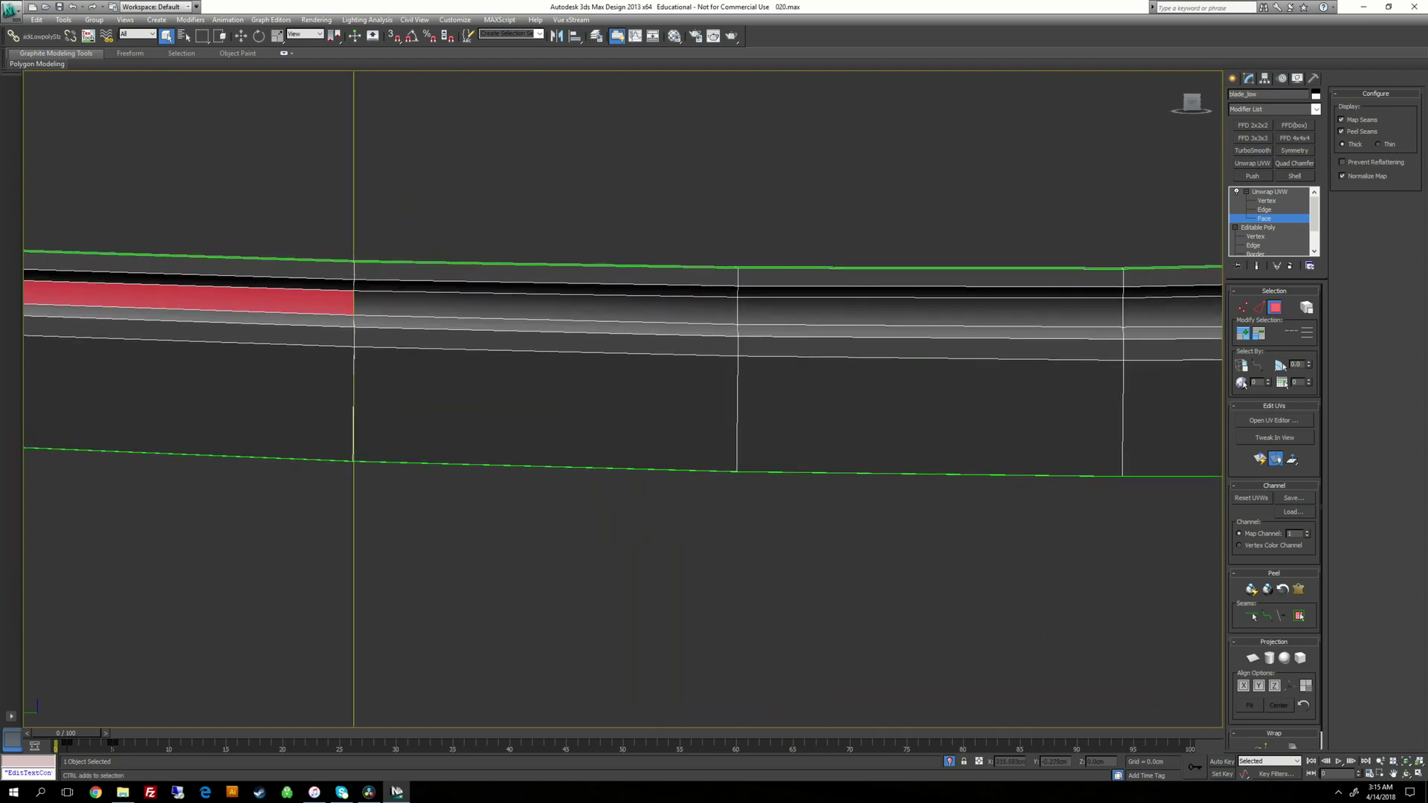
pyautogui.keyDown('ctrl'); pyautogui.click(580, 307); pyautogui.keyUp('ctrl')
pyautogui.keyDown('ctrl'); pyautogui.click(945, 312); pyautogui.keyUp('ctrl')
pyautogui.moveTo(1041, 320); pyautogui.dragTo(387, 317, button='middle')
pyautogui.keyDown('ctrl'); pyautogui.click(661, 308); pyautogui.keyUp('ctrl')
pyautogui.keyDown('ctrl'); pyautogui.click(1019, 302); pyautogui.keyUp('ctrl')
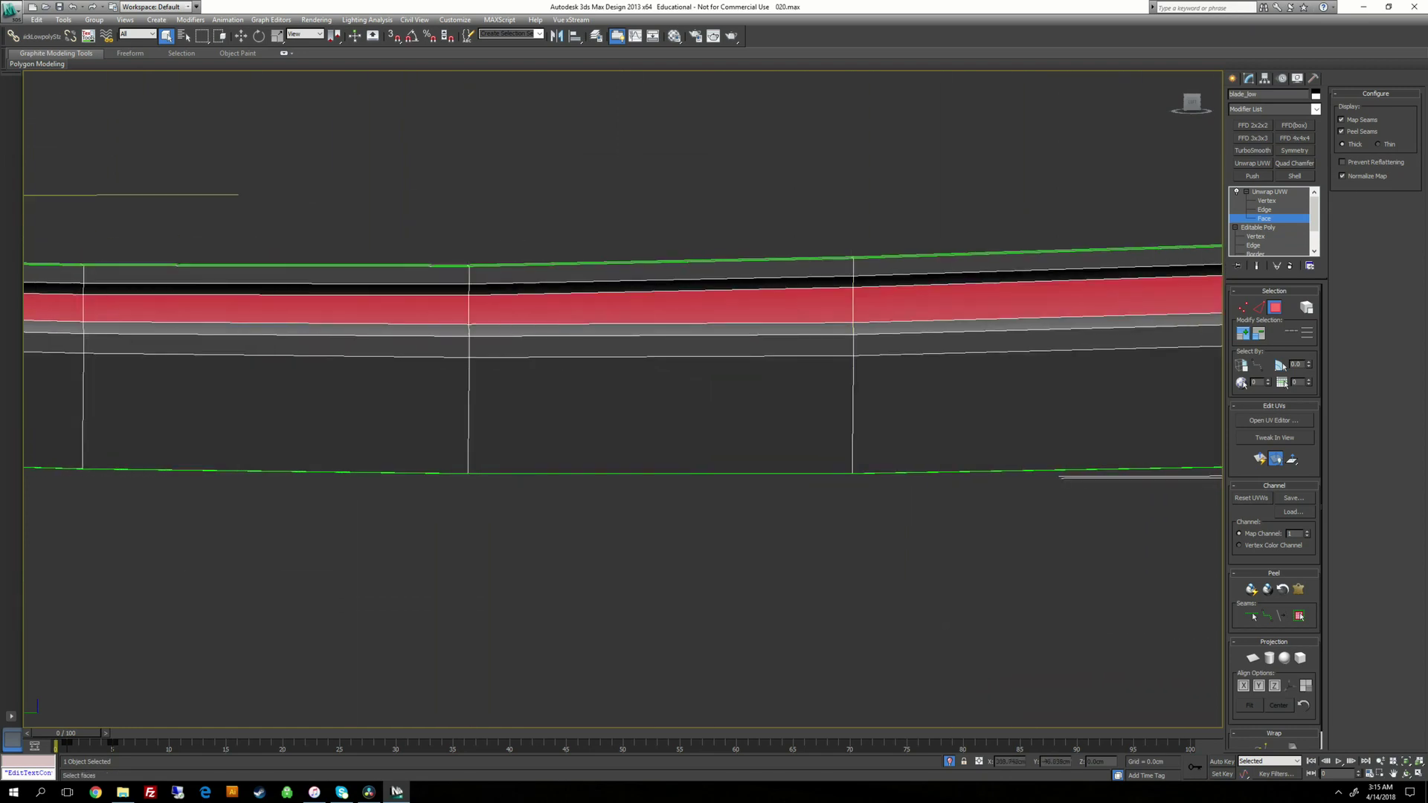
# Step: Add the last long floor faces and the triangular faces at the groove's rounded end to the selection
pyautogui.moveTo(1041, 302); pyautogui.dragTo(398, 343, button='middle')
pyautogui.keyDown('ctrl'); pyautogui.click(788, 324); pyautogui.keyUp('ctrl')
pyautogui.keyDown('ctrl'); pyautogui.click(1093, 312); pyautogui.keyUp('ctrl')
pyautogui.moveTo(1093, 312); pyautogui.dragTo(444, 342, button='middle')
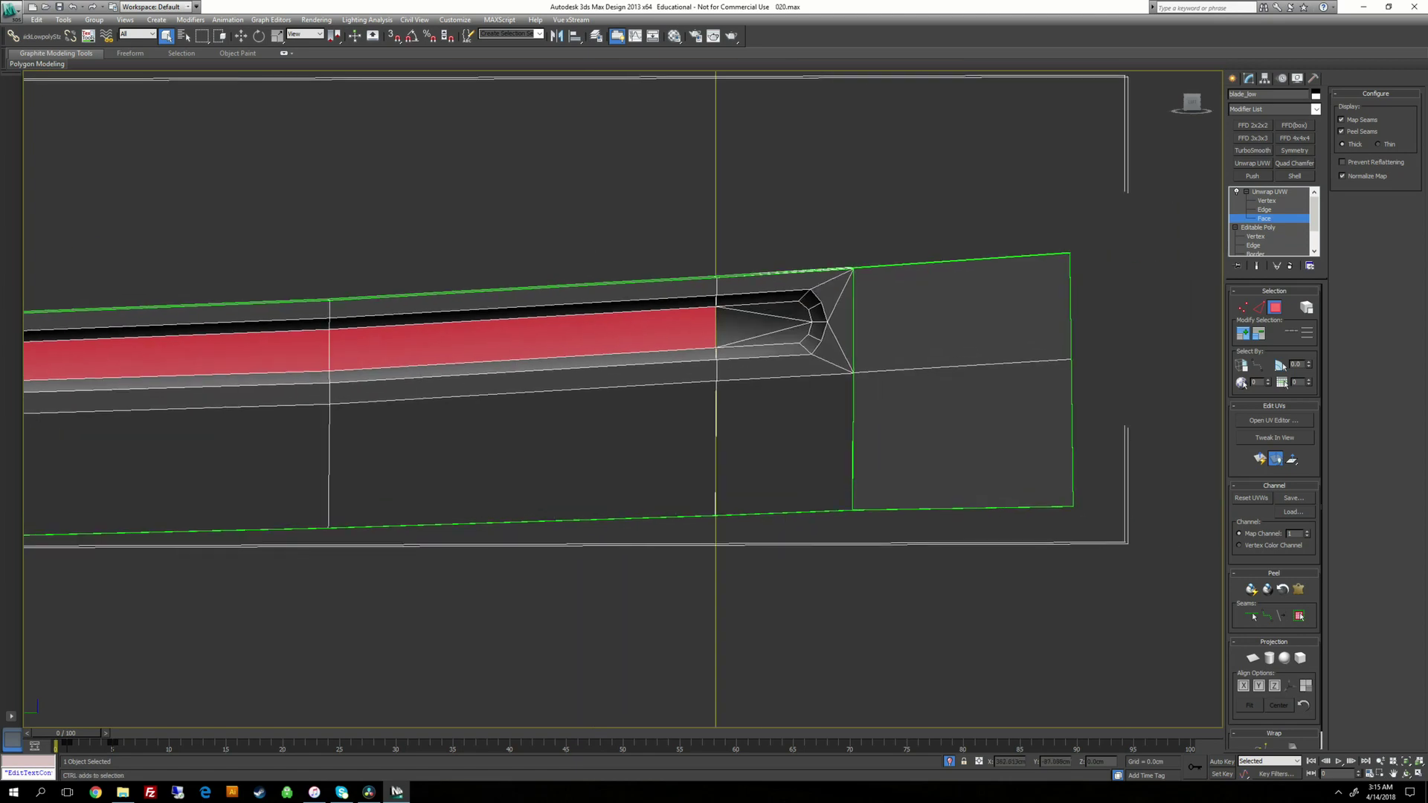
pyautogui.keyDown('ctrl'); pyautogui.click(758, 324); pyautogui.keyUp('ctrl')
pyautogui.keyDown('ctrl'); pyautogui.click(786, 309); pyautogui.keyUp('ctrl')
pyautogui.keyDown('ctrl'); pyautogui.click(787, 337); pyautogui.keyUp('ctrl')
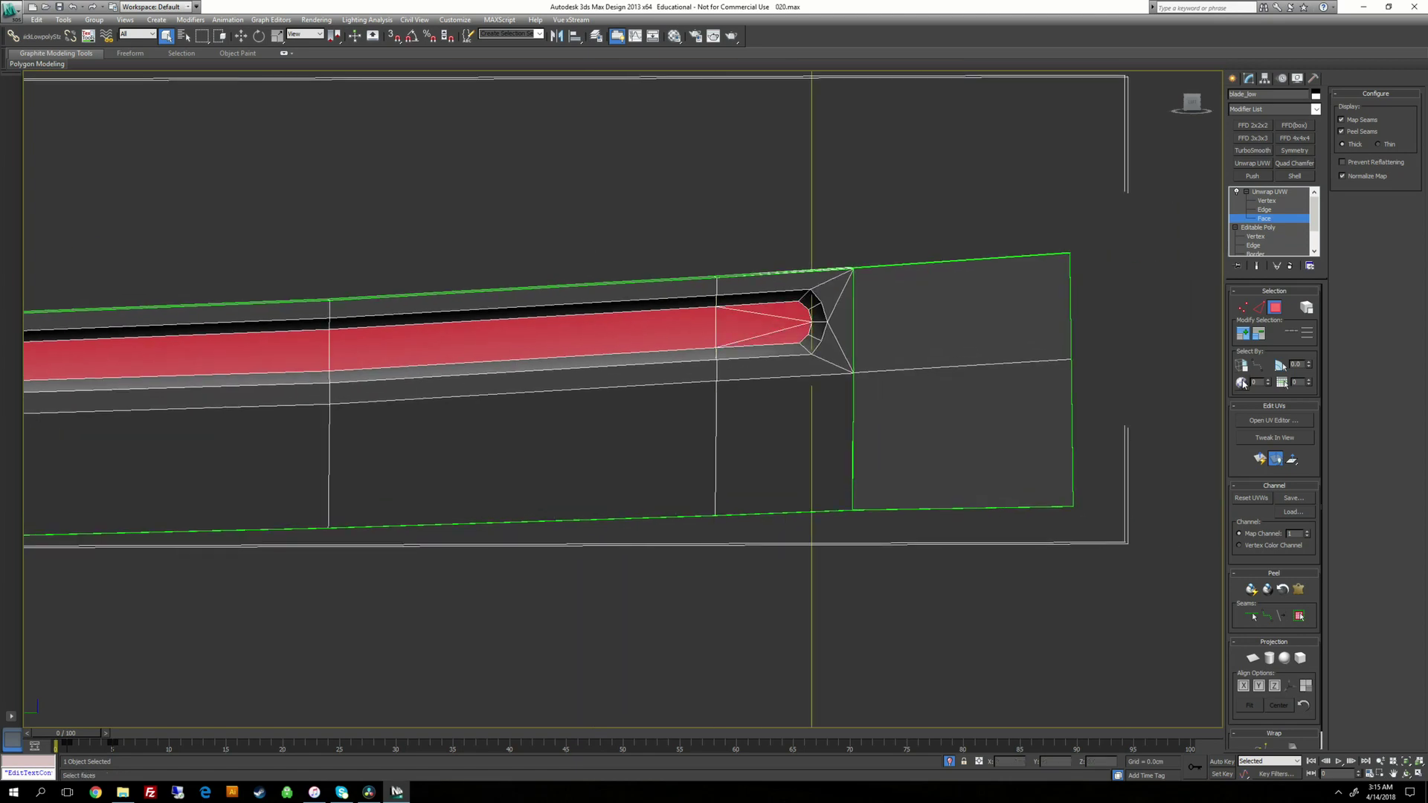
# Step: Grow the face selection once to include the groove's side walls and check it at the pointed end
pyautogui.click(1243, 334)
pyautogui.scroll(-3, 707, 446)
pyautogui.scroll(2, 563, 364)
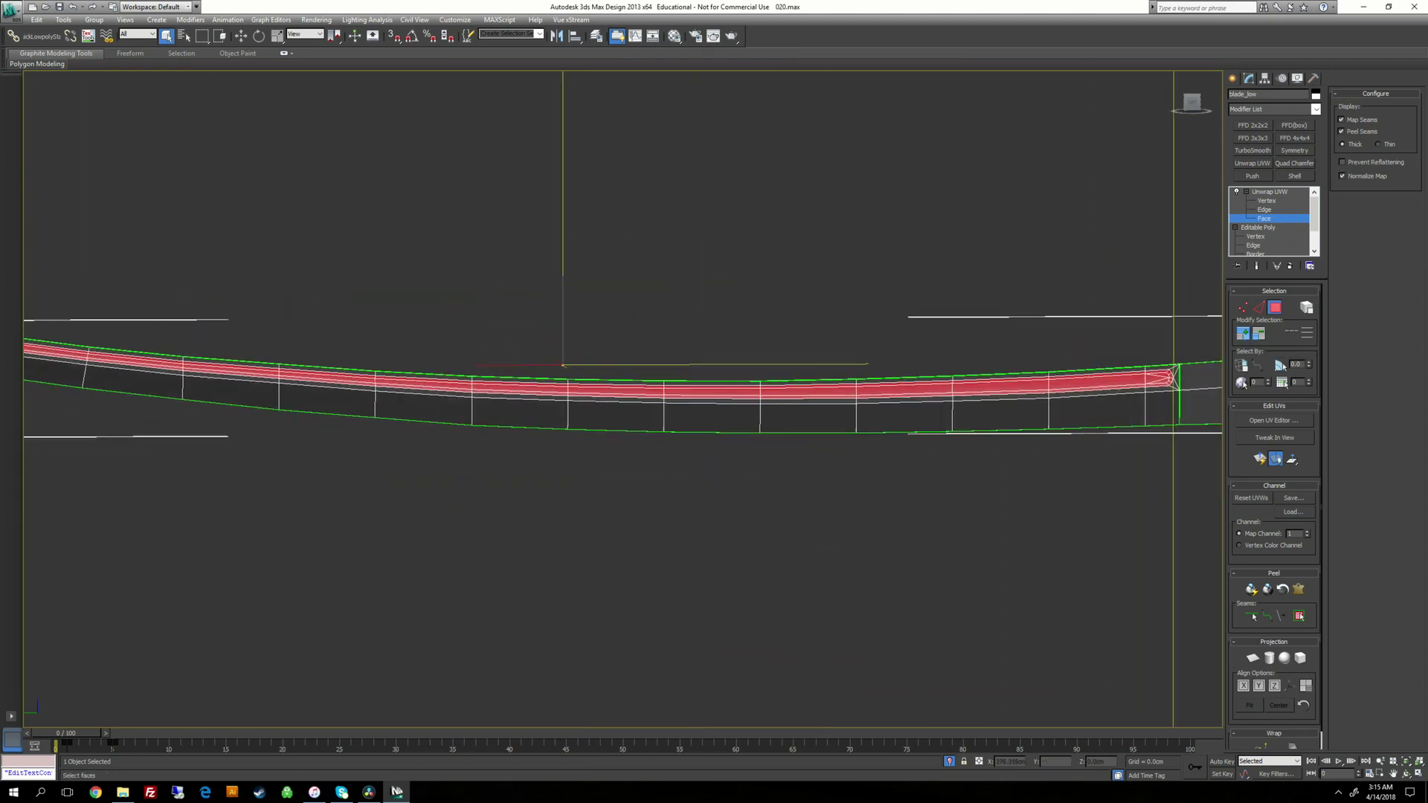
pyautogui.moveTo(563, 365); pyautogui.dragTo(967, 350, button='middle')
pyautogui.scroll(6, 588, 238)
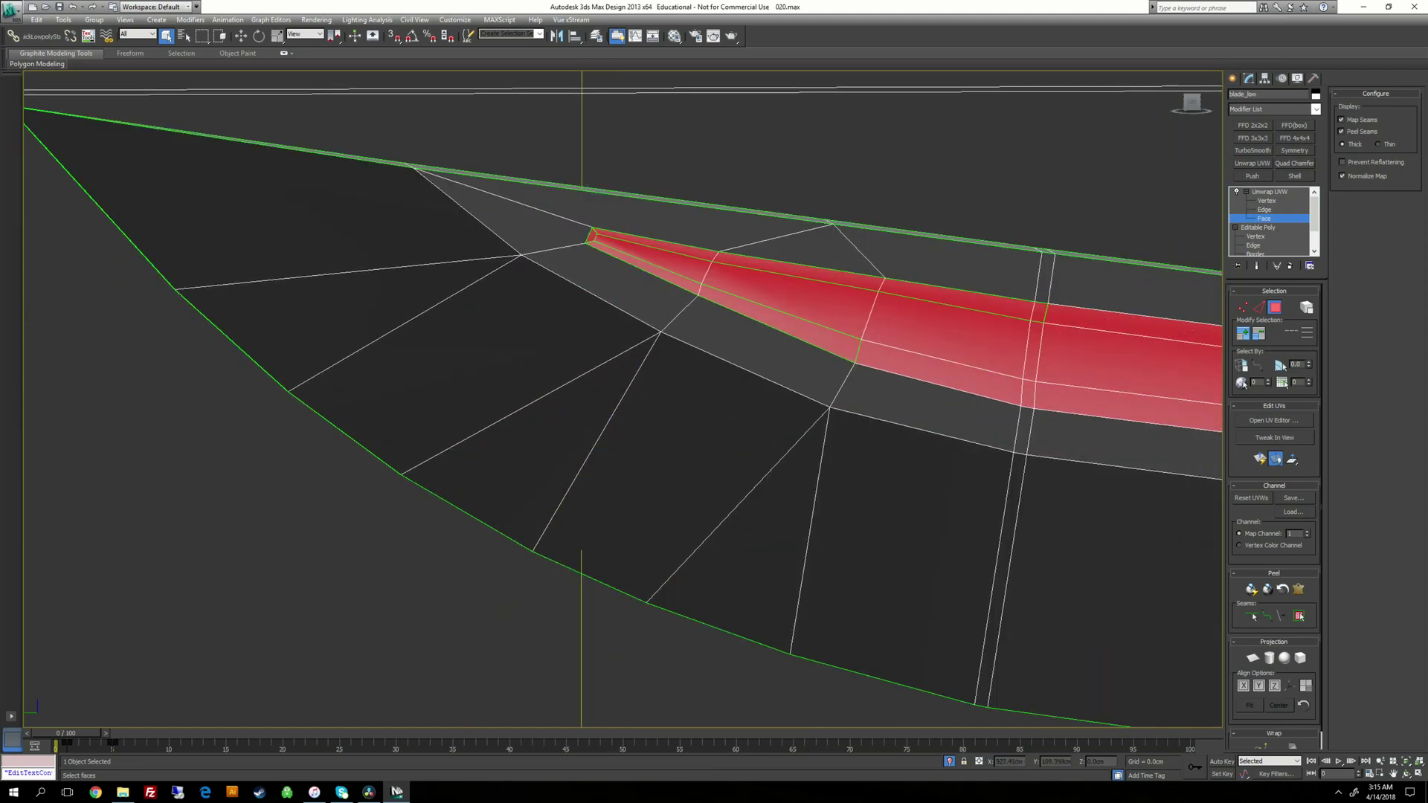
pyautogui.scroll(-6, 595, 387)
pyautogui.moveTo(595, 387); pyautogui.dragTo(197, 339, button='middle')
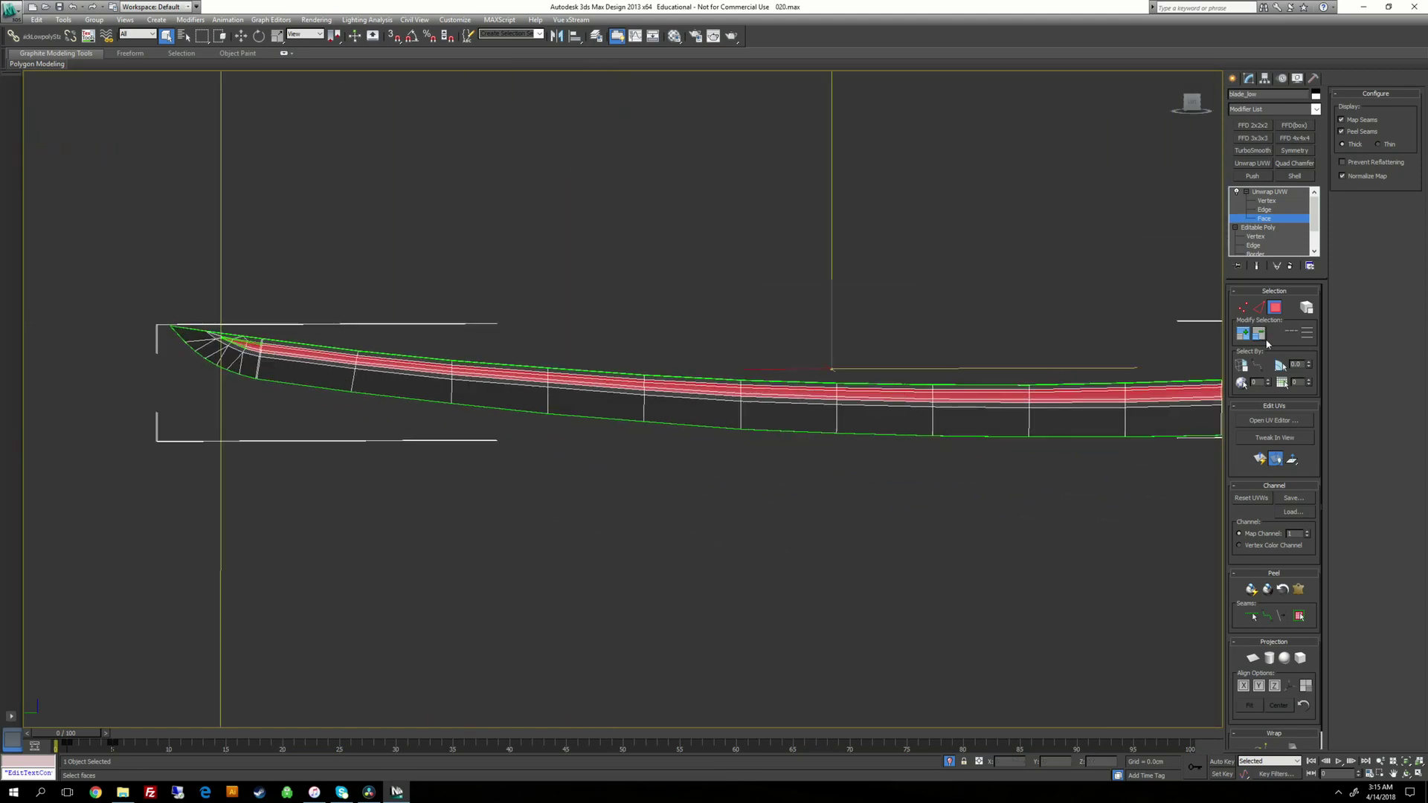
# Step: Reopen the UV editor maximized with all the UV islands in view
pyautogui.click(1274, 420)
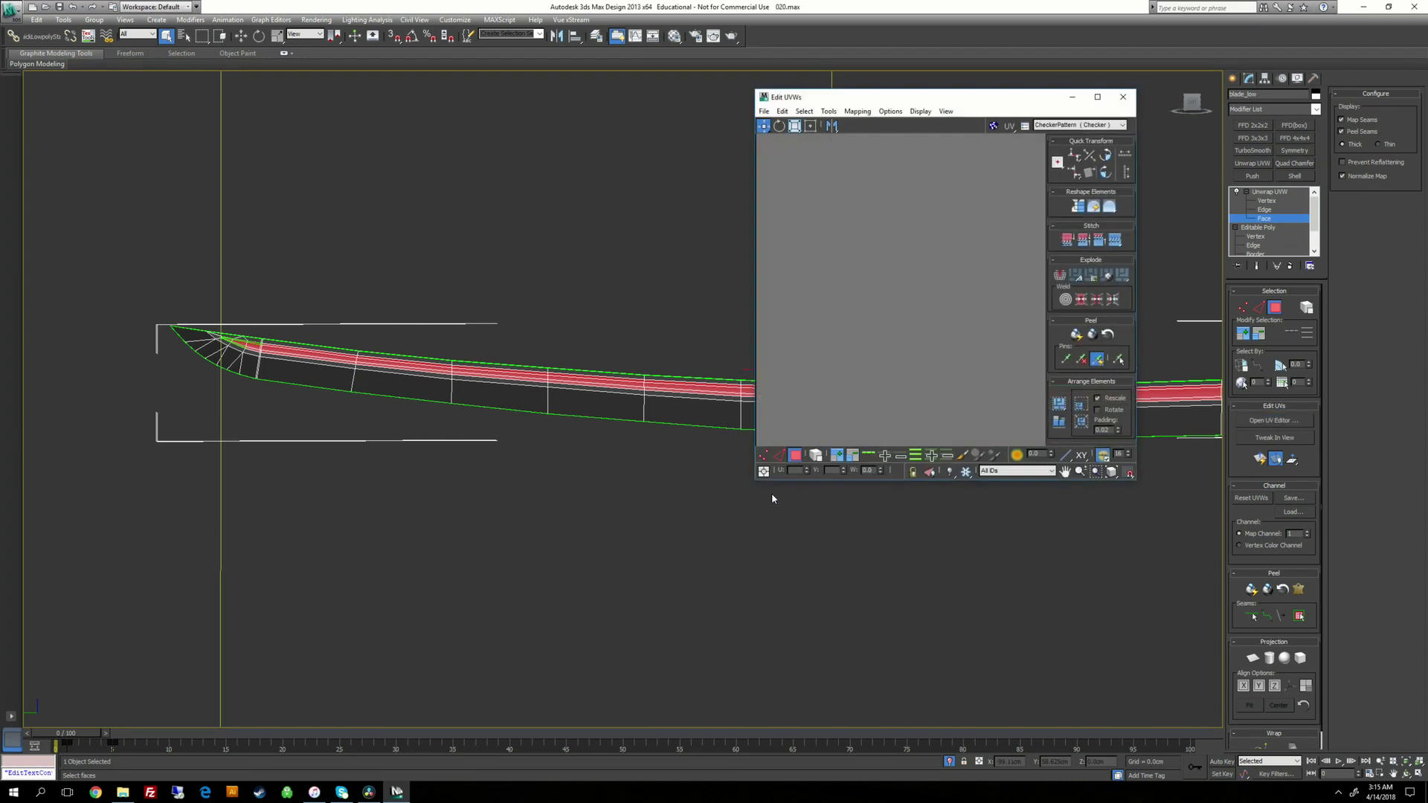
pyautogui.click(1096, 97)
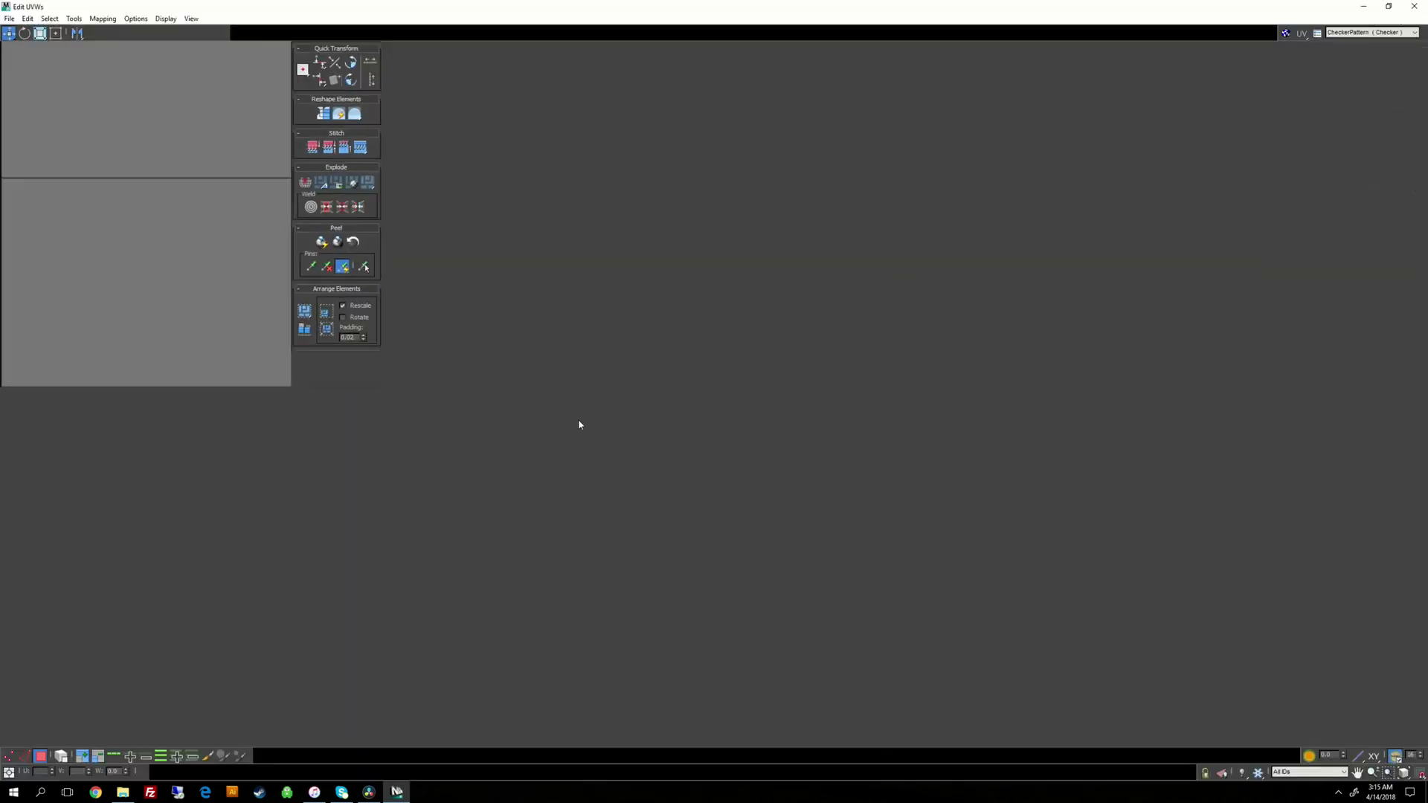
pyautogui.scroll(-5, 695, 404)
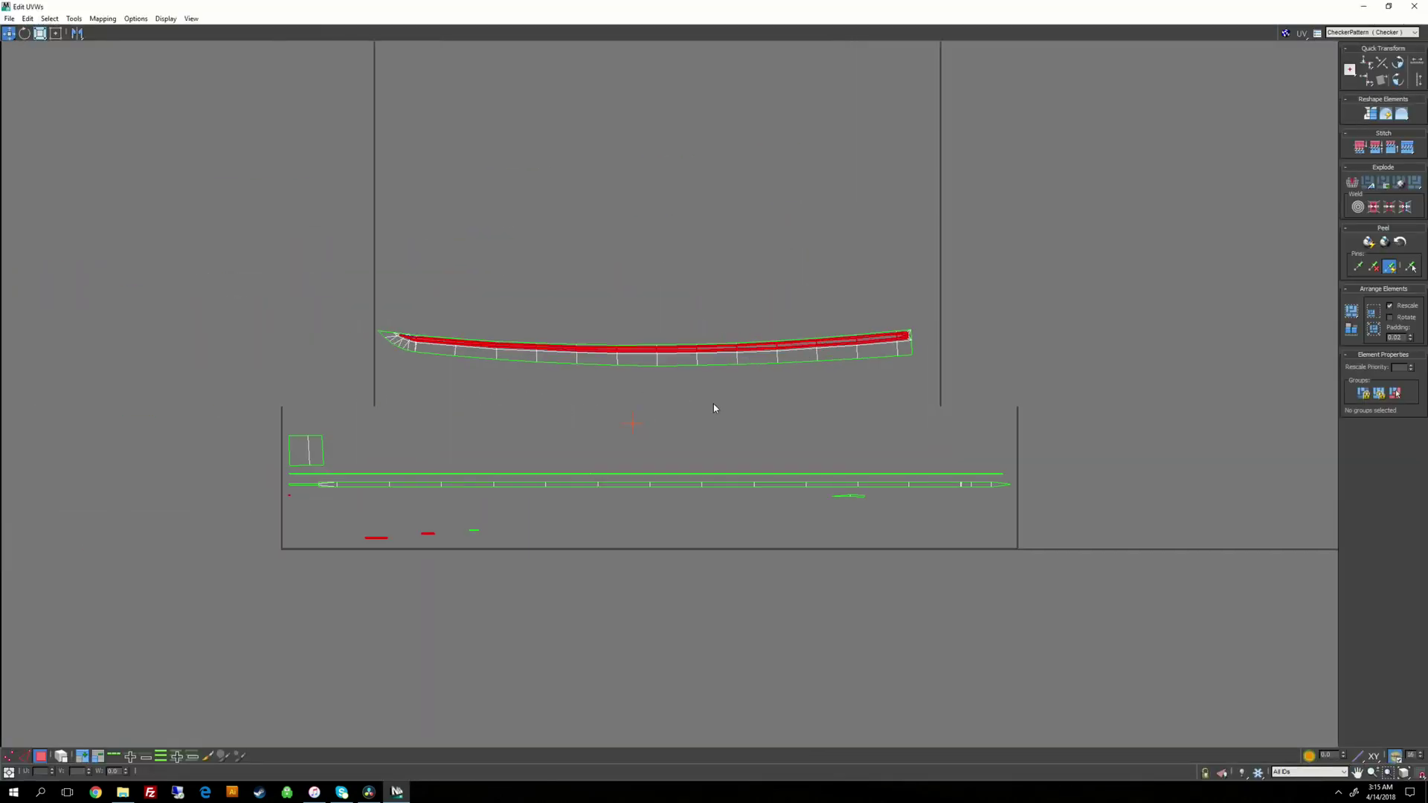
# Step: Break the selected groove faces off the blade-side island and move them into the empty space above it
pyautogui.click(1353, 184)
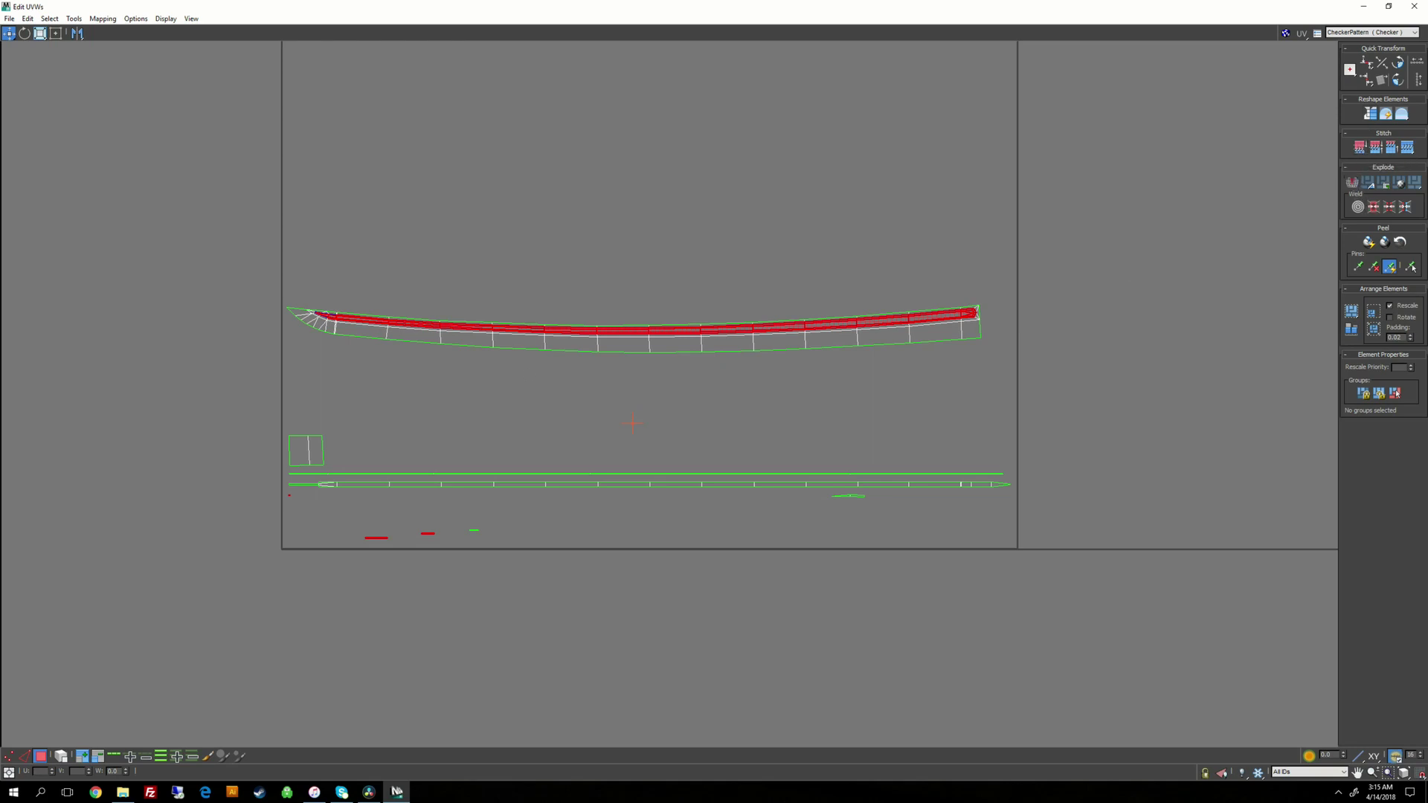
pyautogui.moveTo(632, 424); pyautogui.dragTo(705, 136)
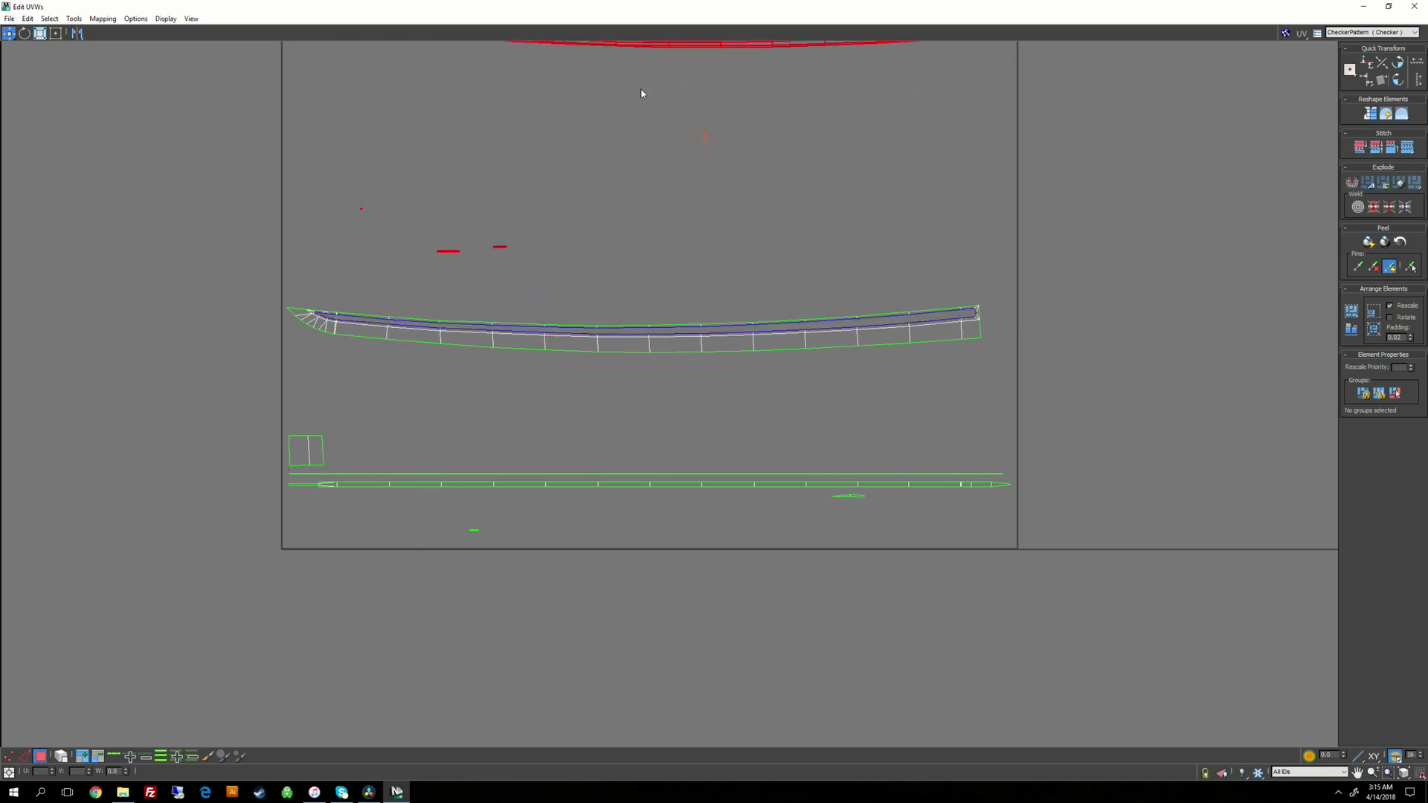
pyautogui.moveTo(642, 93); pyautogui.dragTo(602, 350, button='middle')
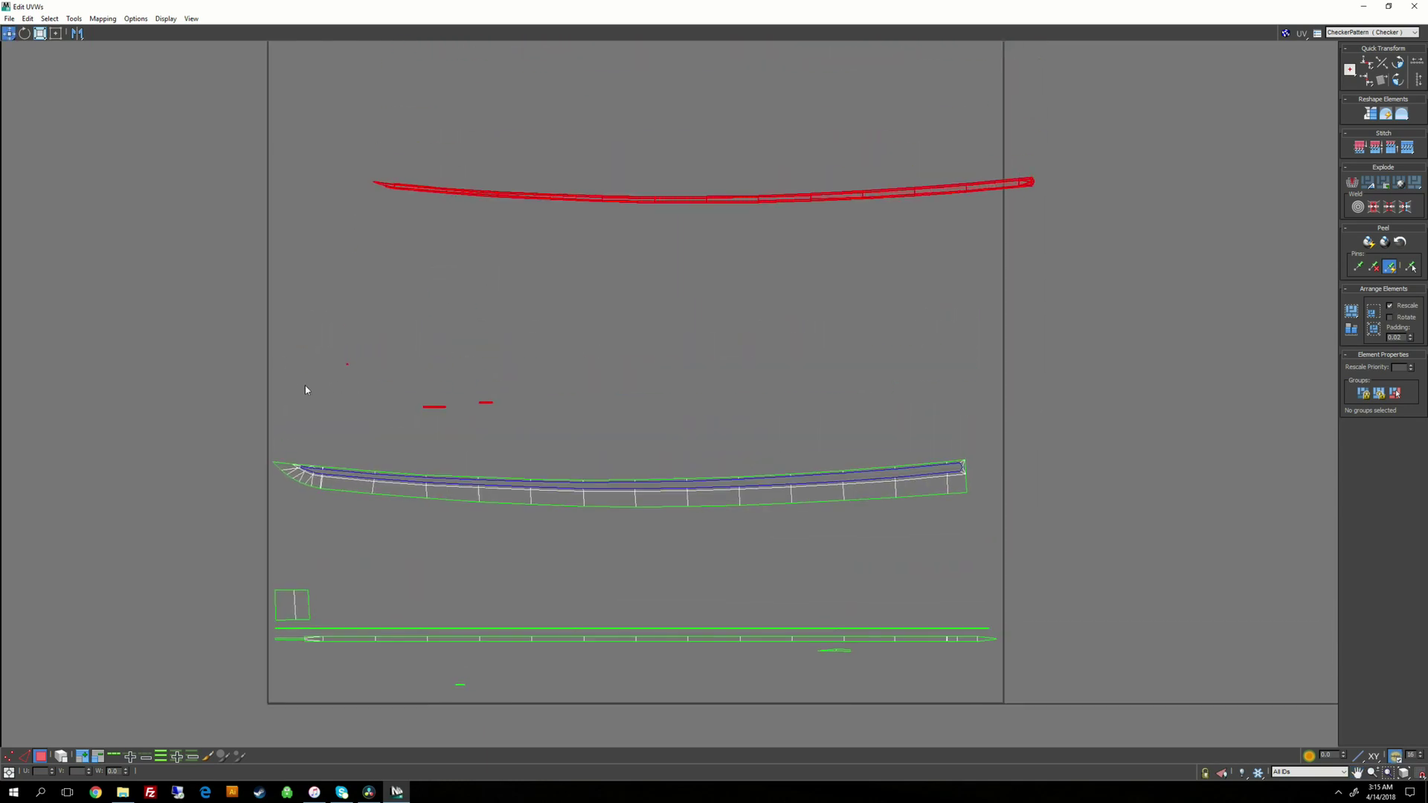
# Step: Pack the selected groove pieces together with Rescale turned off and move them above the blade-side island
pyautogui.click(1370, 313)
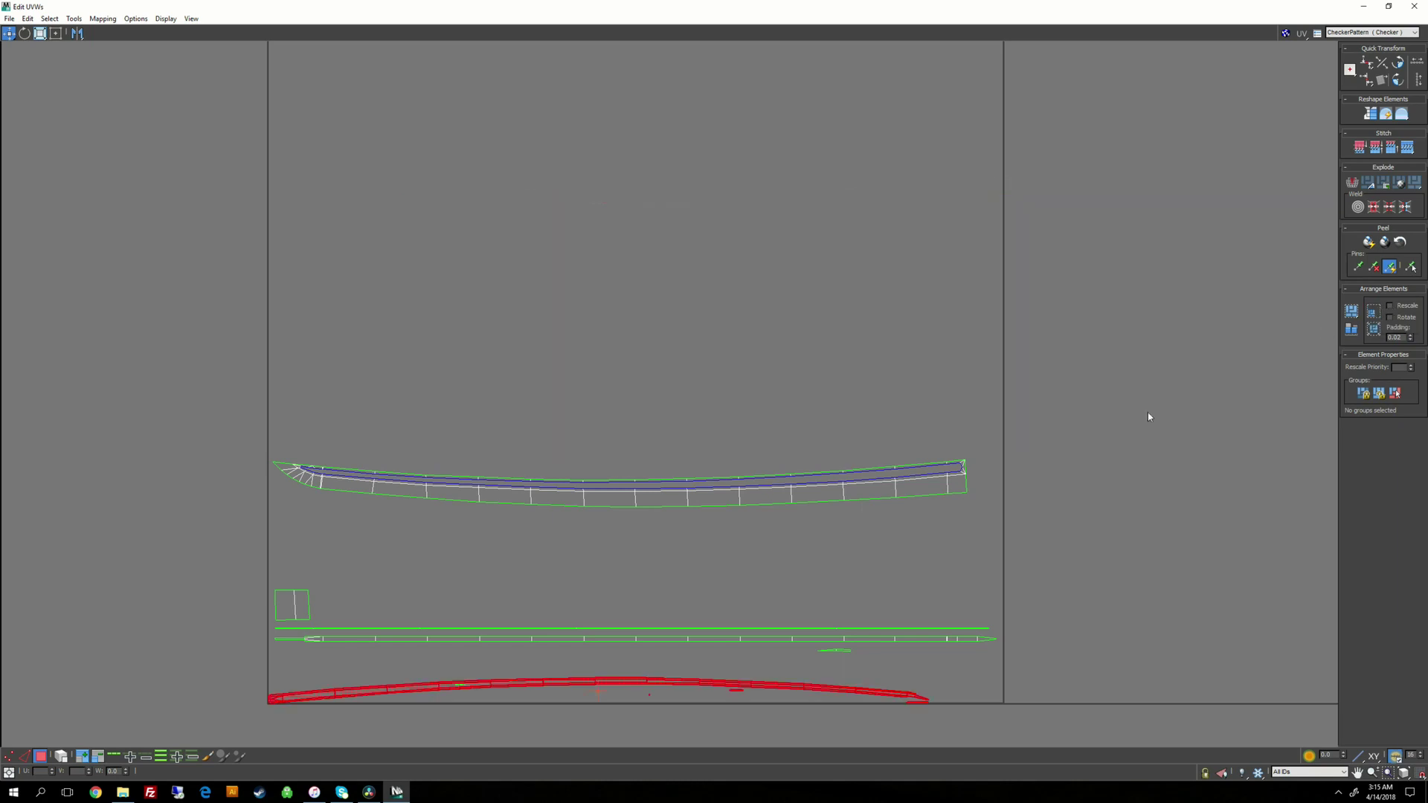
pyautogui.moveTo(922, 514); pyautogui.dragTo(953, 422, button='middle')
pyautogui.moveTo(722, 593); pyautogui.dragTo(723, 591, button='middle')
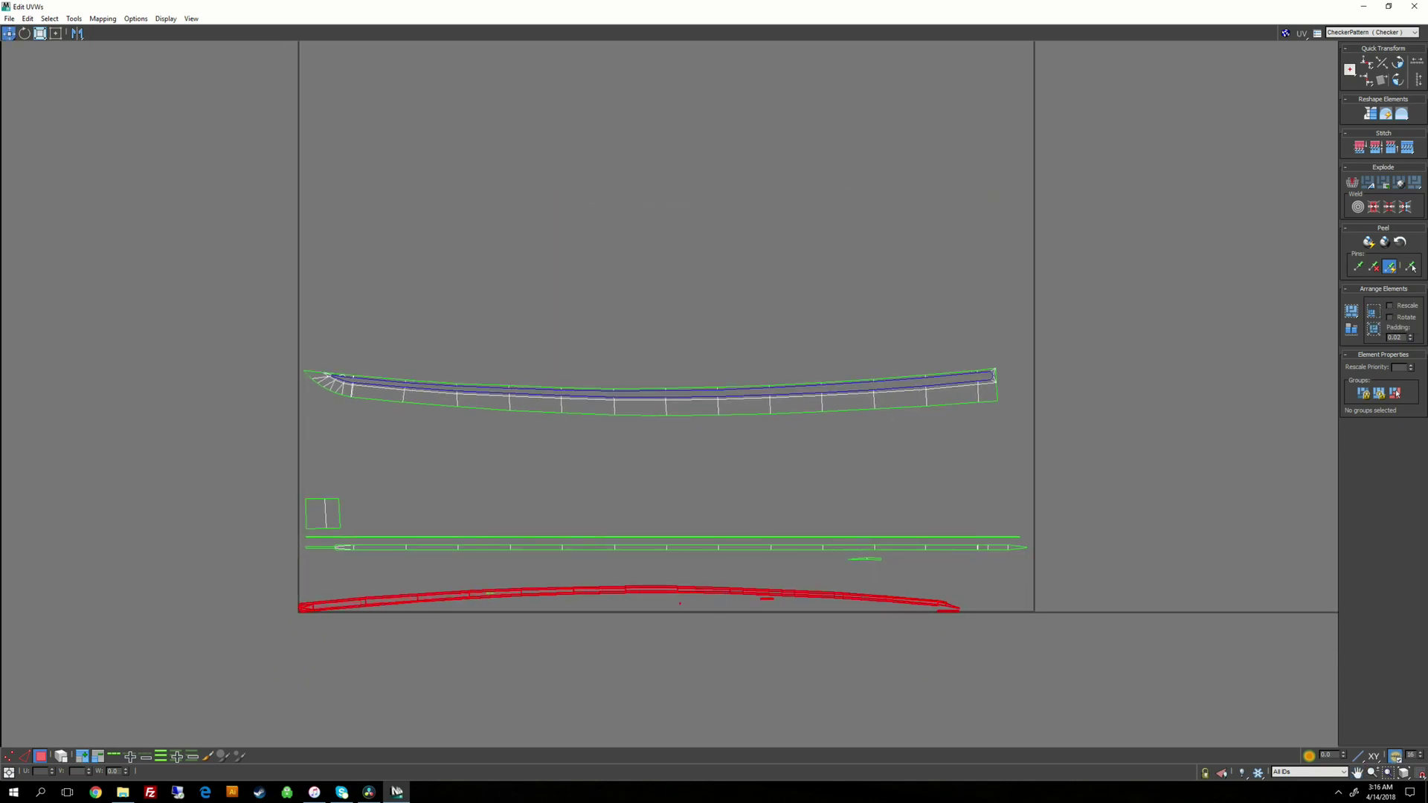
pyautogui.moveTo(693, 649); pyautogui.dragTo(727, 240)
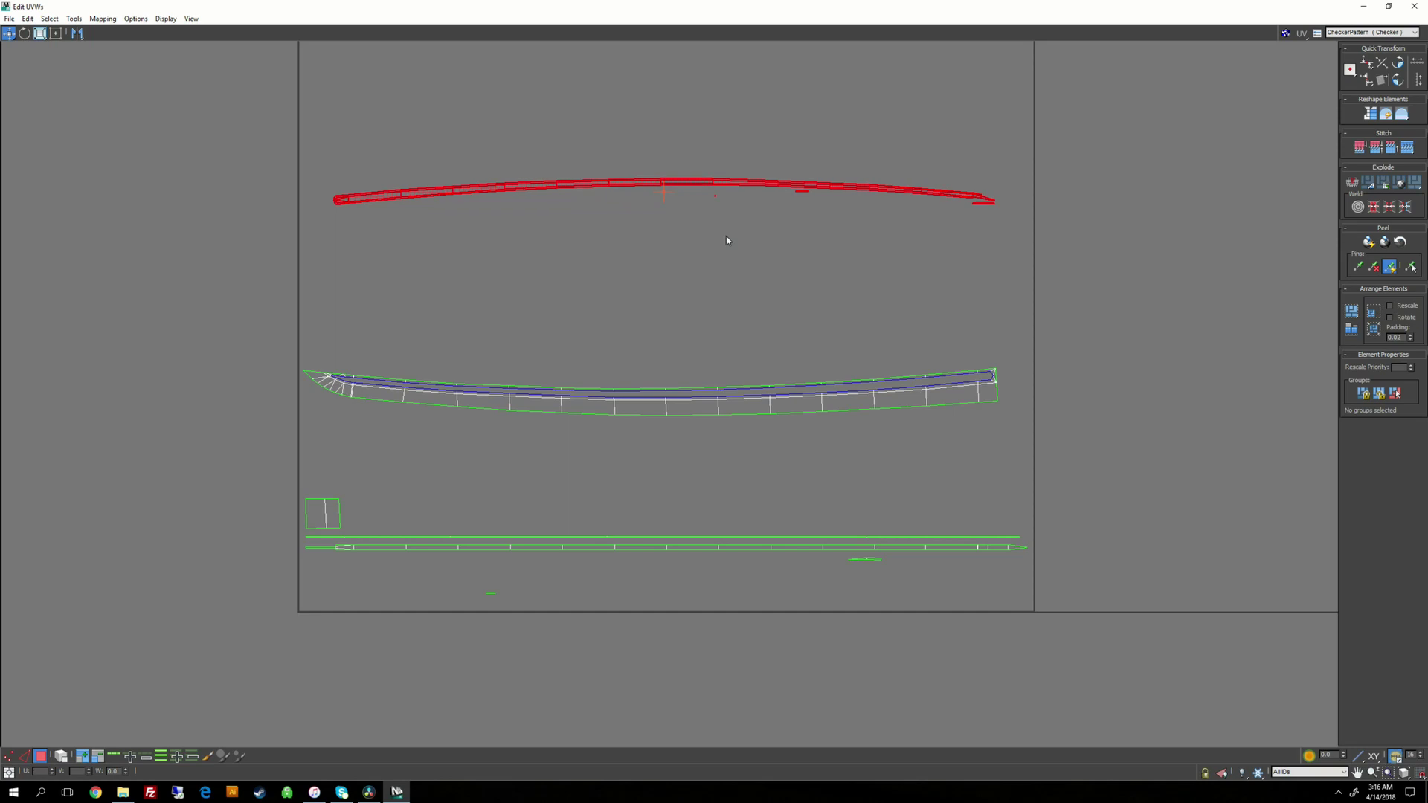
# Step: Rotate the groove pieces 180 degrees to match the blade's direction and deselect them
pyautogui.click(1397, 63)
pyautogui.click(1397, 63)
pyautogui.moveTo(721, 216); pyautogui.dragTo(732, 222, button='middle')
pyautogui.scroll(8, 717, 389)
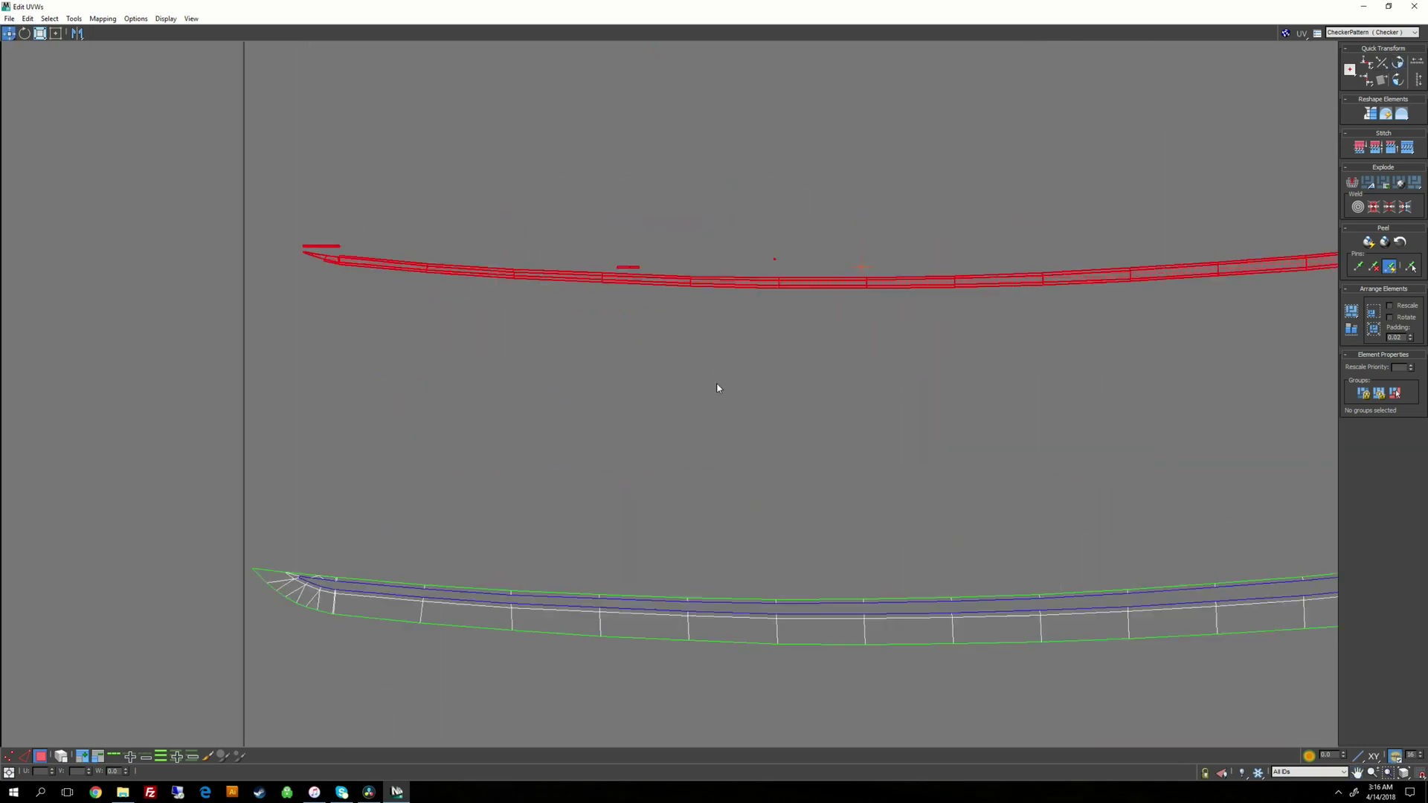
pyautogui.click(636, 391)
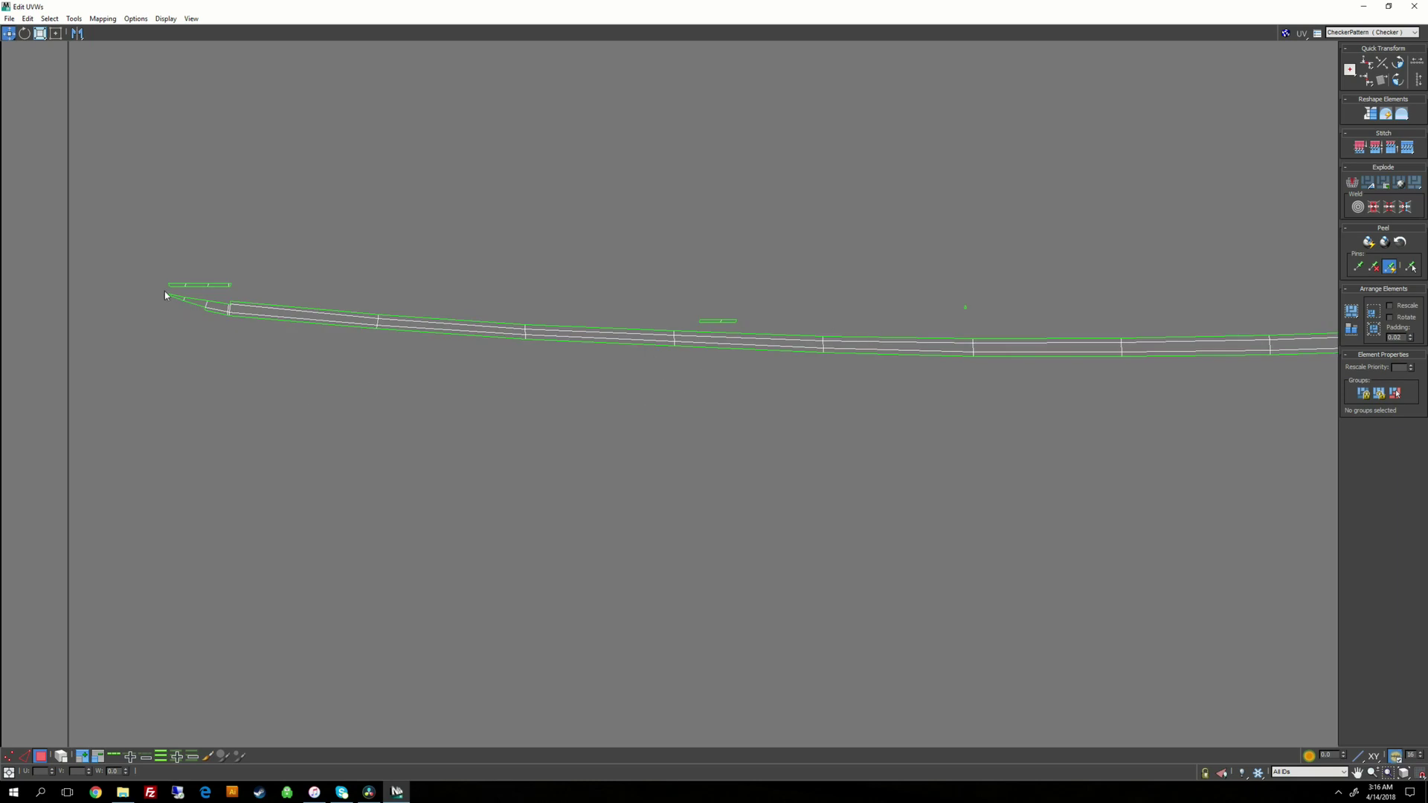
# Step: Try to stitch the short end edge of the tip groove piece to the matching end of the main groove island
pyautogui.moveTo(1205, 359); pyautogui.dragTo(610, 338, button='middle')
pyautogui.moveTo(1205, 327); pyautogui.dragTo(1166, 383, button='middle')
pyautogui.moveTo(476, 372); pyautogui.dragTo(1181, 402, button='middle')
pyautogui.moveTo(368, 424); pyautogui.dragTo(552, 431, button='middle')
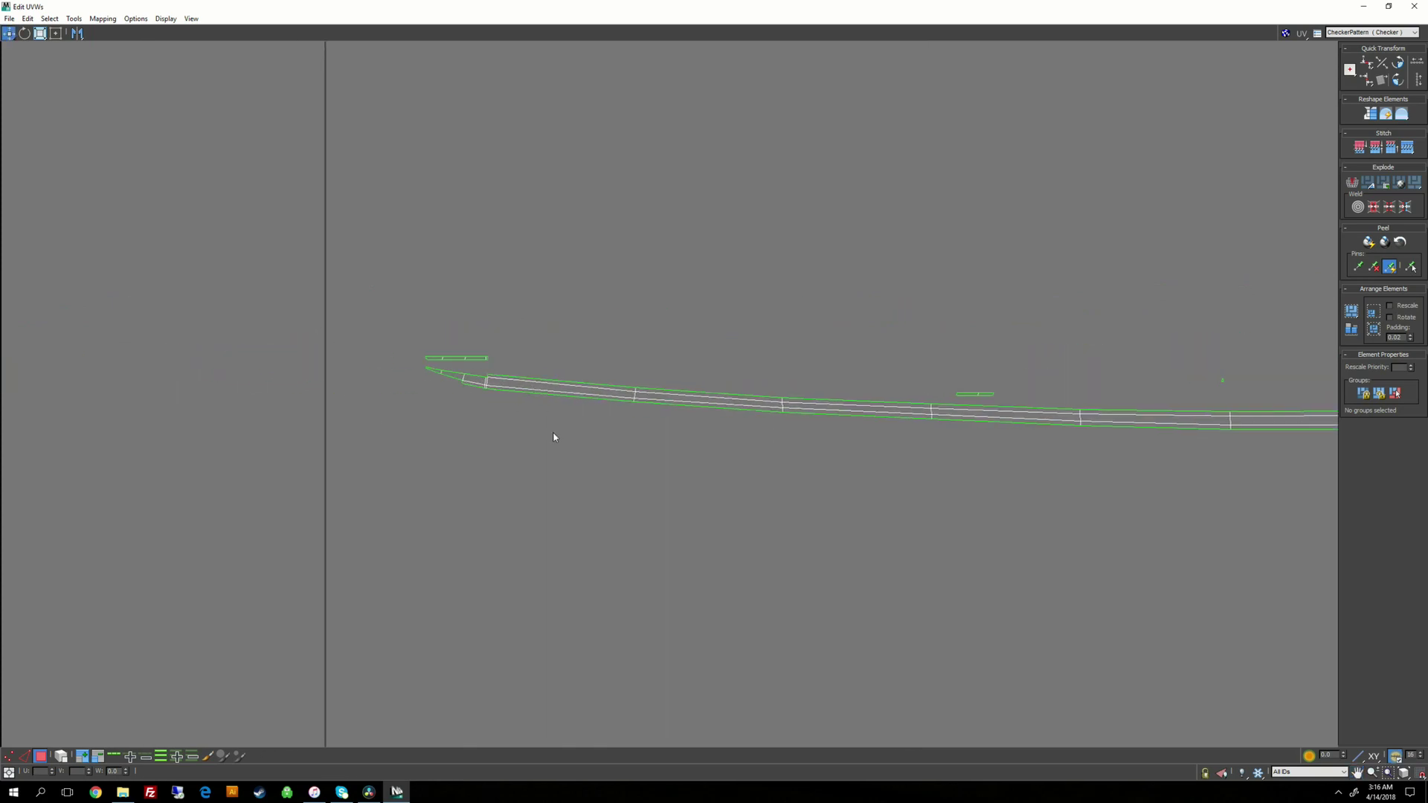
pyautogui.scroll(2, 552, 432)
pyautogui.scroll(4, 464, 431)
pyautogui.moveTo(366, 341); pyautogui.dragTo(688, 525, button='middle')
pyautogui.scroll(3, 688, 525)
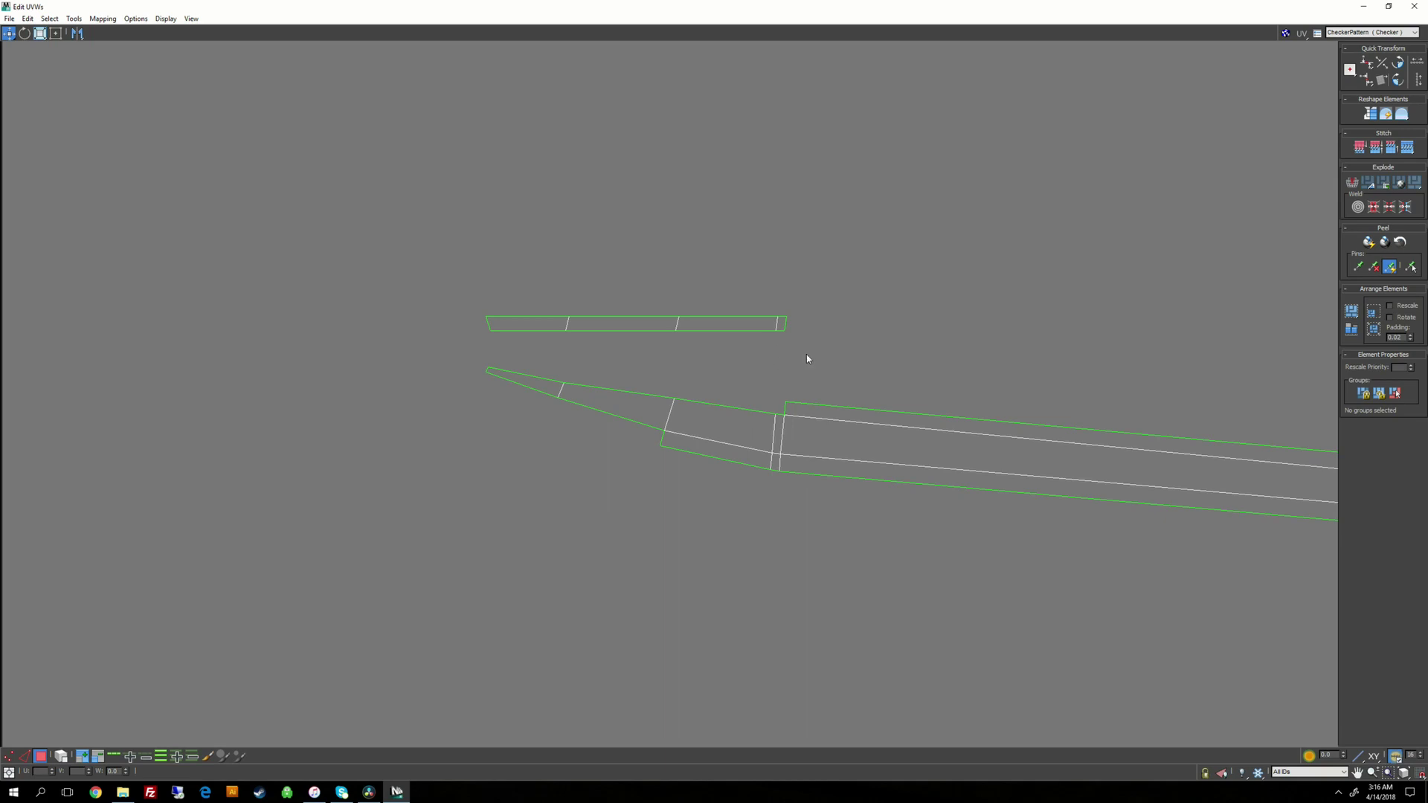
pyautogui.rightClick(834, 315)
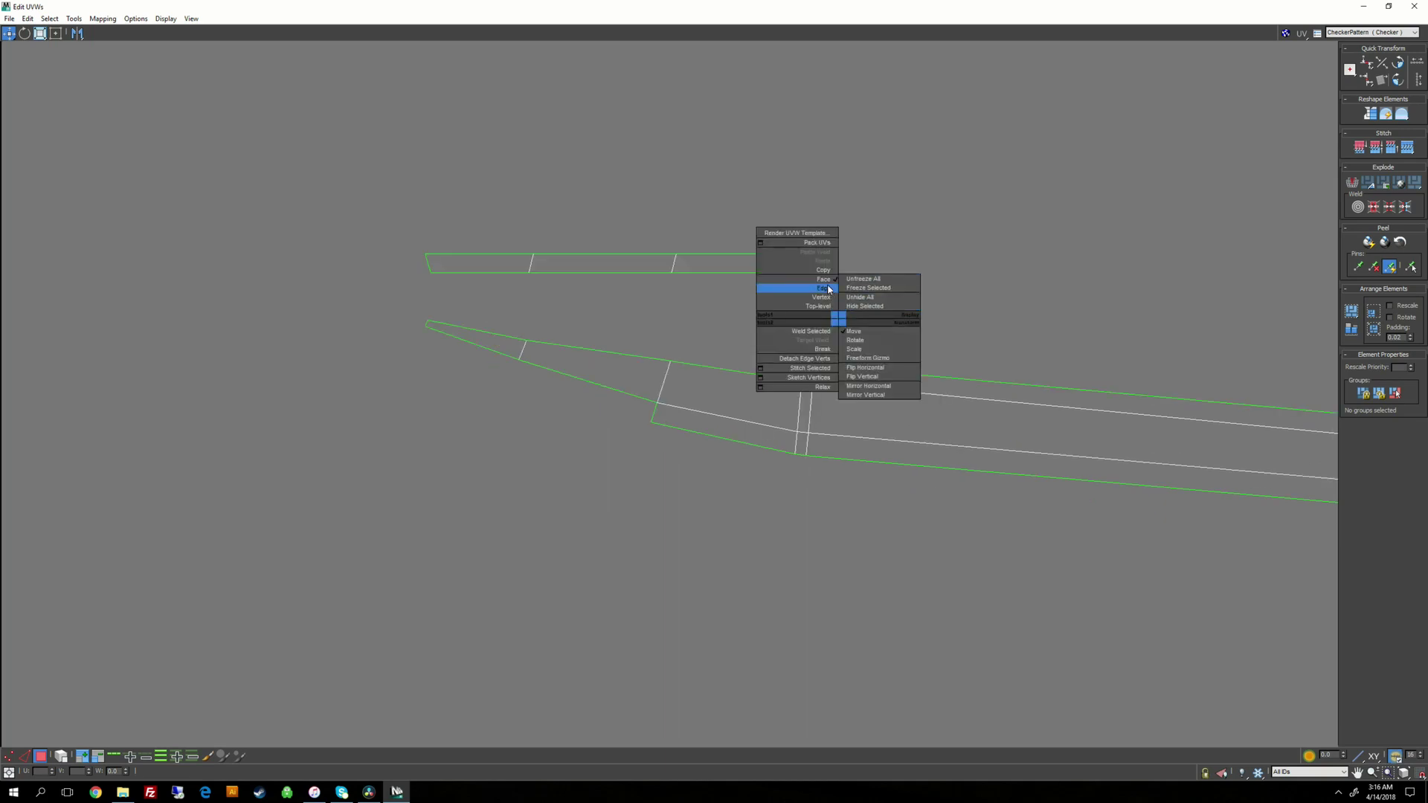
pyautogui.click(828, 296)
pyautogui.scroll(1, 811, 364)
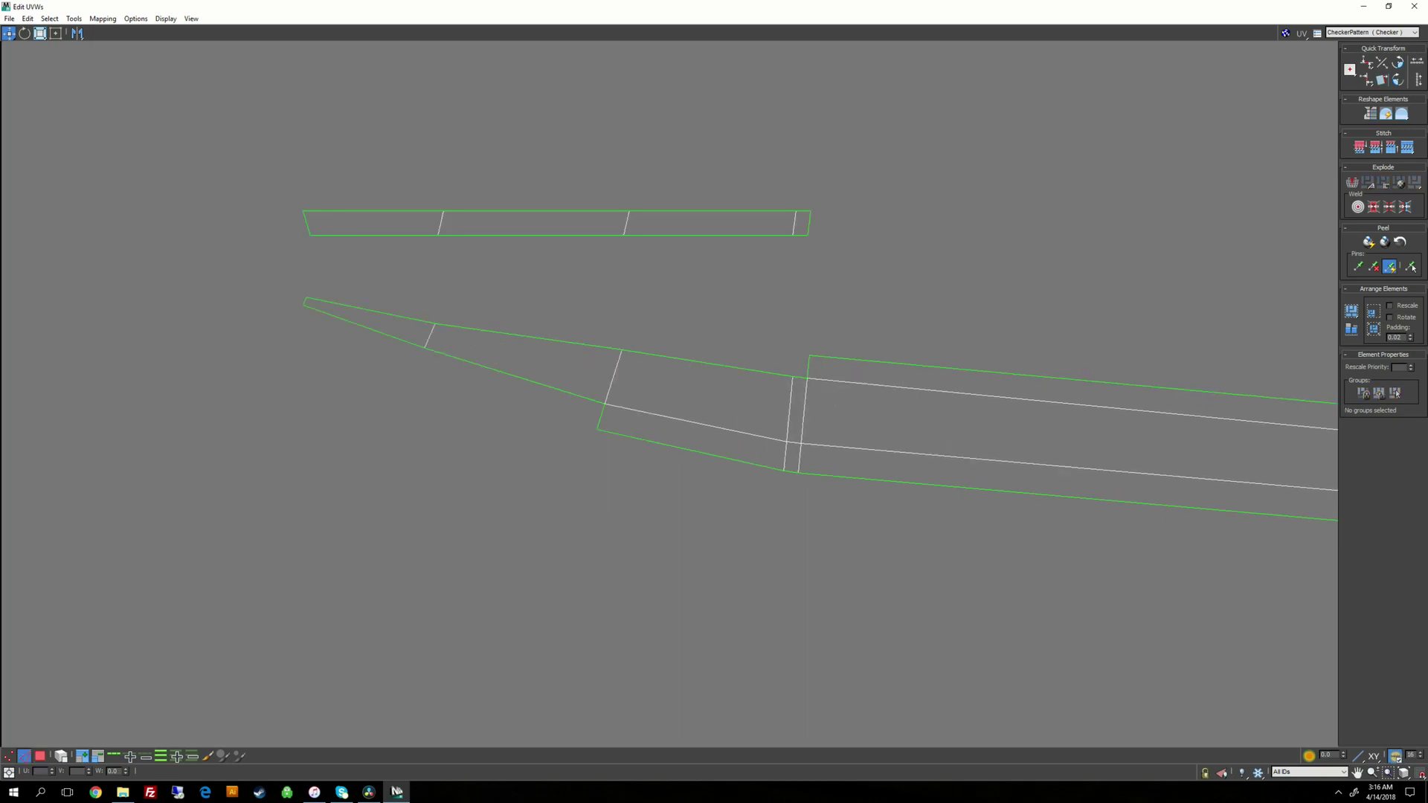
pyautogui.scroll(1, 829, 400)
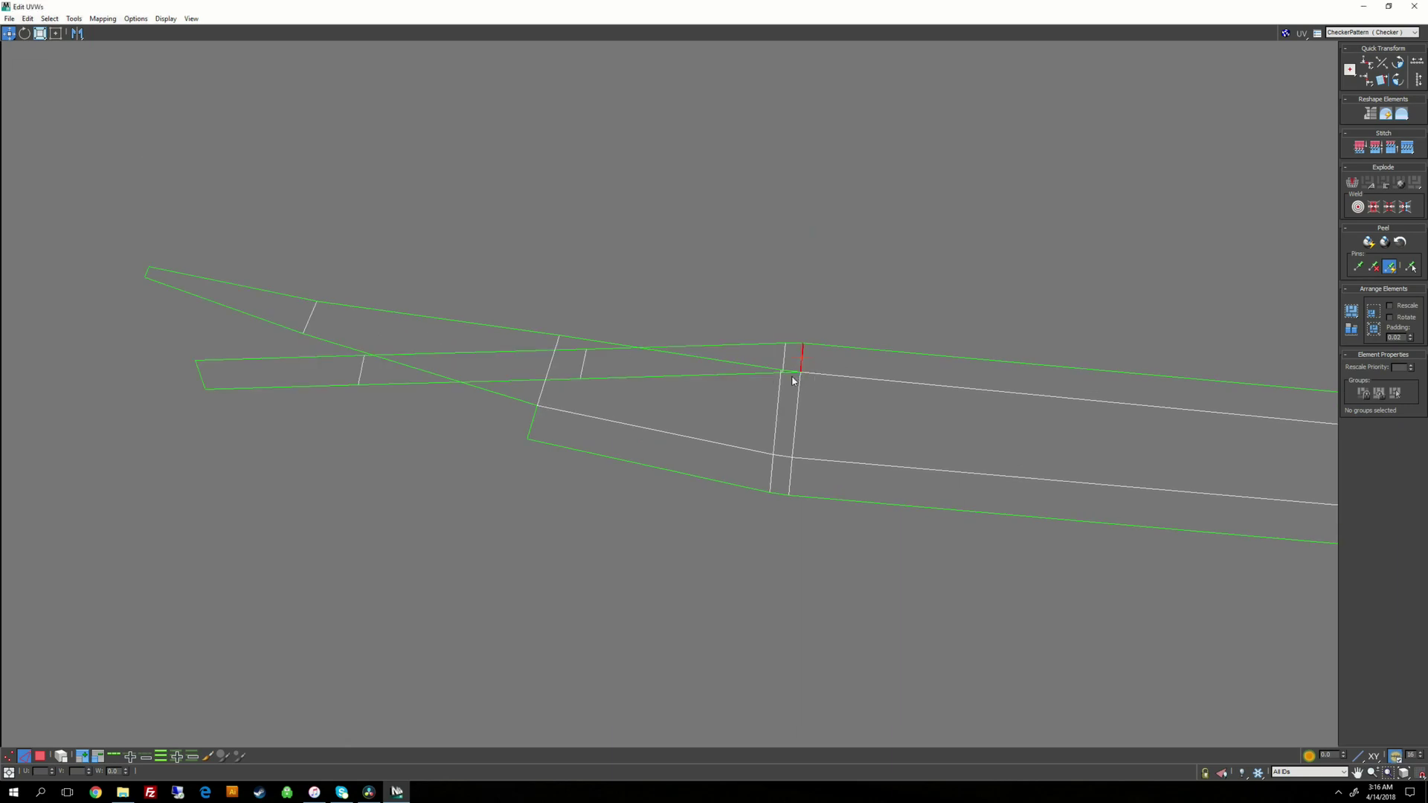
# Step: Try to stitch the long edges of the tip groove piece to the adjoining tapered part of the main groove island
pyautogui.click(700, 370)
pyautogui.click(703, 358)
pyautogui.press('s')
pyautogui.press('Return')
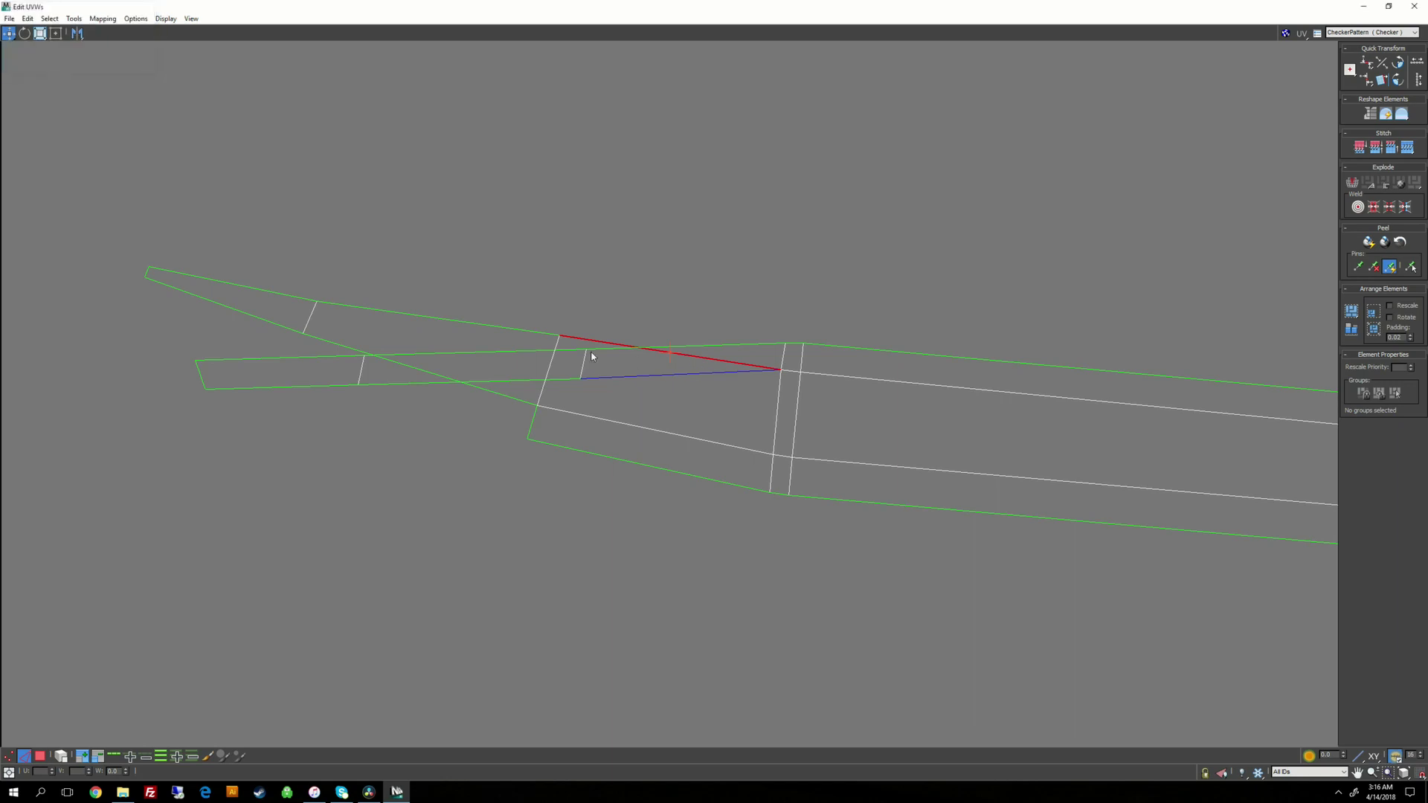
pyautogui.click(515, 328)
pyautogui.press('s')
pyautogui.press('Return')
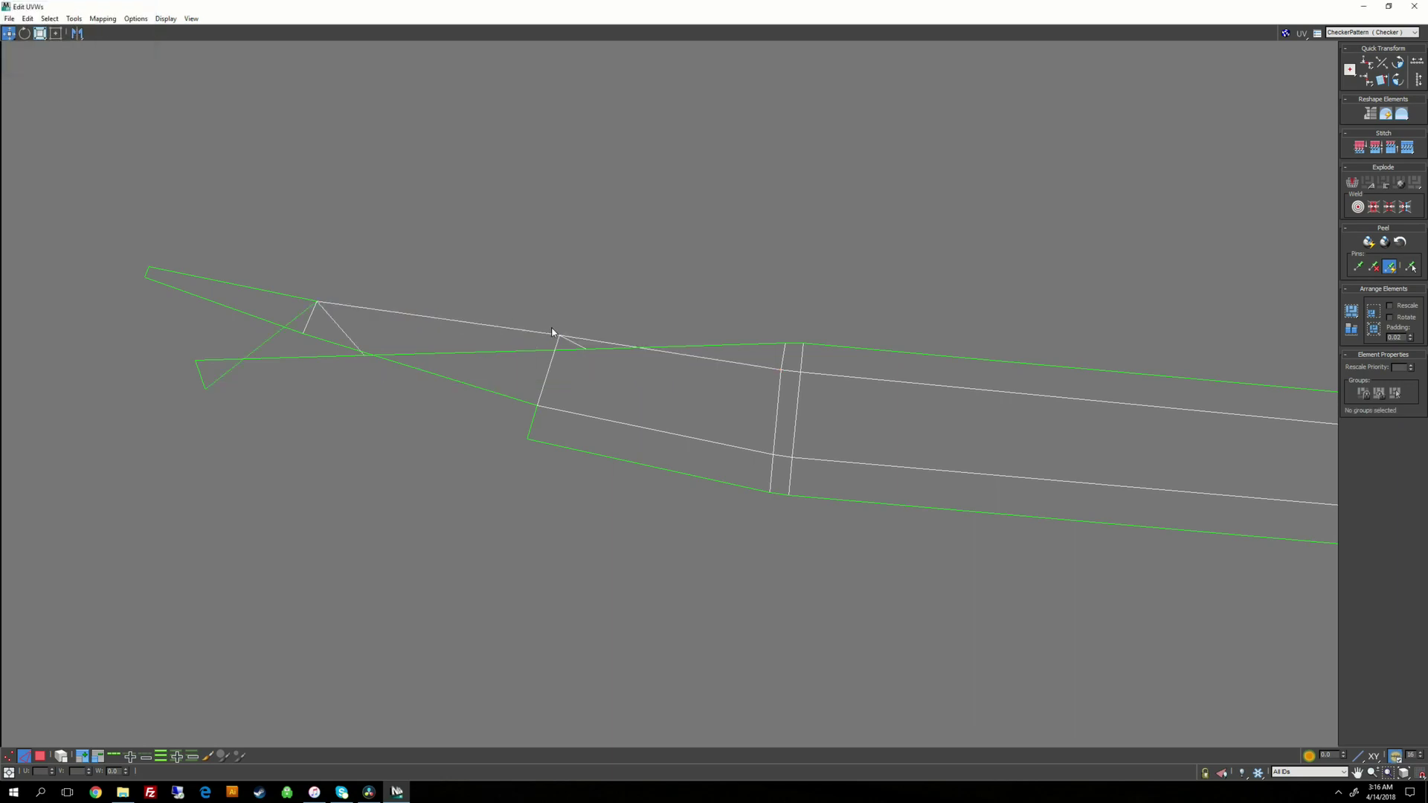
pyautogui.click(312, 300)
pyautogui.press('s')
pyautogui.press('Return')
# Step: Undo all the edge stitches on the tip groove piece
pyautogui.hotkey('ctrl', 'z')
pyautogui.hotkey('ctrl', 'z')
pyautogui.hotkey('ctrl', 'z')
pyautogui.hotkey('ctrl', 'z')
pyautogui.hotkey('ctrl', 'z')
pyautogui.hotkey('ctrl', 'z')
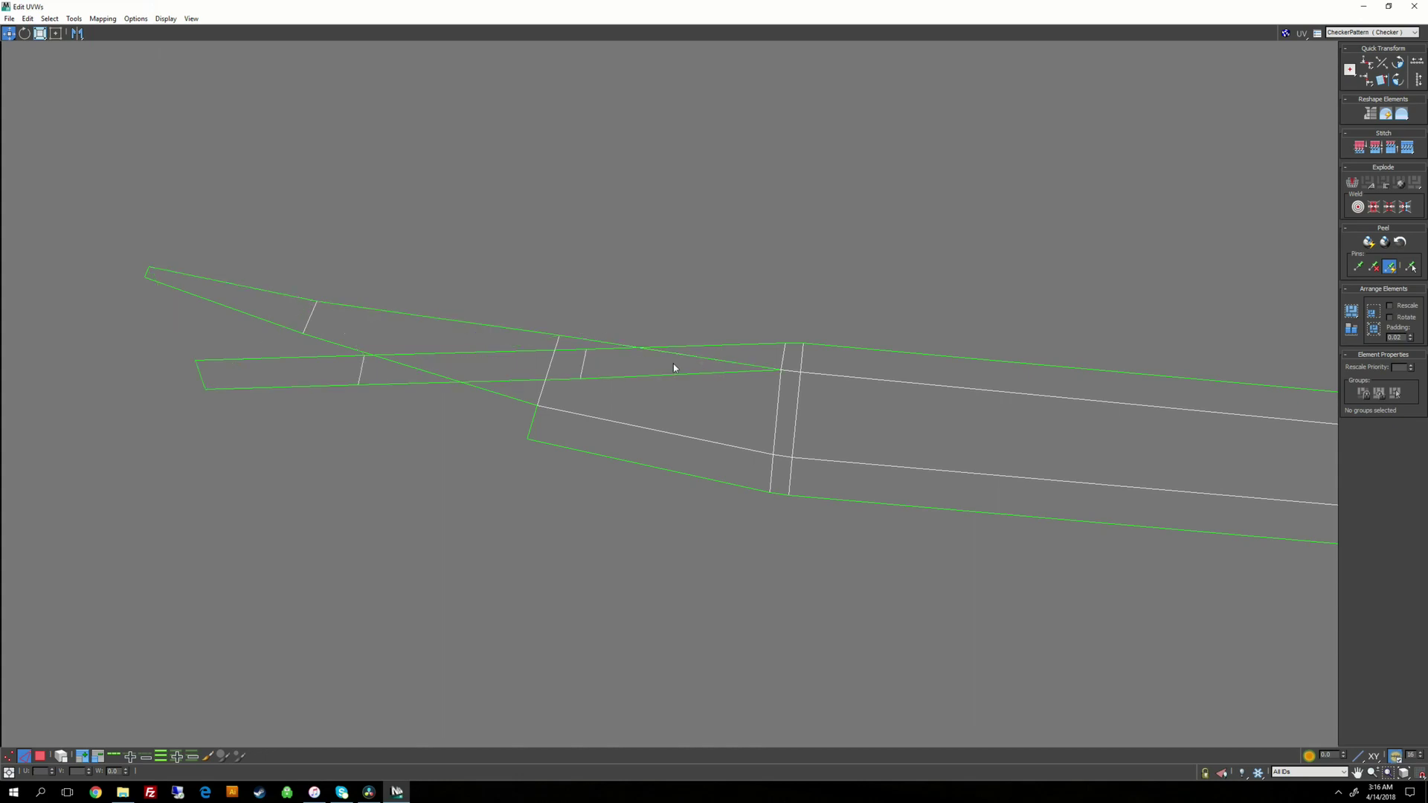
pyautogui.hotkey('ctrl', 'z')
pyautogui.hotkey('ctrl', 'z')
pyautogui.hotkey('ctrl', 'z')
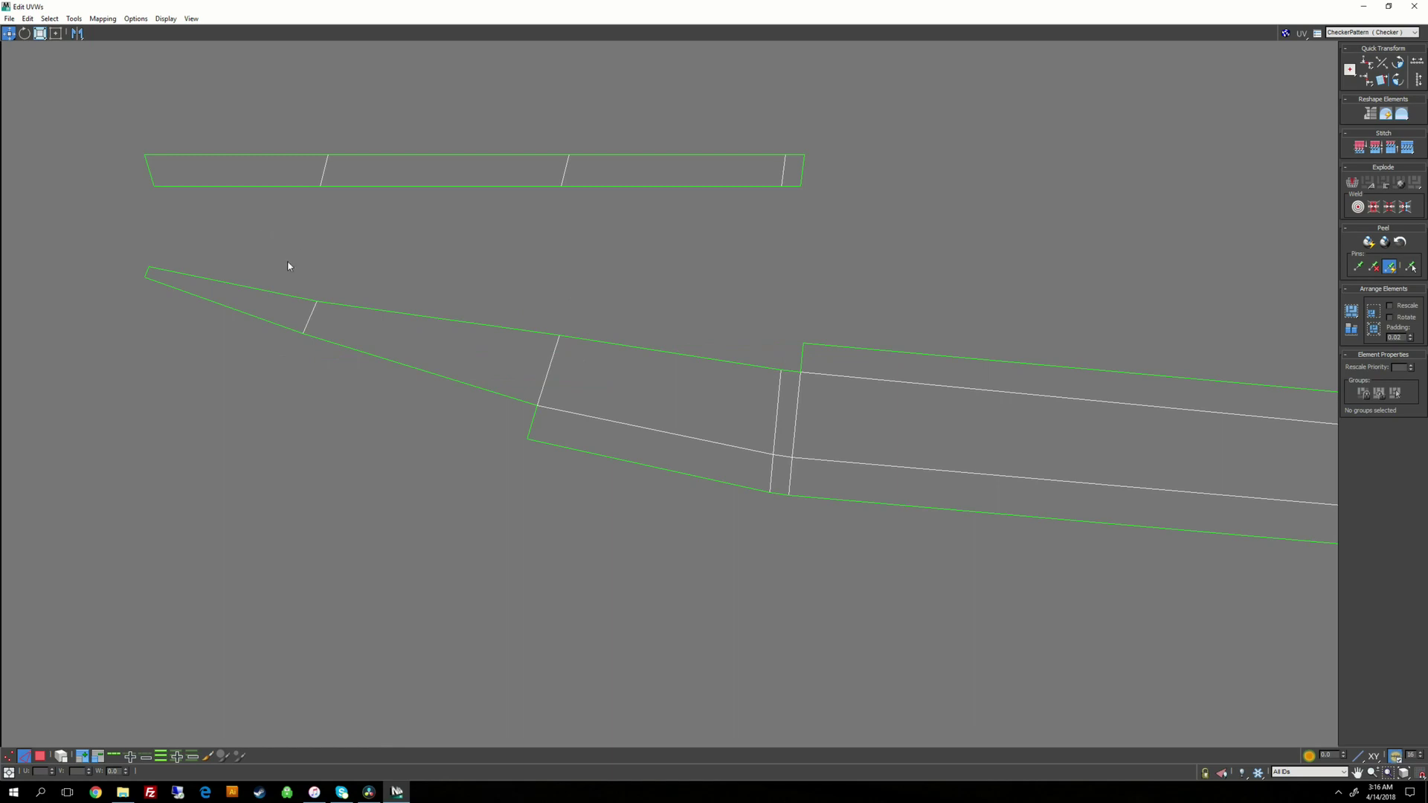
# Step: Select all faces of the main groove island together with its small loose pieces
pyautogui.scroll(-8, 967, 342)
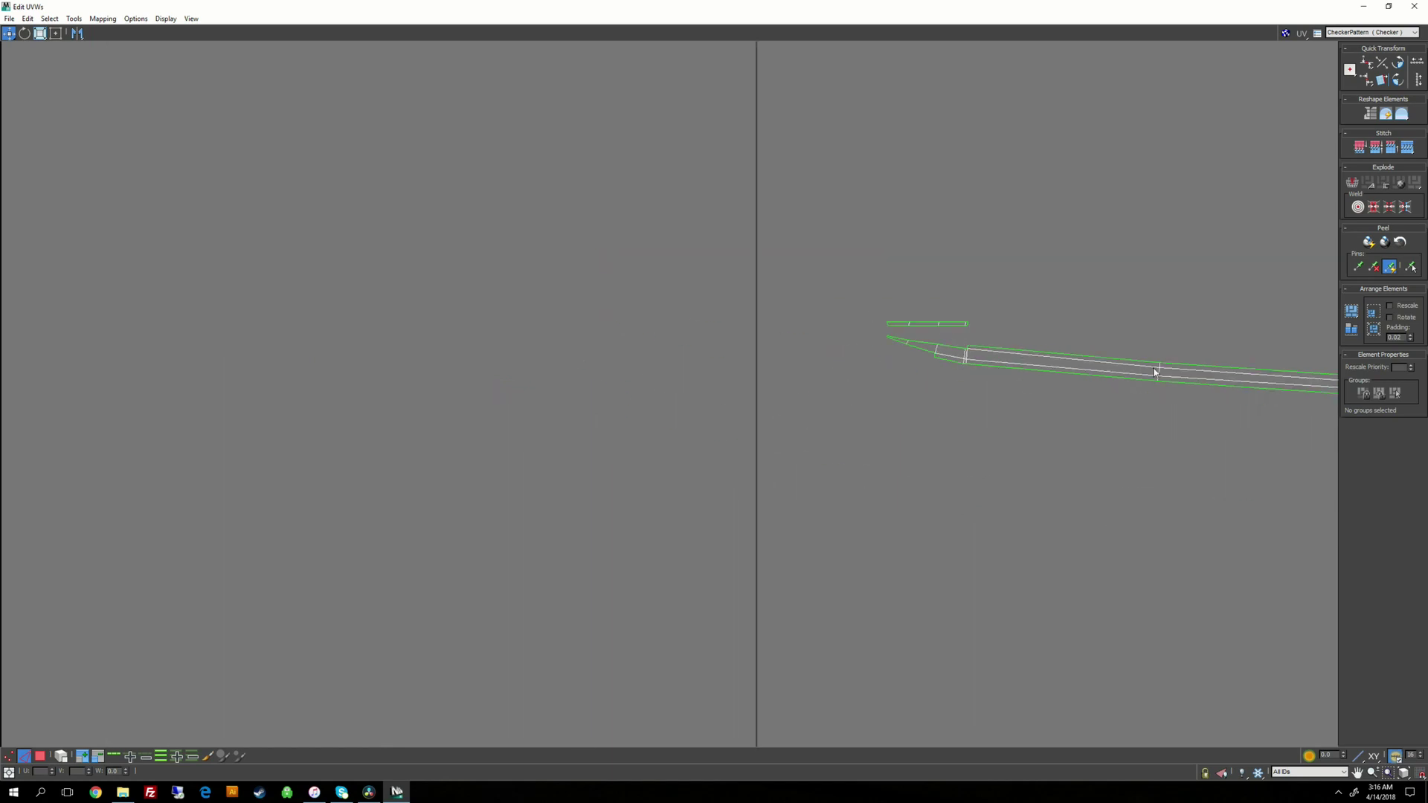
pyautogui.scroll(-1, 1158, 369)
pyautogui.moveTo(949, 335); pyautogui.dragTo(636, 352, button='middle')
pyautogui.scroll(-3, 1130, 410)
pyautogui.moveTo(1130, 409); pyautogui.dragTo(631, 346, button='middle')
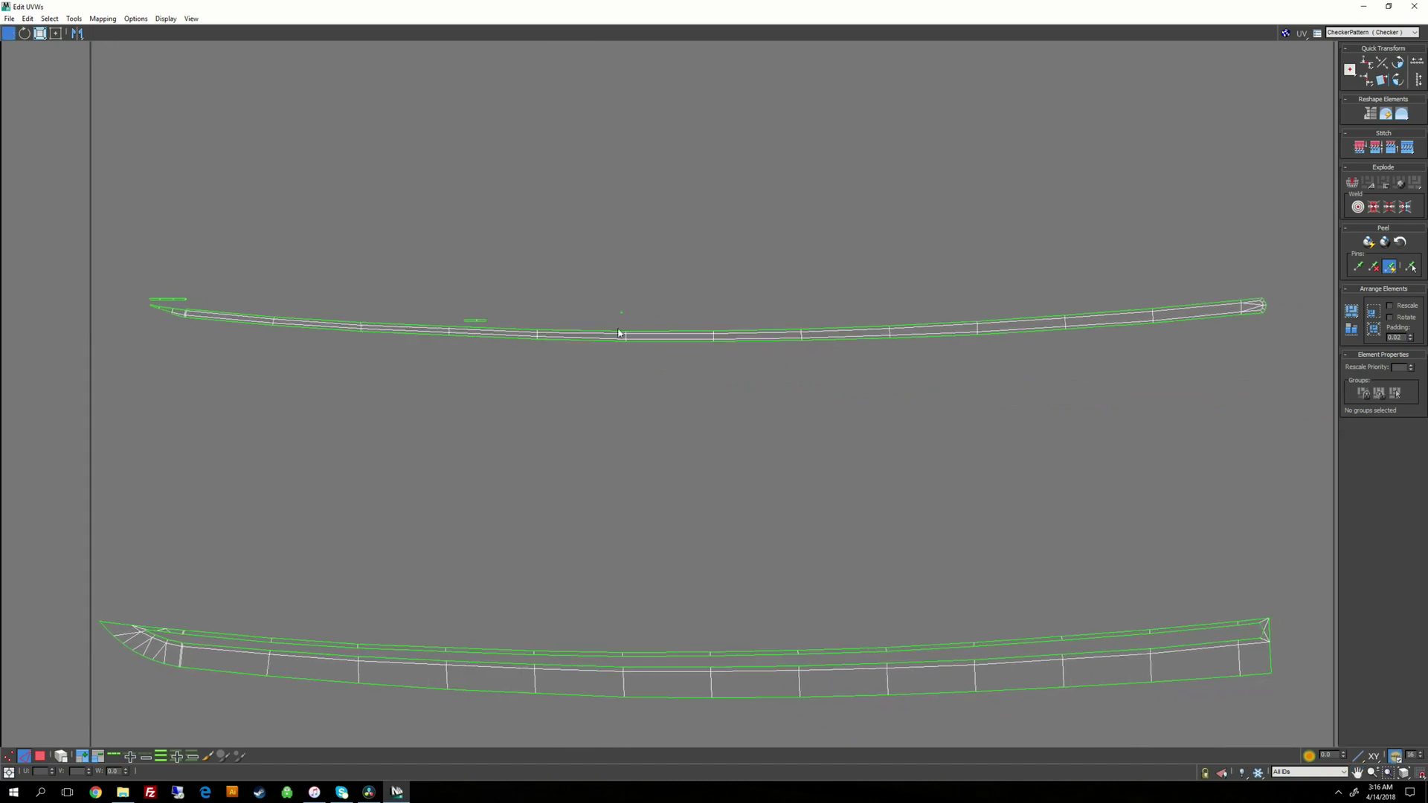
pyautogui.rightClick(600, 262)
pyautogui.click(593, 223)
pyautogui.moveTo(63, 225); pyautogui.dragTo(1108, 461)
pyautogui.moveTo(1317, 444); pyautogui.dragTo(1095, 466)
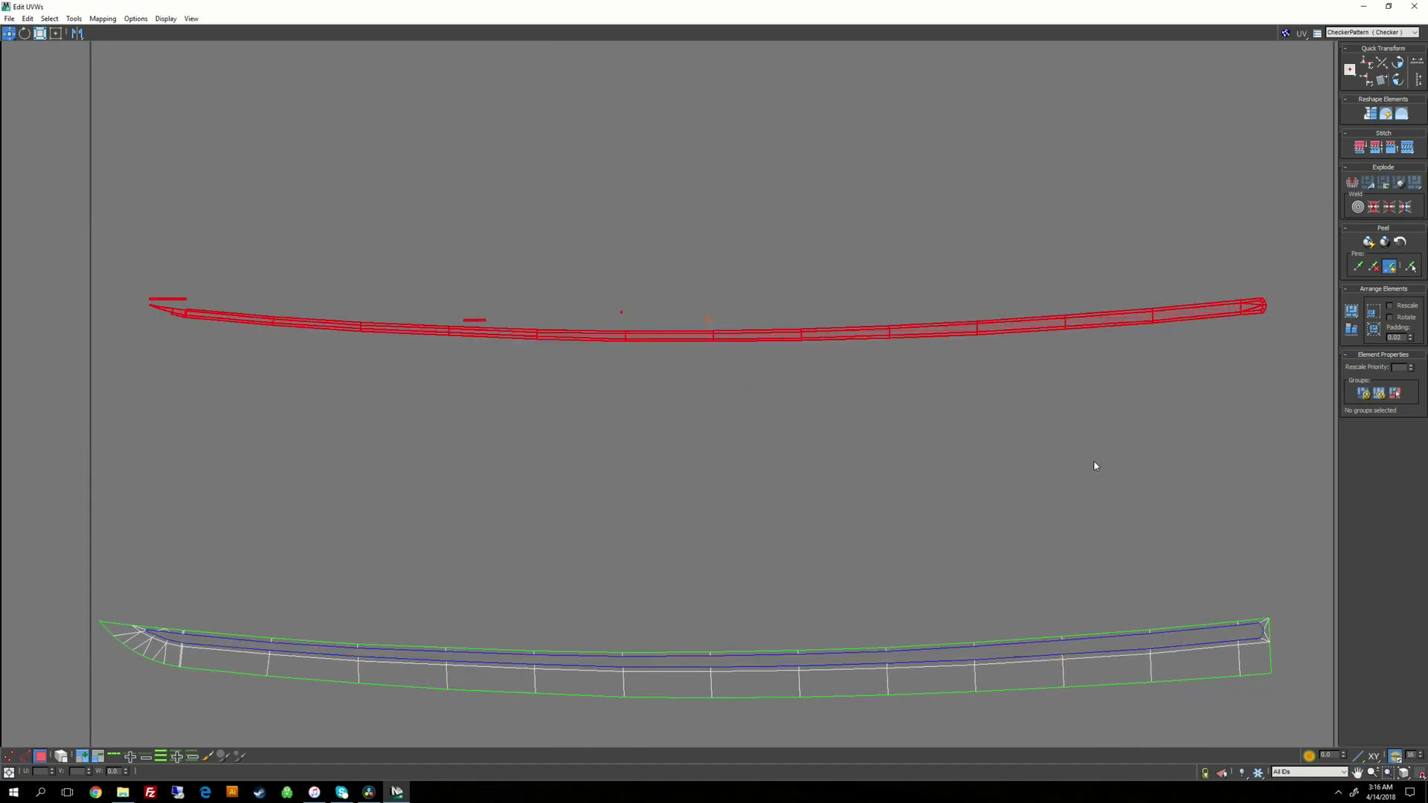
# Step: Project the selected groove faces with a planar map and apply Quick Peel to unfold them as one island
pyautogui.click(1389, 6)
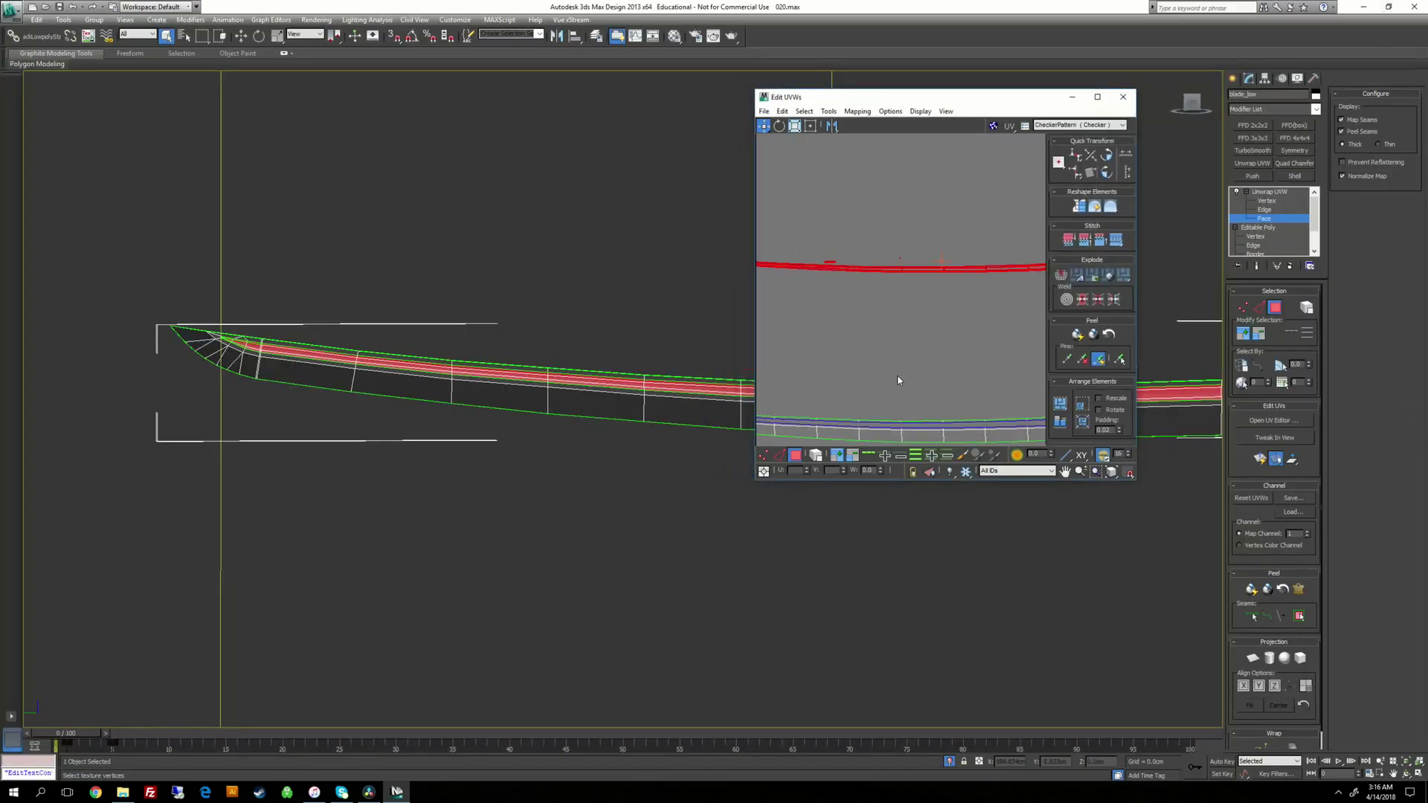
pyautogui.click(1253, 659)
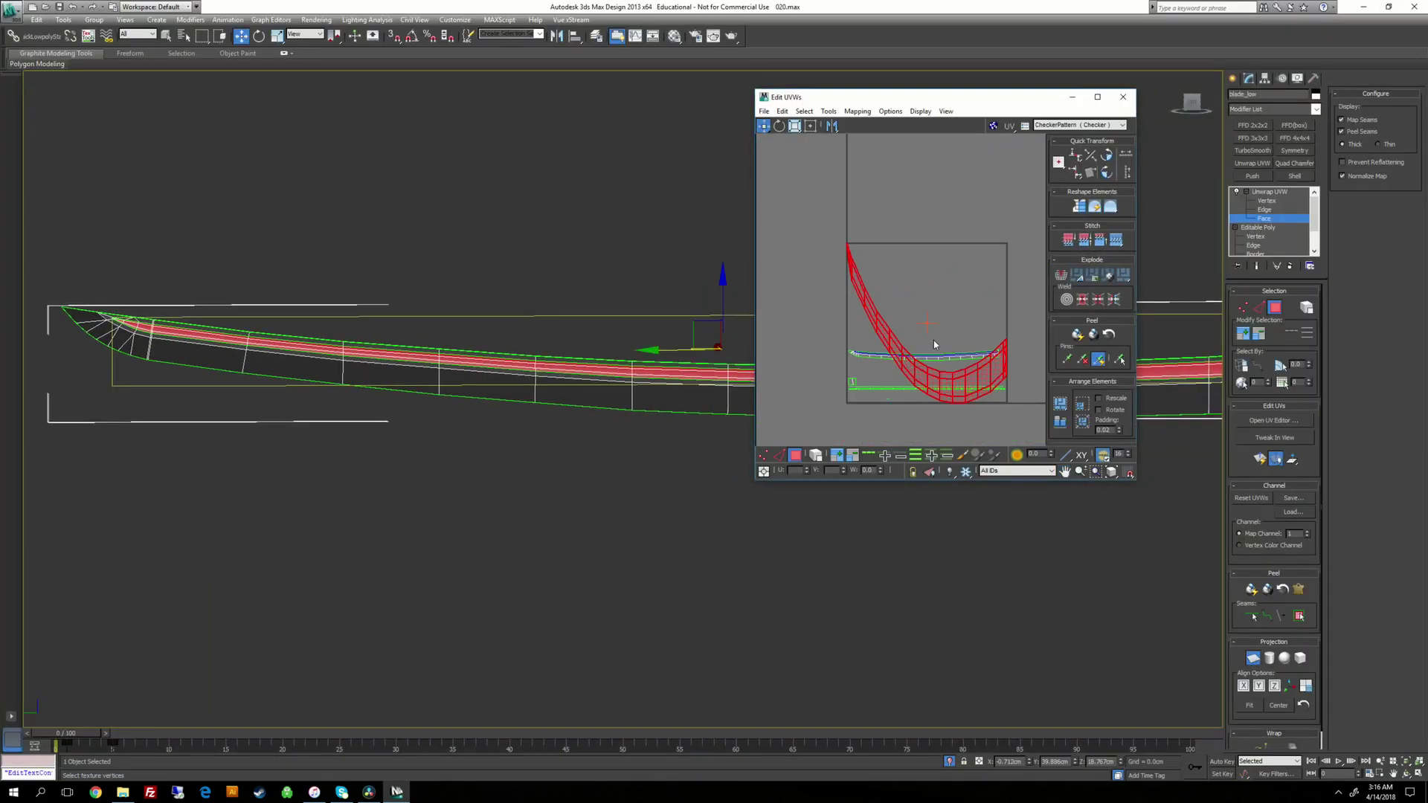
pyautogui.click(1076, 335)
pyautogui.scroll(3, 959, 316)
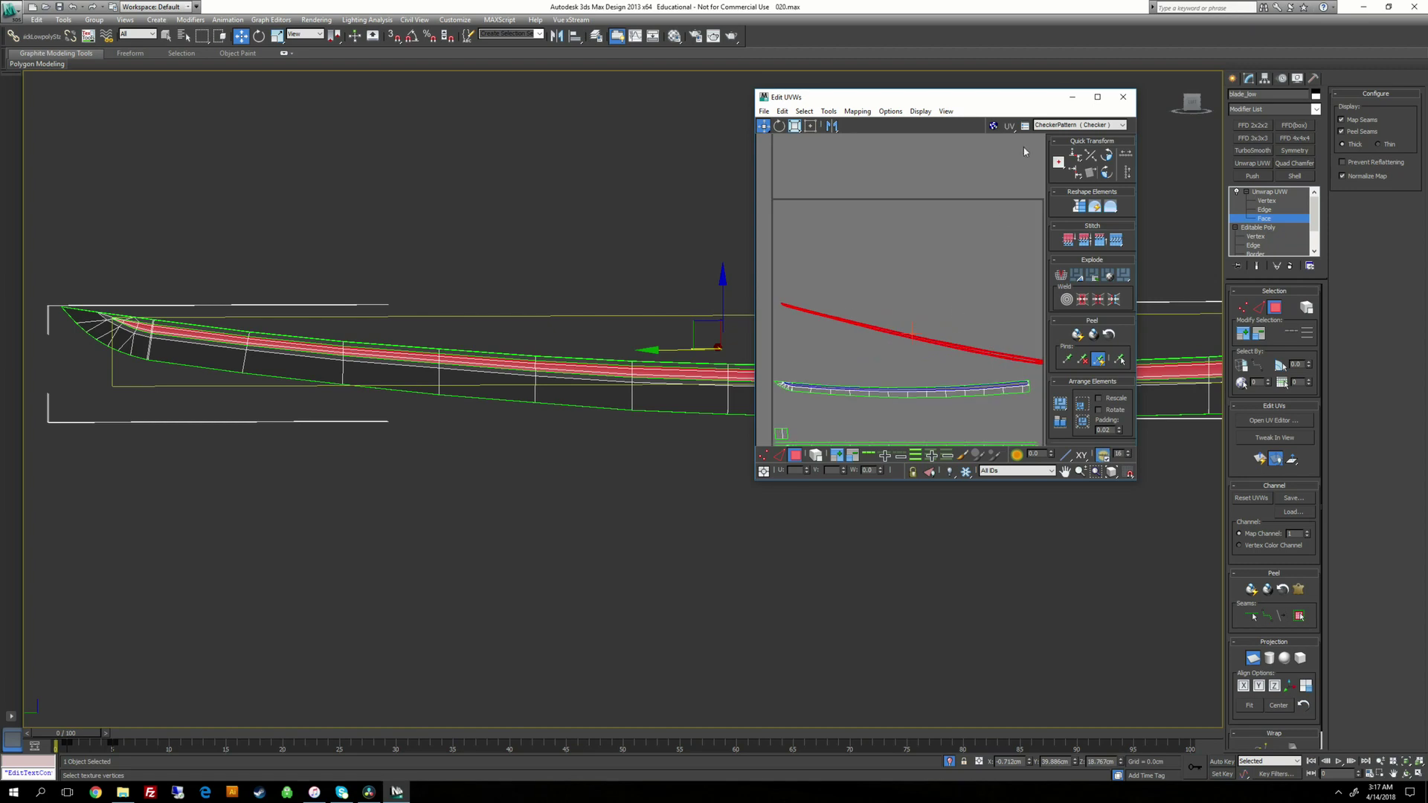
# Step: In the maximized UV editor, move the peeled groove island up above the UV square and deselect it
pyautogui.click(1098, 99)
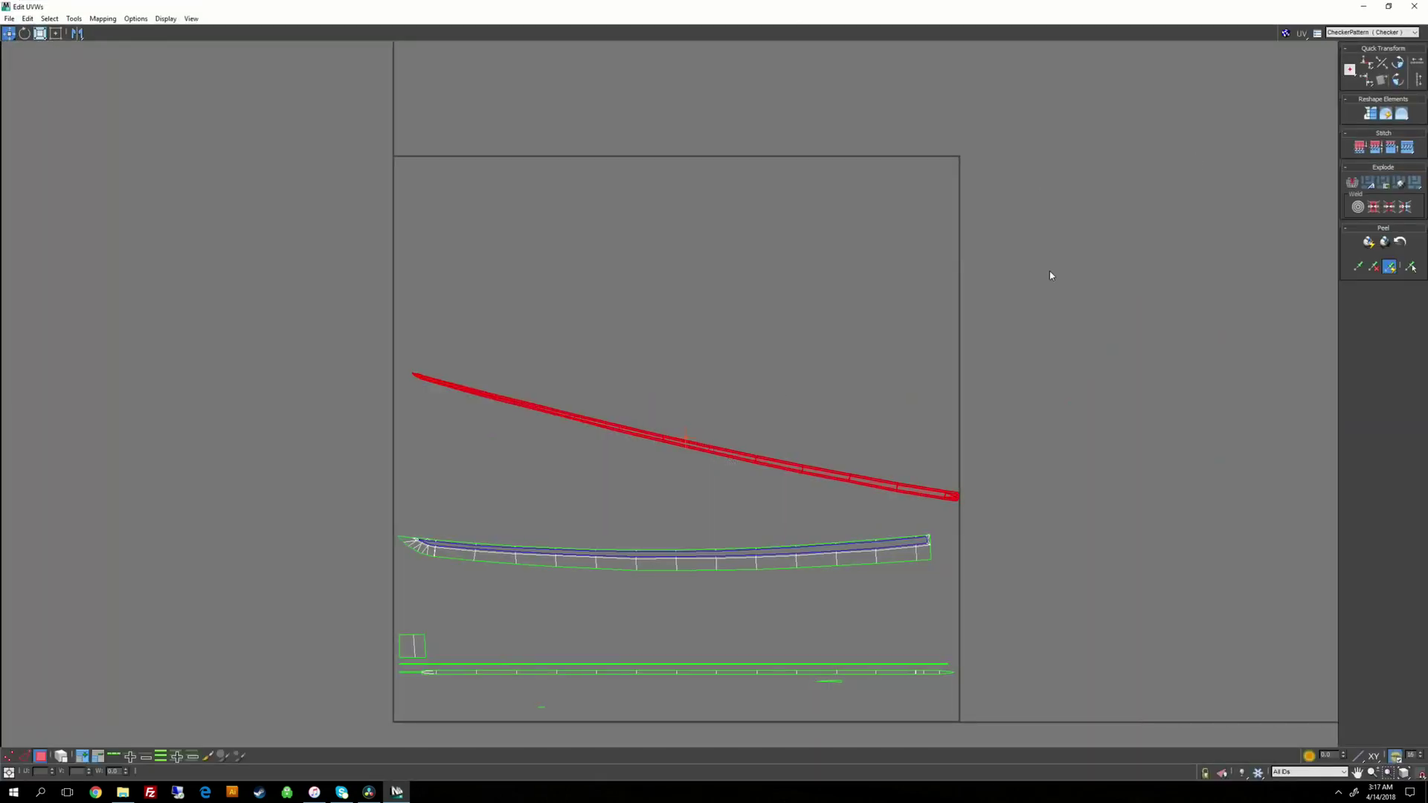
pyautogui.click(1388, 6)
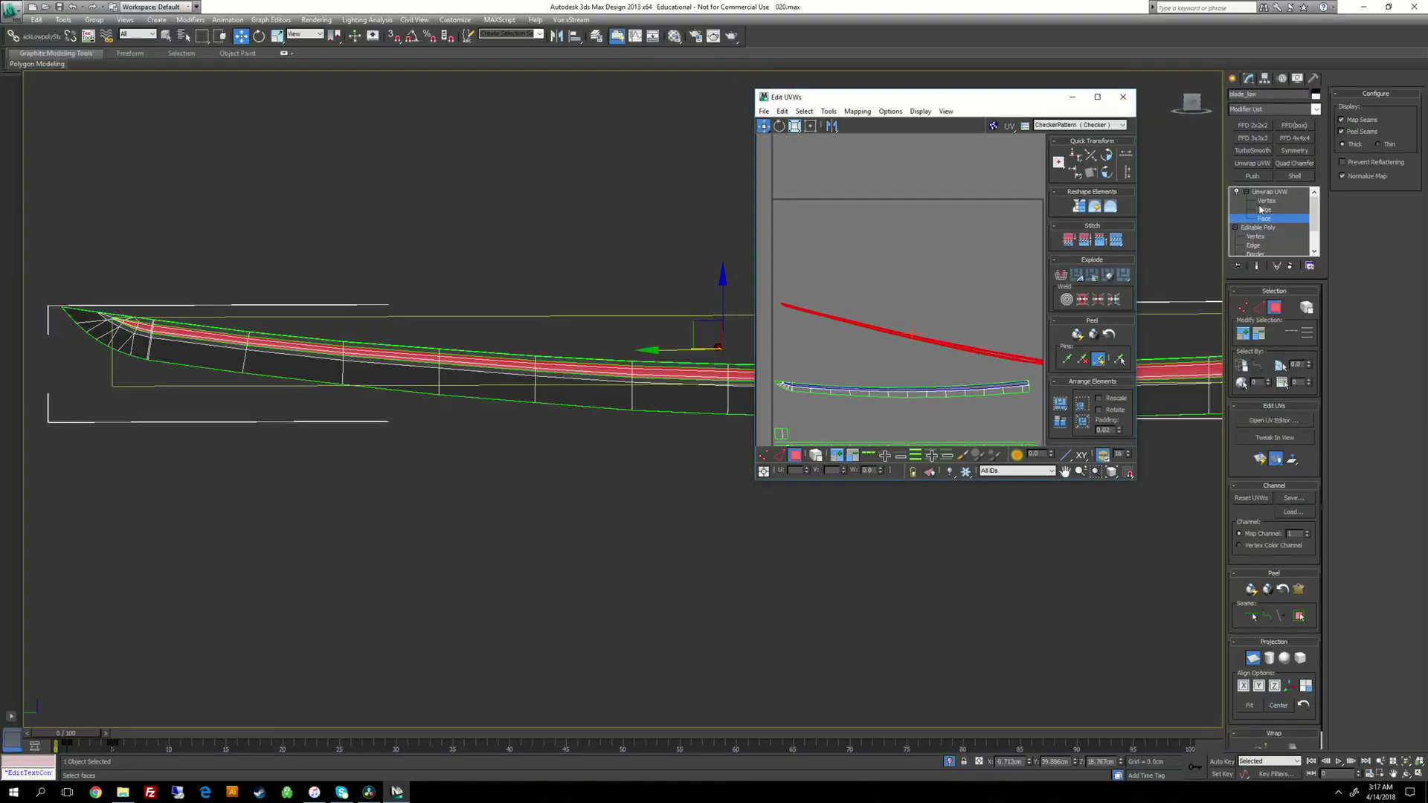
pyautogui.click(1097, 96)
pyautogui.moveTo(635, 432); pyautogui.dragTo(648, 93)
pyautogui.click(459, 455)
# Step: Select the whole long spine strip as an element, move it below the UV square and deselect it
pyautogui.moveTo(458, 456); pyautogui.dragTo(484, 236, button='middle')
pyautogui.scroll(1, 545, 442)
pyautogui.moveTo(541, 440); pyautogui.dragTo(504, 259, button='middle')
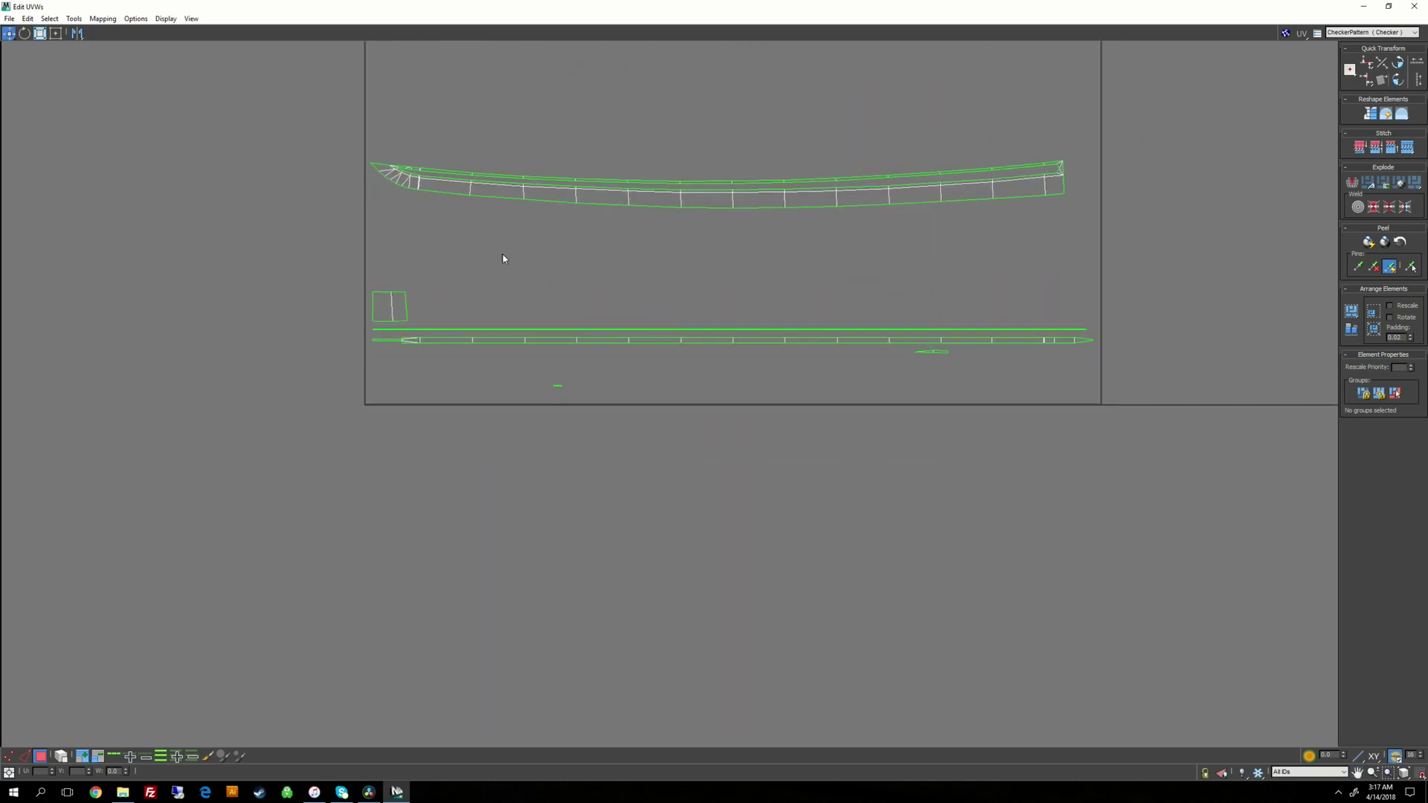
pyautogui.scroll(1, 76, 721)
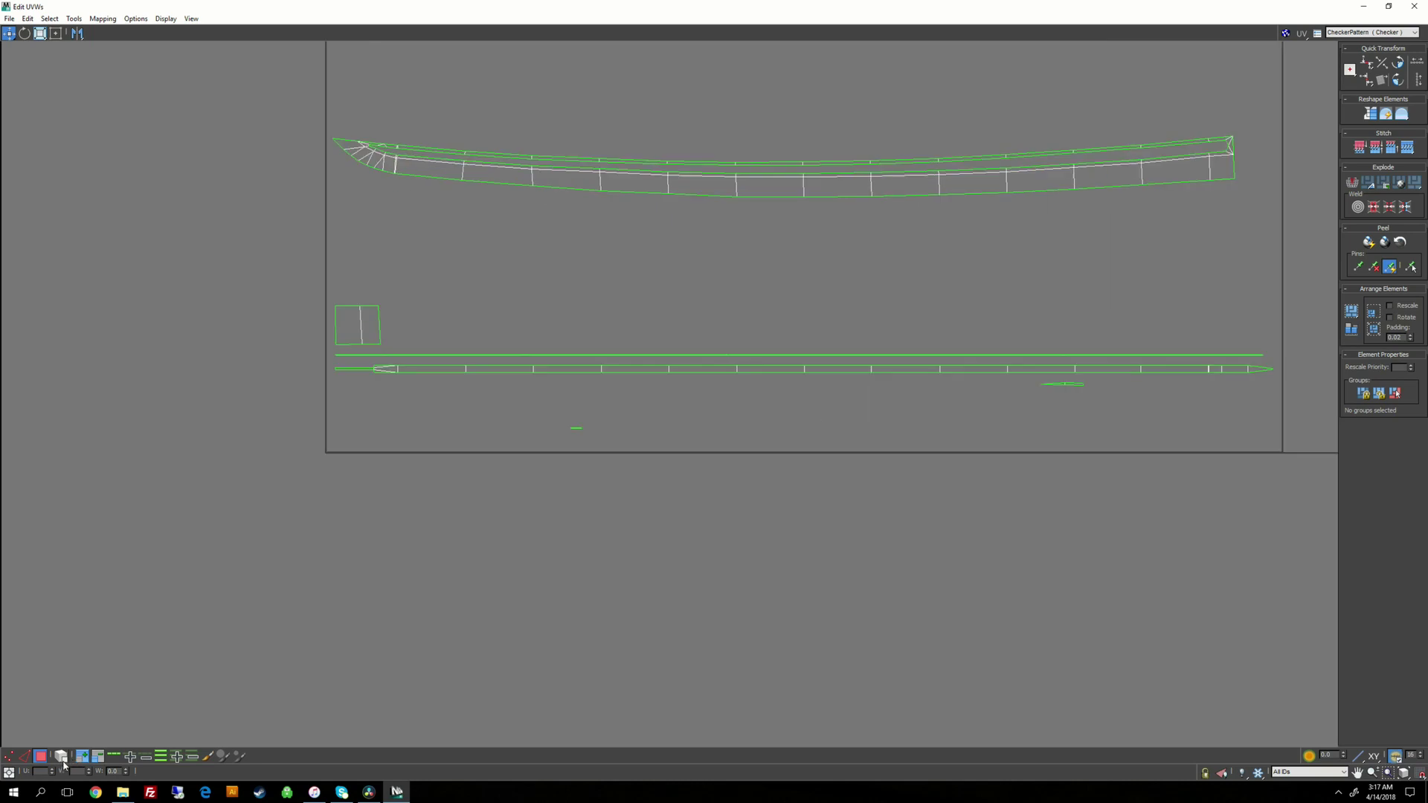
pyautogui.moveTo(767, 379); pyautogui.dragTo(727, 365)
pyautogui.click(61, 758)
pyautogui.click(829, 388)
pyautogui.moveTo(771, 362); pyautogui.dragTo(770, 362)
pyautogui.moveTo(803, 369); pyautogui.dragTo(805, 623)
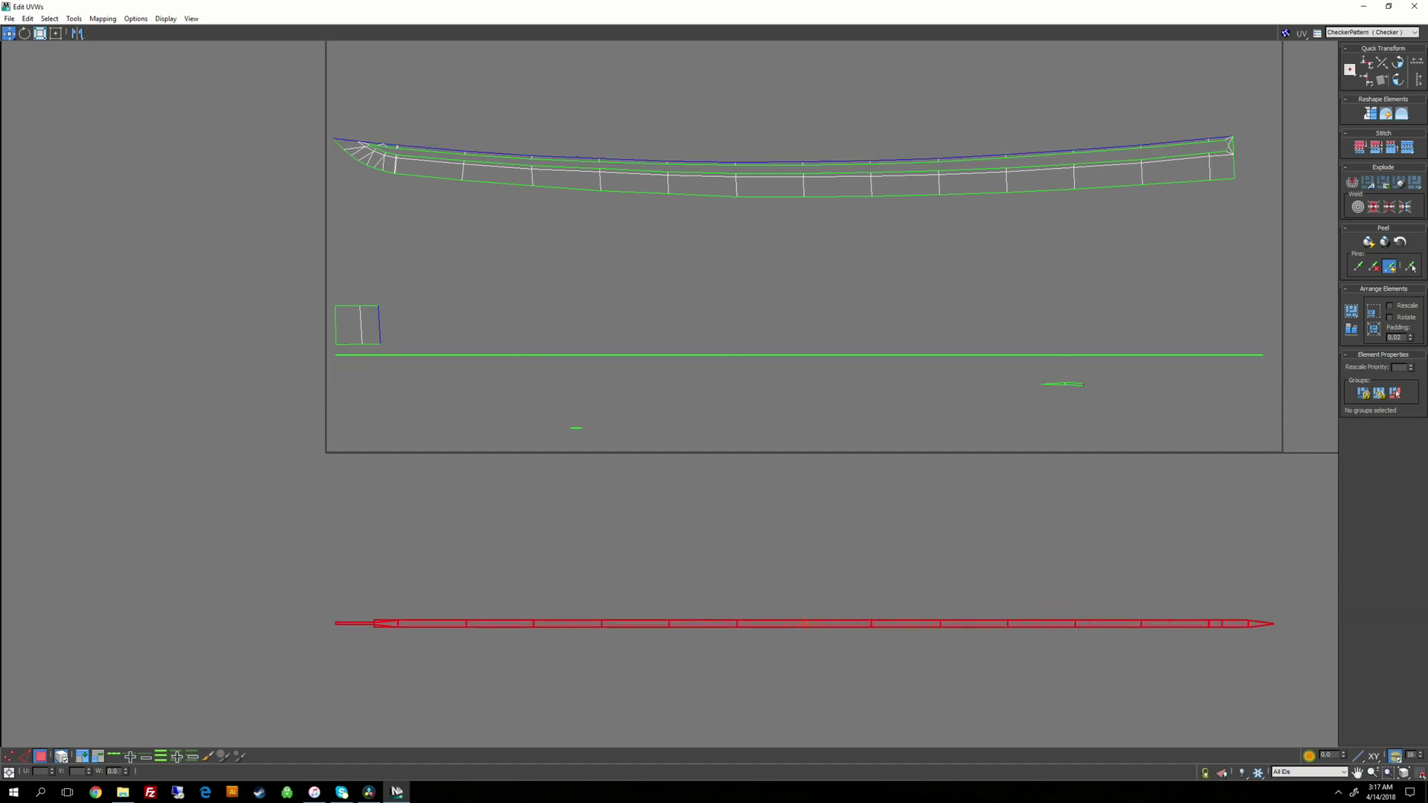
pyautogui.click(712, 535)
# Step: Select the right half of the spine strip's faces and move it directly below the left half, aligned lengthwise
pyautogui.moveTo(712, 536); pyautogui.dragTo(610, 331, button='middle')
pyautogui.moveTo(697, 412); pyautogui.dragTo(691, 411, button='middle')
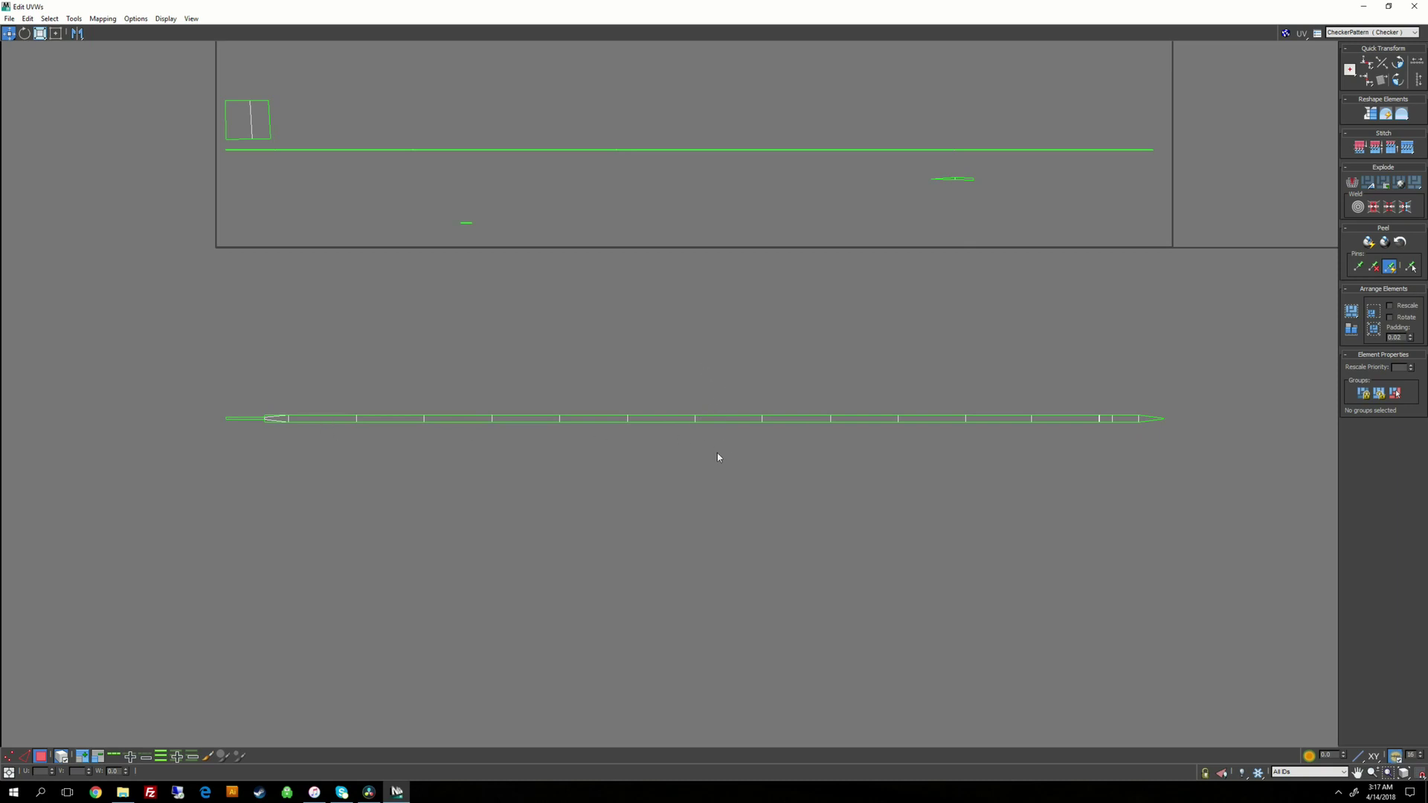
pyautogui.scroll(-2, 733, 417)
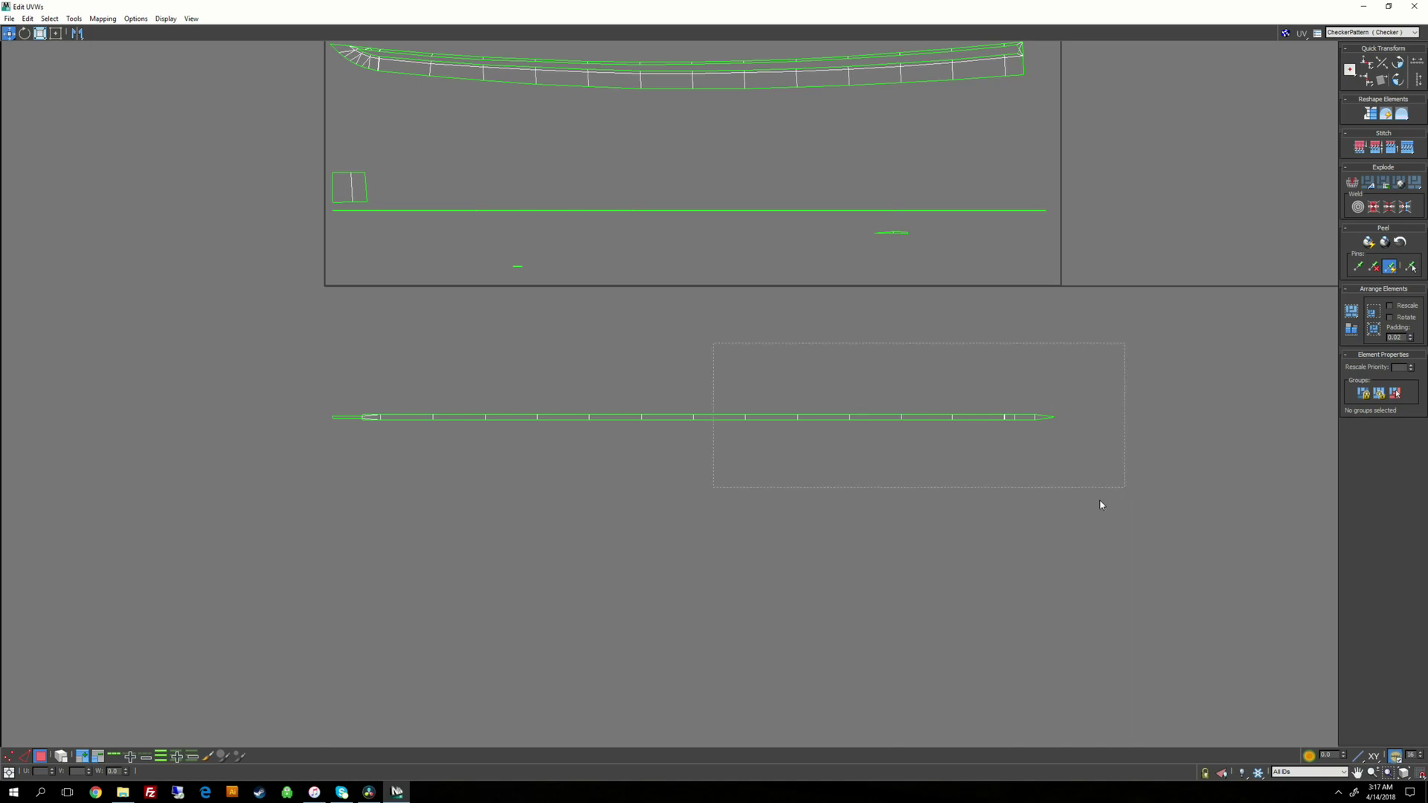
pyautogui.moveTo(1102, 505); pyautogui.dragTo(1103, 505)
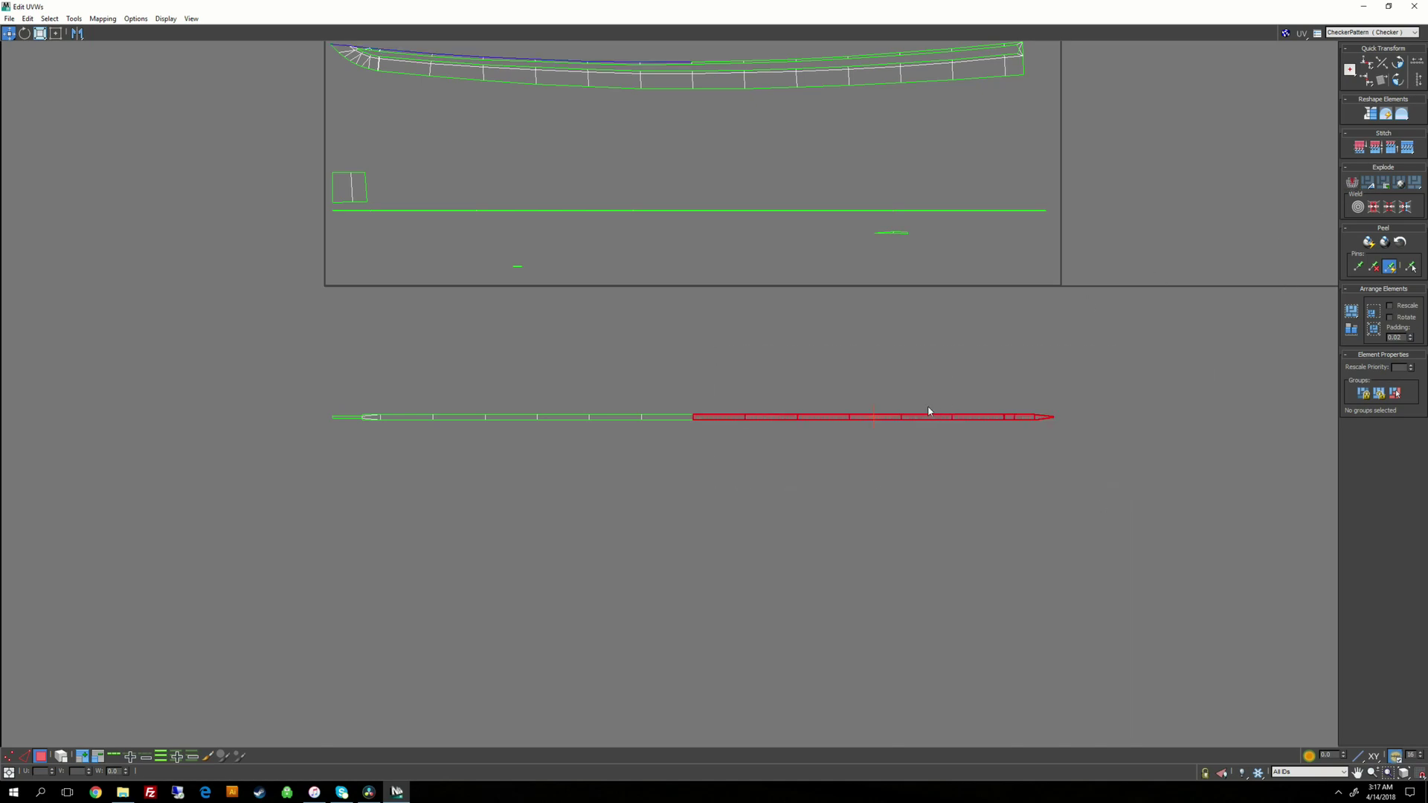
pyautogui.moveTo(928, 411); pyautogui.dragTo(567, 424)
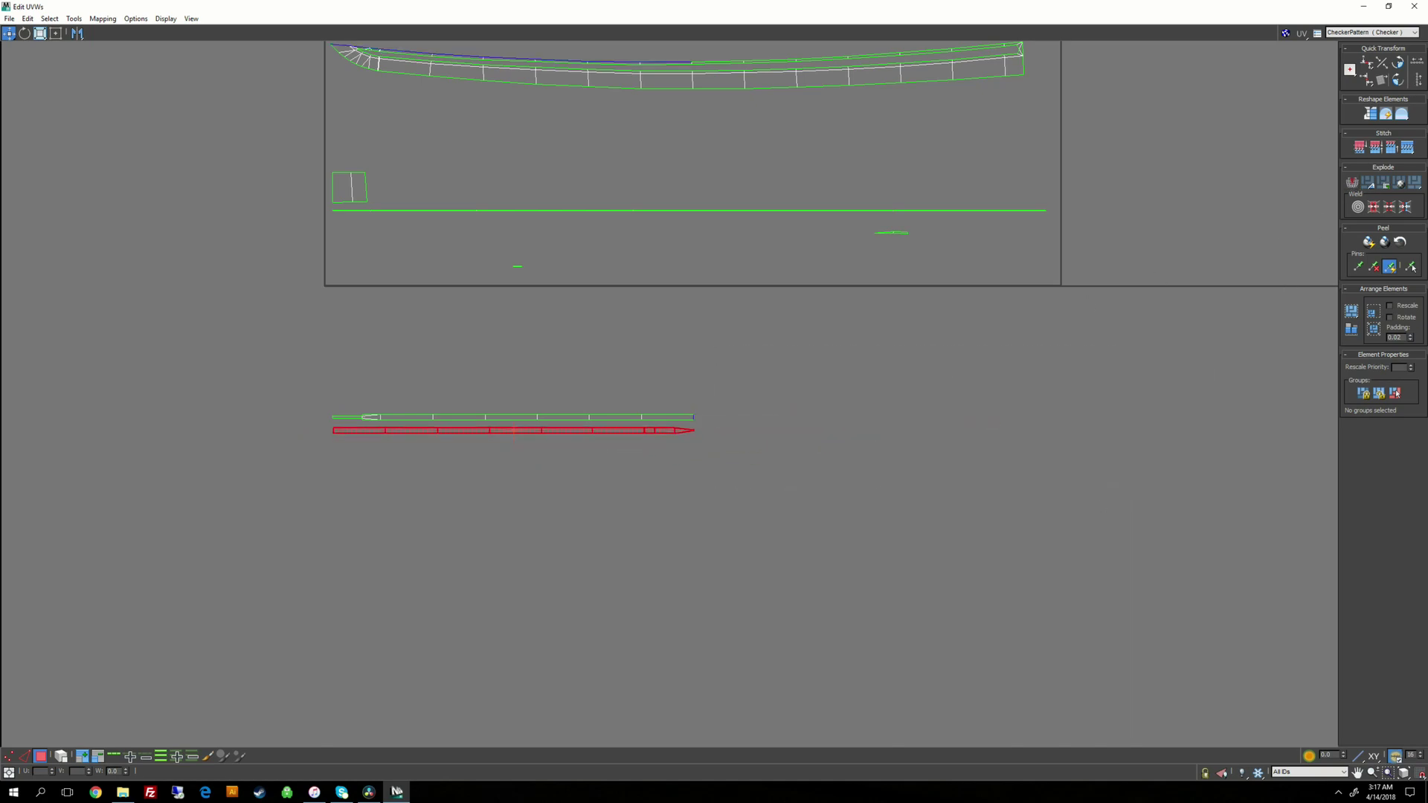
# Step: Move both halves of the spine strip further down to free up space below the UV square
pyautogui.moveTo(277, 360); pyautogui.dragTo(796, 536)
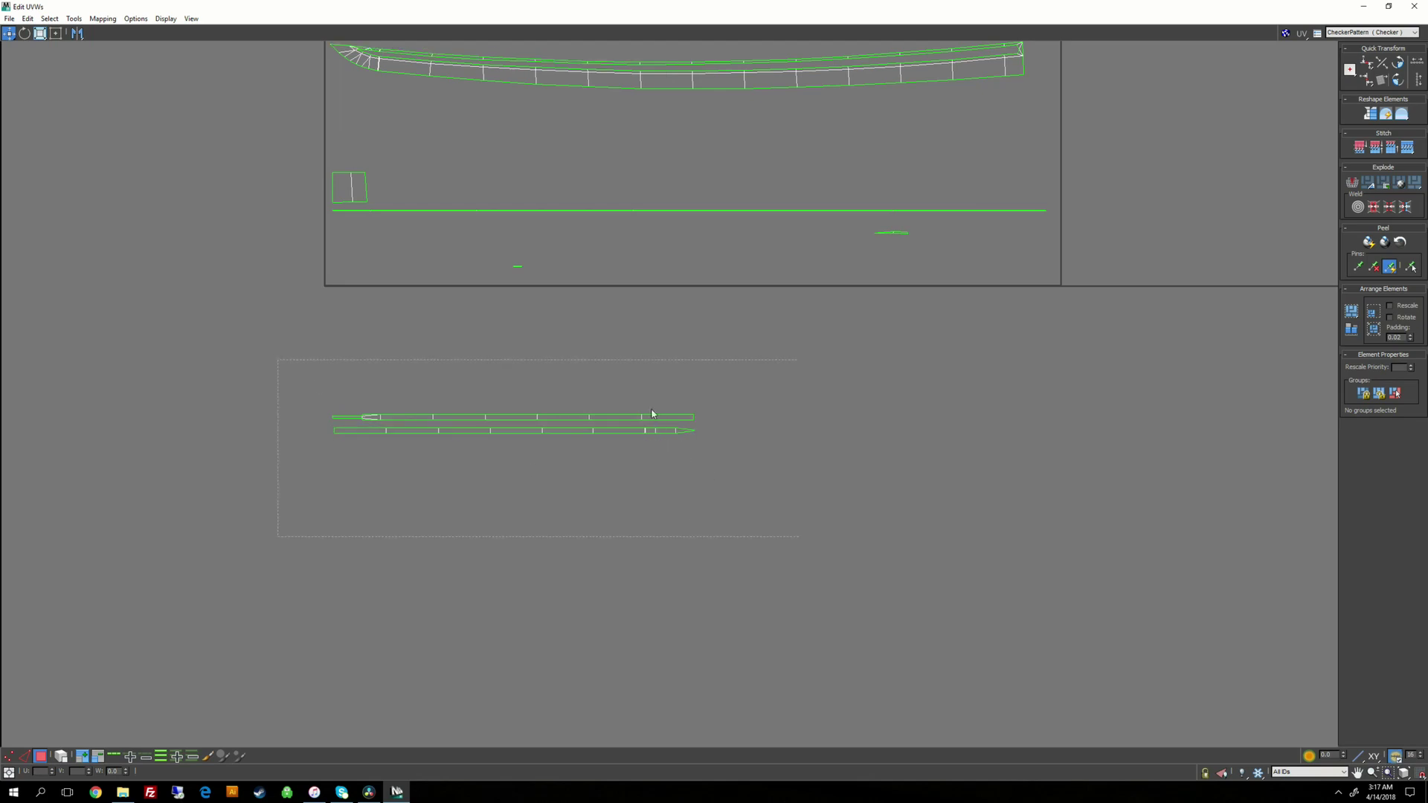
pyautogui.moveTo(653, 414); pyautogui.dragTo(662, 582)
pyautogui.click(728, 369)
# Step: Select the whole thin cutting-edge strip as an element, move it below the UV square and deselect it
pyautogui.moveTo(730, 288); pyautogui.dragTo(693, 361, button='middle')
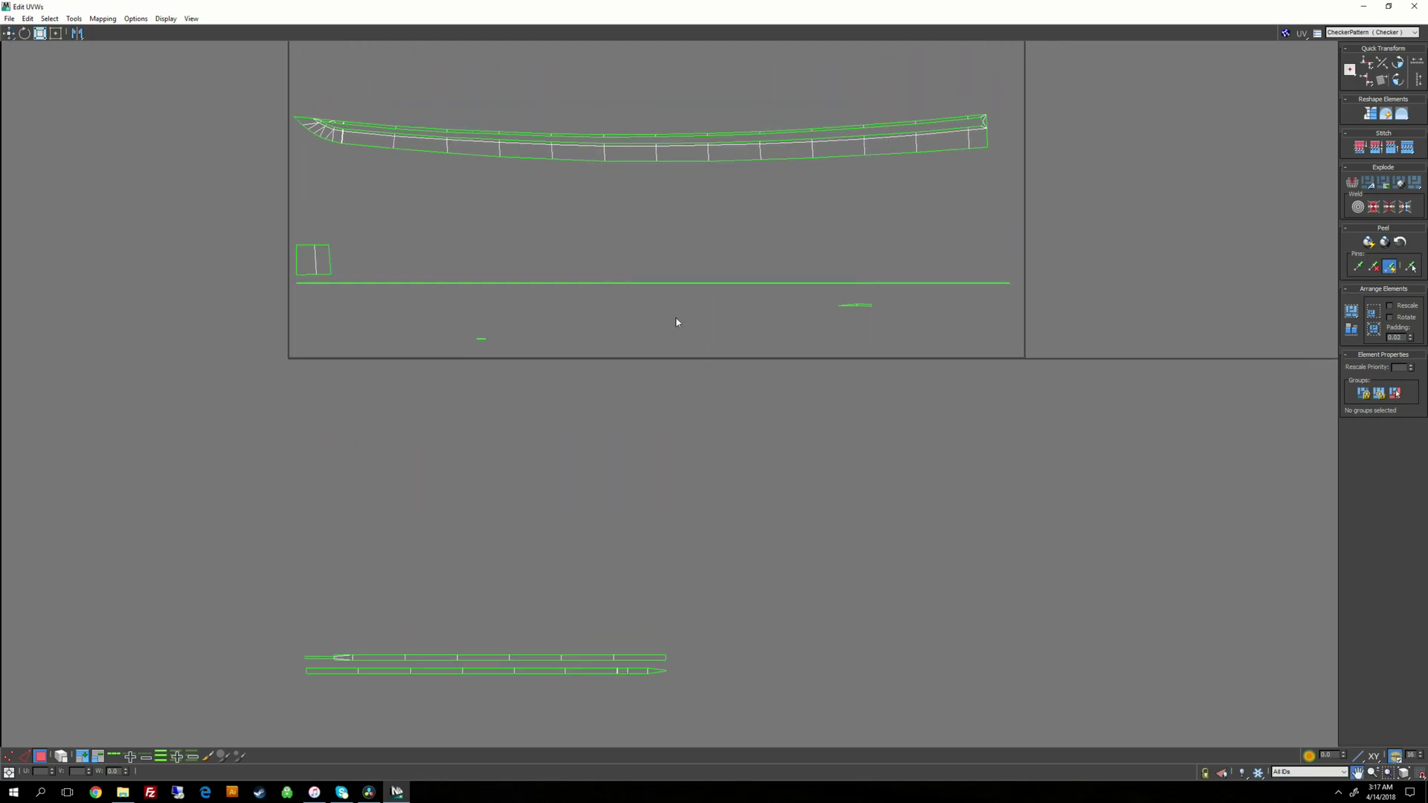
pyautogui.moveTo(597, 253); pyautogui.dragTo(661, 307)
pyautogui.moveTo(572, 238); pyautogui.dragTo(685, 311)
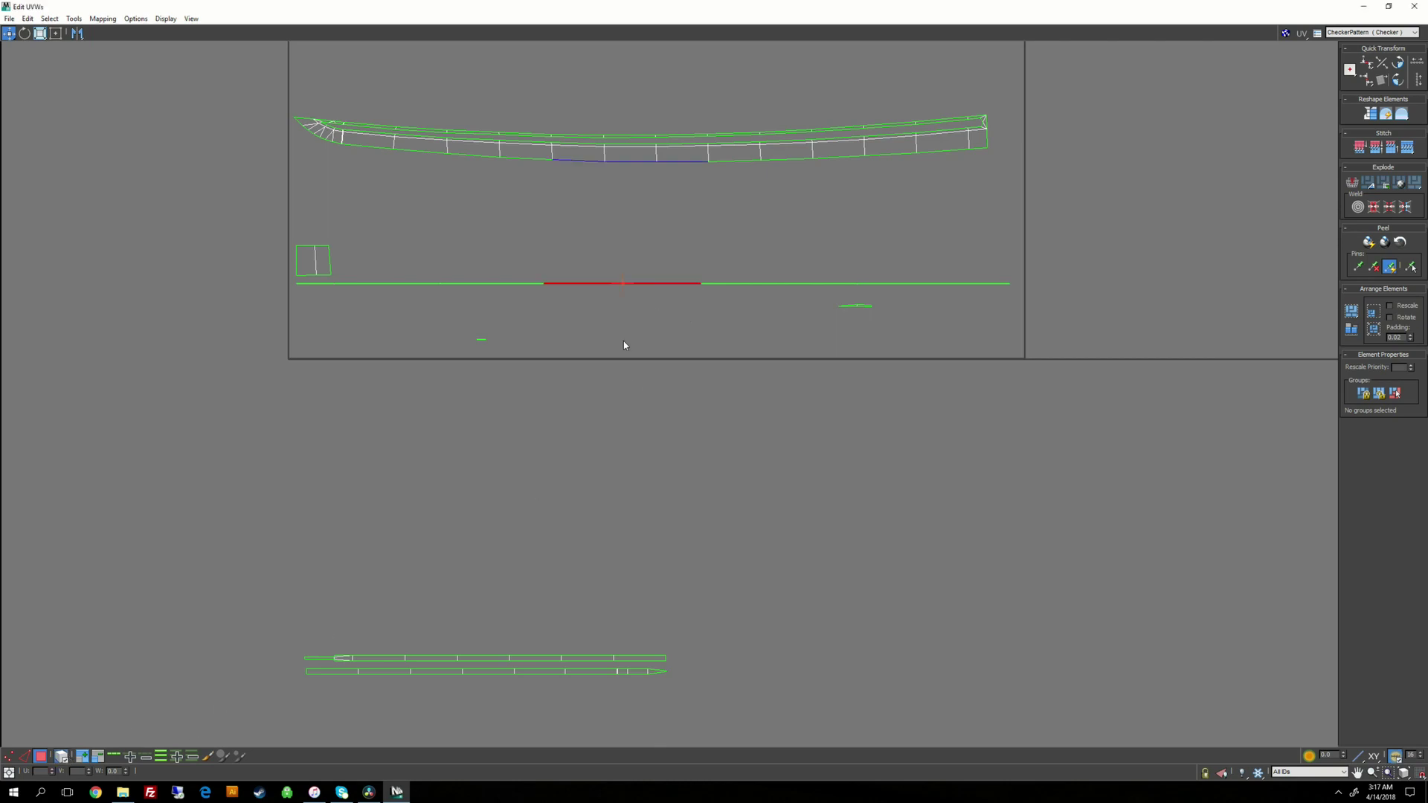
pyautogui.moveTo(559, 241); pyautogui.dragTo(665, 313)
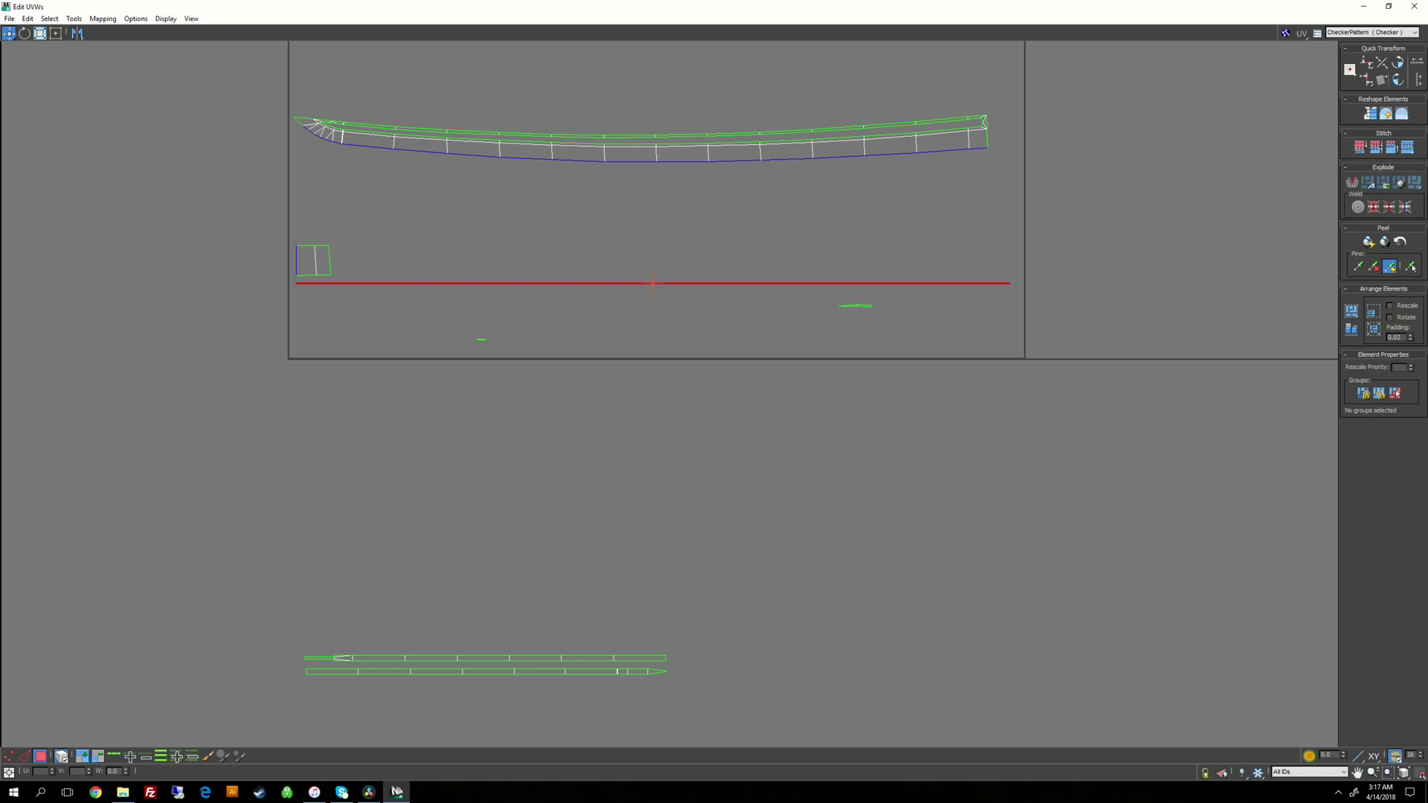
pyautogui.moveTo(655, 284); pyautogui.dragTo(643, 507)
pyautogui.click(136, 735)
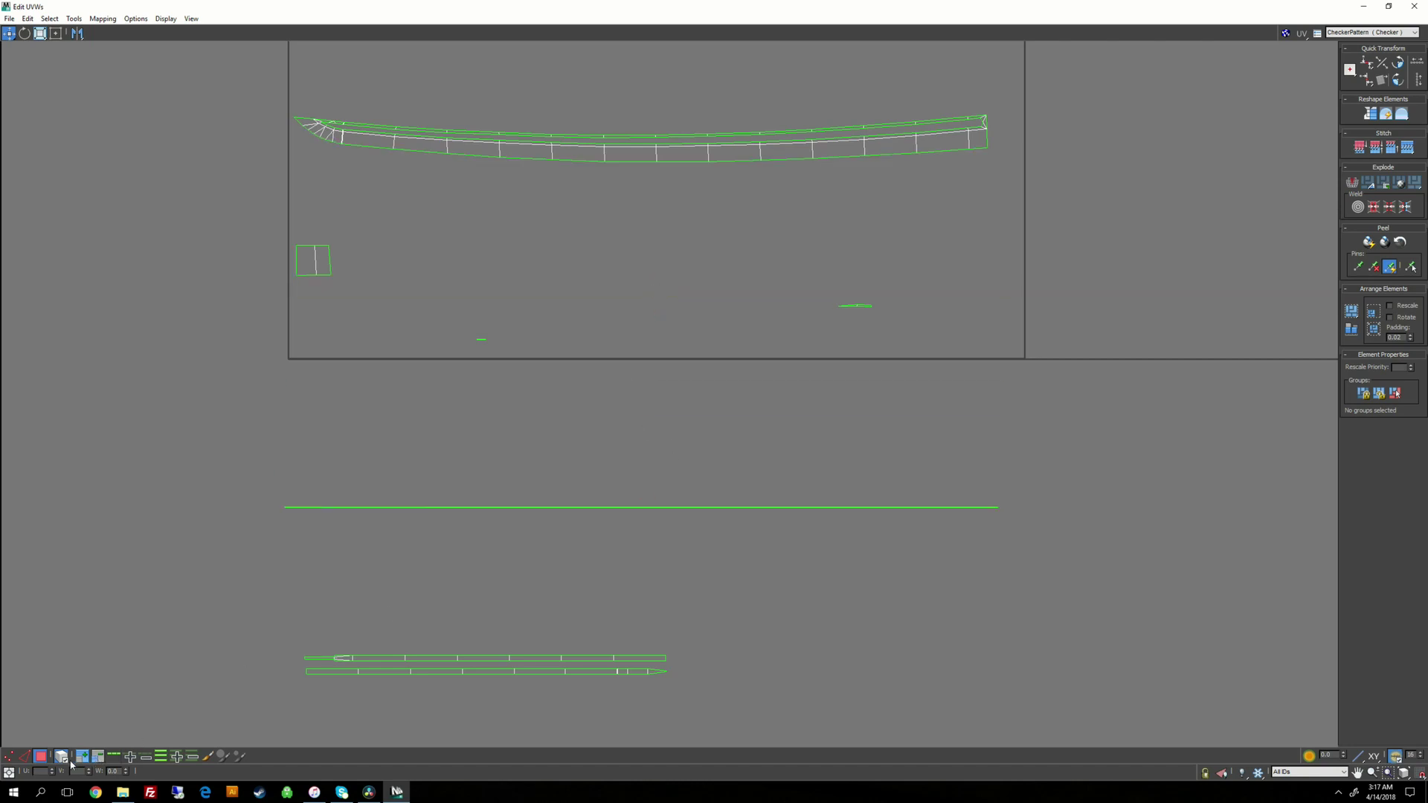
pyautogui.click(64, 757)
pyautogui.moveTo(241, 453); pyautogui.dragTo(341, 516)
pyautogui.moveTo(450, 552); pyautogui.dragTo(452, 551)
pyautogui.moveTo(528, 458); pyautogui.dragTo(553, 521)
pyautogui.moveTo(580, 468); pyautogui.dragTo(580, 468)
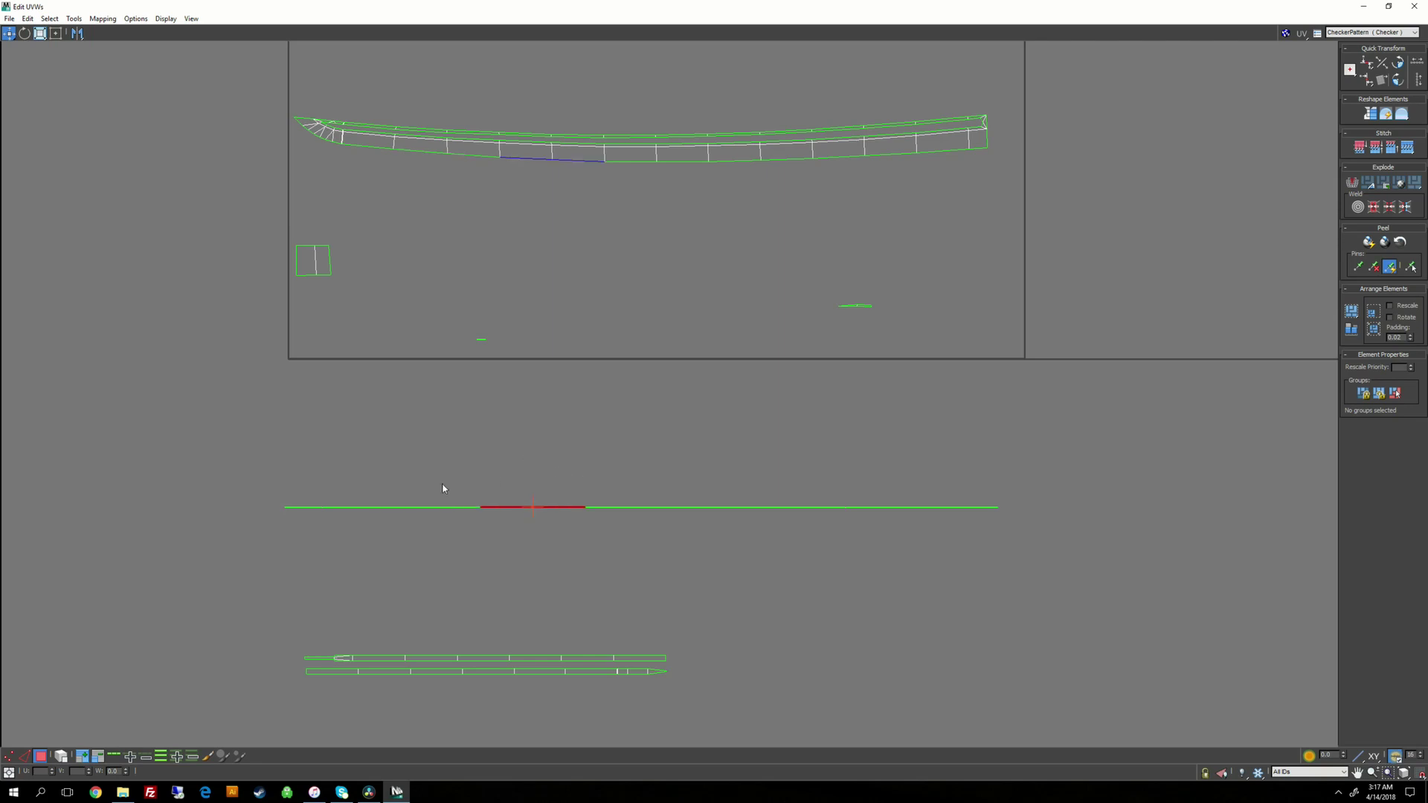
pyautogui.click(142, 646)
pyautogui.click(63, 757)
pyautogui.moveTo(223, 478); pyautogui.dragTo(341, 514)
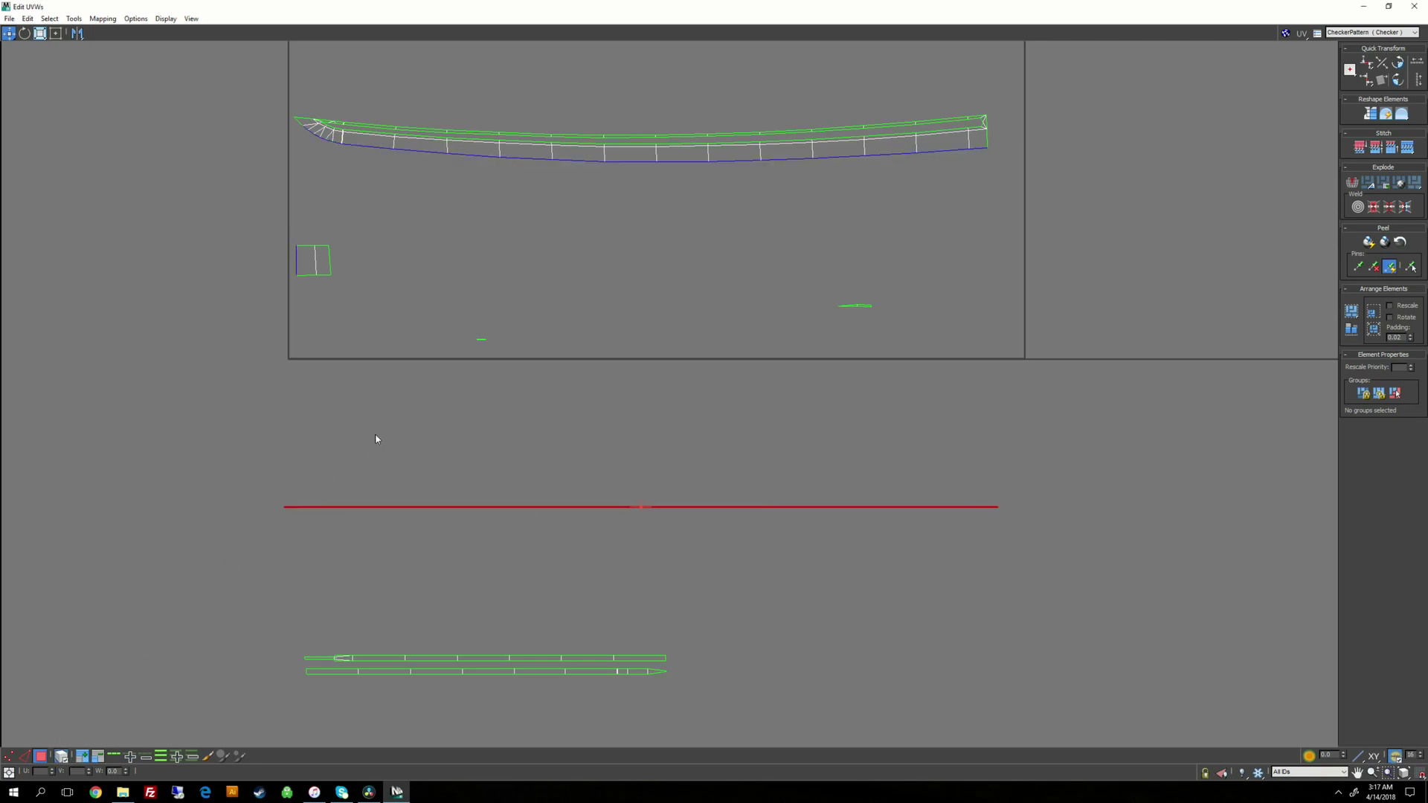
pyautogui.click(107, 738)
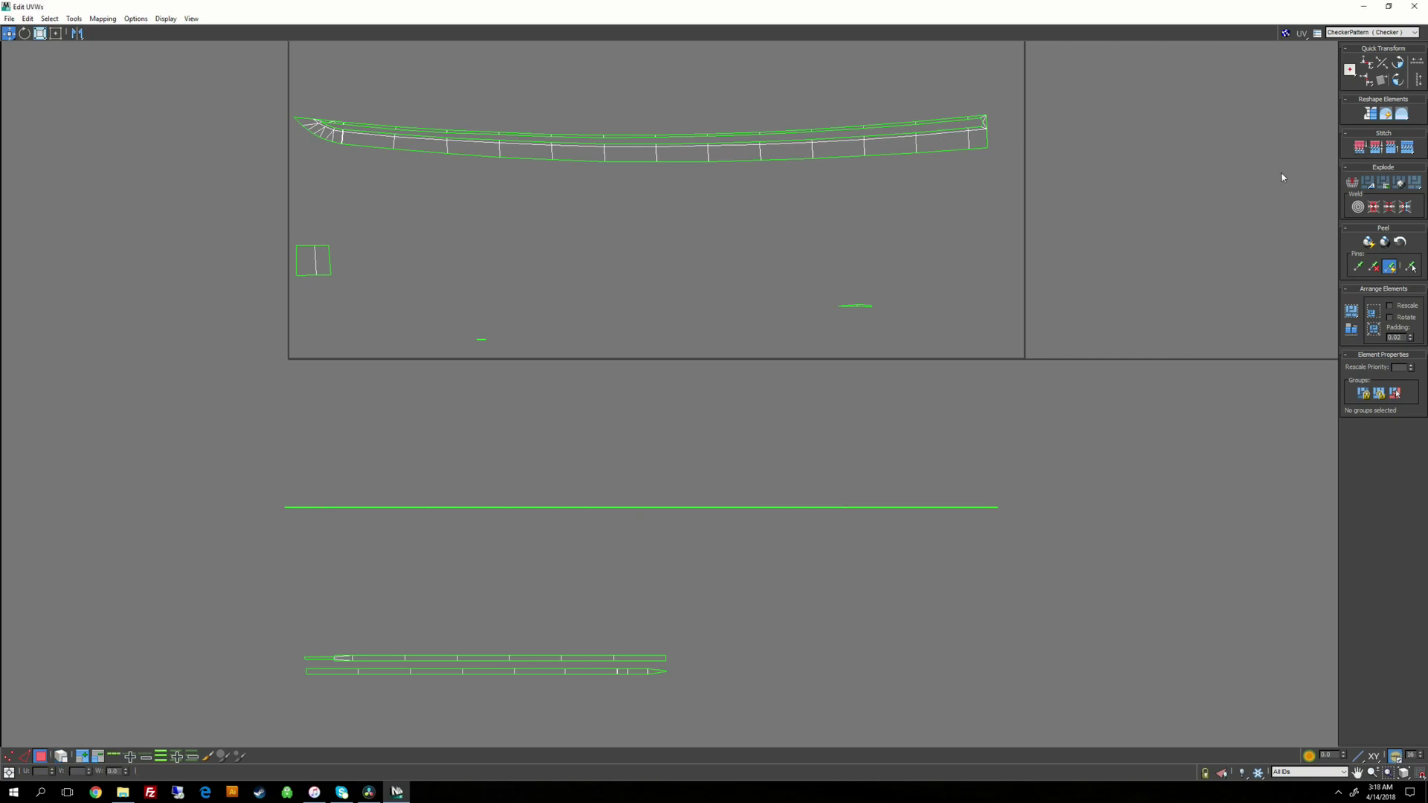
# Step: Select the right half of the cutting-edge strip's faces and move it just below the left half using the Freeform tool
pyautogui.rightClick(759, 478)
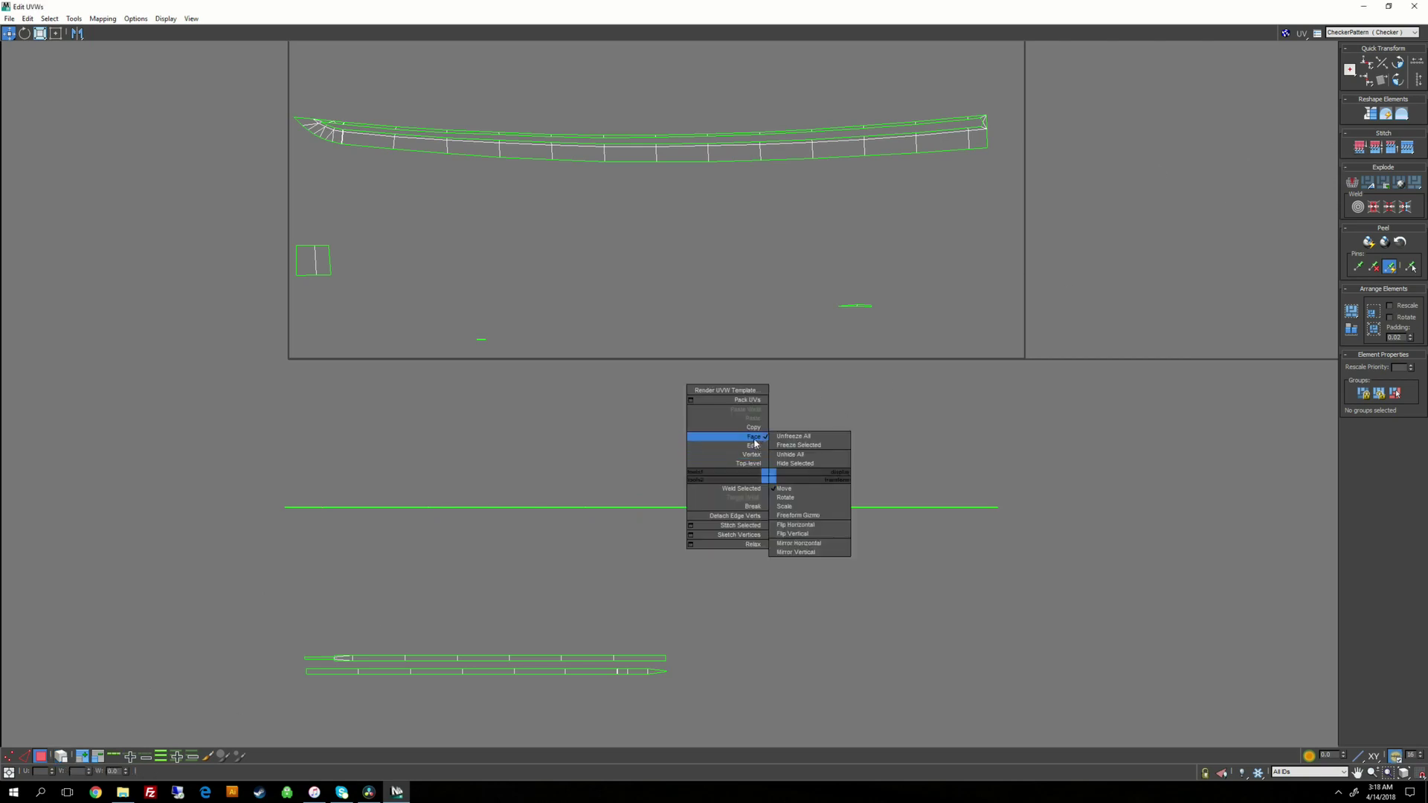
pyautogui.moveTo(1095, 442); pyautogui.dragTo(637, 552)
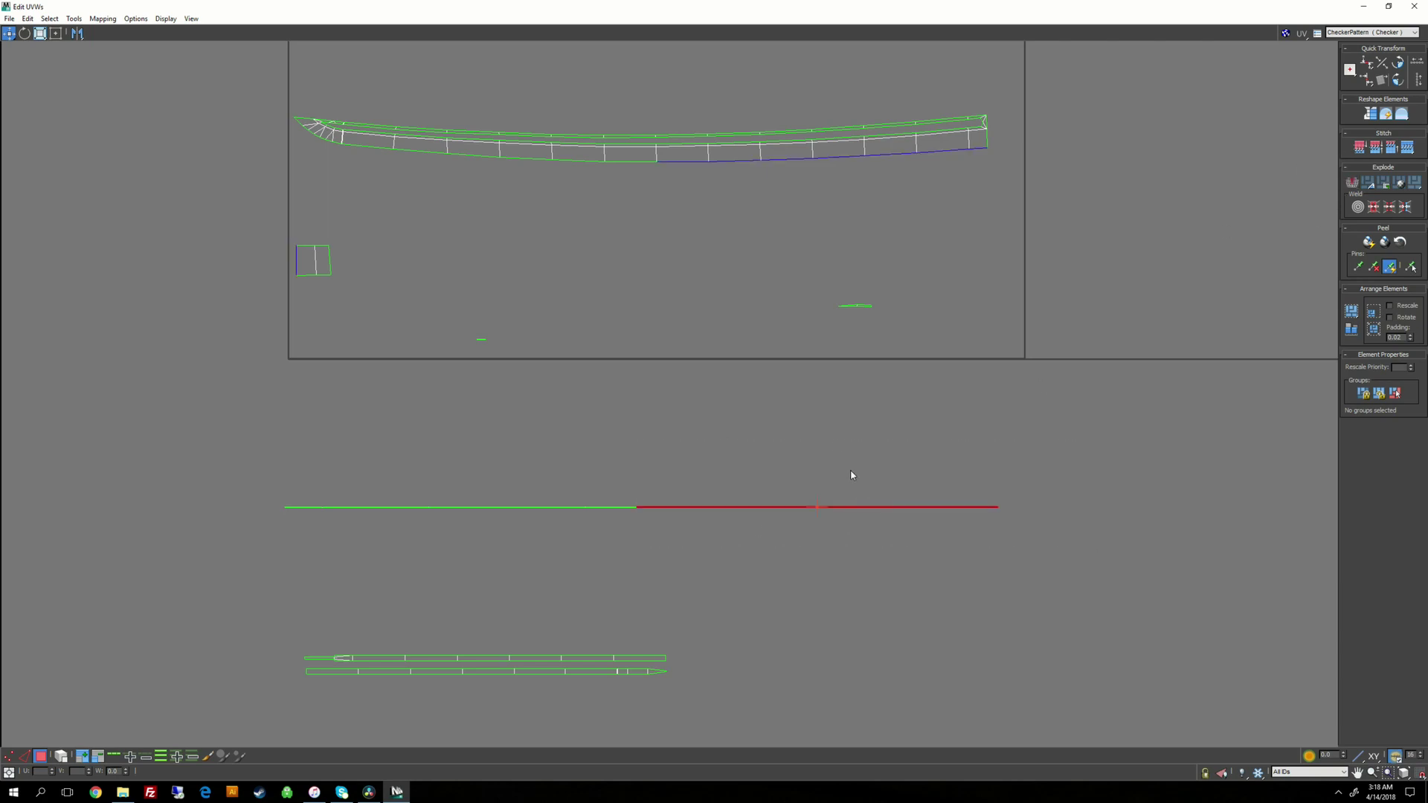
pyautogui.click(55, 34)
pyautogui.moveTo(845, 510); pyautogui.dragTo(494, 519)
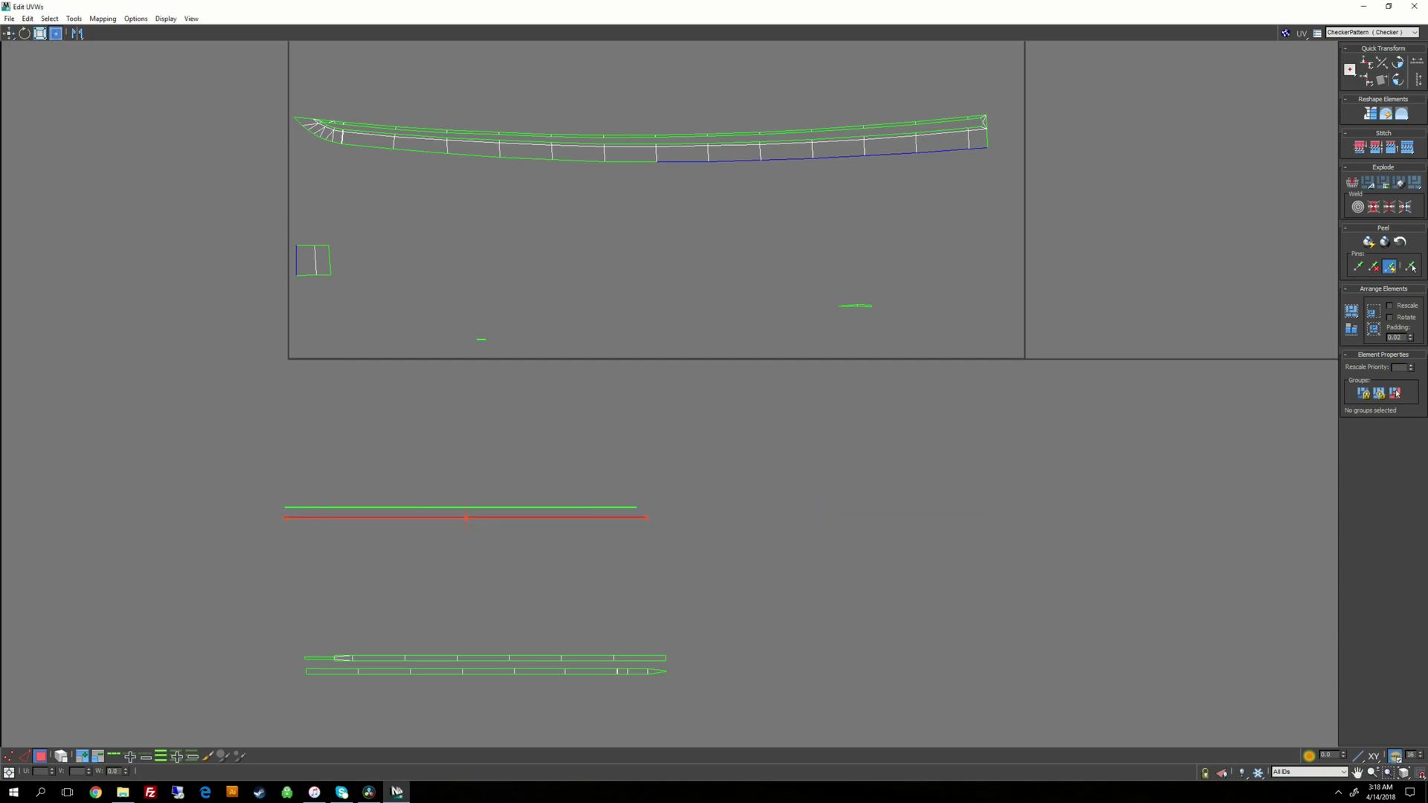
# Step: Move both cutting-edge strip halves down to just above the spine strips, and place the tiny tip island beside their left end
pyautogui.moveTo(223, 456); pyautogui.dragTo(489, 627)
pyautogui.click(415, 328)
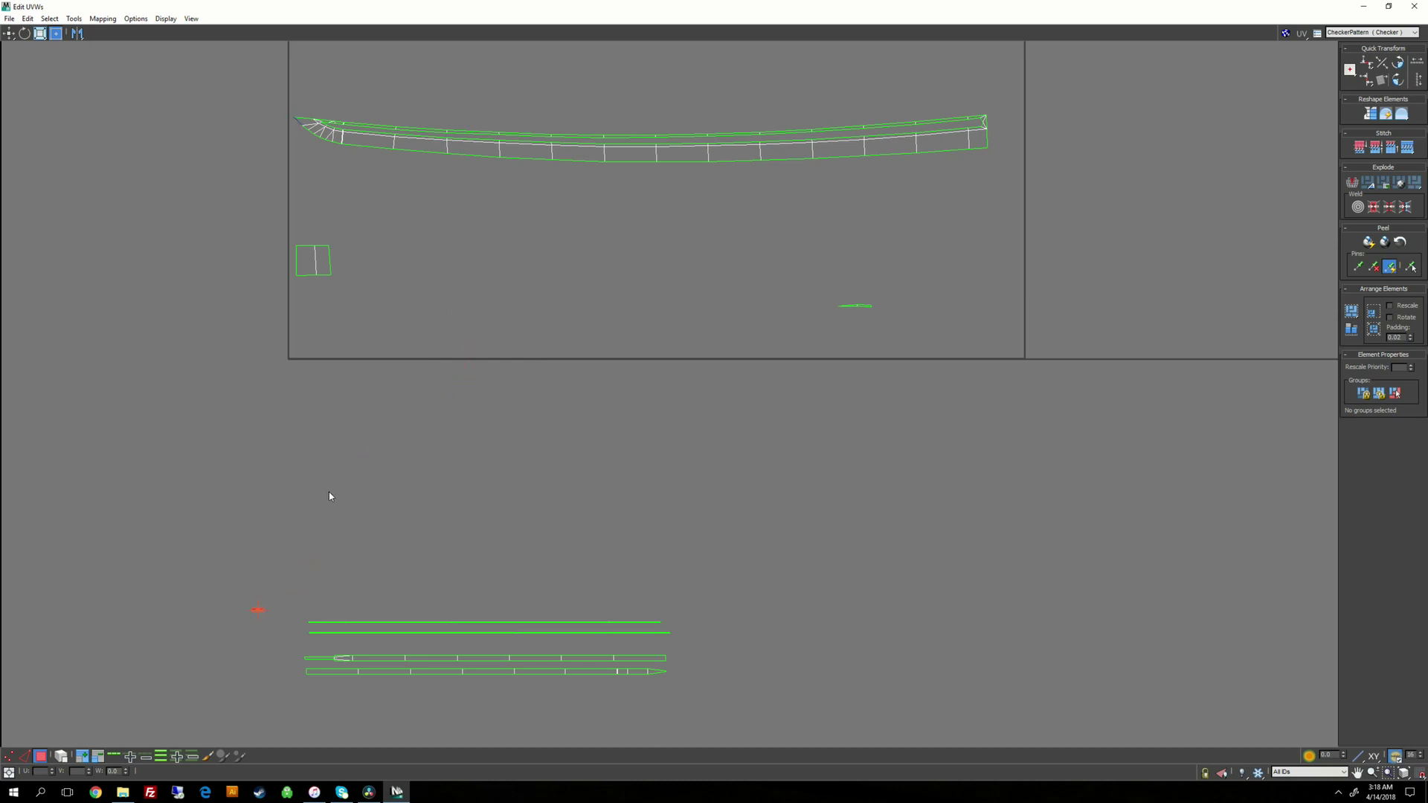
# Step: Select the short left end edge of the upper cutting-edge strip and stitch the tiny tip island onto it
pyautogui.moveTo(369, 482); pyautogui.dragTo(648, 303, button='middle')
pyautogui.scroll(5, 632, 311)
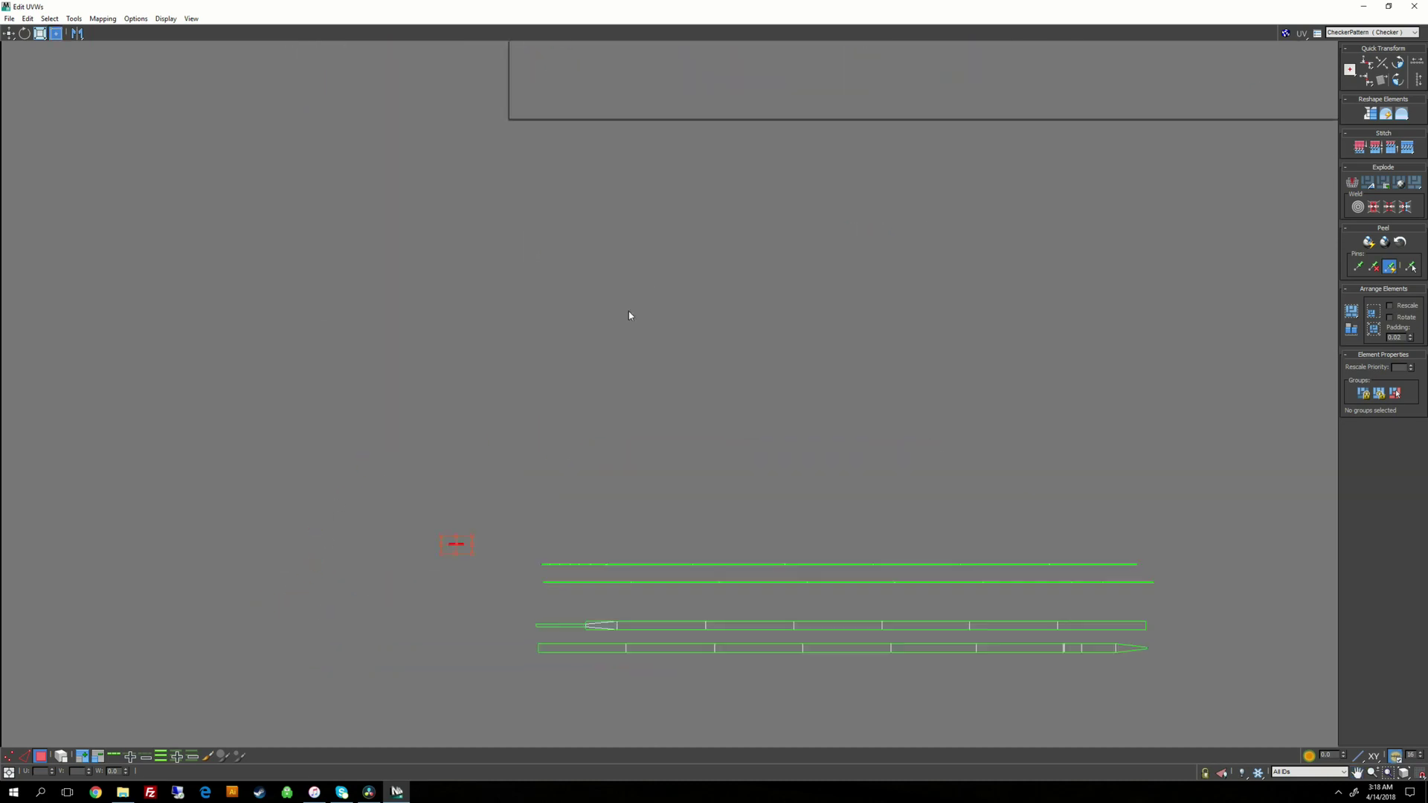
pyautogui.moveTo(539, 513); pyautogui.dragTo(673, 183, button='middle')
pyautogui.scroll(3, 673, 182)
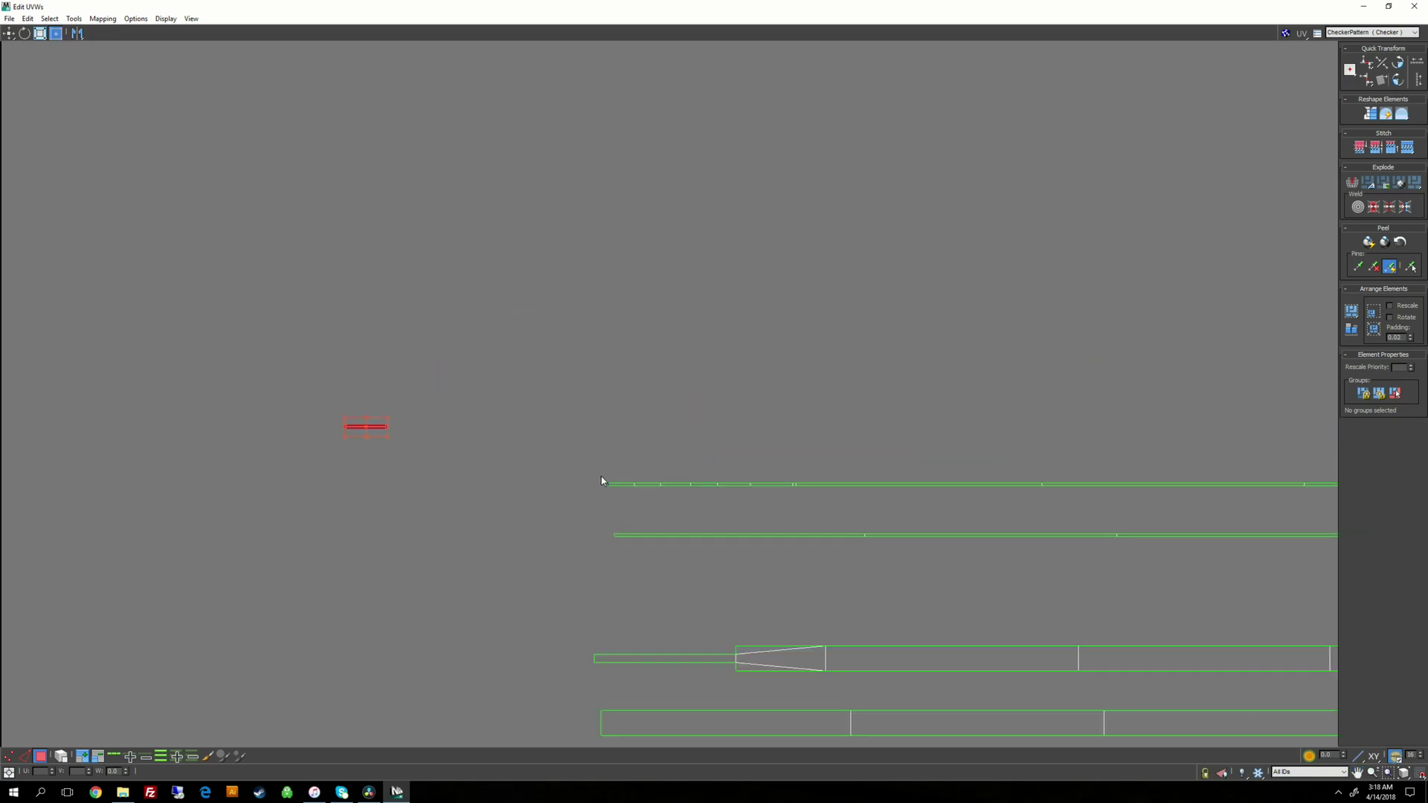
pyautogui.scroll(3, 601, 488)
pyautogui.rightClick(636, 432)
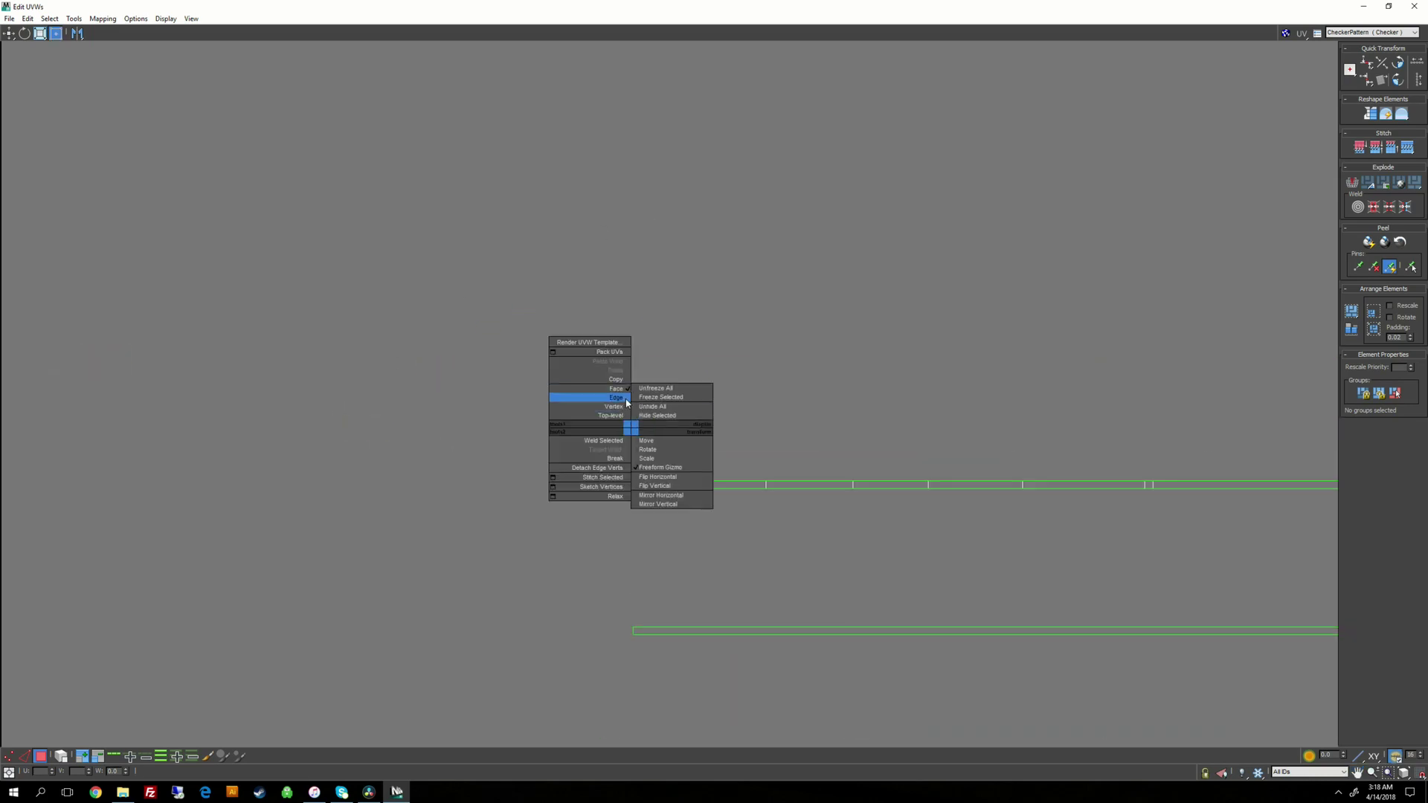
pyautogui.click(613, 403)
pyautogui.click(616, 484)
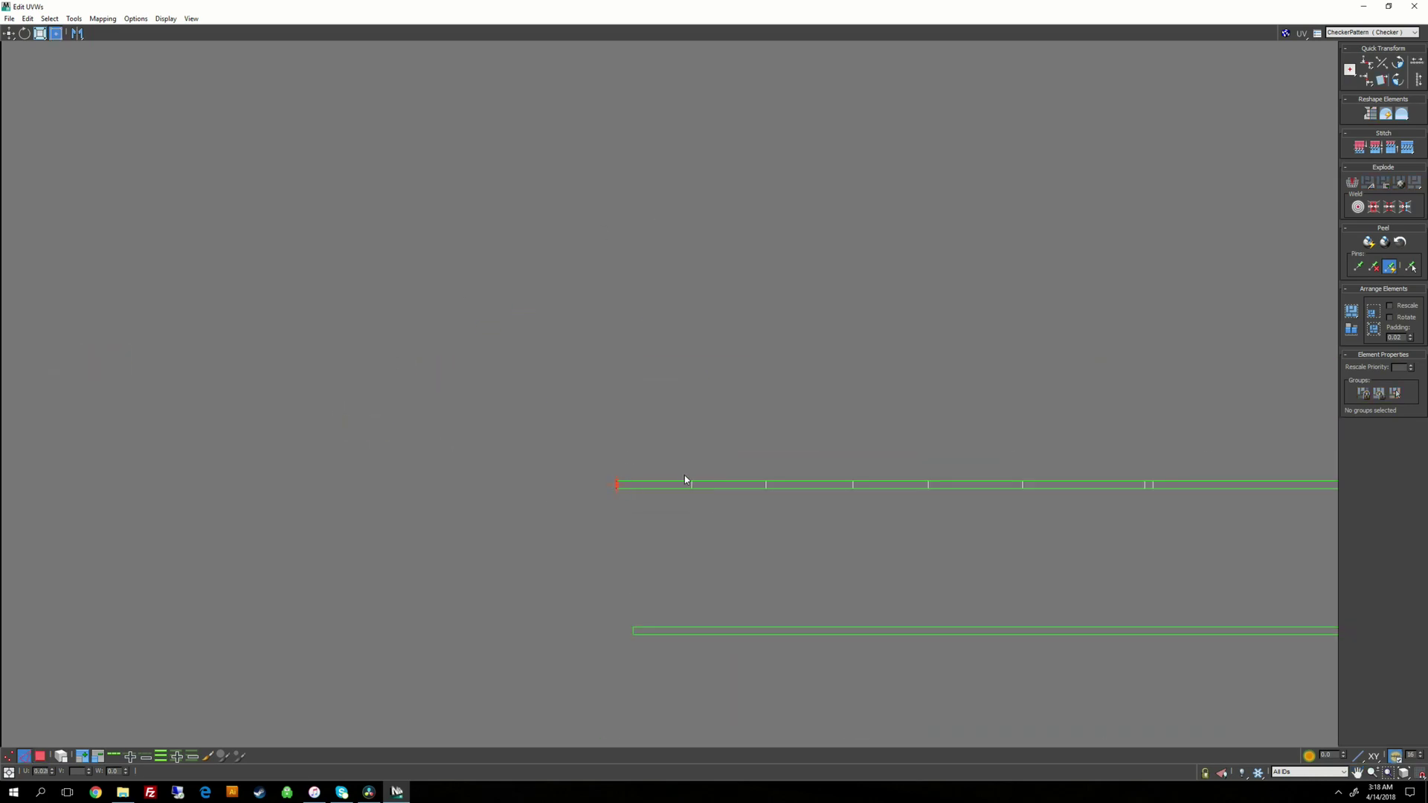
pyautogui.press('Return')
pyautogui.scroll(-5, 696, 428)
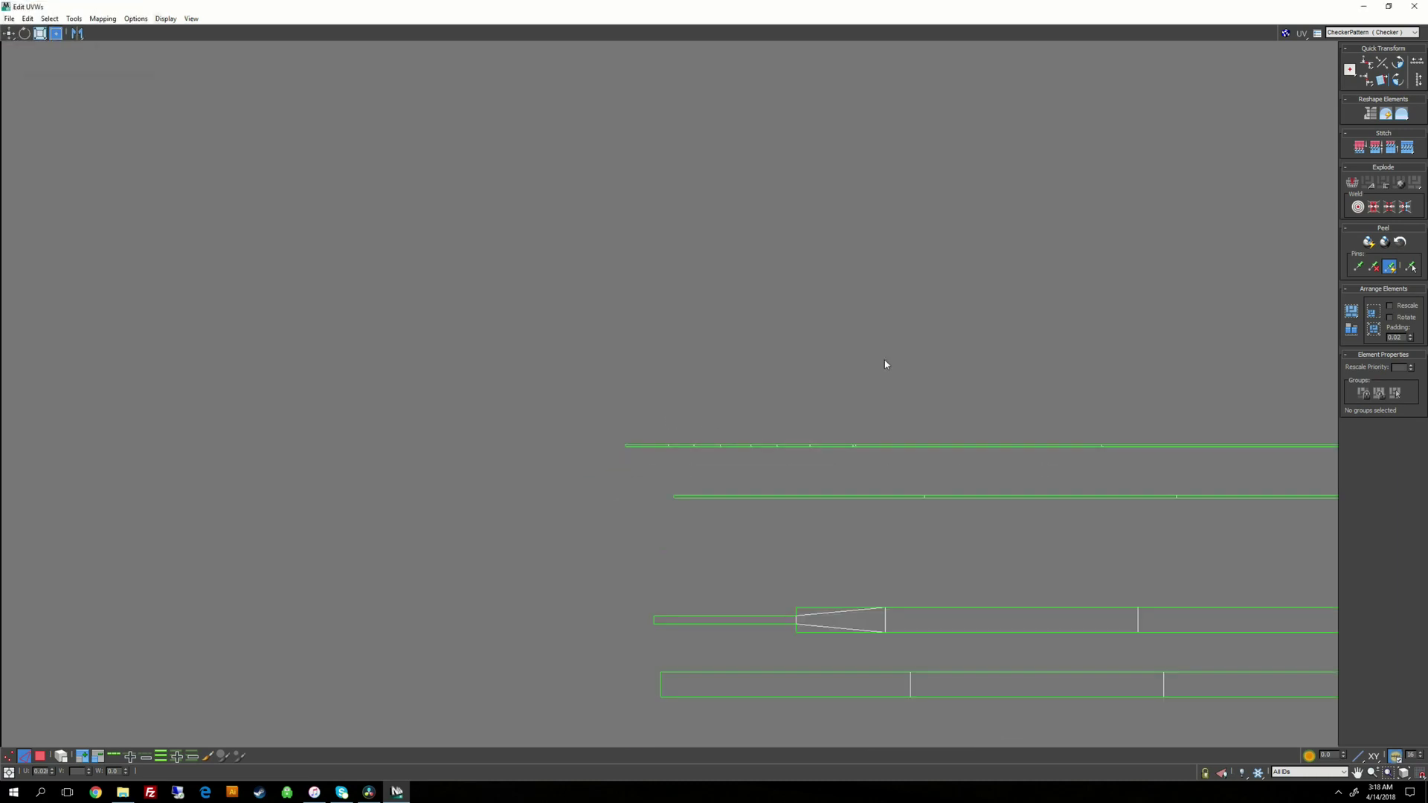
# Step: Select the small sliver island near the lower edge of the UV square
pyautogui.moveTo(811, 356); pyautogui.dragTo(881, 88, button='middle')
pyautogui.scroll(-3, 880, 88)
pyautogui.scroll(-2, 1108, 119)
pyautogui.moveTo(1108, 119); pyautogui.dragTo(613, 435, button='middle')
pyautogui.scroll(-2, 747, 280)
pyautogui.moveTo(787, 238); pyautogui.dragTo(888, 317)
pyautogui.scroll(5, 888, 317)
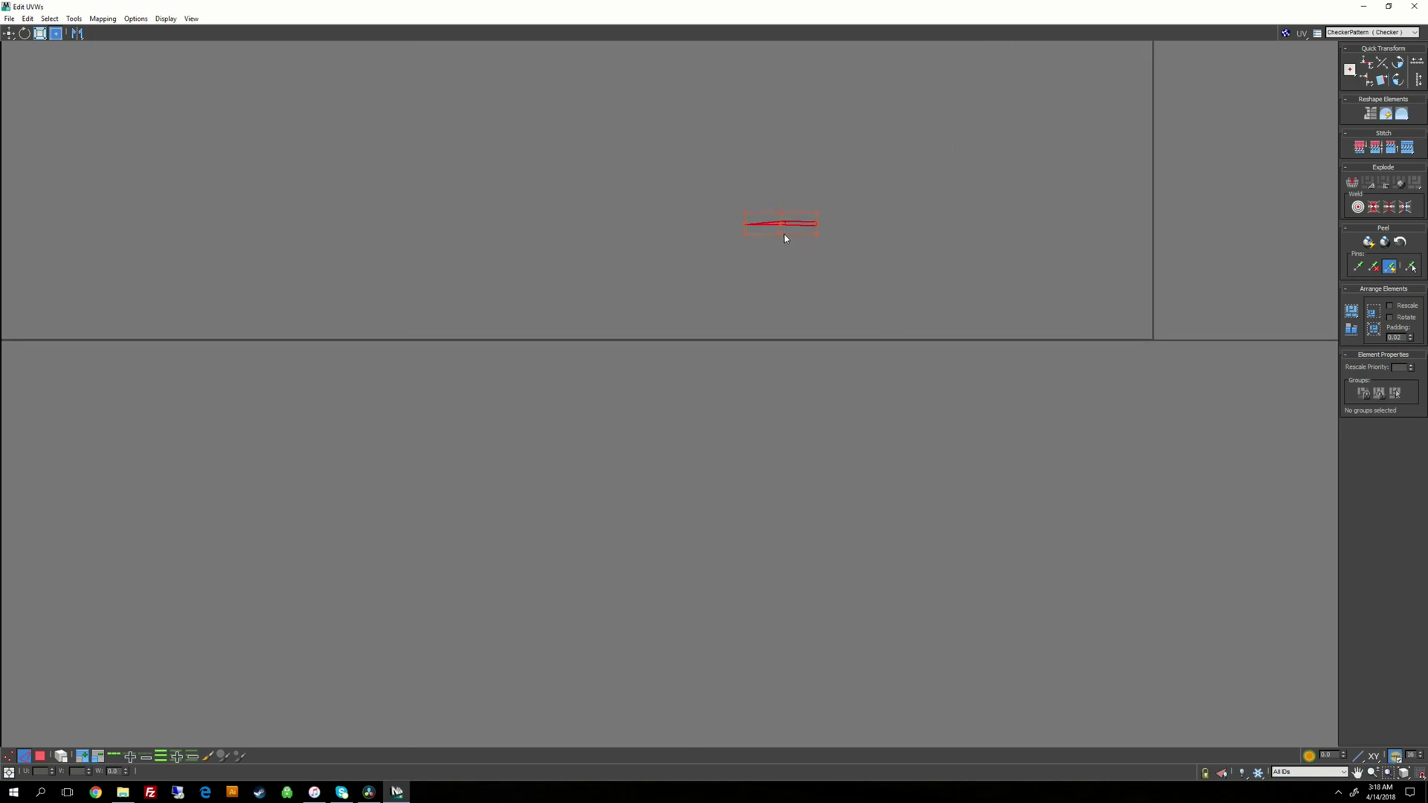
pyautogui.click(772, 221)
pyautogui.moveTo(669, 182); pyautogui.dragTo(831, 240)
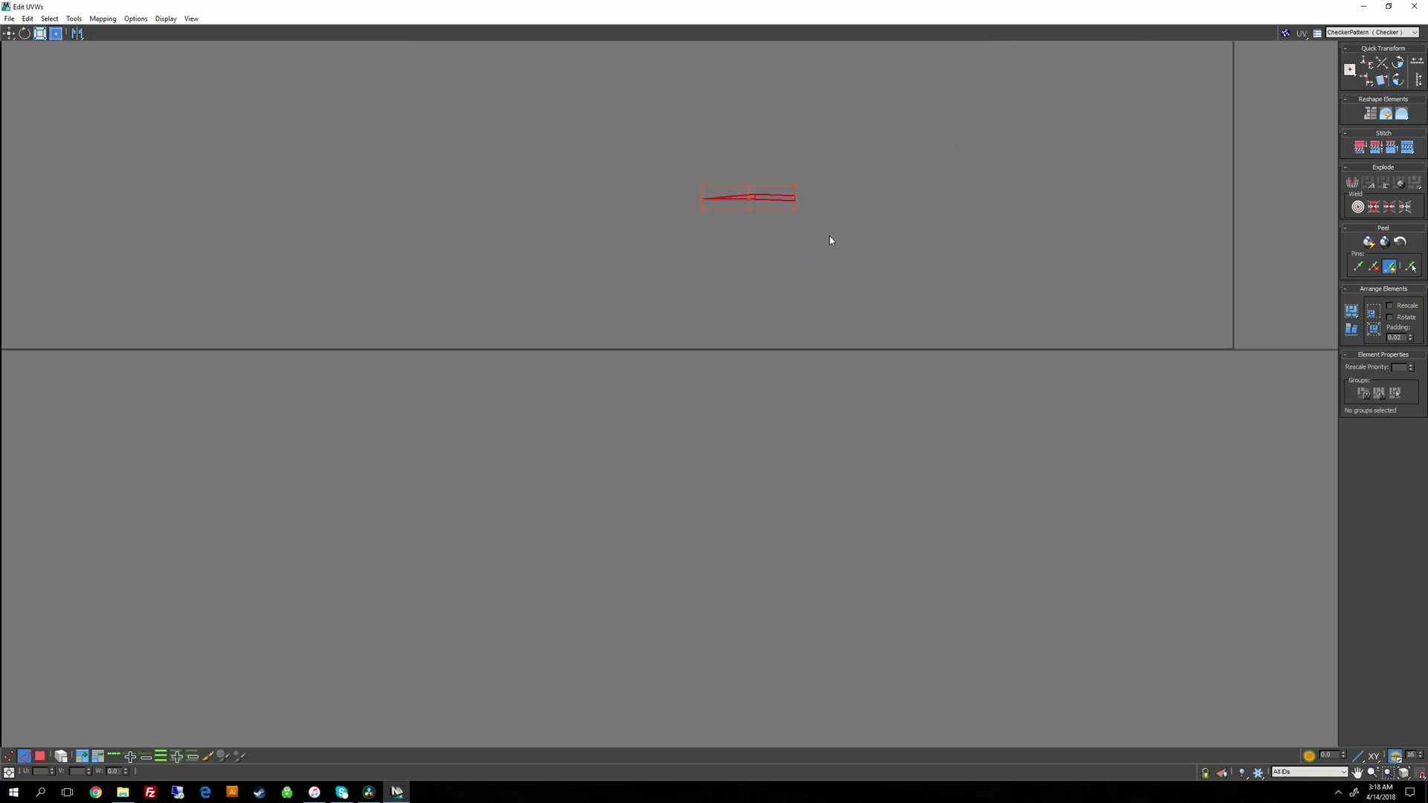
# Step: Restore the UV editor to a floating window, place it over the middle of the blade and frame the blade's base in the viewport
pyautogui.click(1388, 6)
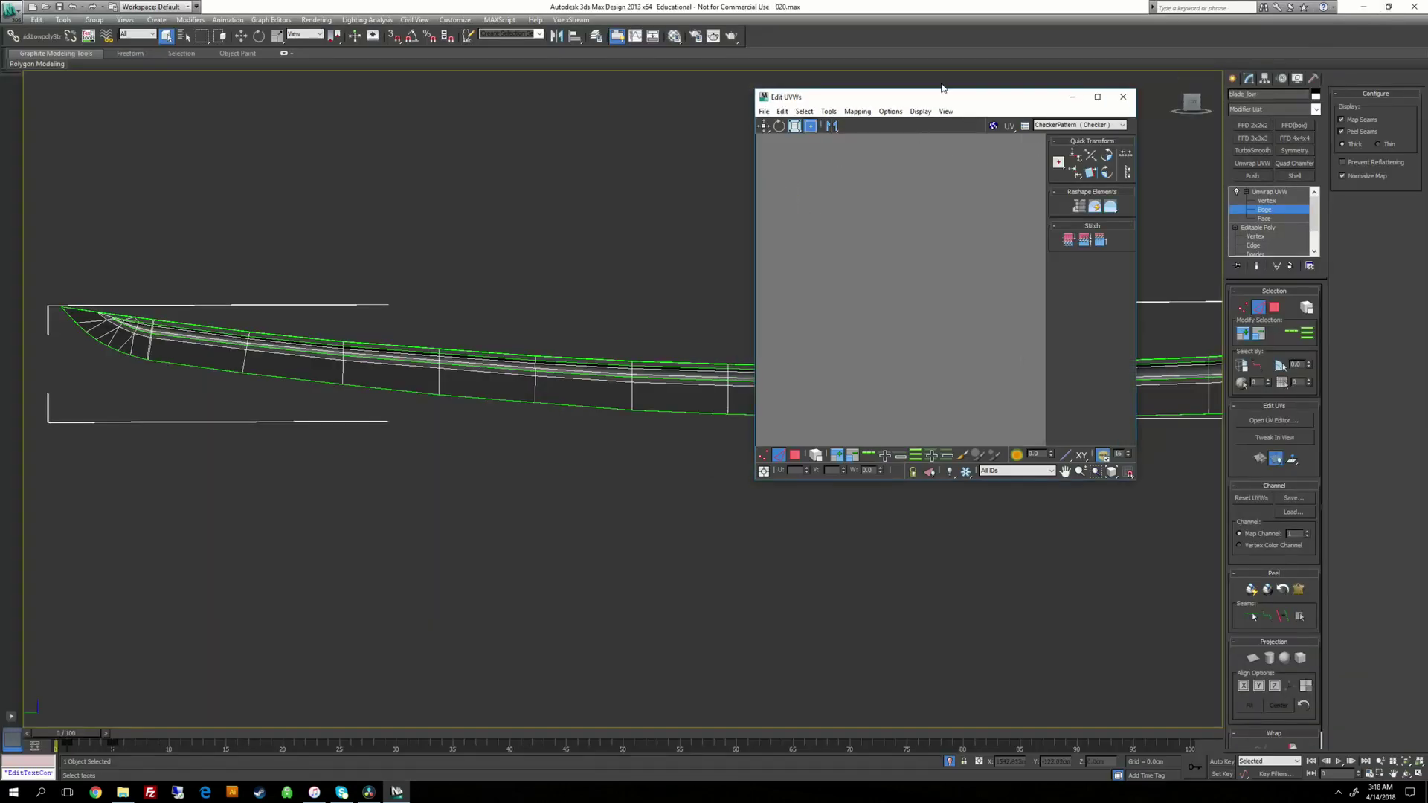
pyautogui.moveTo(911, 100); pyautogui.dragTo(461, 140)
pyautogui.moveTo(1116, 417); pyautogui.dragTo(933, 354, button='middle')
pyautogui.moveTo(933, 353); pyautogui.dragTo(562, 372, button='middle')
pyautogui.scroll(5, 826, 368)
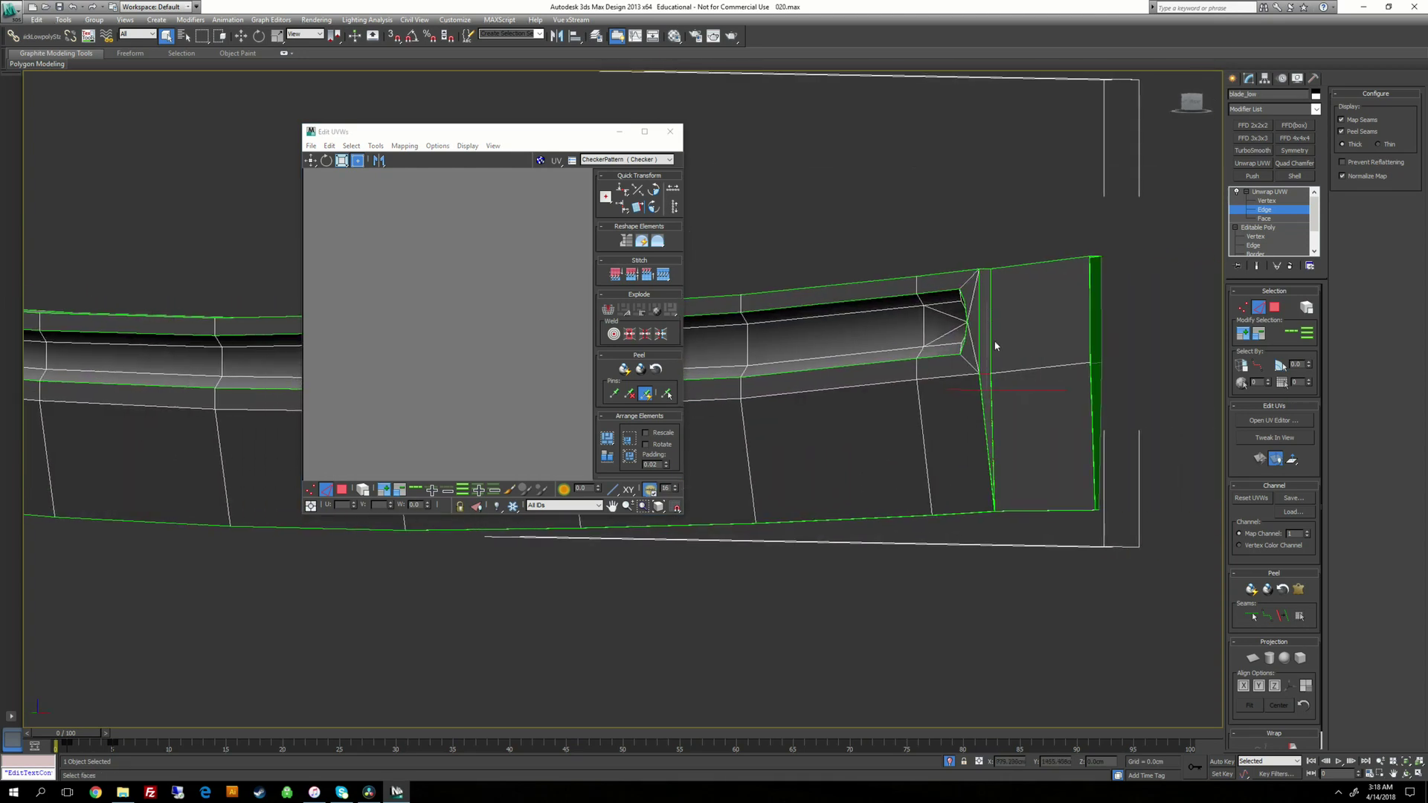
# Step: Deselect the sliver island and open the floating UV script toolbar, placing it beside the UV editor
pyautogui.click(405, 265)
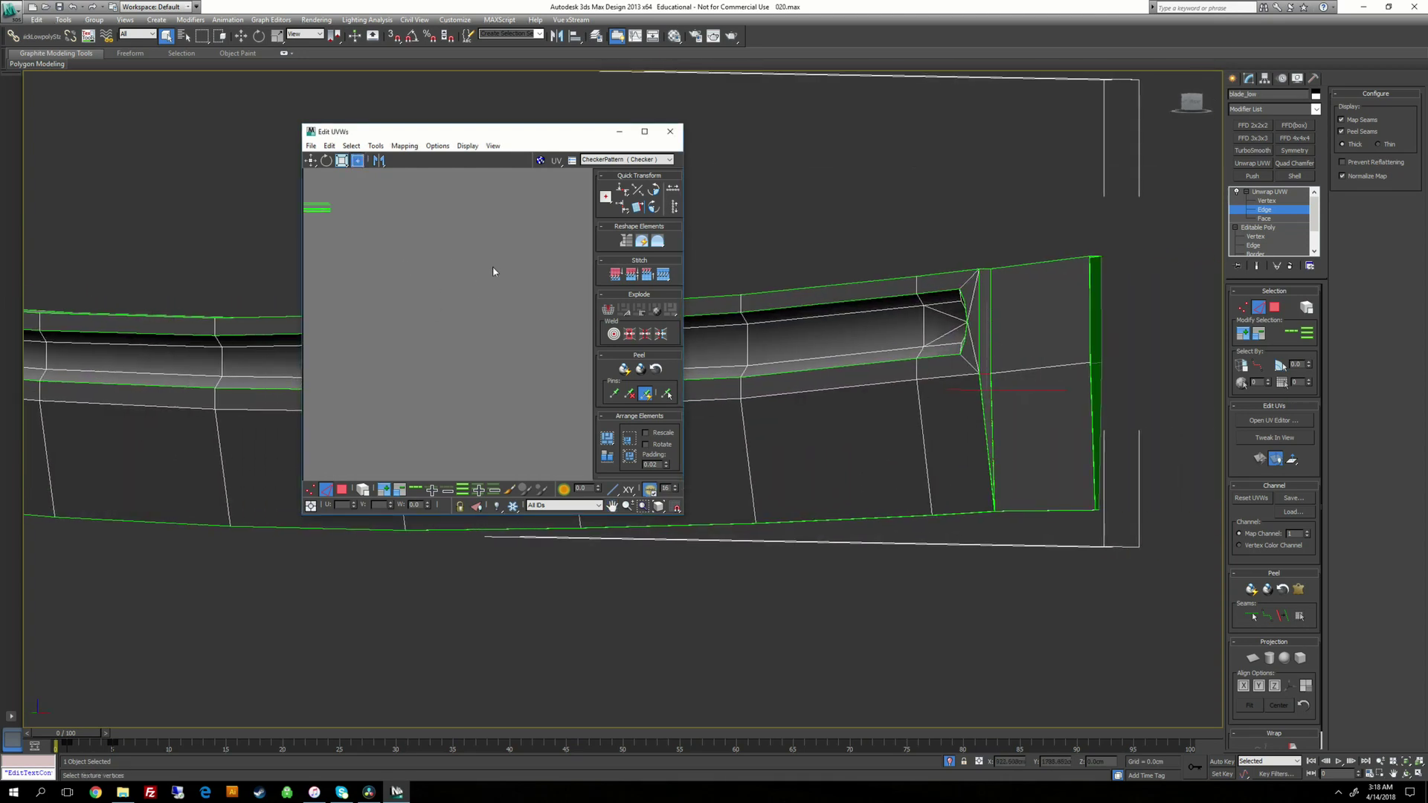
pyautogui.moveTo(360, 265); pyautogui.dragTo(463, 400, button='middle')
pyautogui.scroll(3, 460, 331)
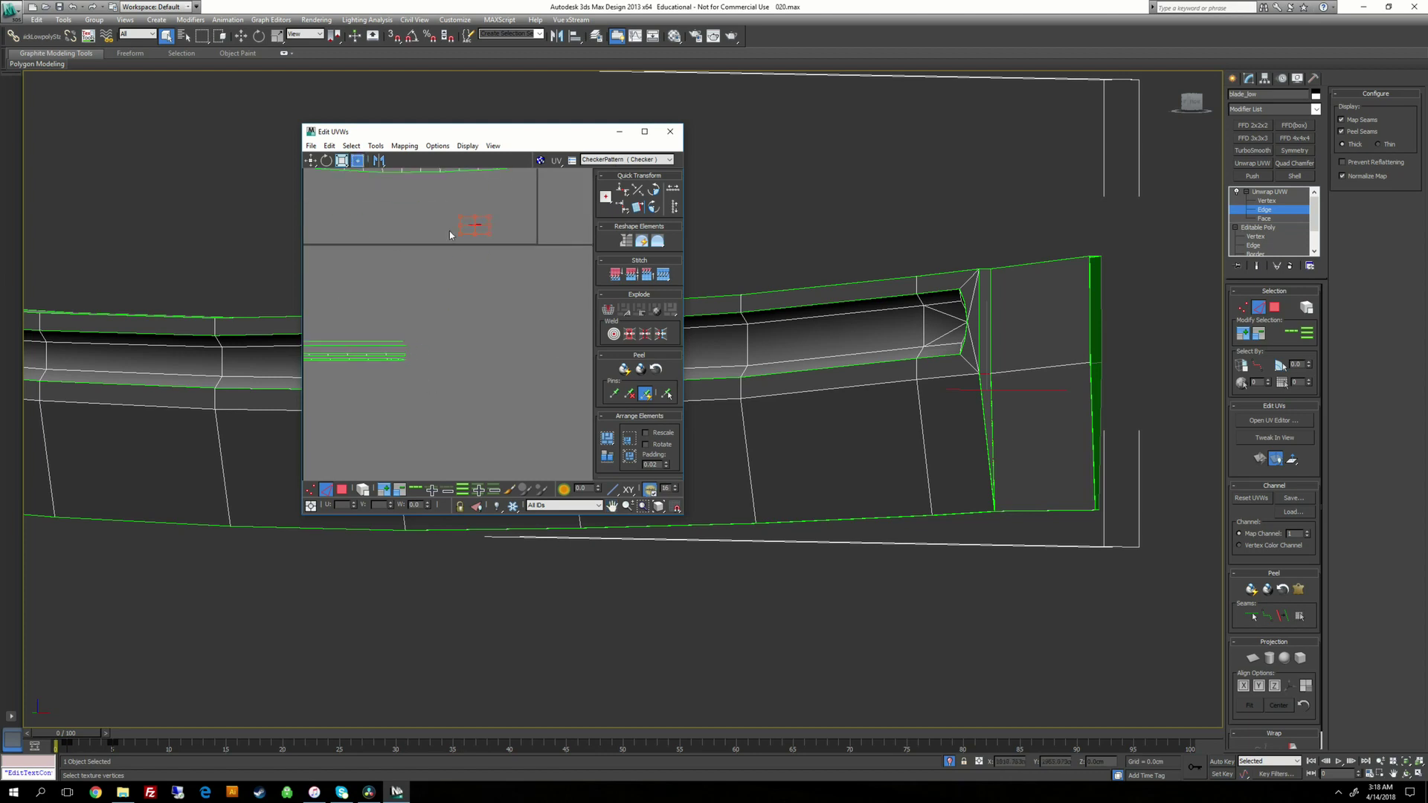
pyautogui.moveTo(446, 212); pyautogui.dragTo(430, 355, button='middle')
pyautogui.scroll(3, 429, 353)
pyautogui.moveTo(521, 353); pyautogui.dragTo(462, 259, button='middle')
pyautogui.scroll(3, 462, 259)
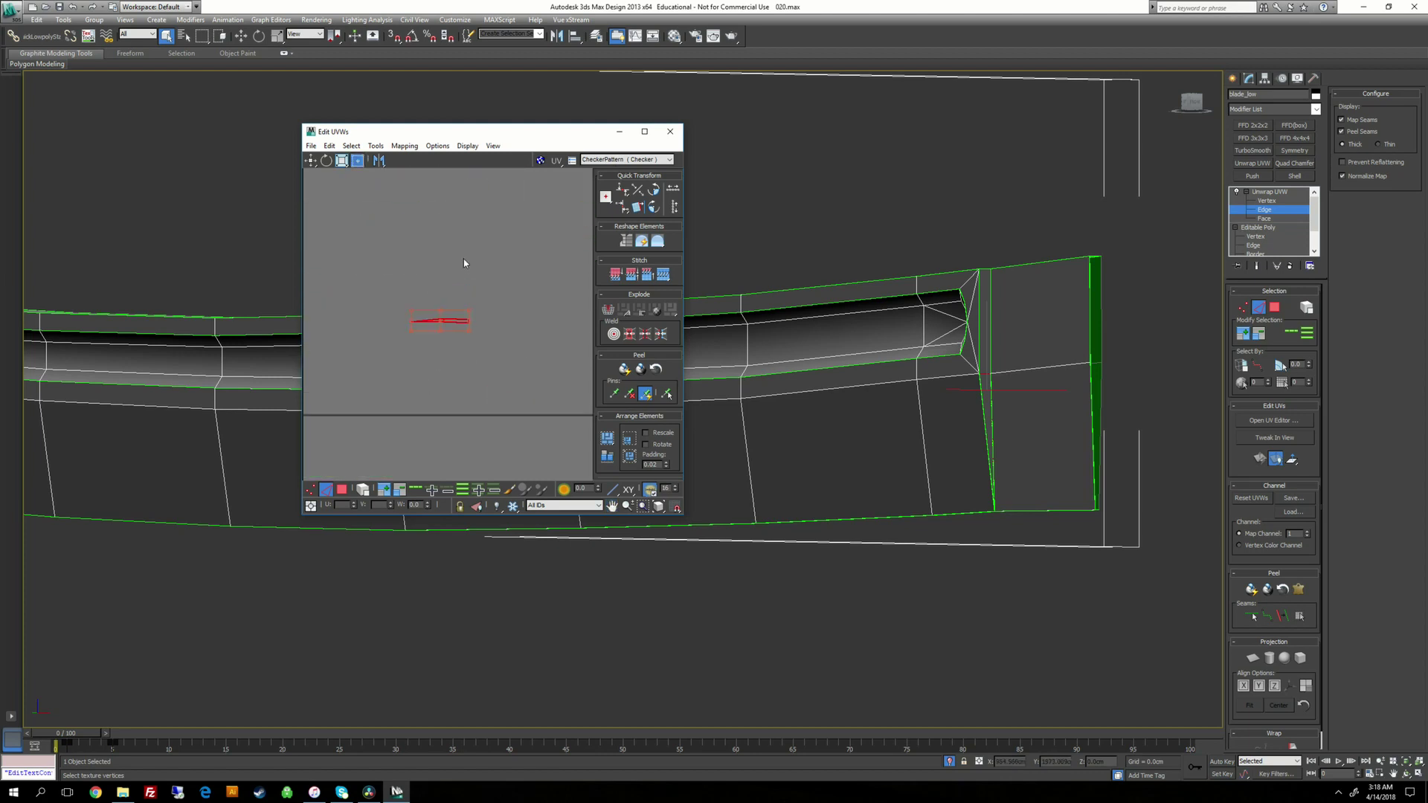
pyautogui.click(480, 298)
pyautogui.moveTo(461, 360); pyautogui.dragTo(460, 313, button='middle')
pyautogui.scroll(2, 461, 312)
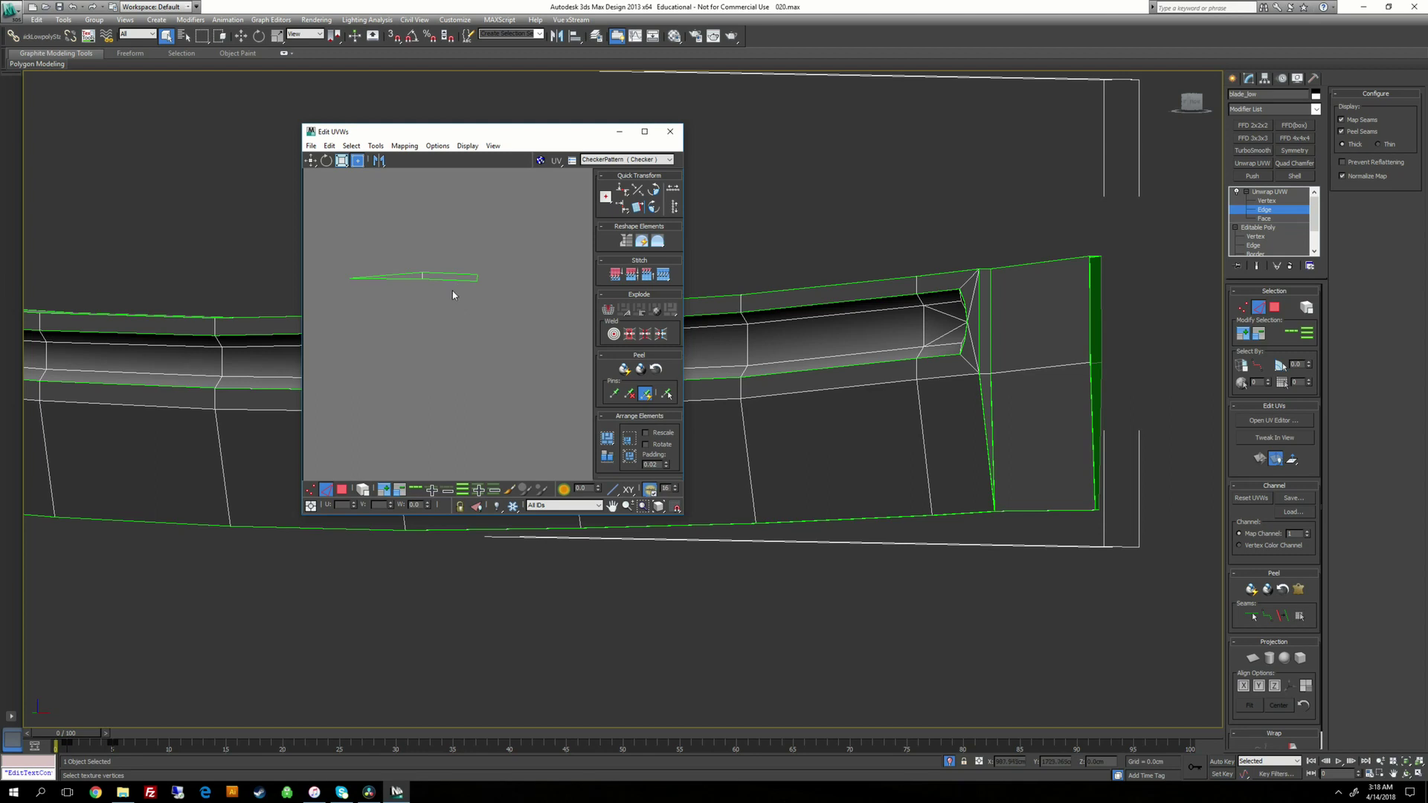
pyautogui.scroll(1, 445, 268)
pyautogui.click(88, 35)
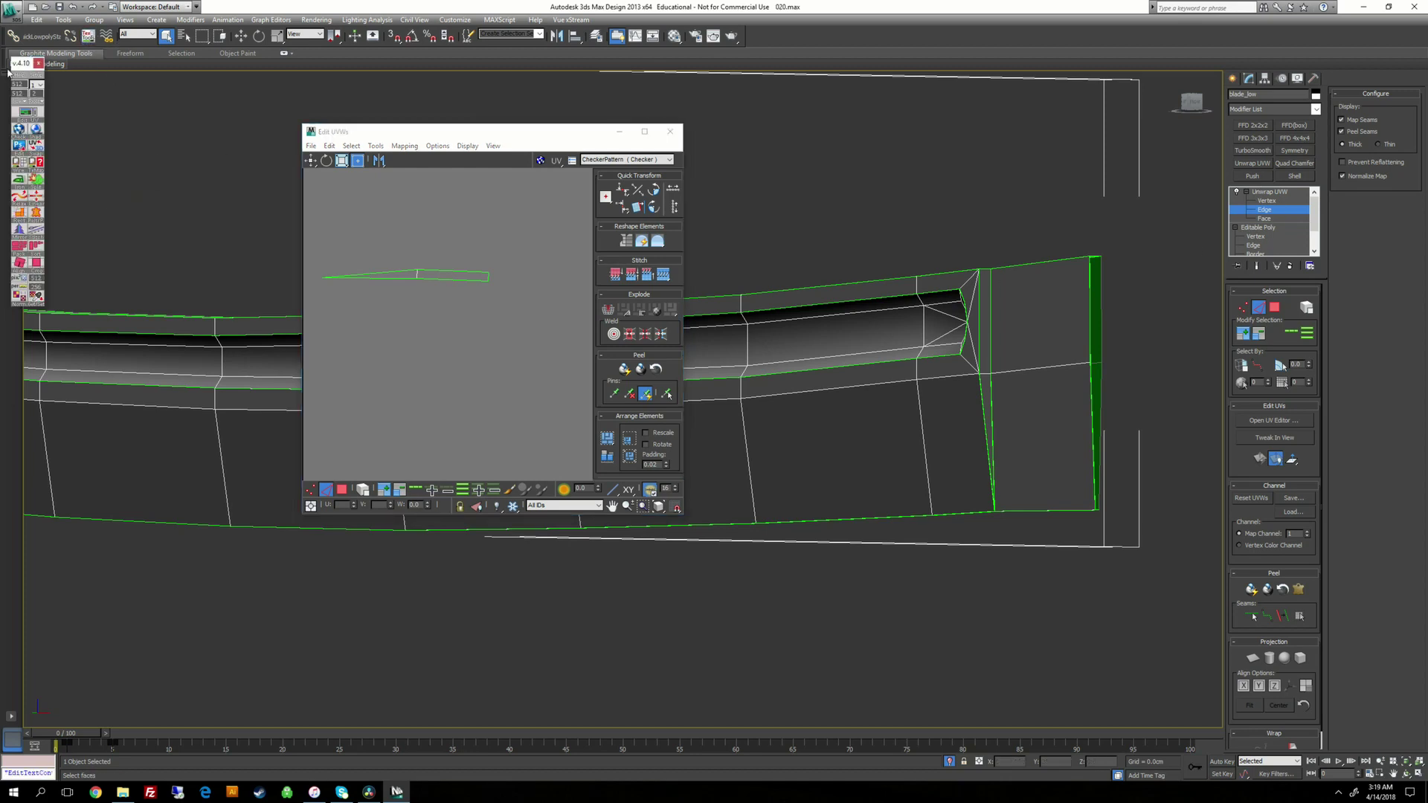
pyautogui.moveTo(17, 63); pyautogui.dragTo(103, 199)
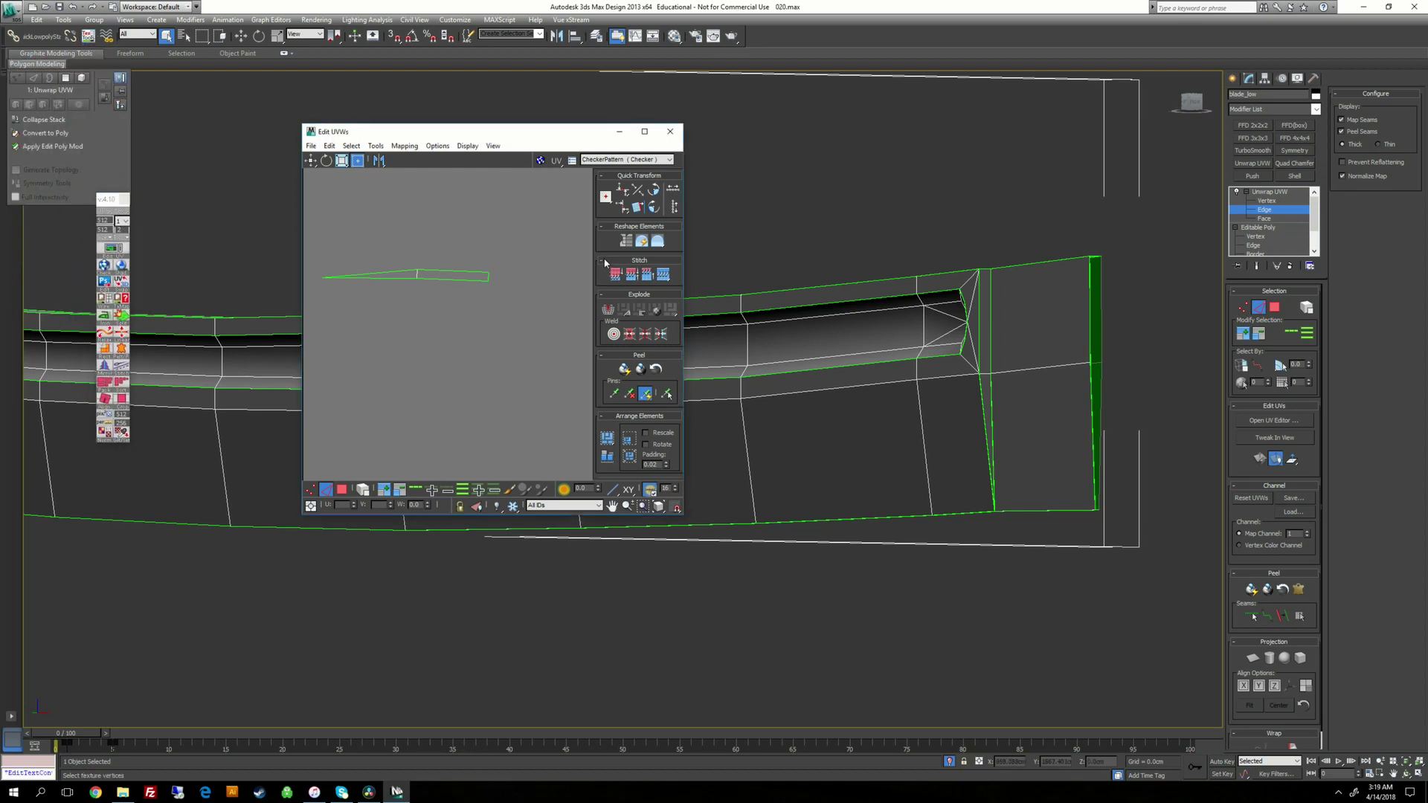
# Step: Align the sliver island's UV shell to its upper right edge and move the island down to the strips below the UV square
pyautogui.click(446, 272)
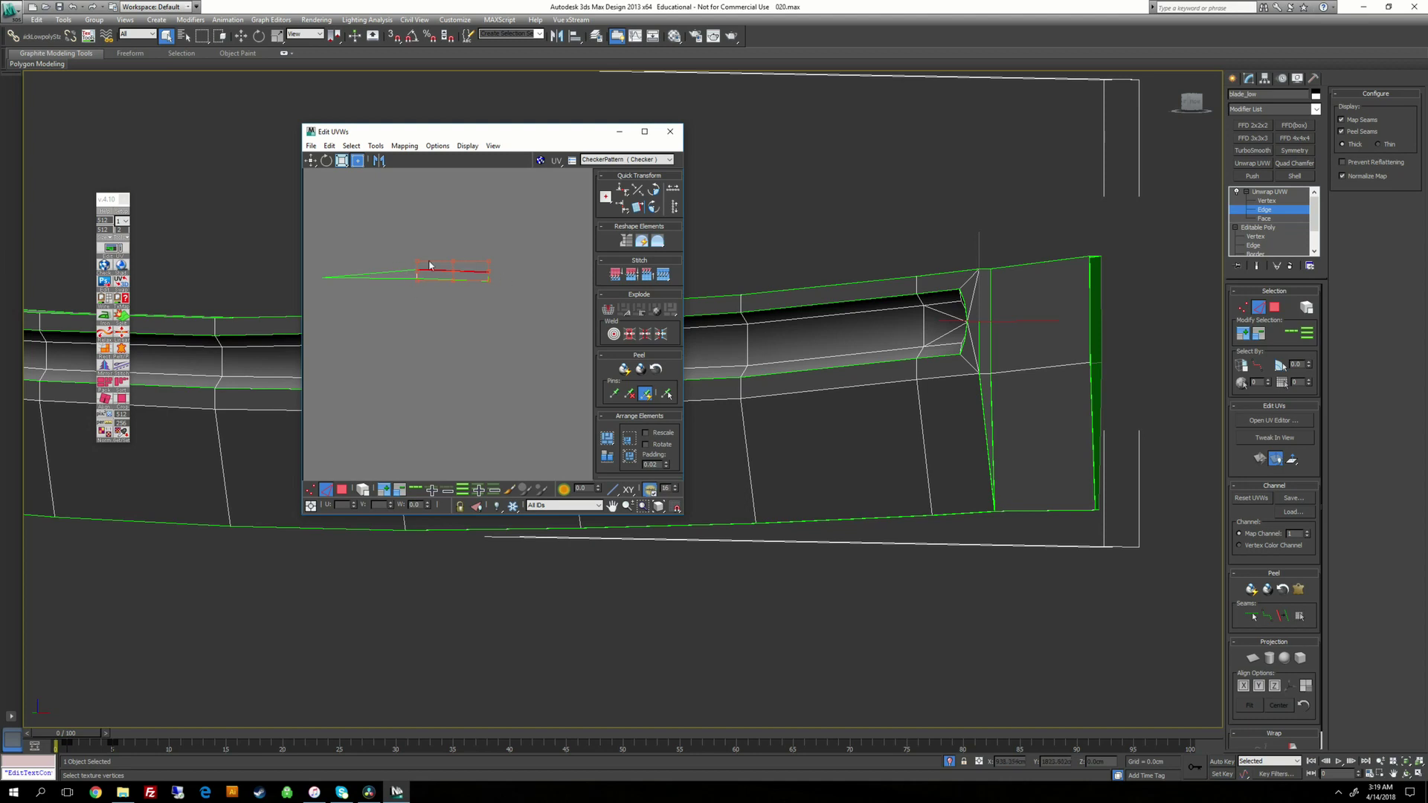
pyautogui.click(105, 402)
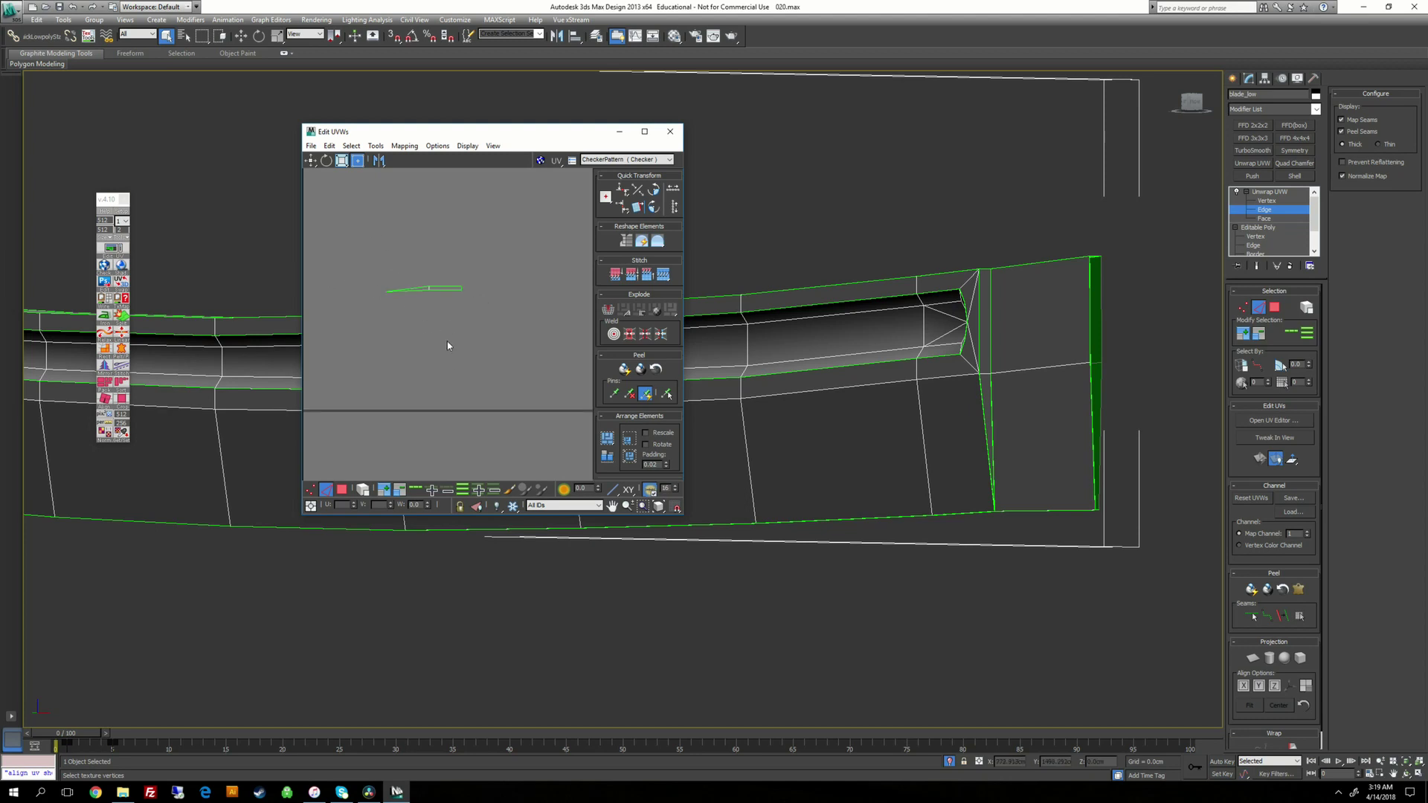
pyautogui.scroll(-5, 416, 325)
pyautogui.scroll(-3, 418, 355)
pyautogui.moveTo(418, 356); pyautogui.dragTo(485, 332, button='middle')
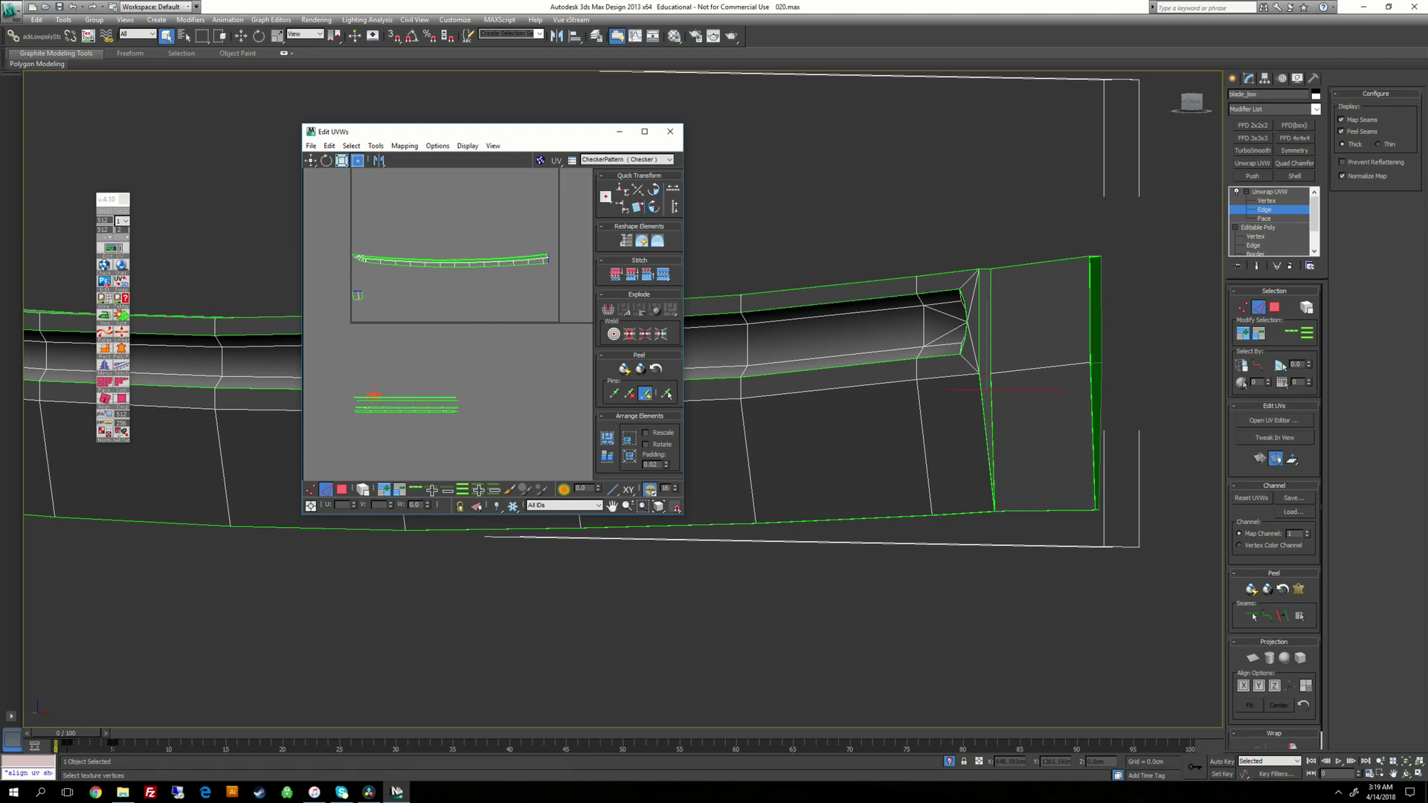
# Step: Switch to Vertex mode and align the middle and right vertex columns of the small rectangular island vertically
pyautogui.scroll(5, 316, 318)
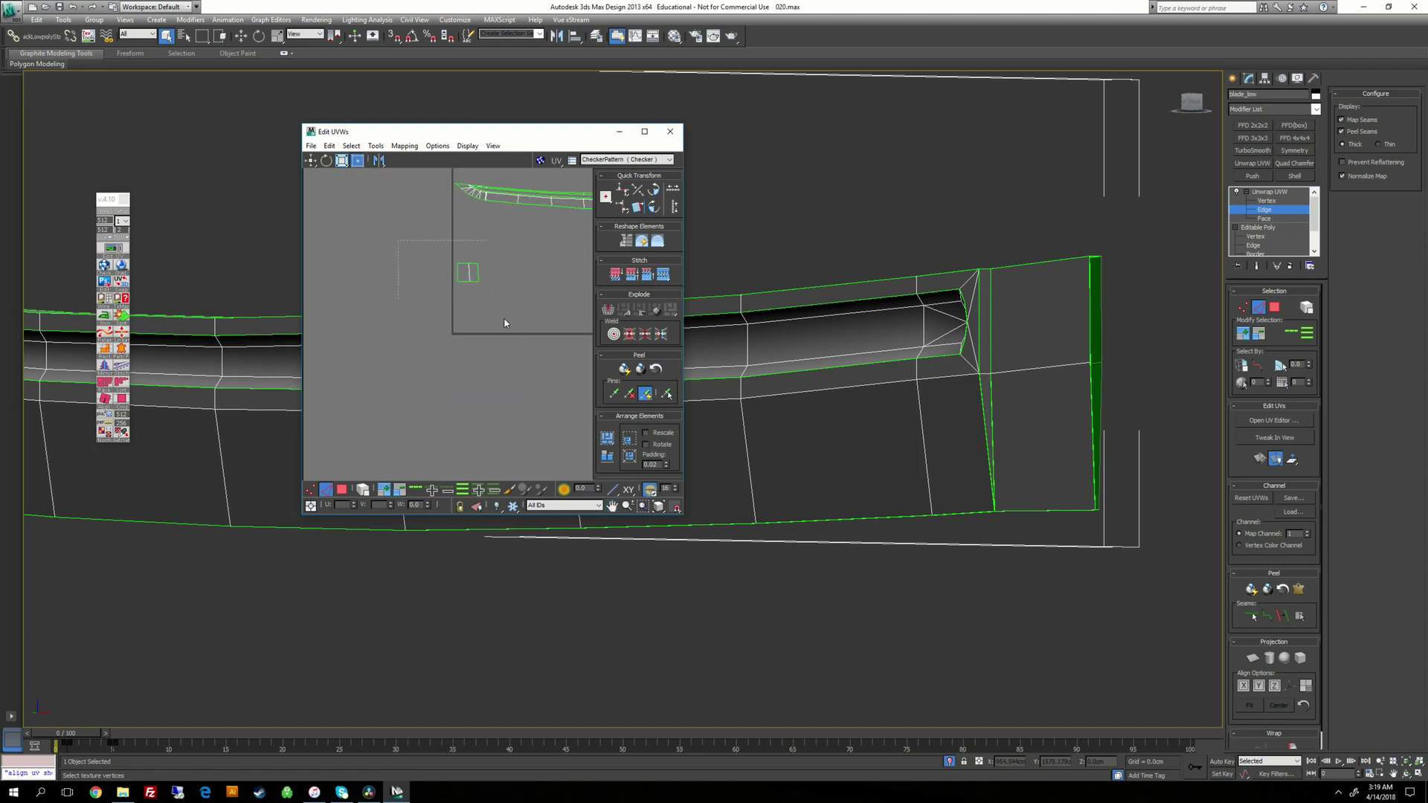
pyautogui.scroll(4, 483, 298)
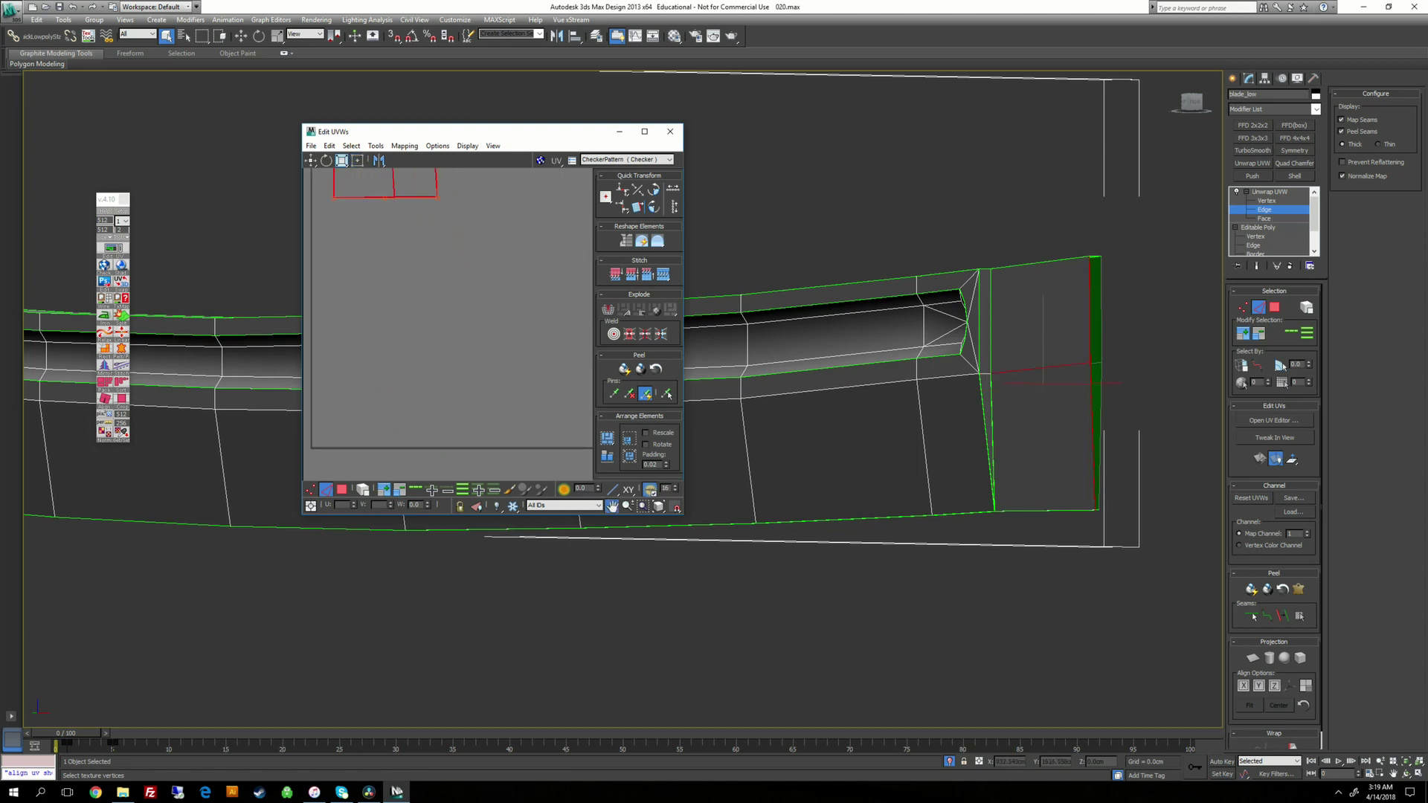
pyautogui.moveTo(439, 173); pyautogui.dragTo(509, 277, button='middle')
pyautogui.click(509, 276)
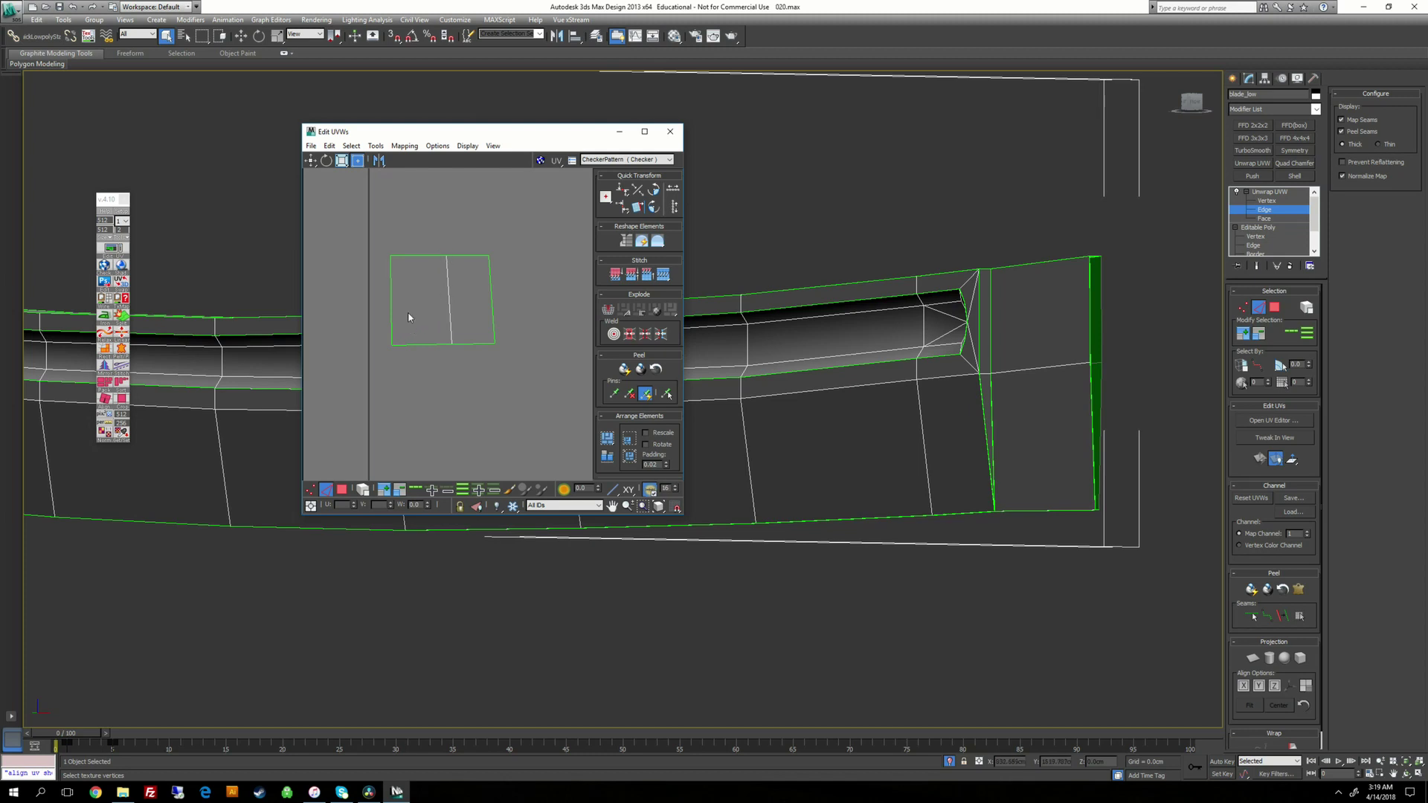
pyautogui.rightClick(392, 307)
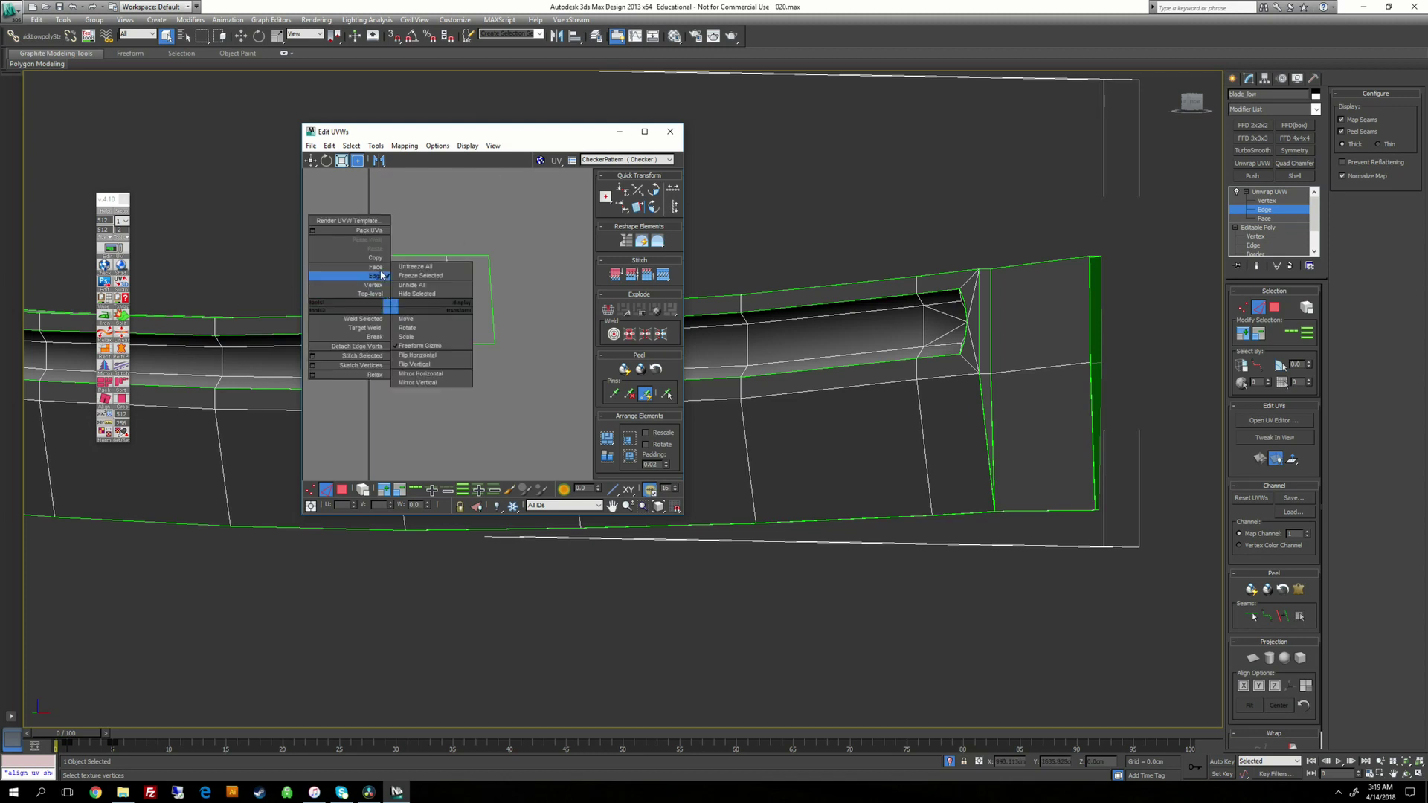
pyautogui.click(375, 288)
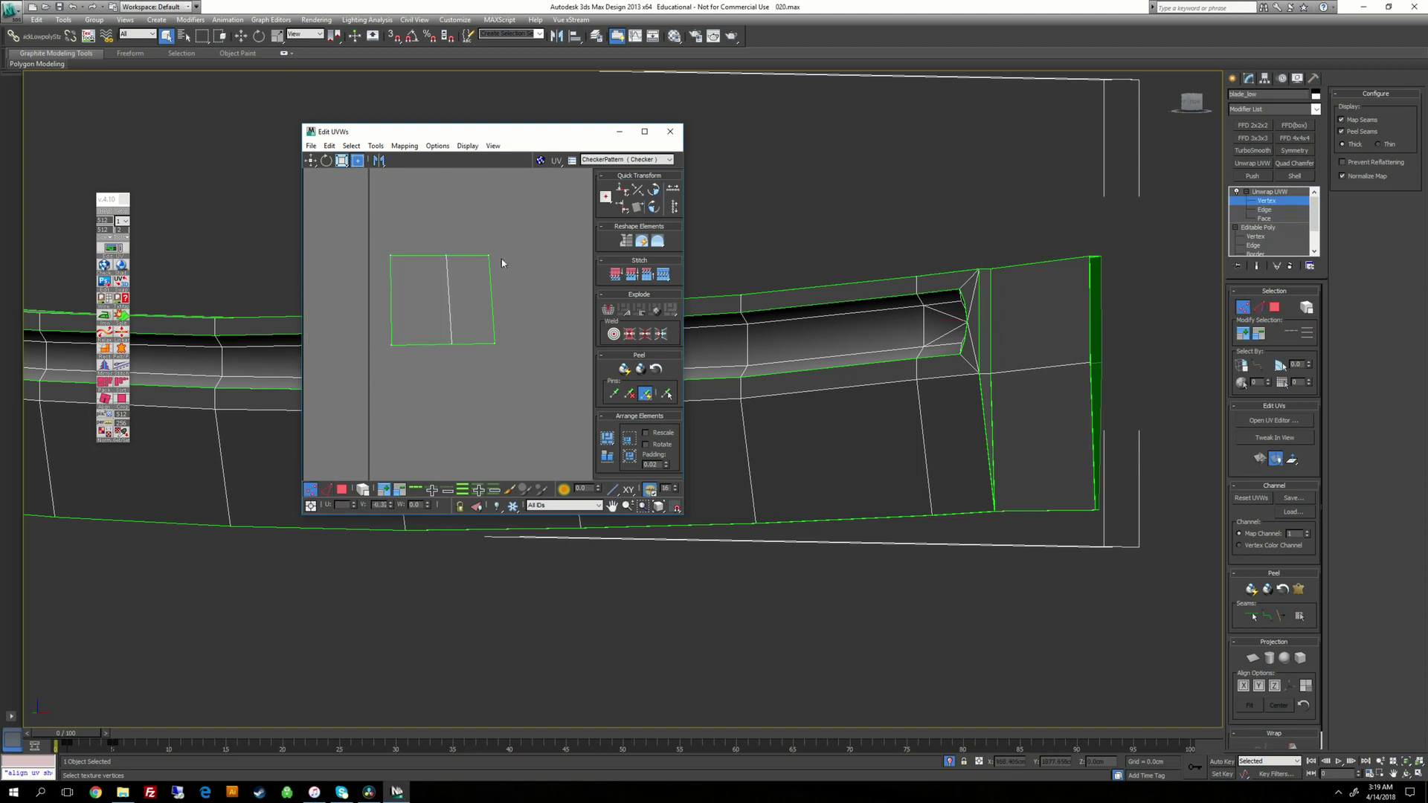
pyautogui.moveTo(430, 399); pyautogui.dragTo(429, 397)
pyautogui.click(625, 207)
pyautogui.click(488, 278)
pyautogui.moveTo(428, 237); pyautogui.dragTo(529, 383)
pyautogui.click(624, 208)
pyautogui.click(625, 207)
# Step: Align the top row of vertices of the small rectangular island horizontally
pyautogui.moveTo(328, 229); pyautogui.dragTo(564, 264)
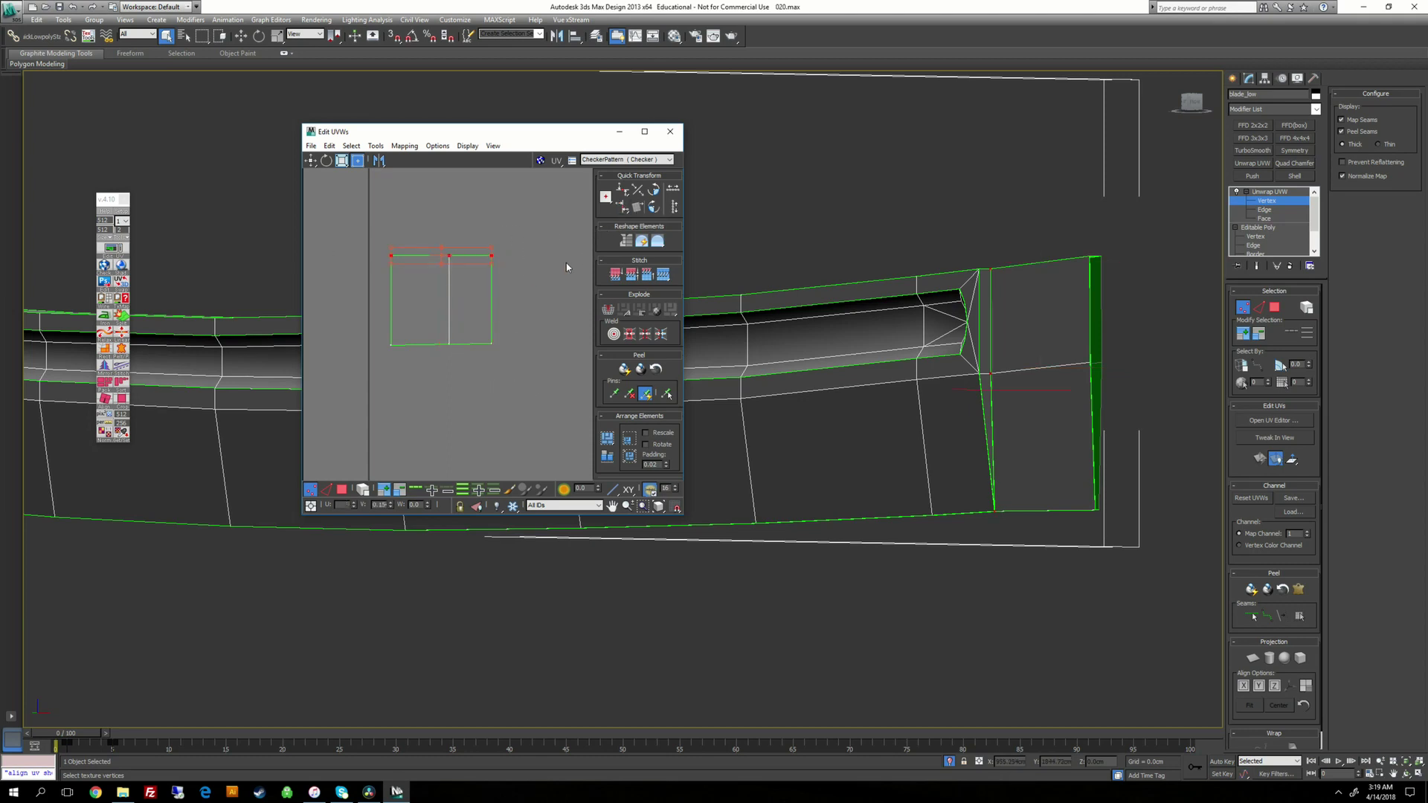
pyautogui.click(622, 191)
pyautogui.click(536, 315)
# Step: Align the bottom row of vertices of the small rectangular island horizontally
pyautogui.moveTo(365, 334); pyautogui.dragTo(537, 373)
pyautogui.click(623, 190)
pyautogui.click(533, 318)
pyautogui.scroll(3, 396, 310)
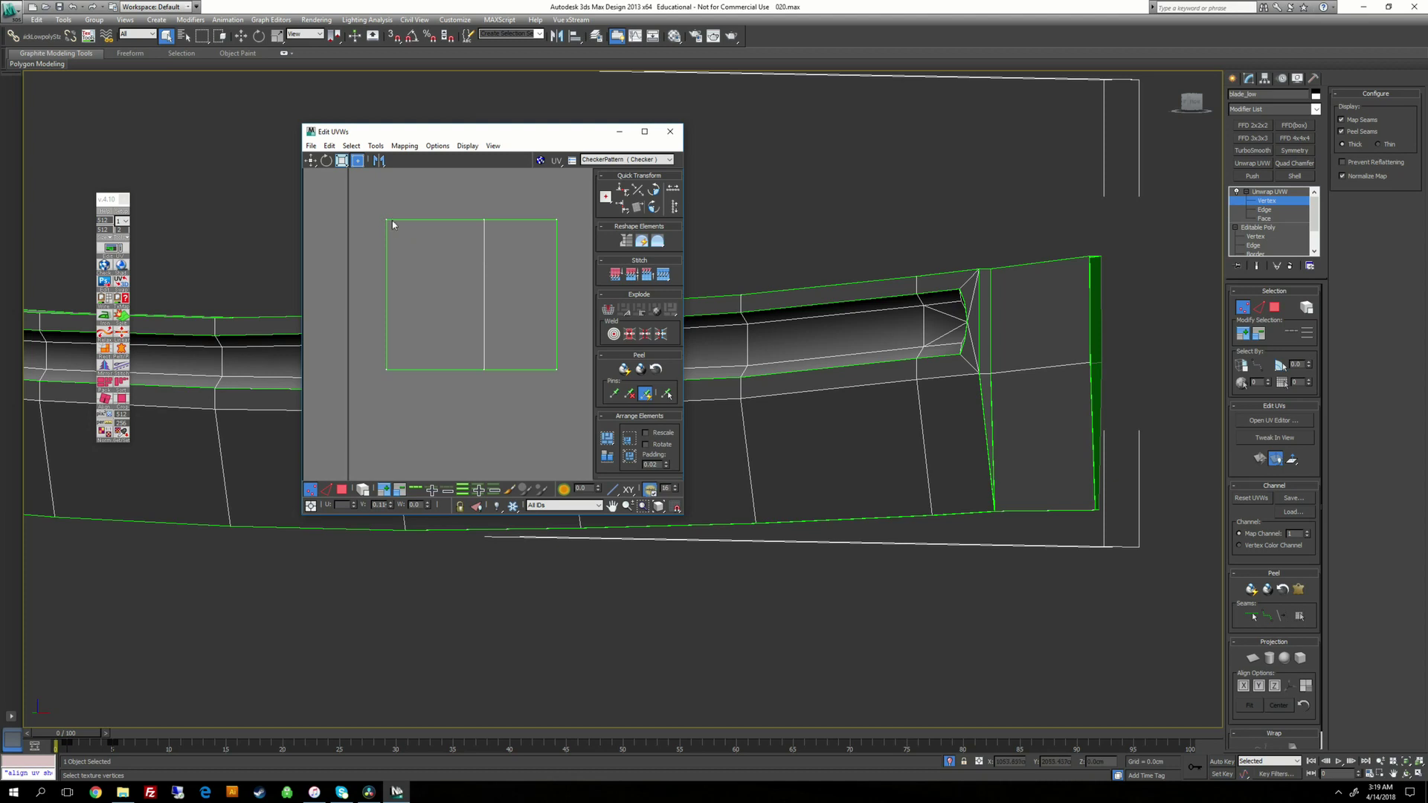
pyautogui.scroll(1, 418, 229)
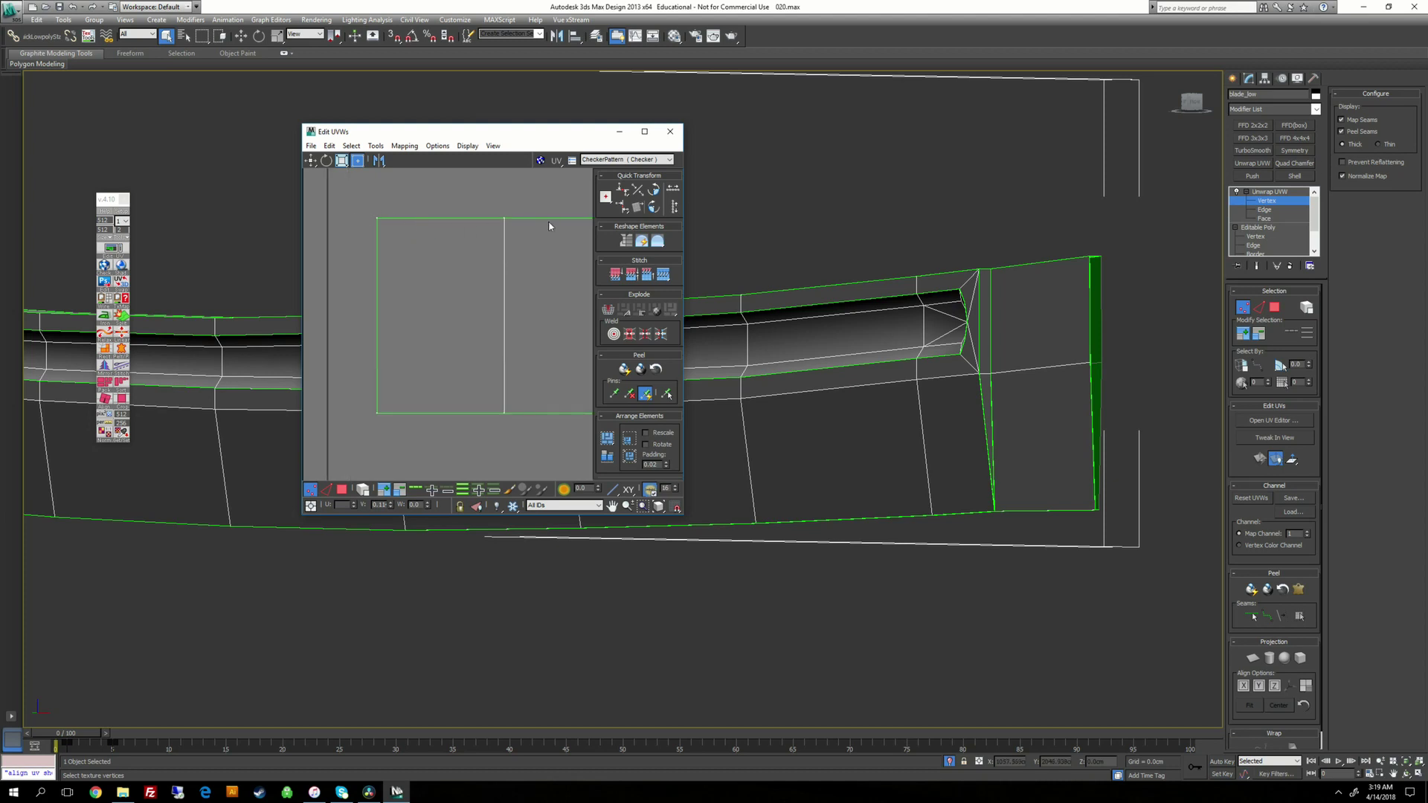
pyautogui.moveTo(548, 223); pyautogui.dragTo(423, 226, button='middle')
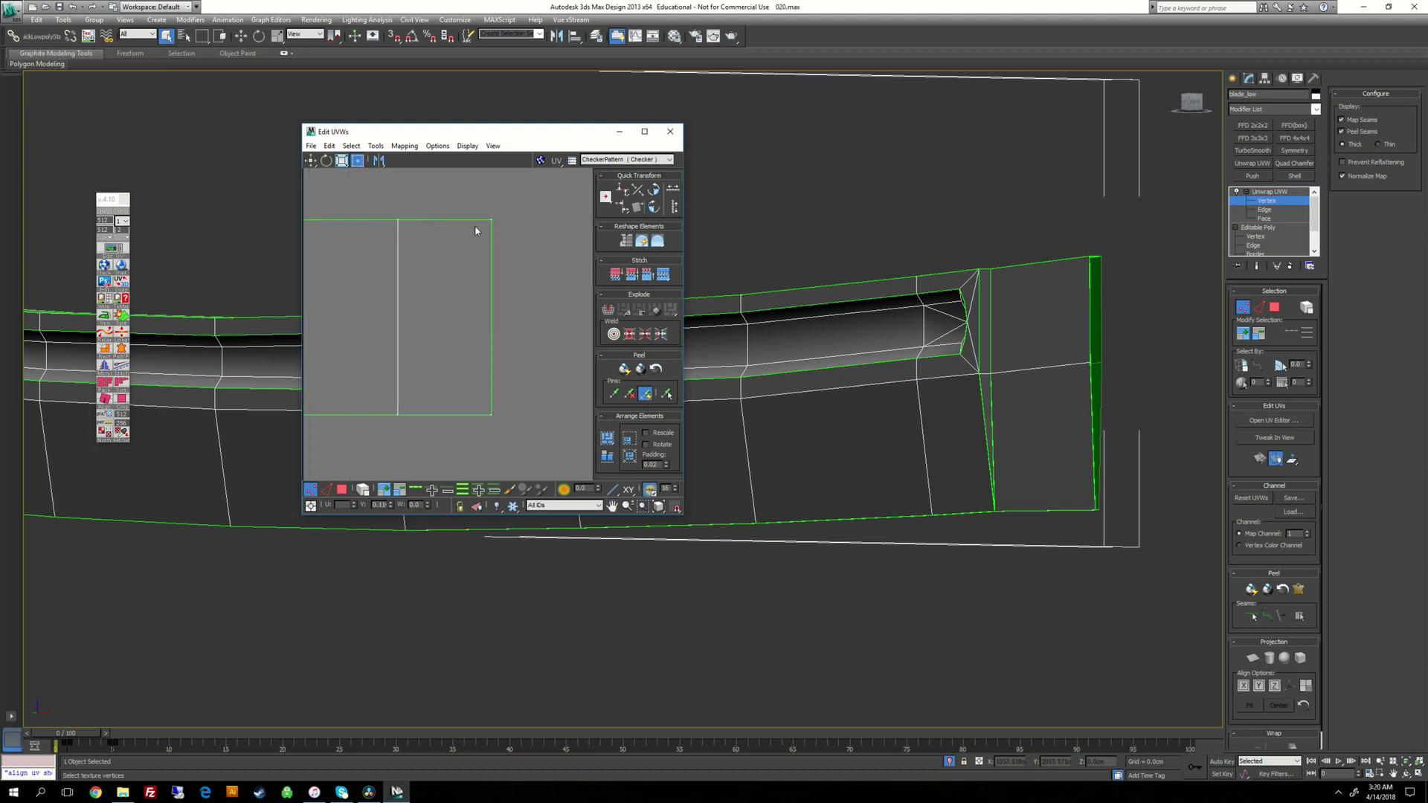
pyautogui.scroll(-2, 436, 266)
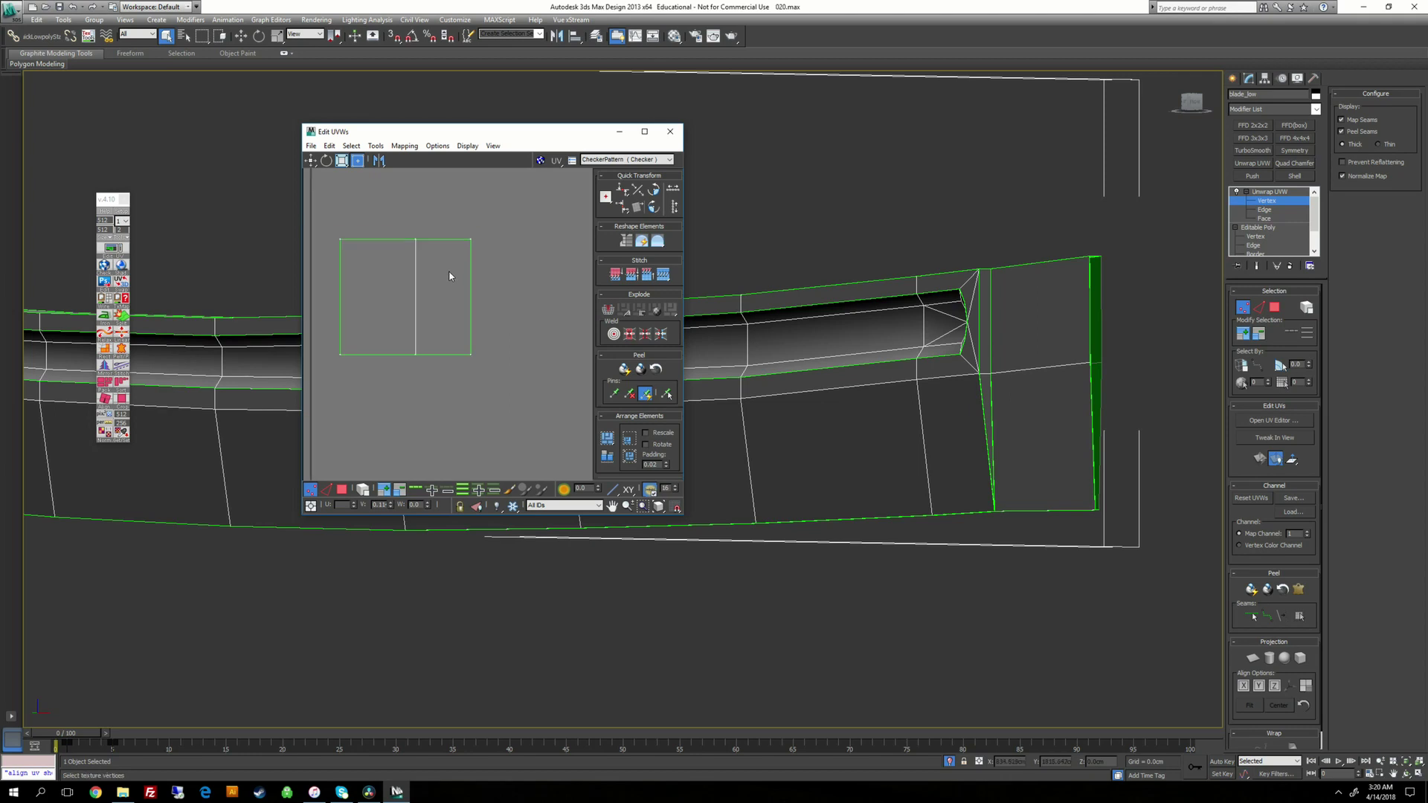
# Step: Undo the horizontal alignment of the rectangular island's bottom vertex row
pyautogui.moveTo(484, 316); pyautogui.dragTo(327, 371)
pyautogui.scroll(1, 440, 344)
pyautogui.scroll(1, 448, 350)
pyautogui.click(350, 392)
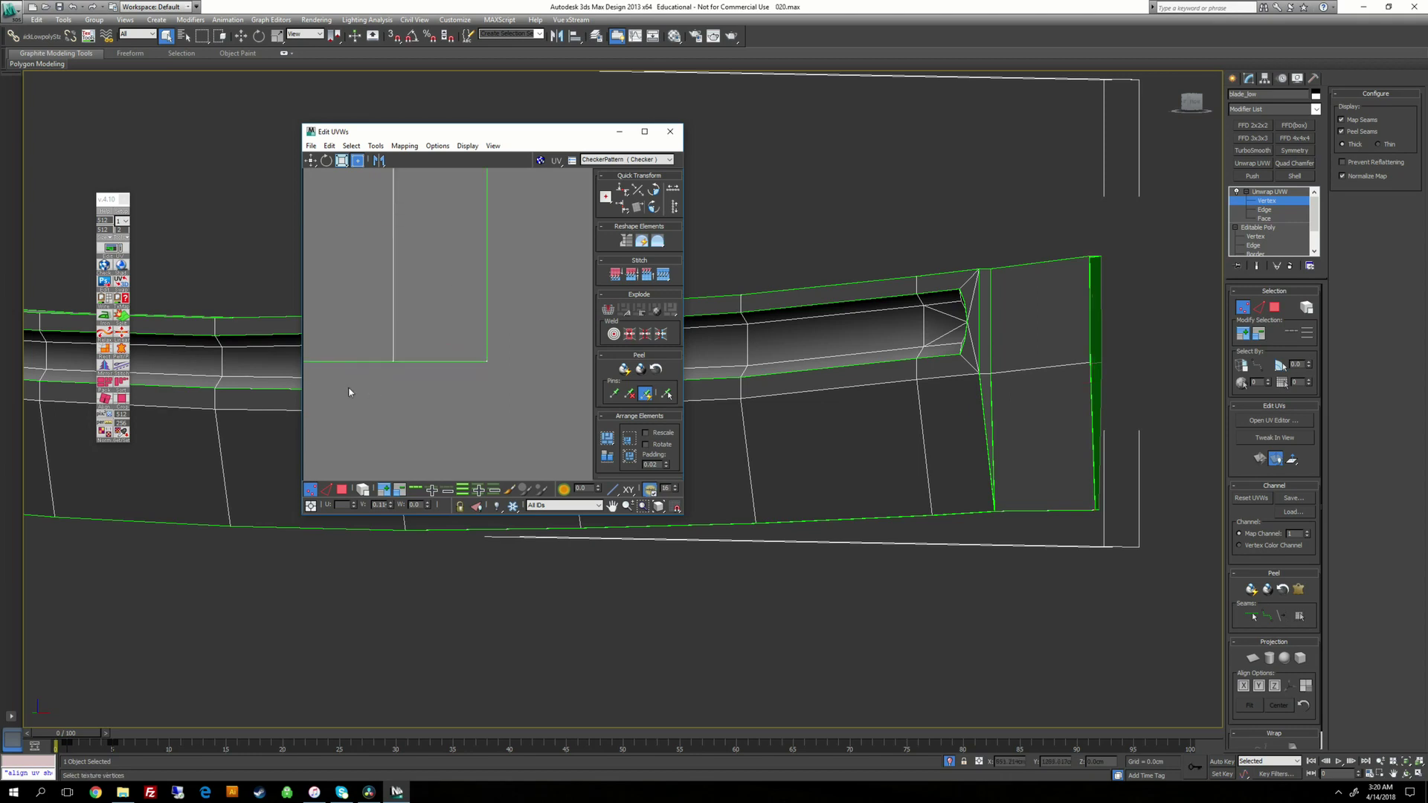
pyautogui.moveTo(350, 392); pyautogui.dragTo(483, 335, button='middle')
pyautogui.scroll(5, 482, 325)
pyautogui.scroll(-5, 487, 297)
pyautogui.scroll(-3, 491, 296)
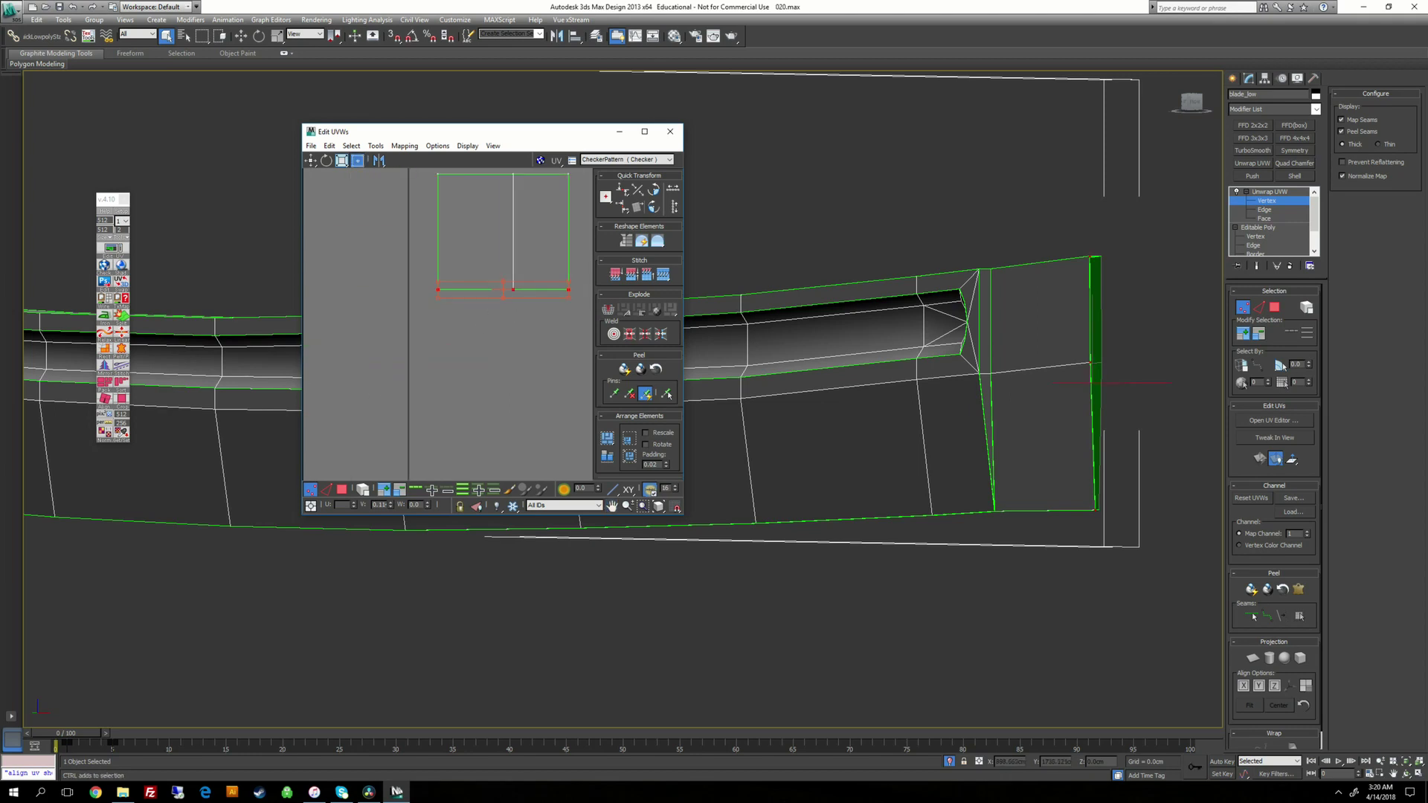
pyautogui.moveTo(547, 288); pyautogui.dragTo(544, 282)
# Step: Examine the bottom edge of the rectangular island from its left corner to its right corner for straightness
pyautogui.scroll(6, 440, 306)
pyautogui.moveTo(439, 305); pyautogui.dragTo(362, 416, button='middle')
pyautogui.scroll(2, 386, 354)
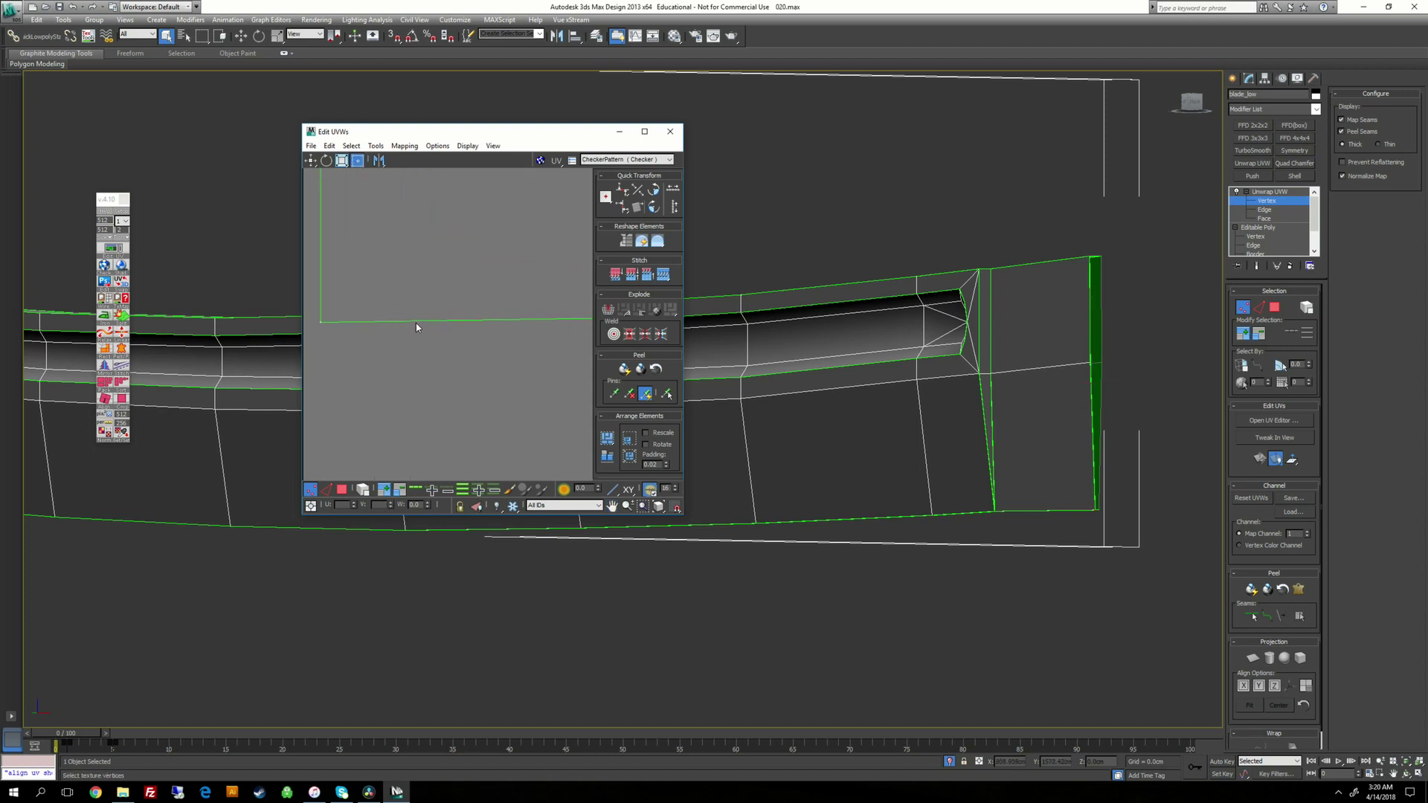
pyautogui.scroll(-3, 480, 320)
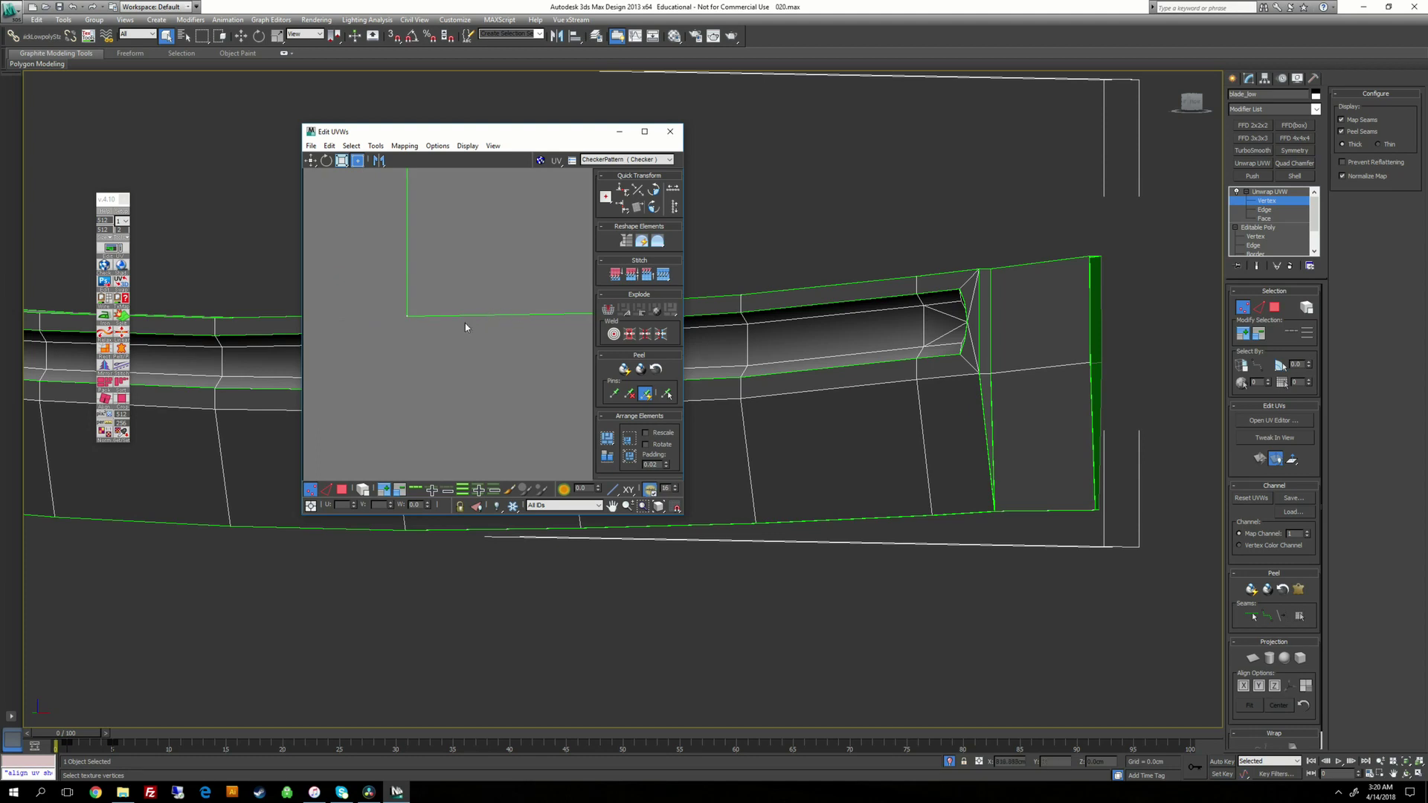
pyautogui.moveTo(422, 319); pyautogui.dragTo(416, 316, button='middle')
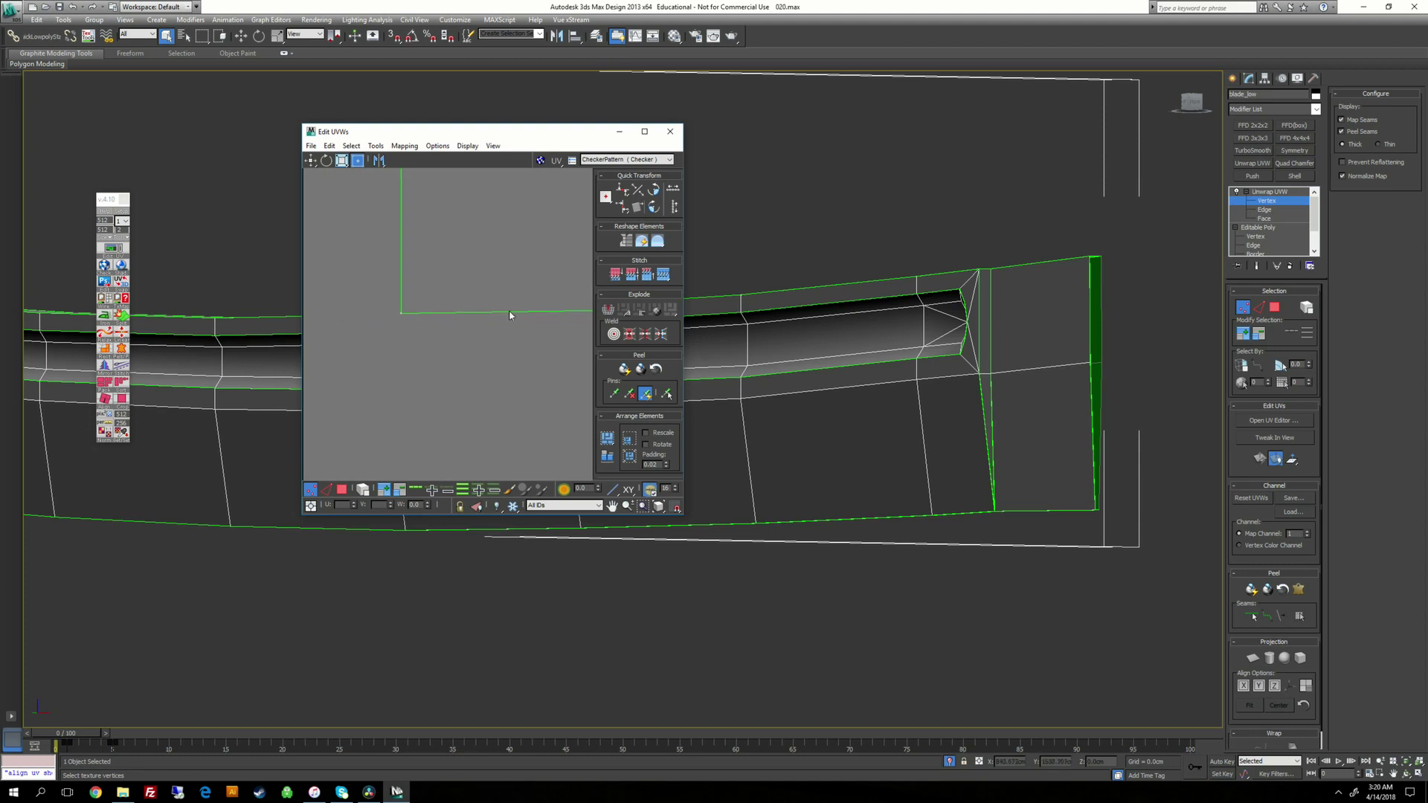
pyautogui.moveTo(569, 314); pyautogui.dragTo(451, 329, button='middle')
pyautogui.scroll(-2, 452, 311)
pyautogui.scroll(-4, 476, 318)
pyautogui.moveTo(549, 329); pyautogui.dragTo(468, 334, button='middle')
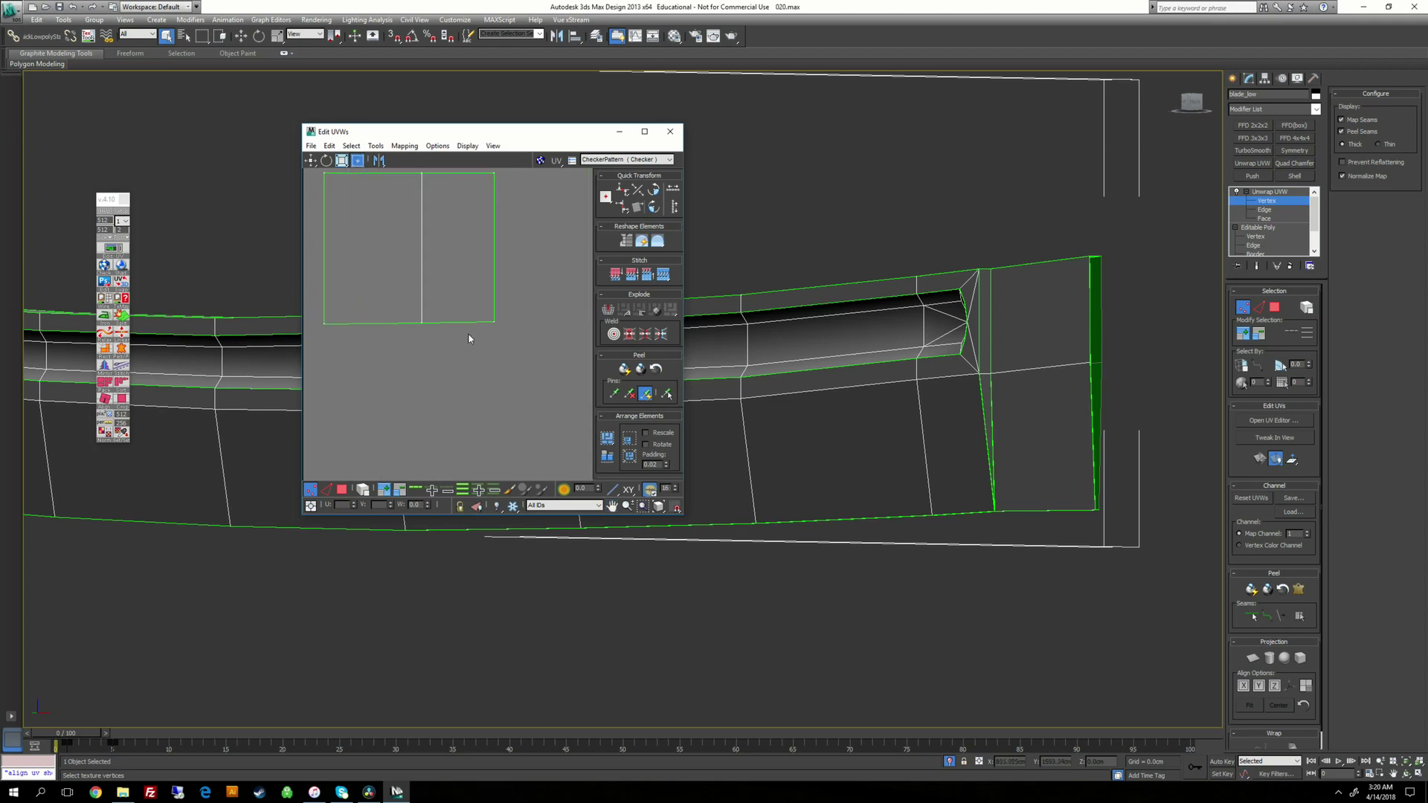
# Step: Align the rectangular island's bottom row of three vertices horizontally
pyautogui.moveTo(523, 347); pyautogui.dragTo(310, 300)
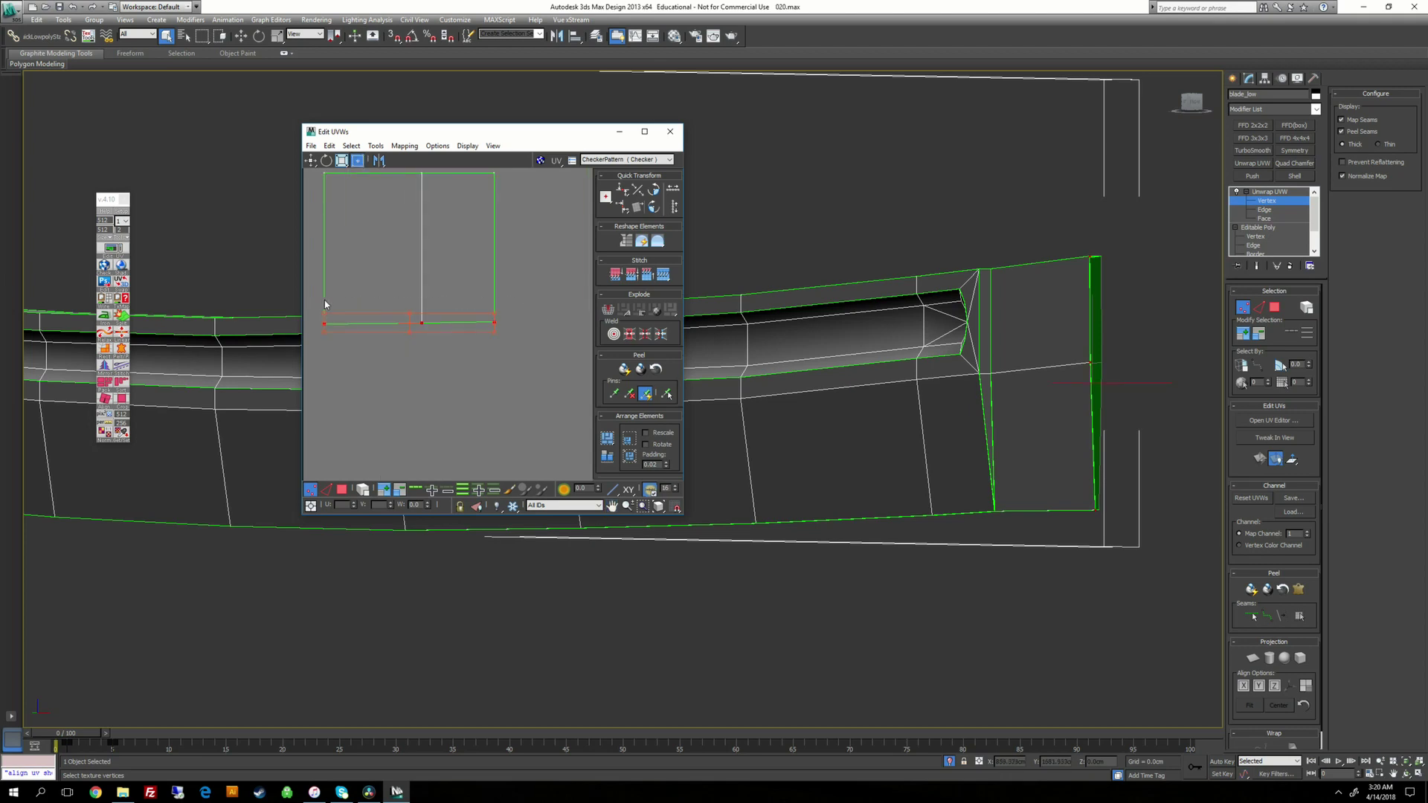
pyautogui.click(622, 190)
pyautogui.click(515, 326)
pyautogui.scroll(-3, 513, 325)
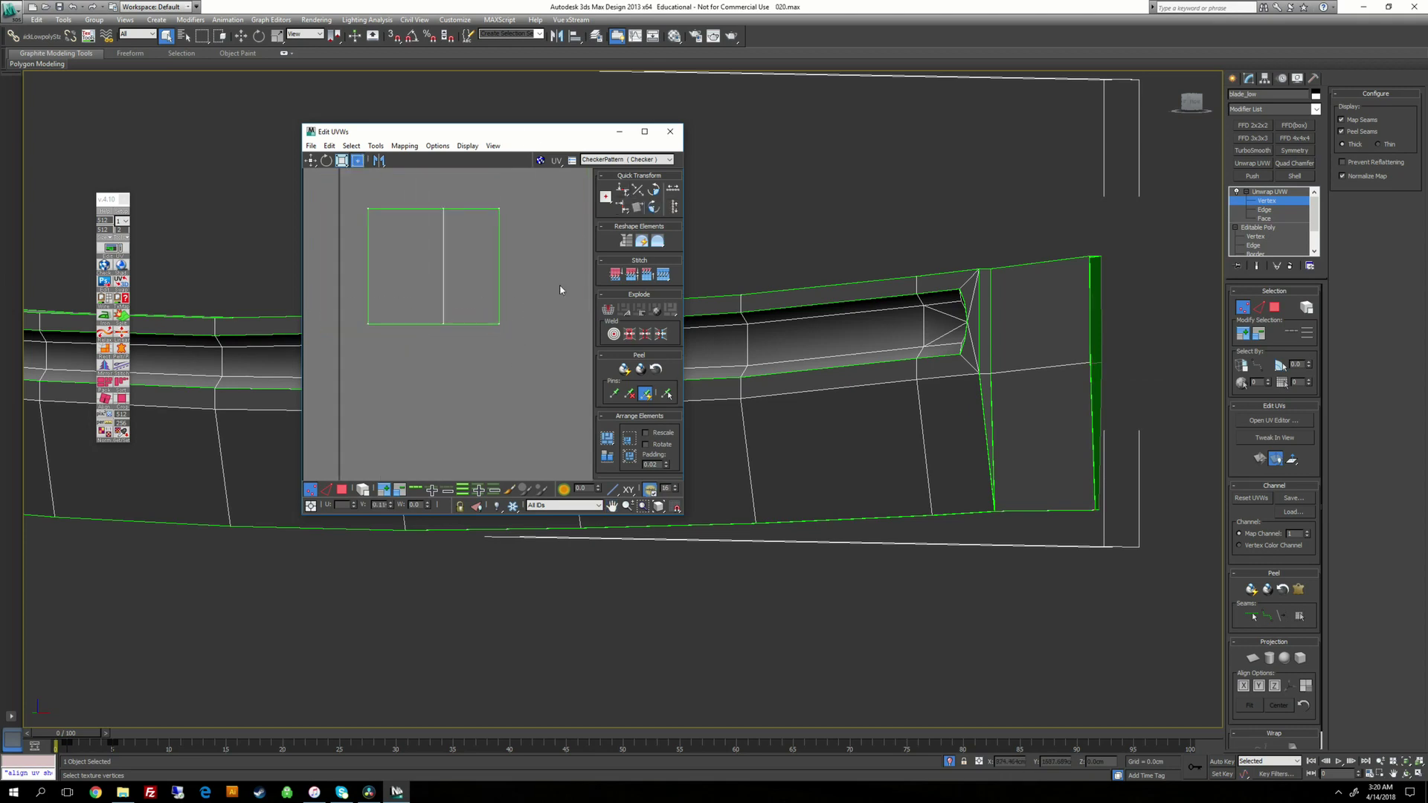
# Step: Apply the CheckerPattern map to the blade and inspect its distribution along the model
pyautogui.click(612, 162)
pyautogui.click(612, 171)
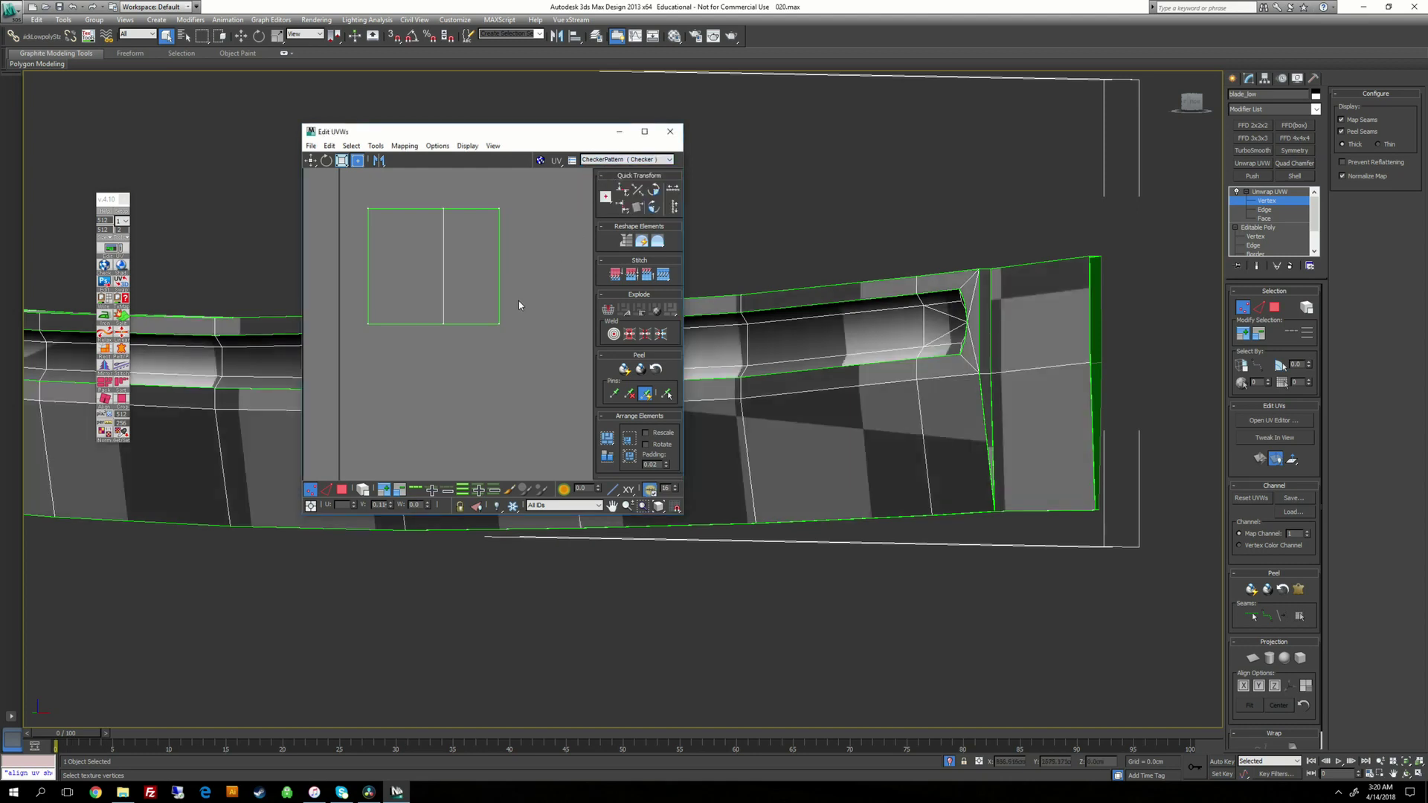
pyautogui.keyDown('alt'); pyautogui.moveTo(908, 342); pyautogui.dragTo(834, 412, button='middle'); pyautogui.keyUp('alt')
pyautogui.scroll(-3, 832, 311)
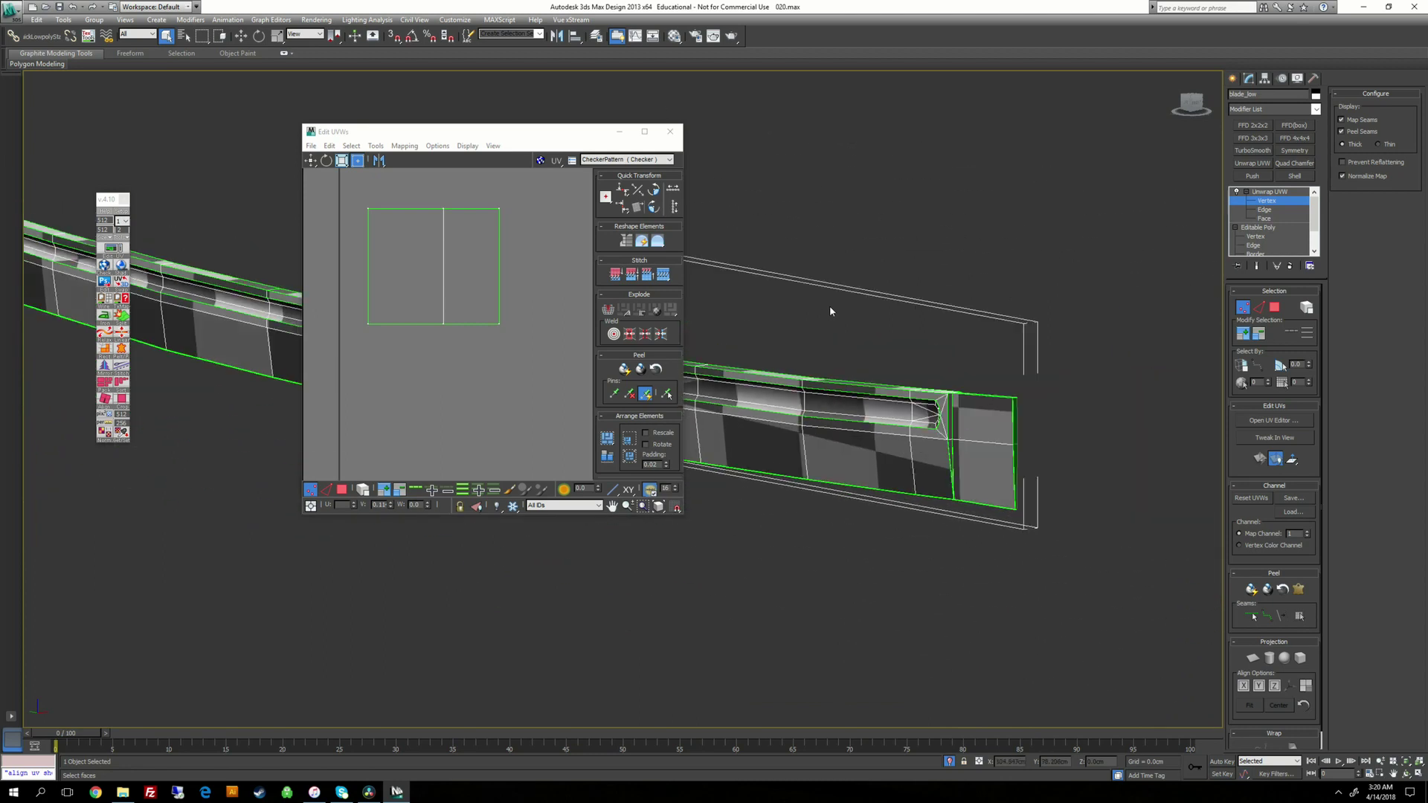
pyautogui.click(383, 269)
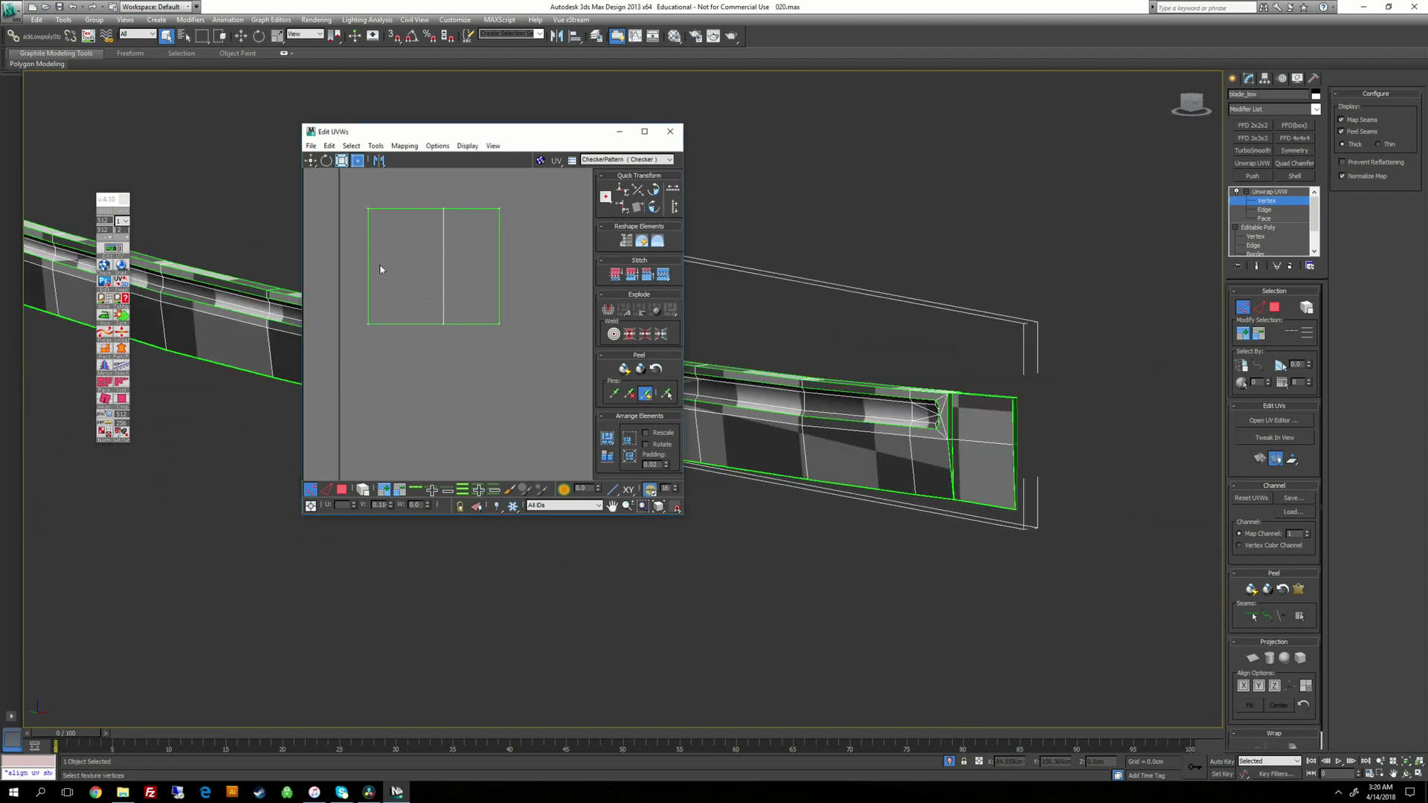
# Step: Select all faces of the curved blade tip and move them up and away from the long strips as a separate piece
pyautogui.click(645, 132)
pyautogui.scroll(-6, 669, 320)
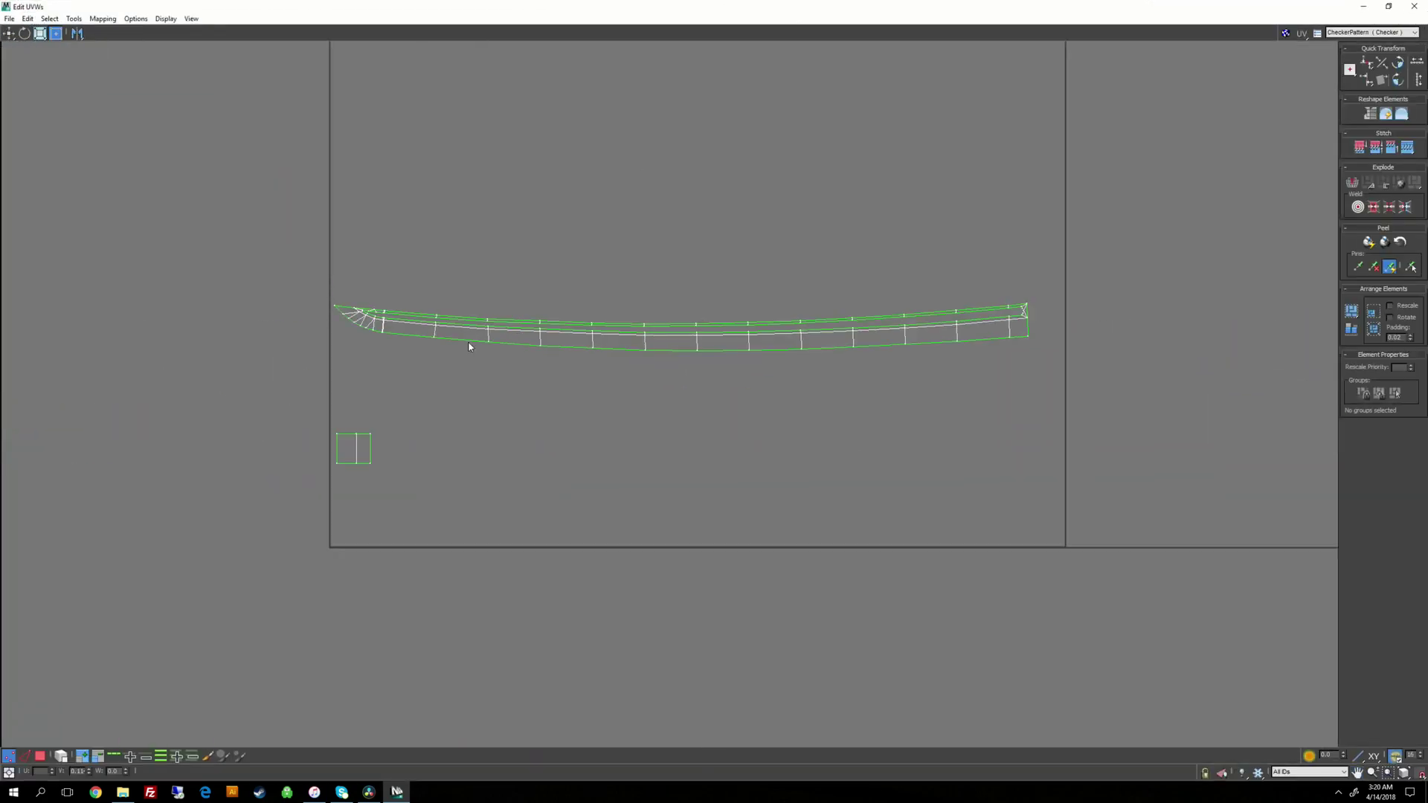
pyautogui.moveTo(385, 341); pyautogui.dragTo(535, 348, button='middle')
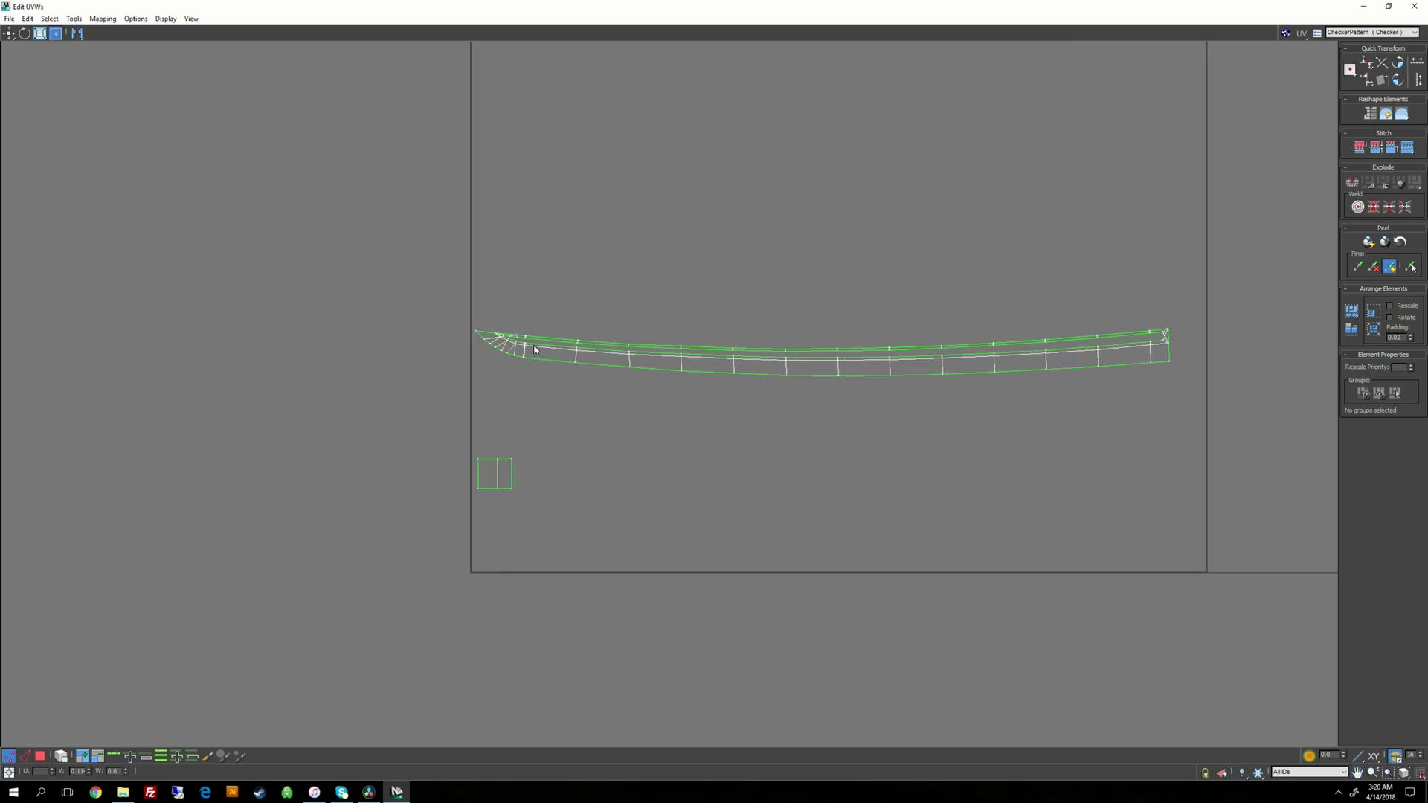
pyautogui.scroll(6, 532, 351)
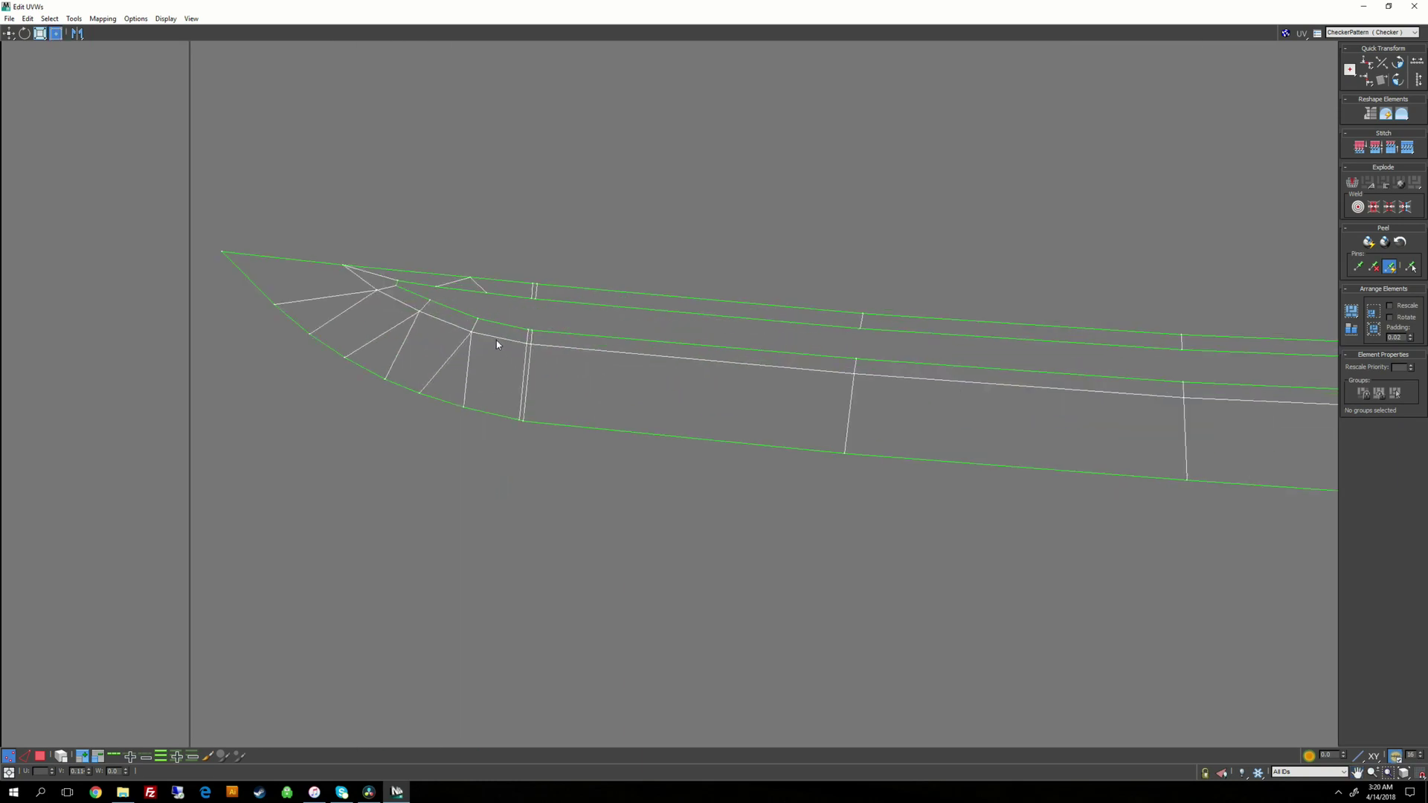
pyautogui.scroll(2, 543, 230)
pyautogui.rightClick(541, 231)
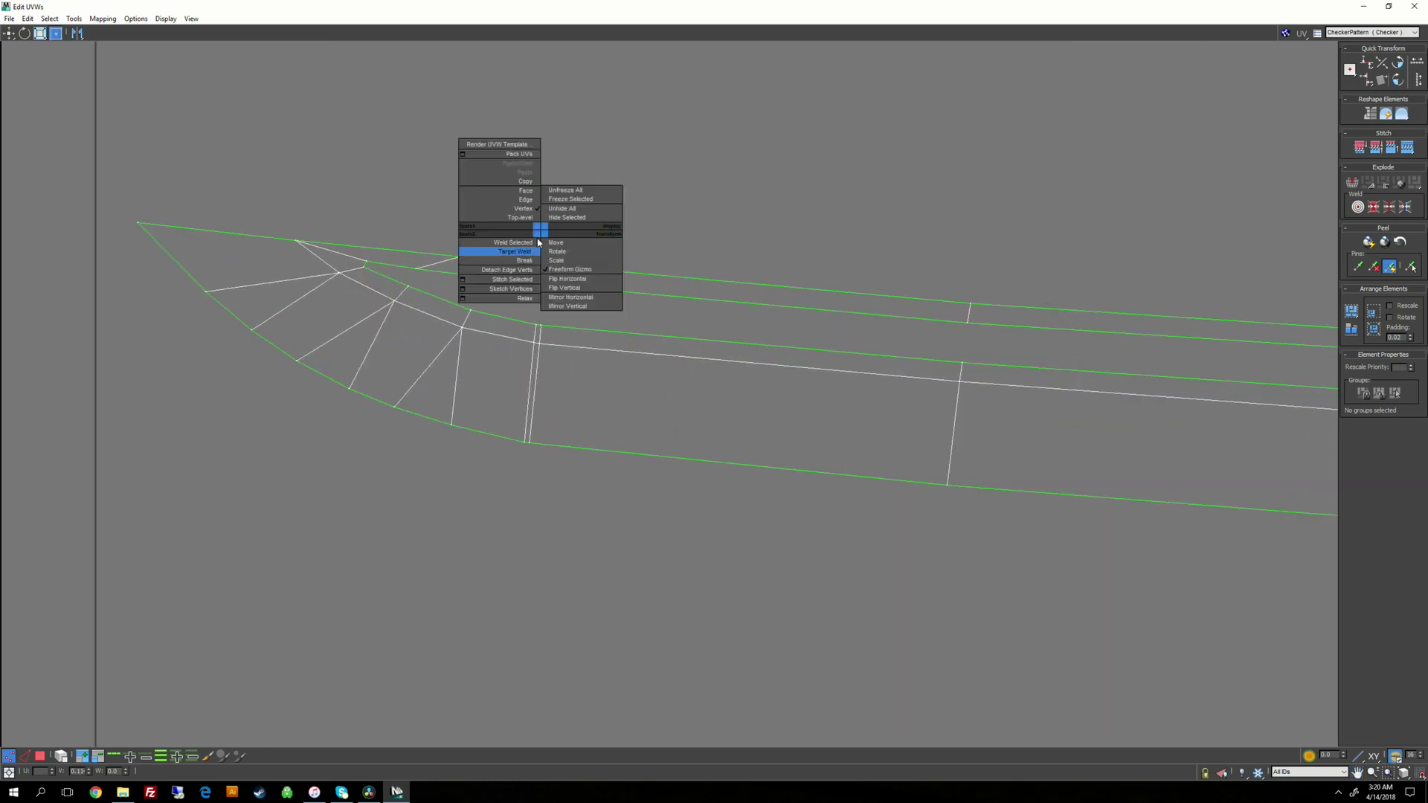
pyautogui.click(527, 194)
pyautogui.moveTo(314, 231); pyautogui.dragTo(406, 248, button='middle')
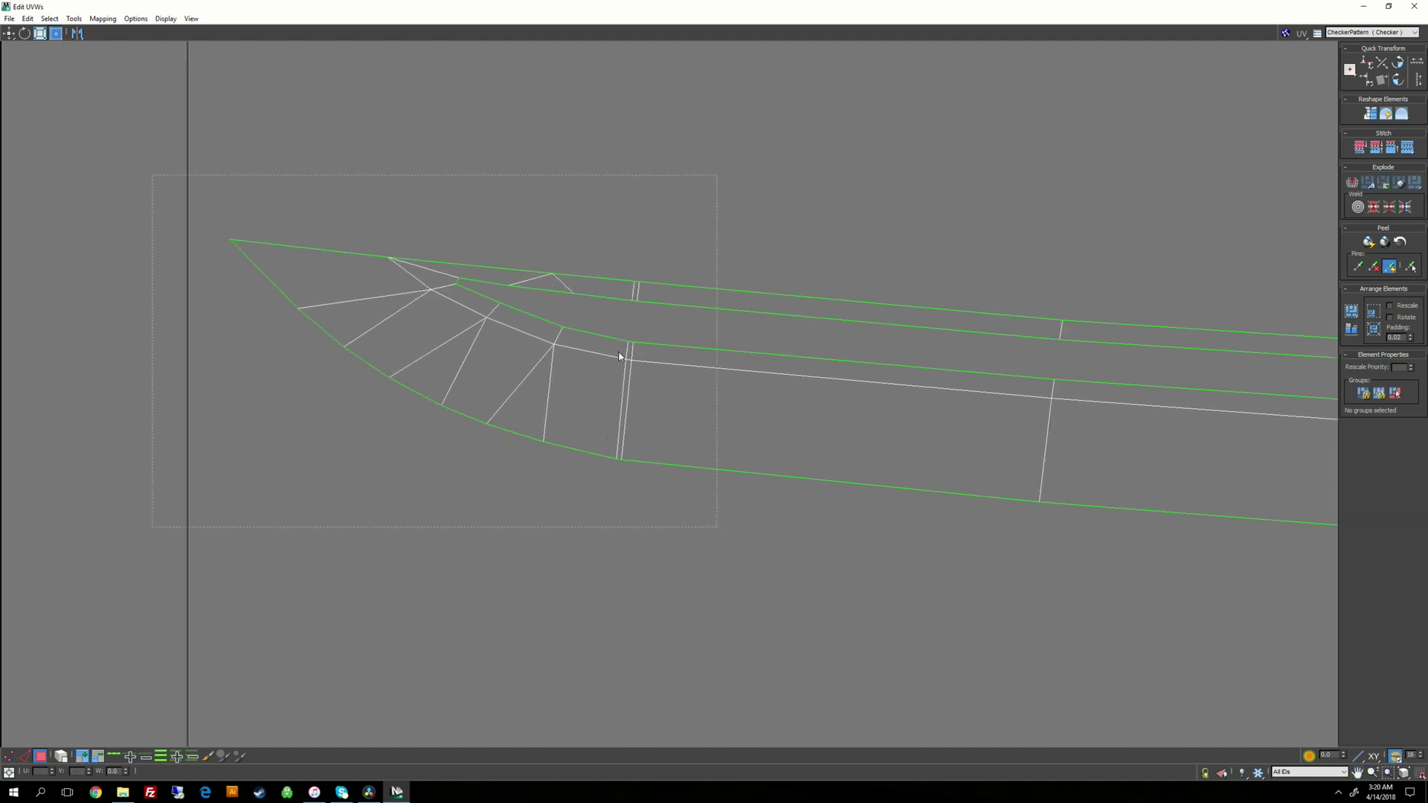
pyautogui.moveTo(618, 357); pyautogui.dragTo(717, 527)
pyautogui.keyDown('alt'); pyautogui.moveTo(795, 177); pyautogui.dragTo(850, 252); pyautogui.keyUp('alt')
pyautogui.keyDown('alt'); pyautogui.moveTo(1080, 548); pyautogui.dragTo(1114, 588); pyautogui.keyUp('alt')
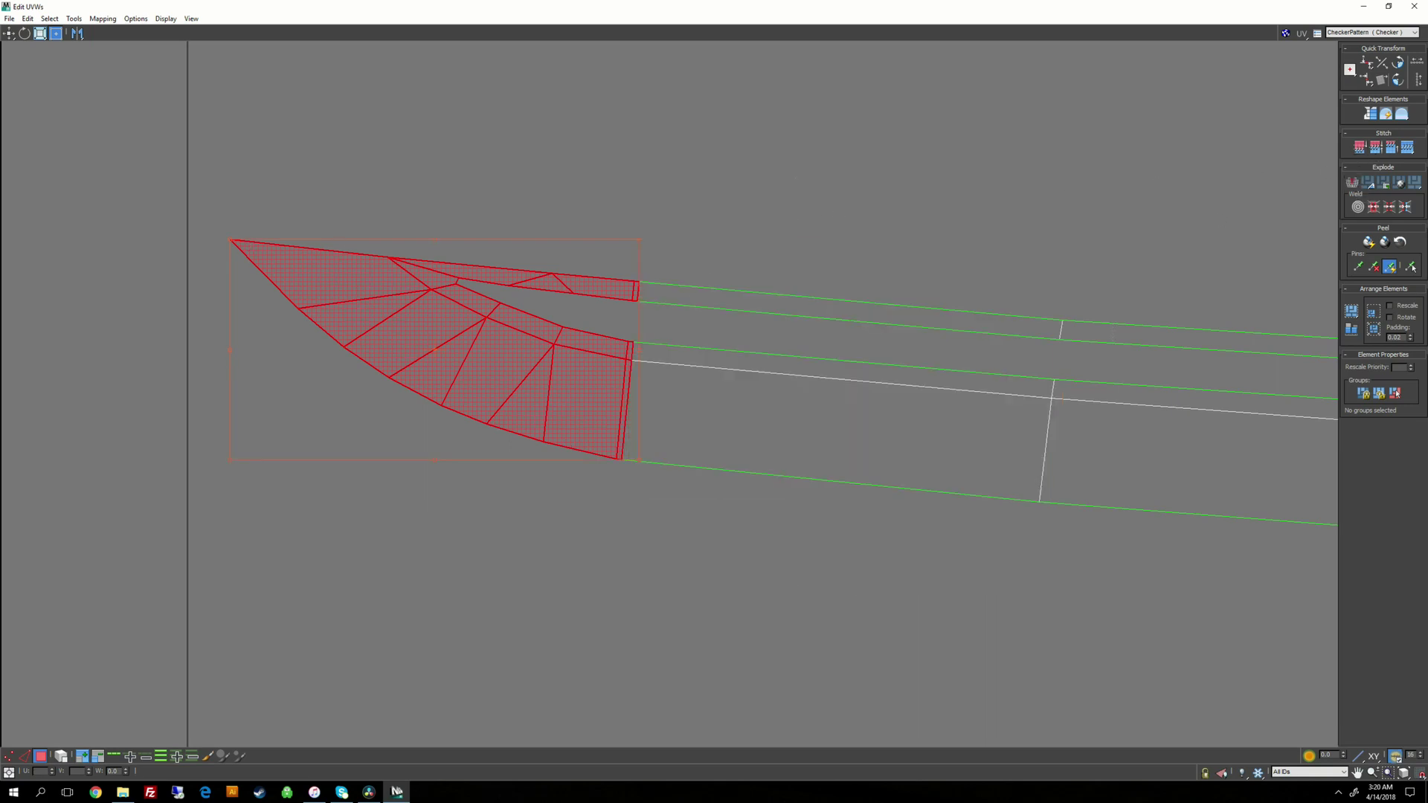
pyautogui.moveTo(521, 364); pyautogui.dragTo(417, 248)
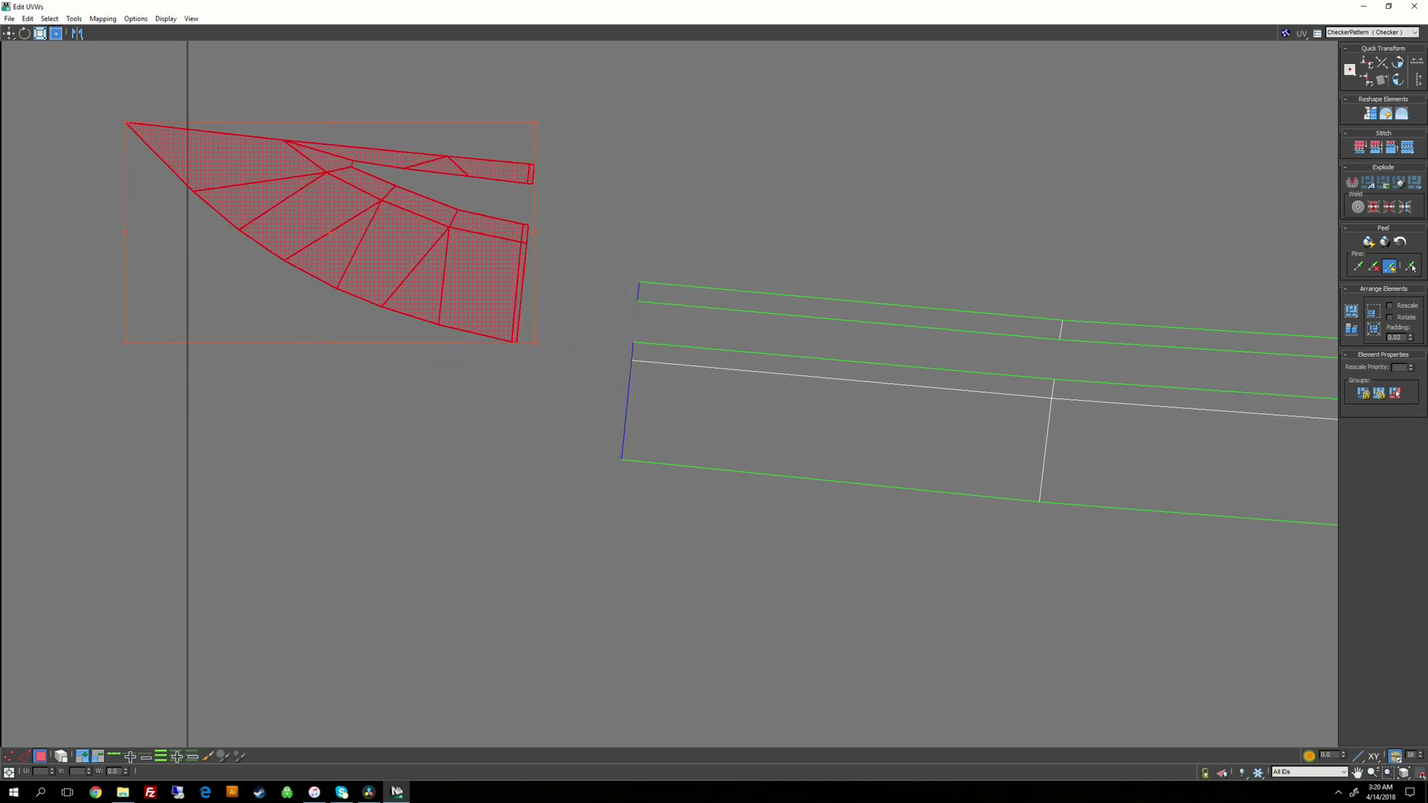
pyautogui.click(662, 199)
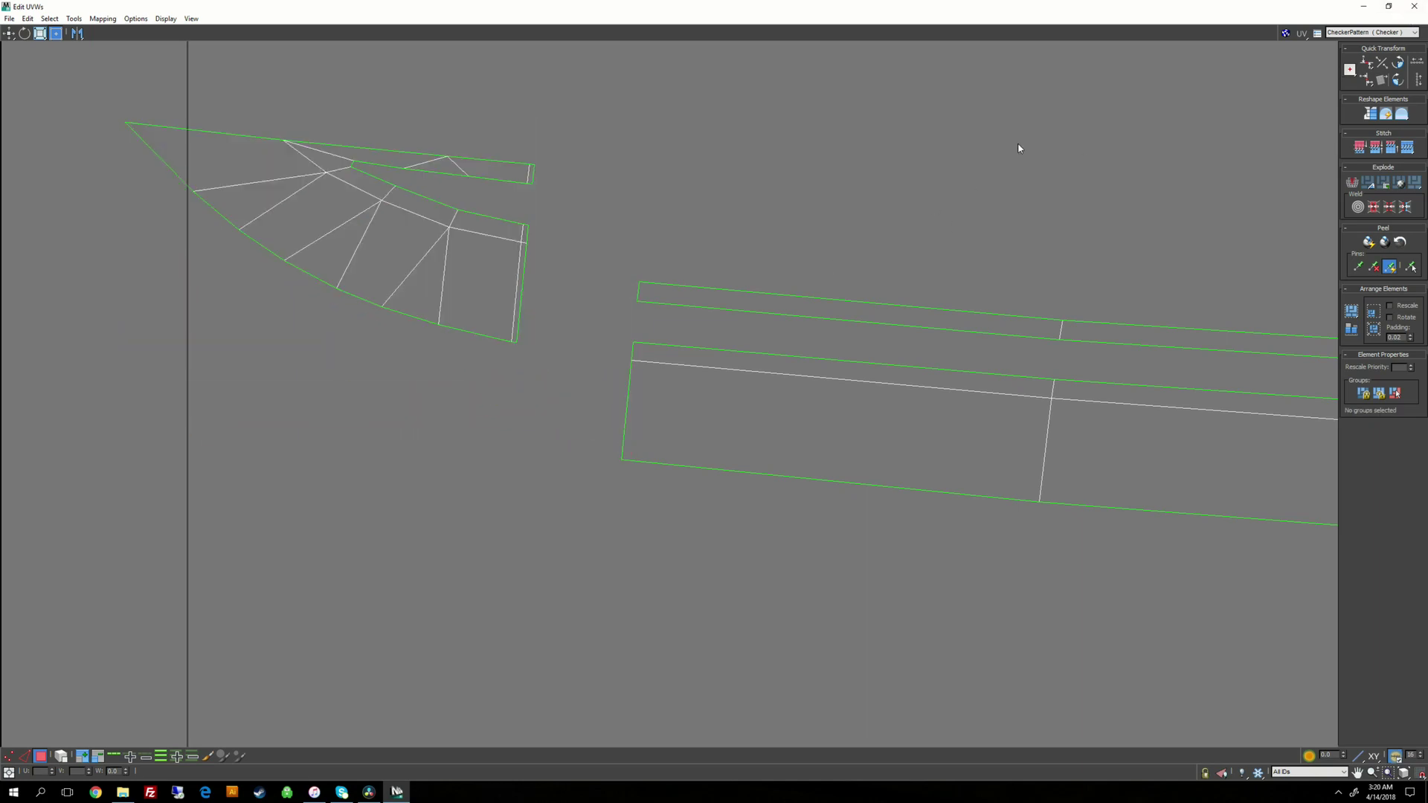
# Step: Select the tip piece's straight upper edges and rotate the whole piece so that this border runs horizontally
pyautogui.rightClick(591, 172)
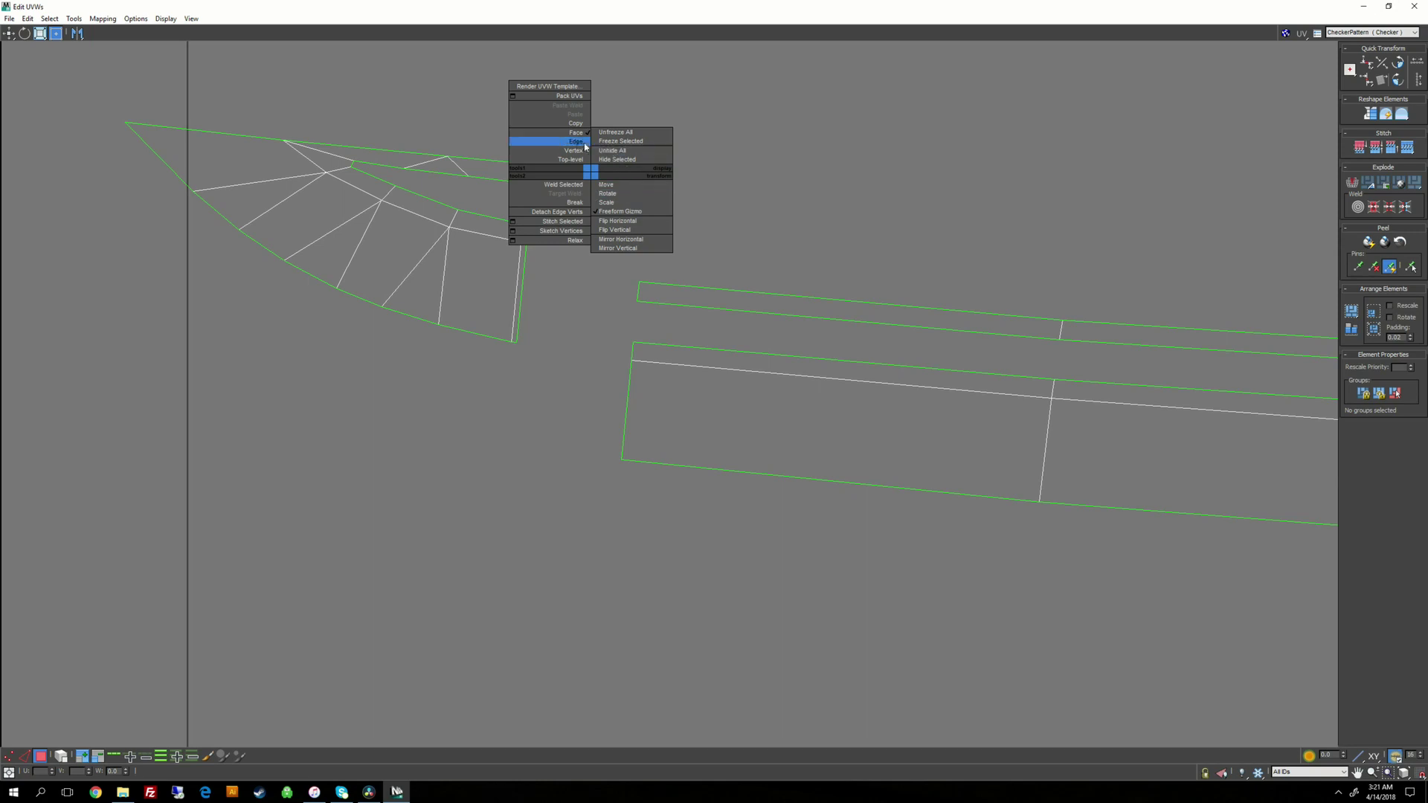
pyautogui.click(581, 143)
pyautogui.moveTo(392, 141); pyautogui.dragTo(730, 125)
pyautogui.click(1389, 6)
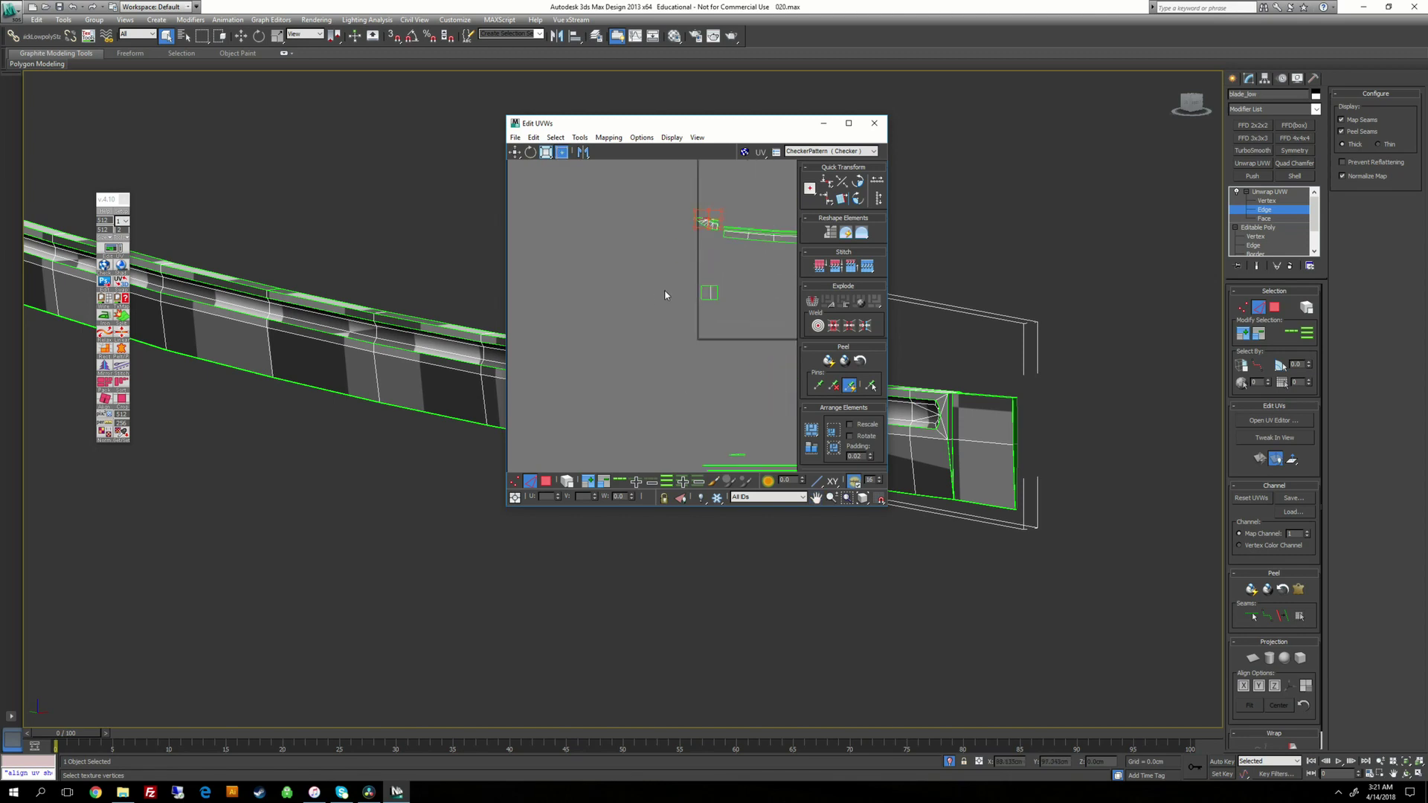
pyautogui.moveTo(665, 296); pyautogui.dragTo(600, 361, button='middle')
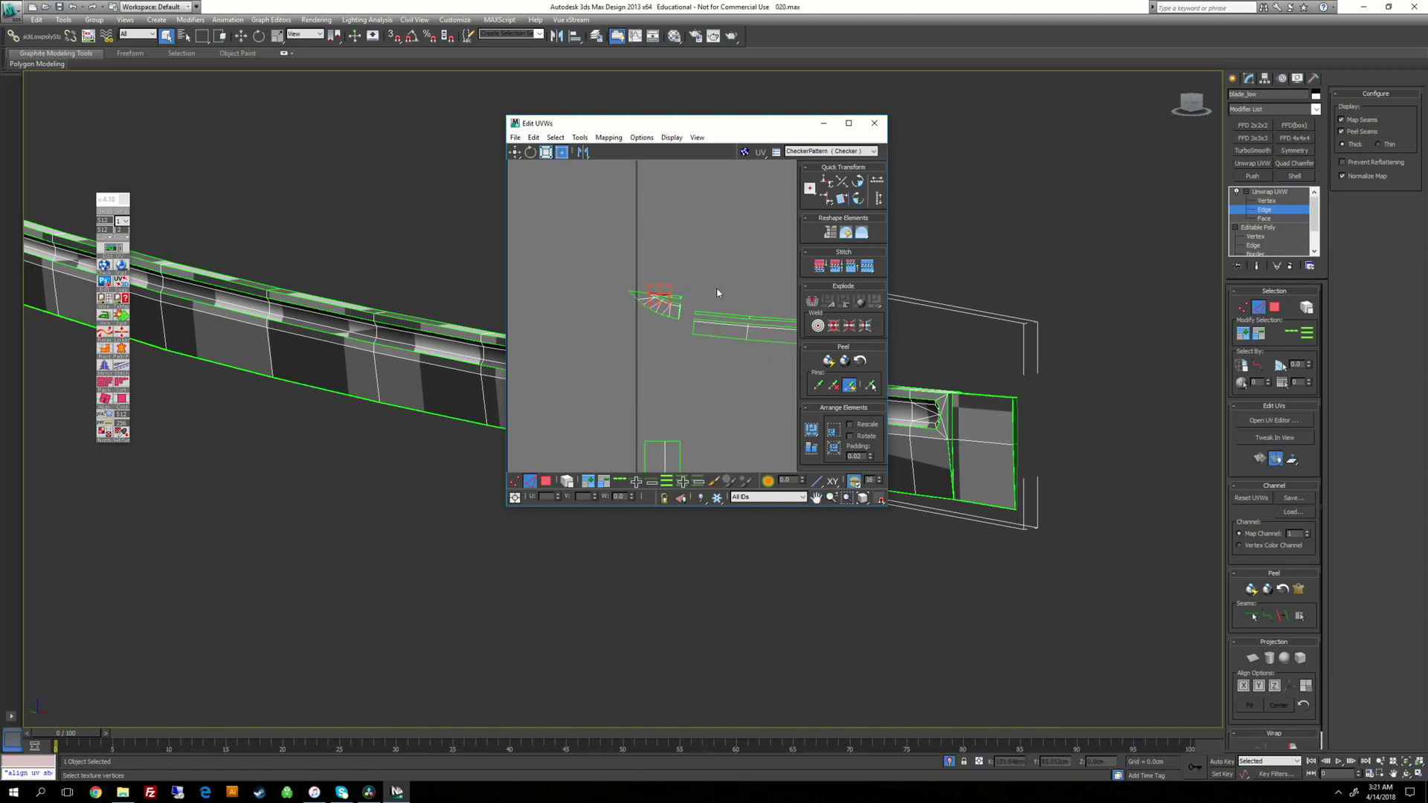
pyautogui.scroll(6, 653, 308)
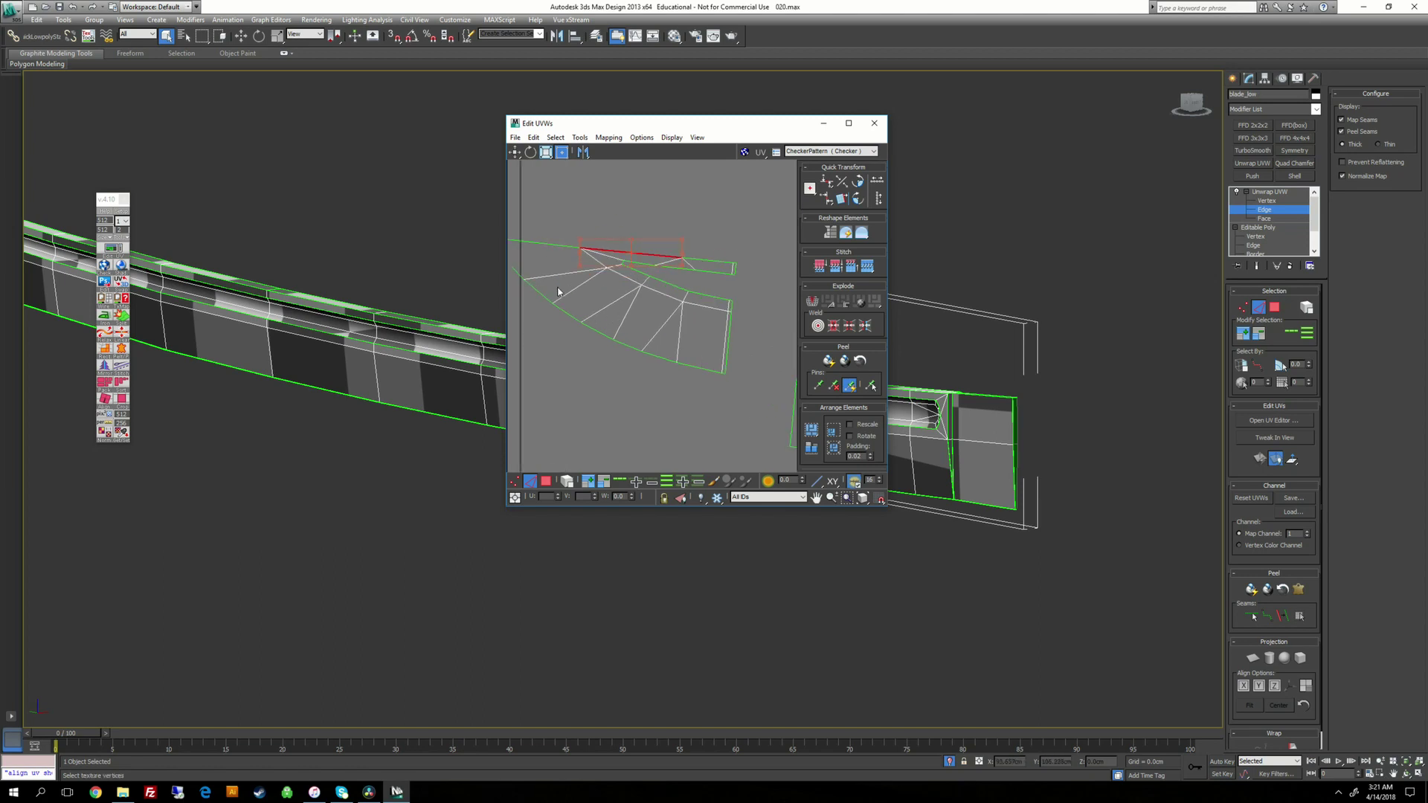
pyautogui.click(123, 399)
pyautogui.click(709, 293)
pyautogui.moveTo(533, 269); pyautogui.dragTo(575, 304, button='middle')
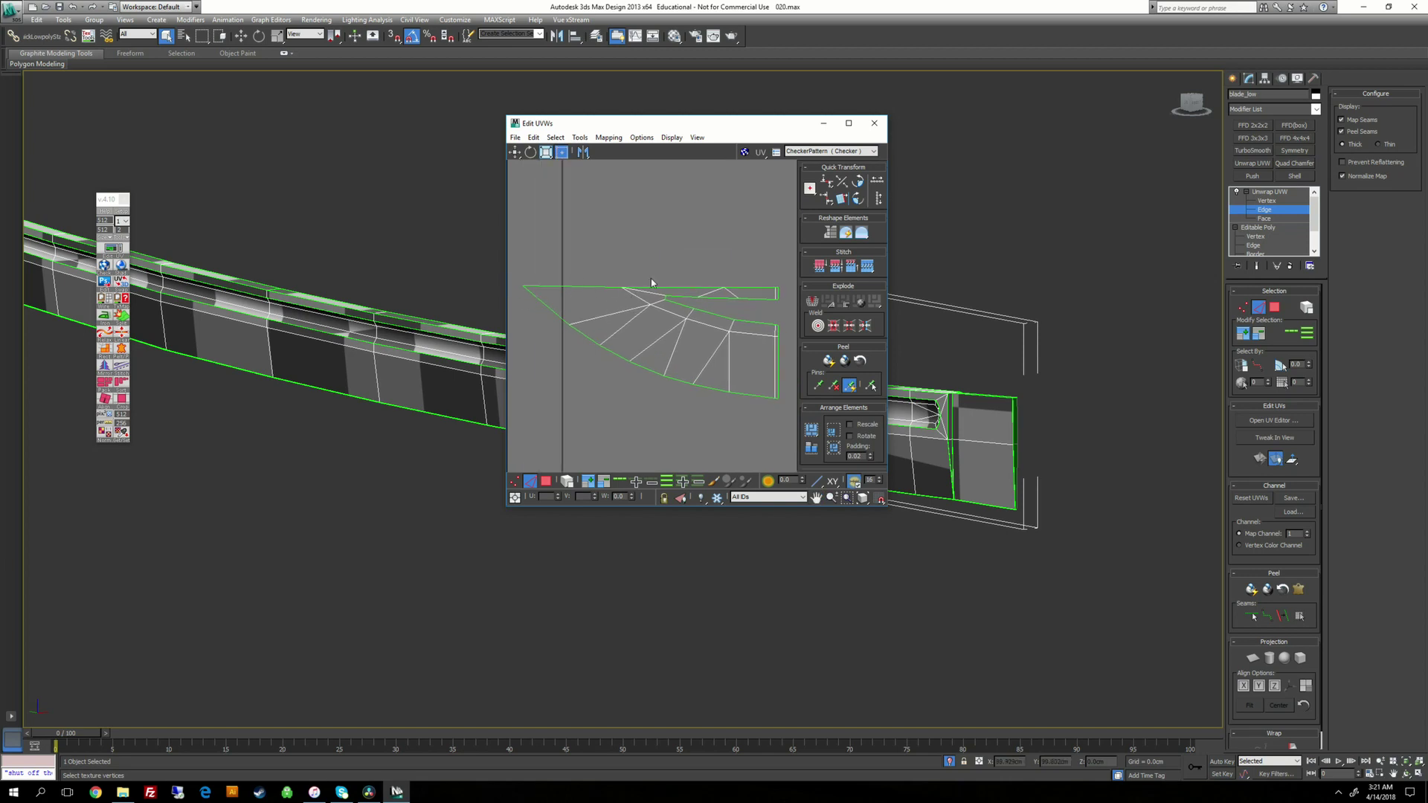
# Step: Align the vertices along the tip piece's cut end vertically
pyautogui.rightClick(595, 257)
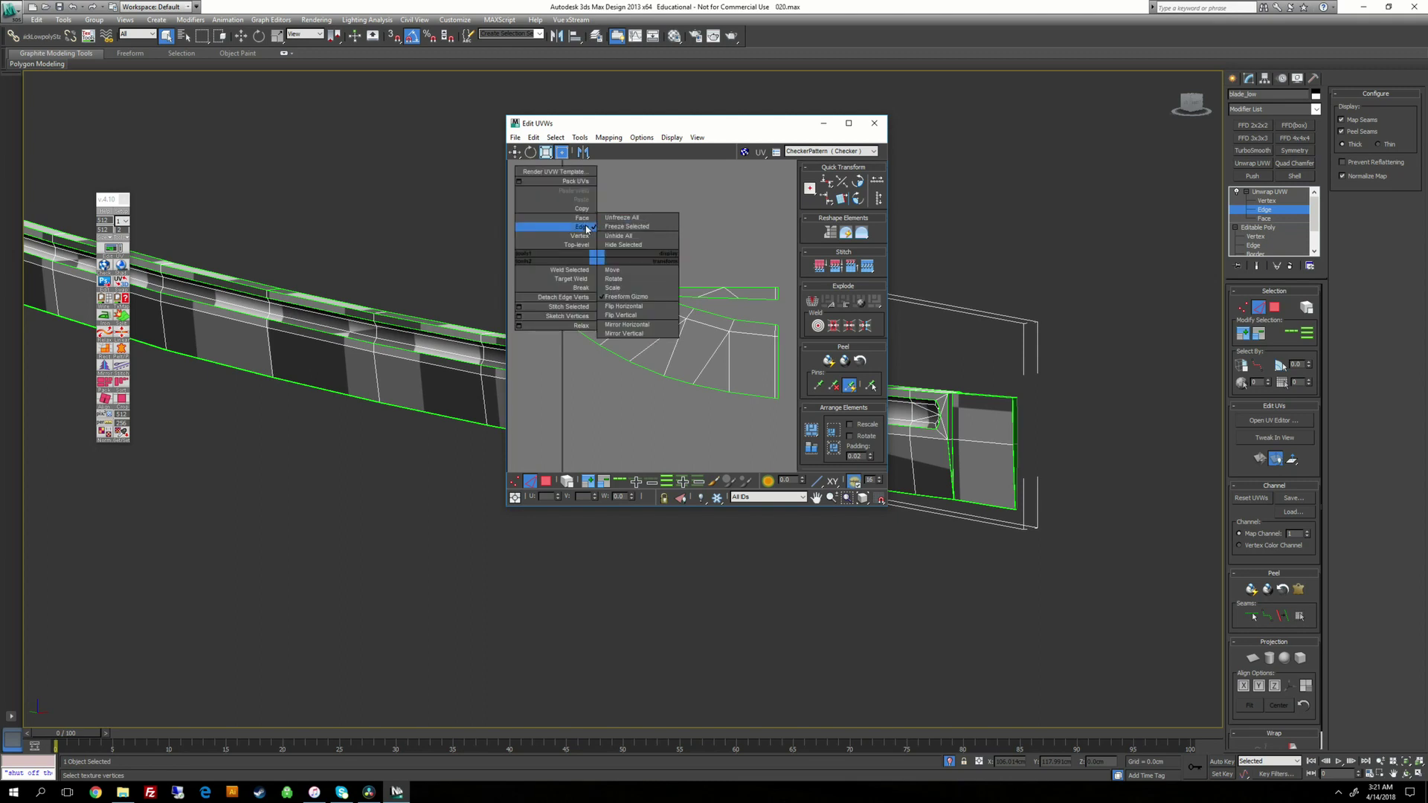
pyautogui.click(580, 236)
pyautogui.click(513, 274)
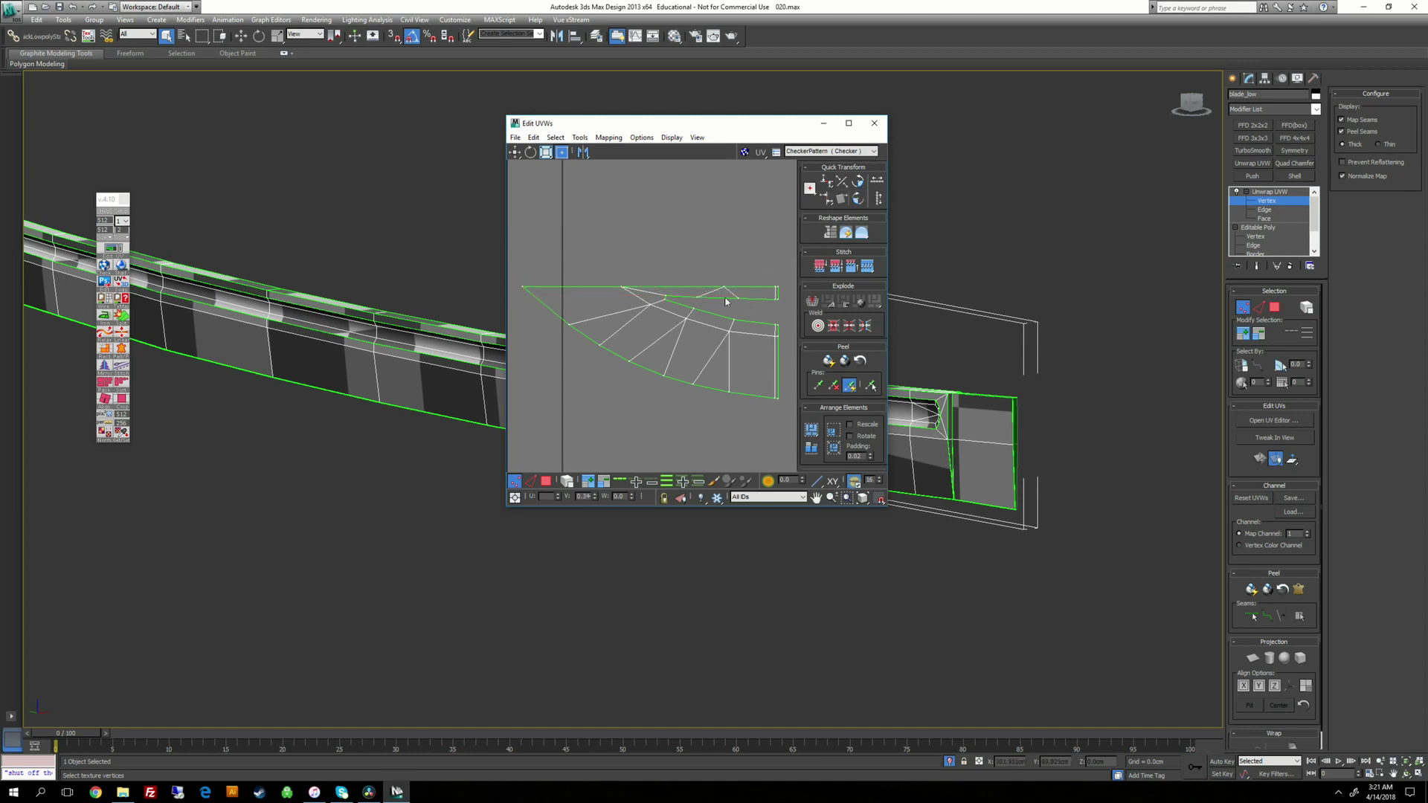
pyautogui.moveTo(743, 380); pyautogui.dragTo(601, 325, button='middle')
pyautogui.scroll(1, 601, 325)
pyautogui.scroll(1, 668, 211)
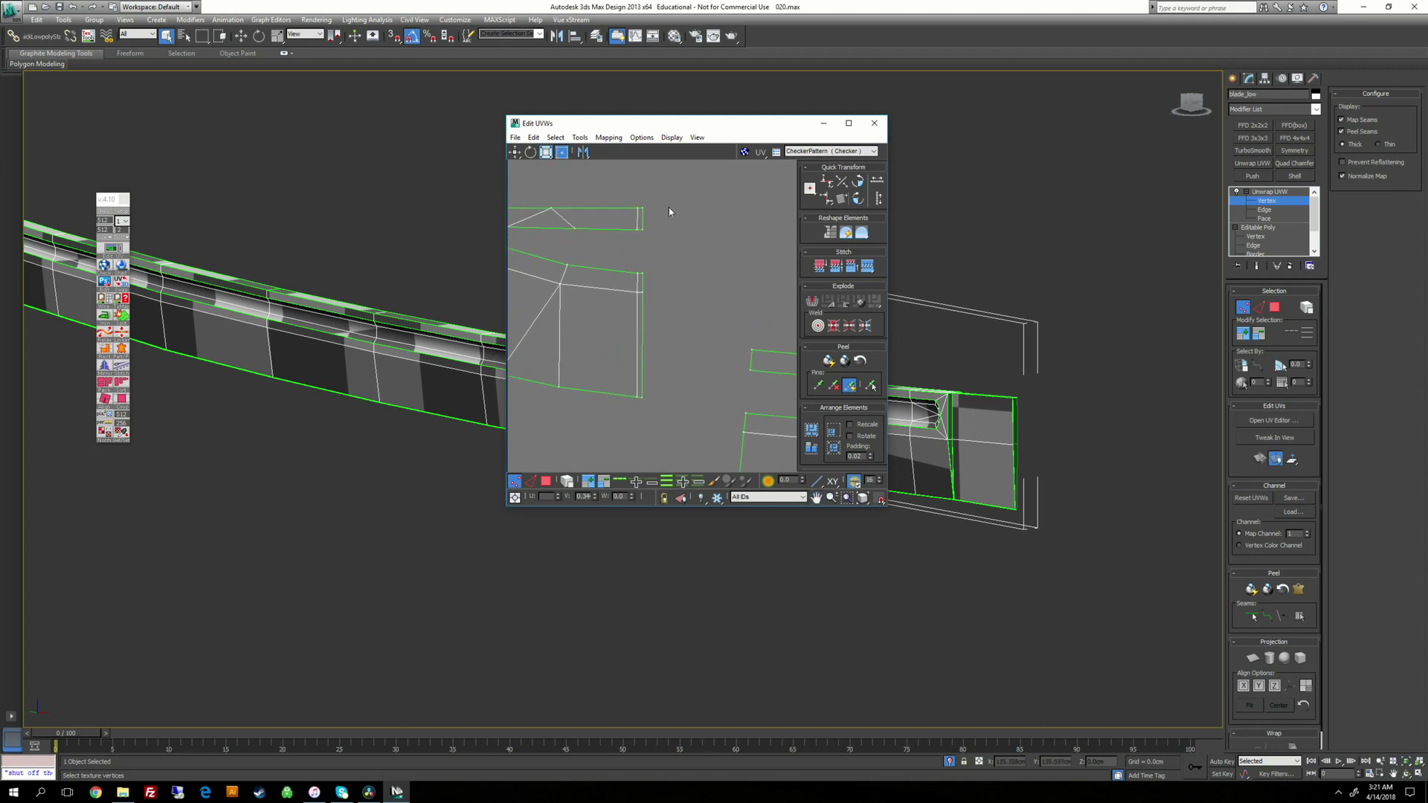
pyautogui.moveTo(641, 423); pyautogui.dragTo(639, 423)
pyautogui.click(825, 199)
pyautogui.click(655, 287)
pyautogui.scroll(-5, 676, 341)
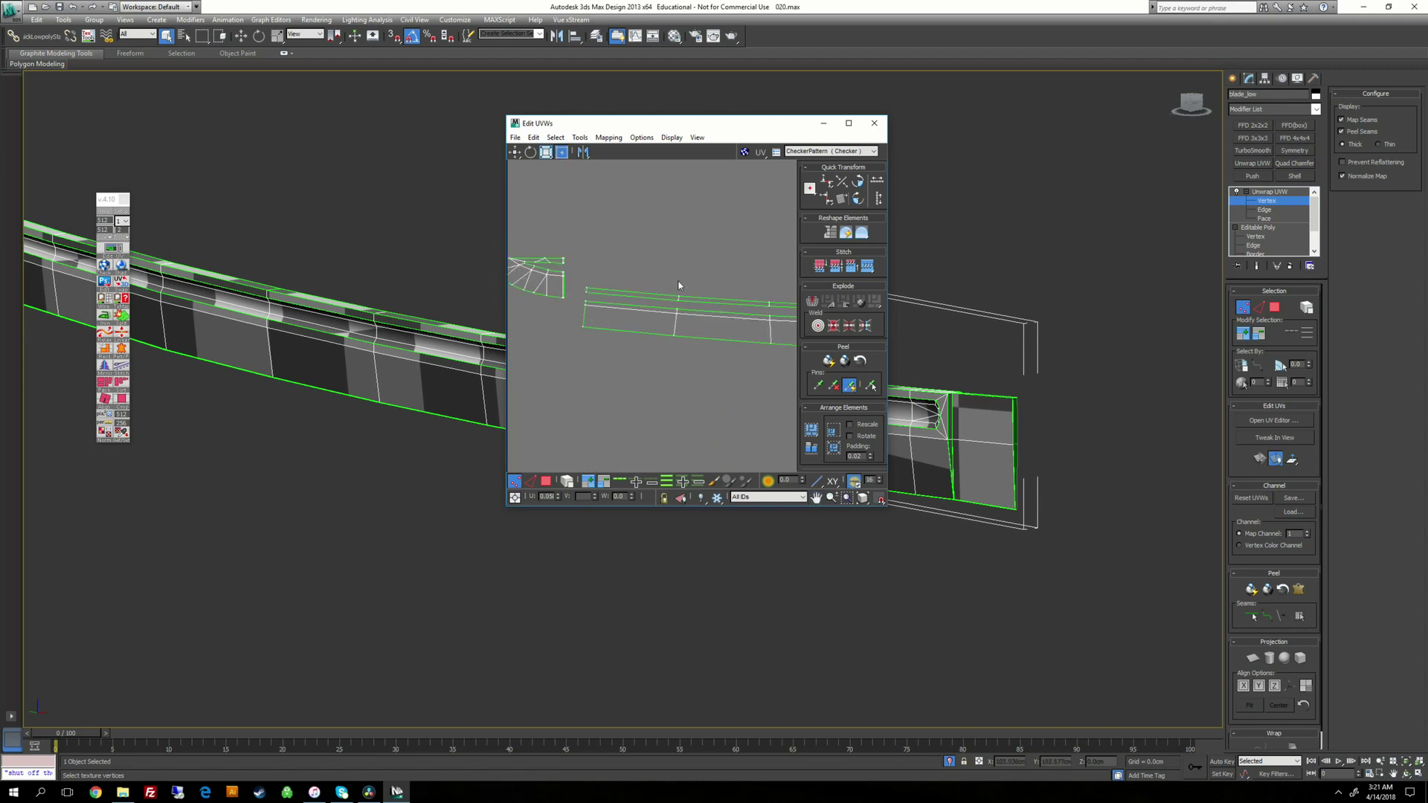
# Step: Raise the long strips' second vertex column from the tip end straight up, level with the first column
pyautogui.click(848, 123)
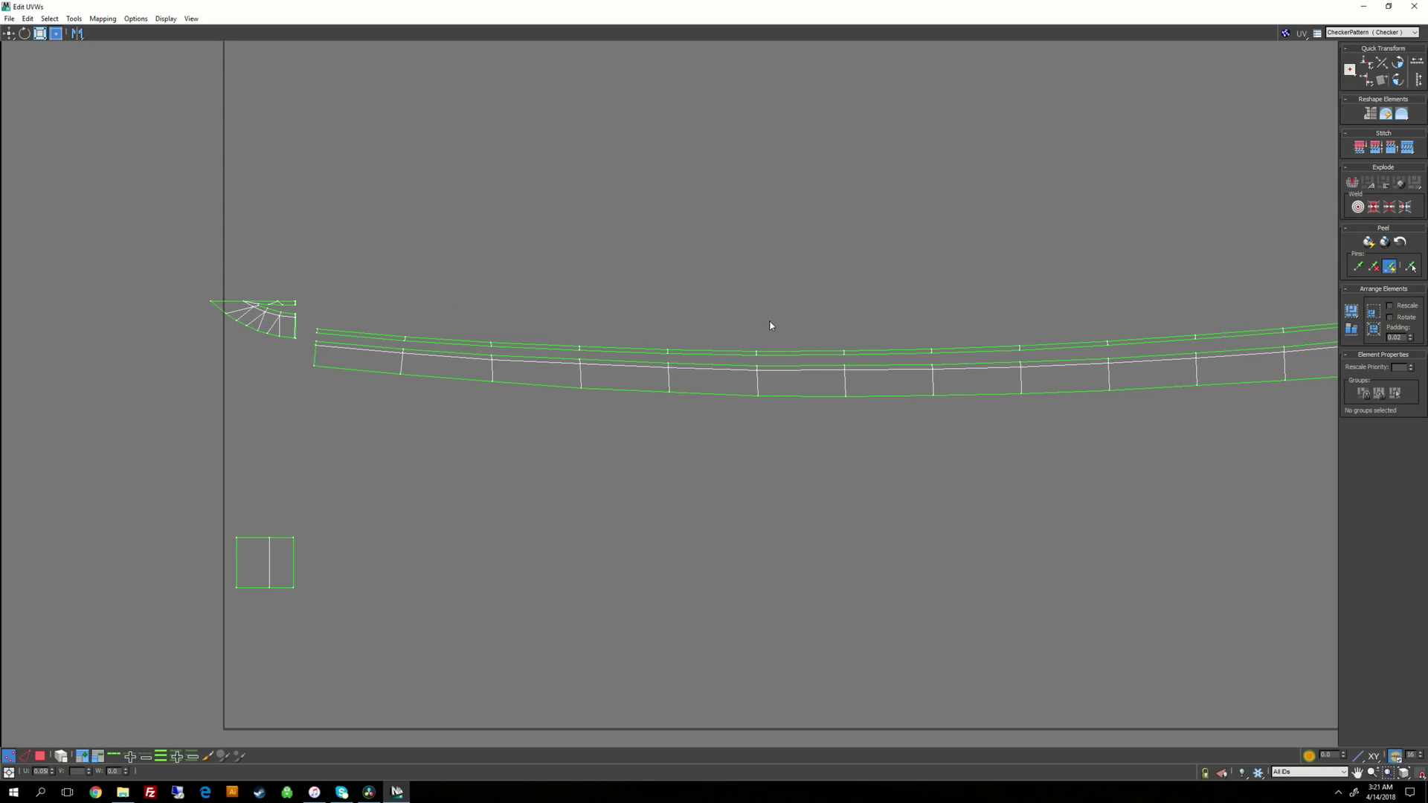
pyautogui.scroll(-1, 795, 290)
pyautogui.scroll(4, 711, 332)
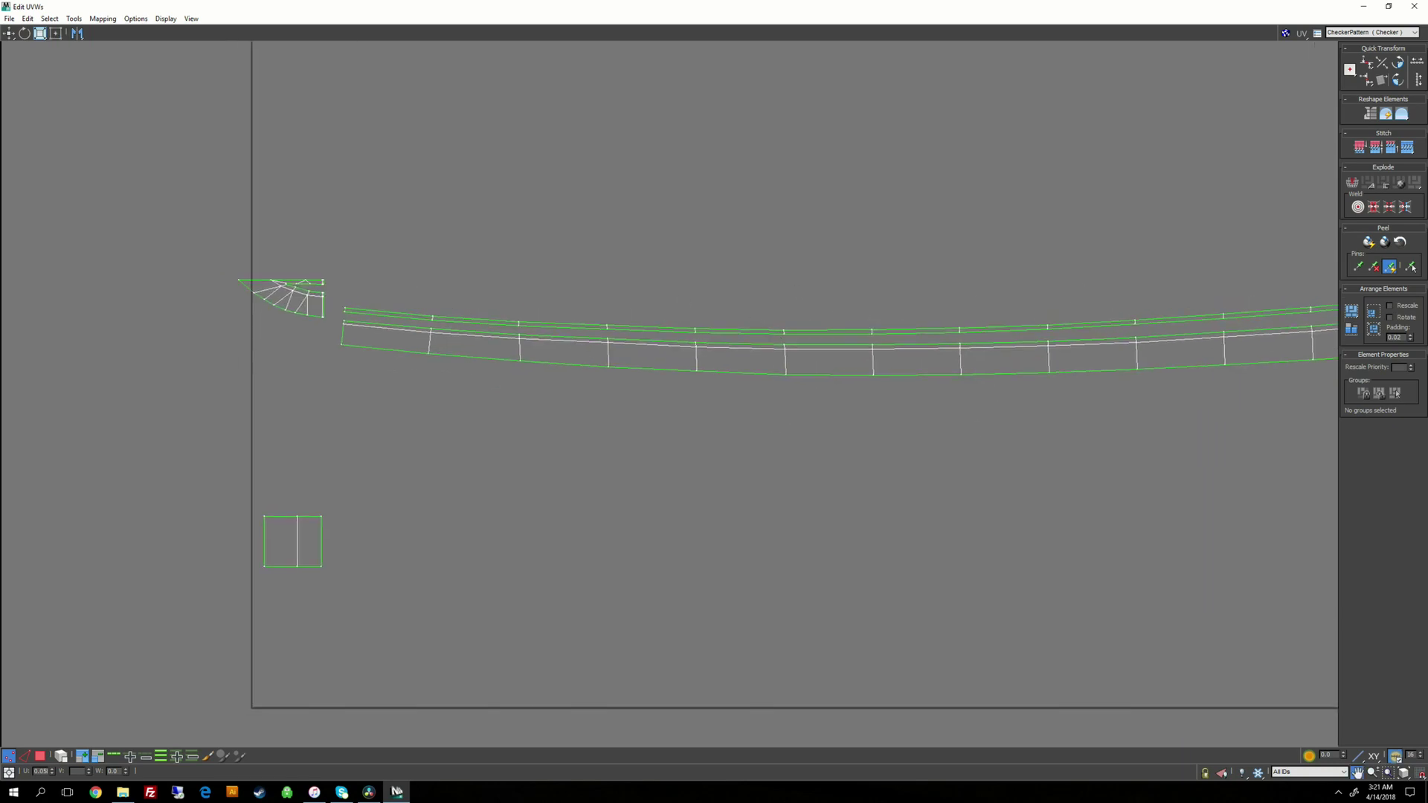
pyautogui.scroll(3, 615, 290)
pyautogui.rightClick(612, 283)
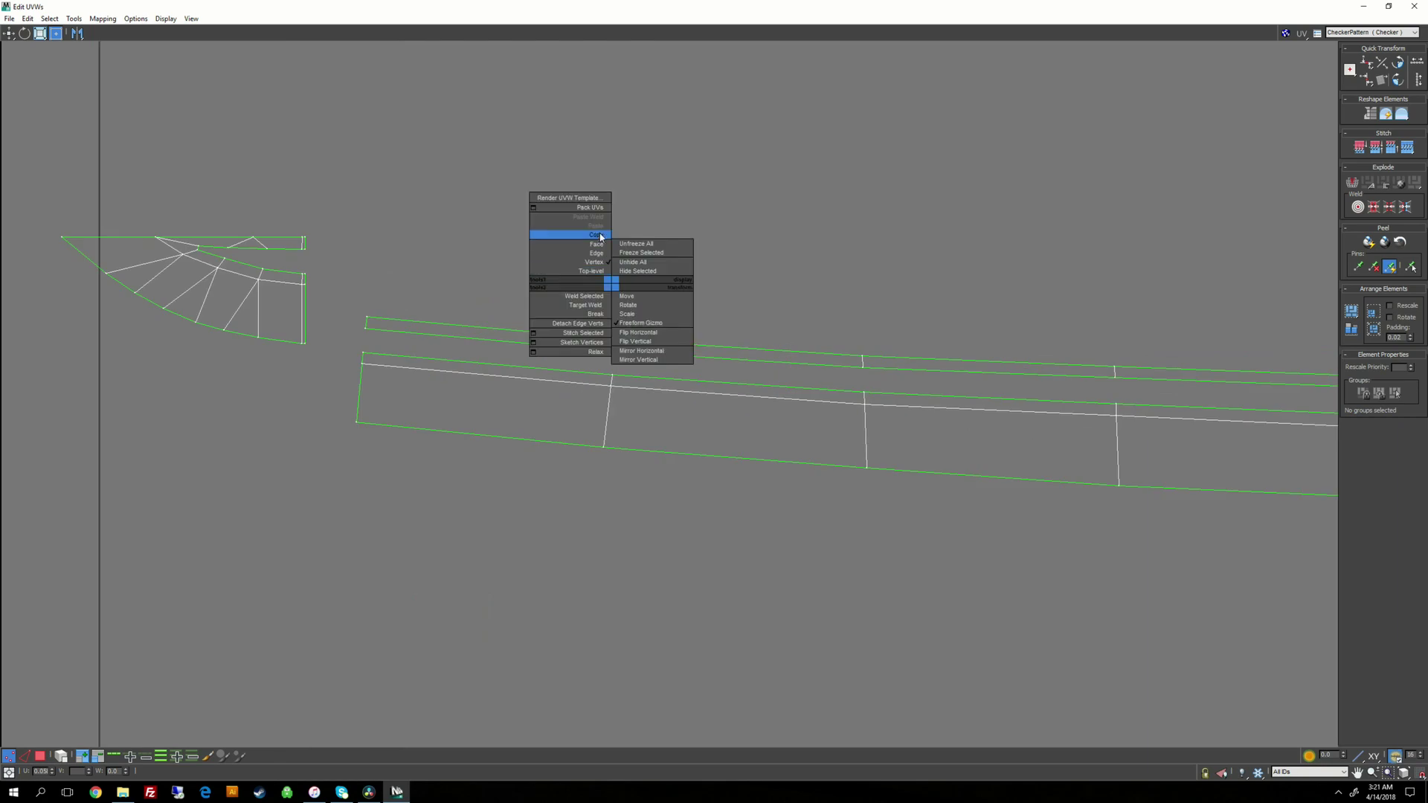
pyautogui.click(599, 254)
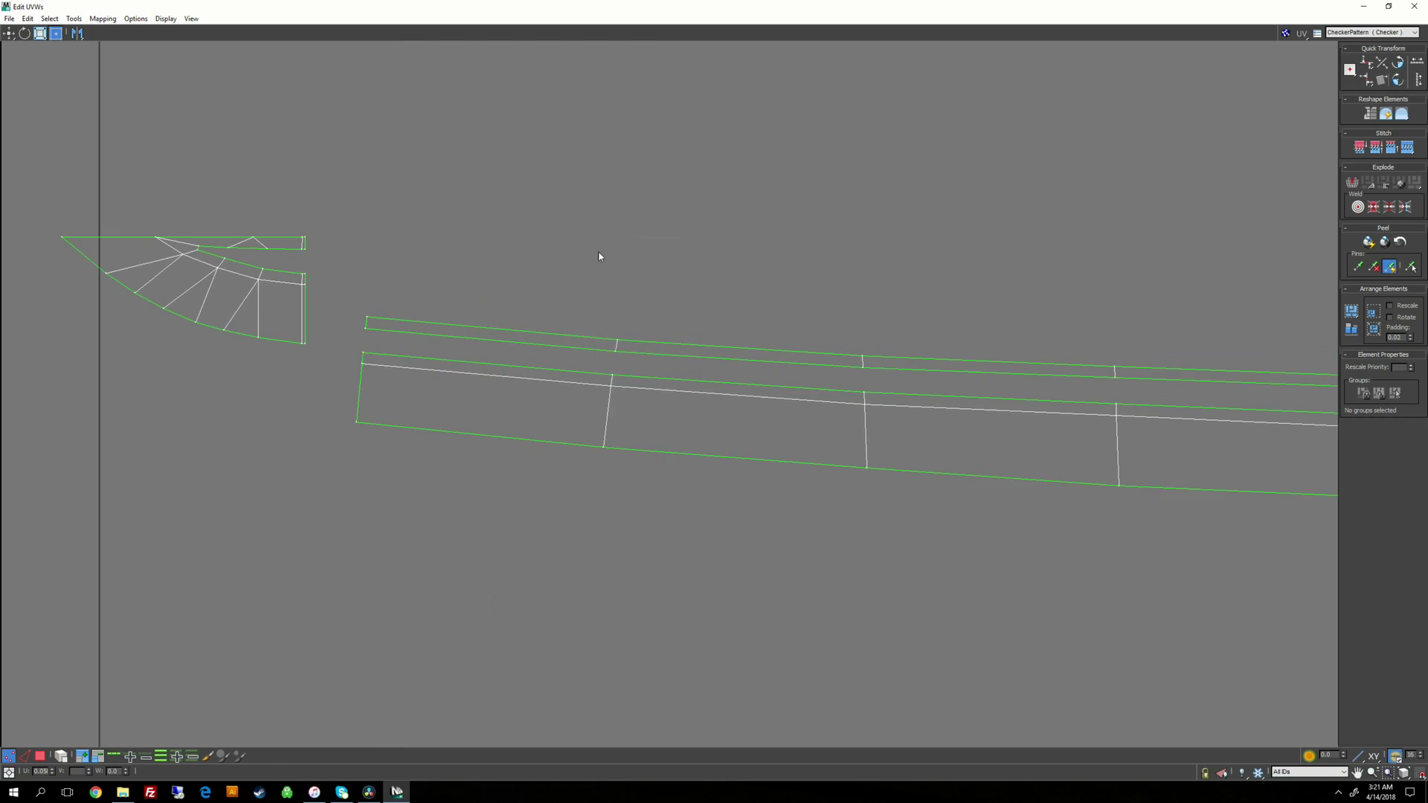
pyautogui.rightClick(616, 251)
pyautogui.click(610, 232)
pyautogui.moveTo(550, 302); pyautogui.dragTo(696, 519)
pyautogui.keyDown('shift'); pyautogui.moveTo(617, 402); pyautogui.dragTo(617, 383); pyautogui.keyUp('shift')
# Step: Raise the third and fourth vertex columns of the long strips straight up to flatten that section of the curve
pyautogui.moveTo(737, 289); pyautogui.dragTo(950, 533)
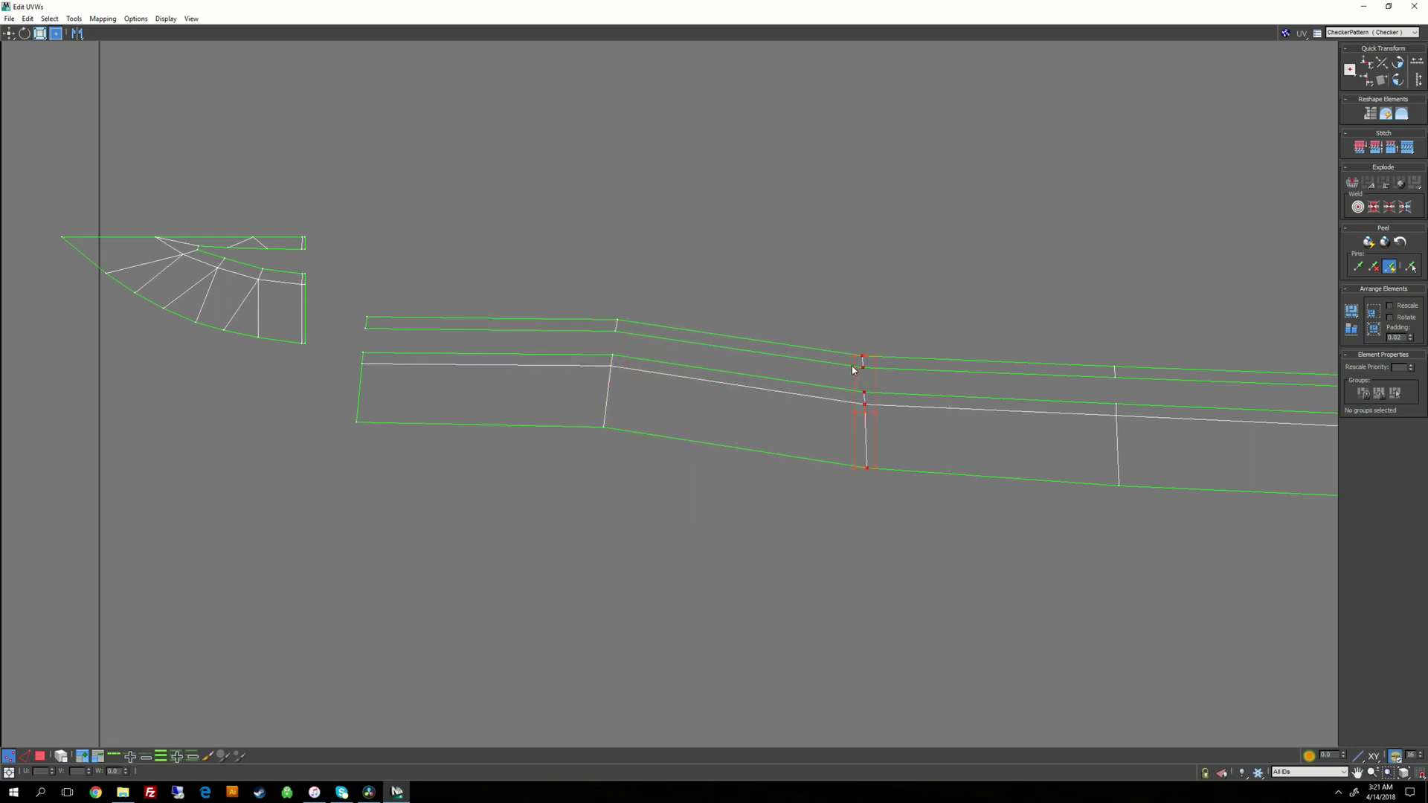
pyautogui.keyDown('shift'); pyautogui.moveTo(854, 370); pyautogui.dragTo(854, 334); pyautogui.keyUp('shift')
pyautogui.moveTo(1032, 287); pyautogui.dragTo(1131, 489)
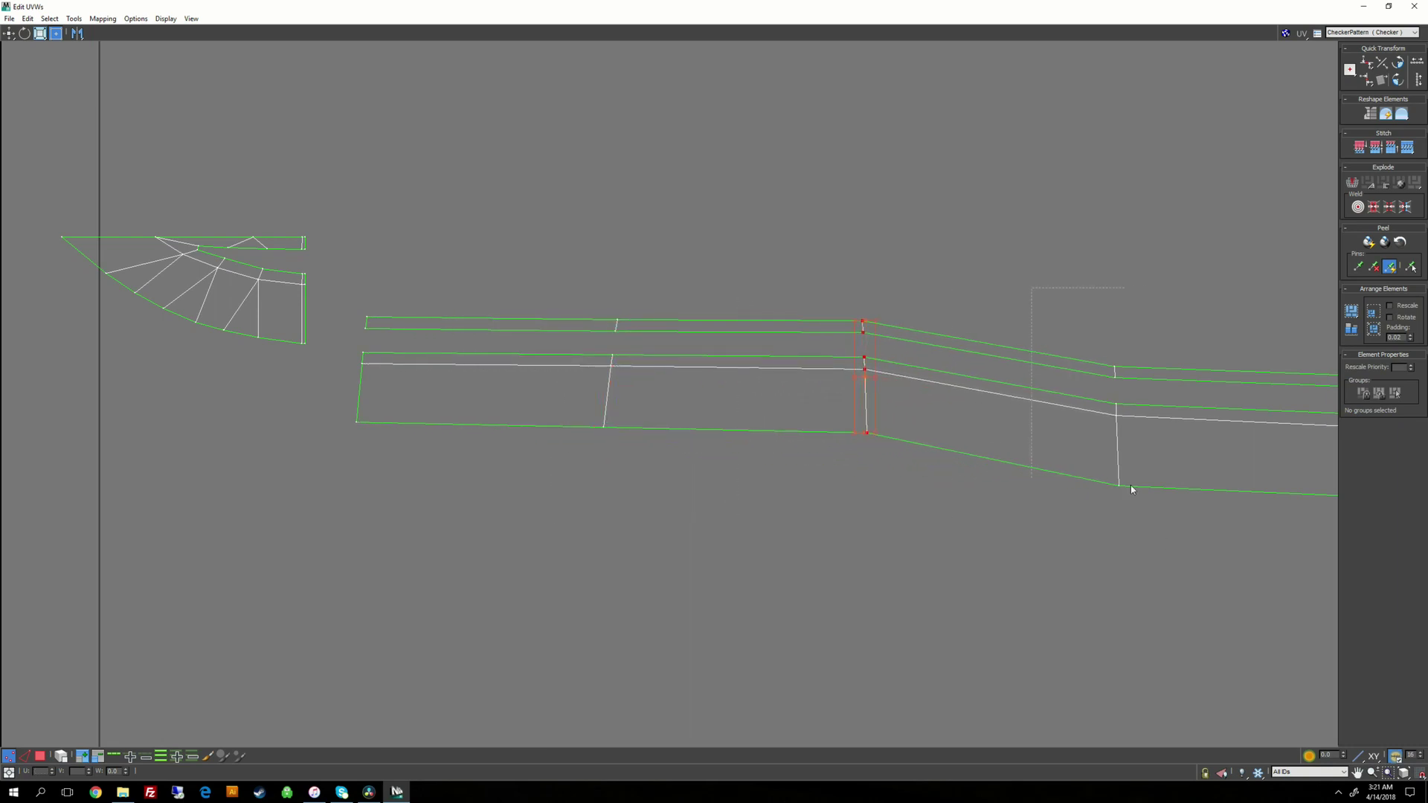
pyautogui.keyDown('shift'); pyautogui.moveTo(1107, 378); pyautogui.dragTo(1108, 332); pyautogui.keyUp('shift')
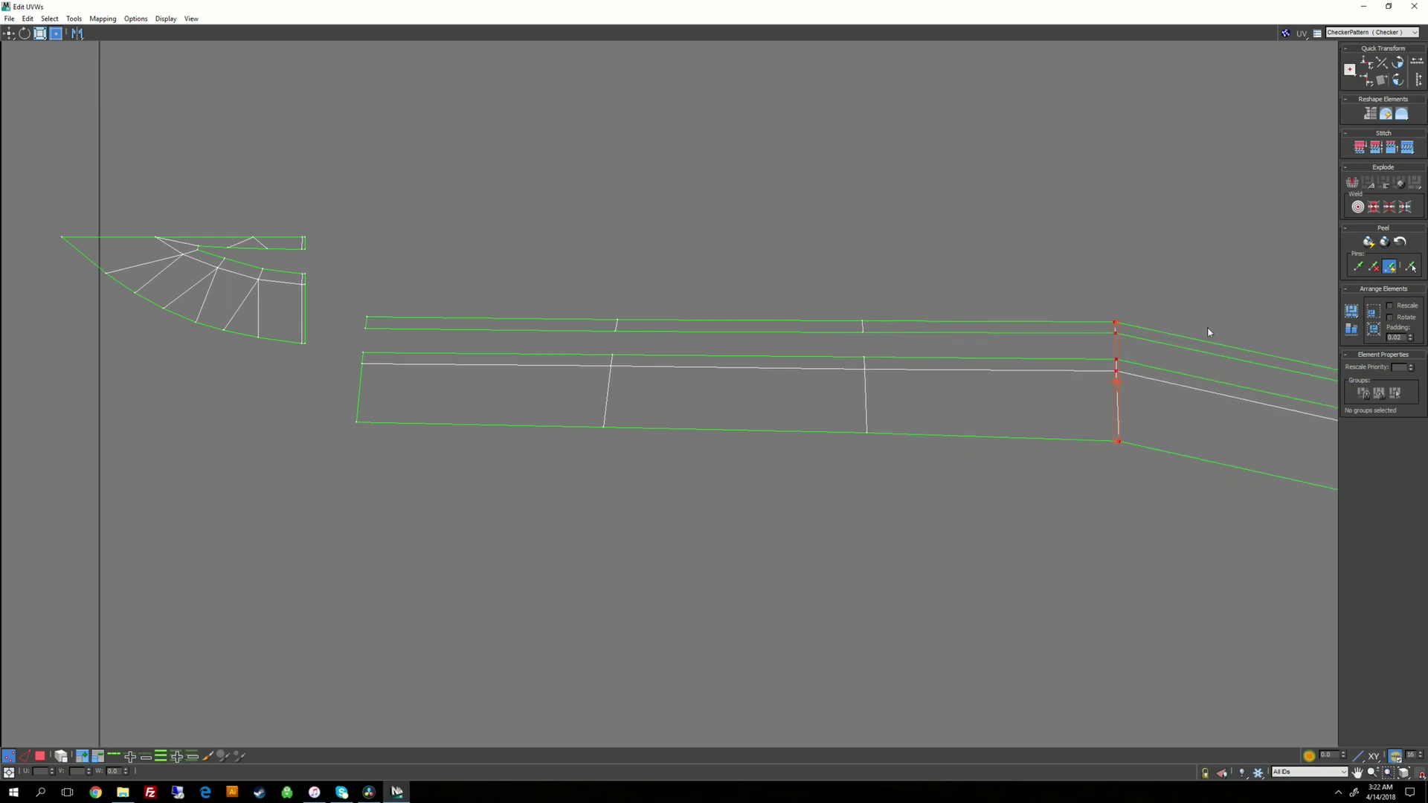
# Step: Raise the fifth and sixth vertex columns of the long strips vertically, in line with the flattened section
pyautogui.moveTo(1208, 330); pyautogui.dragTo(624, 283, button='middle')
pyautogui.moveTo(685, 274); pyautogui.dragTo(873, 526)
pyautogui.moveTo(777, 357)
pyautogui.keyDown('shift'); pyautogui.mouseDown()
pyautogui.moveTo(777, 310)
pyautogui.moveTo(785, 339)
pyautogui.mouseUp(); pyautogui.keyUp('shift')
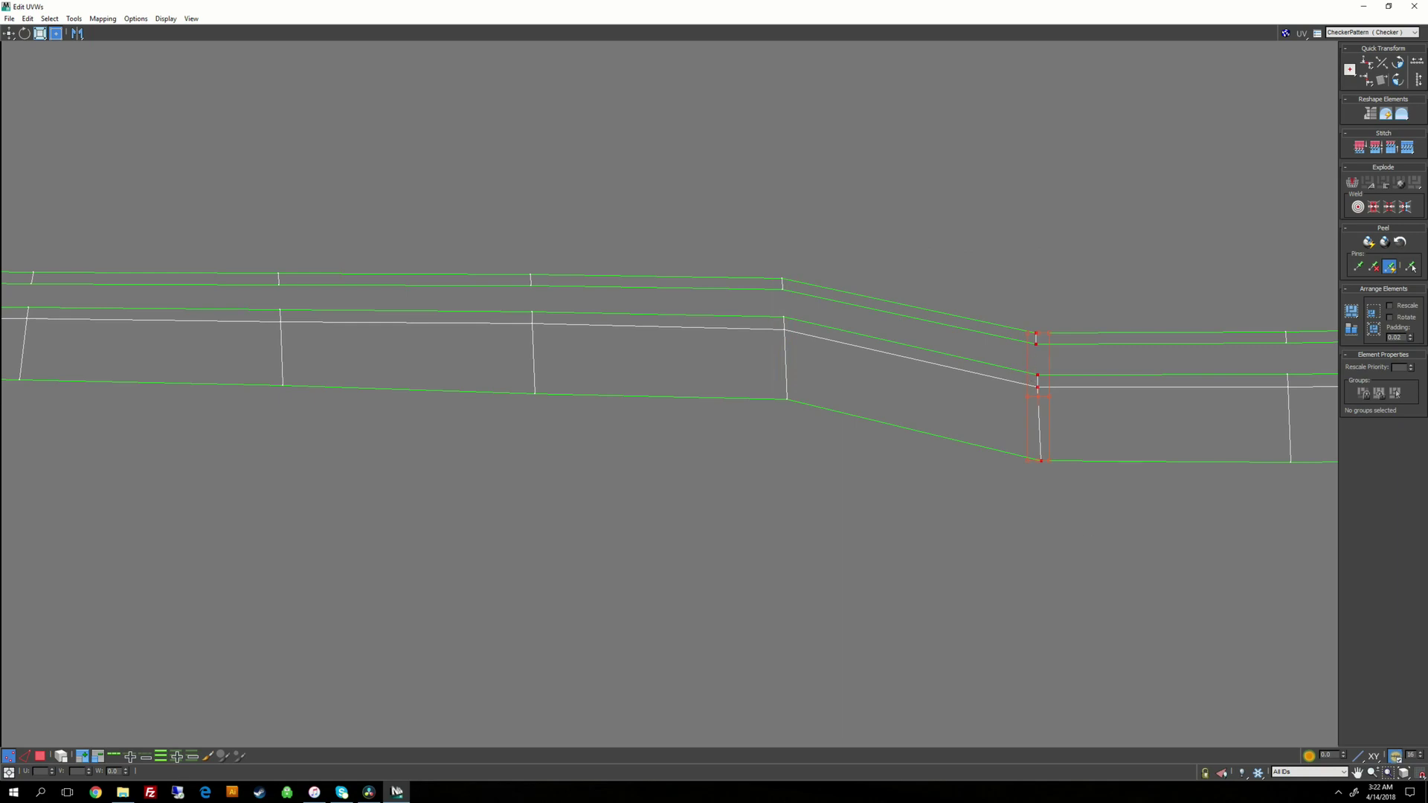
pyautogui.keyDown('shift'); pyautogui.moveTo(1038, 369); pyautogui.dragTo(1038, 316); pyautogui.keyUp('shift')
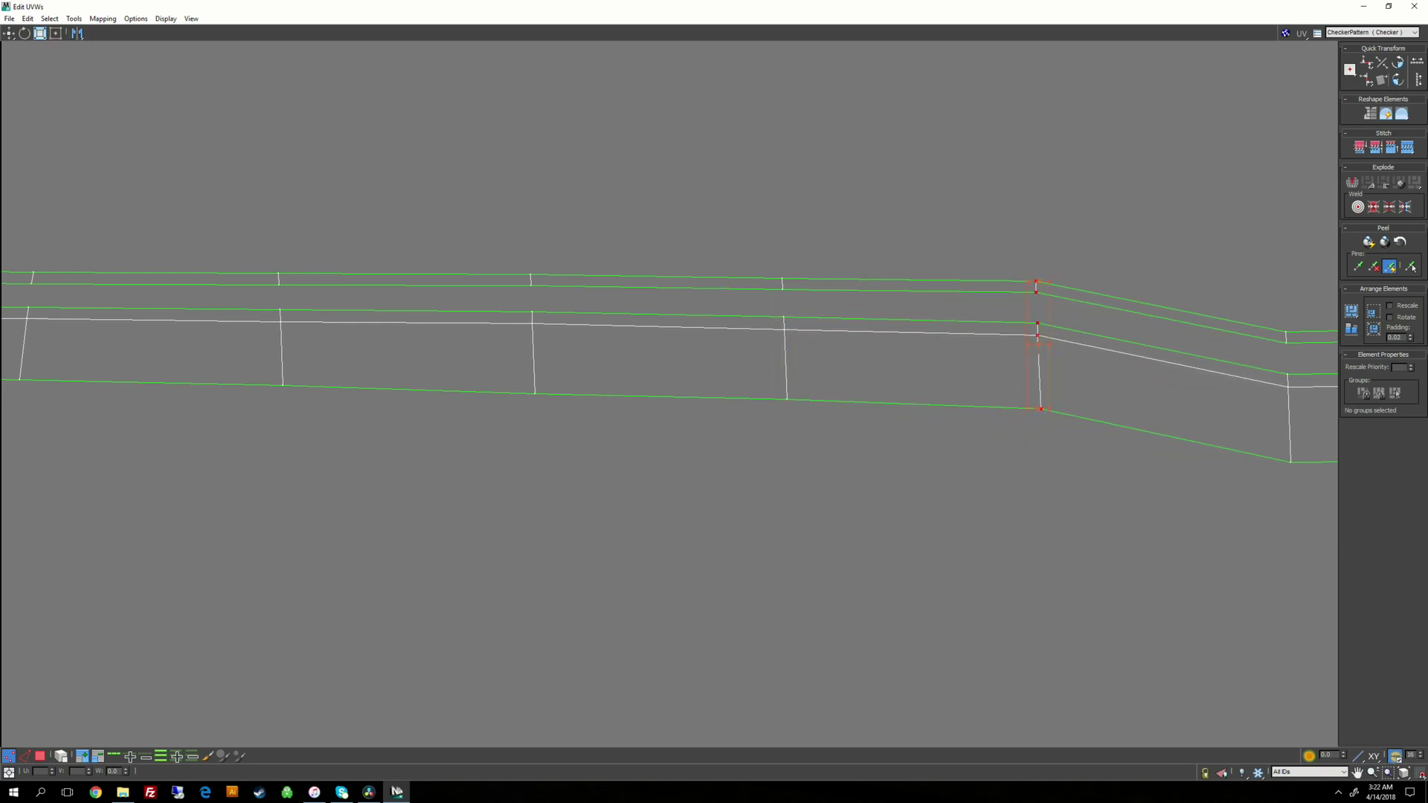
# Step: Move the seventh and eighth vertex columns of the long strips straight up to continue the flattened run
pyautogui.moveTo(959, 250); pyautogui.dragTo(672, 300, button='middle')
pyautogui.keyDown('shift'); pyautogui.moveTo(750, 372); pyautogui.dragTo(750, 322); pyautogui.keyUp('shift')
pyautogui.moveTo(864, 244); pyautogui.dragTo(1094, 536)
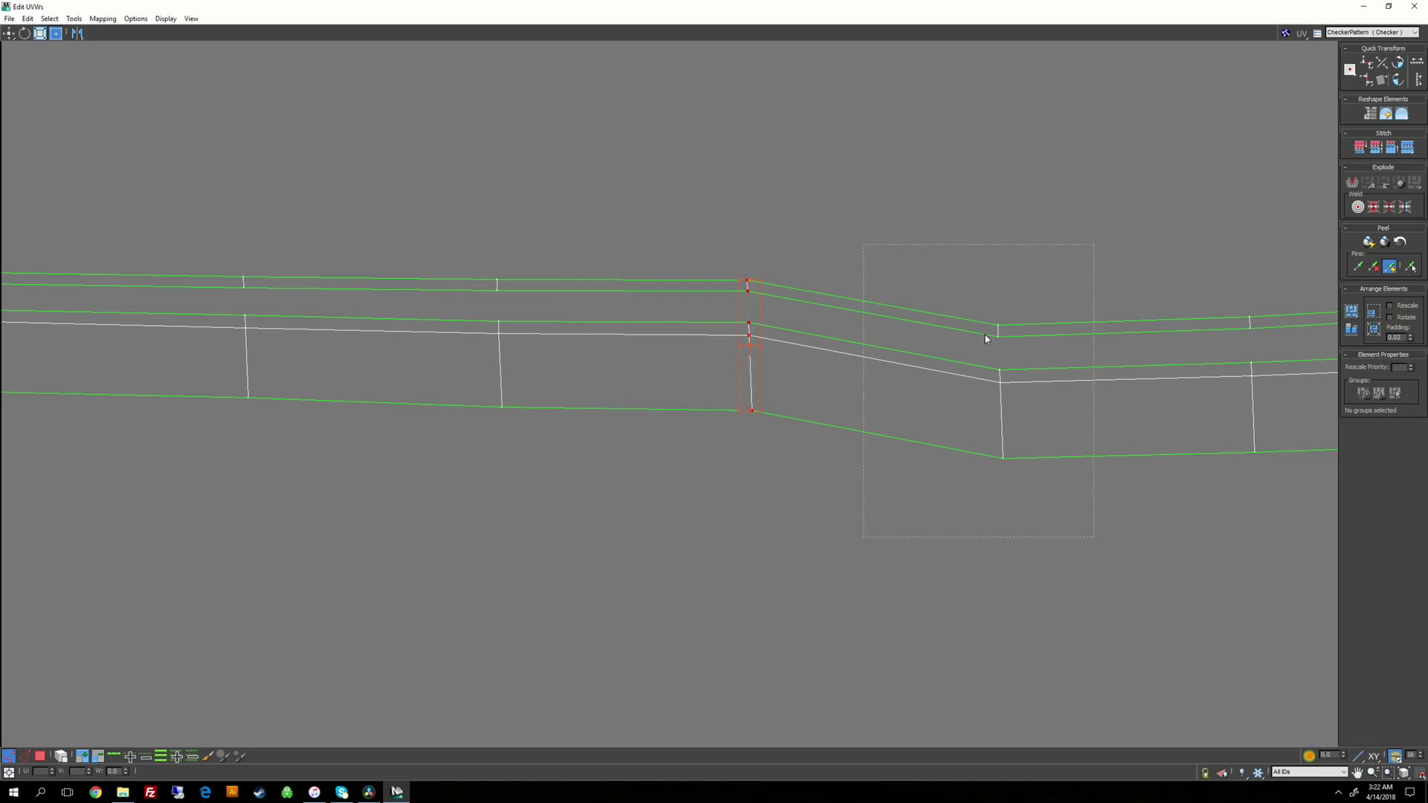
pyautogui.keyDown('shift'); pyautogui.moveTo(998, 335); pyautogui.dragTo(997, 291); pyautogui.keyUp('shift')
# Step: Nudge the next vertex columns toward the handle end slightly upward to even out the long strips' remaining sag
pyautogui.moveTo(1100, 298); pyautogui.dragTo(574, 279, button='middle')
pyautogui.moveTo(608, 234); pyautogui.dragTo(724, 273)
pyautogui.moveTo(851, 216); pyautogui.dragTo(1069, 501)
pyautogui.keyDown('shift'); pyautogui.moveTo(977, 349); pyautogui.dragTo(977, 326); pyautogui.keyUp('shift')
pyautogui.moveTo(1101, 290); pyautogui.dragTo(623, 306, button='middle')
pyautogui.moveTo(653, 243); pyautogui.dragTo(850, 507)
pyautogui.keyDown('shift'); pyautogui.moveTo(750, 352); pyautogui.dragTo(750, 340); pyautogui.keyUp('shift')
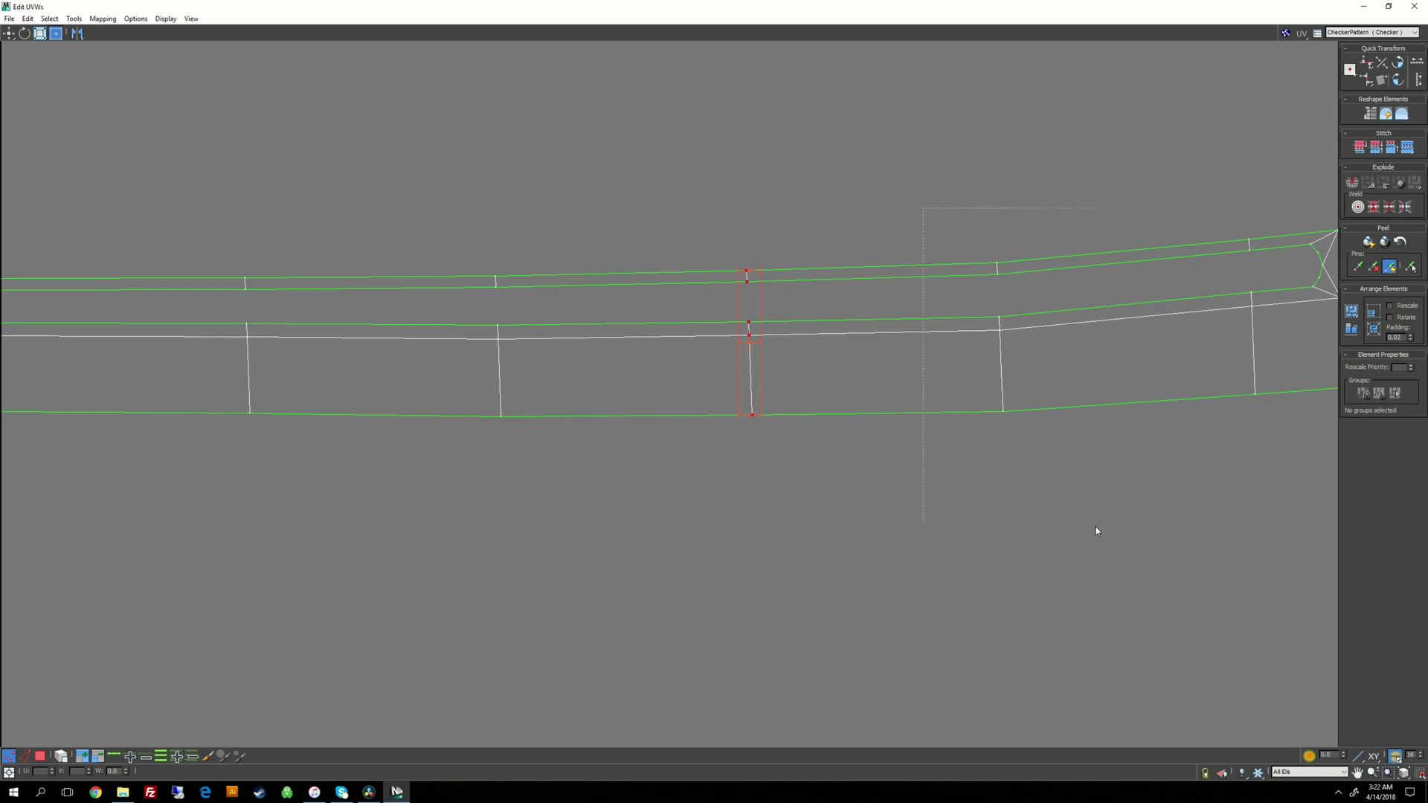
# Step: Lower the last vertex columns at the handle end so both long strips continue the flattened run
pyautogui.click(1141, 204)
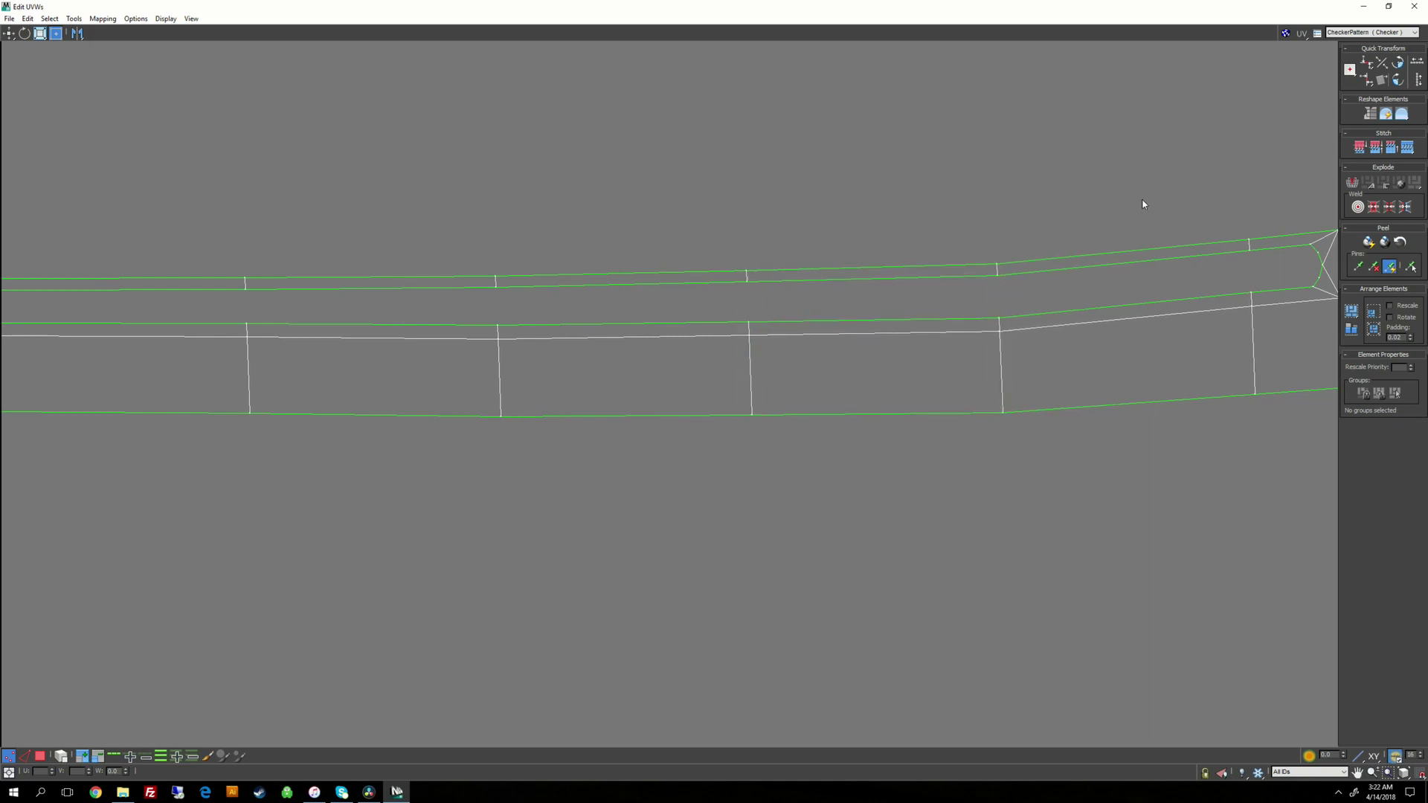
pyautogui.moveTo(1141, 204); pyautogui.dragTo(677, 233, button='middle')
pyautogui.moveTo(621, 180); pyautogui.dragTo(965, 527)
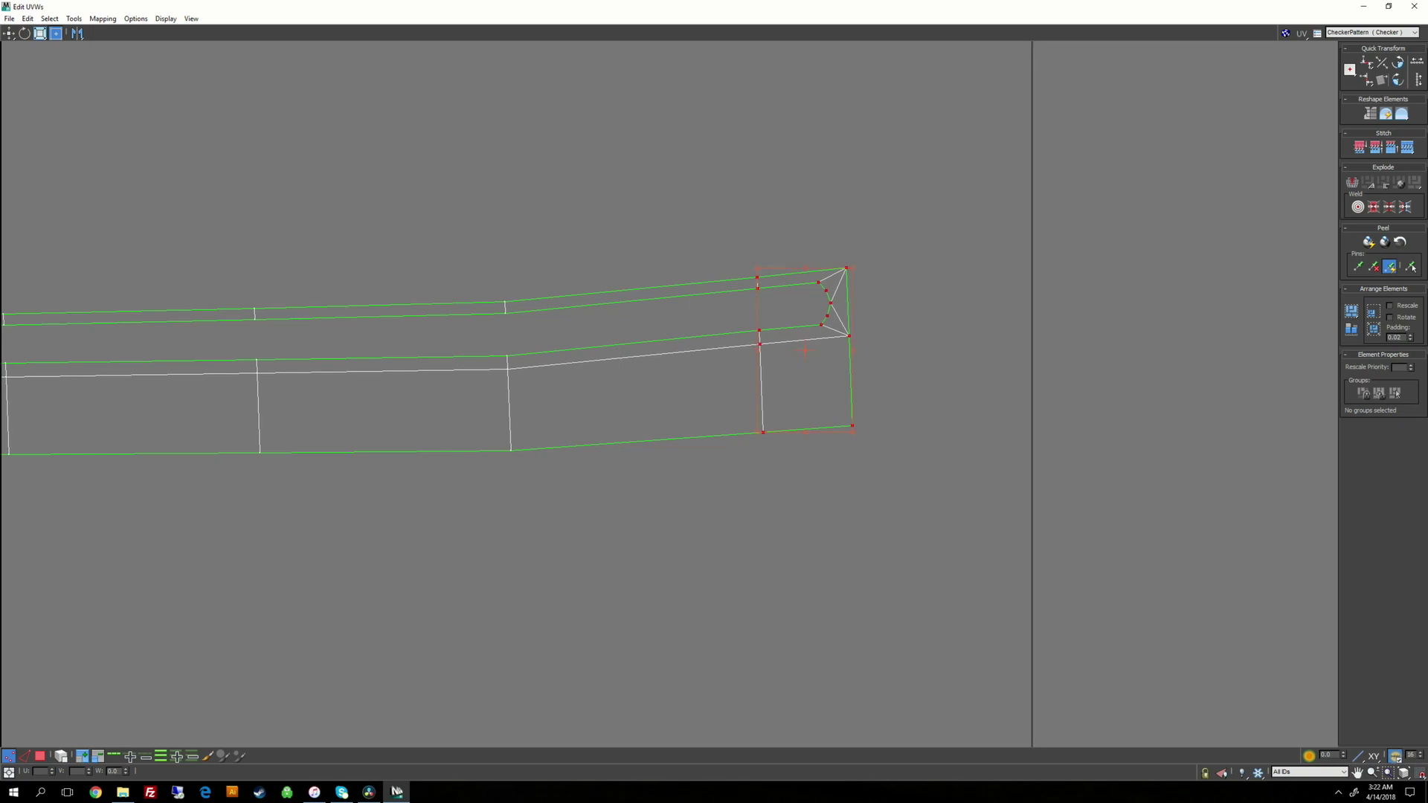
pyautogui.keyDown('shift'); pyautogui.moveTo(816, 281); pyautogui.dragTo(815, 296); pyautogui.keyUp('shift')
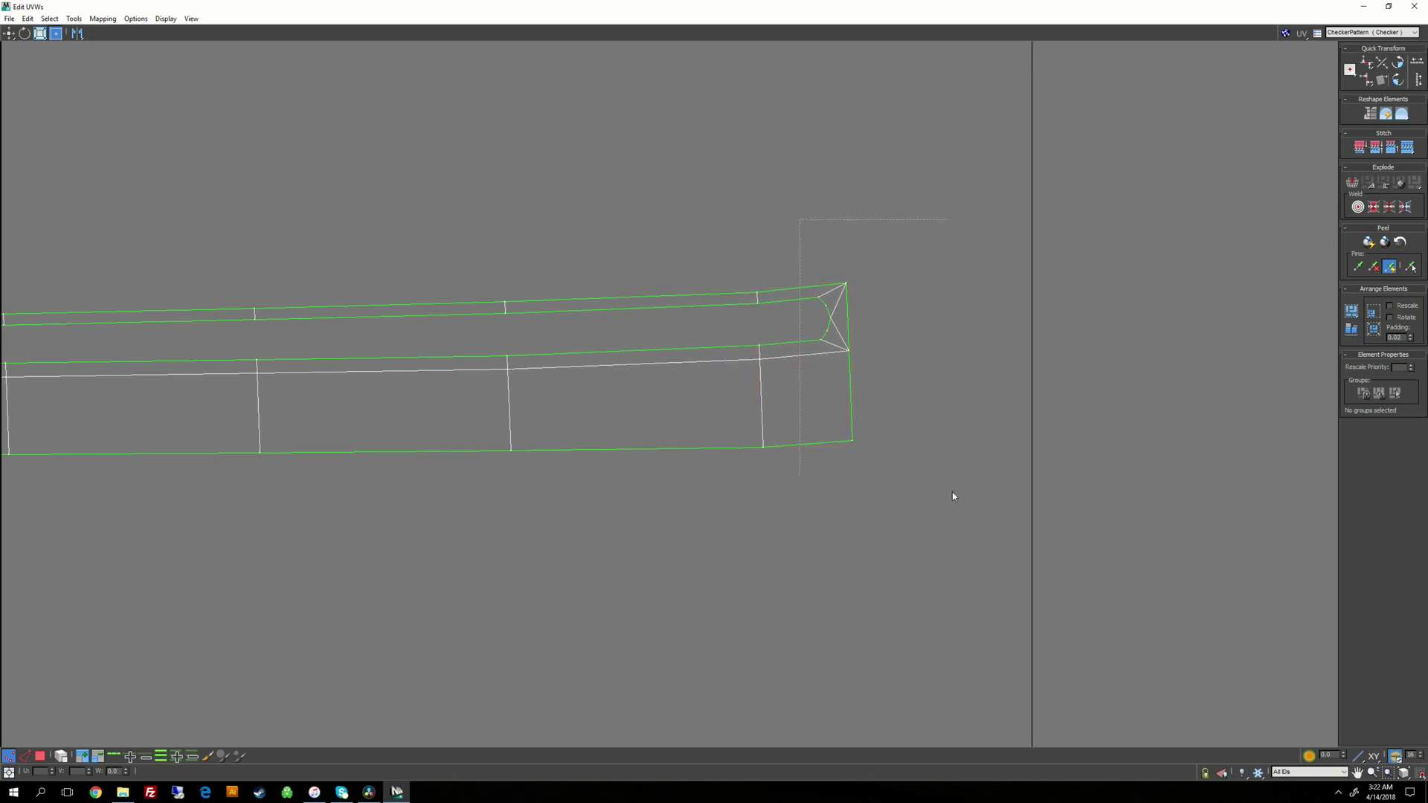
pyautogui.moveTo(954, 496); pyautogui.dragTo(958, 510)
pyautogui.keyDown('shift'); pyautogui.moveTo(835, 360); pyautogui.dragTo(834, 365); pyautogui.keyUp('shift')
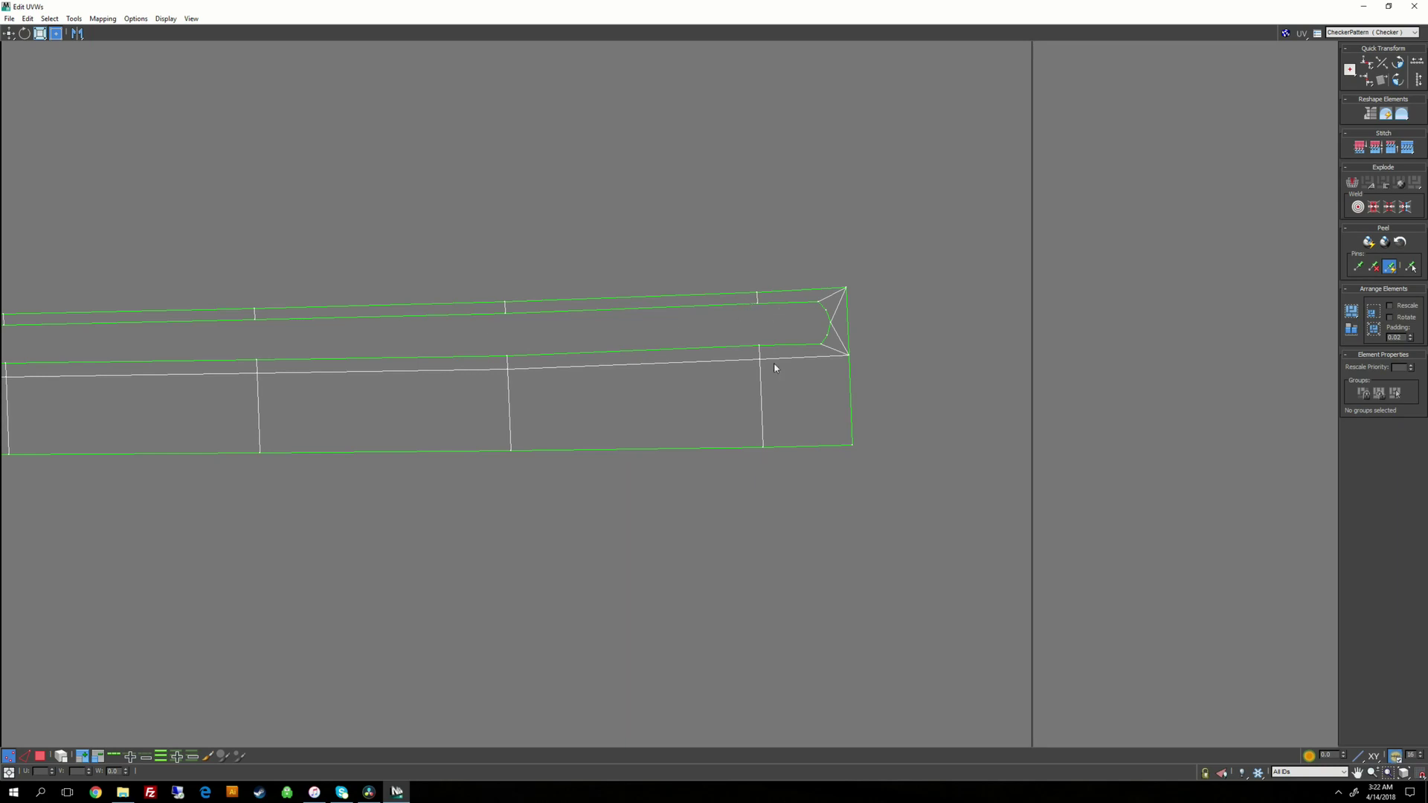
# Step: Lower two mid-length vertex columns of the wider lower strip only, leaving the narrow upper strip in place
pyautogui.moveTo(527, 368); pyautogui.dragTo(837, 397, button='middle')
pyautogui.scroll(-2, 837, 396)
pyautogui.scroll(-1, 483, 457)
pyautogui.moveTo(484, 468); pyautogui.dragTo(523, 441, button='middle')
pyautogui.moveTo(776, 401); pyautogui.dragTo(659, 393, button='middle')
pyautogui.scroll(1, 659, 393)
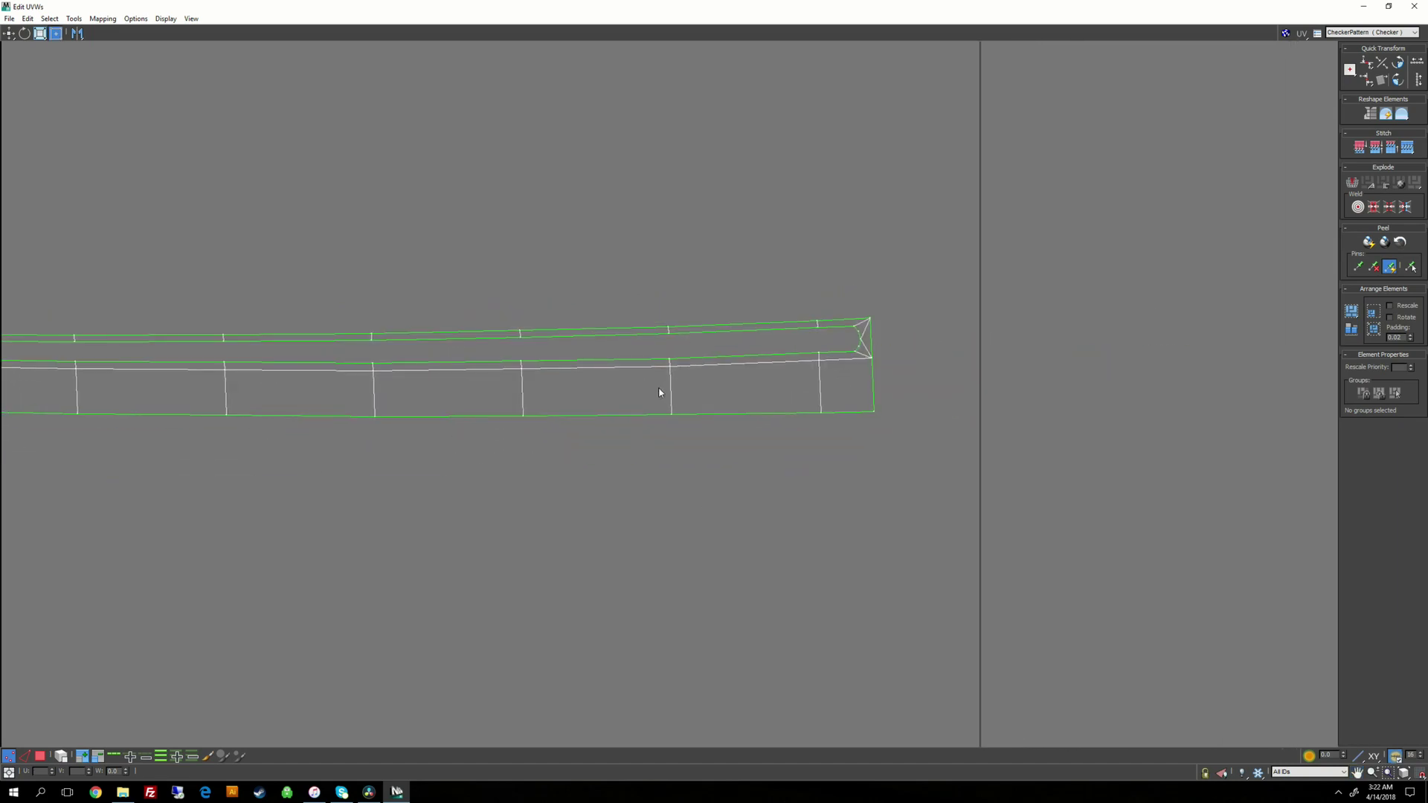
pyautogui.moveTo(465, 343); pyautogui.dragTo(534, 482)
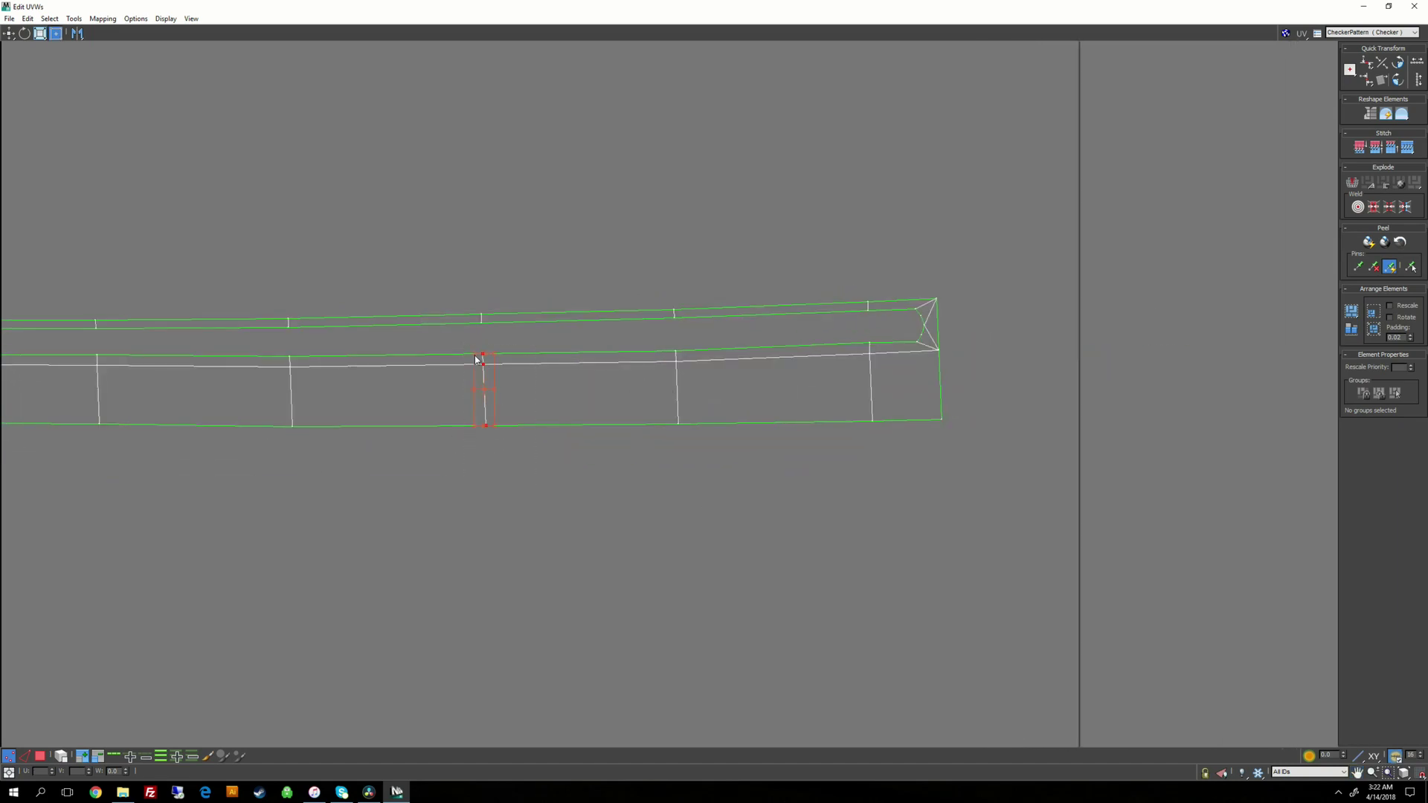
pyautogui.moveTo(349, 458); pyautogui.dragTo(349, 457)
pyautogui.moveTo(293, 394); pyautogui.dragTo(292, 400)
pyautogui.moveTo(342, 310); pyautogui.dragTo(704, 297, button='middle')
pyautogui.moveTo(430, 326); pyautogui.dragTo(462, 392)
pyautogui.moveTo(346, 321); pyautogui.dragTo(632, 332, button='middle')
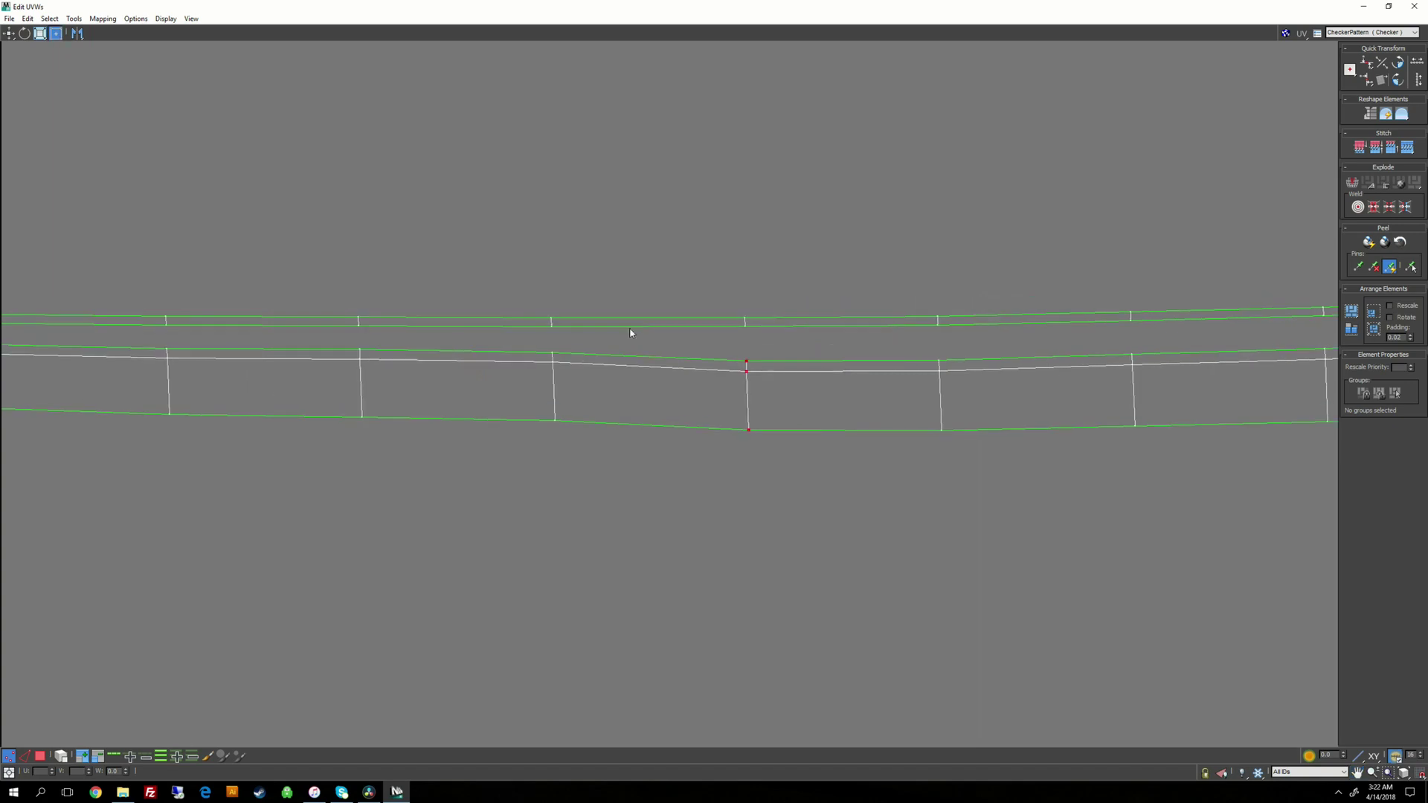
# Step: Lower the next two vertex columns of the wider strip toward the tip, level with the columns beside them
pyautogui.moveTo(538, 336); pyautogui.dragTo(601, 456)
pyautogui.moveTo(552, 395); pyautogui.dragTo(553, 403)
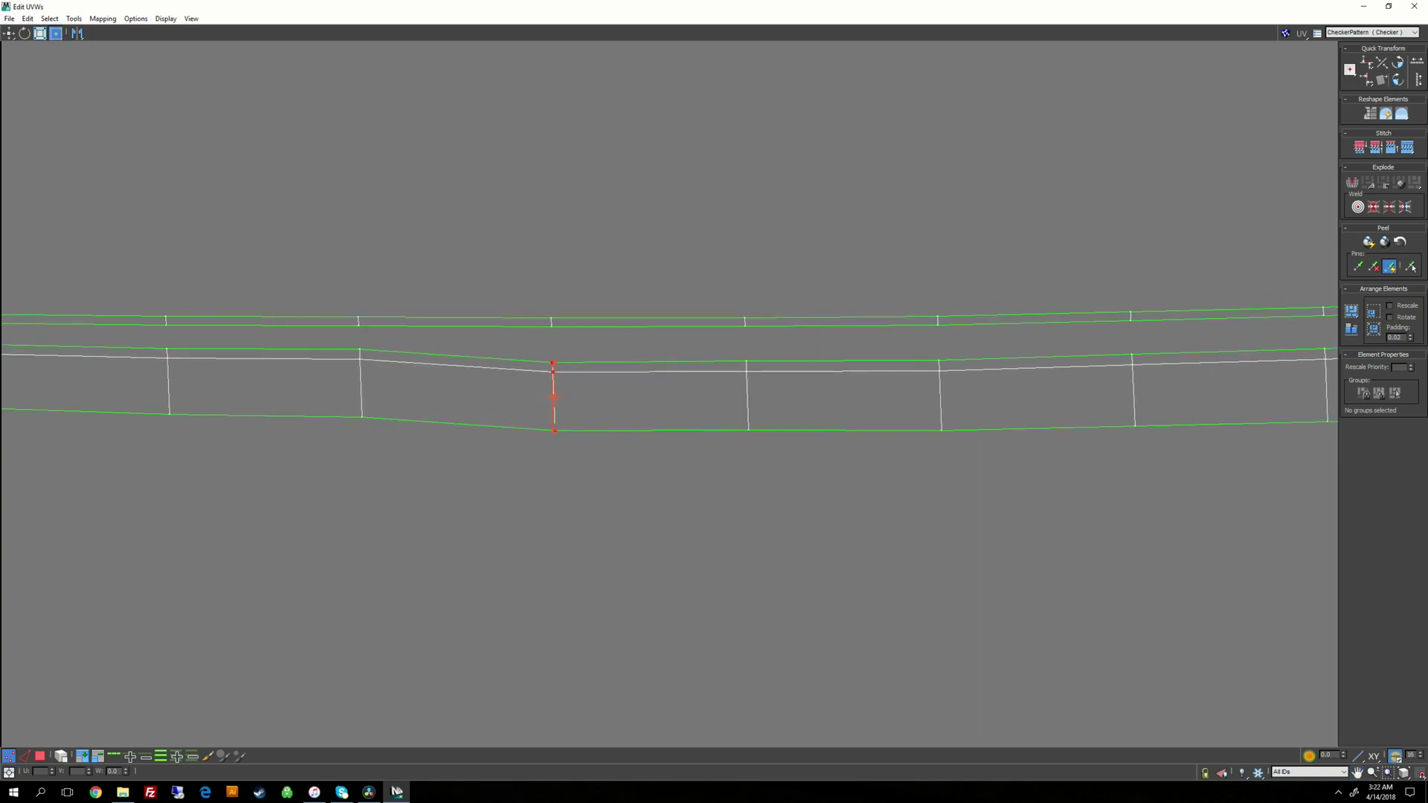
pyautogui.moveTo(349, 356); pyautogui.dragTo(438, 461)
pyautogui.moveTo(360, 363); pyautogui.dragTo(358, 375)
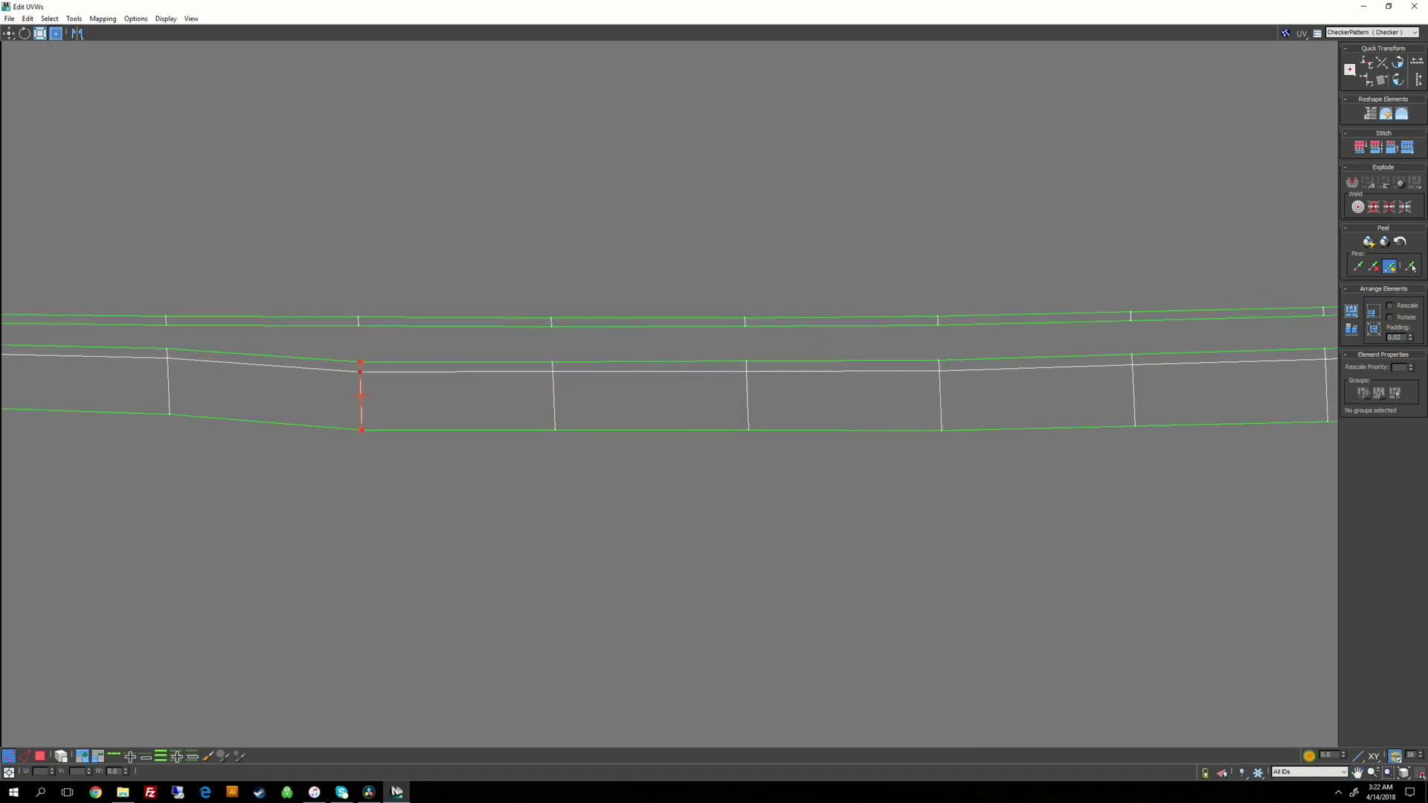
# Step: Move the following two vertex columns of the wider strip straight down to extend its level section toward the tip
pyautogui.moveTo(387, 272); pyautogui.dragTo(727, 300, button='middle')
pyautogui.moveTo(568, 477); pyautogui.dragTo(568, 483)
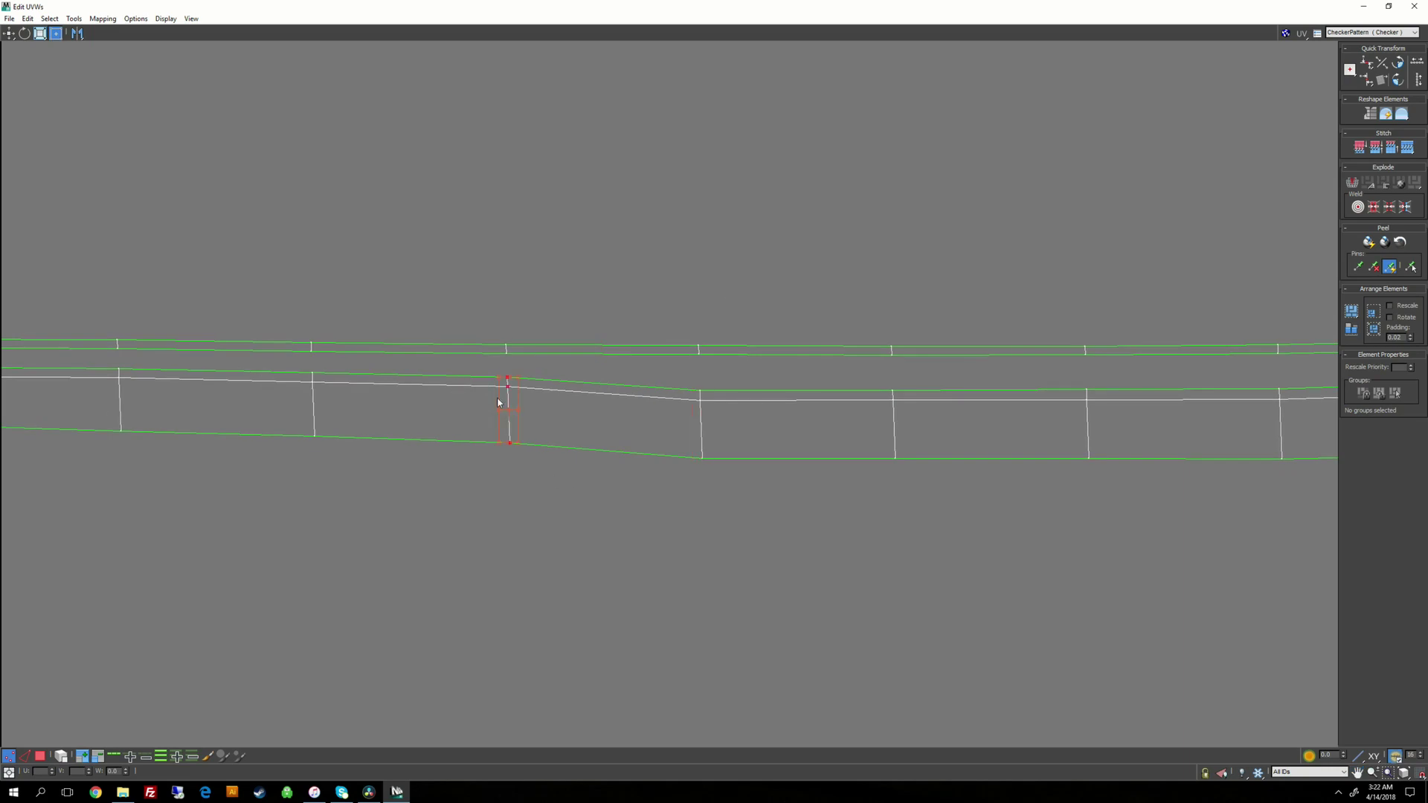
pyautogui.moveTo(507, 378); pyautogui.dragTo(508, 390)
pyautogui.moveTo(281, 369); pyautogui.dragTo(312, 391)
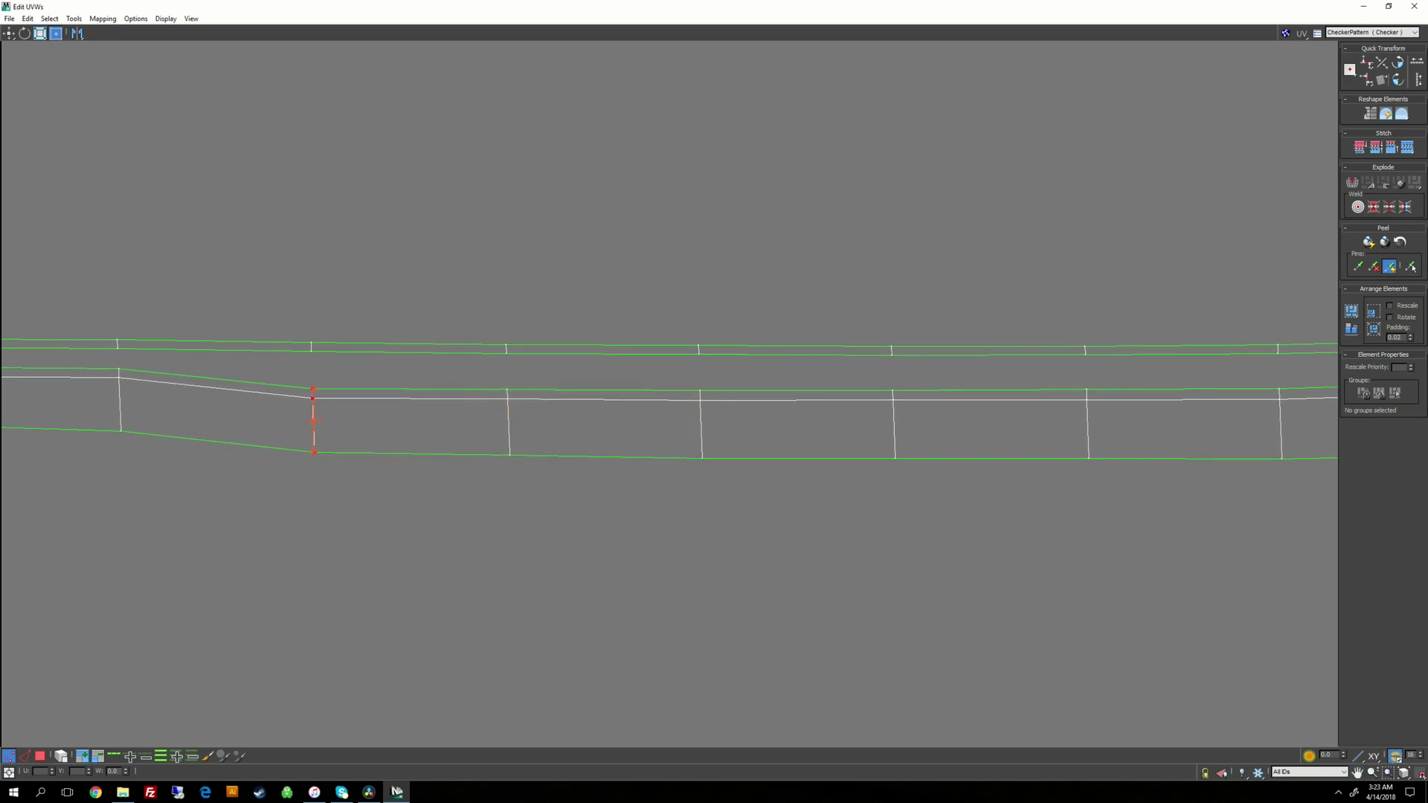
# Step: Lower the remaining vertex columns at the wider strip's tip end to line up with the levelled section
pyautogui.moveTo(101, 383); pyautogui.dragTo(479, 414, button='middle')
pyautogui.moveTo(496, 408); pyautogui.dragTo(497, 425)
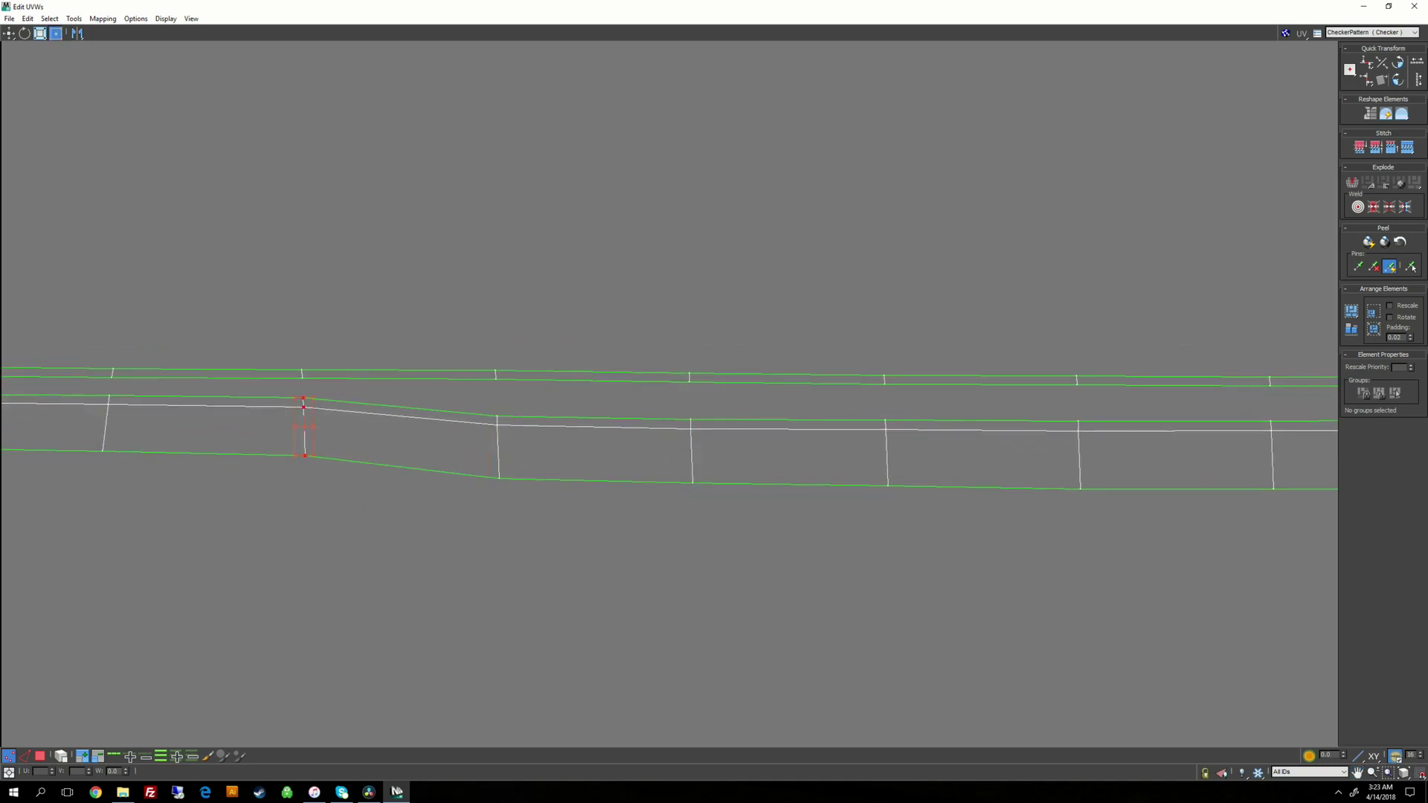
pyautogui.moveTo(304, 405); pyautogui.dragTo(304, 428)
pyautogui.moveTo(304, 427); pyautogui.dragTo(717, 452, button='middle')
pyautogui.moveTo(834, 464); pyautogui.dragTo(818, 460, button='middle')
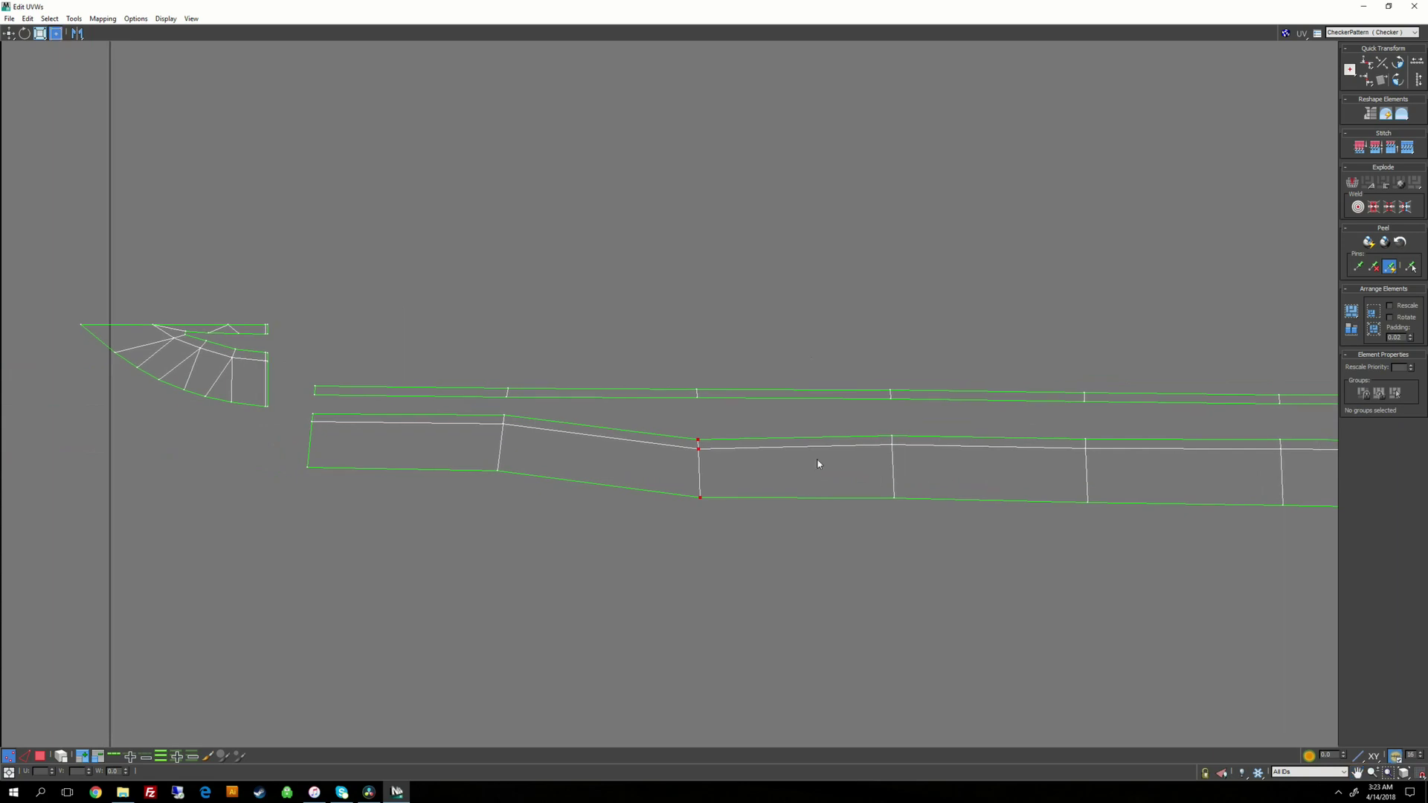
pyautogui.moveTo(699, 469); pyautogui.dragTo(310, 461)
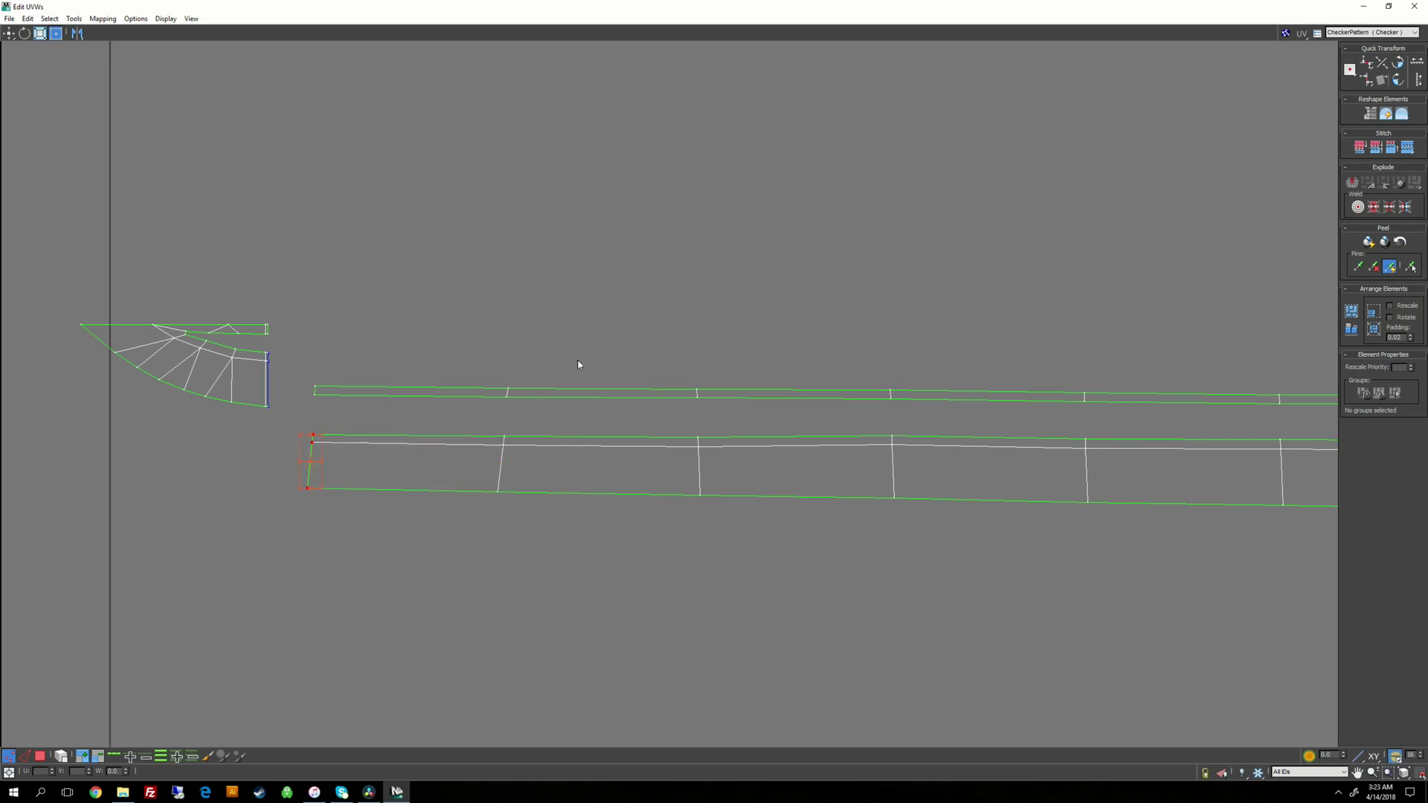
# Step: Select the narrow strip's outer long edge loop in edge mode, deselect the handle-end edges, and align it horizontally
pyautogui.click(598, 358)
pyautogui.rightClick(600, 355)
pyautogui.click(587, 325)
pyautogui.doubleClick(472, 387)
pyautogui.scroll(-1, 863, 374)
pyautogui.scroll(-1, 1135, 409)
pyautogui.moveTo(1136, 409); pyautogui.dragTo(791, 384, button='middle')
pyautogui.moveTo(1313, 387); pyautogui.dragTo(720, 387, button='middle')
pyautogui.scroll(1, 720, 387)
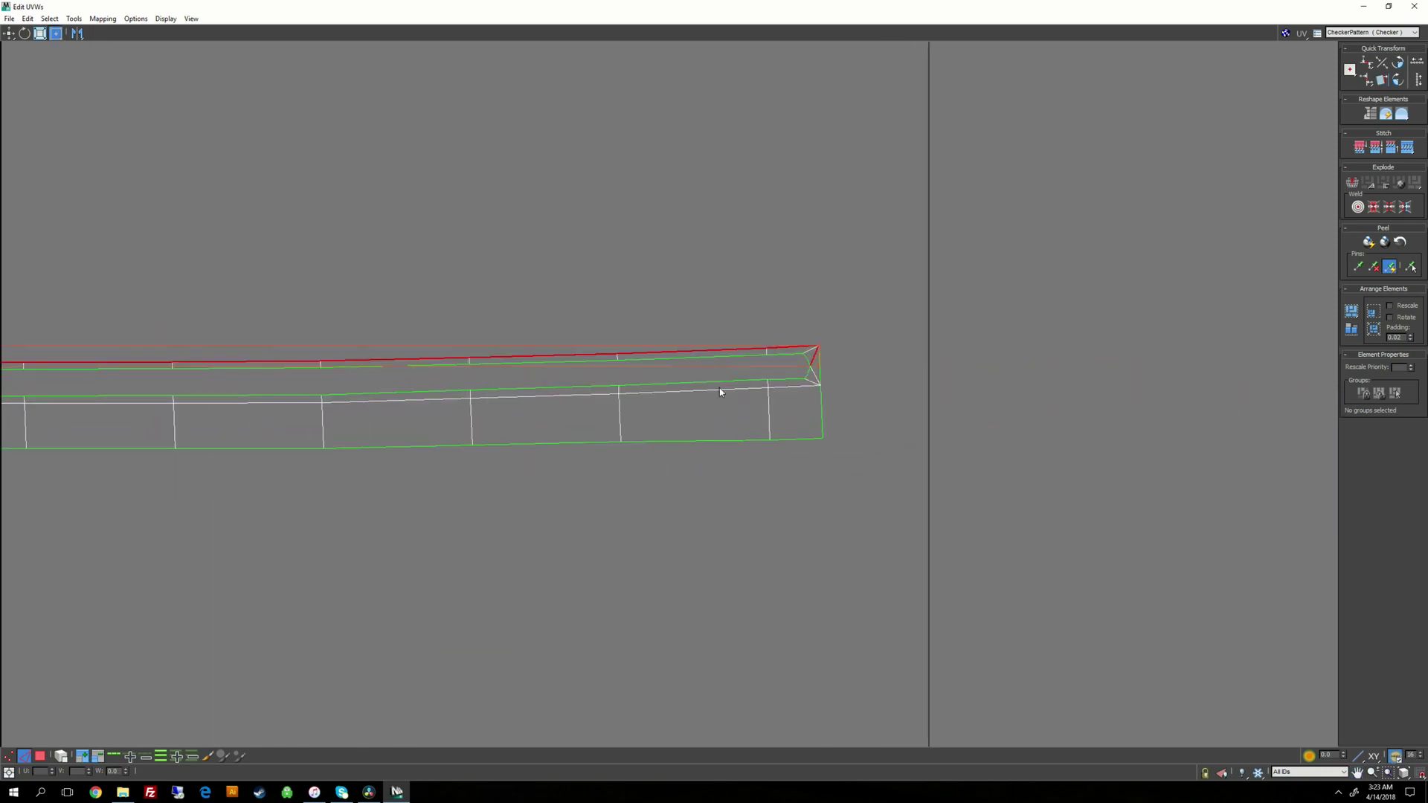
pyautogui.scroll(1, 990, 398)
pyautogui.moveTo(990, 408); pyautogui.dragTo(885, 350)
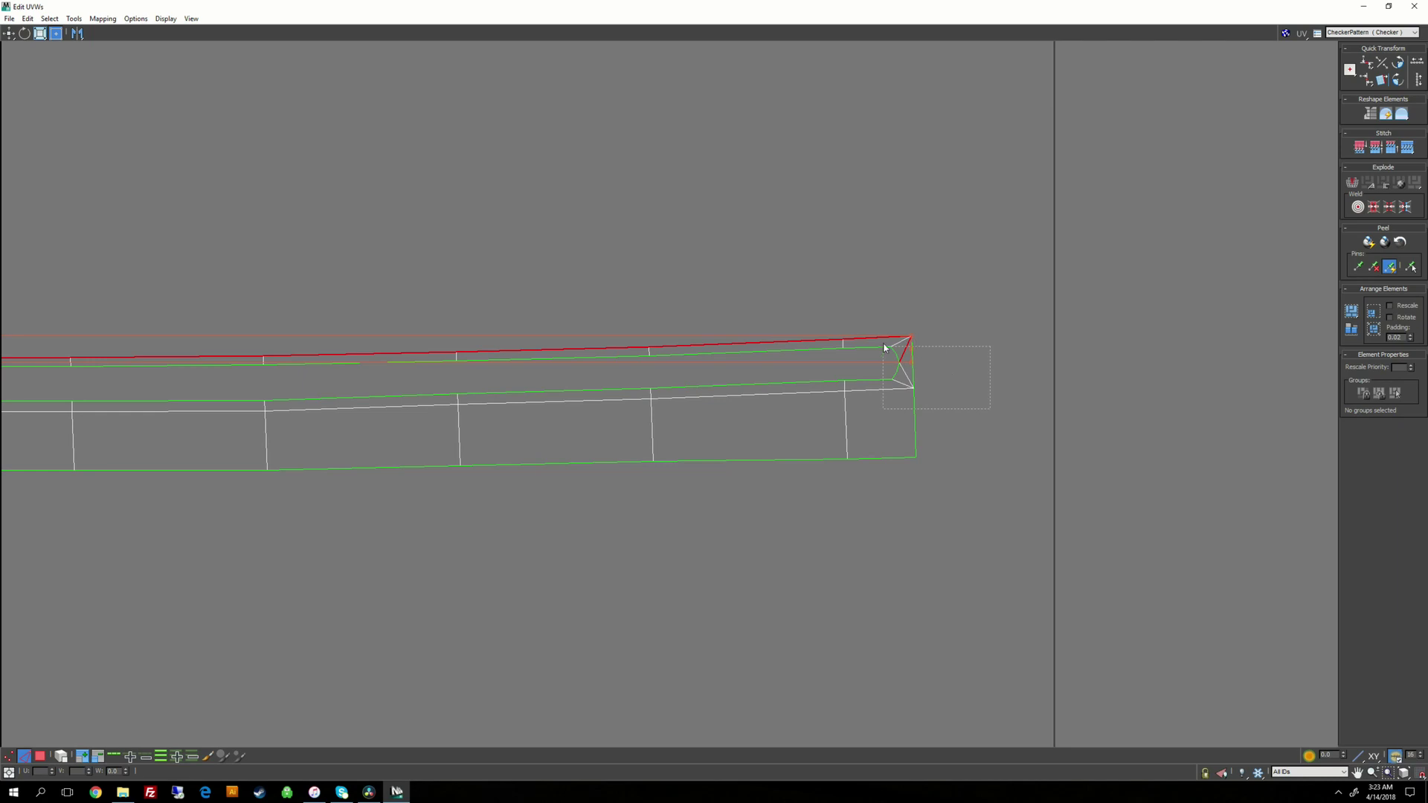
pyautogui.click(1367, 63)
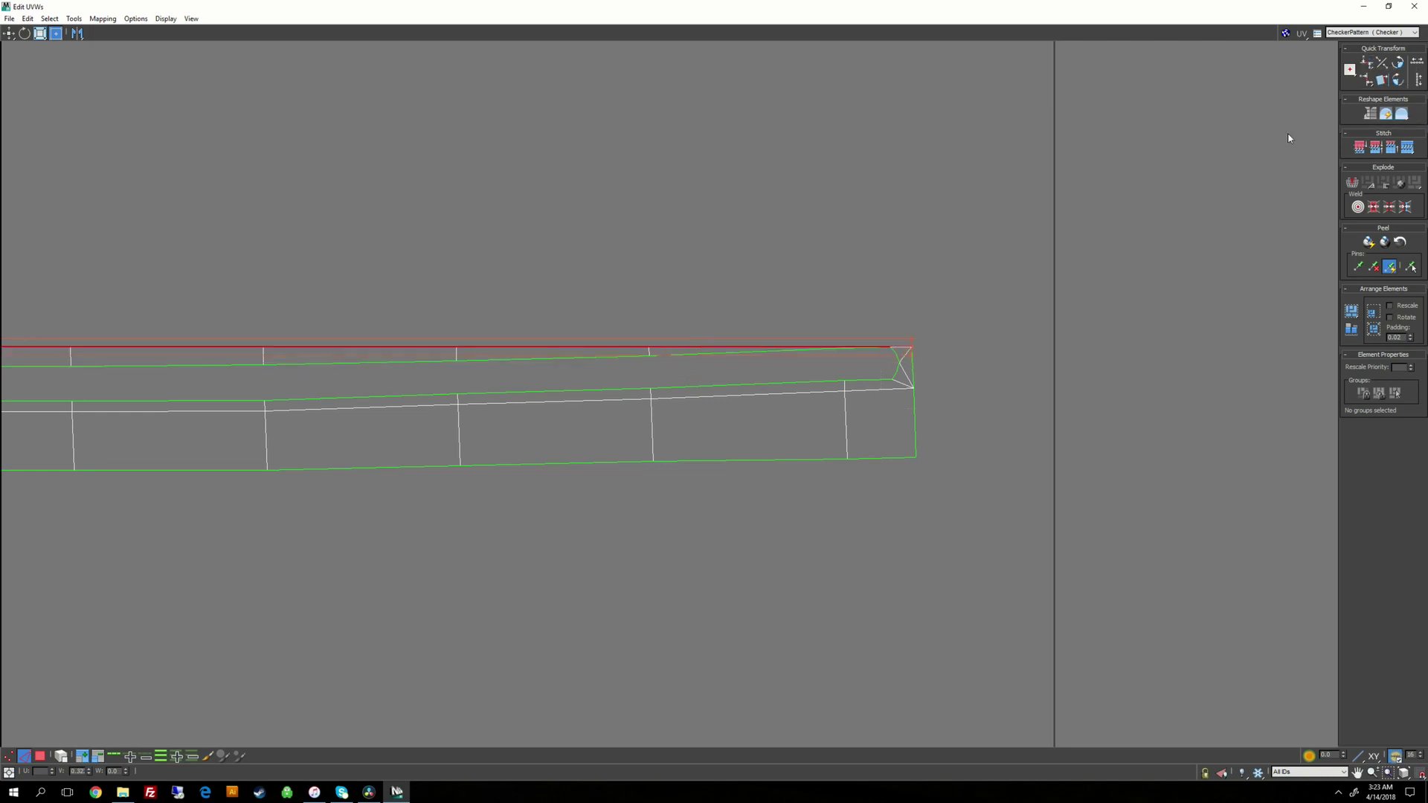
# Step: Move the straightened outer edge of the narrow strip slightly up, away from its inner edge
pyautogui.scroll(2, 956, 280)
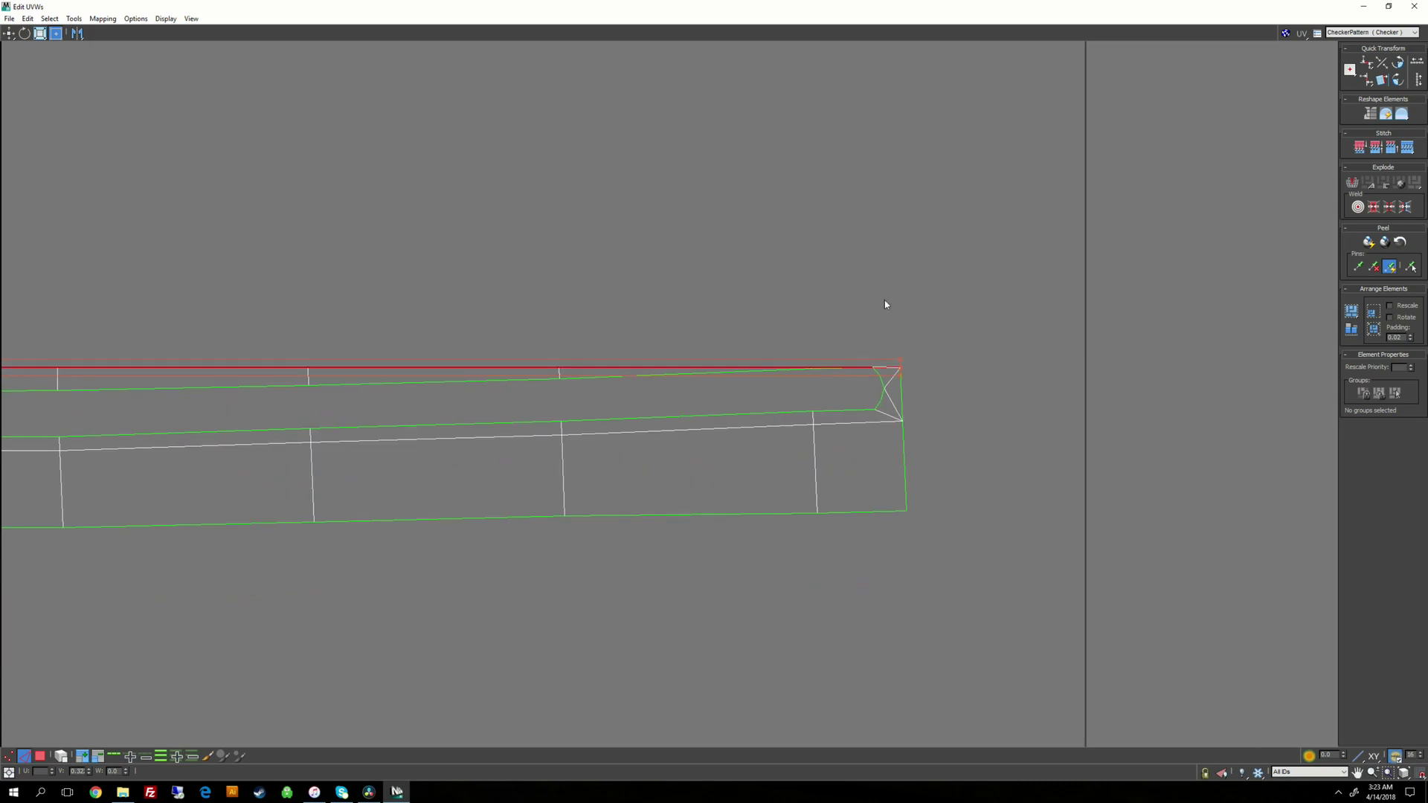
pyautogui.scroll(-1, 964, 266)
pyautogui.keyDown('shift'); pyautogui.moveTo(870, 344); pyautogui.dragTo(870, 332); pyautogui.keyUp('shift')
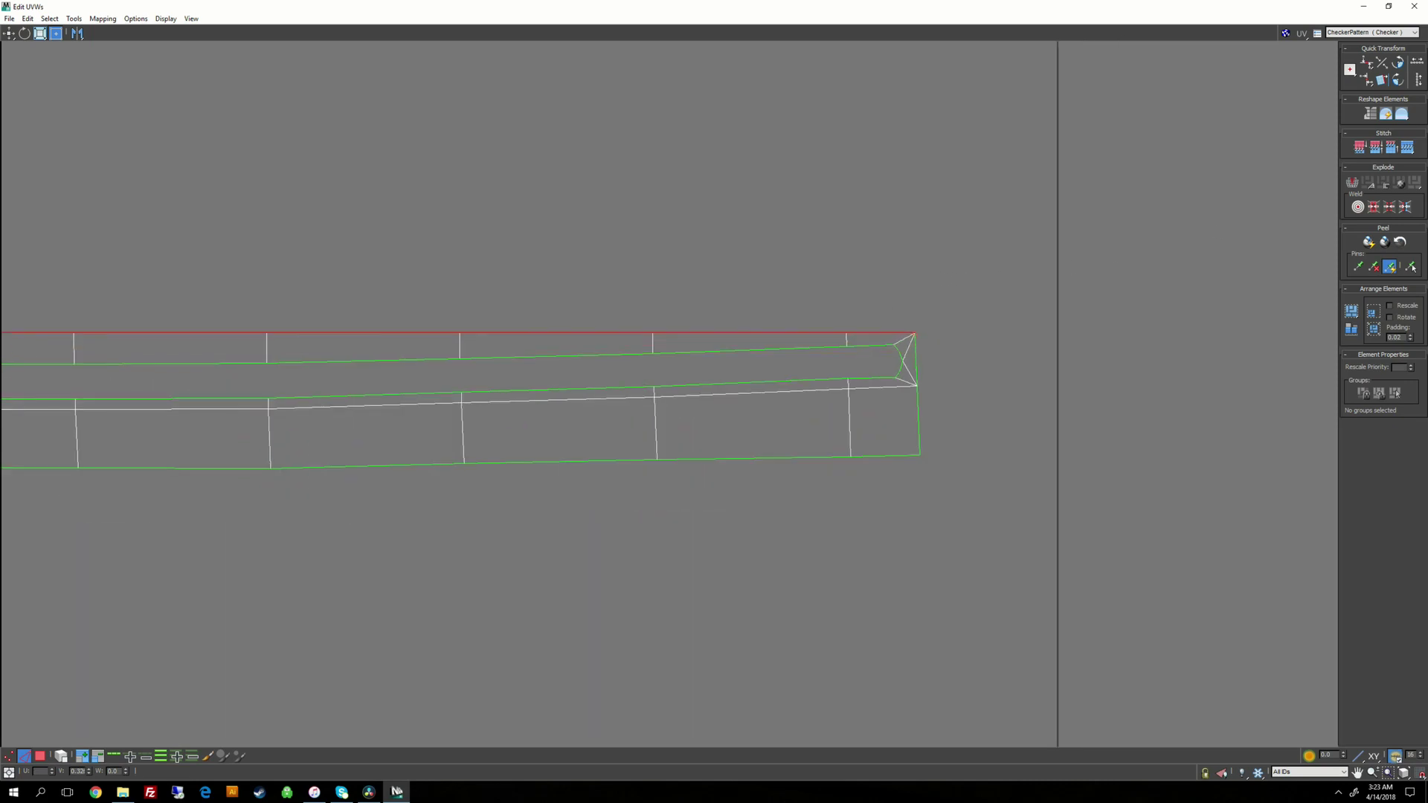
# Step: Select the narrow strip's inner edge loop without the handle-end edges and align it horizontally
pyautogui.click(640, 357)
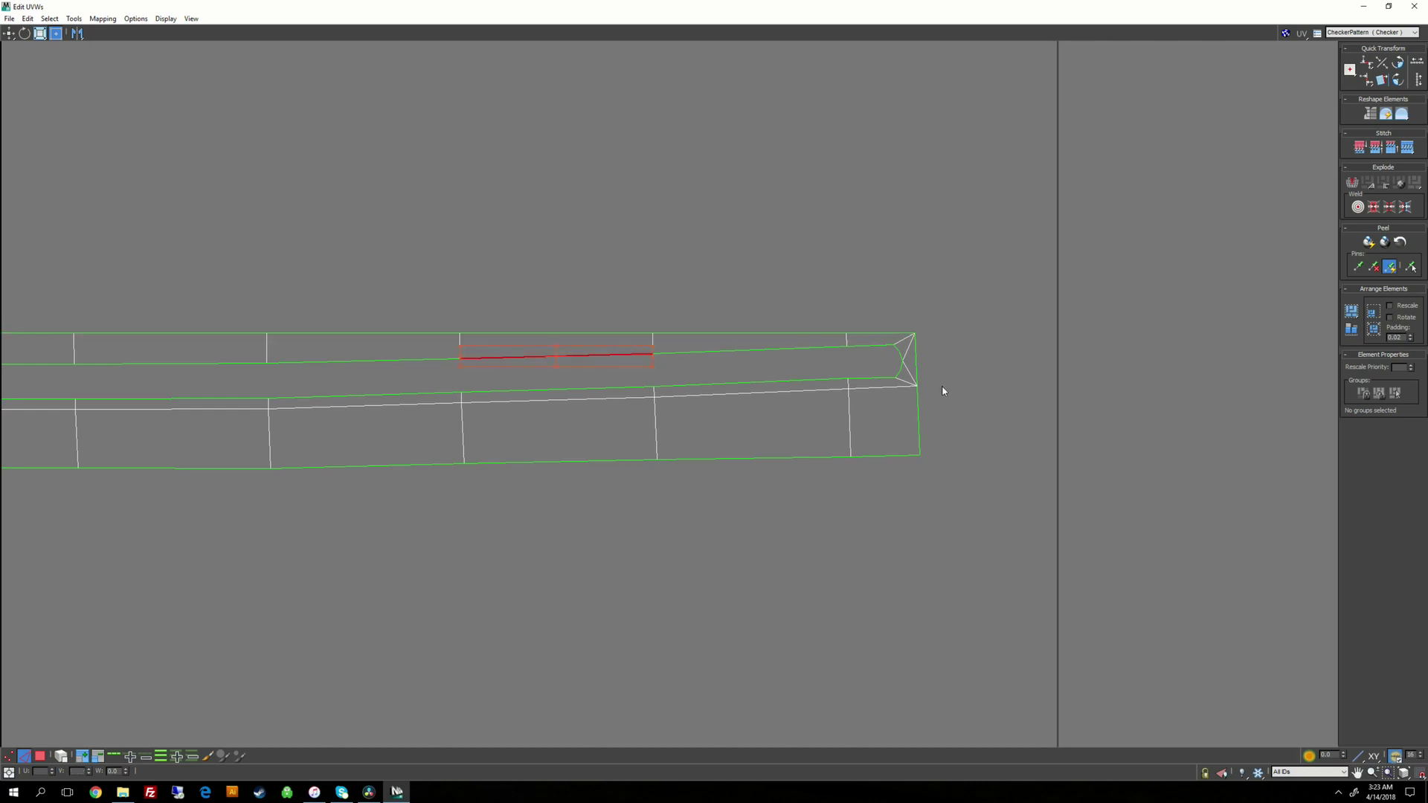
pyautogui.moveTo(943, 391); pyautogui.dragTo(881, 352)
pyautogui.scroll(-3, 955, 367)
pyautogui.moveTo(418, 318); pyautogui.dragTo(574, 318, button='middle')
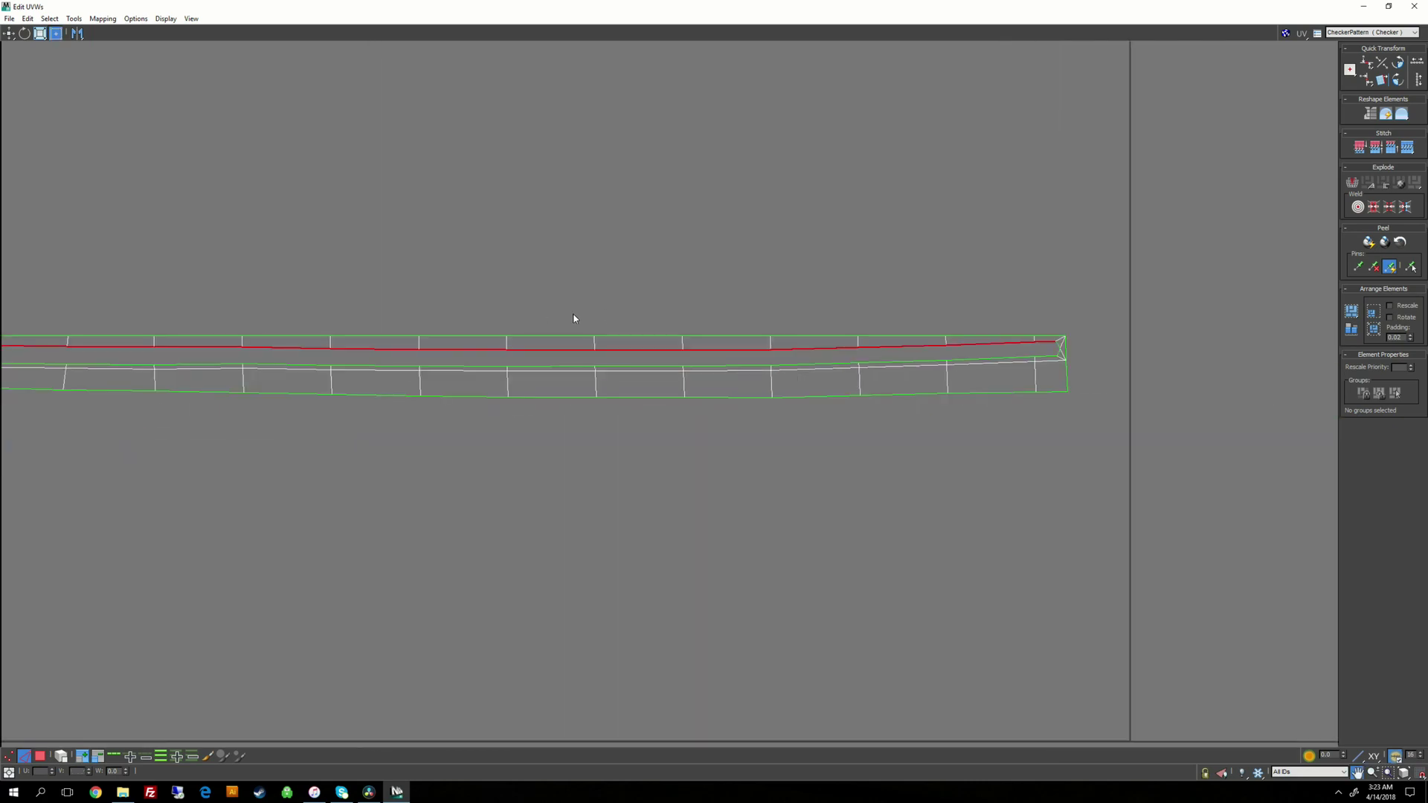
pyautogui.click(1367, 64)
# Step: Move the straightened inner edge of the narrow strip up, closer to the outer edge
pyautogui.scroll(1, 895, 325)
pyautogui.scroll(2, 855, 325)
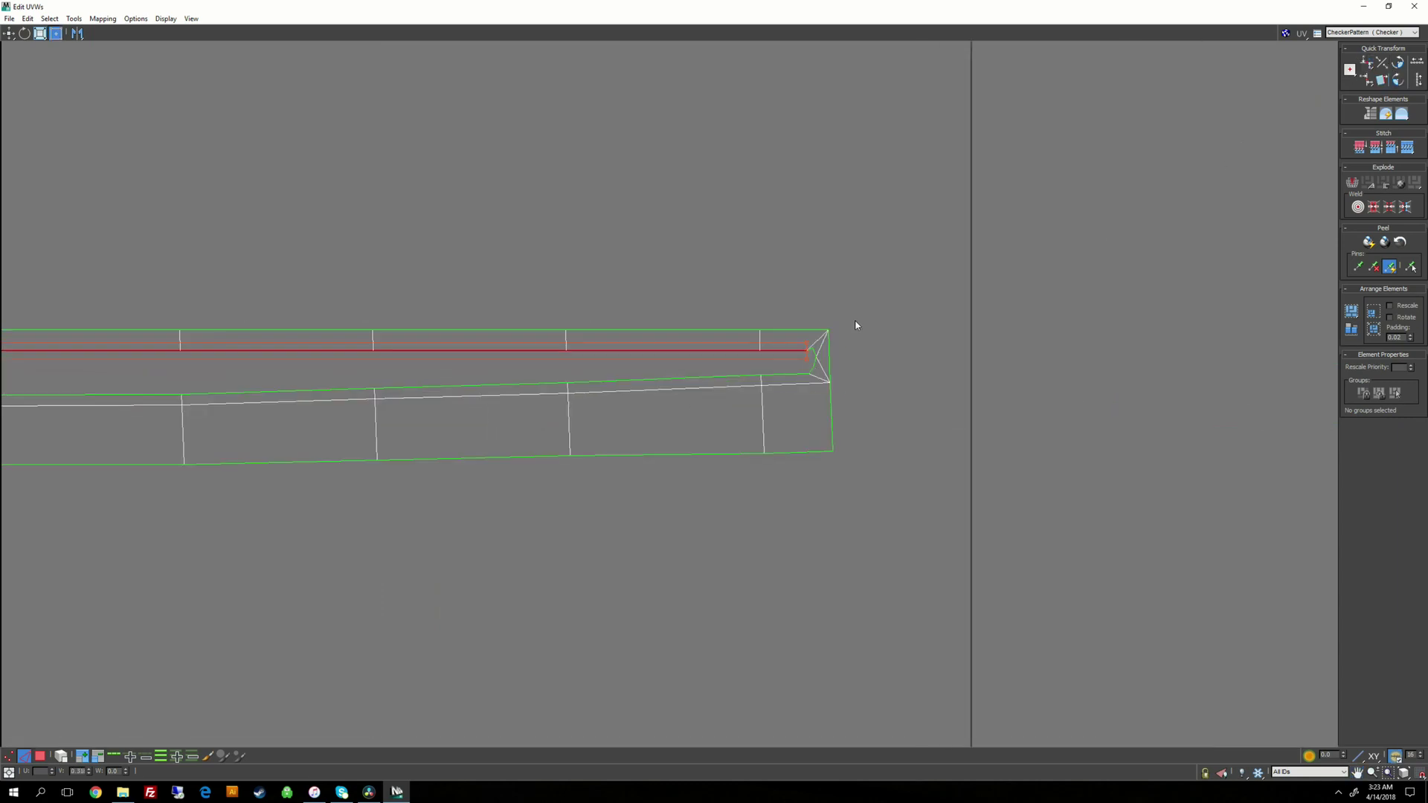
pyautogui.scroll(1, 855, 325)
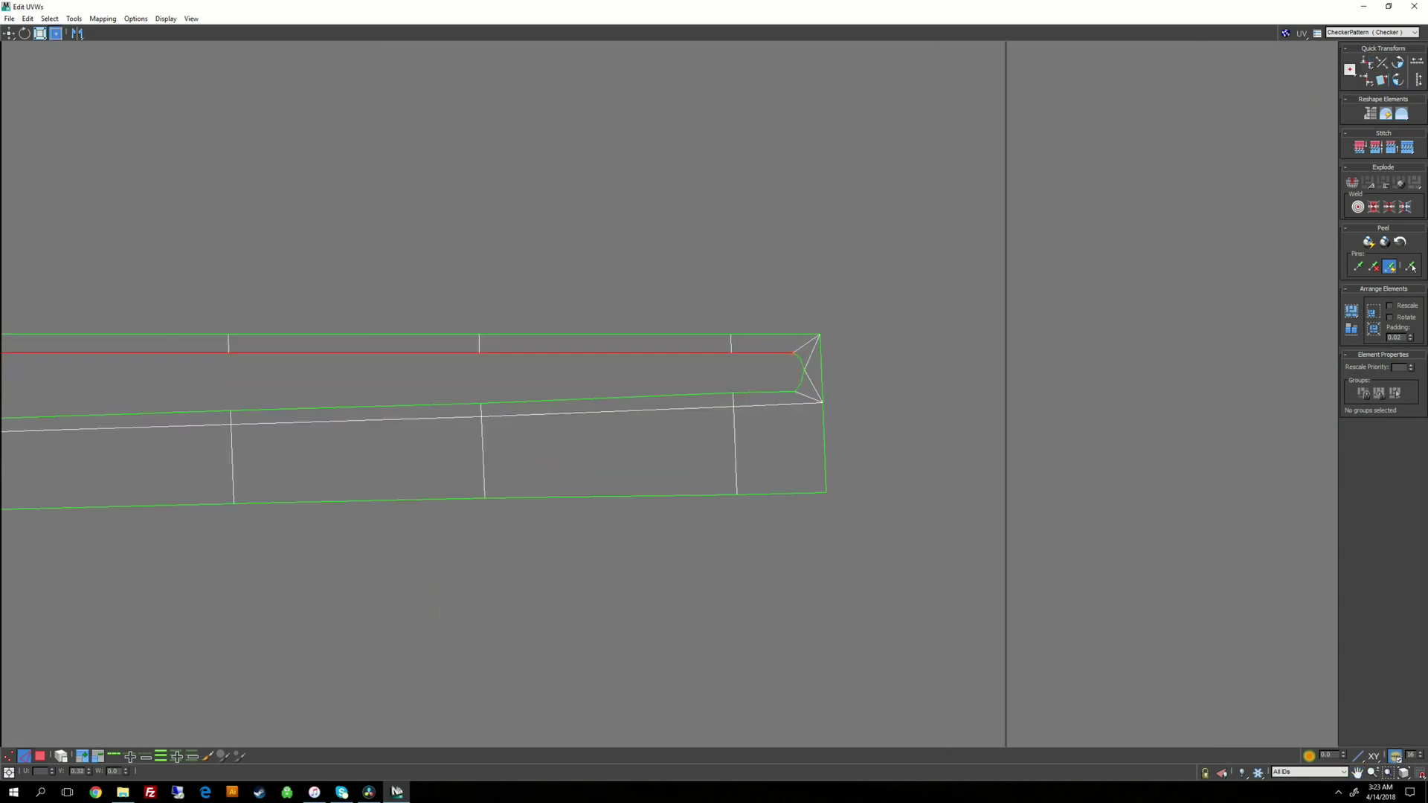
pyautogui.moveTo(481, 352); pyautogui.dragTo(481, 351)
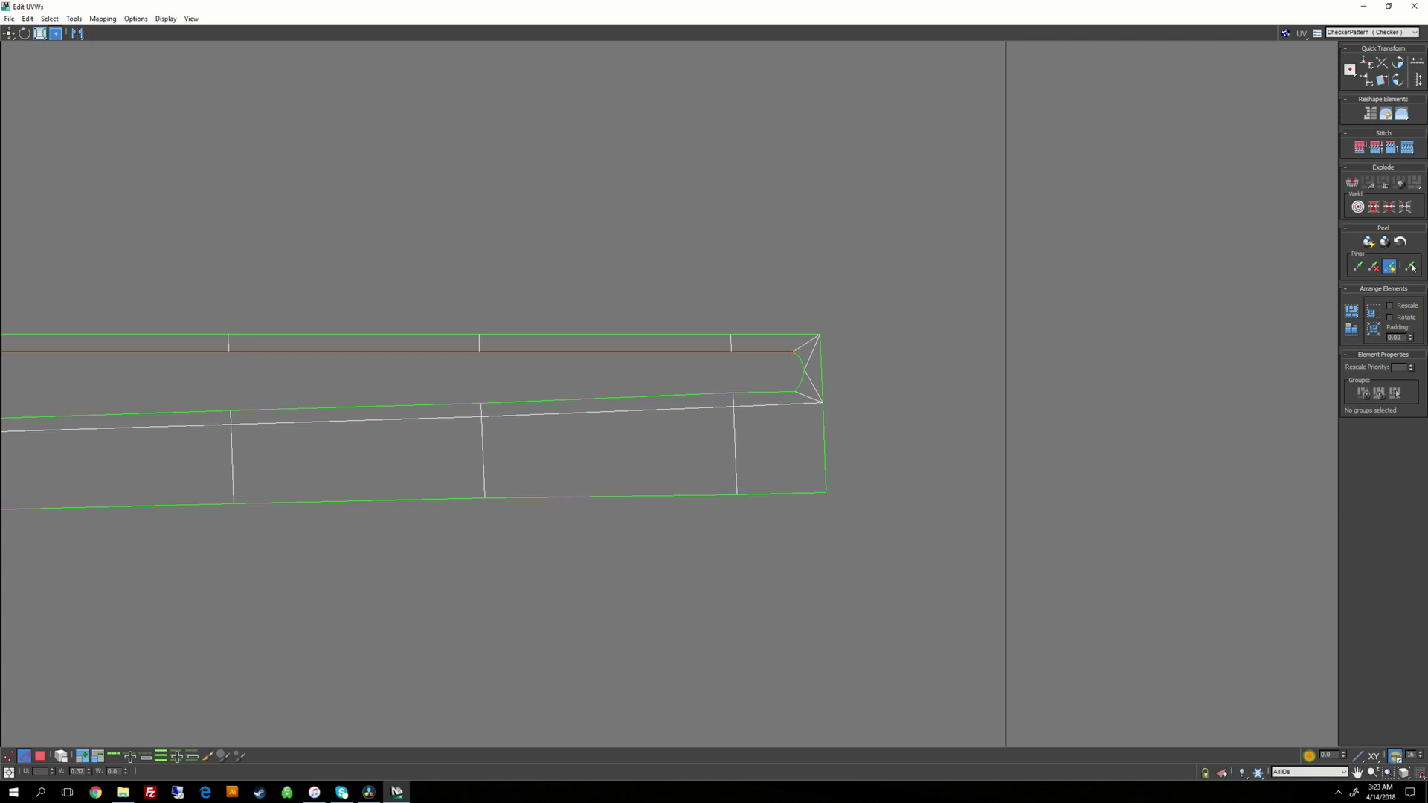
pyautogui.click(908, 344)
# Step: Select the wider strip's upper border edge loop without the curved handle-end edges and align it horizontally
pyautogui.moveTo(595, 398); pyautogui.dragTo(752, 369, button='middle')
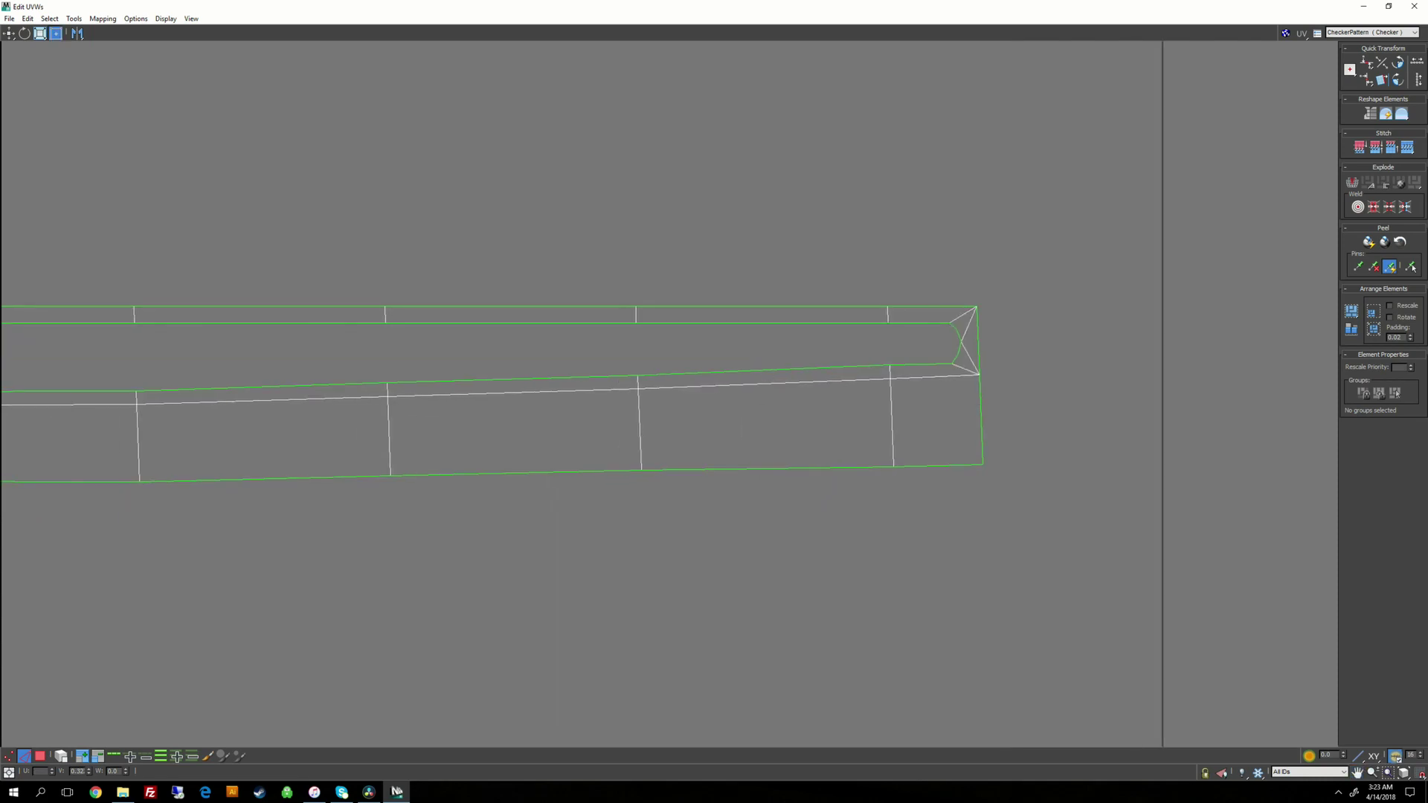
pyautogui.click(870, 366)
pyautogui.hotkey('alt', 'l')
pyautogui.keyDown('ctrl'); pyautogui.click(959, 358); pyautogui.keyUp('ctrl')
pyautogui.scroll(-4, 1013, 354)
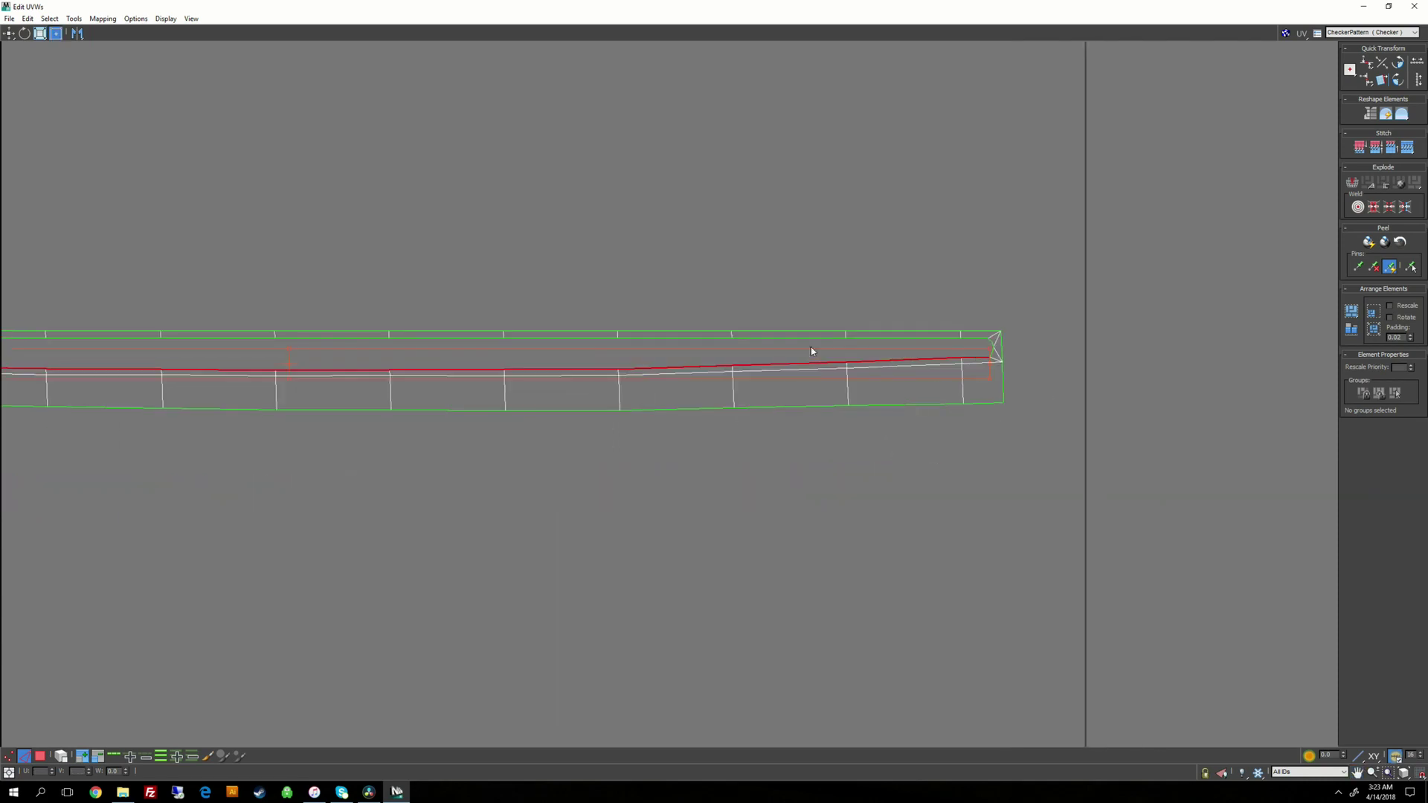
pyautogui.moveTo(534, 389); pyautogui.dragTo(673, 386, button='middle')
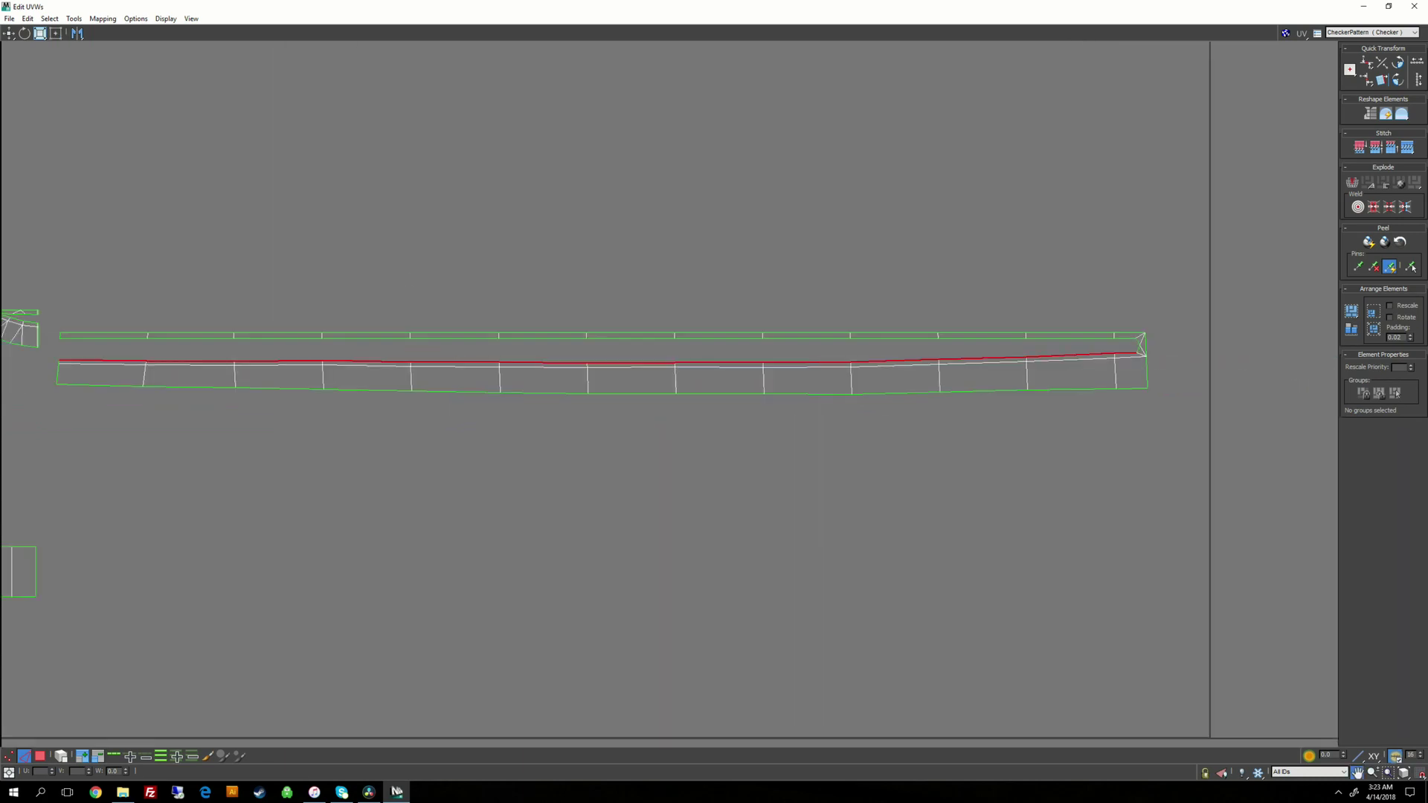
pyautogui.scroll(2, 1036, 319)
pyautogui.moveTo(1036, 319); pyautogui.dragTo(608, 275, button='middle')
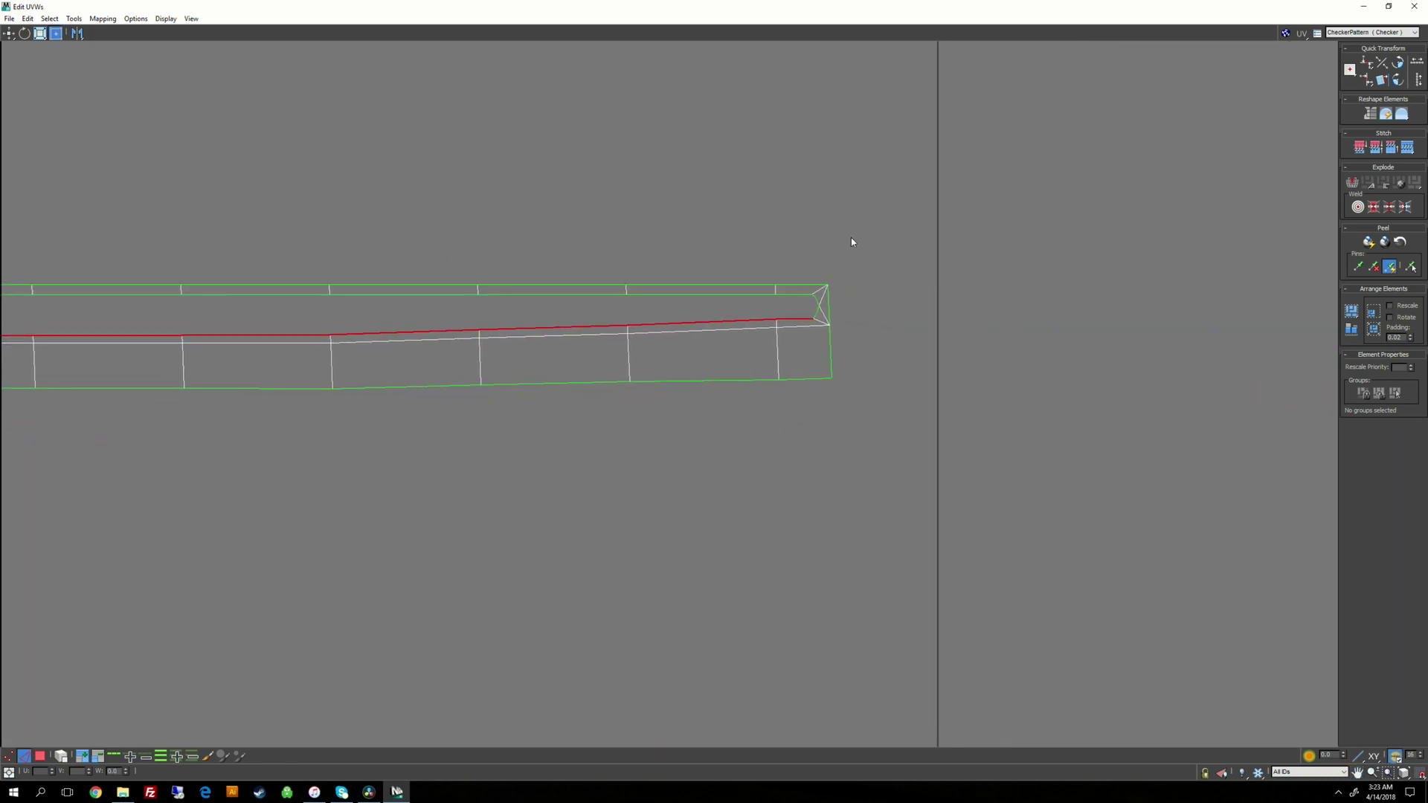
pyautogui.click(1367, 80)
# Step: Move the wider strip's straightened upper border slightly up toward the narrow strip
pyautogui.scroll(1, 722, 337)
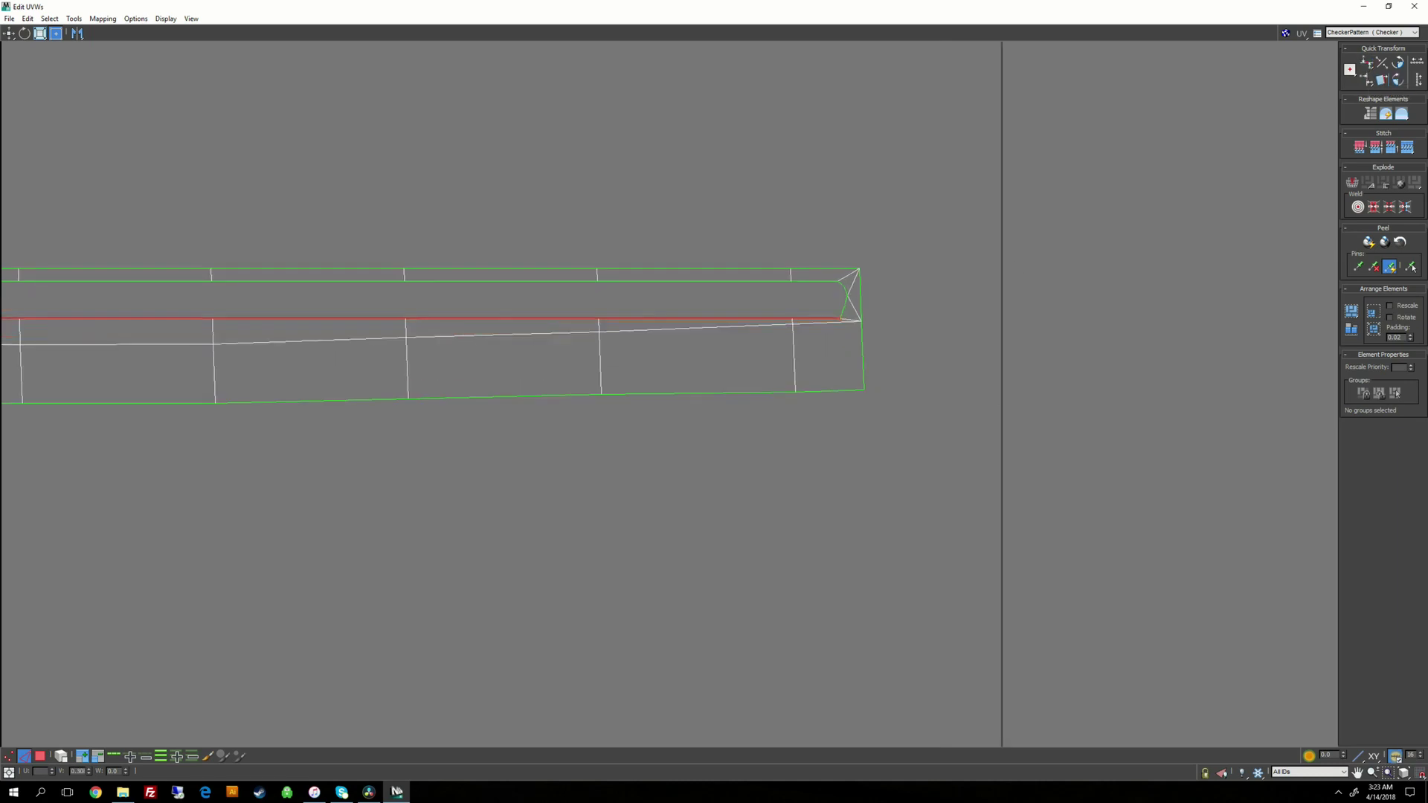
pyautogui.moveTo(723, 327); pyautogui.dragTo(723, 314)
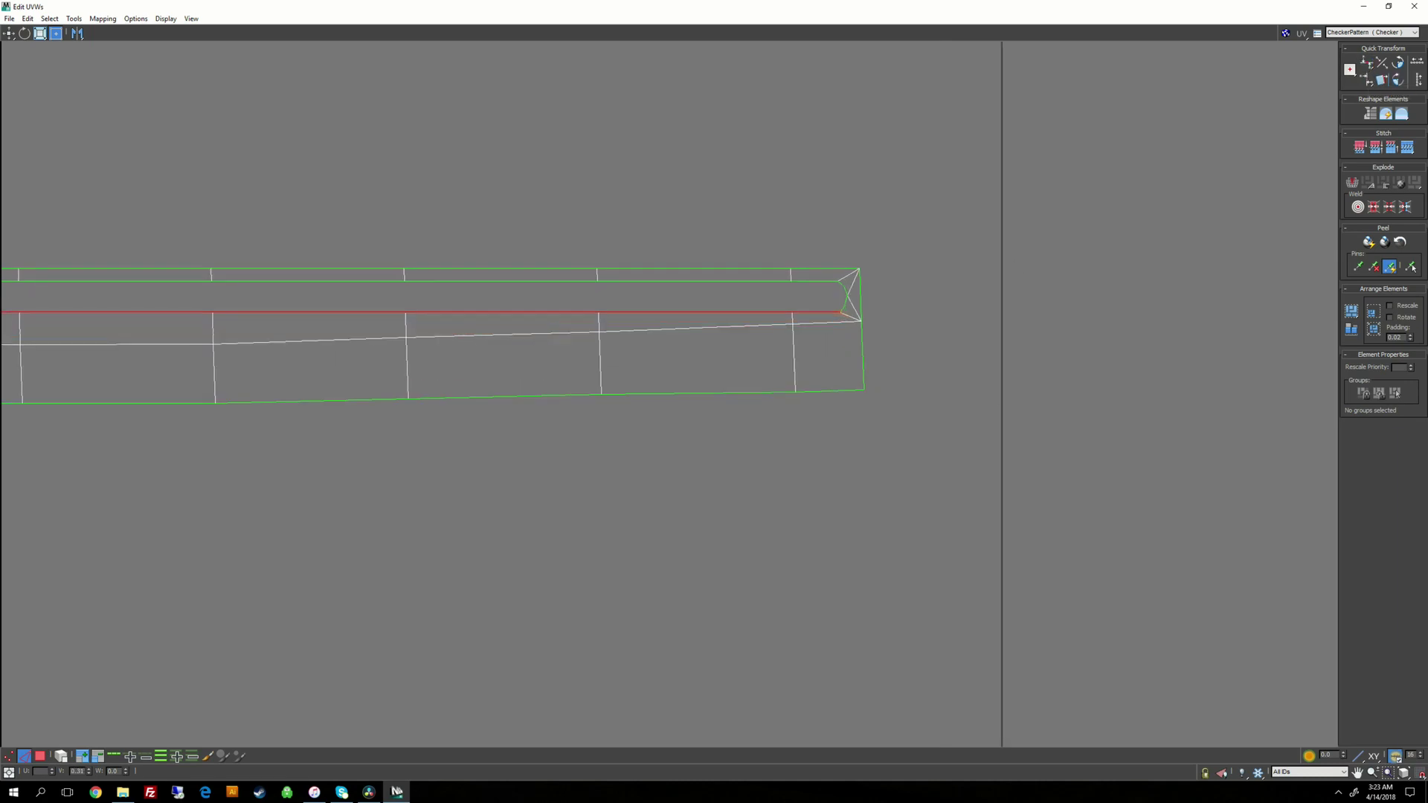
pyautogui.click(833, 361)
# Step: Align the wider strip's interior lengthwise edge loop horizontally and move it up close to the upper border
pyautogui.click(809, 324)
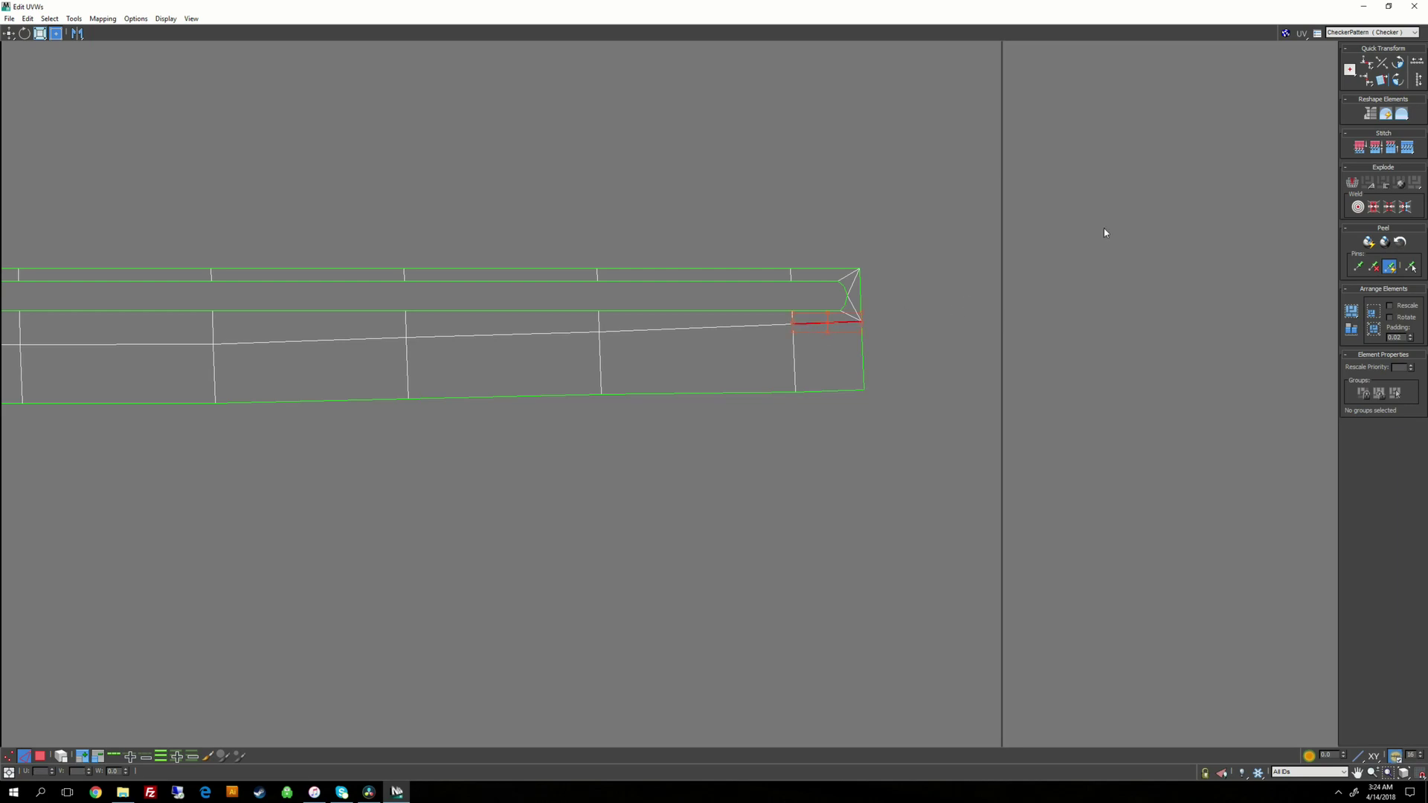
pyautogui.hotkey('alt', 'l')
pyautogui.click(1368, 80)
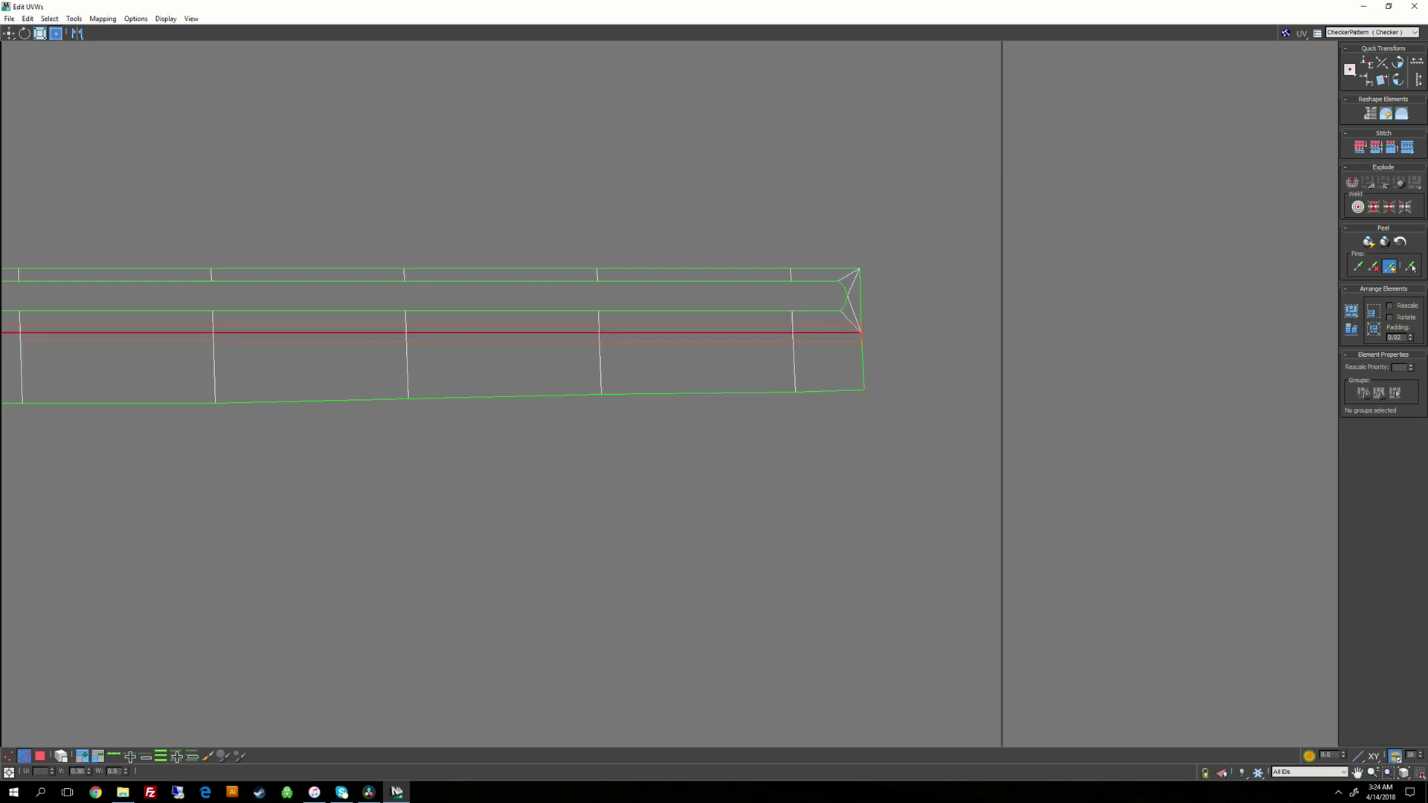
pyautogui.moveTo(806, 332); pyautogui.dragTo(806, 320)
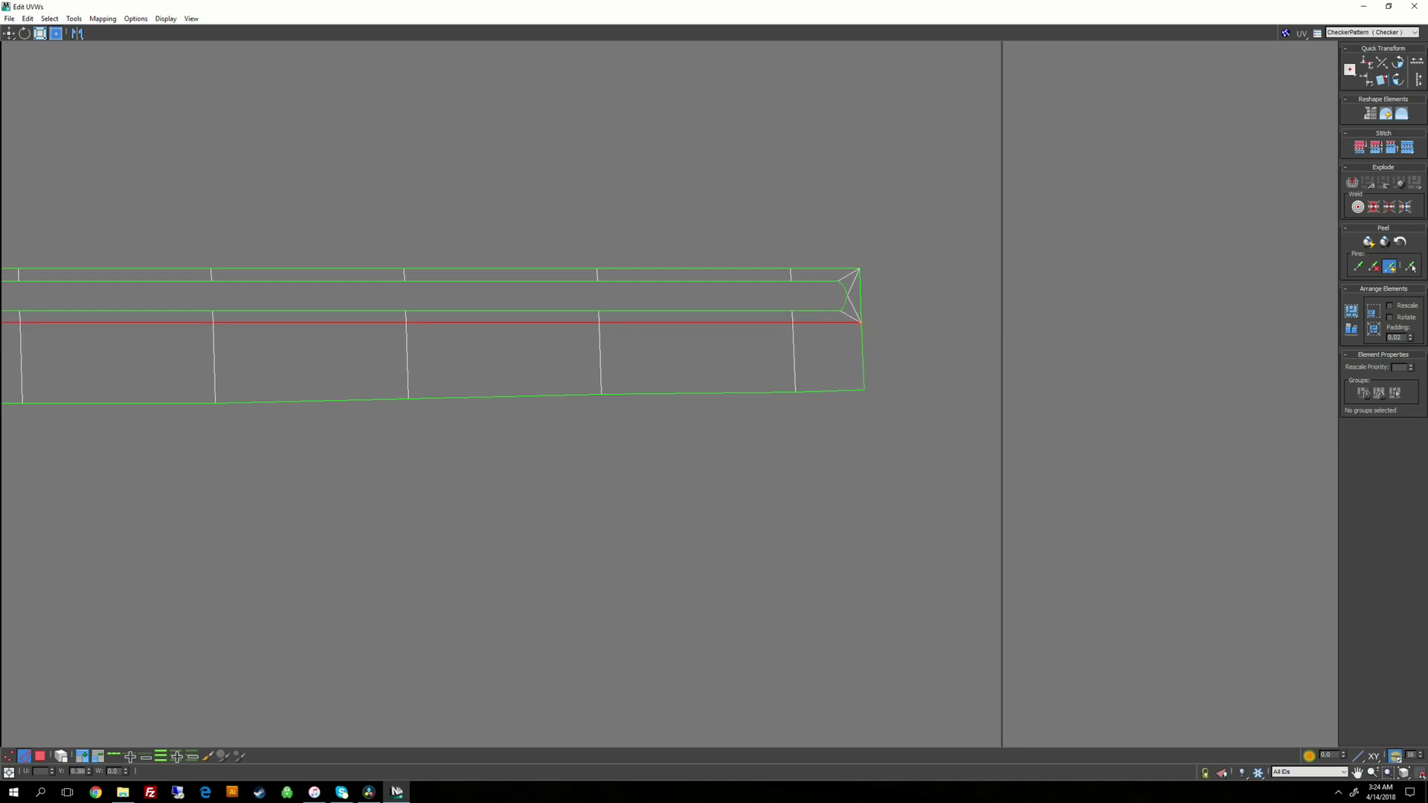
# Step: Select the wider strip's bottom border edge loop and align it horizontally
pyautogui.click(823, 392)
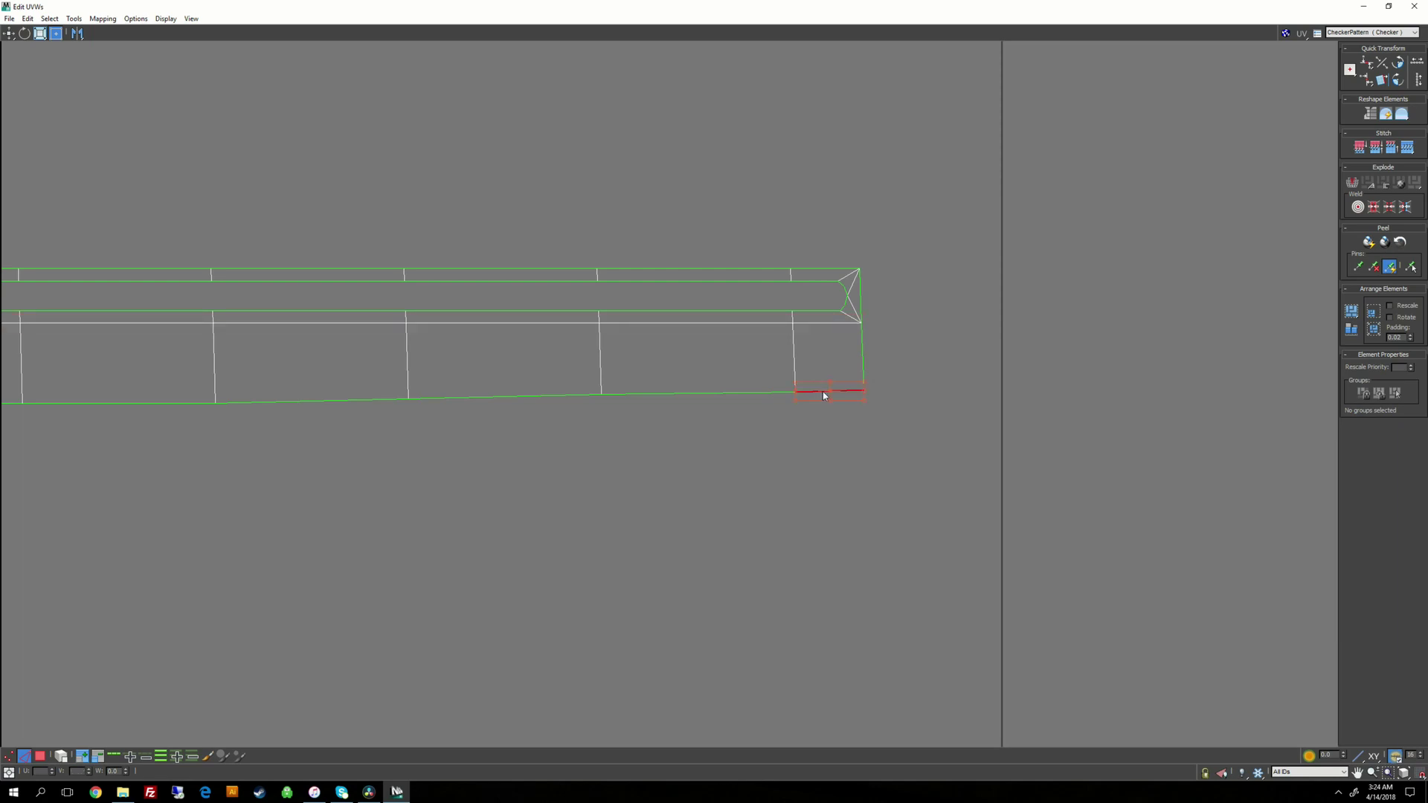
pyautogui.hotkey('alt', 'l')
pyautogui.click(1367, 64)
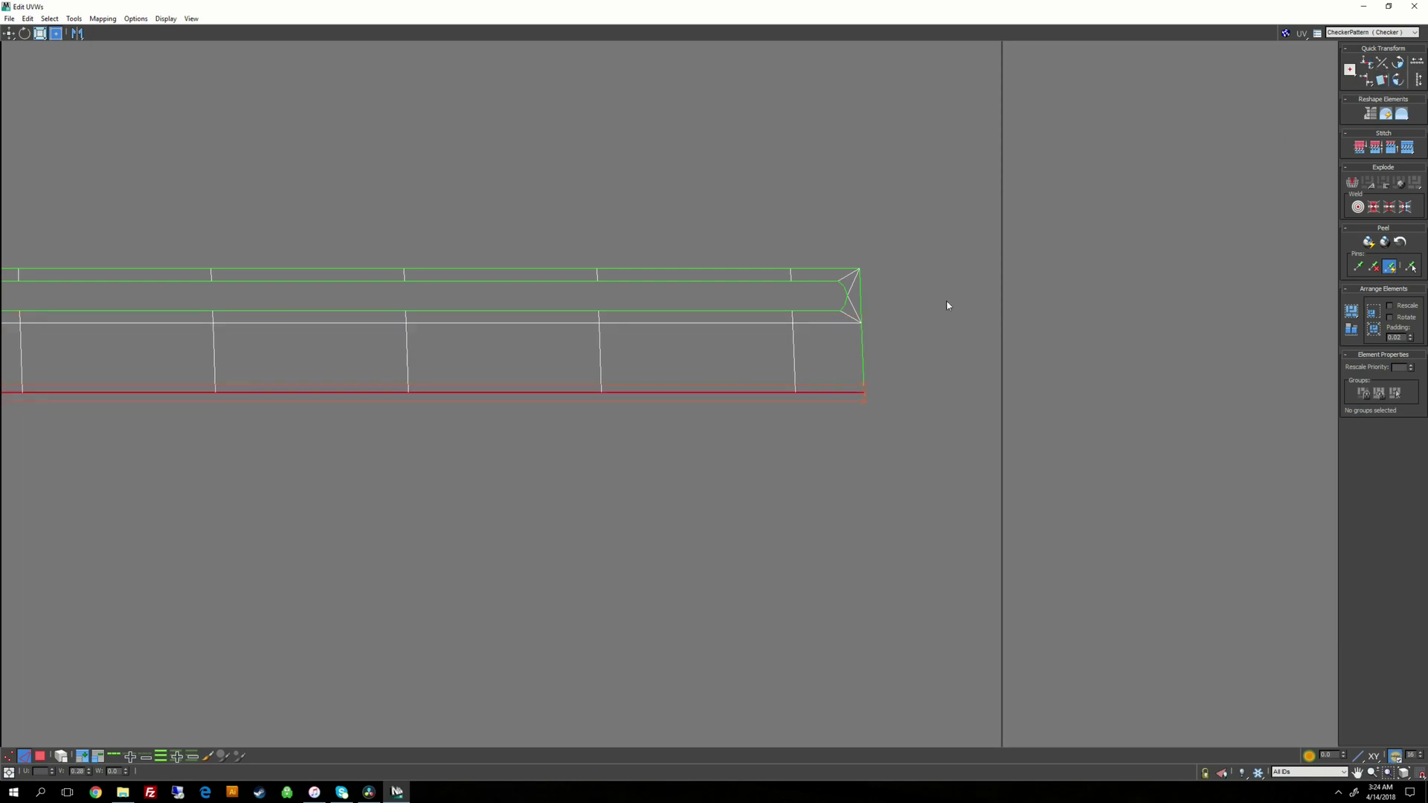
# Step: Move the wider strip's straightened bottom border straight up, close beneath the interior lengthwise edge loop
pyautogui.keyDown('shift'); pyautogui.moveTo(824, 392); pyautogui.dragTo(821, 331); pyautogui.keyUp('shift')
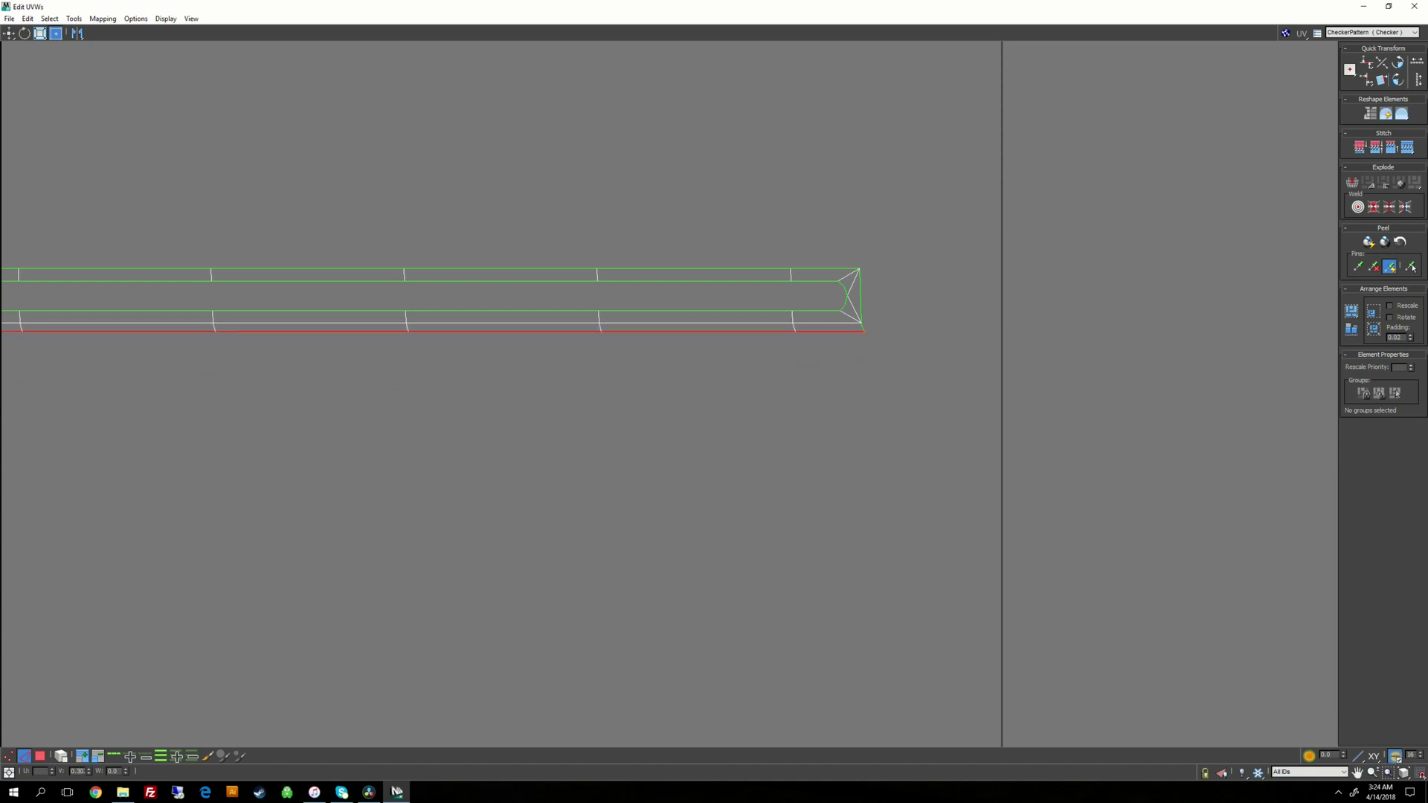
pyautogui.click(939, 358)
pyautogui.scroll(-5, 632, 363)
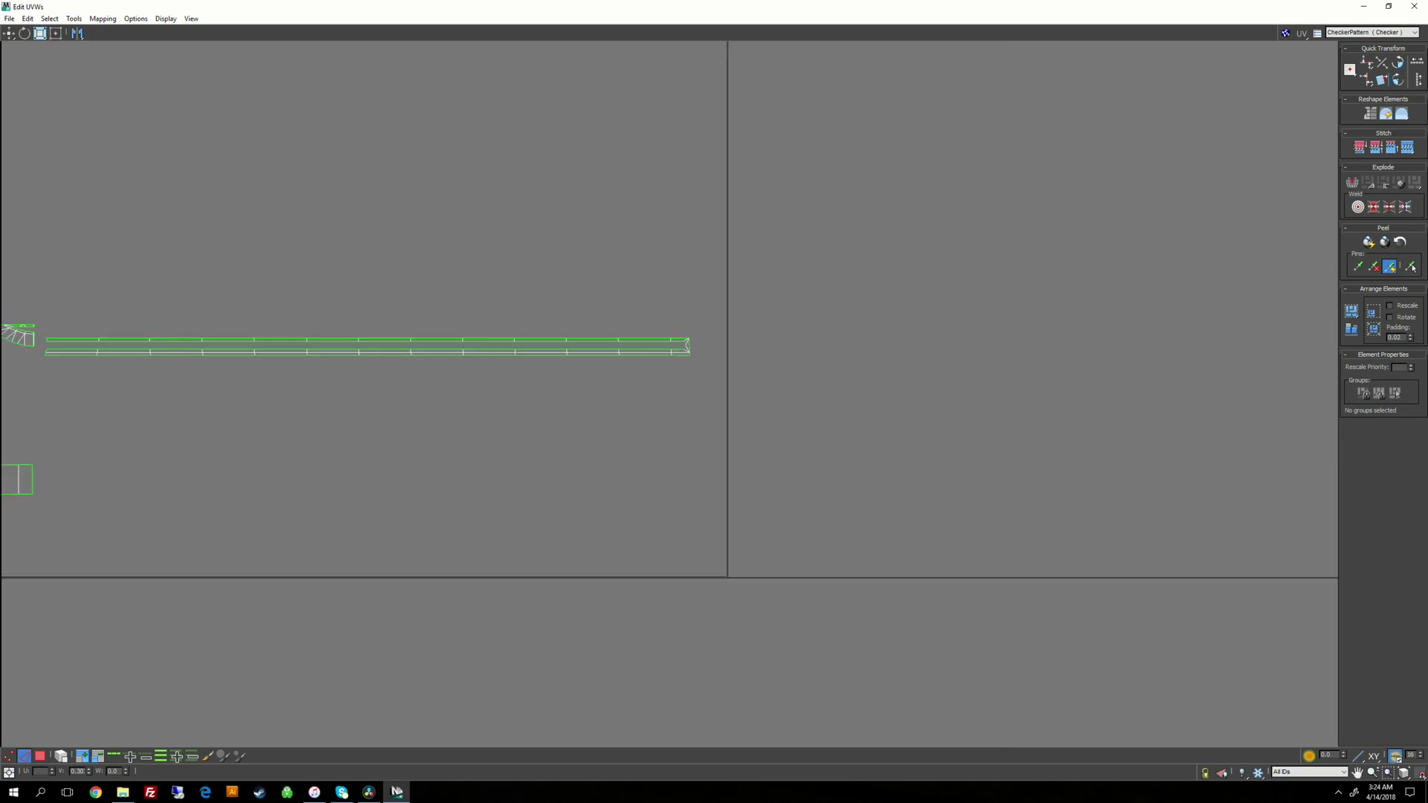
pyautogui.scroll(1, 820, 366)
pyautogui.moveTo(511, 366); pyautogui.dragTo(623, 375, button='middle')
pyautogui.scroll(1, 813, 368)
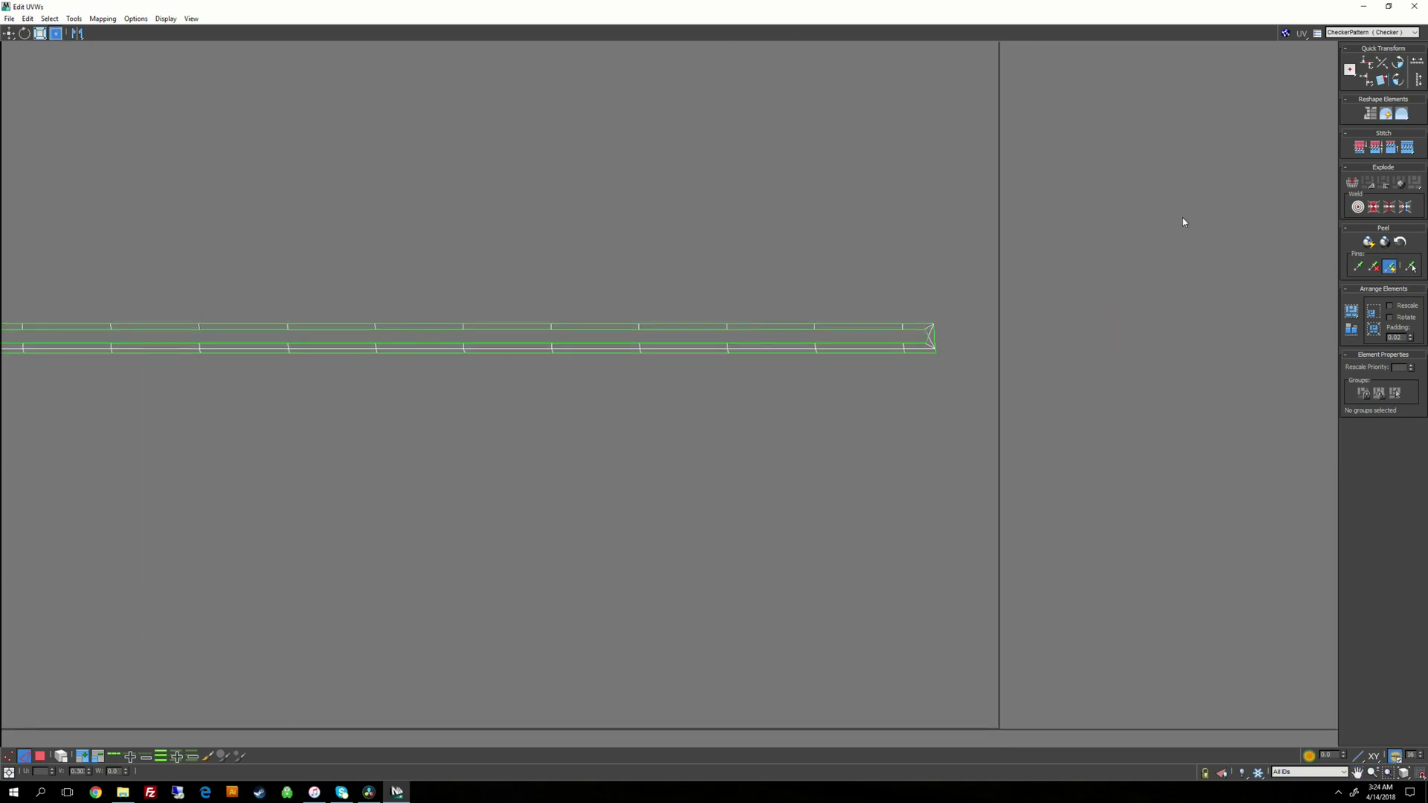
pyautogui.scroll(1, 952, 348)
pyautogui.moveTo(952, 348); pyautogui.dragTo(909, 372, button='middle')
# Step: Select the wider strip's bottom face at the handle end, examine where it lies on the 3D blade, and clear the selection
pyautogui.rightClick(909, 372)
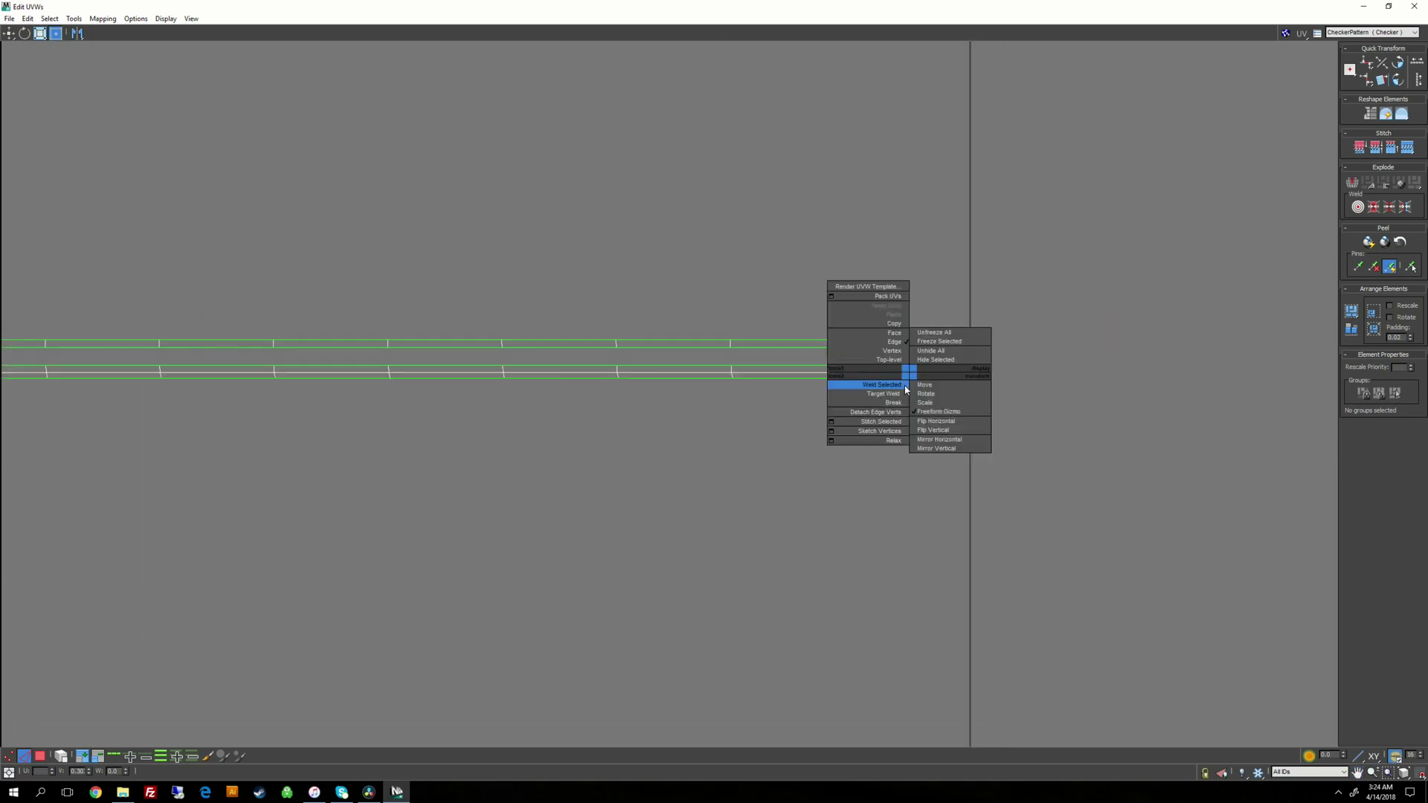
pyautogui.click(900, 333)
pyautogui.moveTo(910, 399); pyautogui.dragTo(887, 390)
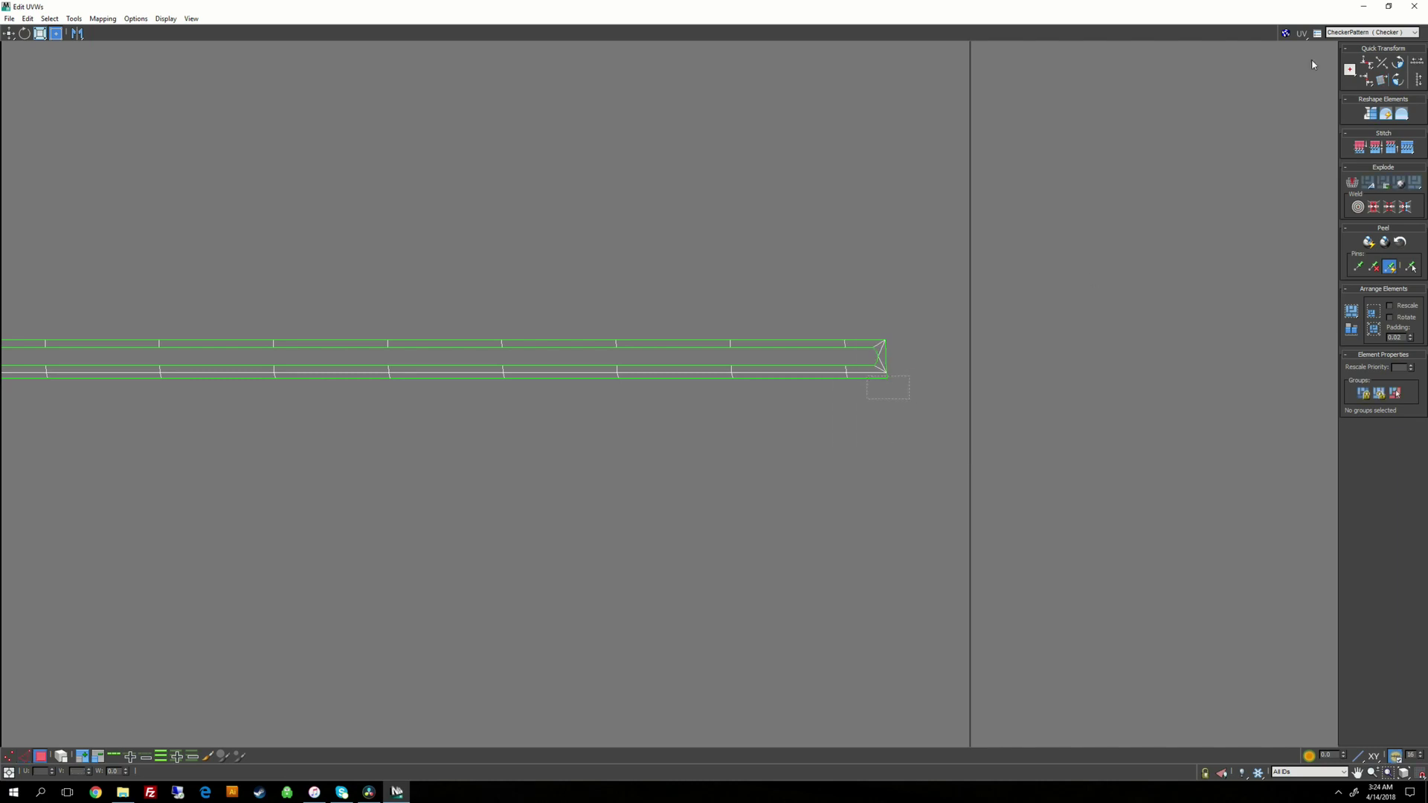
pyautogui.click(1388, 6)
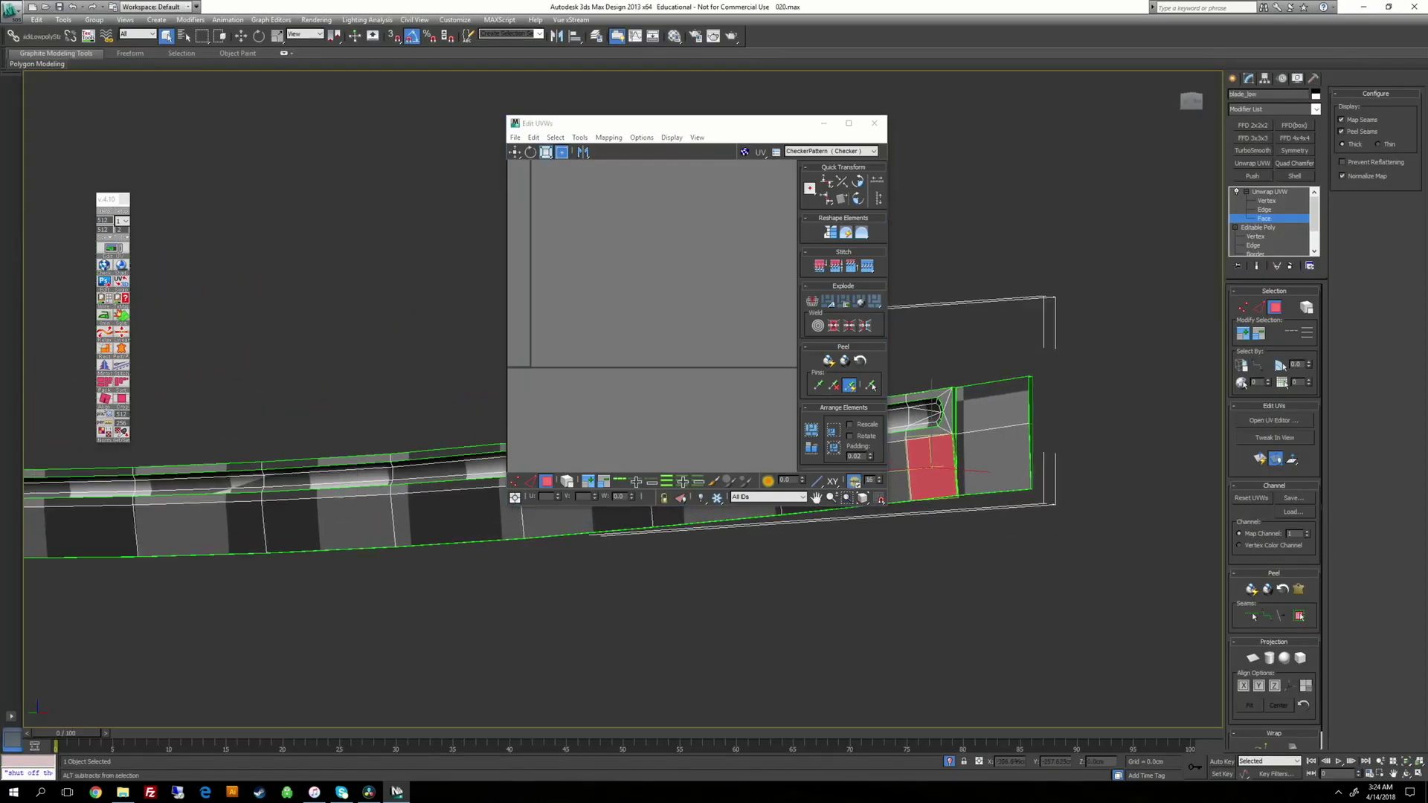
pyautogui.keyDown('alt'); pyautogui.moveTo(932, 384); pyautogui.dragTo(948, 378, button='middle'); pyautogui.keyUp('alt')
pyautogui.scroll(-3, 947, 378)
pyautogui.moveTo(476, 543); pyautogui.dragTo(820, 553, button='middle')
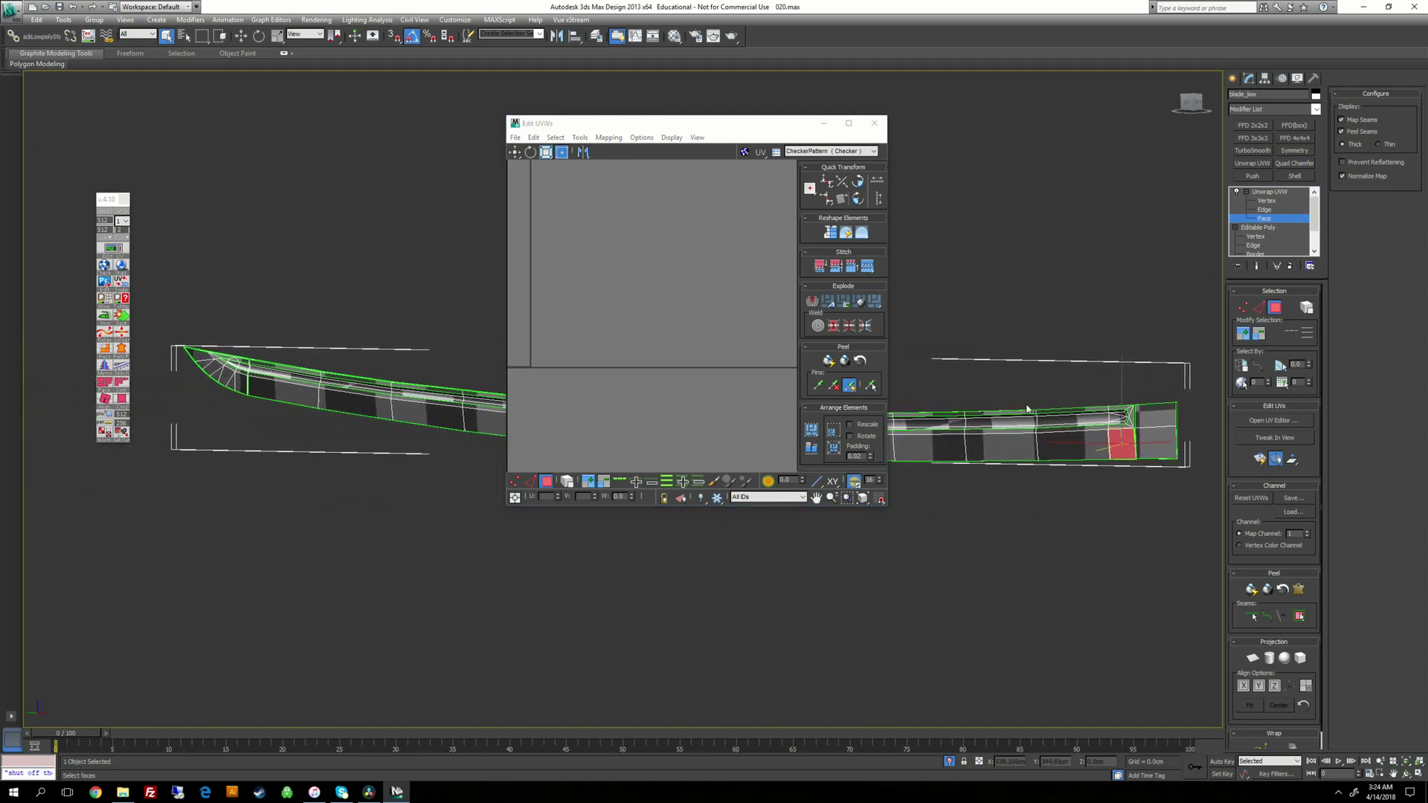
pyautogui.moveTo(591, 423); pyautogui.dragTo(749, 401, button='middle')
pyautogui.moveTo(659, 336); pyautogui.dragTo(723, 357, button='middle')
pyautogui.scroll(4, 723, 357)
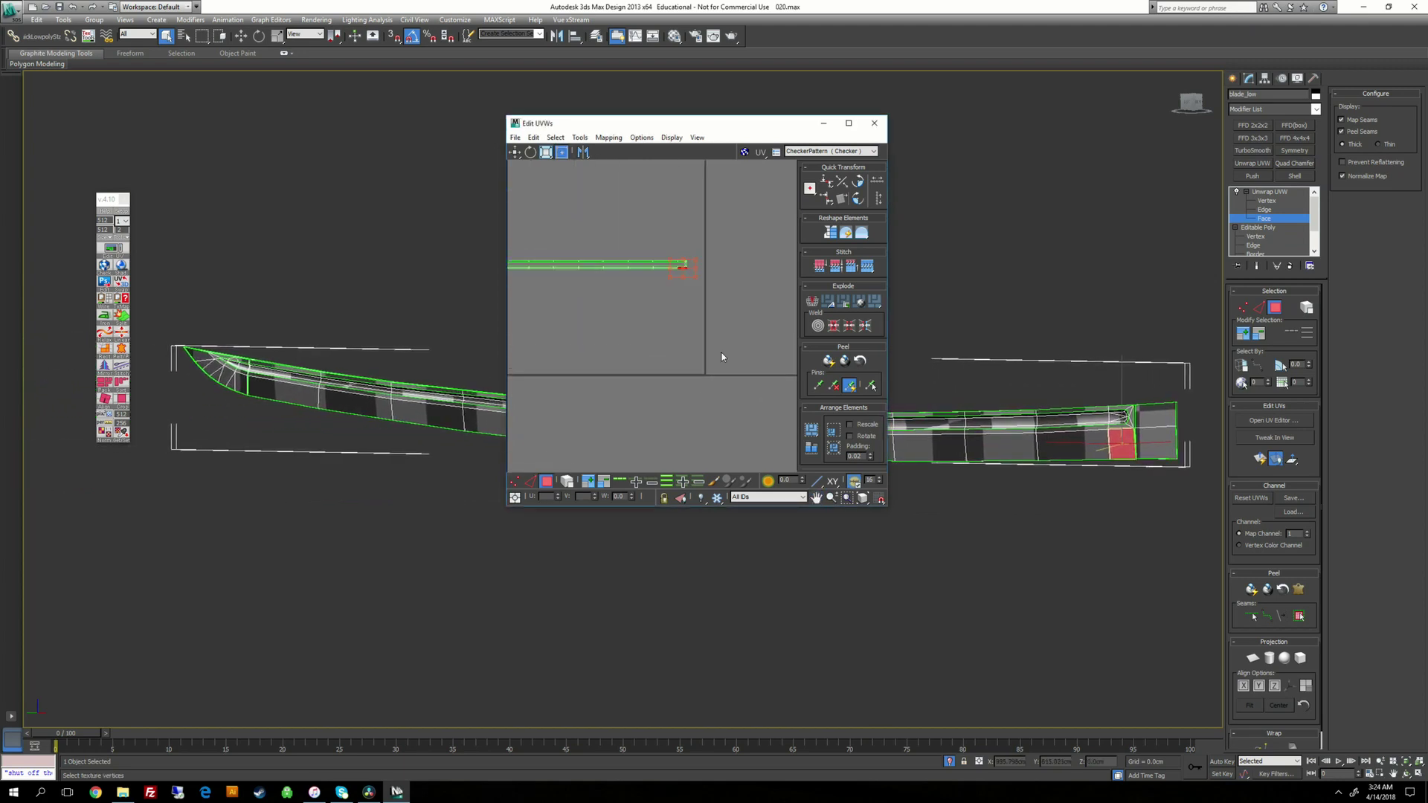
pyautogui.moveTo(641, 212); pyautogui.dragTo(687, 329, button='middle')
pyautogui.scroll(3, 686, 328)
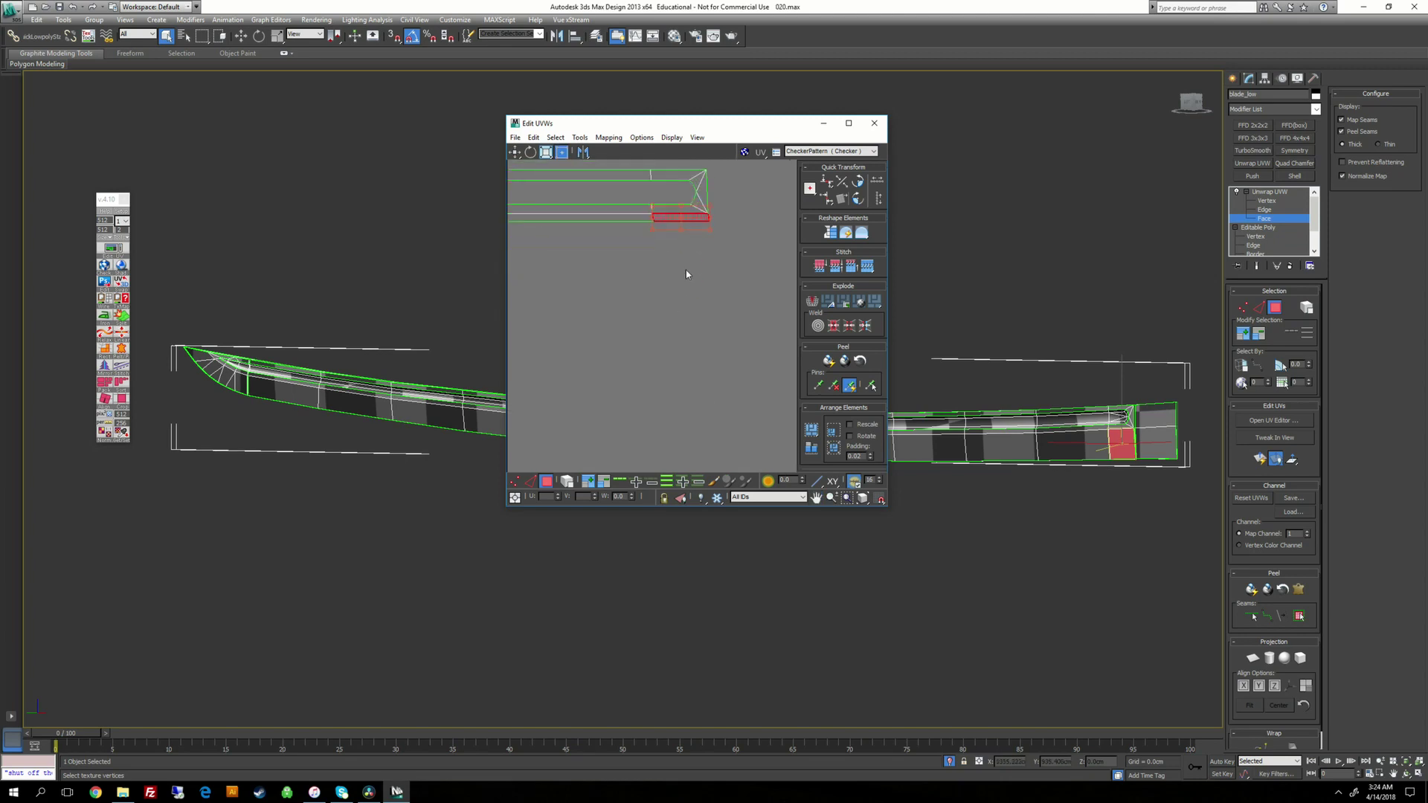
pyautogui.click(702, 291)
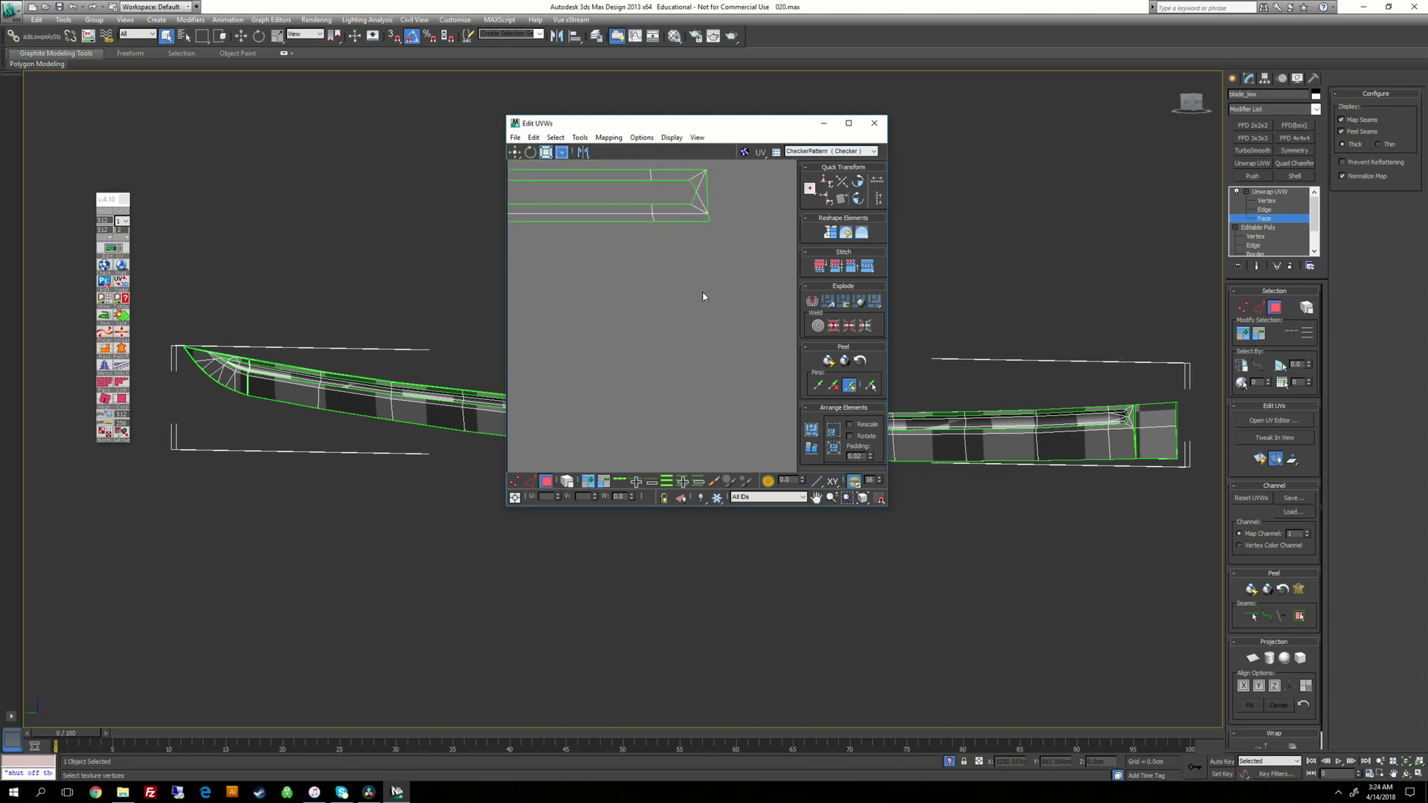
pyautogui.click(848, 122)
# Step: Undo the upward move of the wider strip's bottom border
pyautogui.moveTo(912, 478); pyautogui.dragTo(778, 264, button='middle')
pyautogui.scroll(-2, 947, 336)
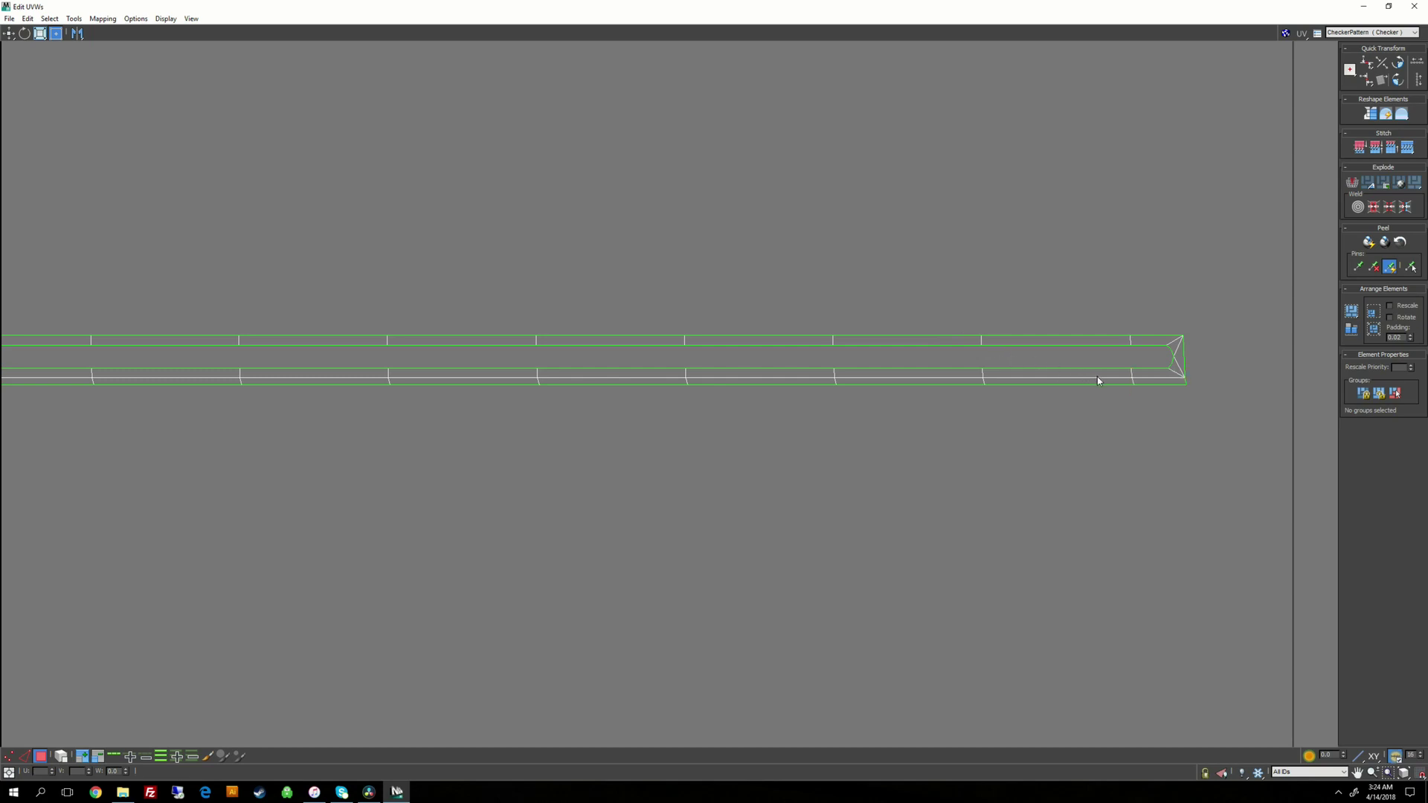
pyautogui.moveTo(920, 439); pyautogui.dragTo(972, 437)
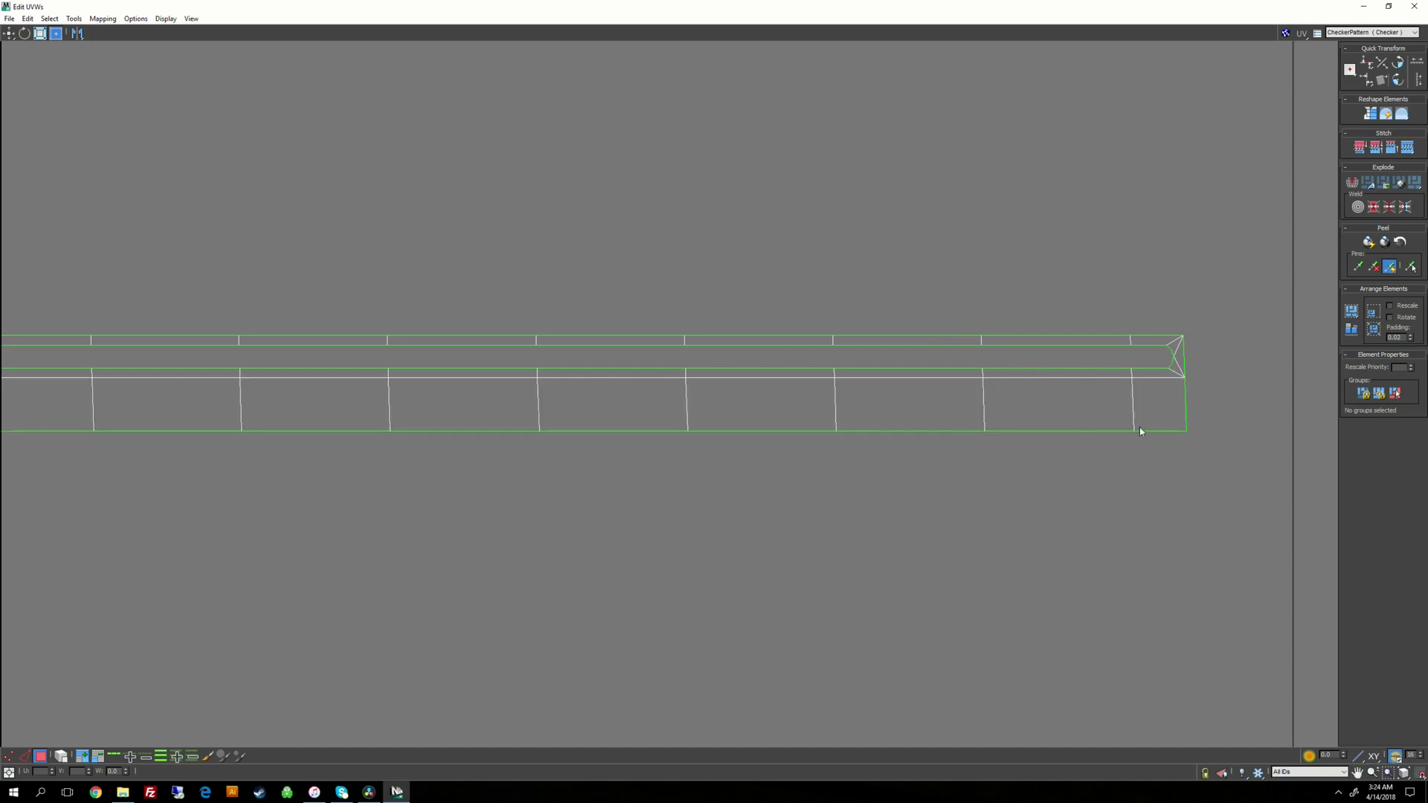
pyautogui.scroll(-2, 935, 452)
pyautogui.moveTo(934, 452); pyautogui.dragTo(1083, 447, button='middle')
pyautogui.moveTo(324, 364); pyautogui.dragTo(593, 363, button='middle')
pyautogui.scroll(2, 574, 302)
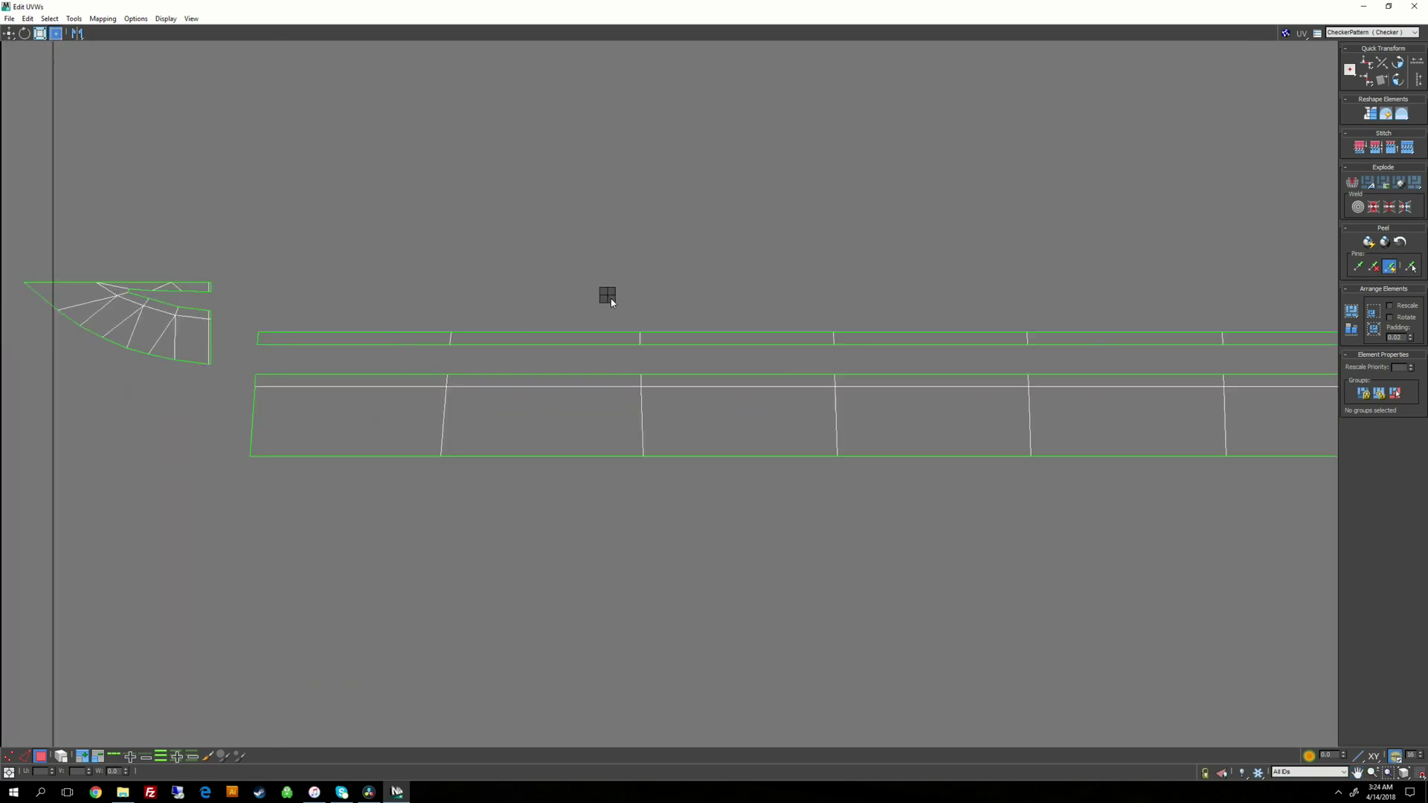
pyautogui.rightClick(606, 292)
pyautogui.click(599, 269)
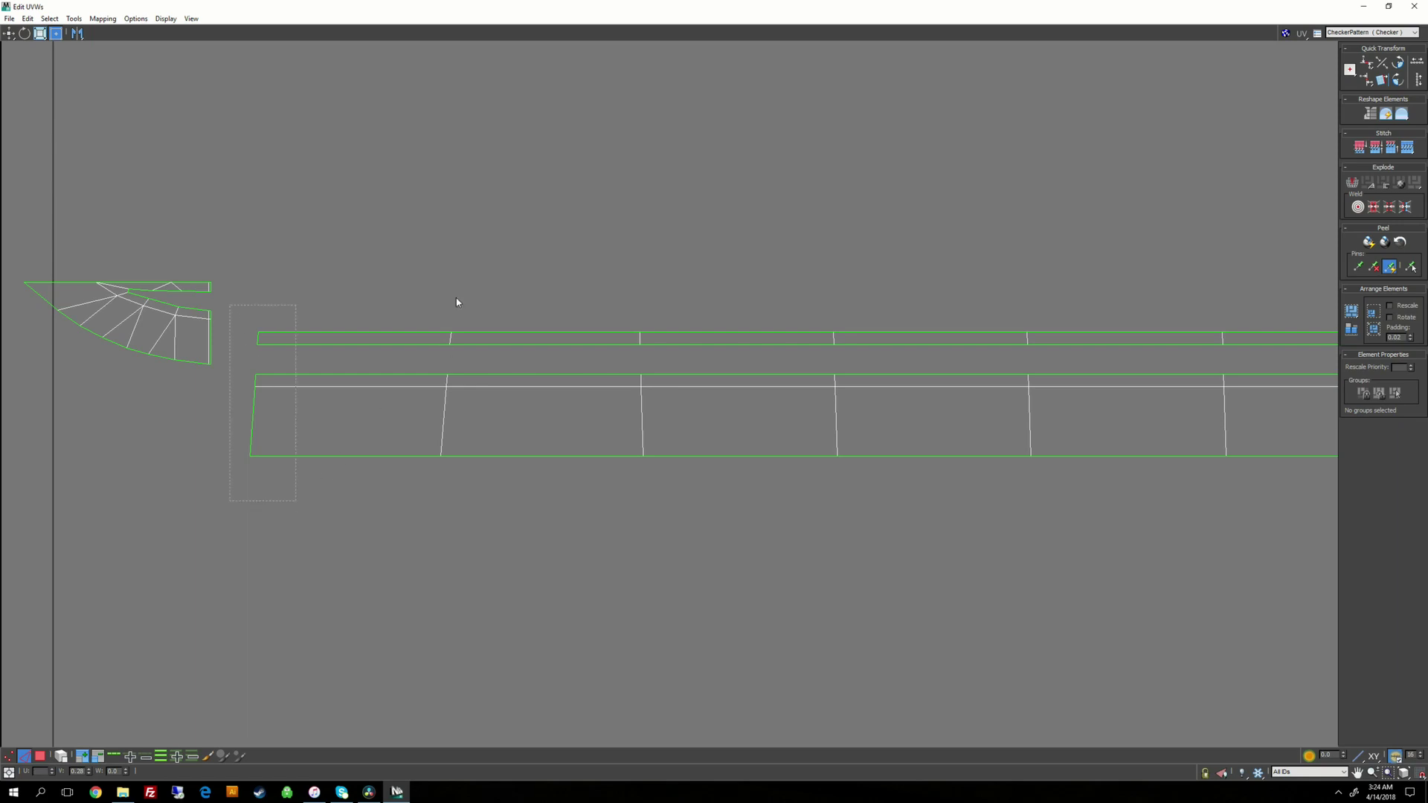
pyautogui.click(1389, 6)
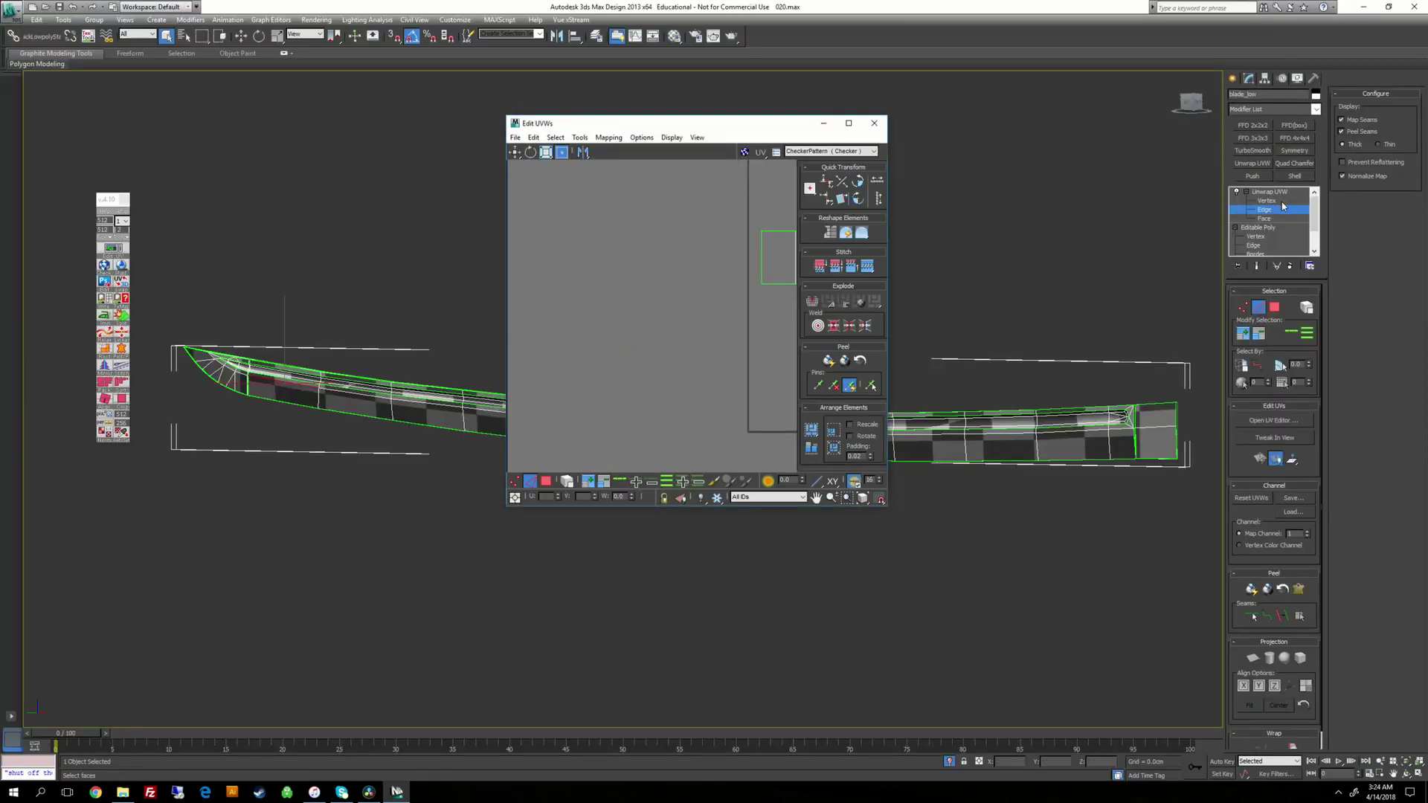
pyautogui.click(849, 123)
# Step: Select the end vertices of both long strips nearest the blade tip and align them vertically in one column
pyautogui.moveTo(280, 354); pyautogui.dragTo(511, 347, button='middle')
pyautogui.press('1')
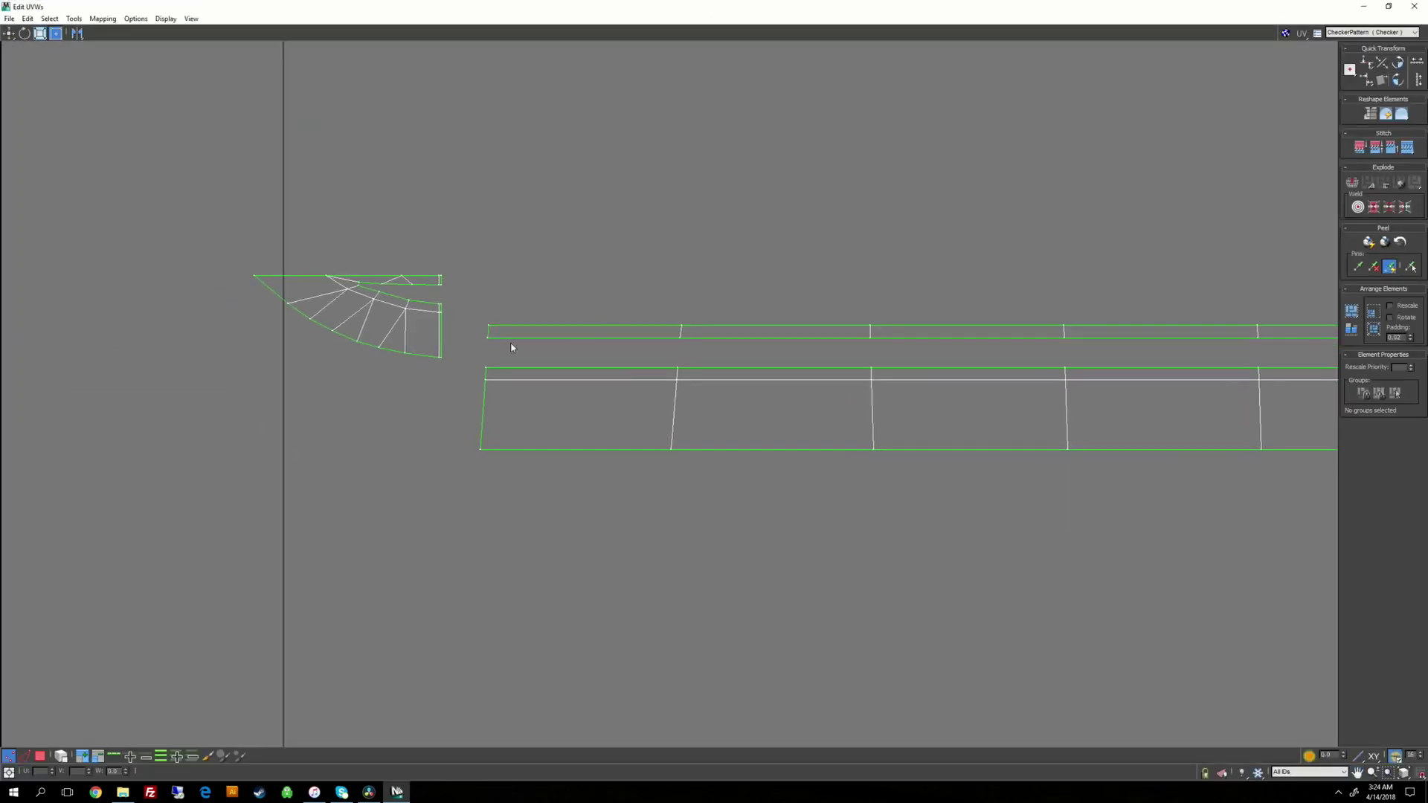
pyautogui.click(1366, 80)
pyautogui.moveTo(571, 283); pyautogui.dragTo(696, 476)
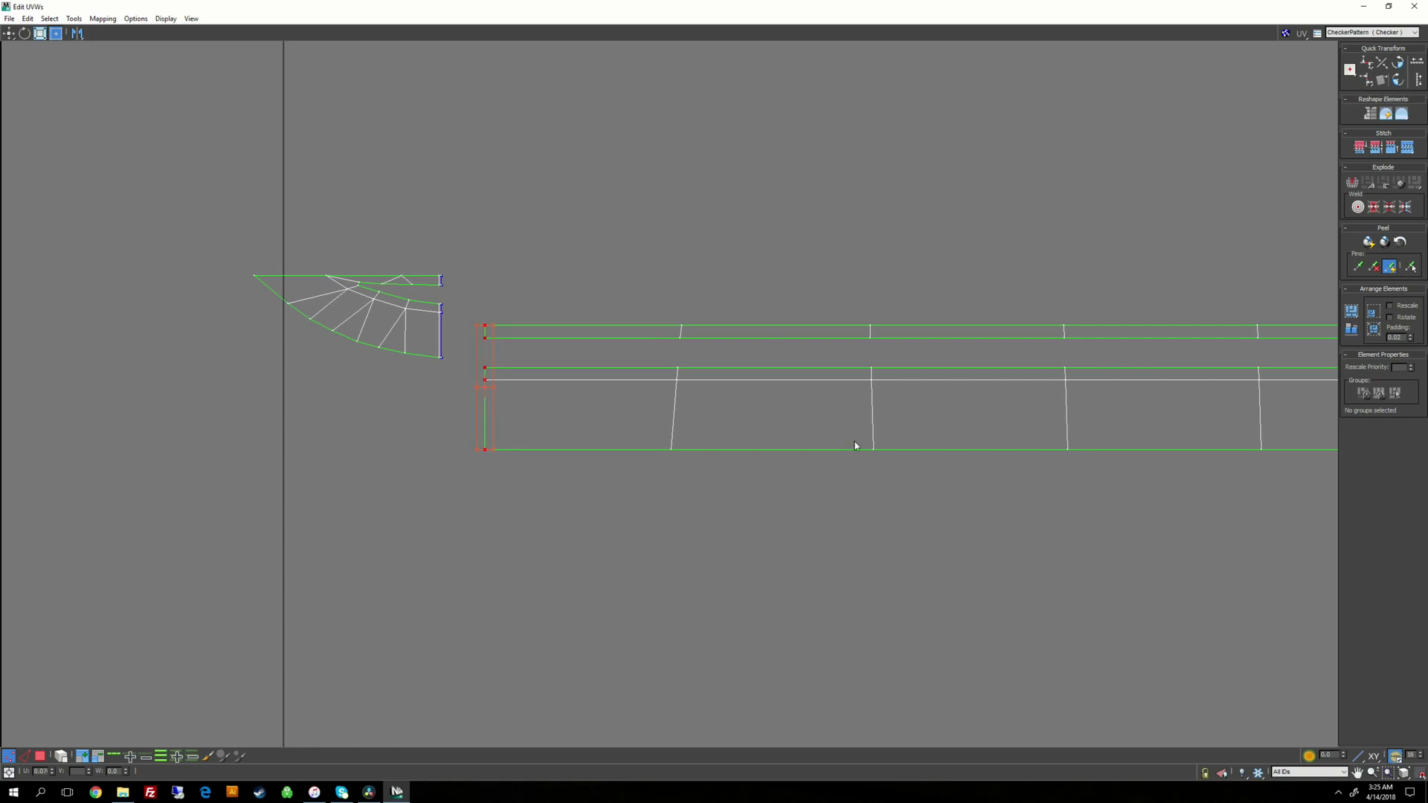
# Step: Straighten the left end of the blade strips and the following edge columns by aligning each column's vertices vertically
pyautogui.click(1367, 79)
pyautogui.moveTo(831, 266); pyautogui.dragTo(911, 508)
pyautogui.click(1368, 80)
pyautogui.moveTo(1003, 284); pyautogui.dragTo(1113, 417)
pyautogui.moveTo(1113, 418); pyautogui.dragTo(700, 403, button='middle')
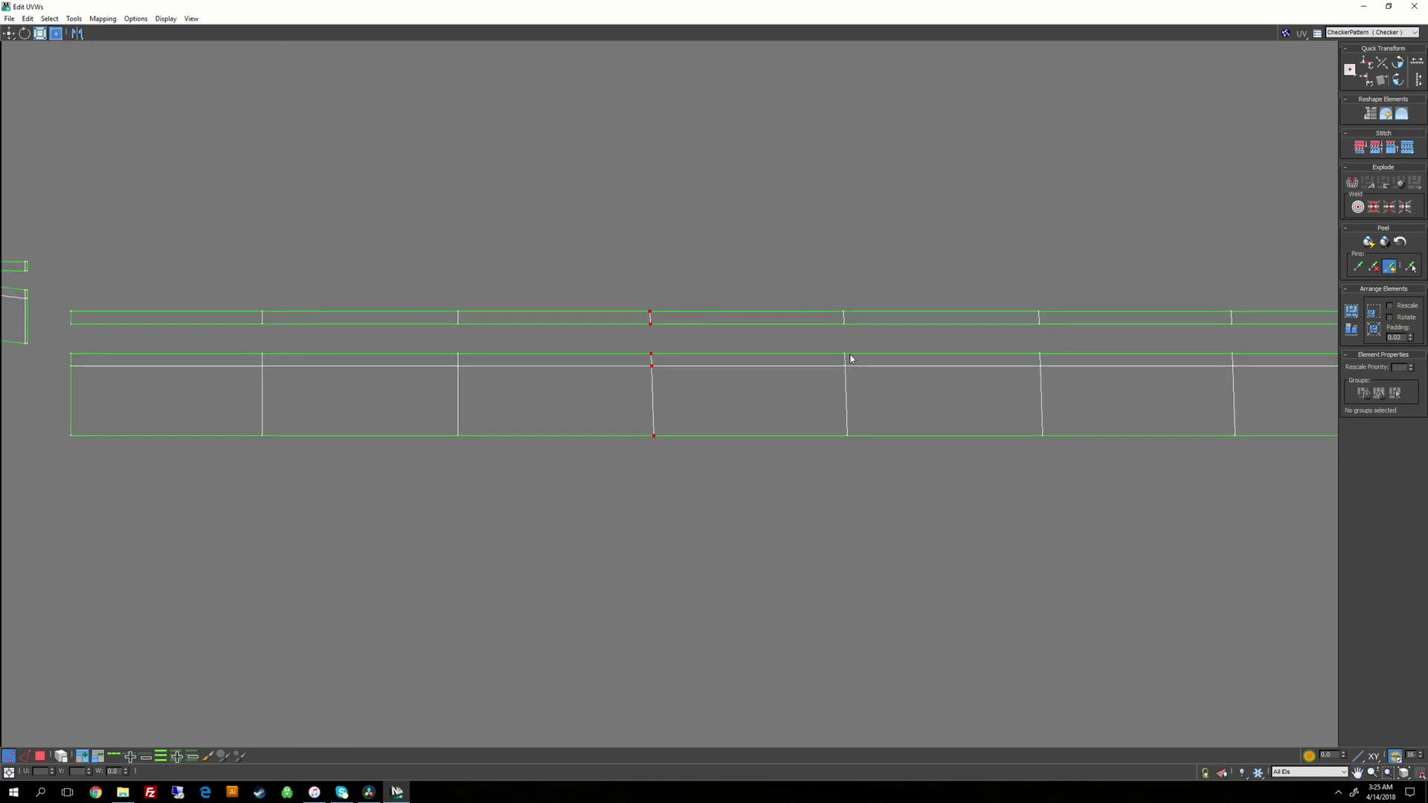
pyautogui.click(1367, 79)
# Step: Vertically align the vertices of the next two slanted columns across both blade strips
pyautogui.moveTo(822, 294); pyautogui.dragTo(869, 461)
pyautogui.click(1365, 80)
pyautogui.moveTo(977, 264); pyautogui.dragTo(1079, 488)
pyautogui.click(1367, 79)
pyautogui.moveTo(1146, 290); pyautogui.dragTo(615, 293, button='middle')
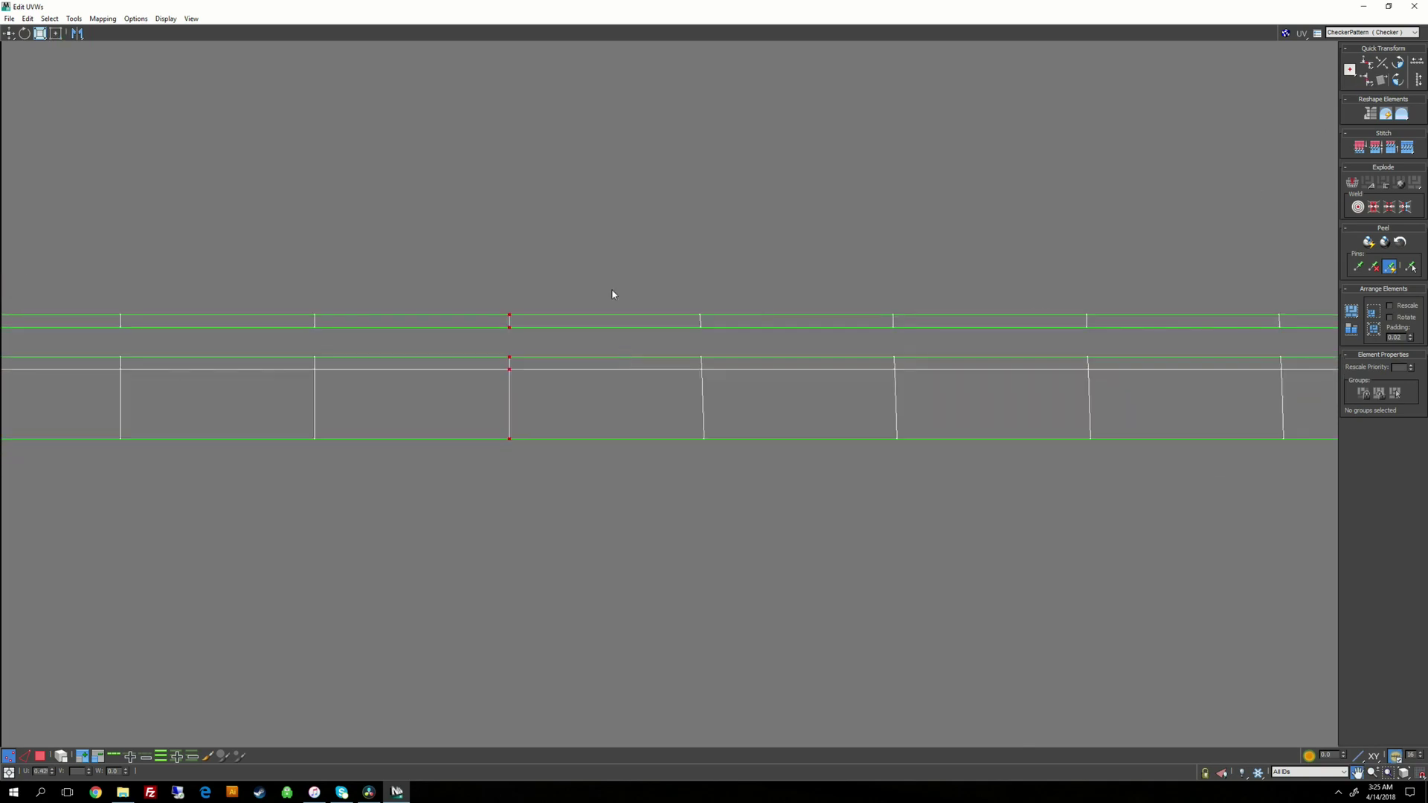
# Step: Straighten three more columns toward the middle of the blade strips, aligning each column's vertices vertically one column at a time
pyautogui.moveTo(621, 271); pyautogui.dragTo(758, 543)
pyautogui.click(1367, 80)
pyautogui.moveTo(855, 283); pyautogui.dragTo(959, 476)
pyautogui.click(1367, 79)
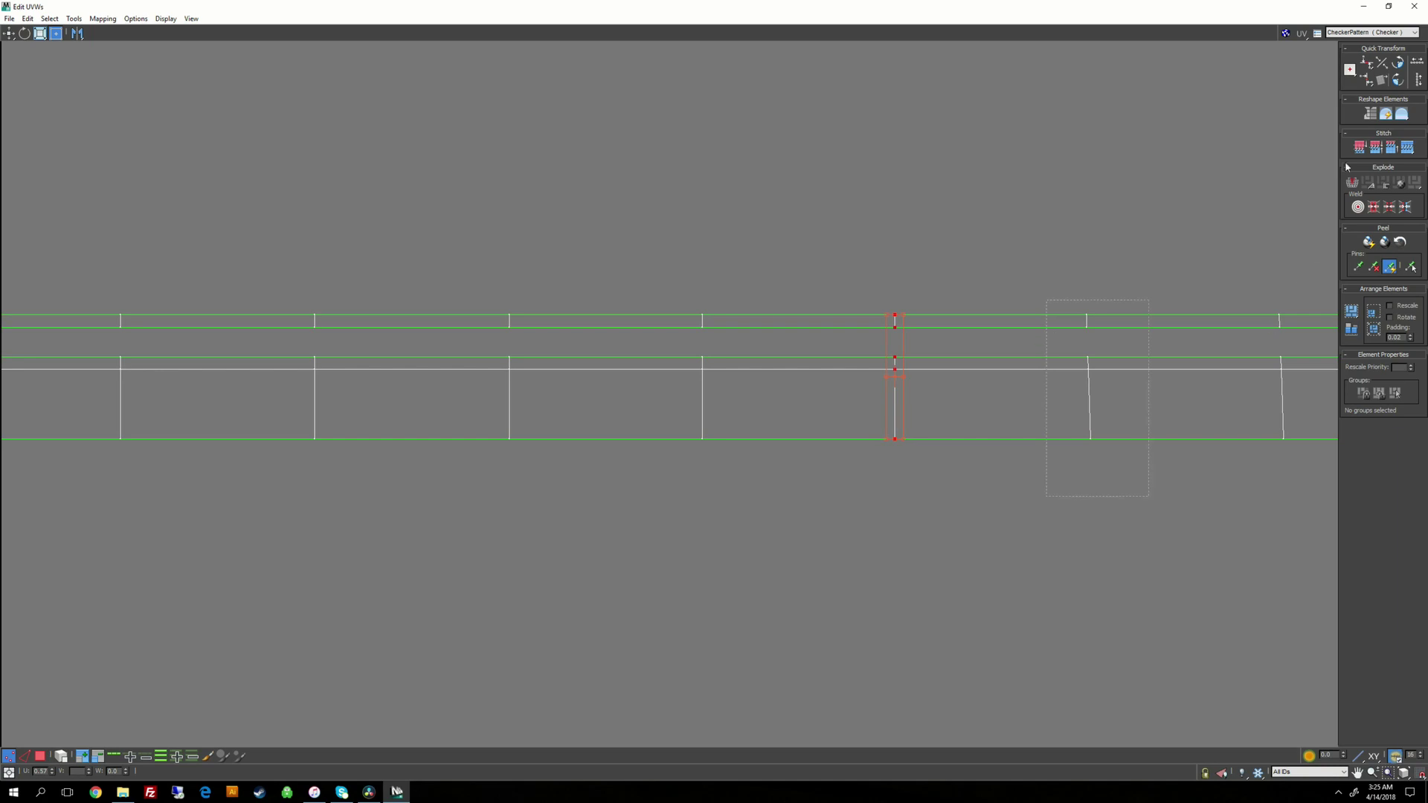
pyautogui.moveTo(1046, 300); pyautogui.dragTo(1148, 496)
pyautogui.click(1367, 80)
pyautogui.moveTo(1168, 320); pyautogui.dragTo(670, 328, button='middle')
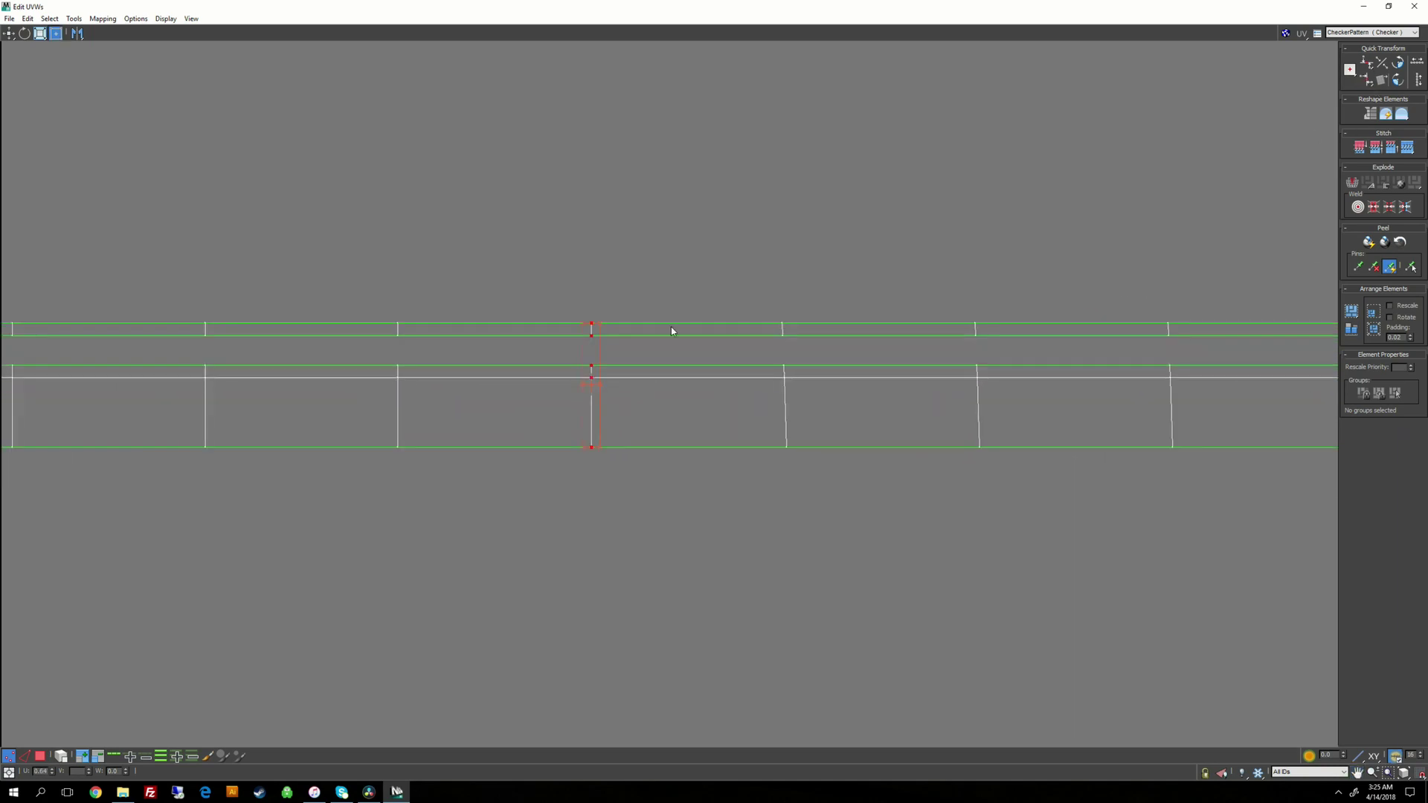
# Step: Vertically align the vertices of the four remaining inner columns leading to the right end of the blade strips
pyautogui.moveTo(744, 301); pyautogui.dragTo(841, 491)
pyautogui.click(1367, 80)
pyautogui.moveTo(949, 272); pyautogui.dragTo(1015, 480)
pyautogui.click(1367, 80)
pyautogui.moveTo(1129, 272); pyautogui.dragTo(1153, 314)
pyautogui.click(1368, 81)
pyautogui.moveTo(1190, 298); pyautogui.dragTo(711, 298, button='middle')
pyautogui.moveTo(822, 286); pyautogui.dragTo(847, 370)
pyautogui.click(1362, 81)
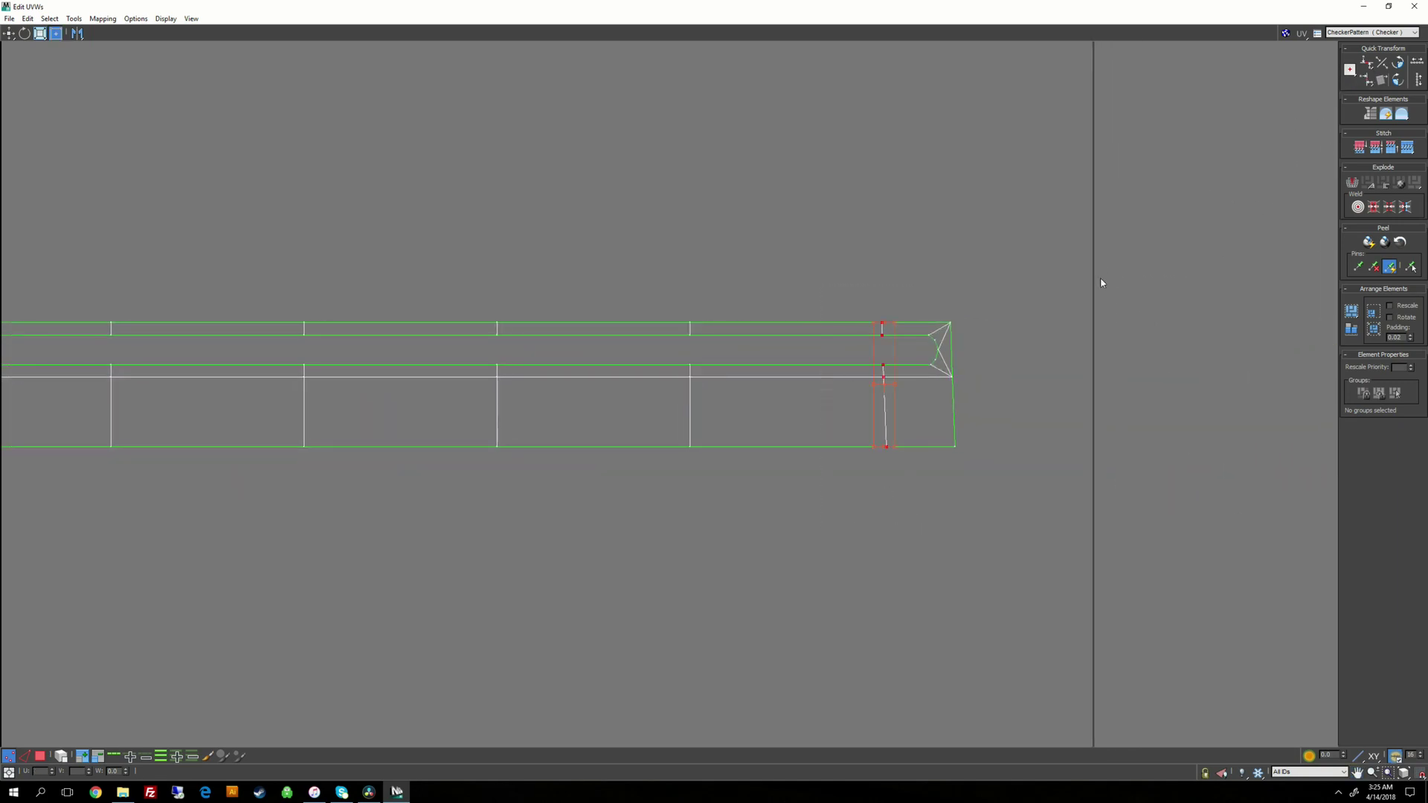
# Step: Align the right end edge of the lower blade strip vertically and clear the selection
pyautogui.moveTo(991, 449); pyautogui.dragTo(989, 454)
pyautogui.click(1366, 80)
pyautogui.click(738, 458)
pyautogui.scroll(-2, 654, 461)
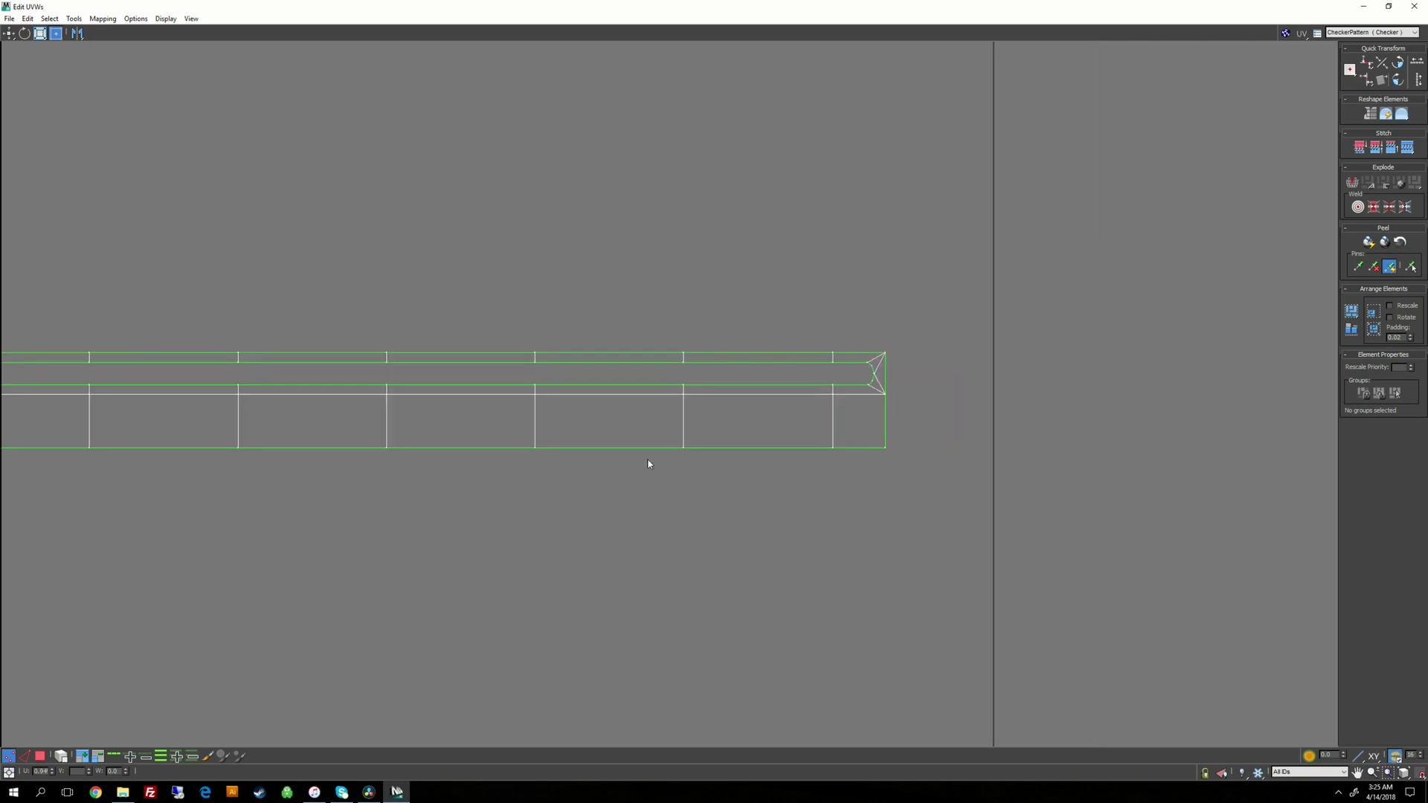
# Step: Reduce the UV editor window and examine the checker pattern along the blade in the viewport
pyautogui.click(1389, 6)
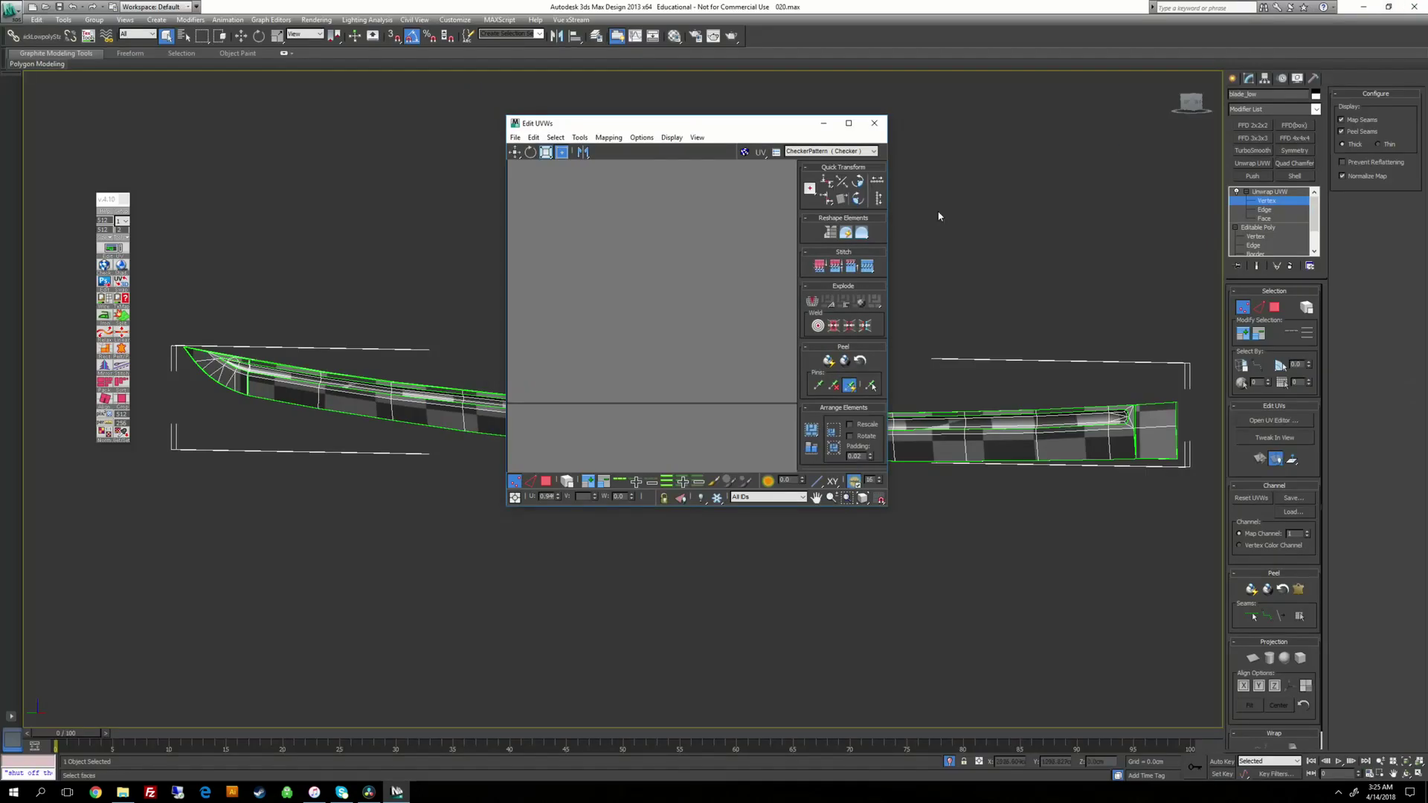
pyautogui.scroll(2, 1019, 484)
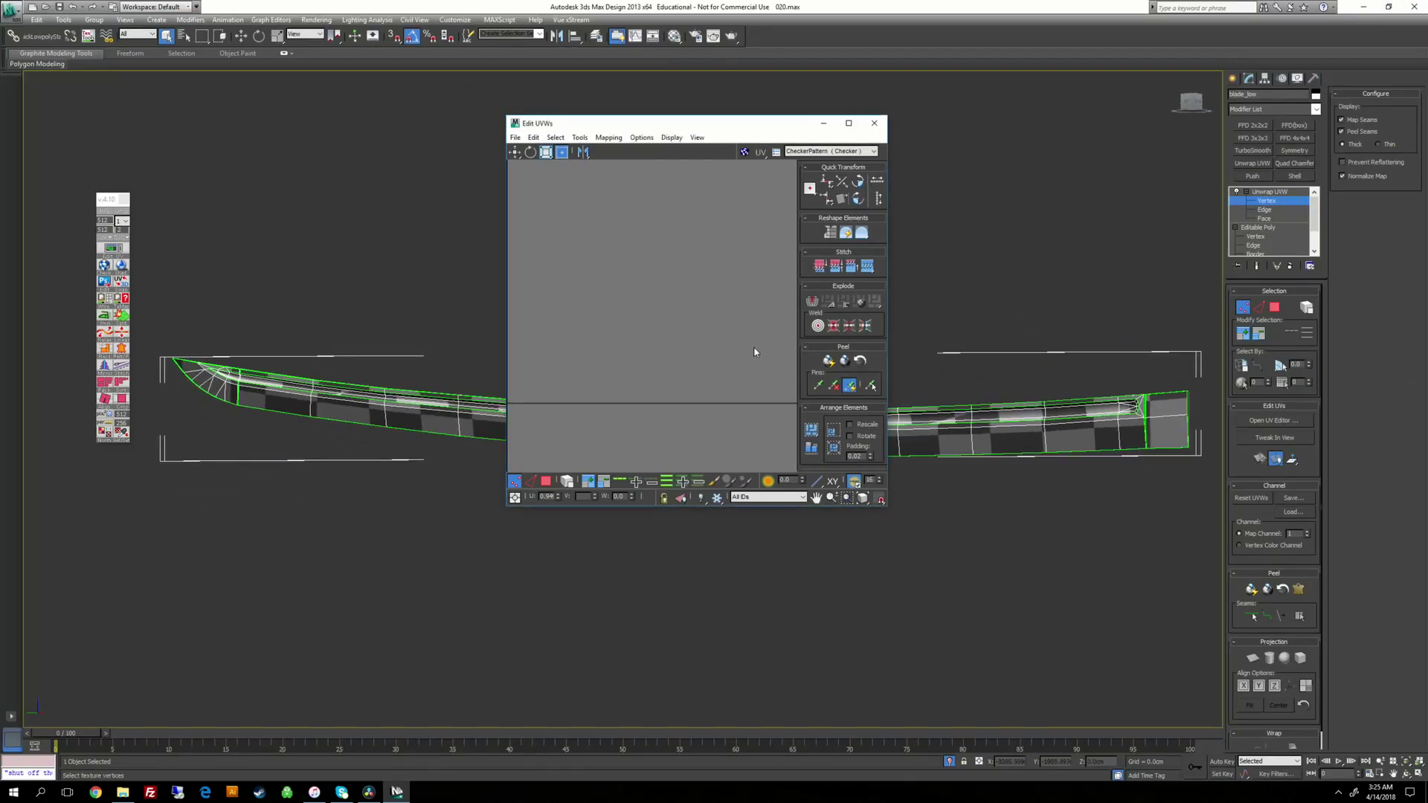
pyautogui.moveTo(952, 397); pyautogui.dragTo(962, 354, button='middle')
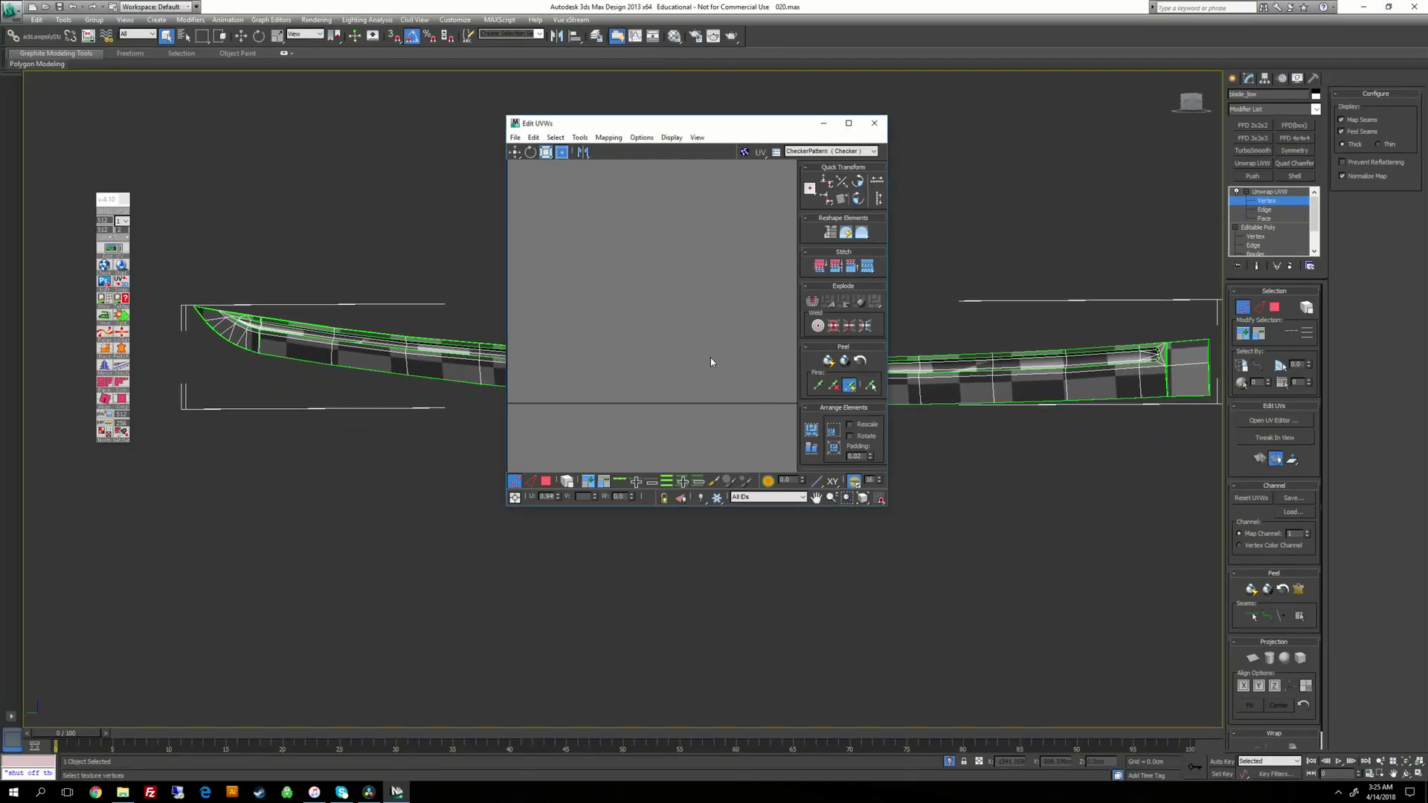
pyautogui.moveTo(711, 359); pyautogui.dragTo(657, 377, button='middle')
pyautogui.scroll(-3, 657, 378)
pyautogui.scroll(6, 657, 380)
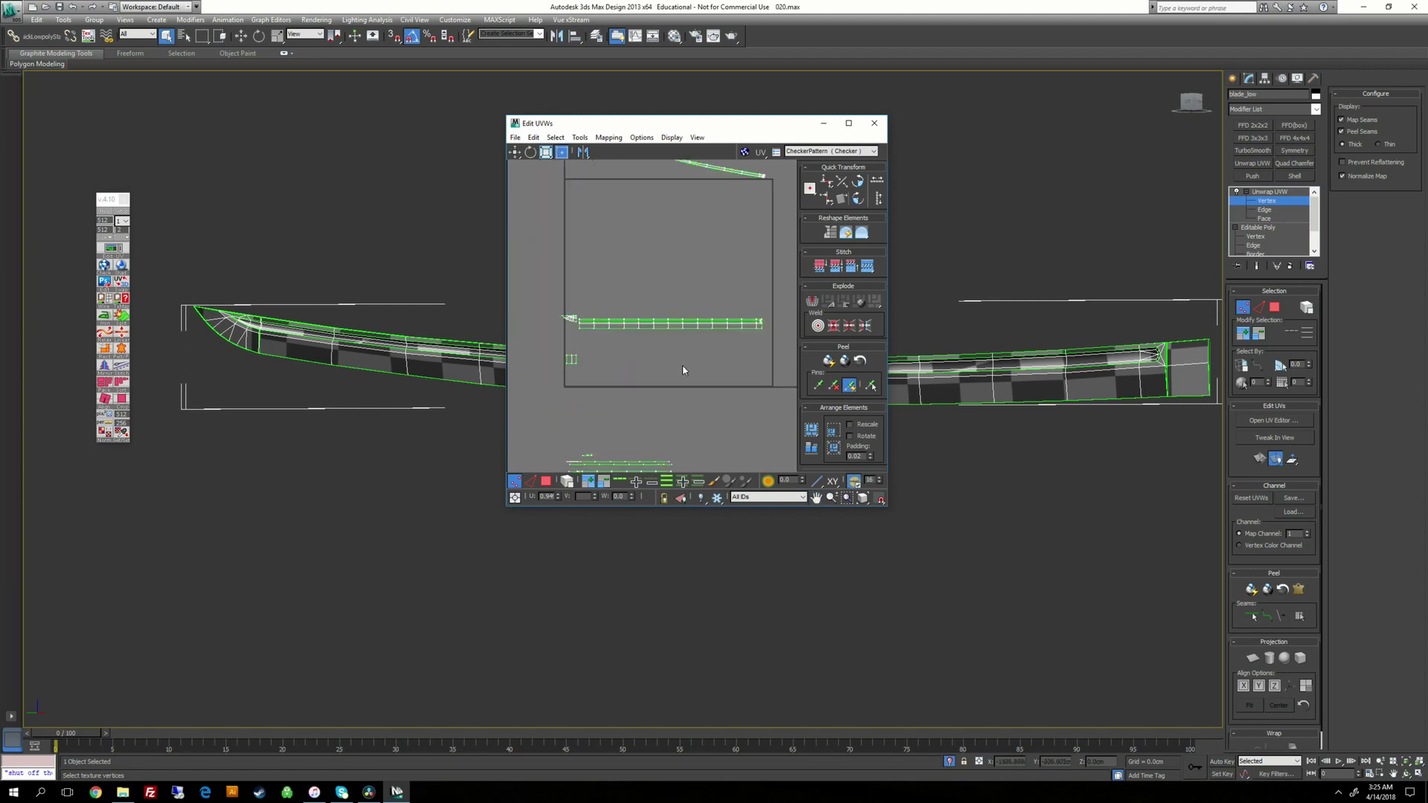
pyautogui.moveTo(802, 344); pyautogui.dragTo(803, 282)
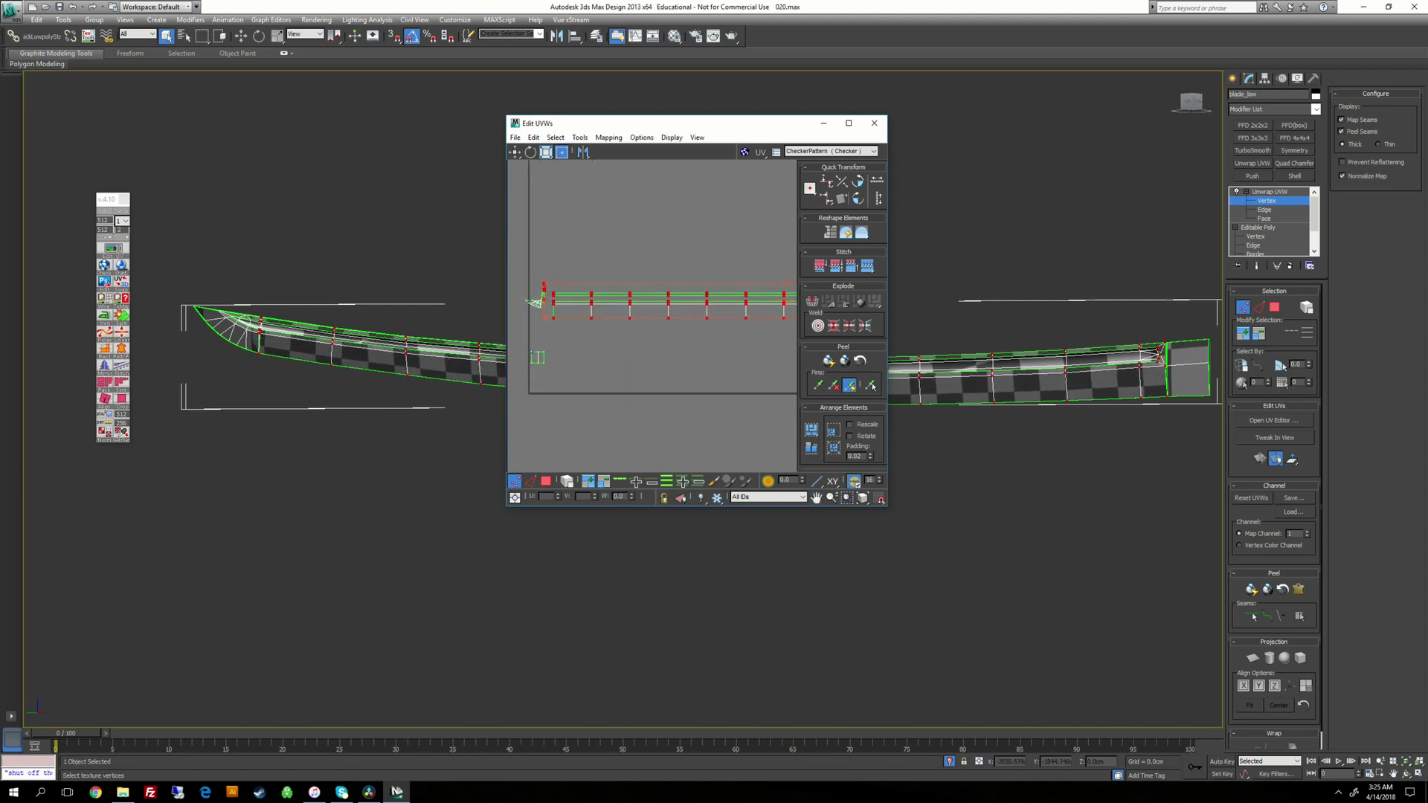
pyautogui.hotkey('ctrl', 'z')
pyautogui.hotkey('ctrl', 'z')
# Step: Rotate the slanted narrow strip above the UV tile so that an upper border edge near its middle lies horizontal
pyautogui.moveTo(579, 336); pyautogui.dragTo(688, 345, button='middle')
pyautogui.moveTo(753, 255); pyautogui.dragTo(659, 360, button='middle')
pyautogui.scroll(-3, 660, 358)
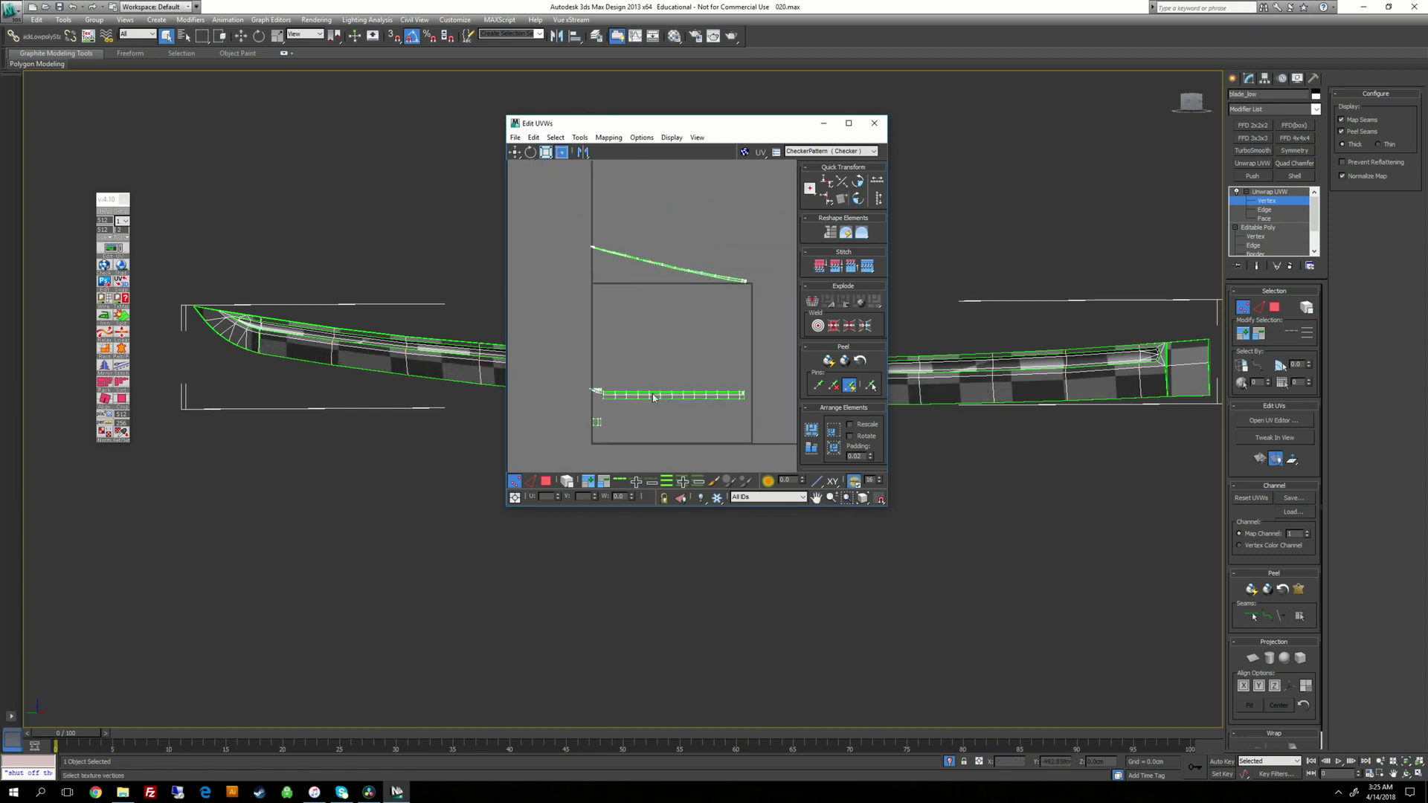
pyautogui.press('3')
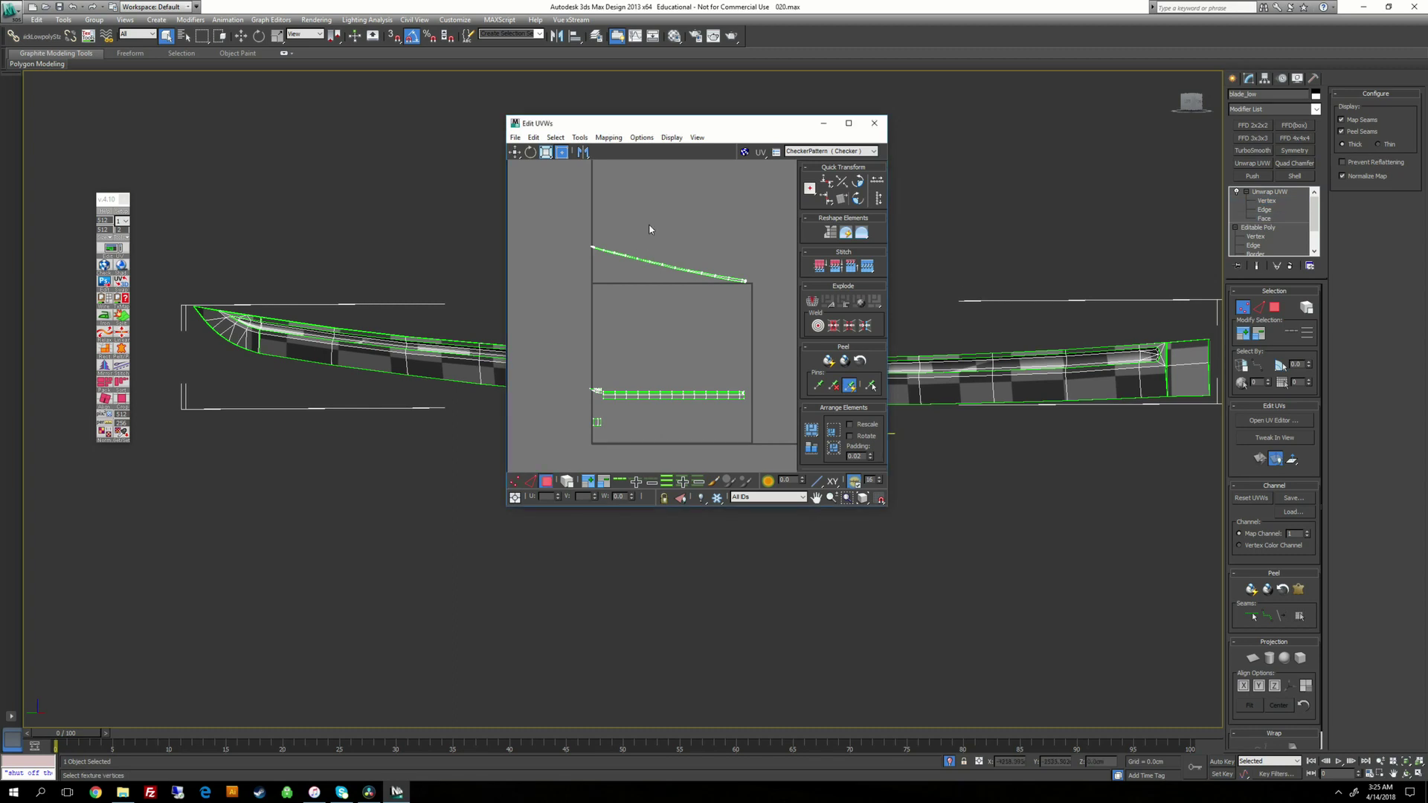
pyautogui.moveTo(651, 226); pyautogui.dragTo(683, 335)
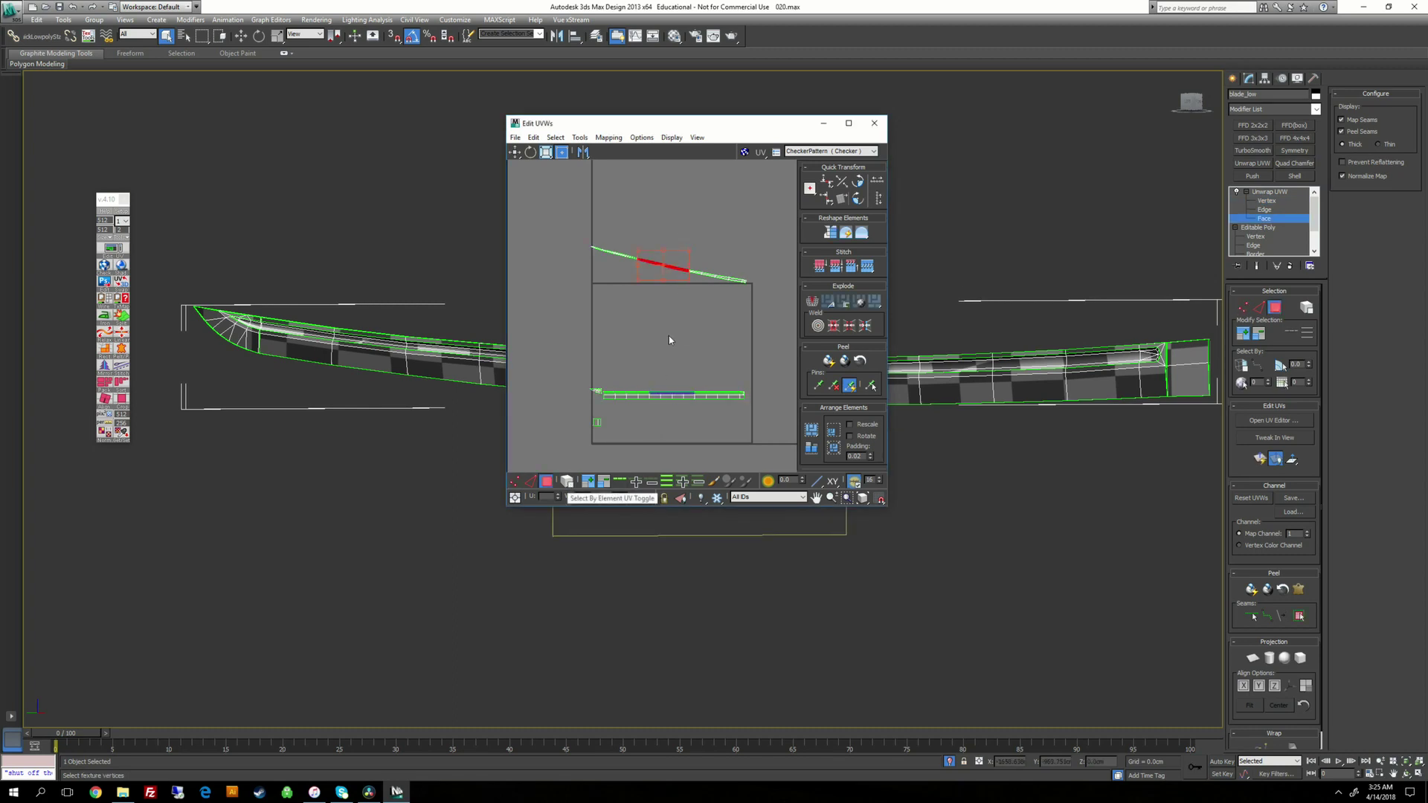
pyautogui.scroll(5, 672, 296)
pyautogui.moveTo(698, 214); pyautogui.dragTo(658, 318, button='middle')
pyautogui.scroll(2, 658, 451)
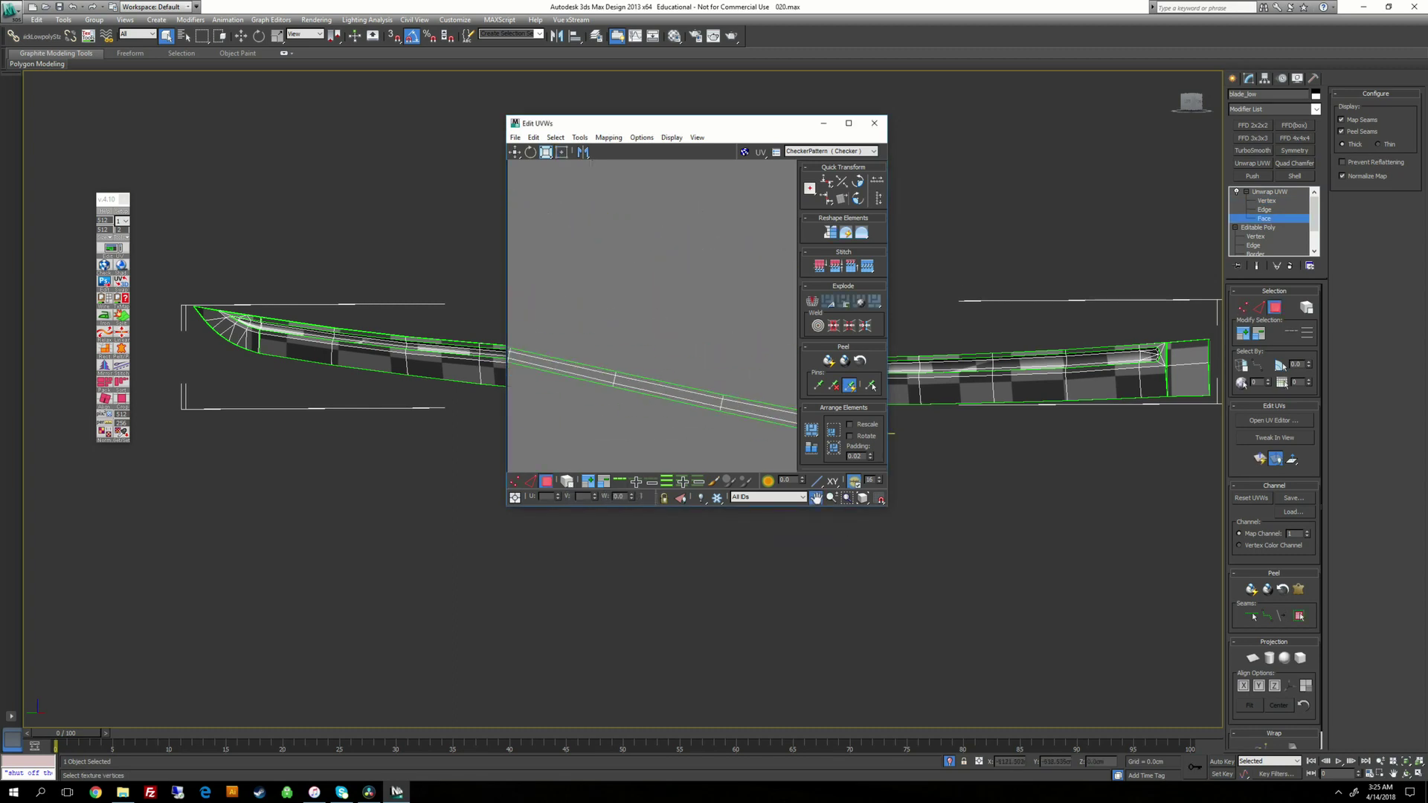
pyautogui.moveTo(659, 451); pyautogui.dragTo(664, 379, button='middle')
pyautogui.click(1264, 217)
pyautogui.press('2')
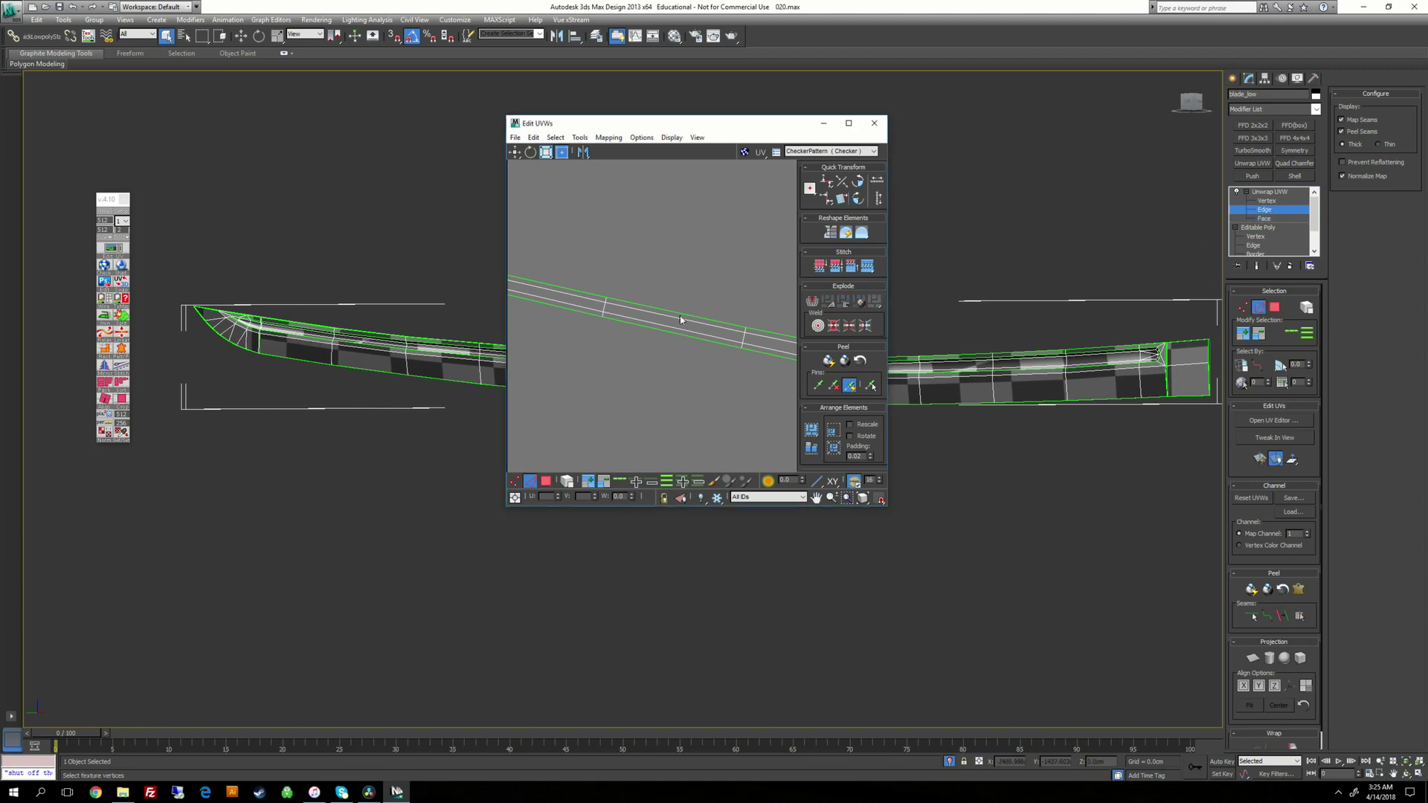
pyautogui.click(682, 316)
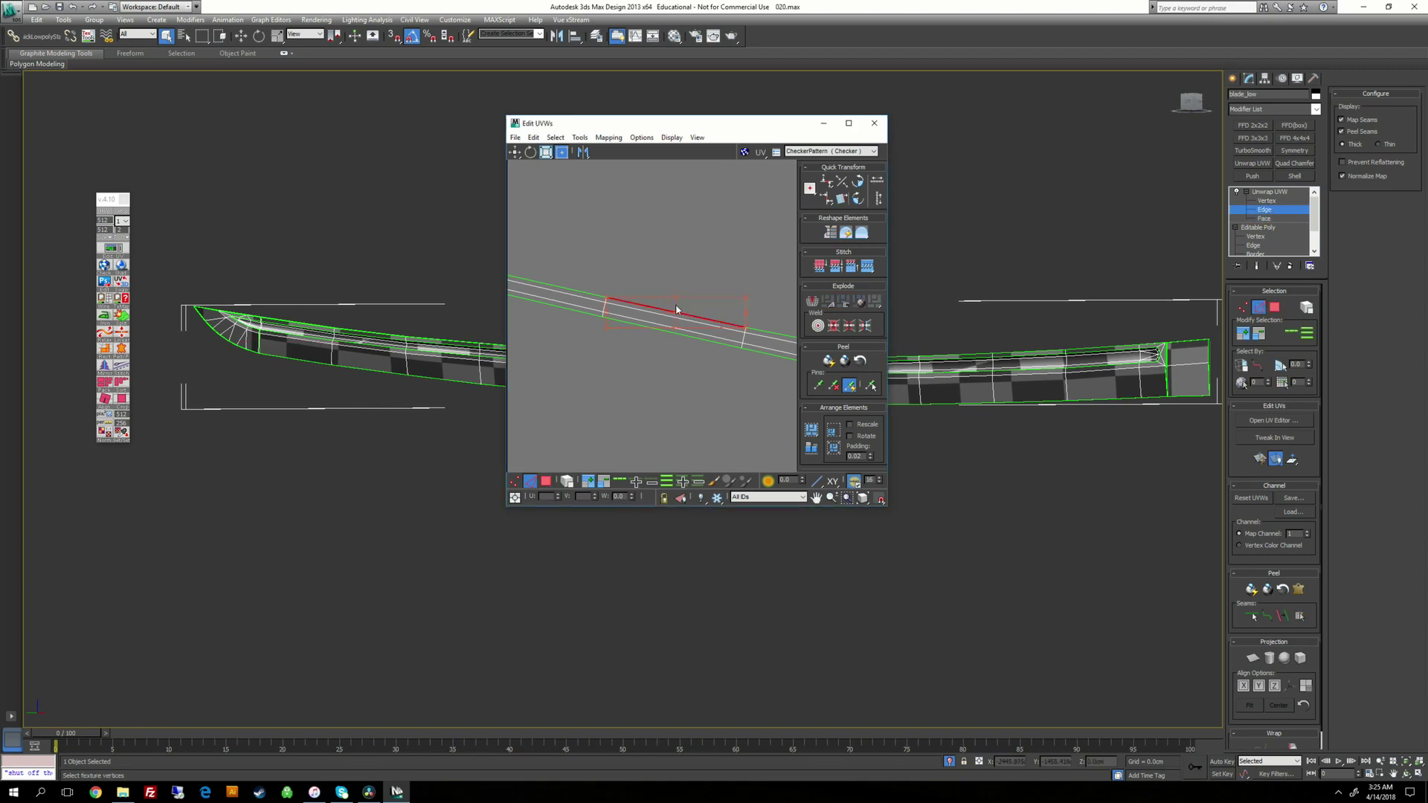
pyautogui.click(106, 405)
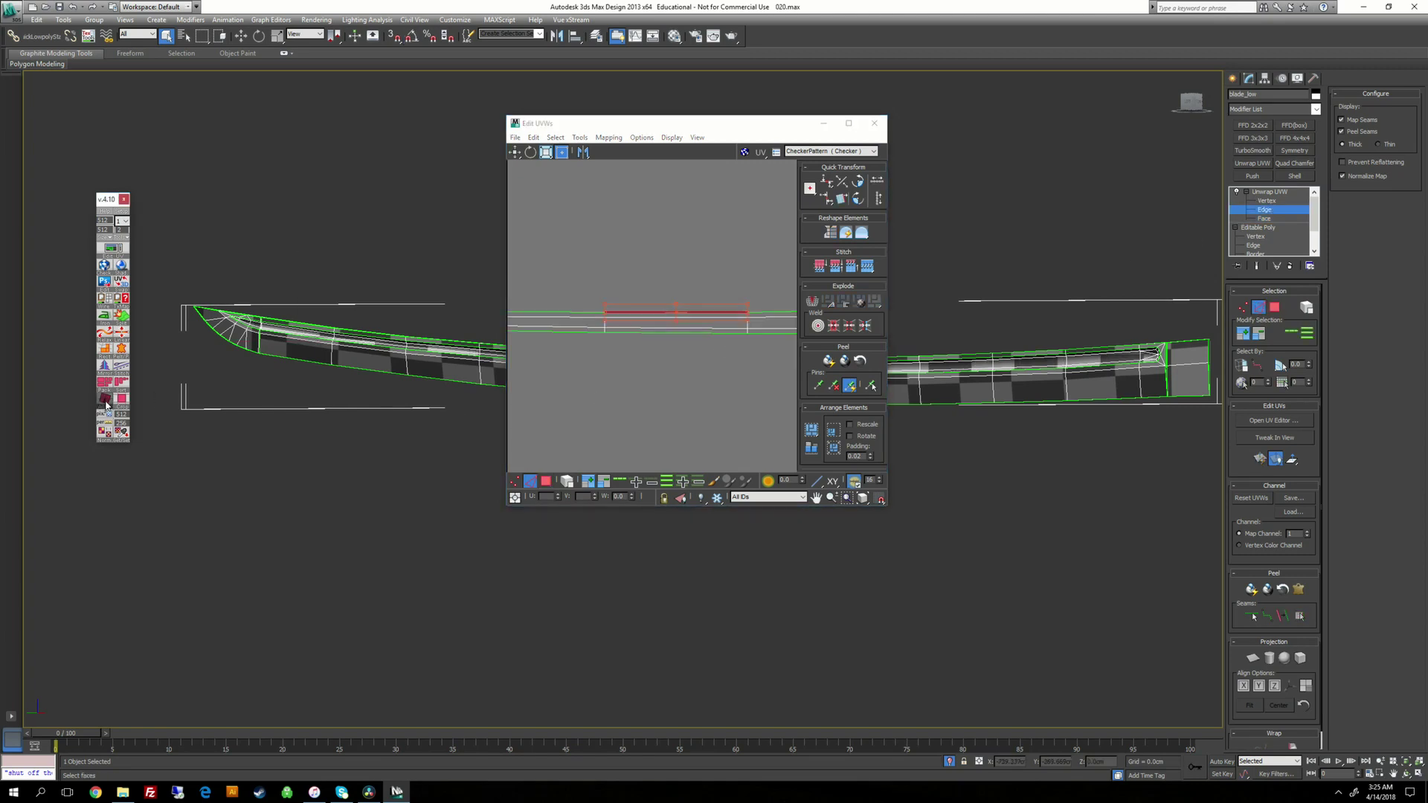
# Step: Enlarge the UV editor and examine the narrow curved strip from its pointed tip to its other end
pyautogui.click(849, 124)
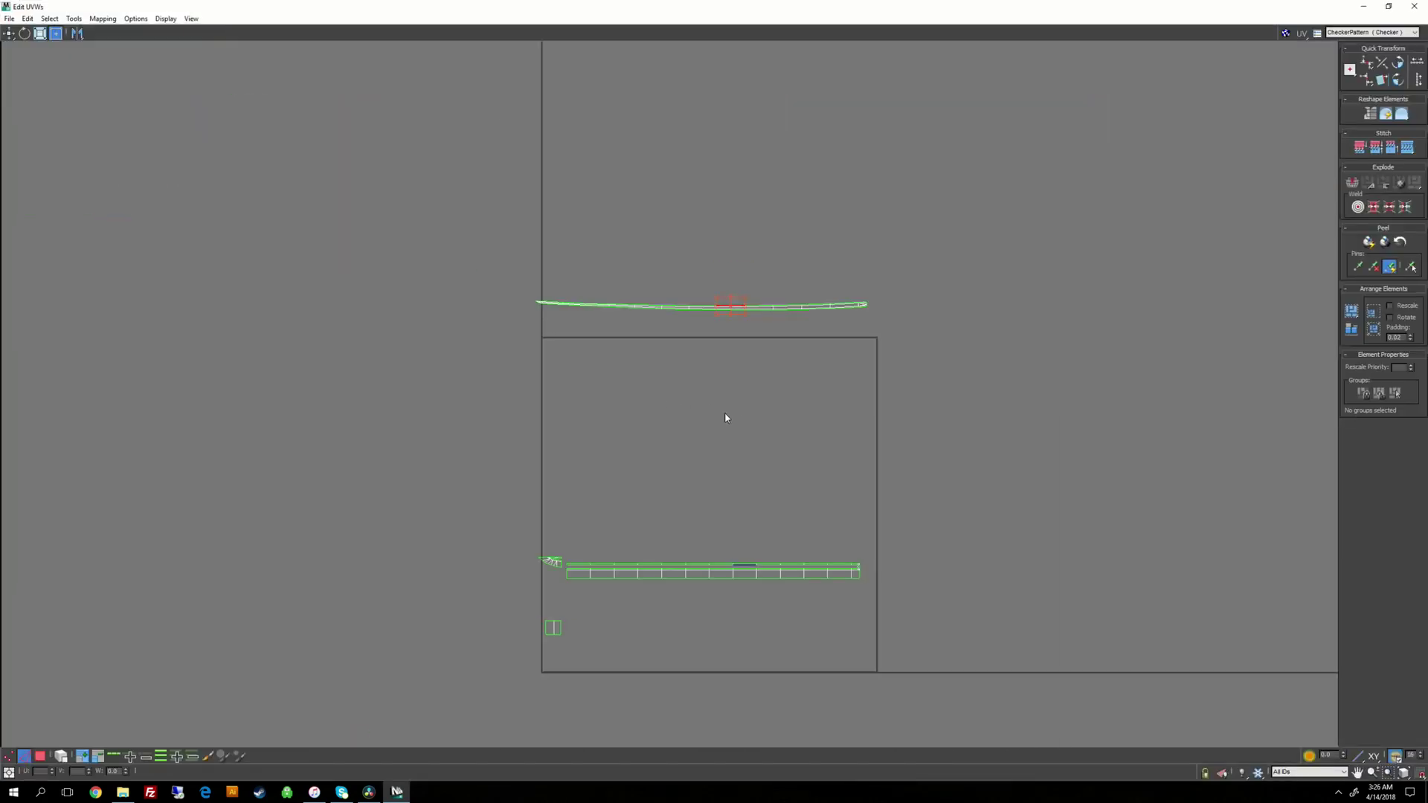
pyautogui.scroll(3, 737, 318)
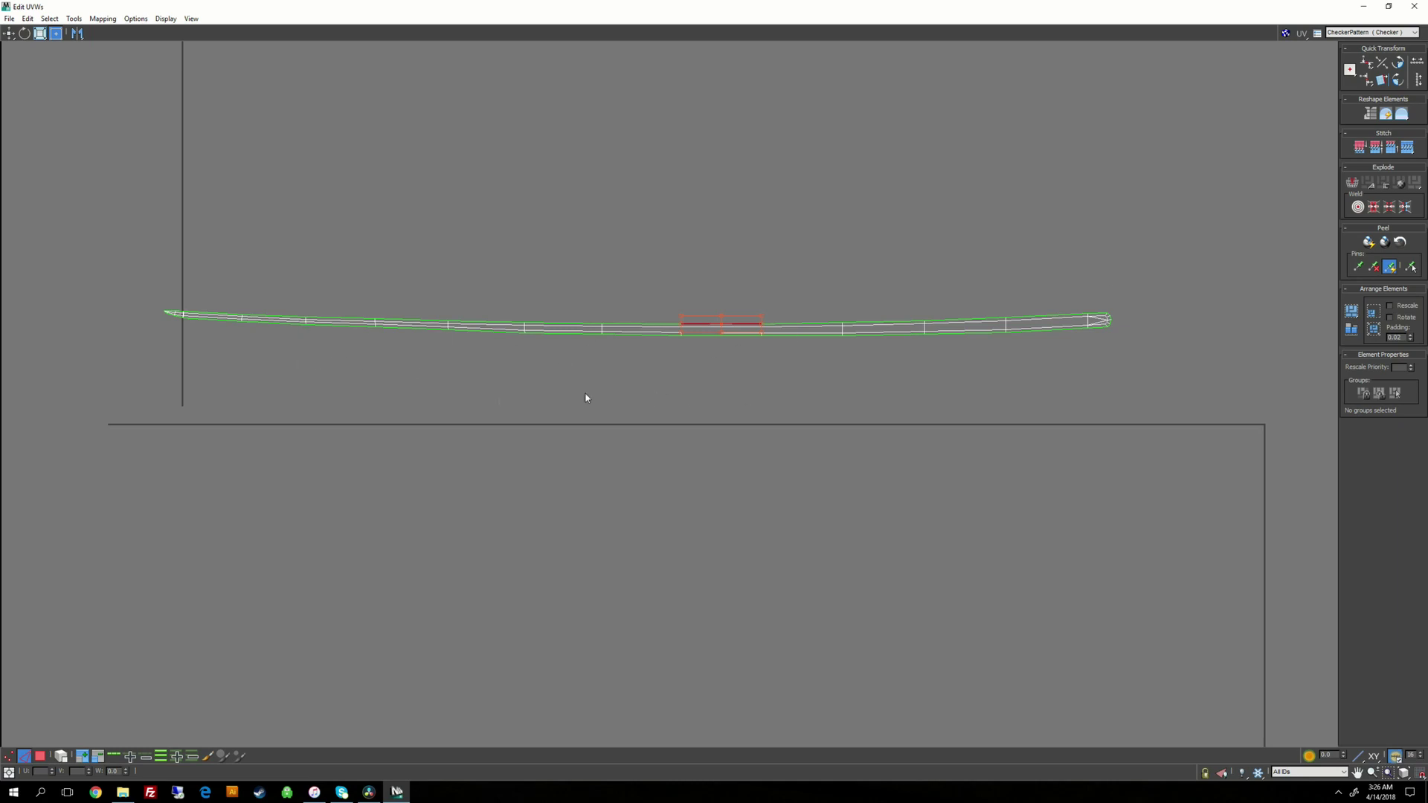
pyautogui.scroll(1, 585, 398)
pyautogui.moveTo(655, 395); pyautogui.dragTo(460, 398, button='middle')
pyautogui.moveTo(900, 376); pyautogui.dragTo(614, 397, button='middle')
pyautogui.moveTo(404, 414); pyautogui.dragTo(859, 411, button='middle')
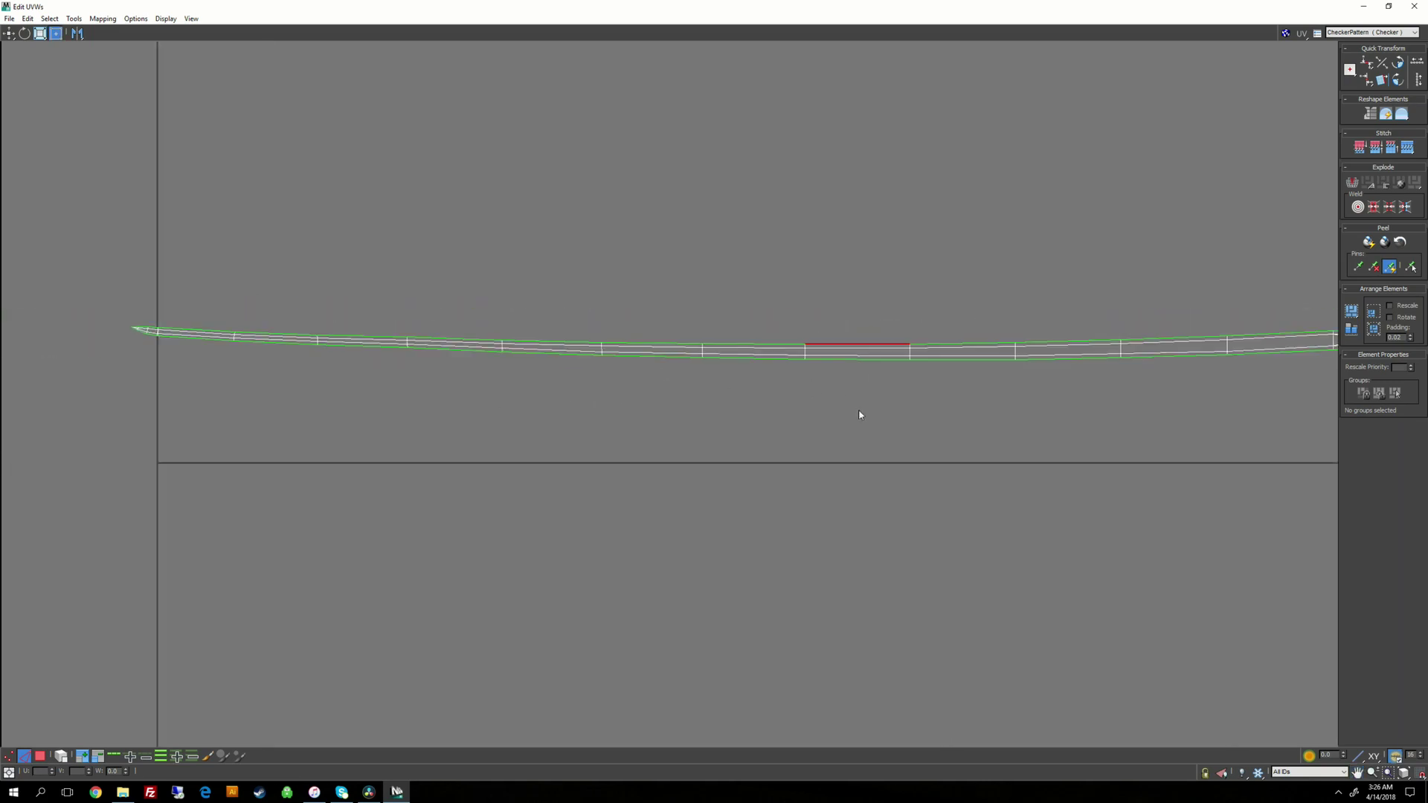
pyautogui.moveTo(290, 398); pyautogui.dragTo(765, 401, button='middle')
pyautogui.scroll(2, 644, 385)
pyautogui.scroll(2, 660, 325)
pyautogui.moveTo(645, 292); pyautogui.dragTo(650, 428, button='middle')
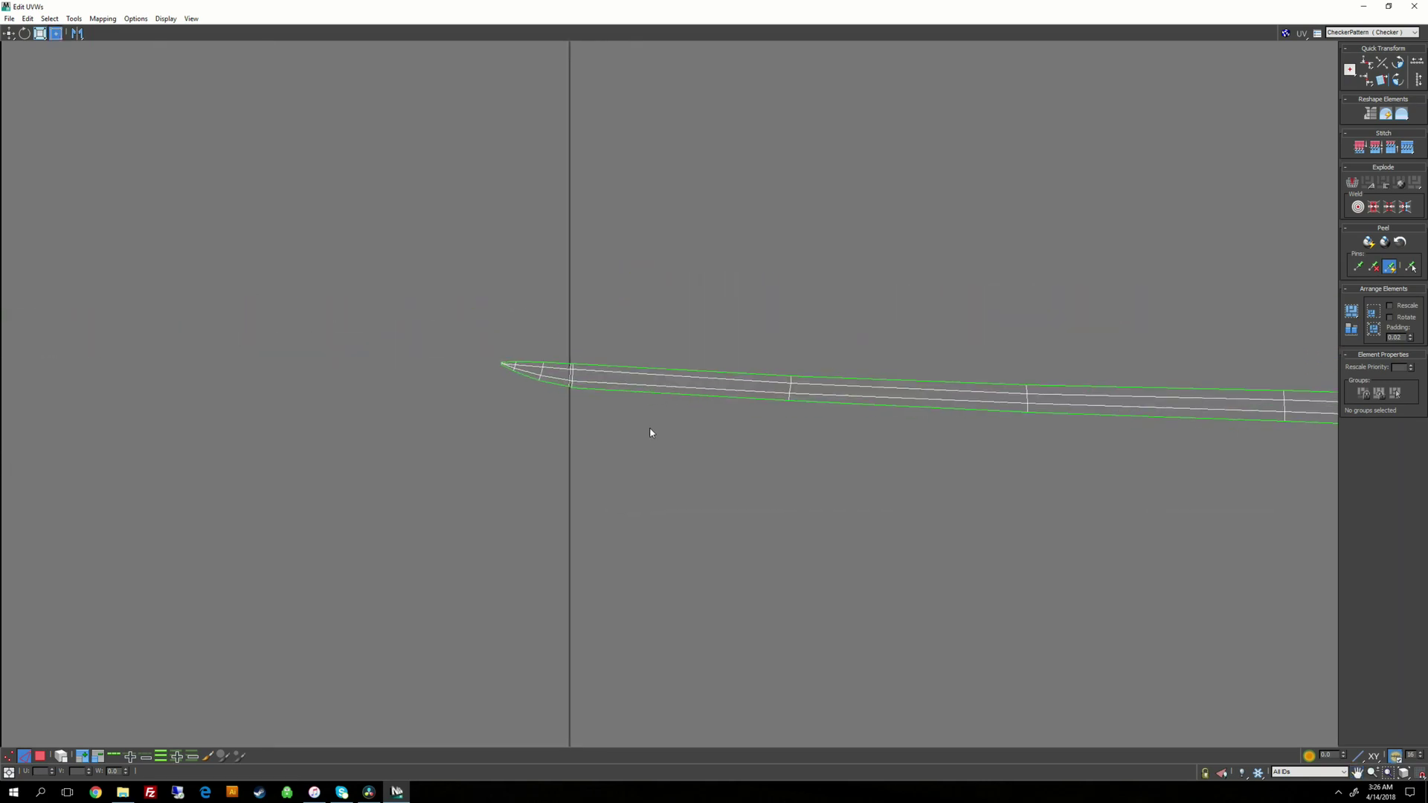
pyautogui.scroll(2, 508, 379)
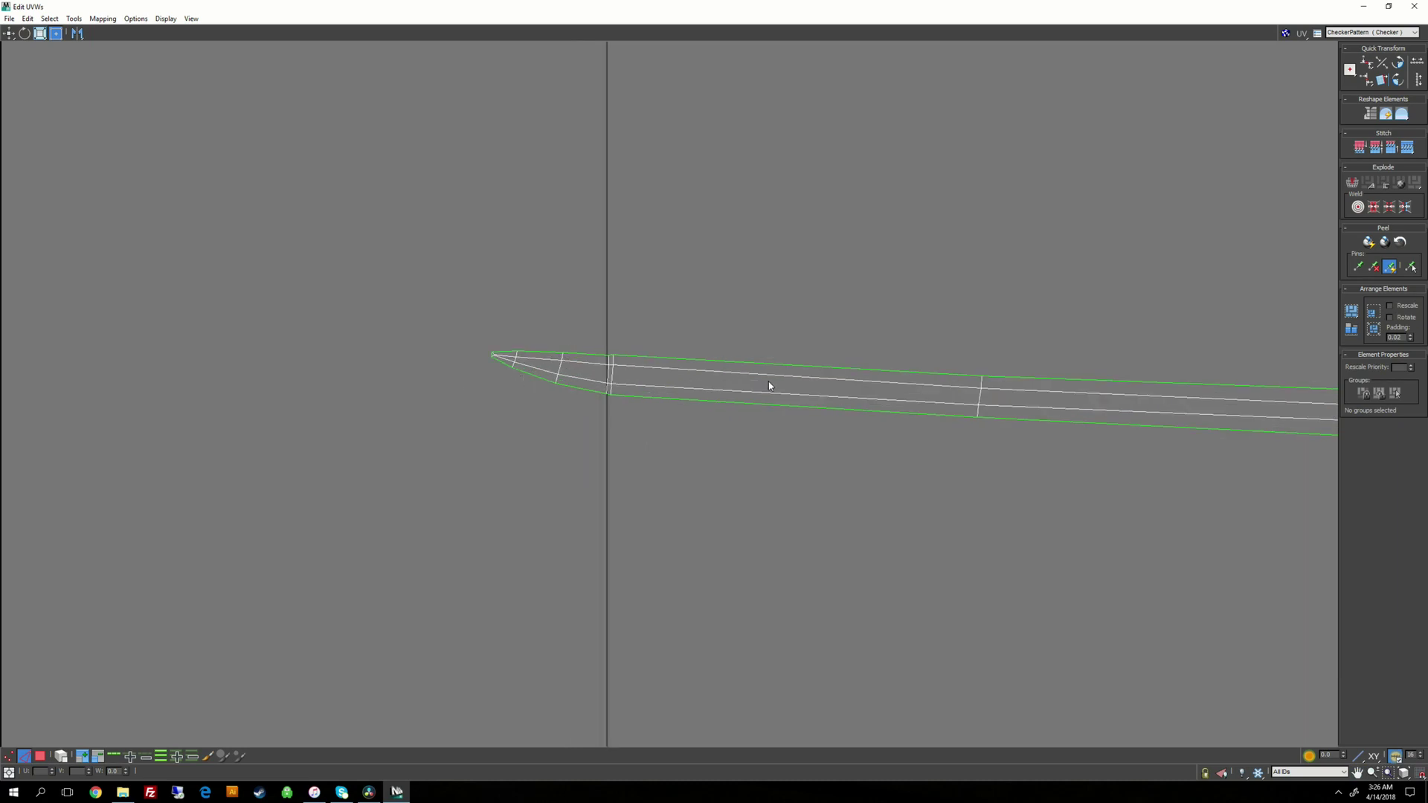
pyautogui.scroll(-2, 884, 384)
pyautogui.scroll(-4, 1050, 393)
pyautogui.moveTo(1051, 406); pyautogui.dragTo(370, 388, button='middle')
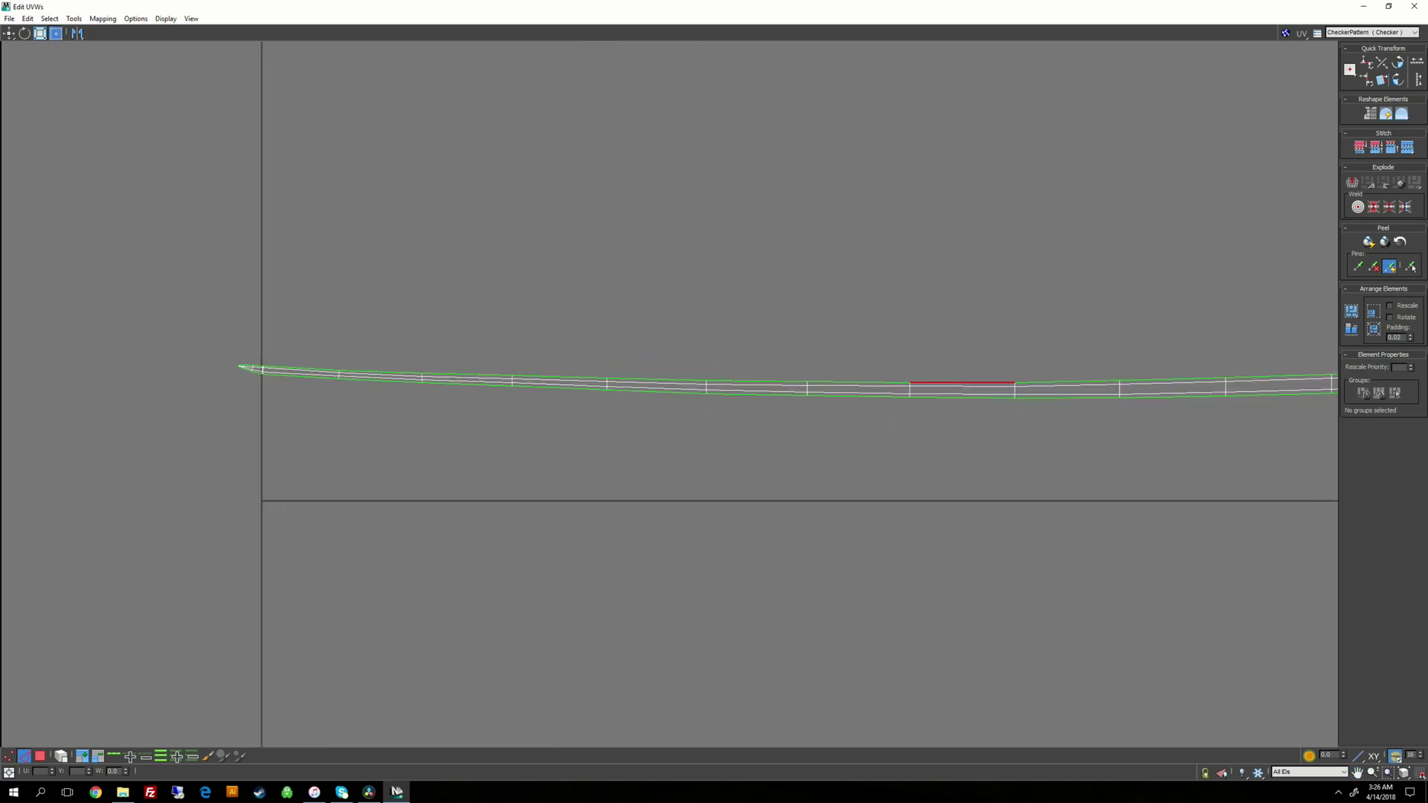
pyautogui.moveTo(744, 402)
pyautogui.mouseDown(button='middle')
pyautogui.moveTo(368, 389)
pyautogui.moveTo(718, 405)
pyautogui.mouseUp(button='middle')
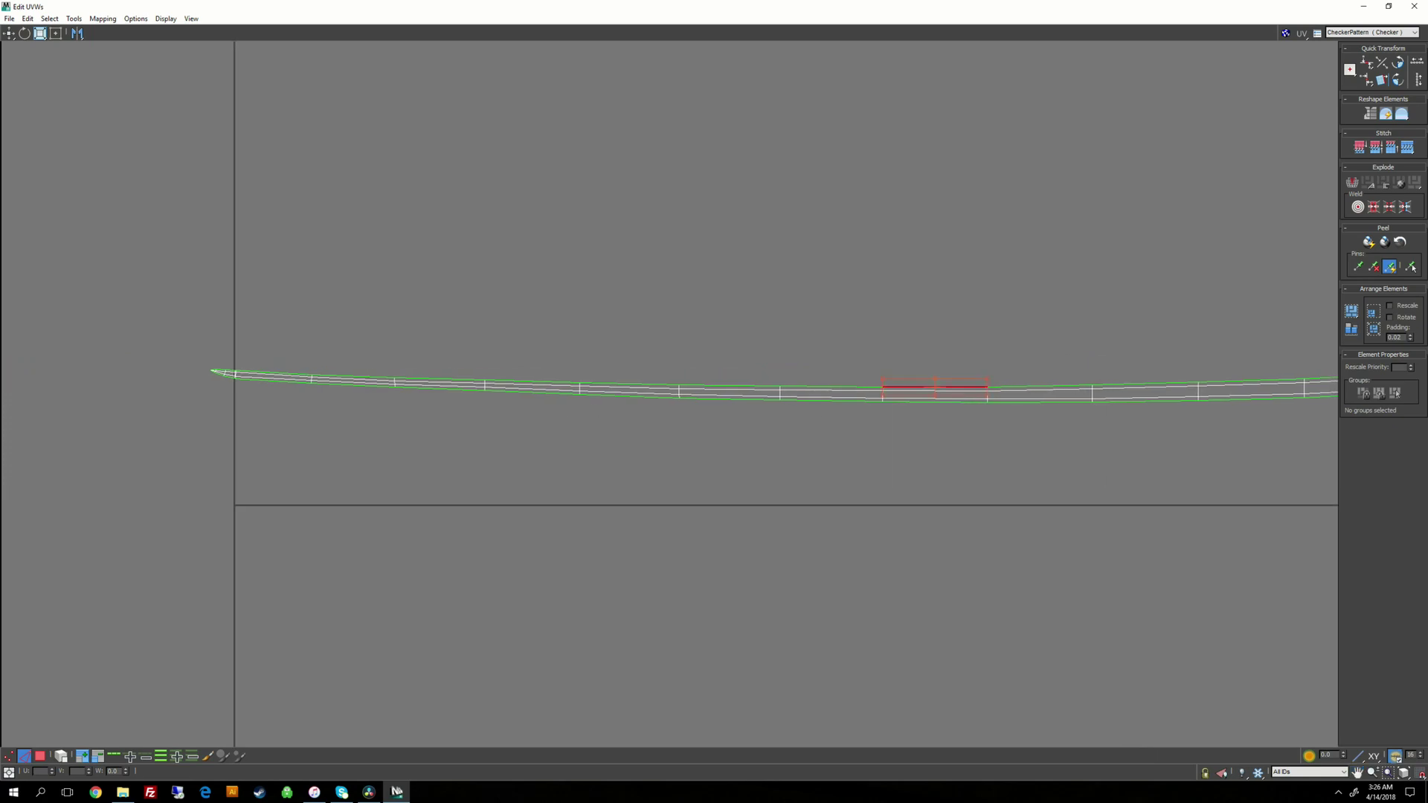
pyautogui.moveTo(204, 389); pyautogui.dragTo(587, 398, button='middle')
pyautogui.scroll(4, 800, 408)
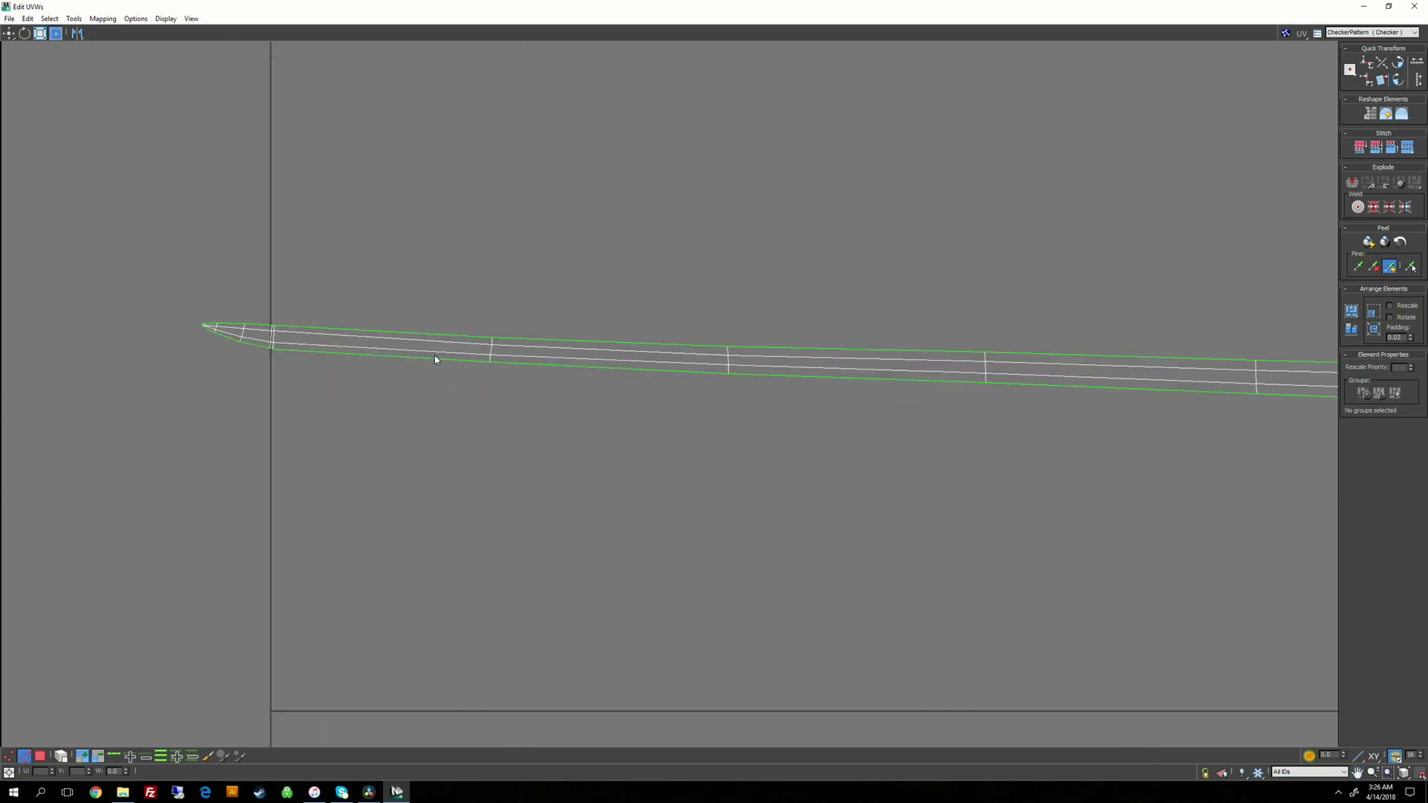
# Step: Select the outer border edge loop of the narrow curved strip and undo the accidental move of it
pyautogui.scroll(1, 436, 357)
pyautogui.click(311, 320)
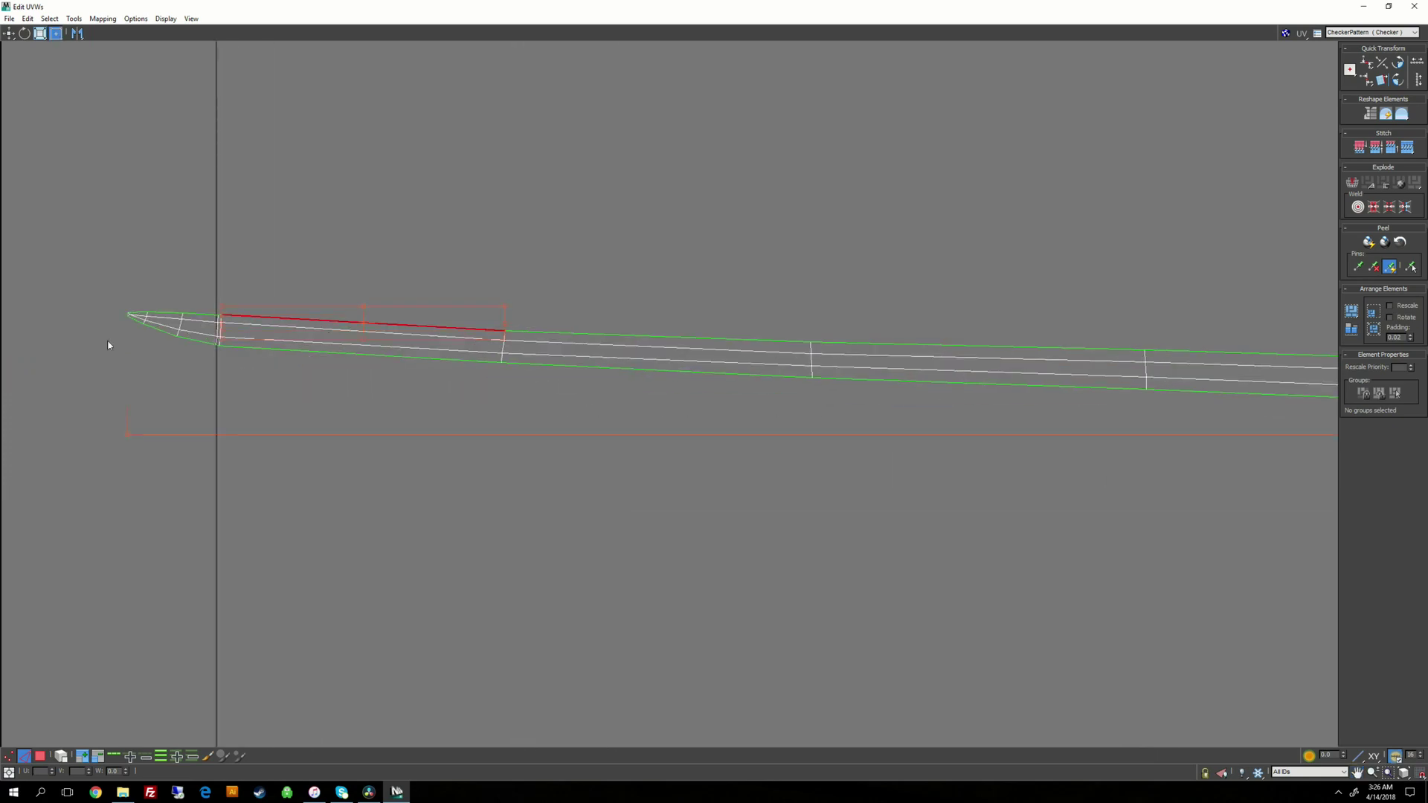
pyautogui.moveTo(108, 345); pyautogui.dragTo(465, 390, button='middle')
pyautogui.scroll(3, 467, 391)
pyautogui.moveTo(548, 368); pyautogui.dragTo(503, 348)
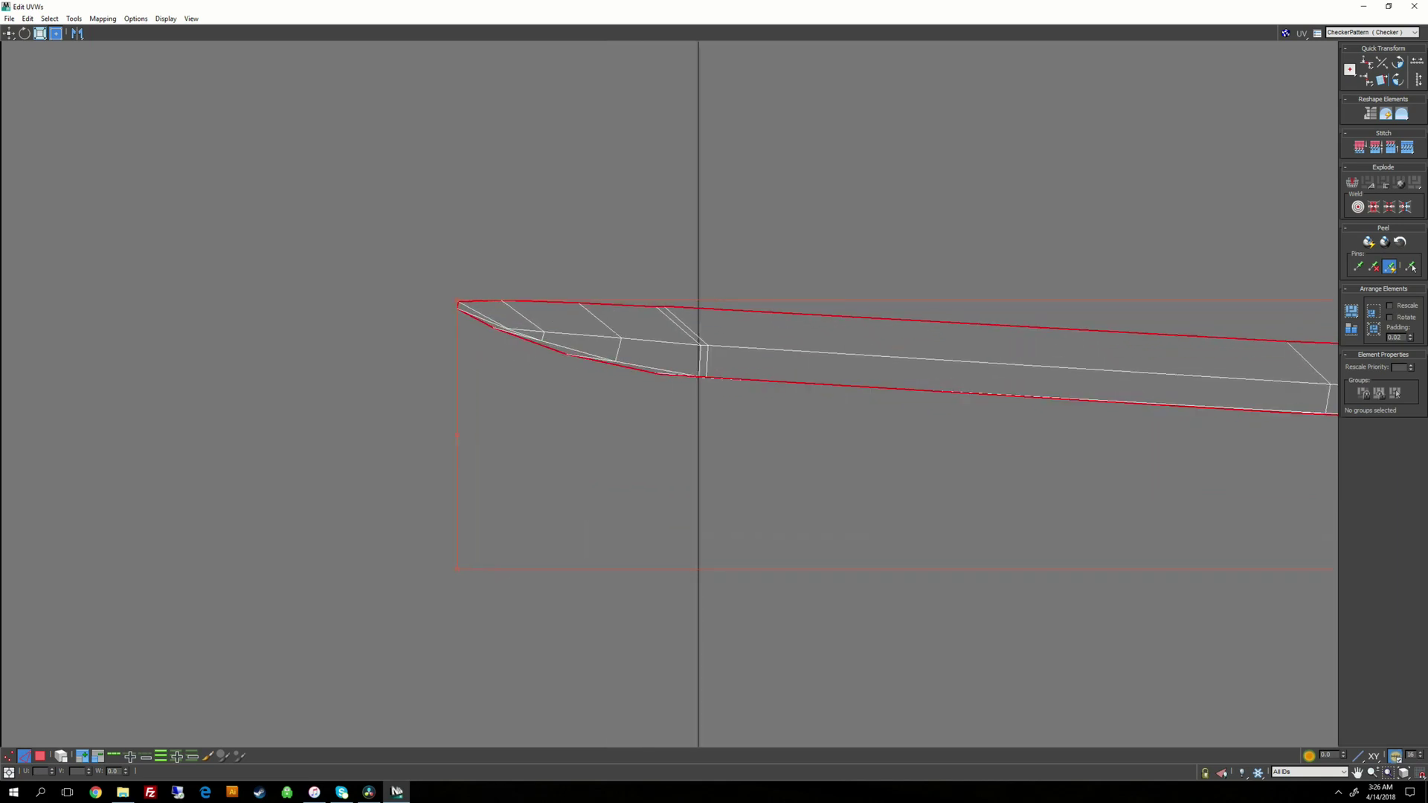
pyautogui.hotkey('ctrl', 'z')
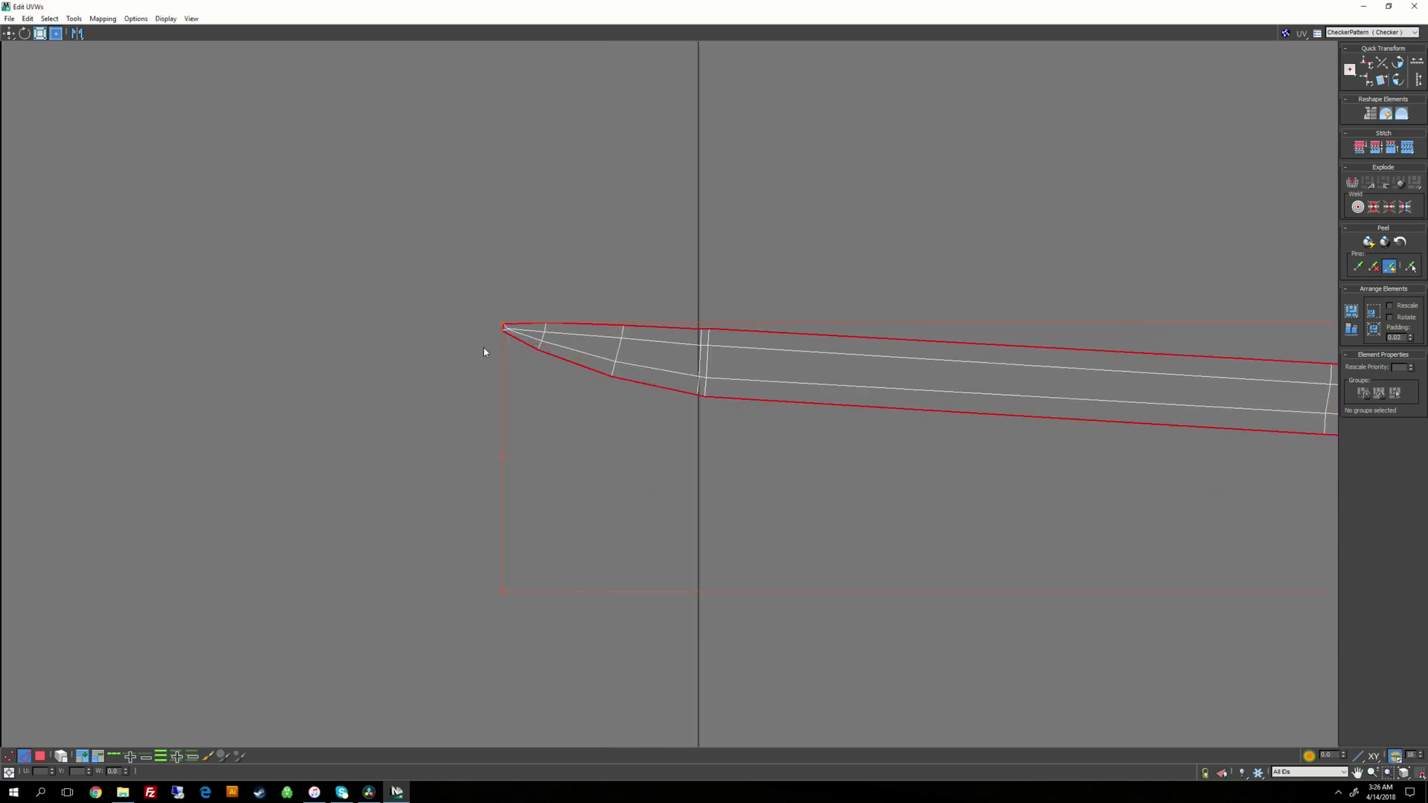
# Step: Undo the accidental transform, switch from Freeform to Move, and deselect the lower border edges at the strip's pointed tip
pyautogui.keyDown('alt'); pyautogui.moveTo(466, 330); pyautogui.dragTo(769, 459); pyautogui.keyUp('alt')
pyautogui.hotkey('ctrl', 'z')
pyautogui.click(56, 33)
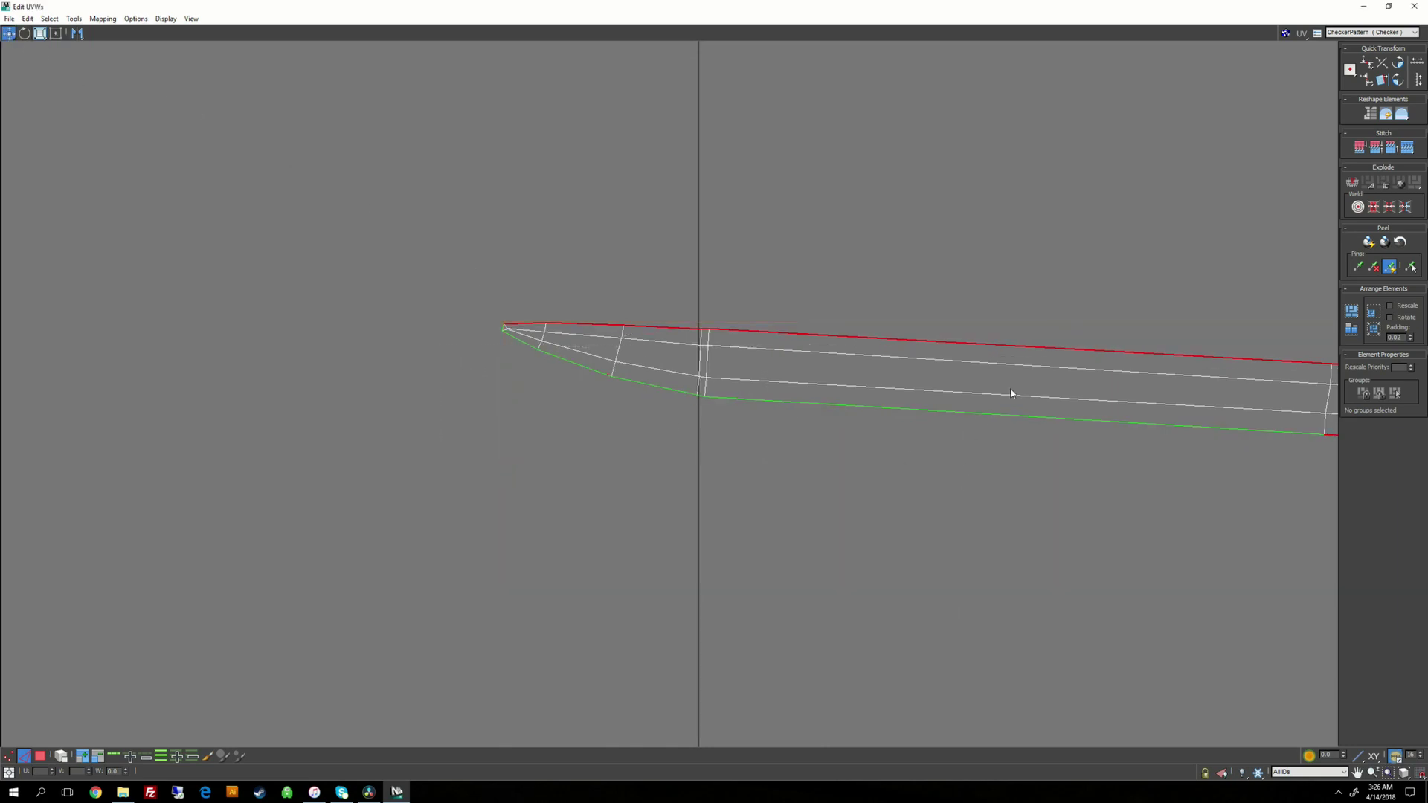
# Step: Deselect the lower border edges along the tip half of the narrow strip, keeping its upper border selected
pyautogui.scroll(-4, 1012, 392)
pyautogui.moveTo(1055, 396); pyautogui.dragTo(448, 282, button='middle')
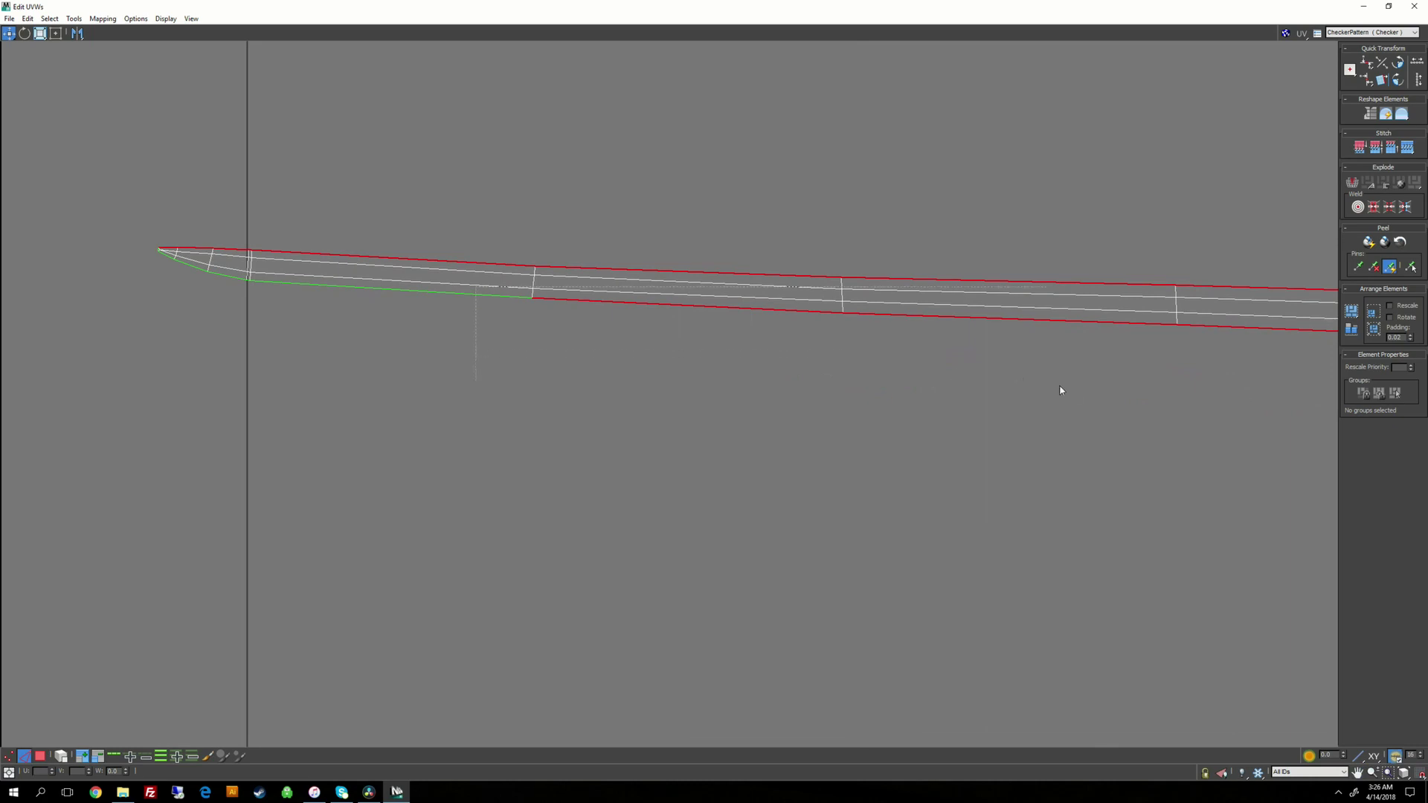
pyautogui.moveTo(1062, 391); pyautogui.dragTo(1096, 392)
pyautogui.moveTo(1237, 370); pyautogui.dragTo(502, 263, button='middle')
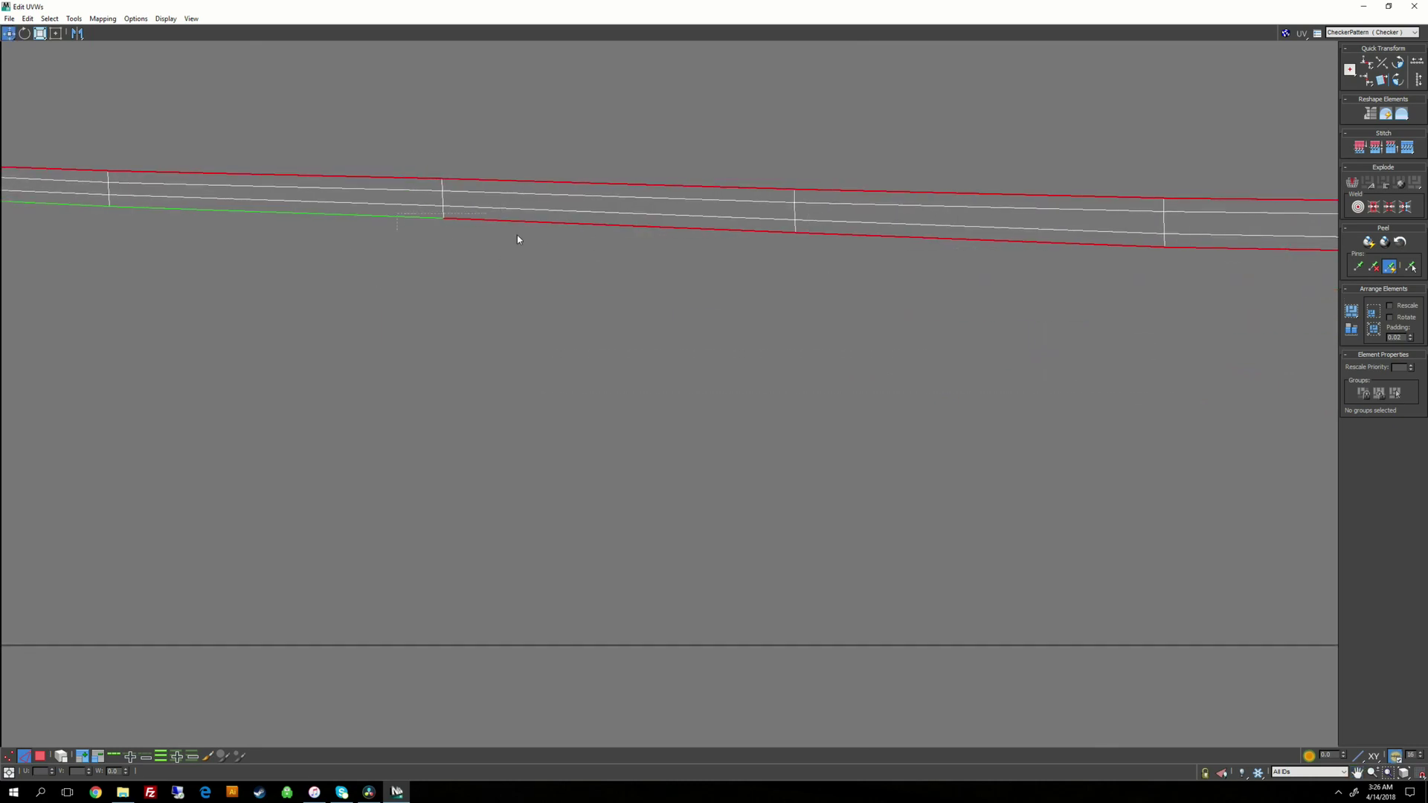
pyautogui.keyDown('alt'); pyautogui.moveTo(1086, 331); pyautogui.dragTo(1096, 332); pyautogui.keyUp('alt')
pyautogui.scroll(-1, 1117, 337)
pyautogui.moveTo(1153, 339); pyautogui.dragTo(588, 323, button='middle')
pyautogui.scroll(-1, 588, 323)
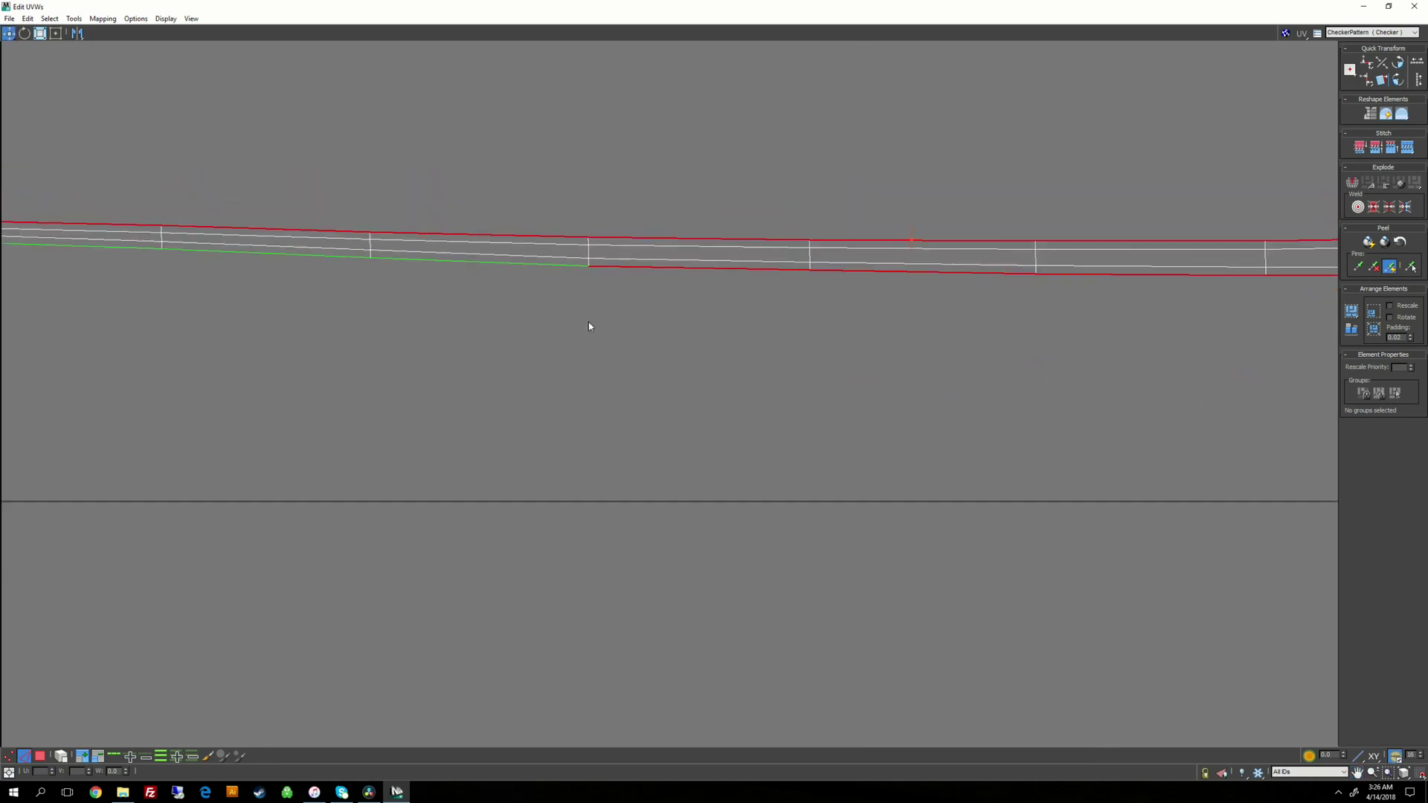
# Step: Deselect the lower border edges along the rest of the narrow strip and the edges around its rounded end, keeping the upper border selected
pyautogui.keyDown('alt'); pyautogui.moveTo(1029, 334); pyautogui.dragTo(612, 283); pyautogui.keyUp('alt')
pyautogui.moveTo(1190, 335); pyautogui.dragTo(590, 342, button='middle')
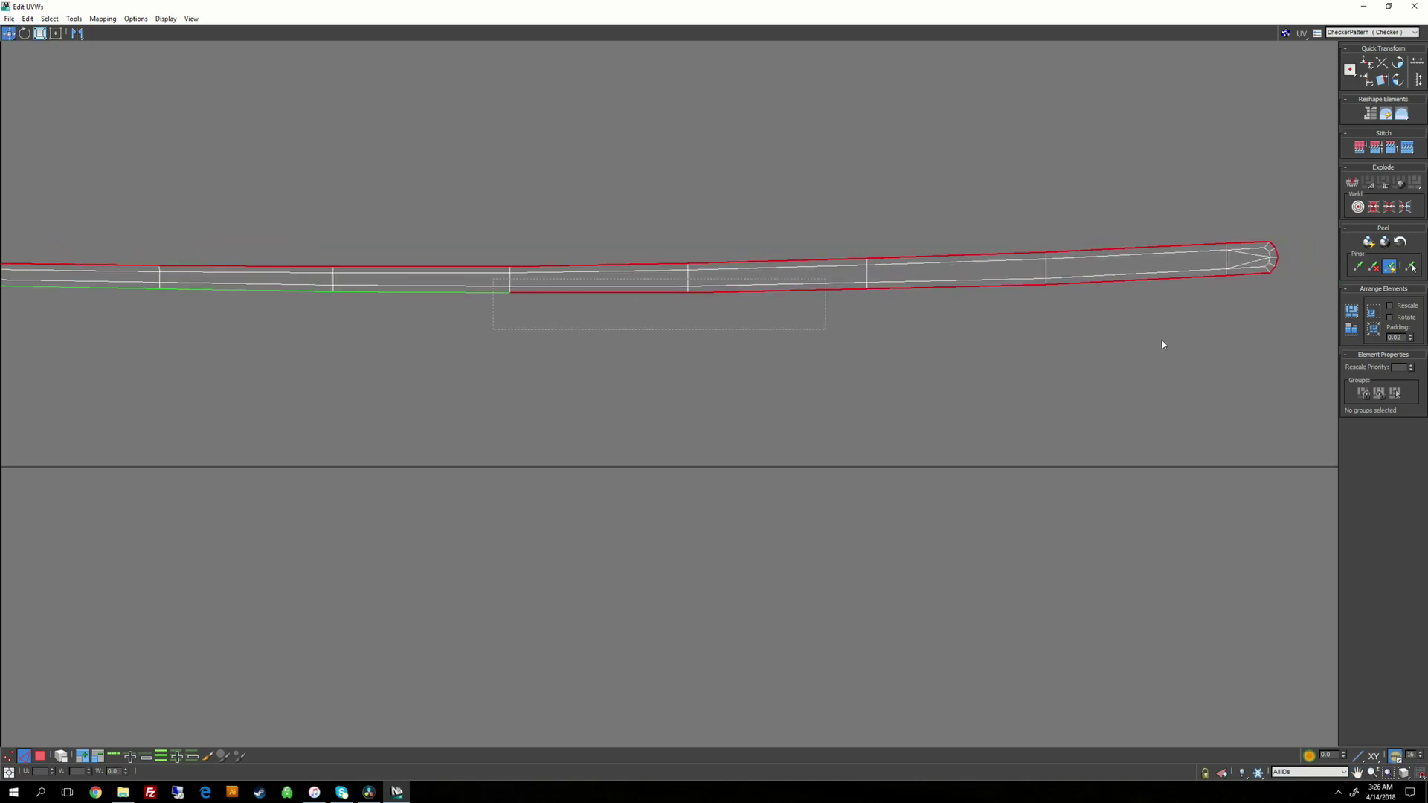
pyautogui.keyDown('alt'); pyautogui.moveTo(1151, 332); pyautogui.dragTo(978, 274); pyautogui.keyUp('alt')
pyautogui.moveTo(1140, 322); pyautogui.dragTo(655, 391, button='middle')
pyautogui.scroll(2, 654, 392)
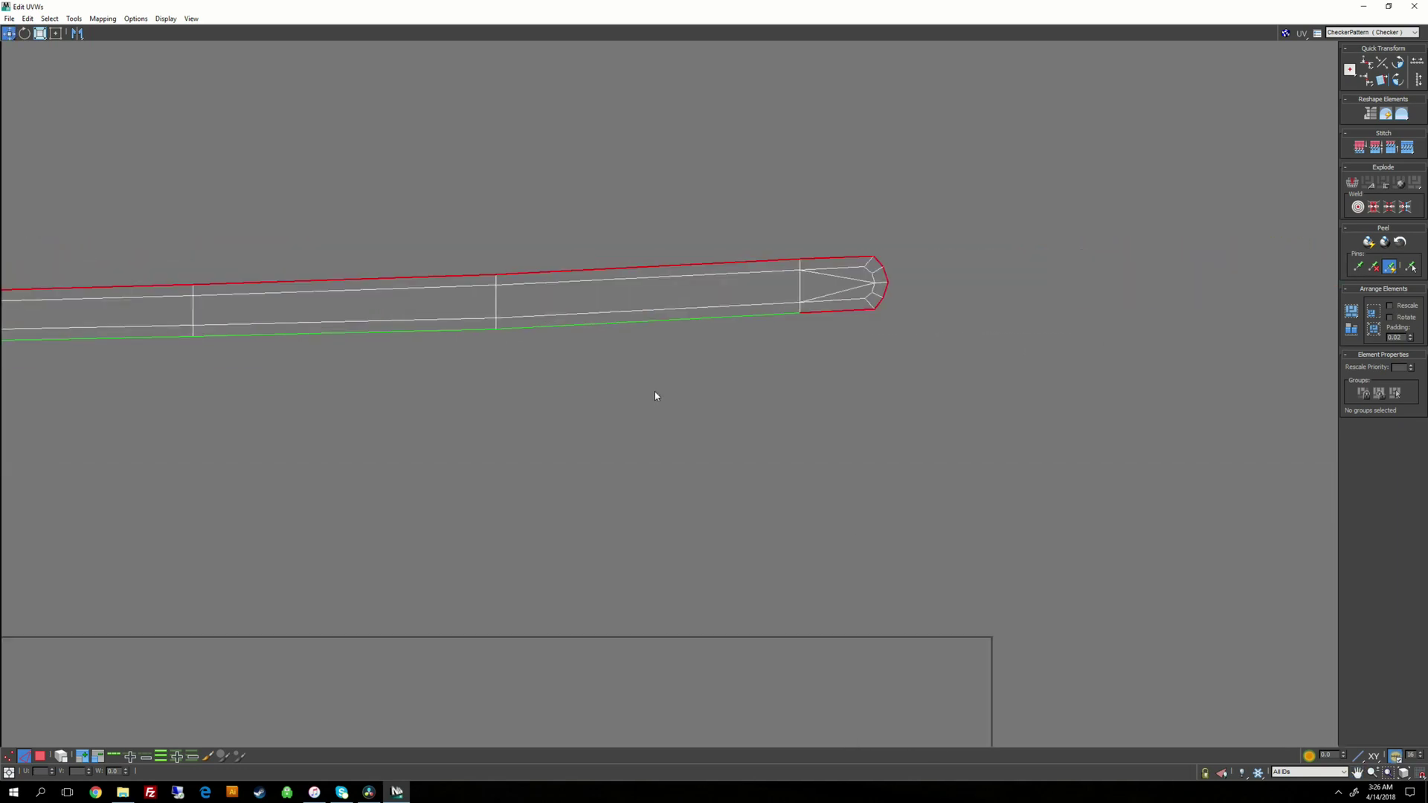
pyautogui.scroll(3, 654, 391)
pyautogui.keyDown('alt'); pyautogui.moveTo(826, 220); pyautogui.dragTo(824, 220); pyautogui.keyUp('alt')
pyautogui.keyDown('alt'); pyautogui.moveTo(1135, 322); pyautogui.dragTo(1004, 169); pyautogui.keyUp('alt')
pyautogui.scroll(-3, 981, 322)
pyautogui.scroll(-1, 1006, 324)
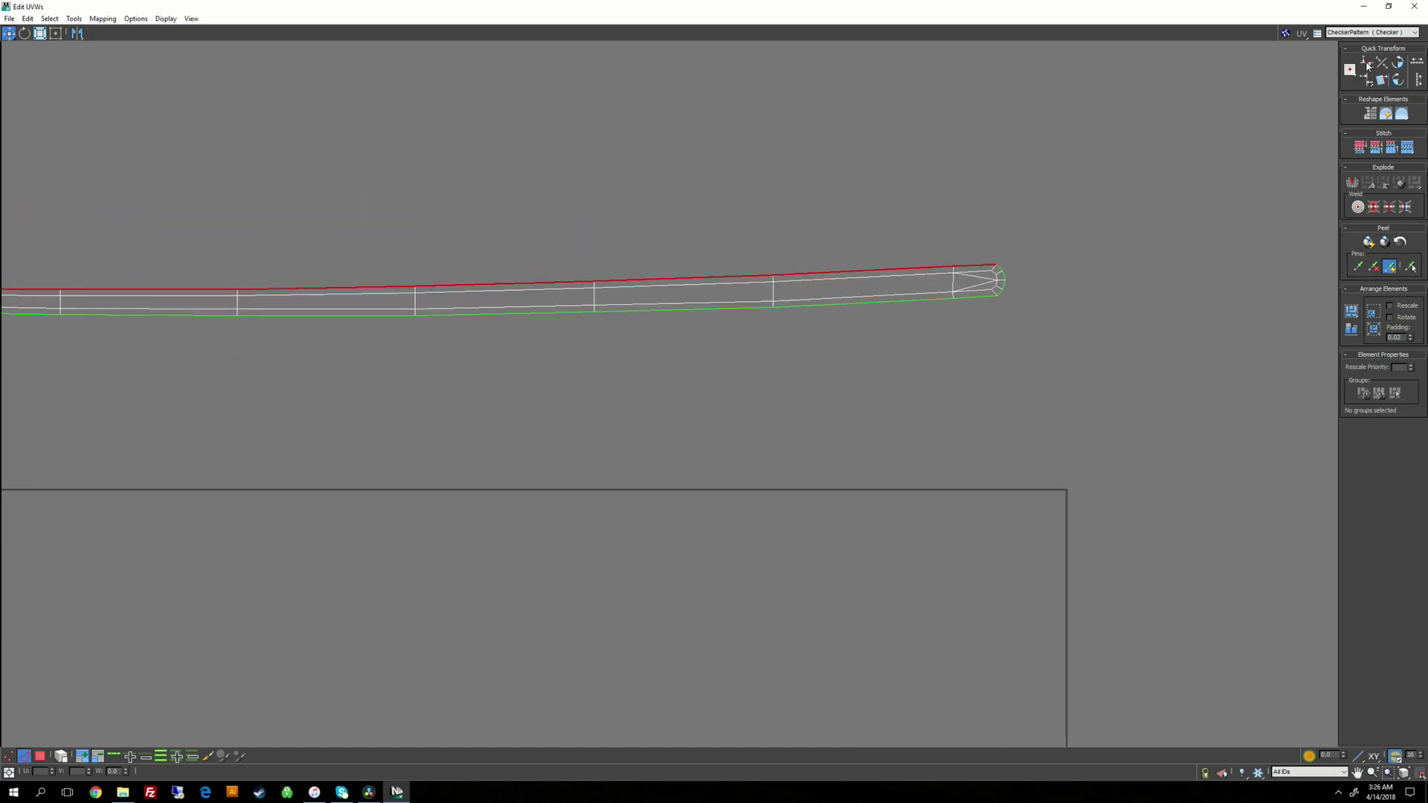
# Step: Align the selected upper border of the strip into a straight horizontal line and move it up from the rest of the strip
pyautogui.click(1366, 66)
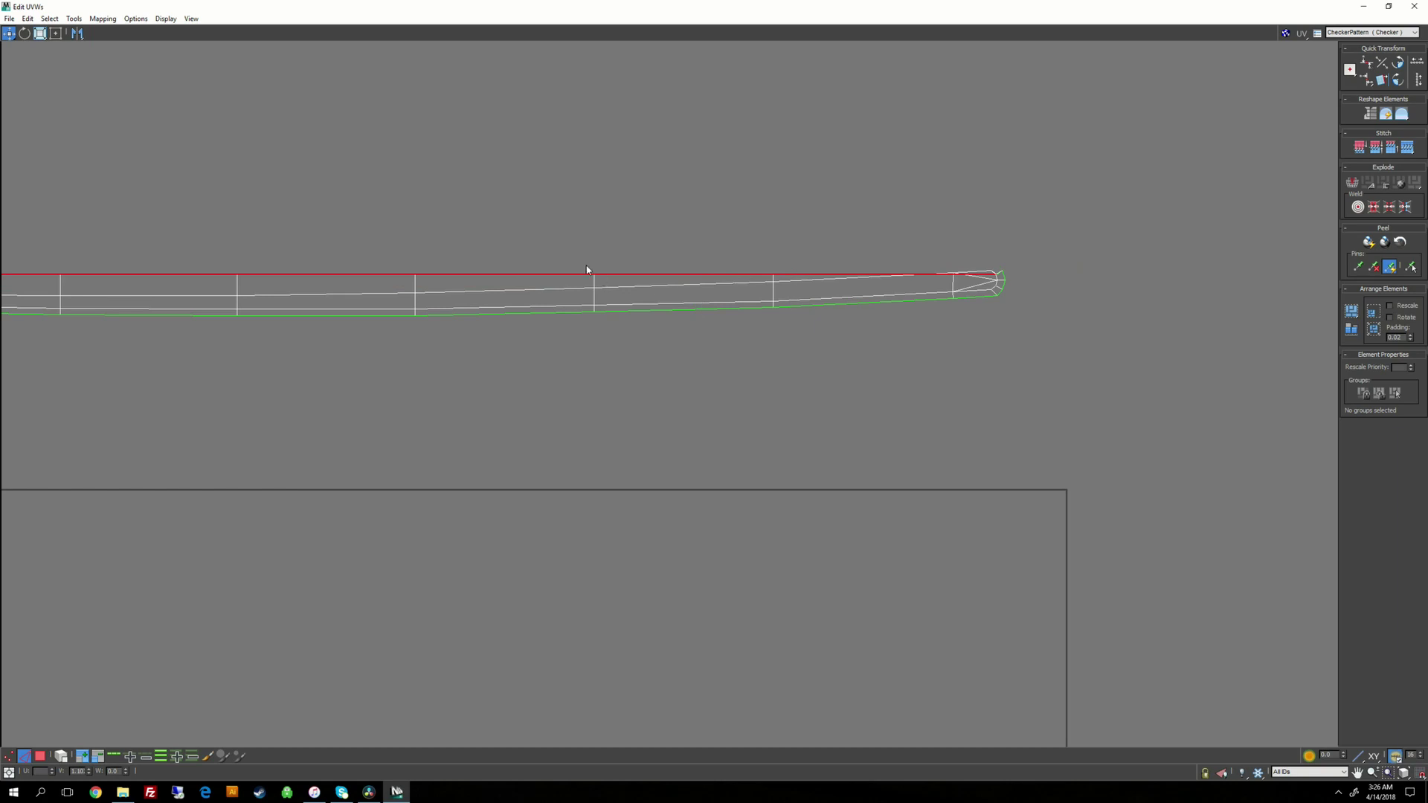
pyautogui.moveTo(587, 269); pyautogui.dragTo(587, 212)
pyautogui.scroll(-2, 768, 319)
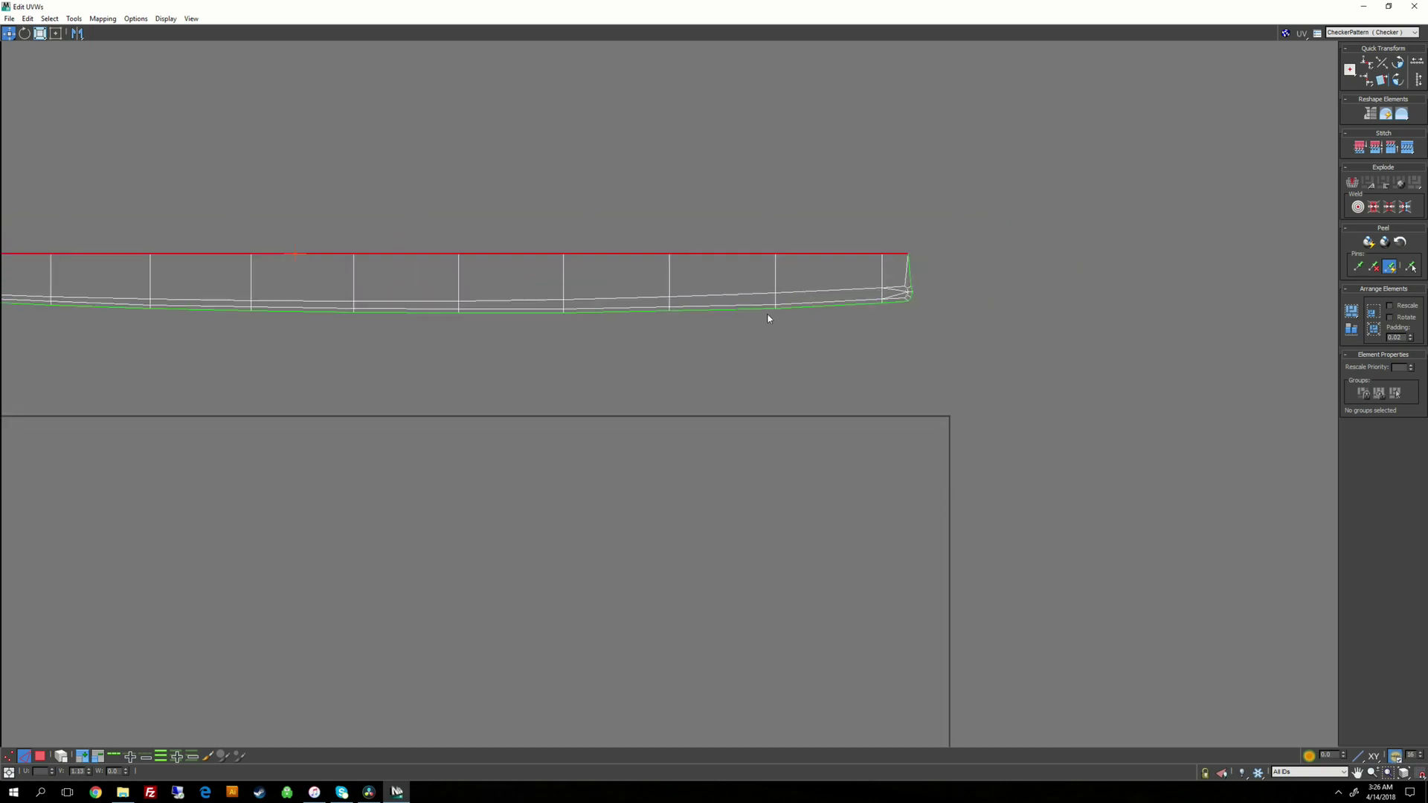
# Step: Select the strip's upper inner edge loop, align it horizontally, and move it up to just below the straightened upper border
pyautogui.moveTo(769, 318); pyautogui.dragTo(1371, 349, button='middle')
pyautogui.moveTo(802, 373); pyautogui.dragTo(1079, 395, button='middle')
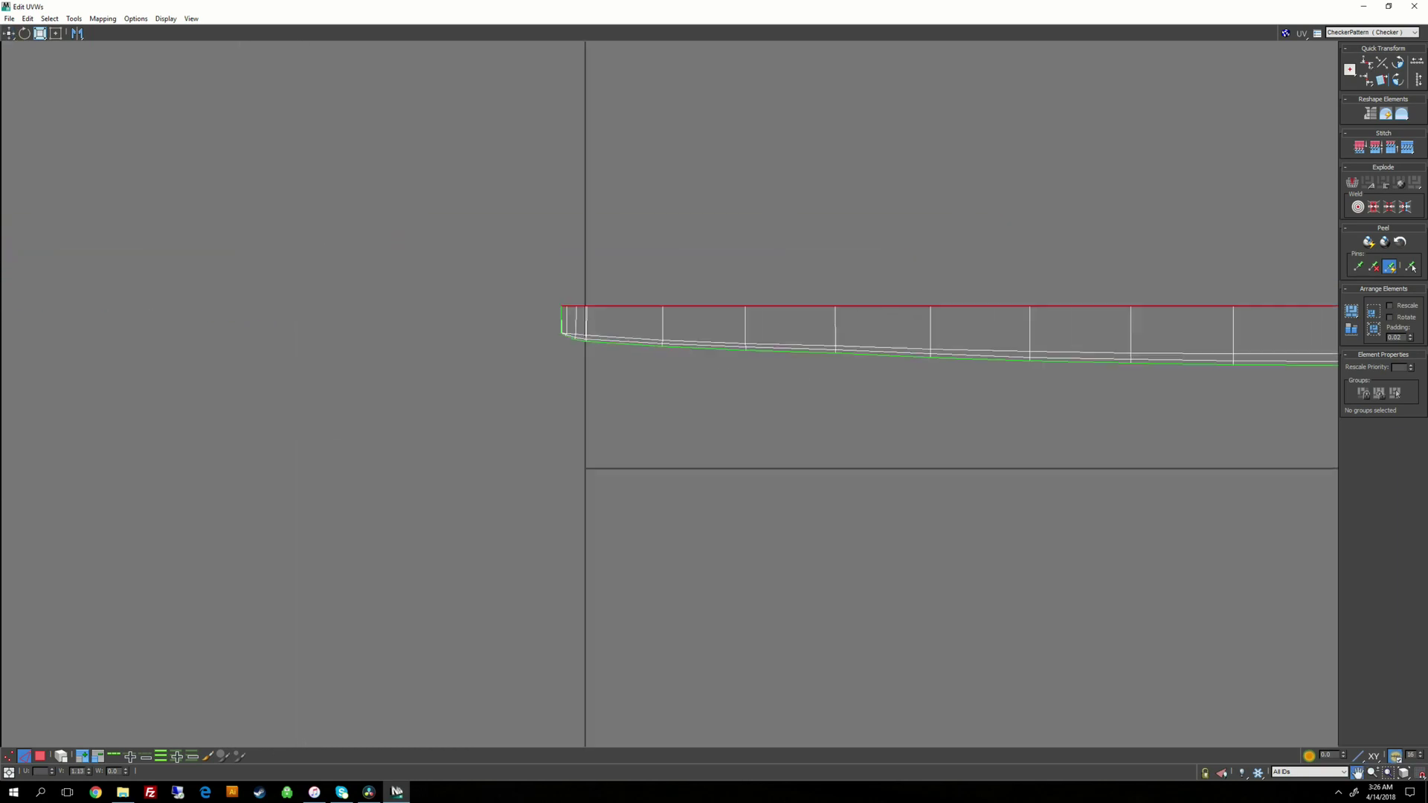
pyautogui.moveTo(617, 337); pyautogui.dragTo(639, 341, button='middle')
pyautogui.scroll(4, 338, 284)
pyautogui.doubleClick(277, 279)
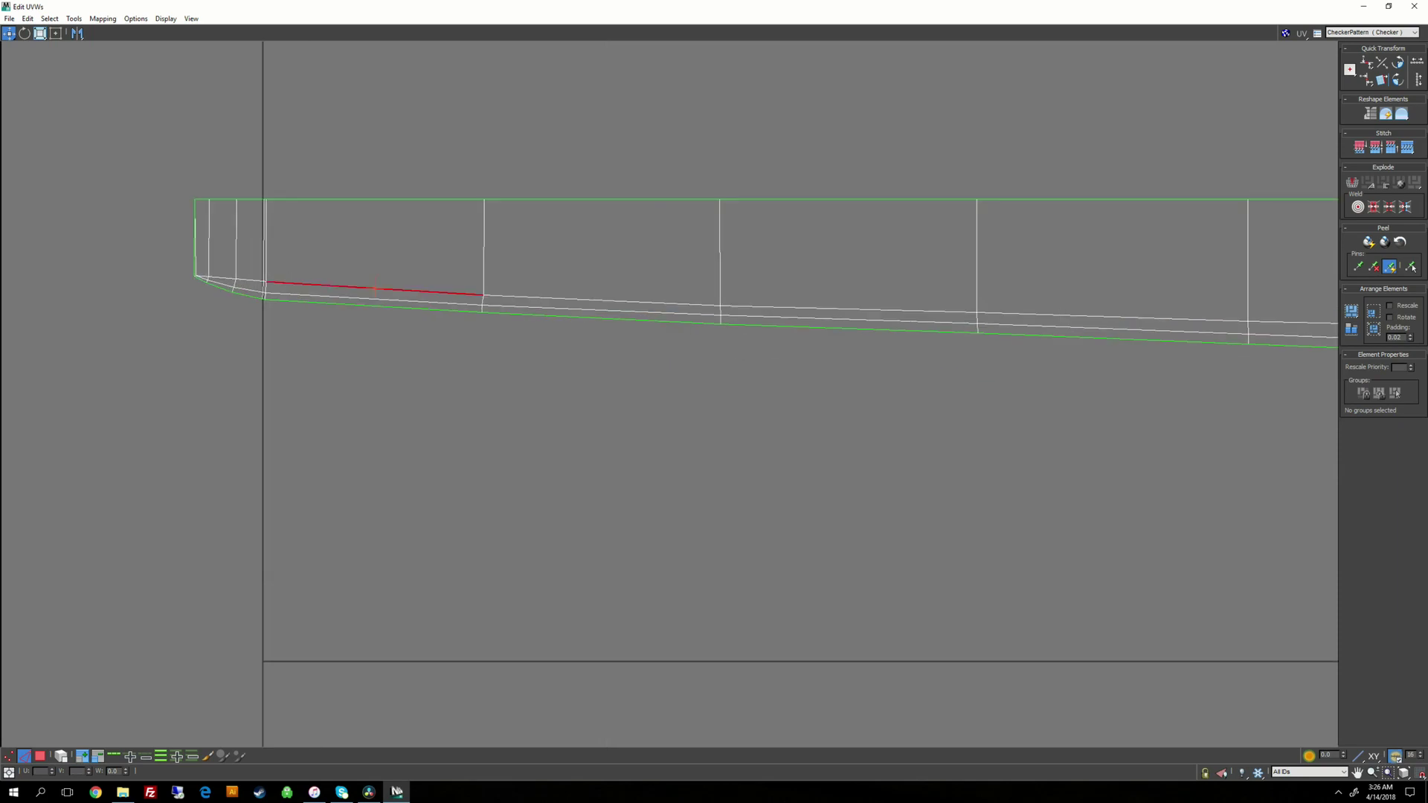
pyautogui.scroll(4, 742, 394)
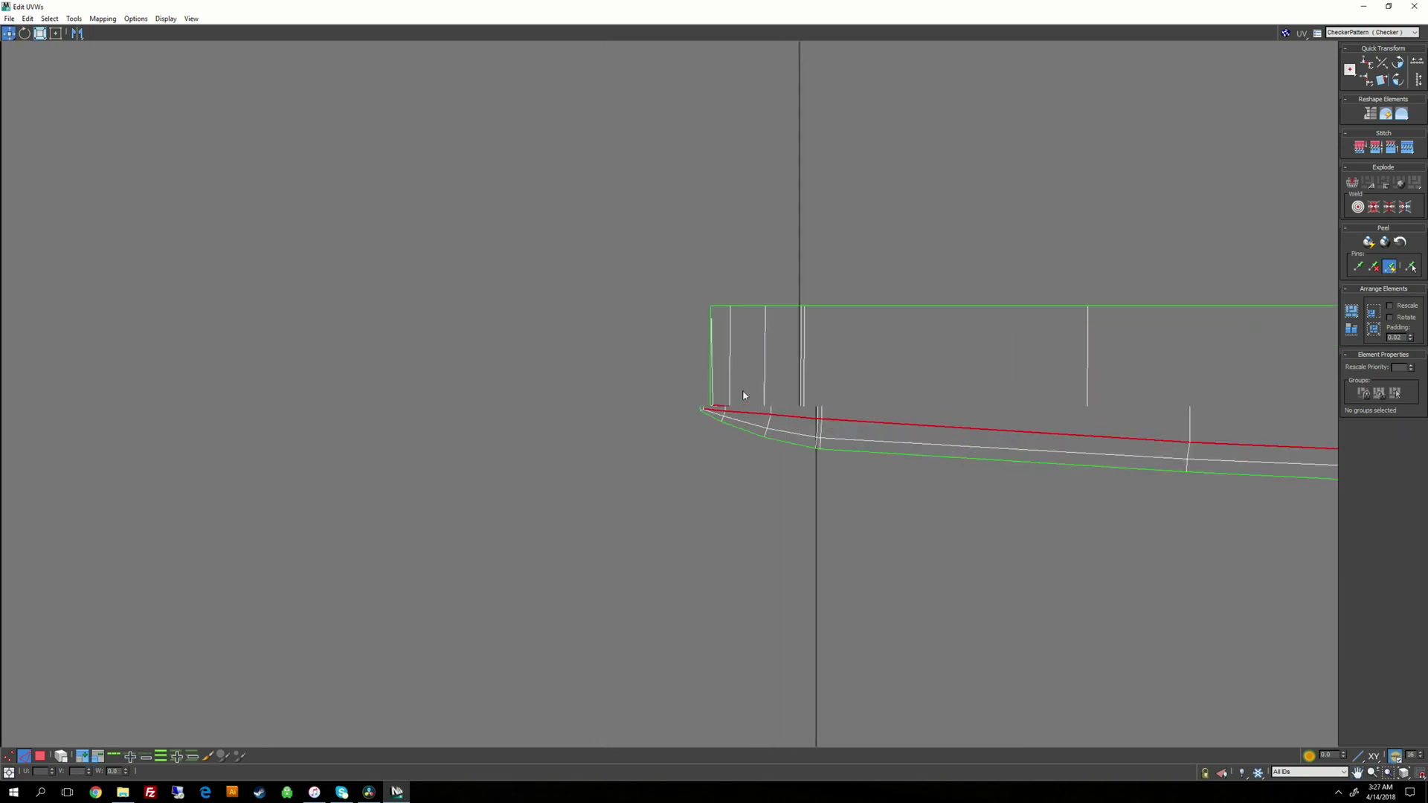
pyautogui.scroll(-8, 1047, 404)
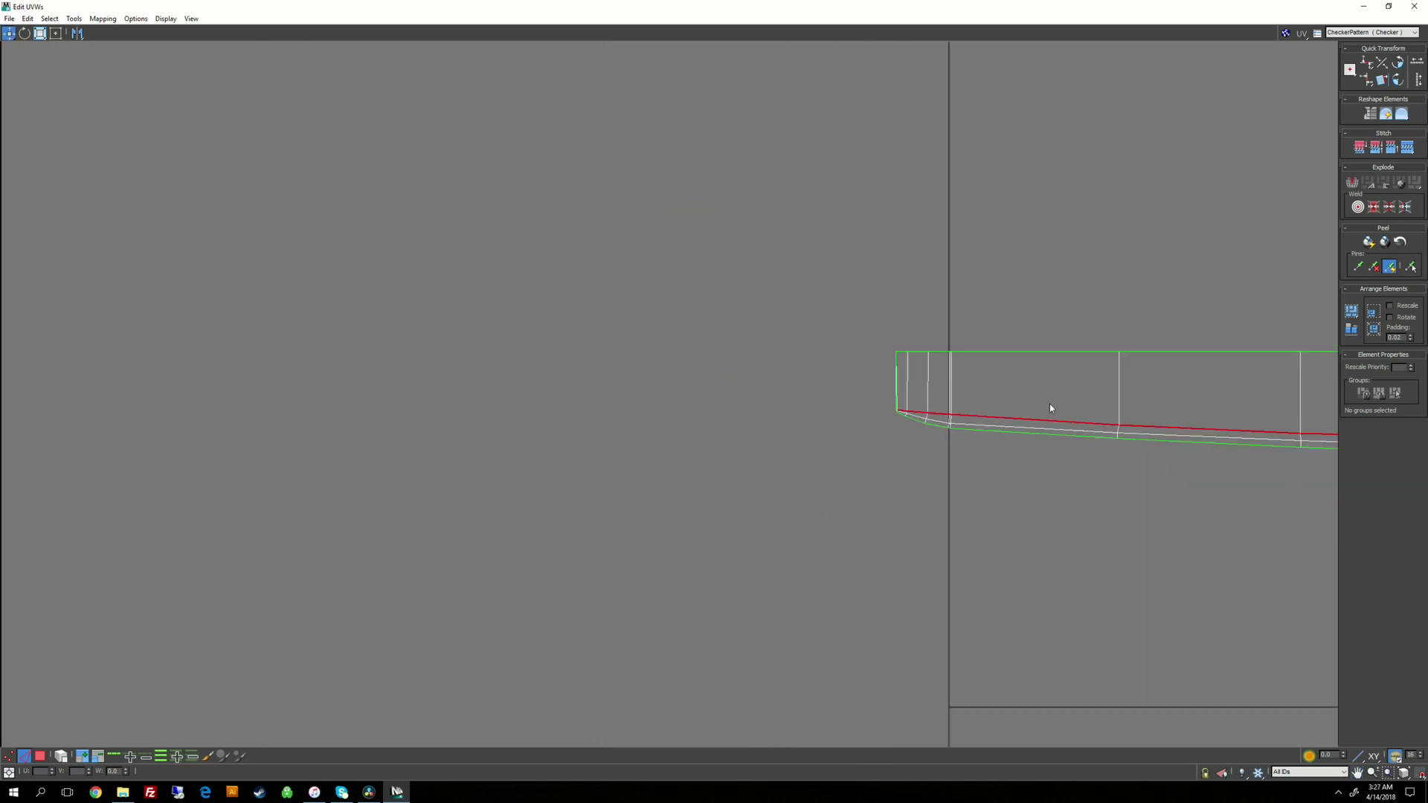
pyautogui.moveTo(1100, 363); pyautogui.dragTo(203, 367, button='middle')
pyautogui.scroll(6, 765, 383)
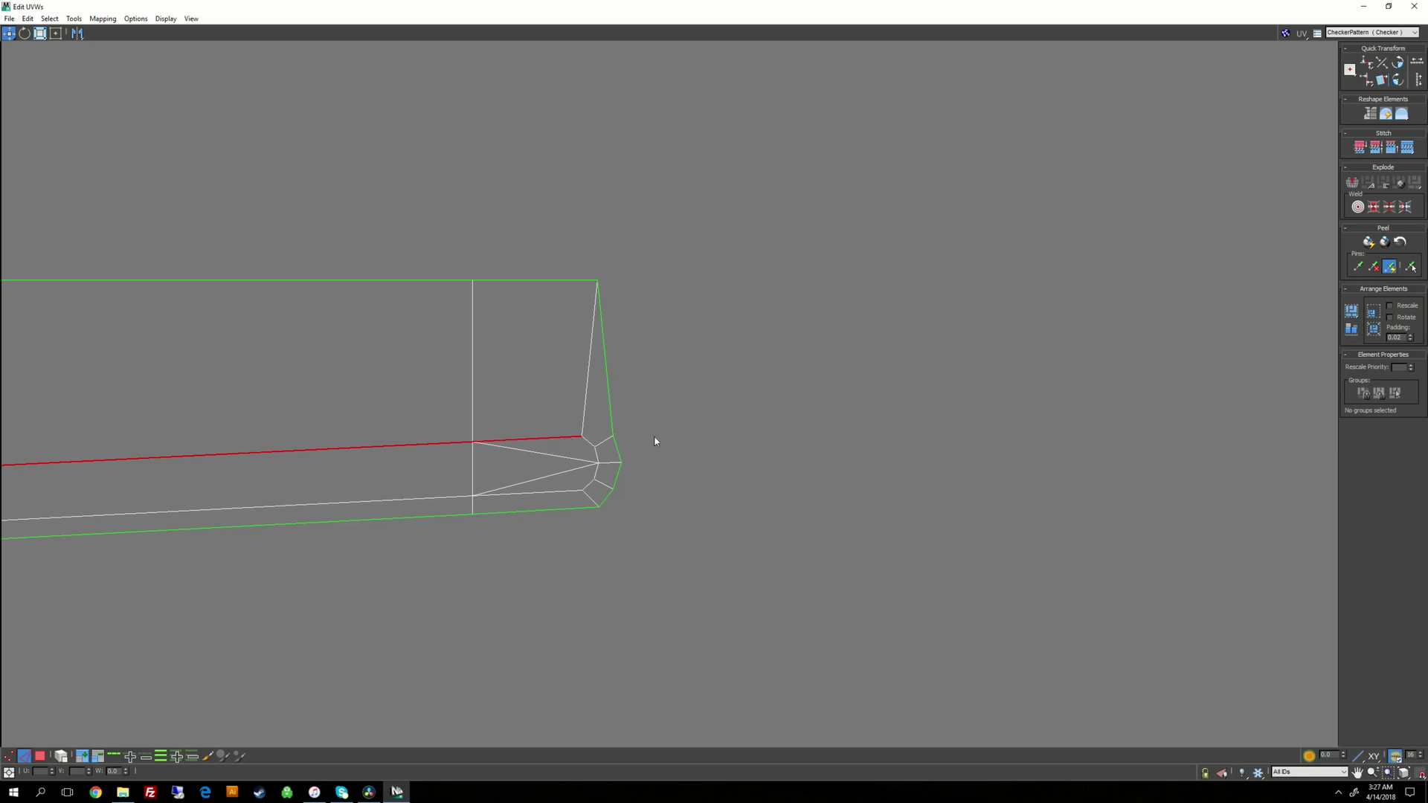
pyautogui.scroll(-3, 670, 435)
pyautogui.click(1367, 66)
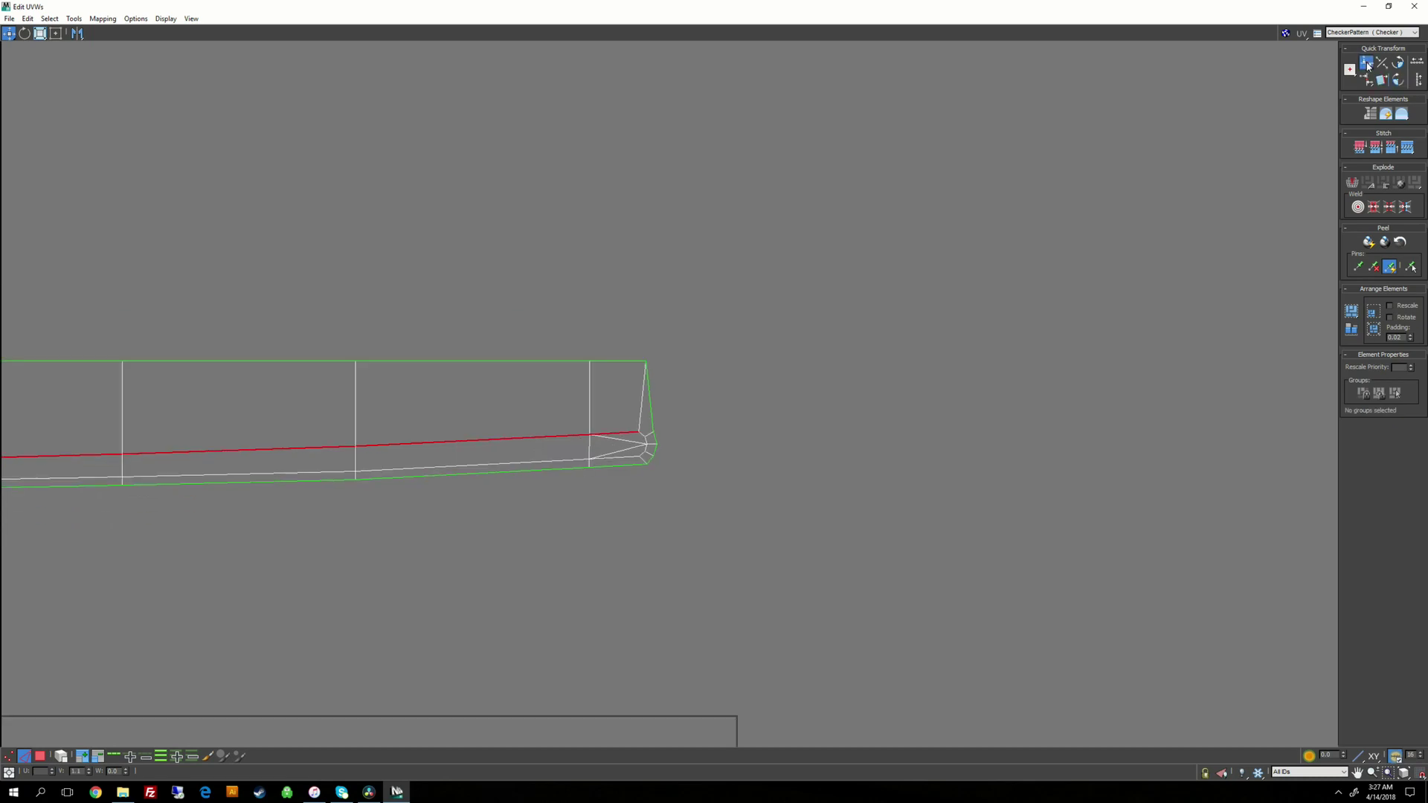
pyautogui.moveTo(712, 380); pyautogui.dragTo(828, 354, button='middle')
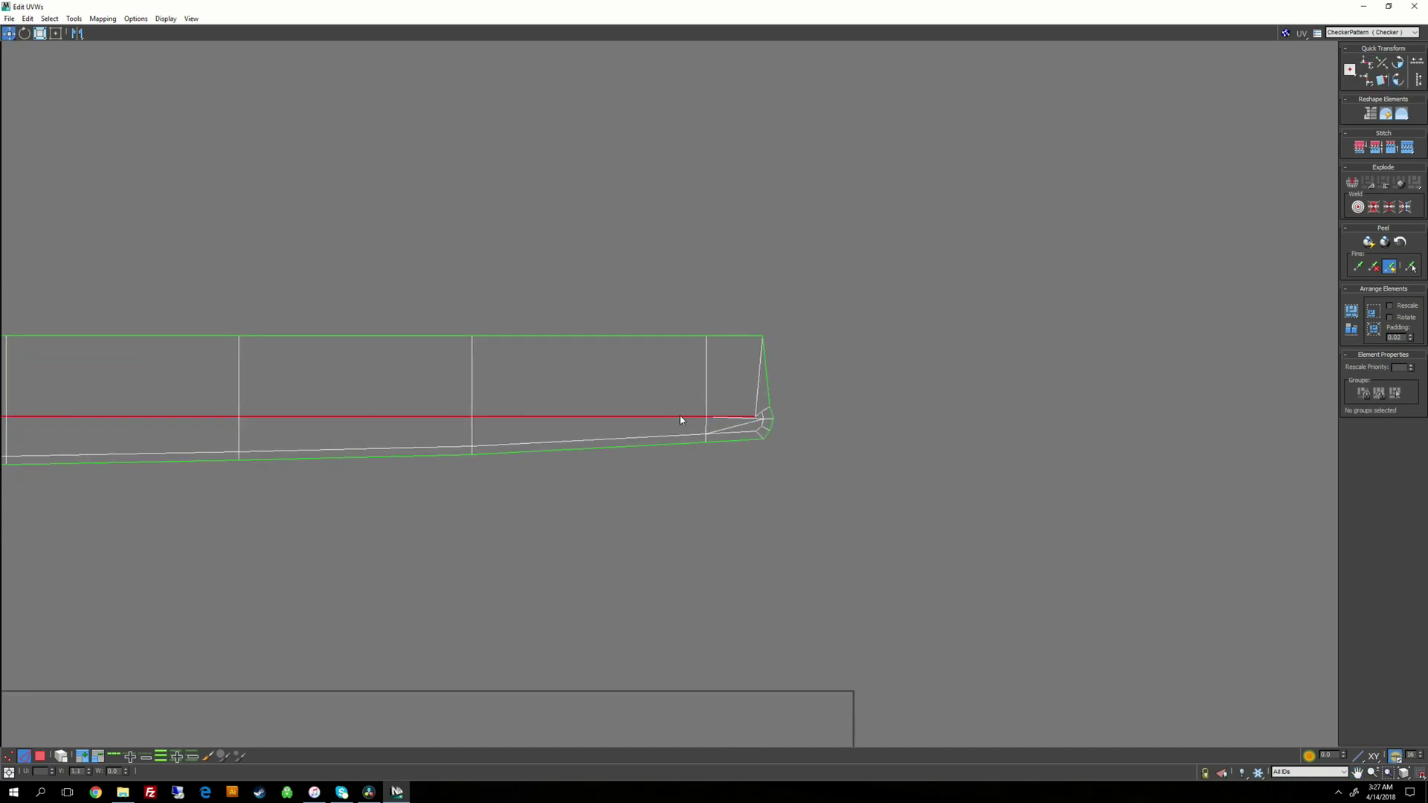
pyautogui.keyDown('shift'); pyautogui.moveTo(595, 417); pyautogui.dragTo(595, 347); pyautogui.keyUp('shift')
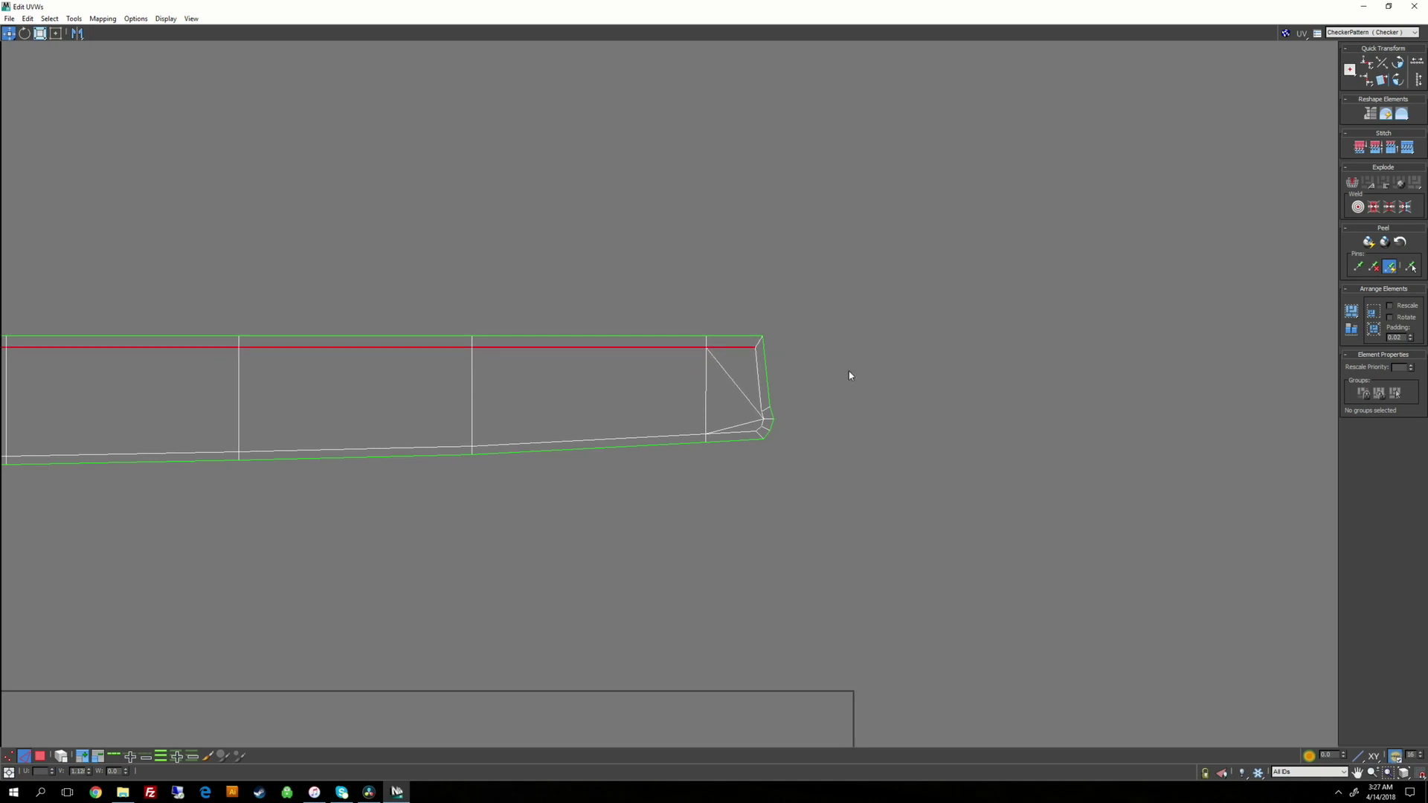
# Step: Select the strip's outer border loop, then deselect its upper border and both end edges so only the lower border remains selected
pyautogui.click(722, 441)
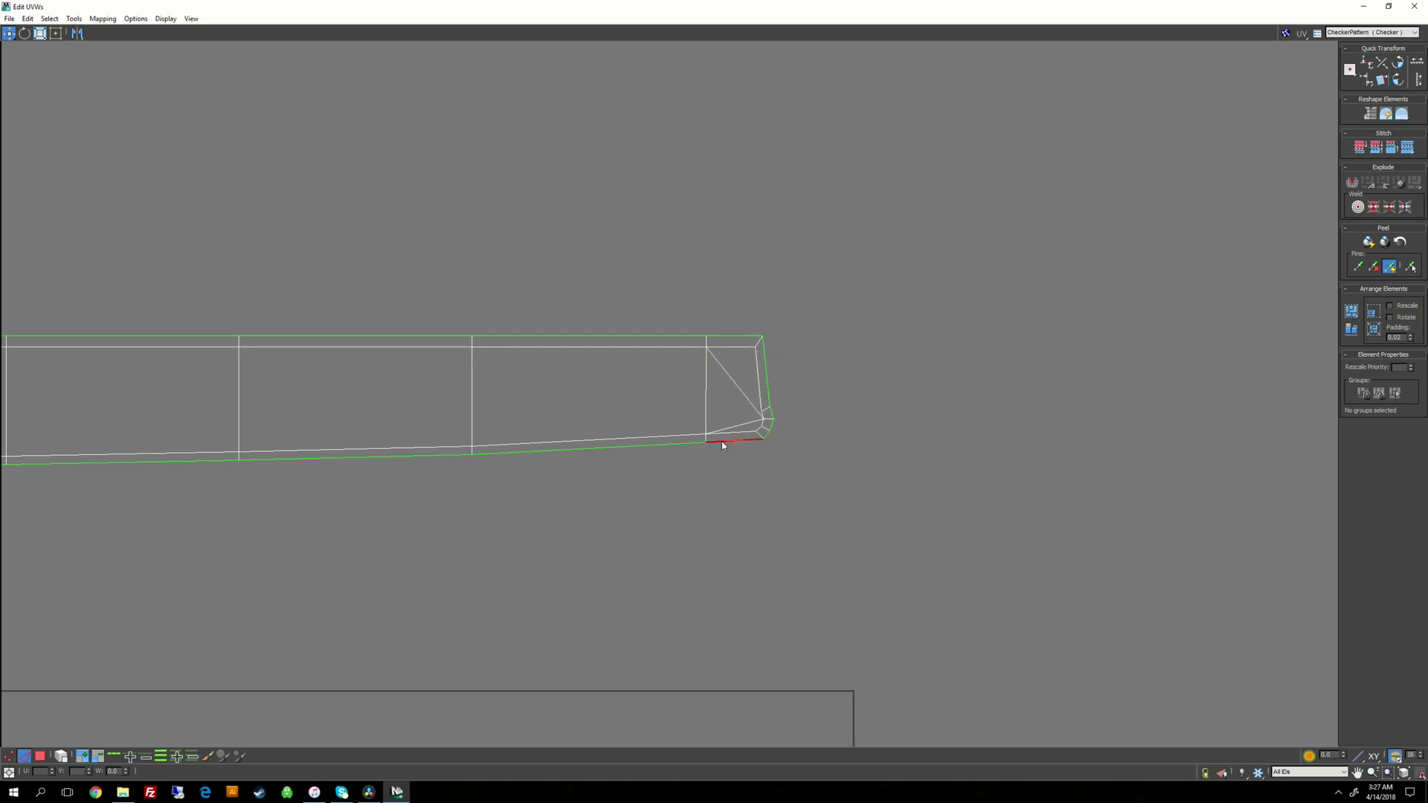
pyautogui.hotkey('alt', 'l')
pyautogui.keyDown('alt'); pyautogui.moveTo(705, 284); pyautogui.dragTo(820, 422); pyautogui.keyUp('alt')
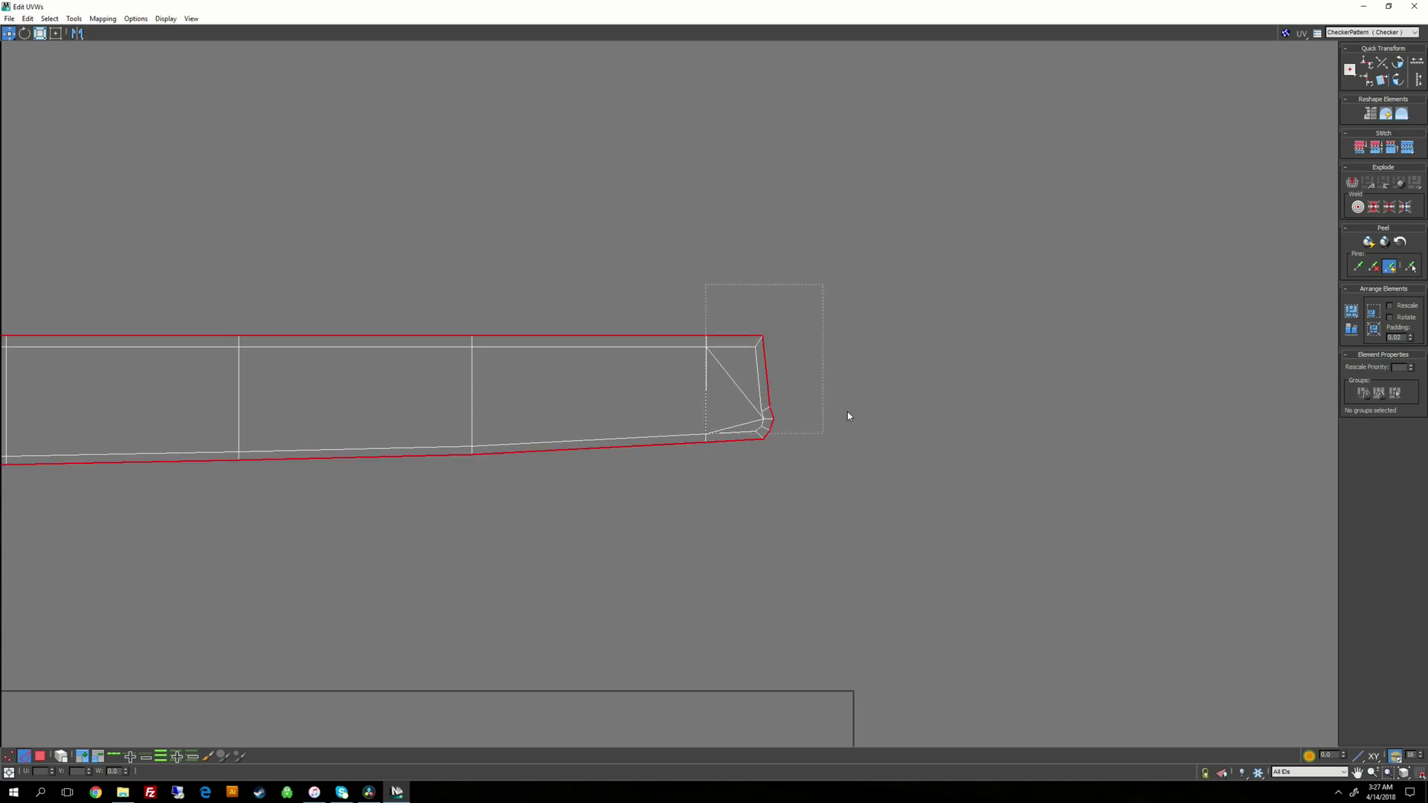
pyautogui.scroll(-2, 848, 412)
pyautogui.keyDown('alt'); pyautogui.moveTo(572, 336); pyautogui.dragTo(513, 393); pyautogui.keyUp('alt')
pyautogui.moveTo(168, 311); pyautogui.dragTo(729, 337, button='middle')
pyautogui.keyDown('alt'); pyautogui.moveTo(1052, 427); pyautogui.dragTo(1050, 427); pyautogui.keyUp('alt')
pyautogui.moveTo(513, 388); pyautogui.dragTo(929, 391, button='middle')
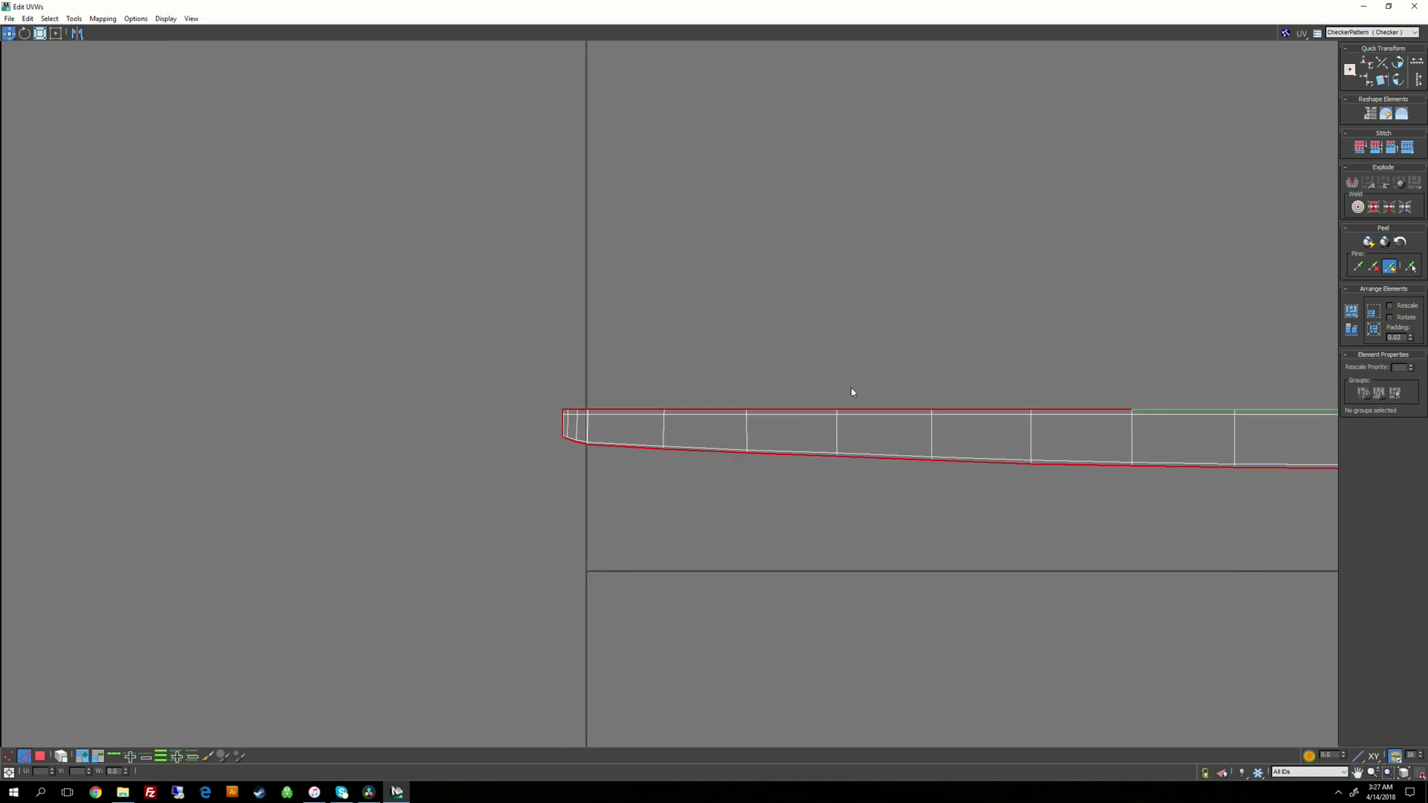
pyautogui.scroll(2, 915, 391)
pyautogui.keyDown('alt'); pyautogui.moveTo(535, 356); pyautogui.dragTo(818, 428); pyautogui.keyUp('alt')
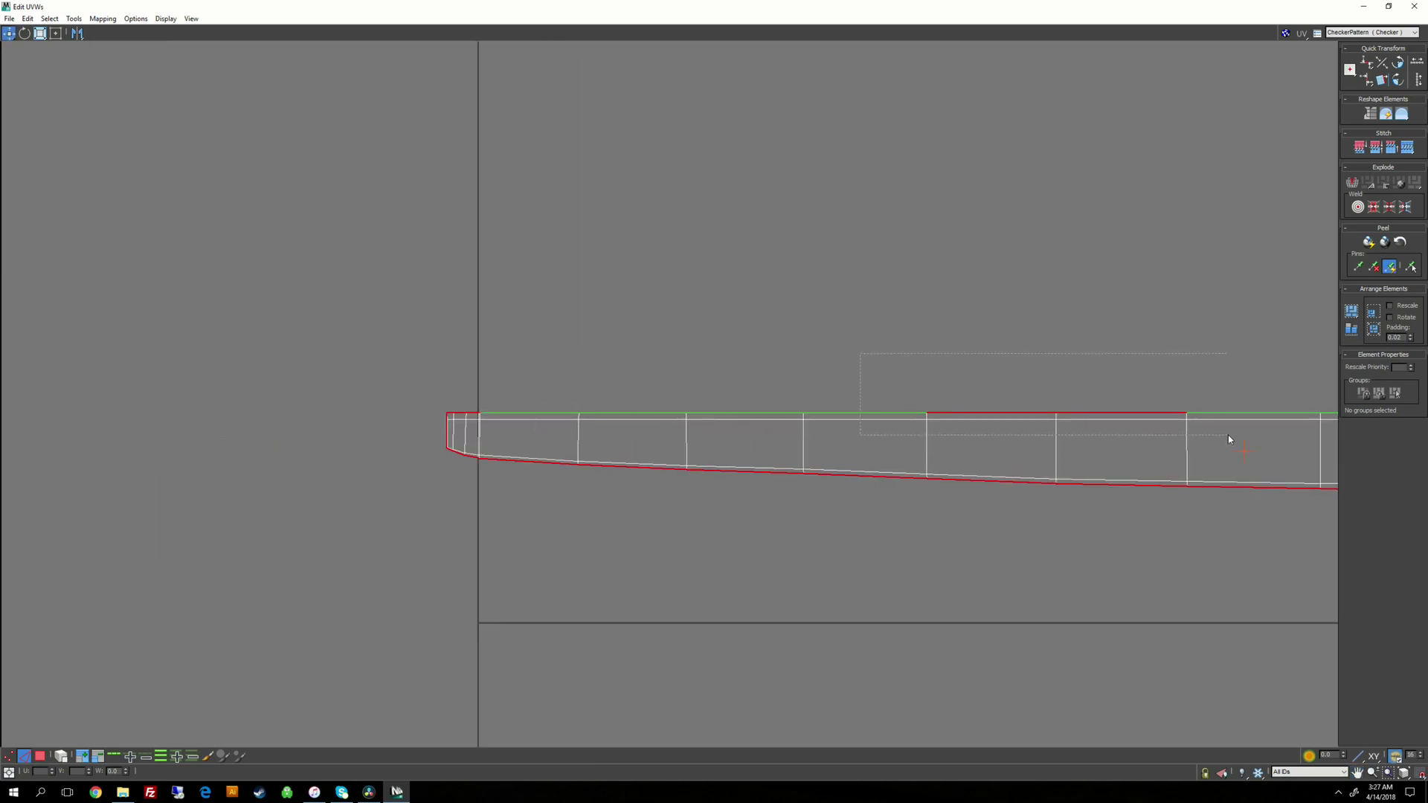
pyautogui.keyDown('alt'); pyautogui.moveTo(435, 383); pyautogui.dragTo(574, 445); pyautogui.keyUp('alt')
pyautogui.moveTo(575, 431); pyautogui.dragTo(743, 370, button='middle')
pyautogui.scroll(5, 743, 360)
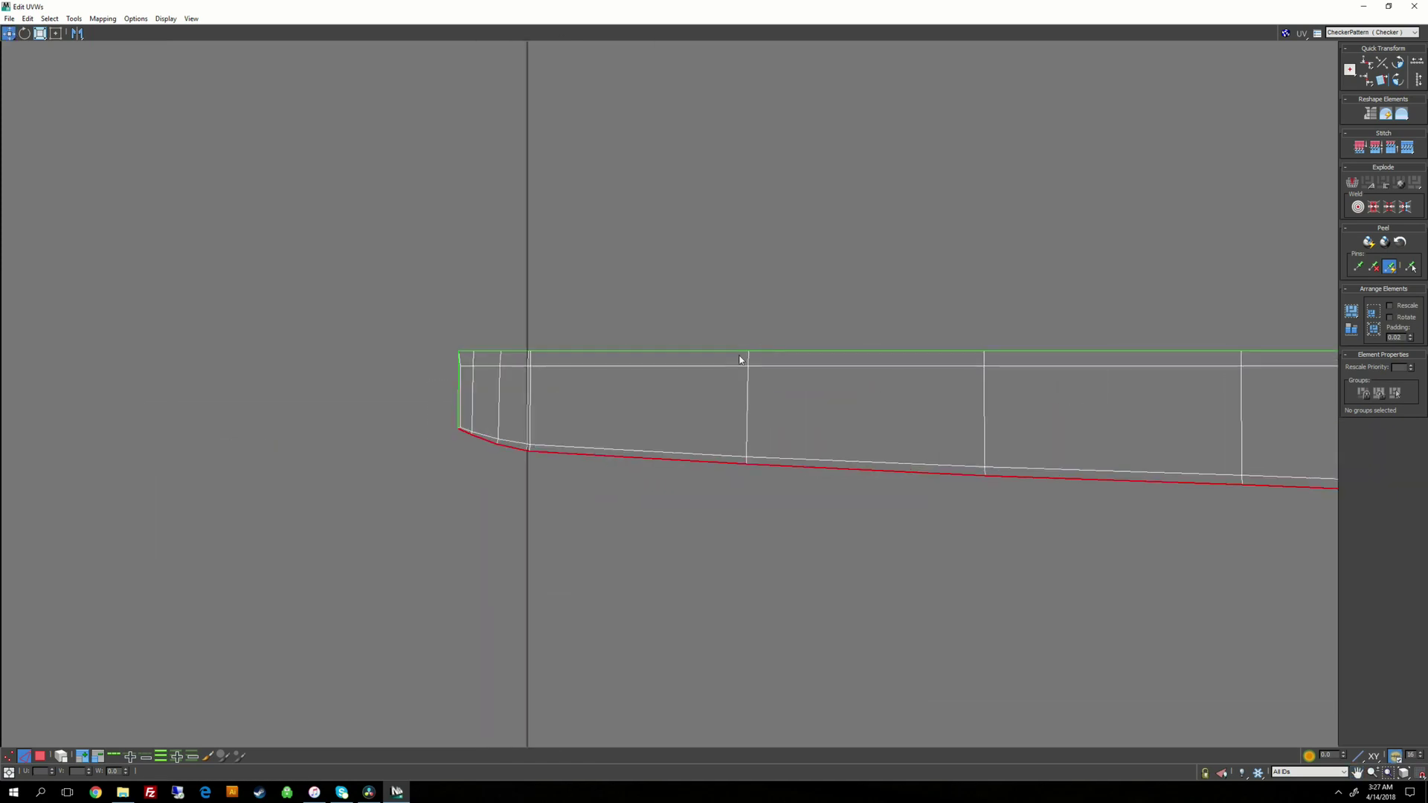
# Step: Align the selected lower border into a straight horizontal line and move it down below the lower inner edge loop
pyautogui.moveTo(519, 446); pyautogui.dragTo(708, 394, button='middle')
pyautogui.scroll(-3, 710, 394)
pyautogui.moveTo(1264, 319); pyautogui.dragTo(914, 294, button='middle')
pyautogui.click(1381, 79)
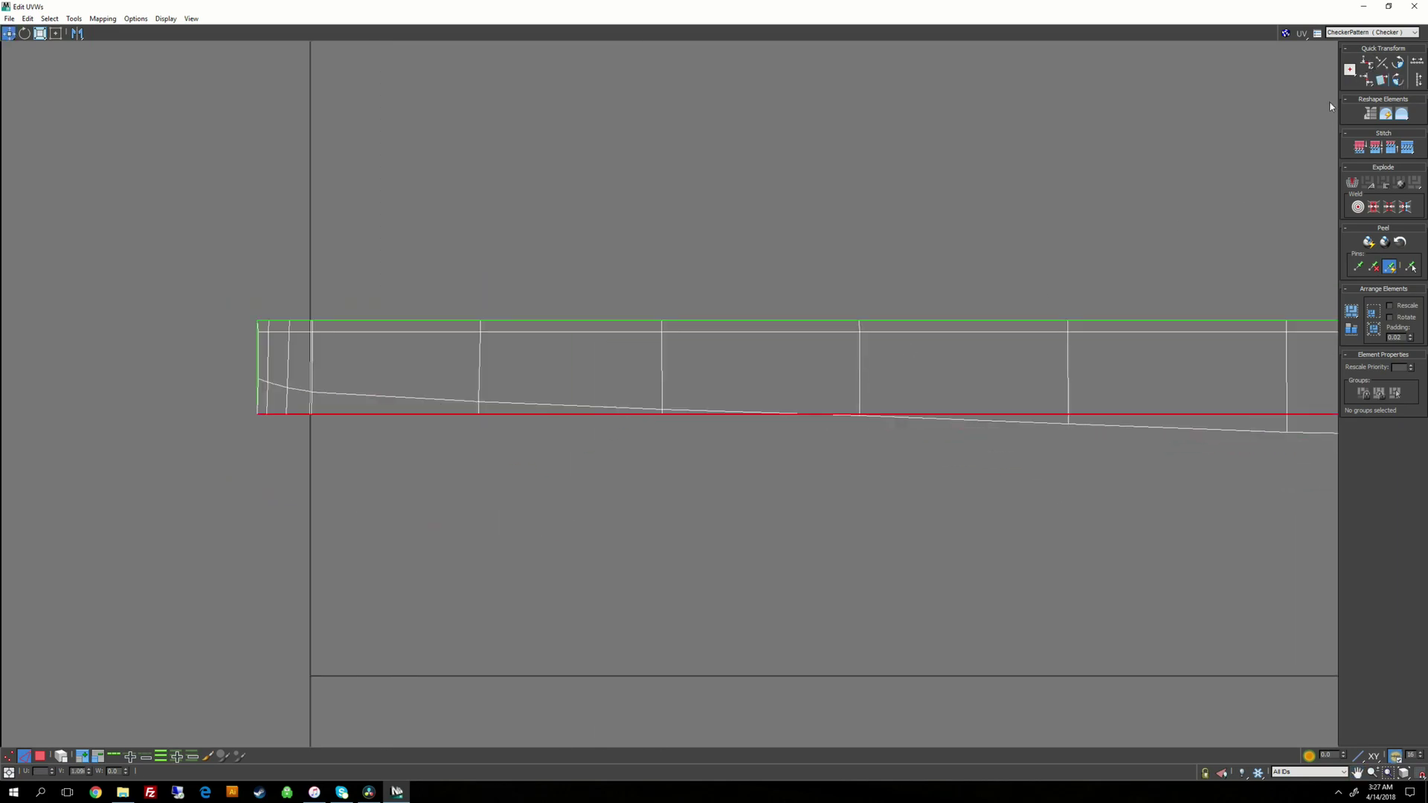
pyautogui.moveTo(1136, 415); pyautogui.dragTo(792, 318, button='middle')
pyautogui.scroll(-1, 793, 318)
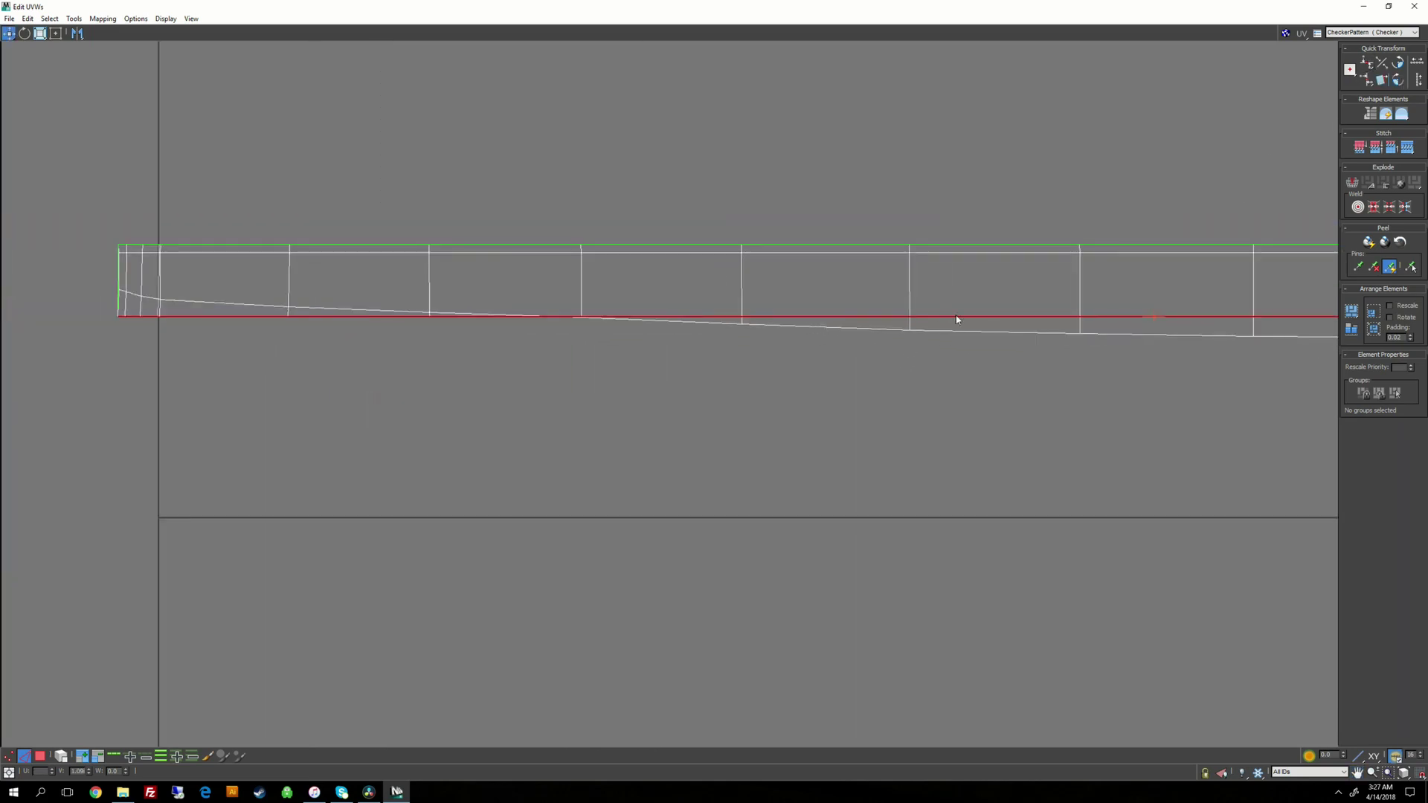
pyautogui.moveTo(1154, 317); pyautogui.dragTo(1074, 318, button='middle')
pyautogui.scroll(-1, 1074, 319)
pyautogui.moveTo(1073, 319); pyautogui.dragTo(1074, 354)
# Step: Select the strip's lower inner edge loop from the rounded end and align it into a straight horizontal line
pyautogui.moveTo(1203, 331); pyautogui.dragTo(684, 340, button='middle')
pyautogui.moveTo(1322, 364); pyautogui.dragTo(651, 350, button='middle')
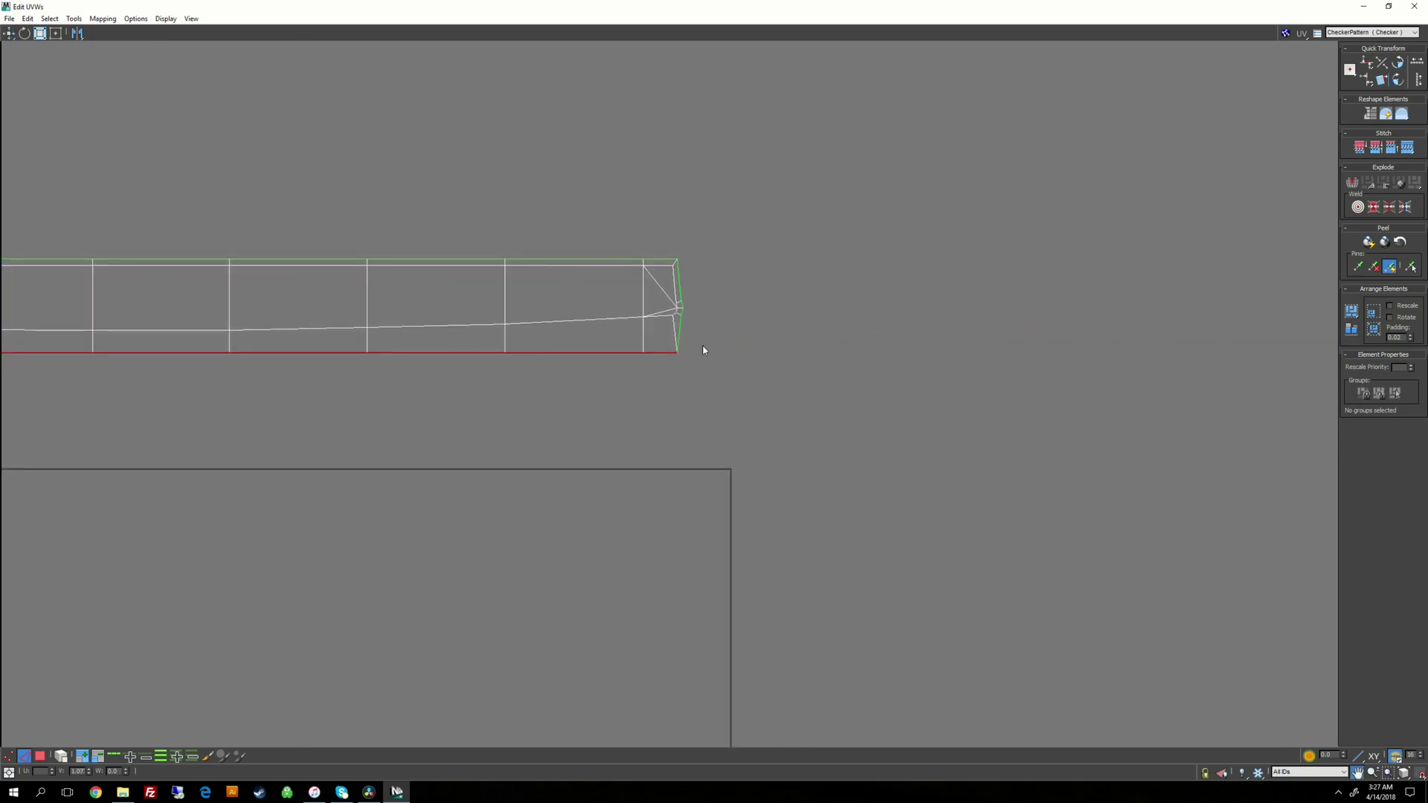
pyautogui.scroll(3, 703, 346)
pyautogui.moveTo(580, 298); pyautogui.dragTo(709, 368, button='middle')
pyautogui.scroll(1, 709, 369)
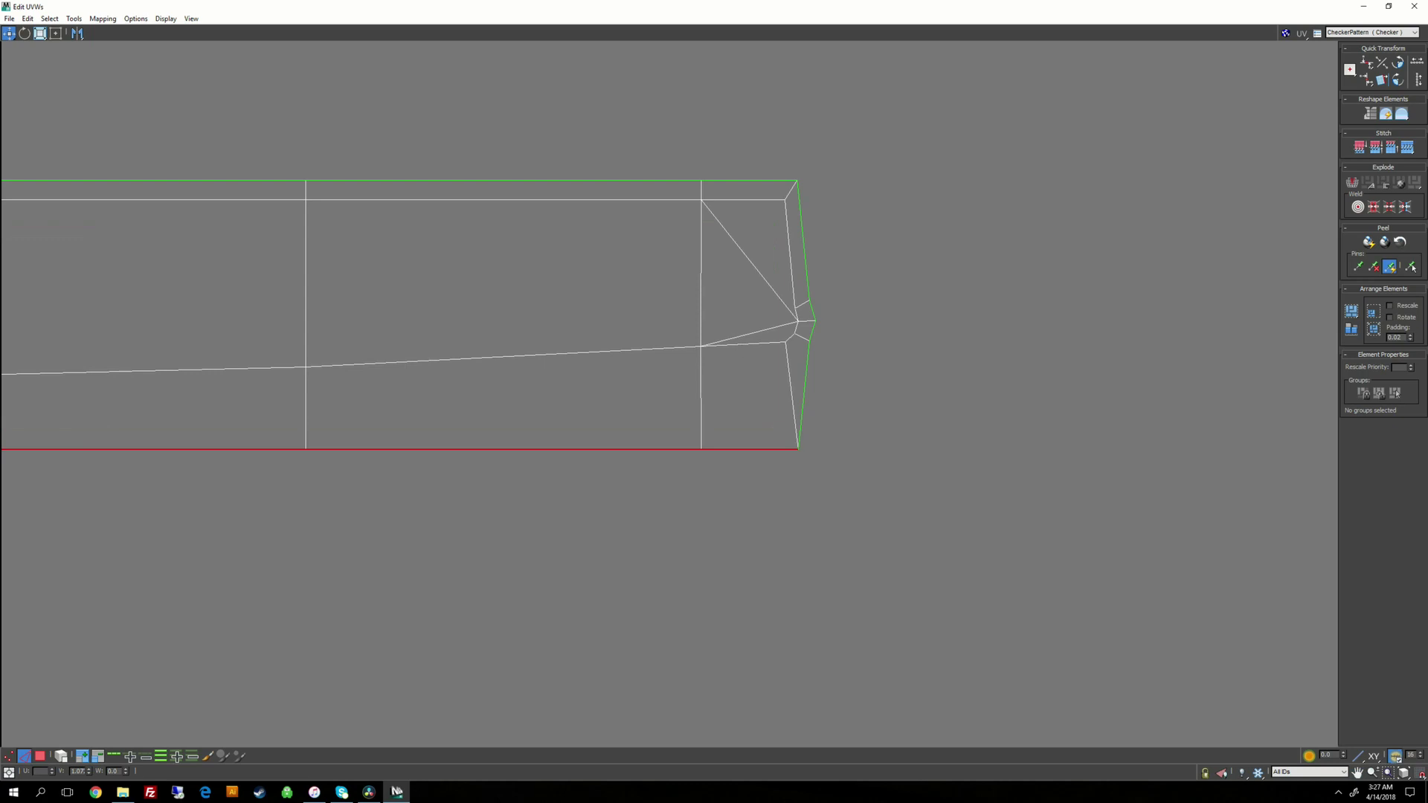
pyautogui.click(743, 344)
pyautogui.click(505, 355)
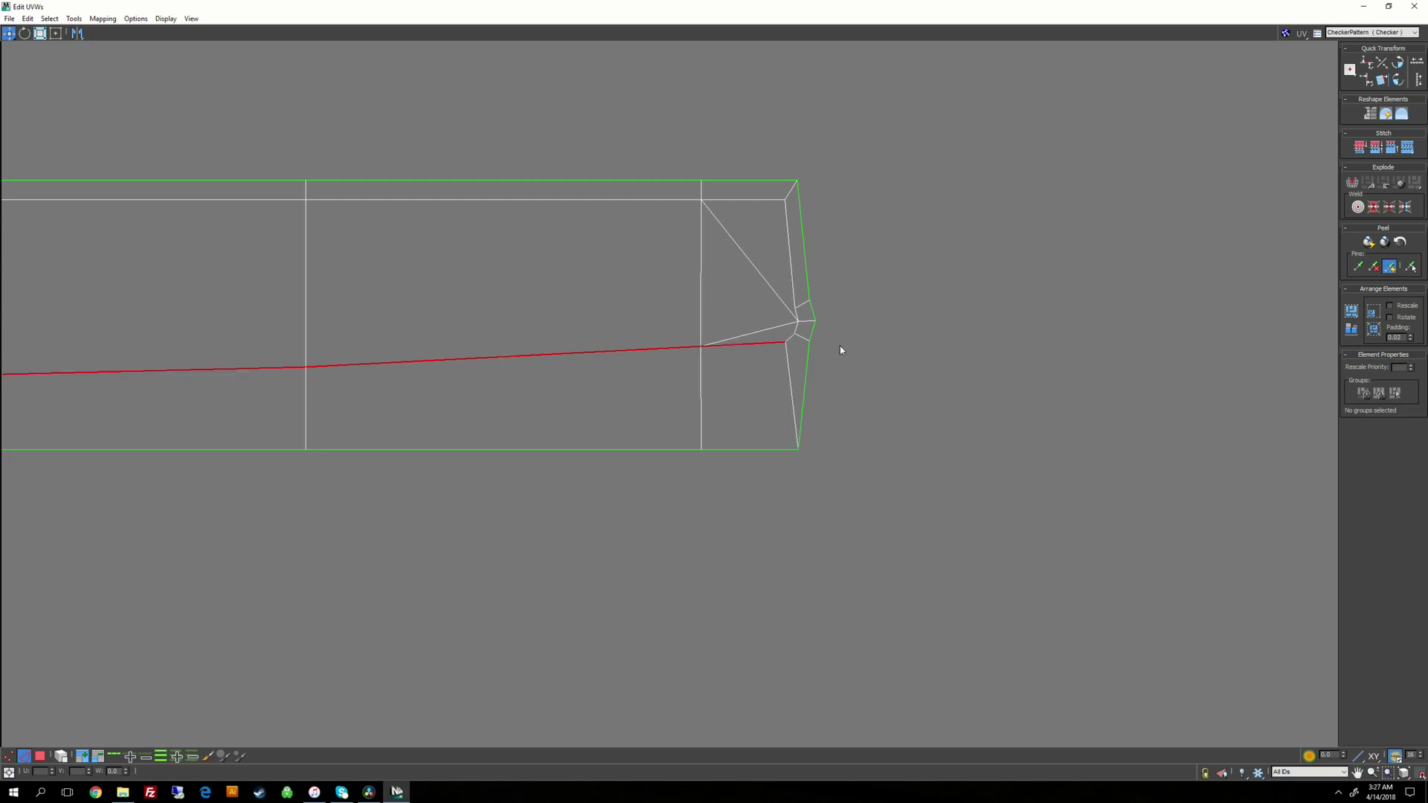
pyautogui.scroll(-6, 551, 363)
pyautogui.scroll(6, 759, 379)
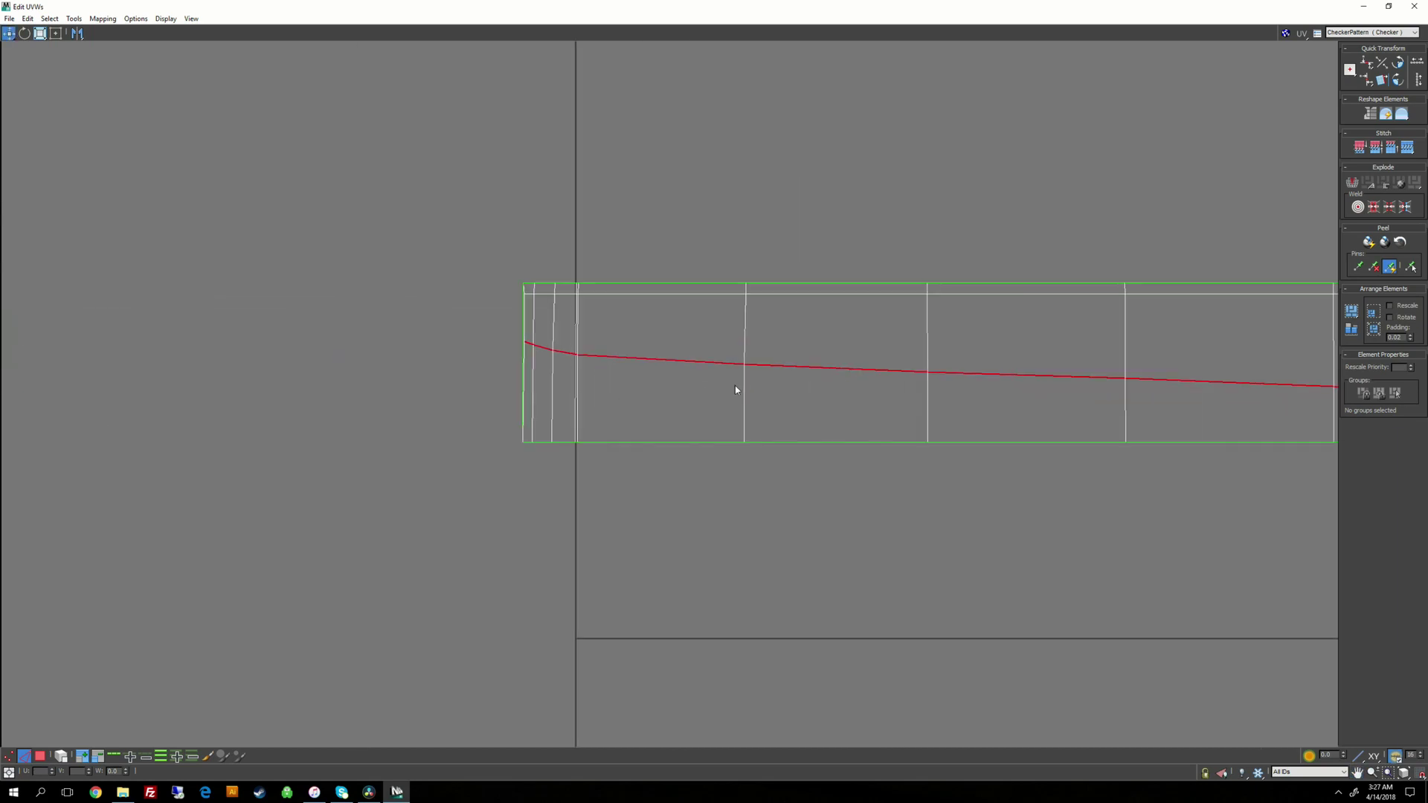
pyautogui.scroll(-3, 736, 392)
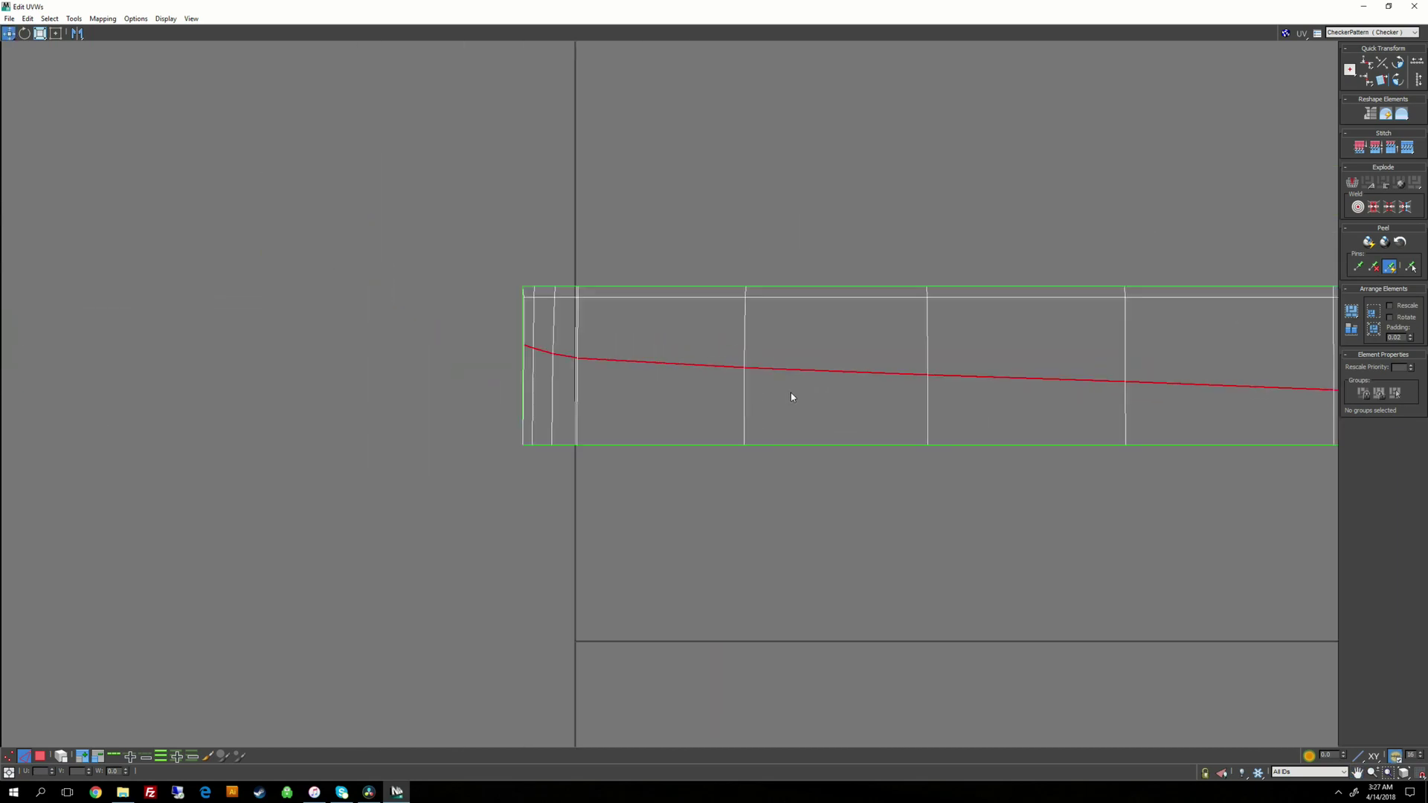
pyautogui.click(1368, 61)
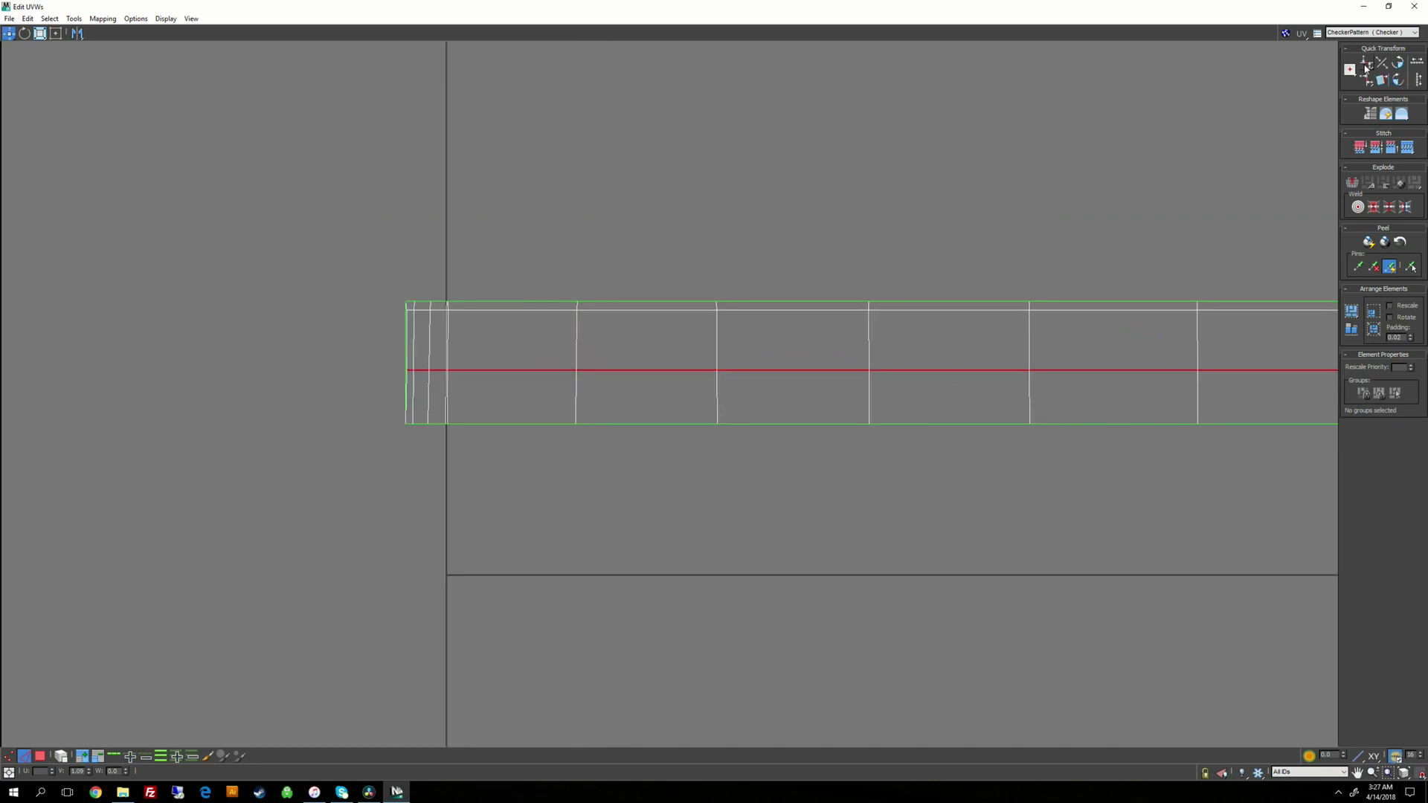
# Step: Move the straightened lower inner edge loop down to just above the lower border, matching the spacing along the upper border
pyautogui.scroll(-4, 1070, 332)
pyautogui.moveTo(1158, 354); pyautogui.dragTo(740, 322, button='middle')
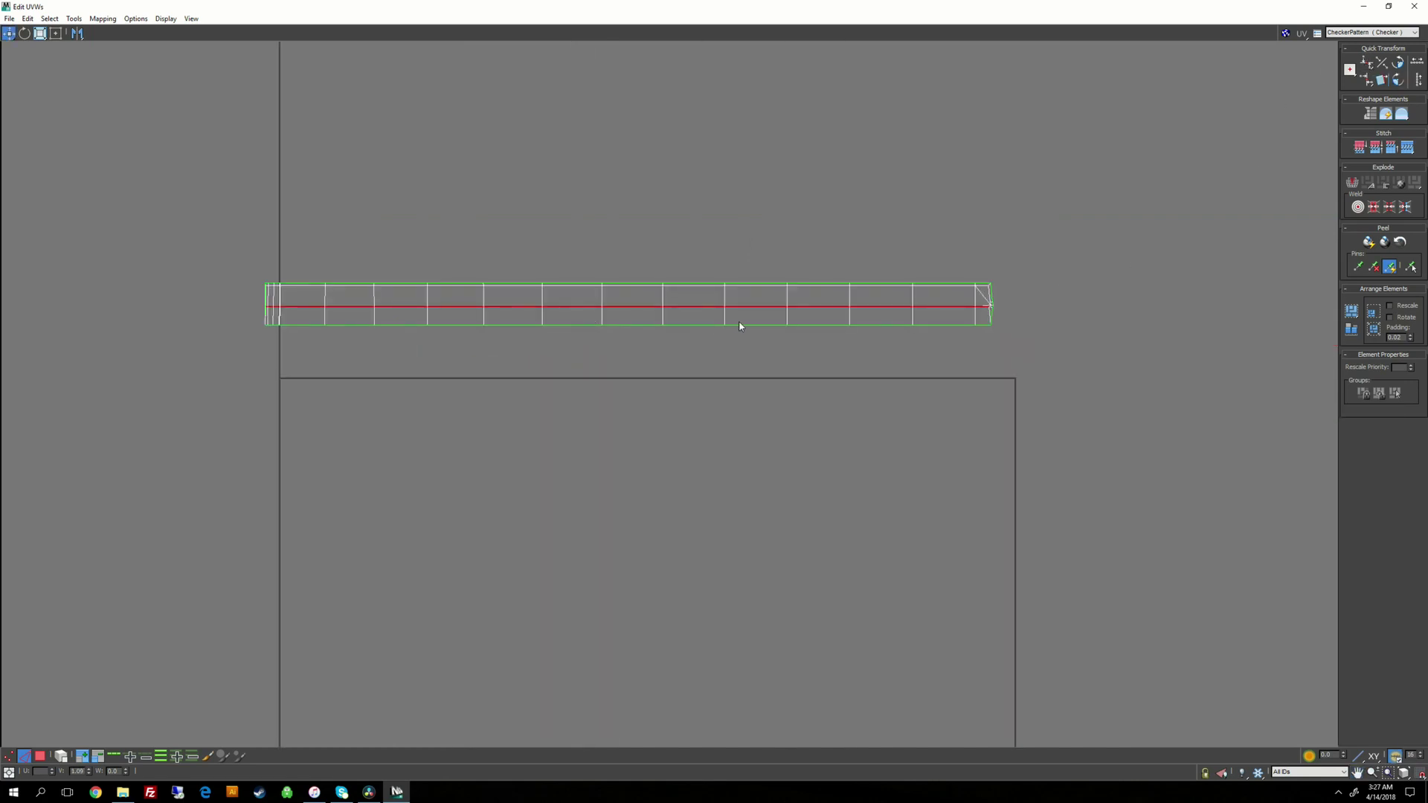
pyautogui.scroll(4, 774, 281)
pyautogui.moveTo(755, 280); pyautogui.dragTo(756, 324)
pyautogui.scroll(-6, 915, 341)
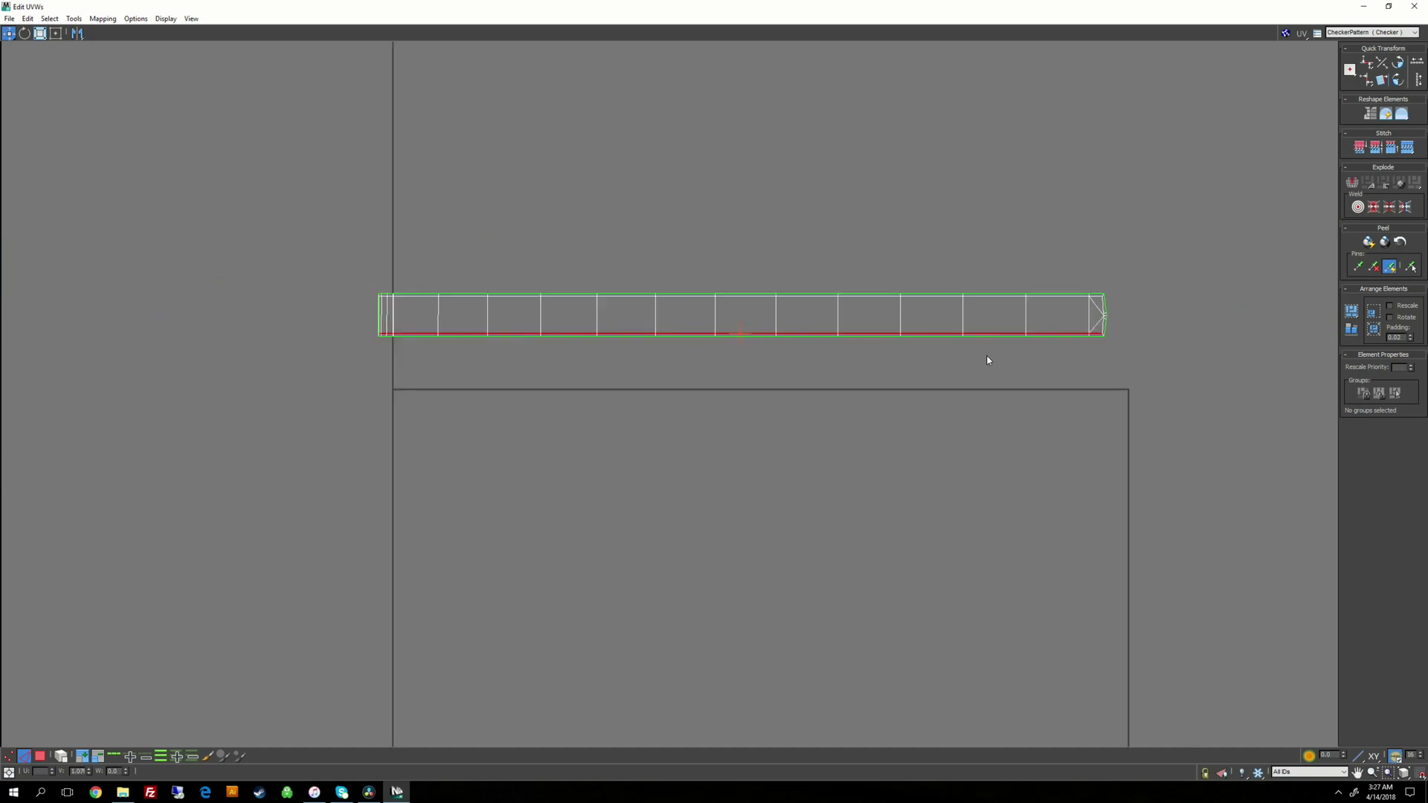
# Step: Select the whole straightened strip, try scaling it thinner vertically, and undo the scaling
pyautogui.scroll(1, 542, 315)
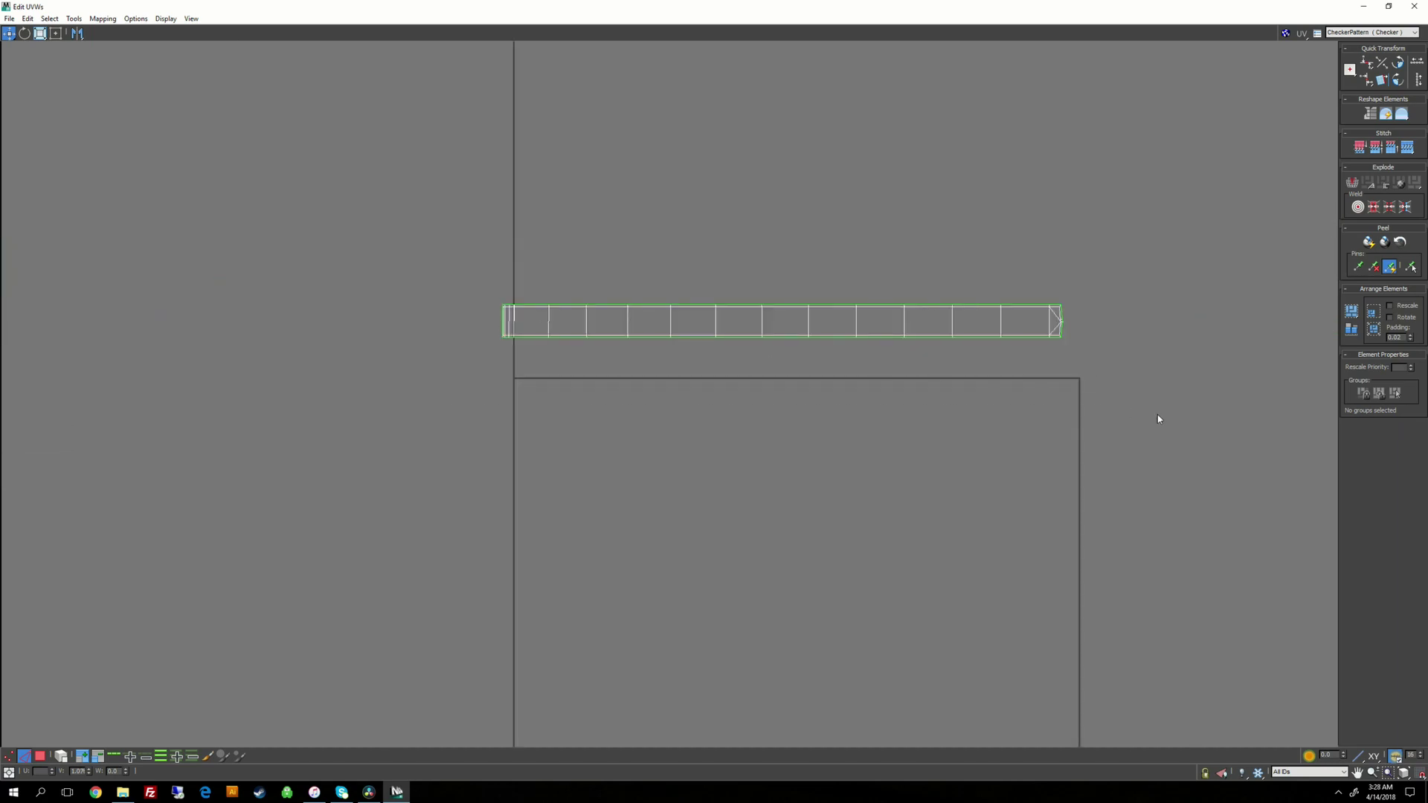
pyautogui.moveTo(408, 248); pyautogui.dragTo(1159, 418)
pyautogui.scroll(1, 964, 380)
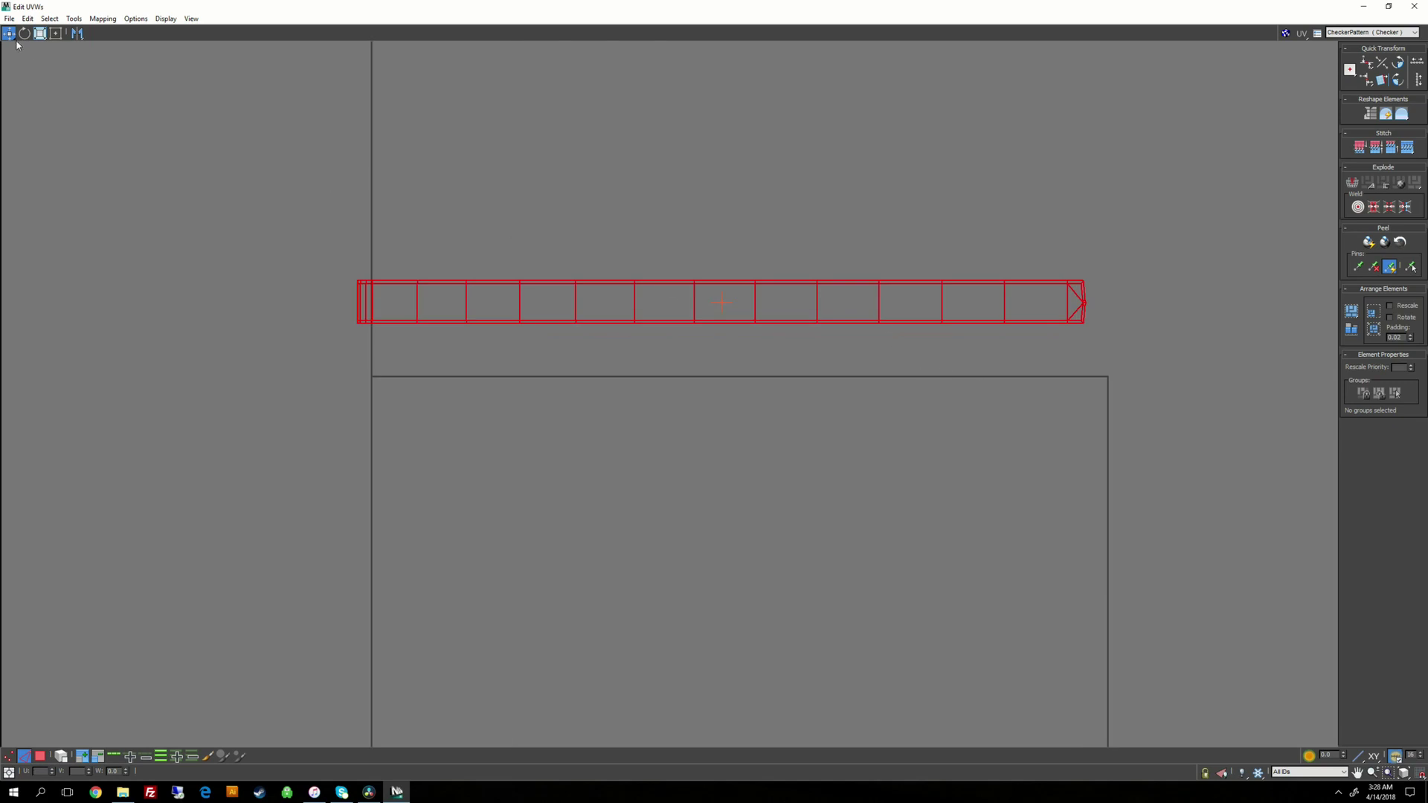
pyautogui.moveTo(39, 33); pyautogui.dragTo(40, 66)
pyautogui.moveTo(644, 277); pyautogui.dragTo(885, 273)
pyautogui.moveTo(904, 272); pyautogui.dragTo(748, 302, button='middle')
pyautogui.scroll(2, 752, 301)
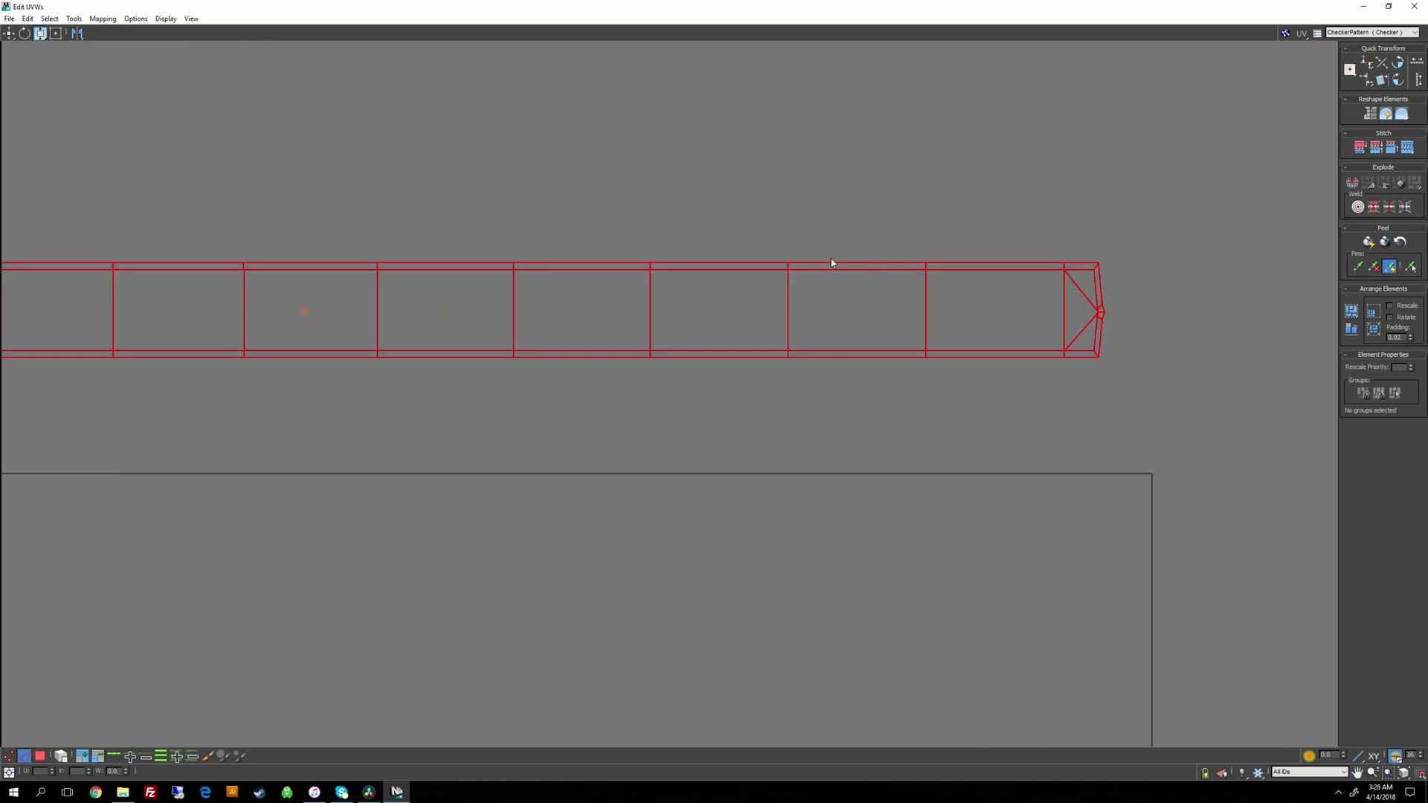
pyautogui.scroll(2, 751, 310)
pyautogui.moveTo(751, 311); pyautogui.dragTo(855, 424)
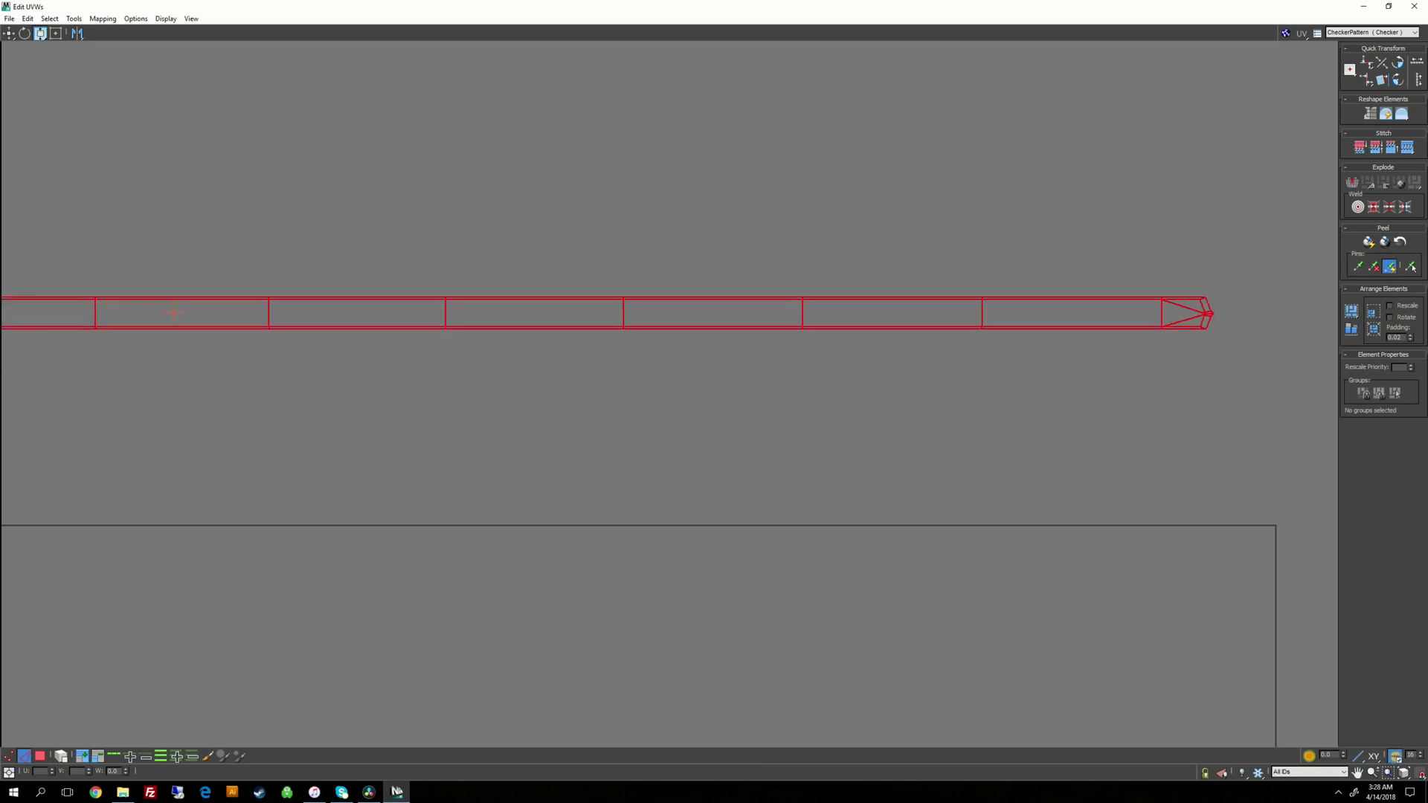
pyautogui.hotkey('ctrl', 'z')
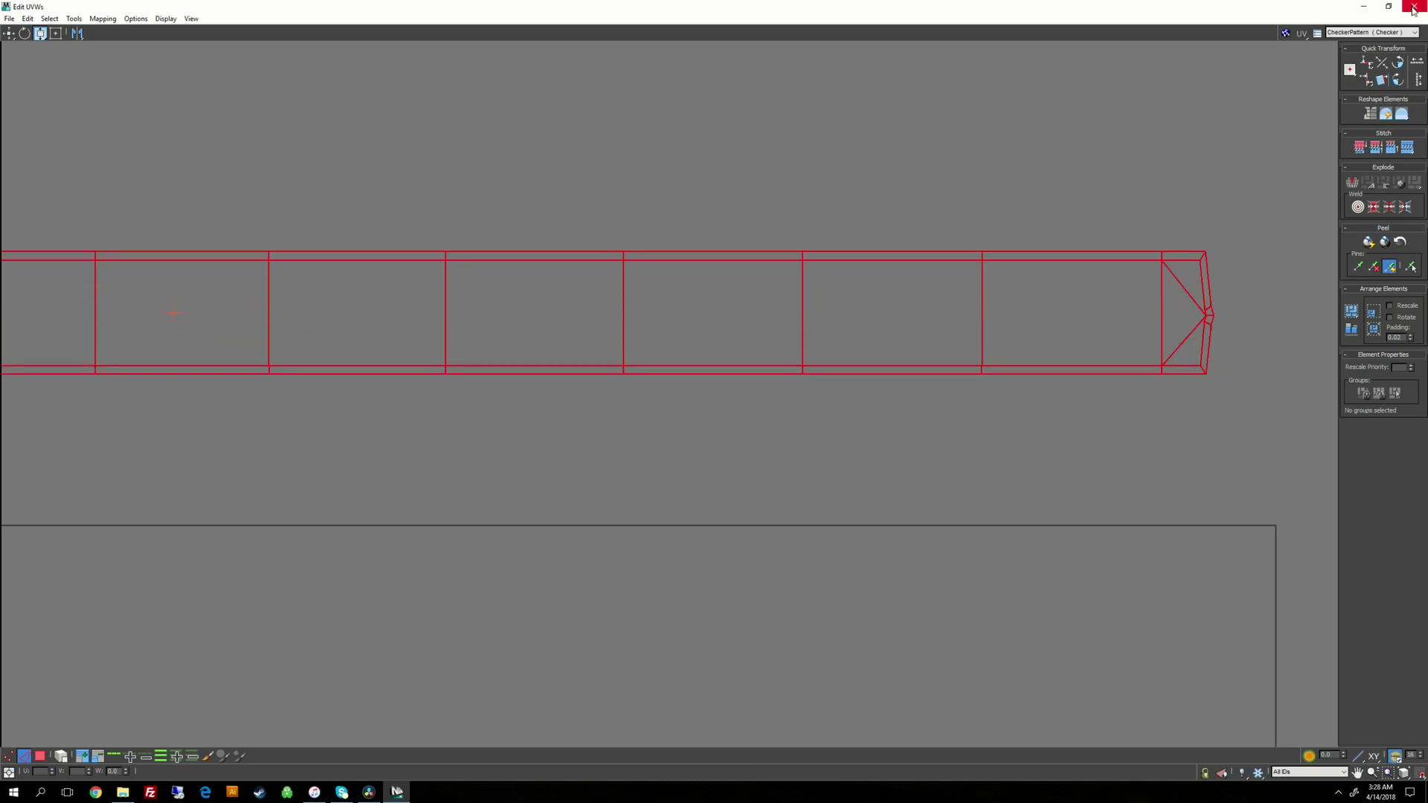
# Step: Close the UV editor and convert the blade to an Editable Poly to bake in its straightened UVs
pyautogui.click(1412, 9)
pyautogui.press('2')
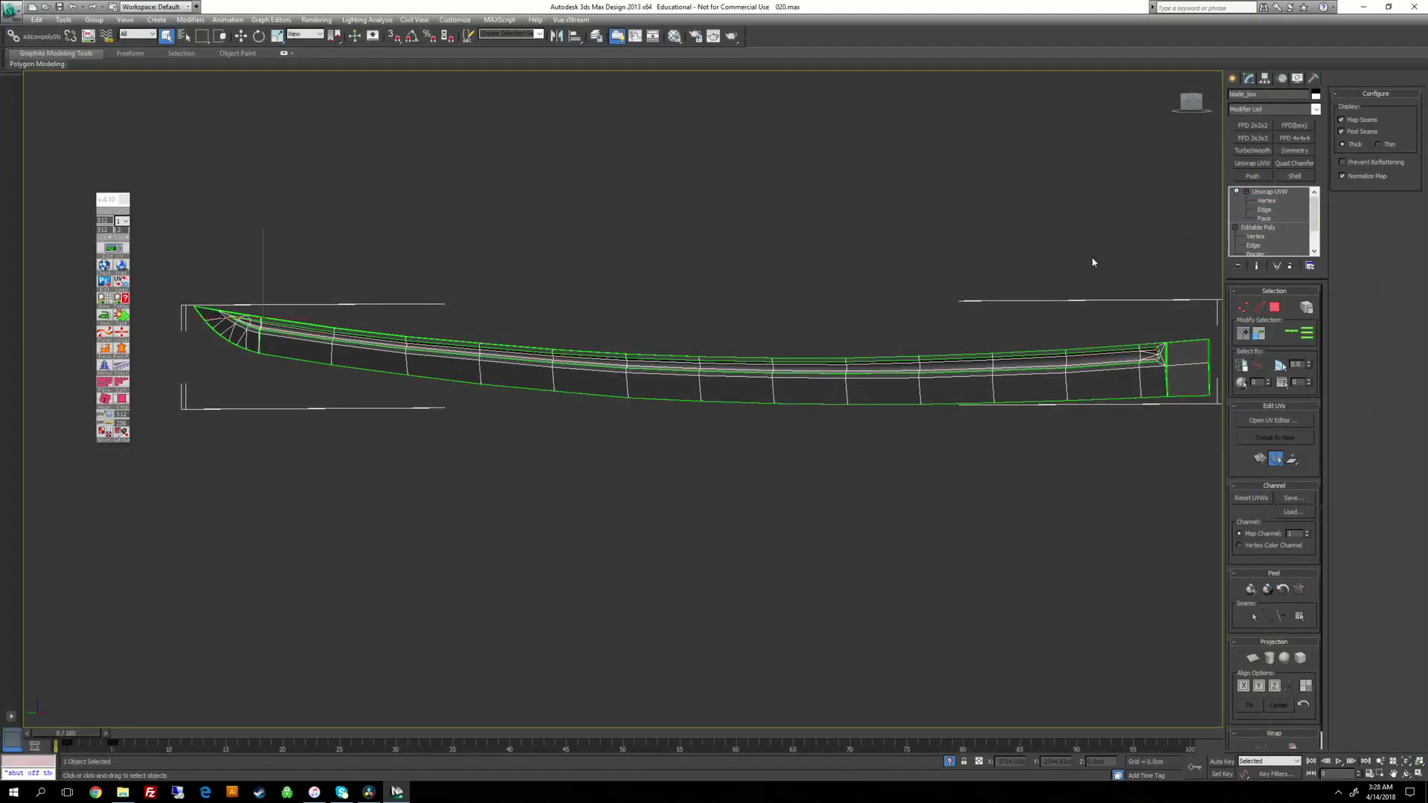
pyautogui.rightClick(1008, 250)
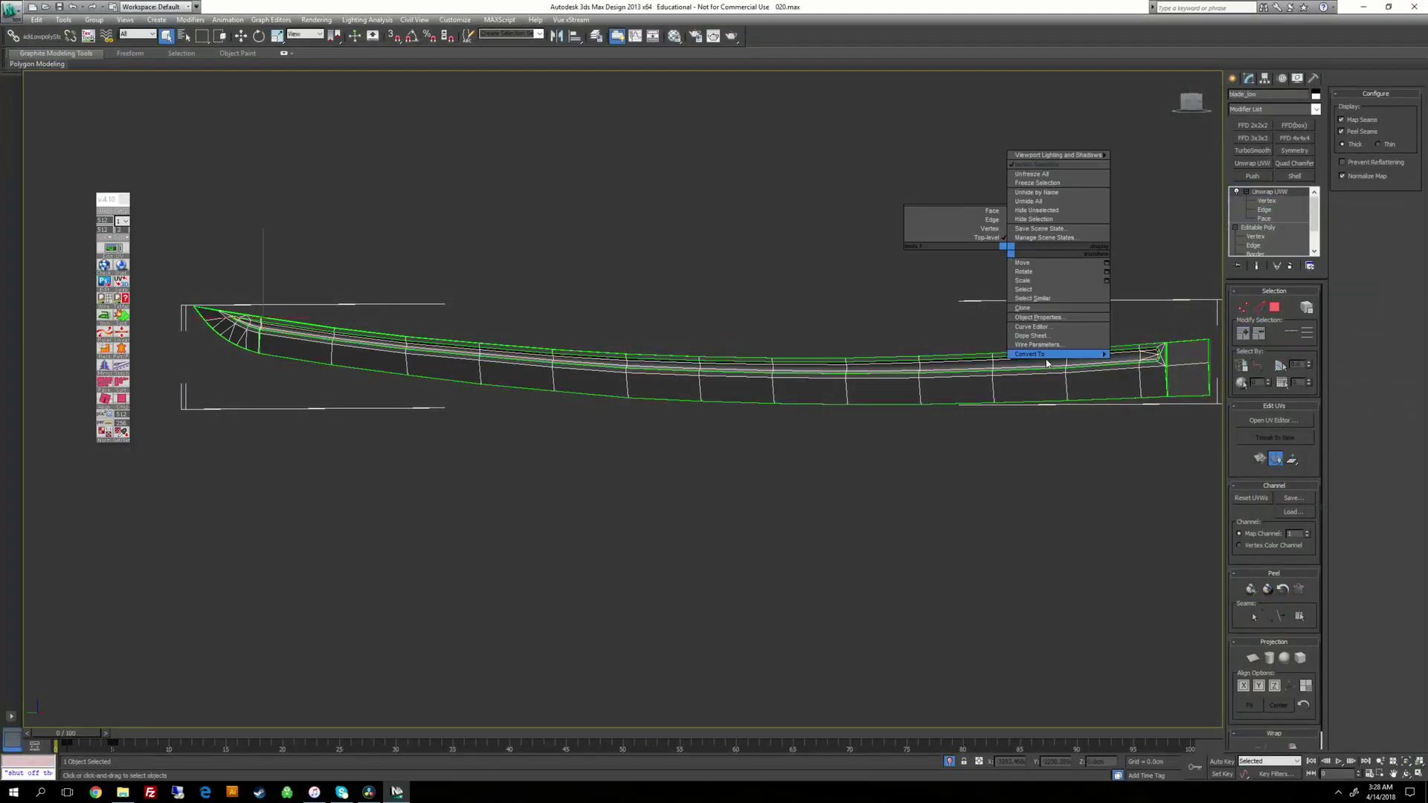
pyautogui.click(1190, 363)
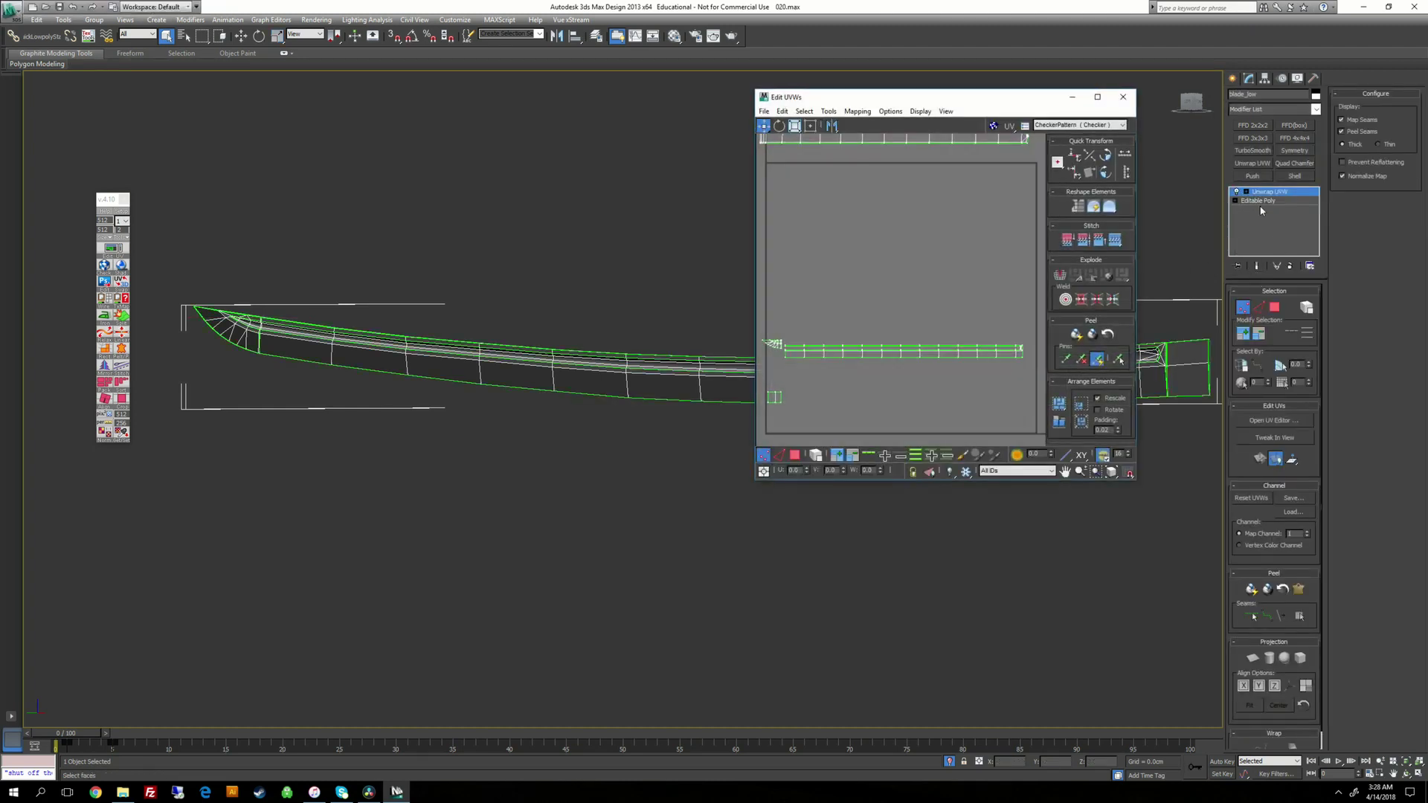
# Step: Select all vertices of the straightened strip above the UV square and scale it vertically to about a quarter of its height
pyautogui.moveTo(957, 218); pyautogui.dragTo(961, 270, button='middle')
pyautogui.click(1097, 97)
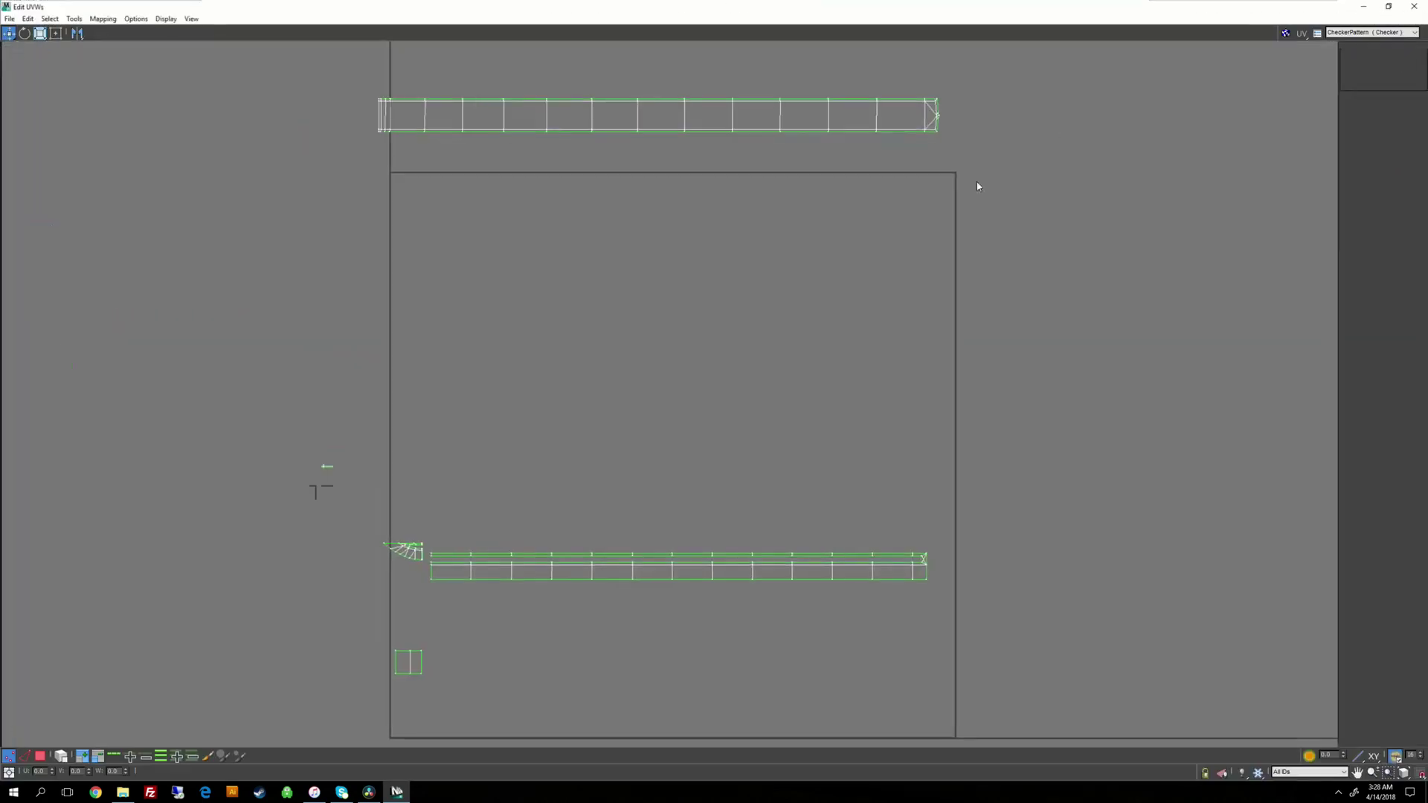
pyautogui.moveTo(828, 182); pyautogui.dragTo(866, 339, button='middle')
pyautogui.scroll(1, 800, 333)
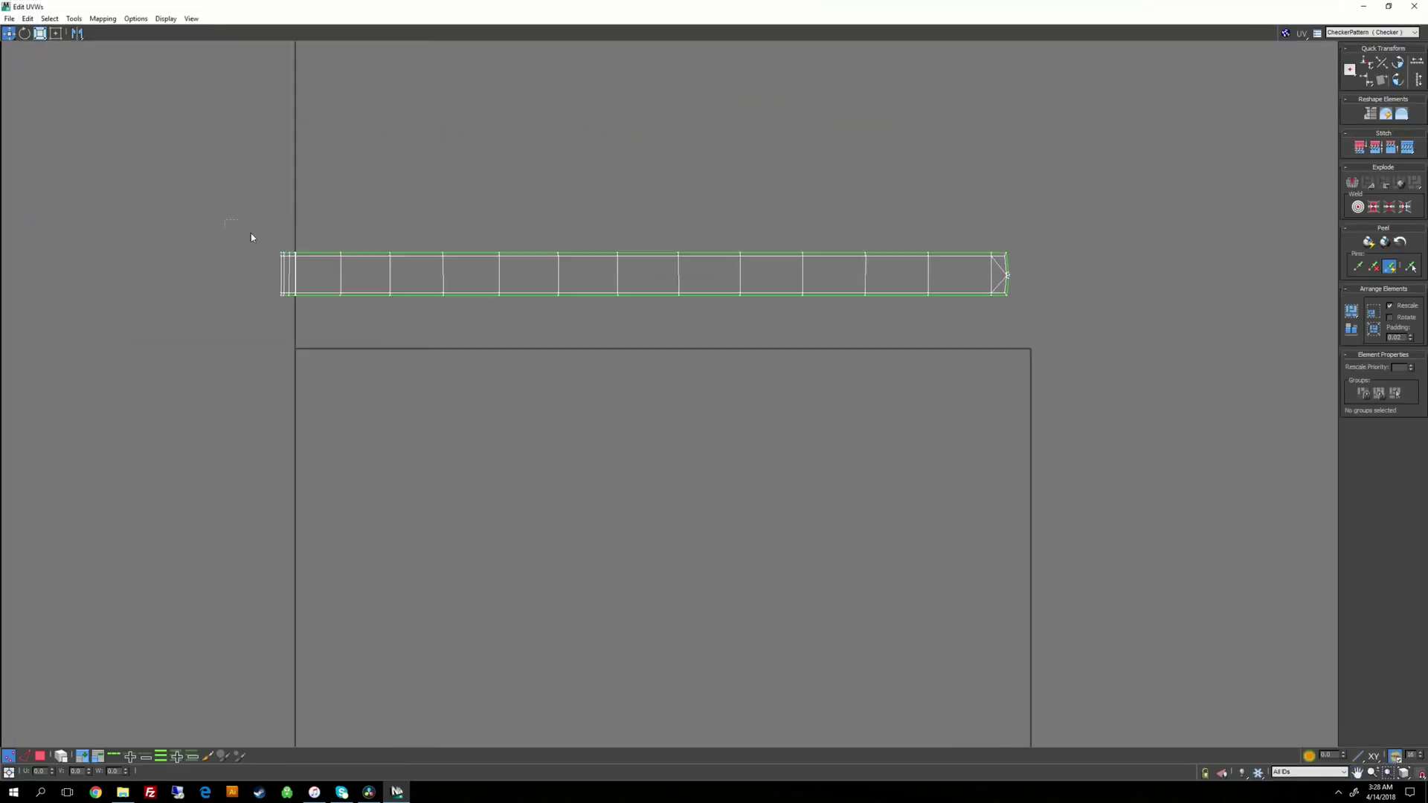
pyautogui.moveTo(224, 219); pyautogui.dragTo(1064, 342)
pyautogui.scroll(1, 809, 330)
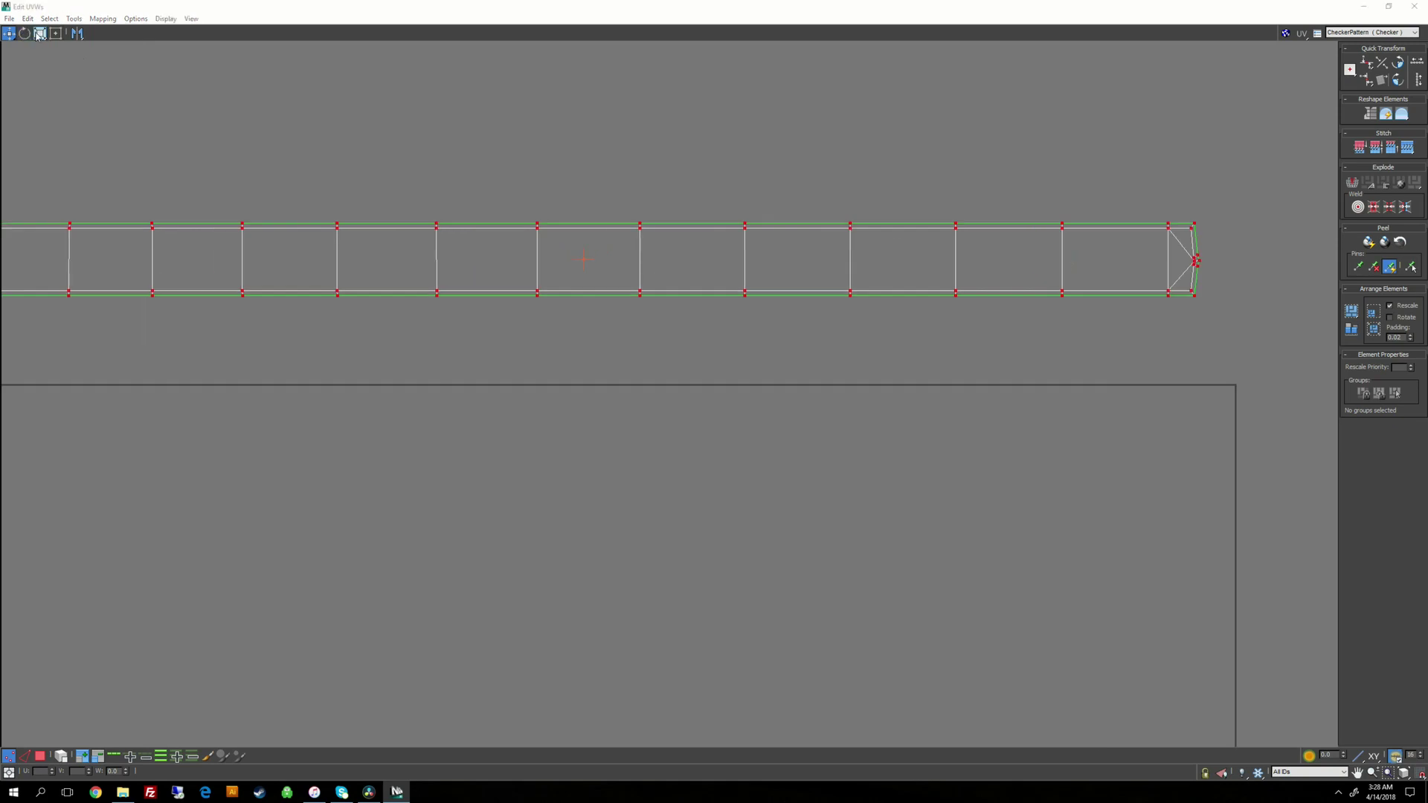
pyautogui.moveTo(39, 33); pyautogui.dragTo(38, 67)
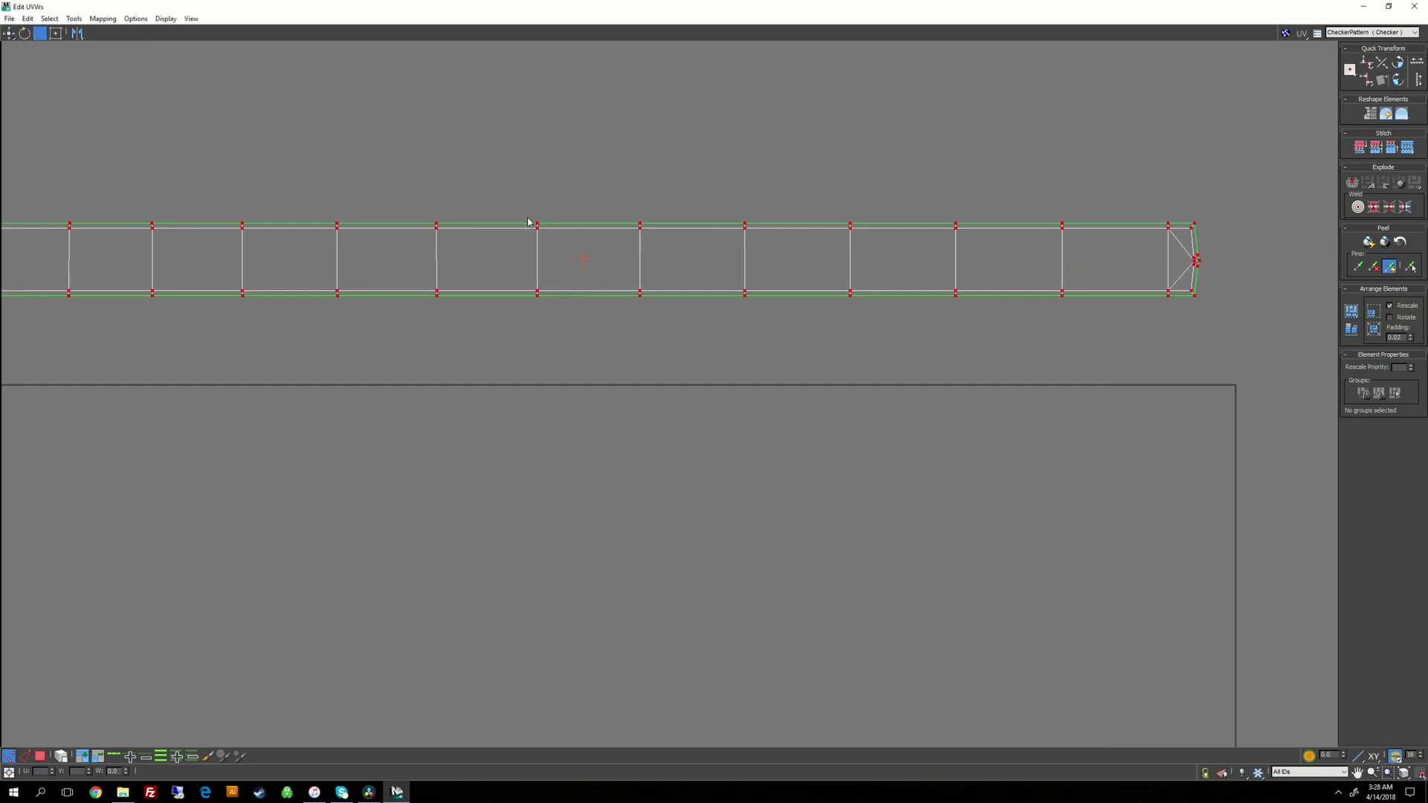
pyautogui.moveTo(533, 225); pyautogui.dragTo(536, 293)
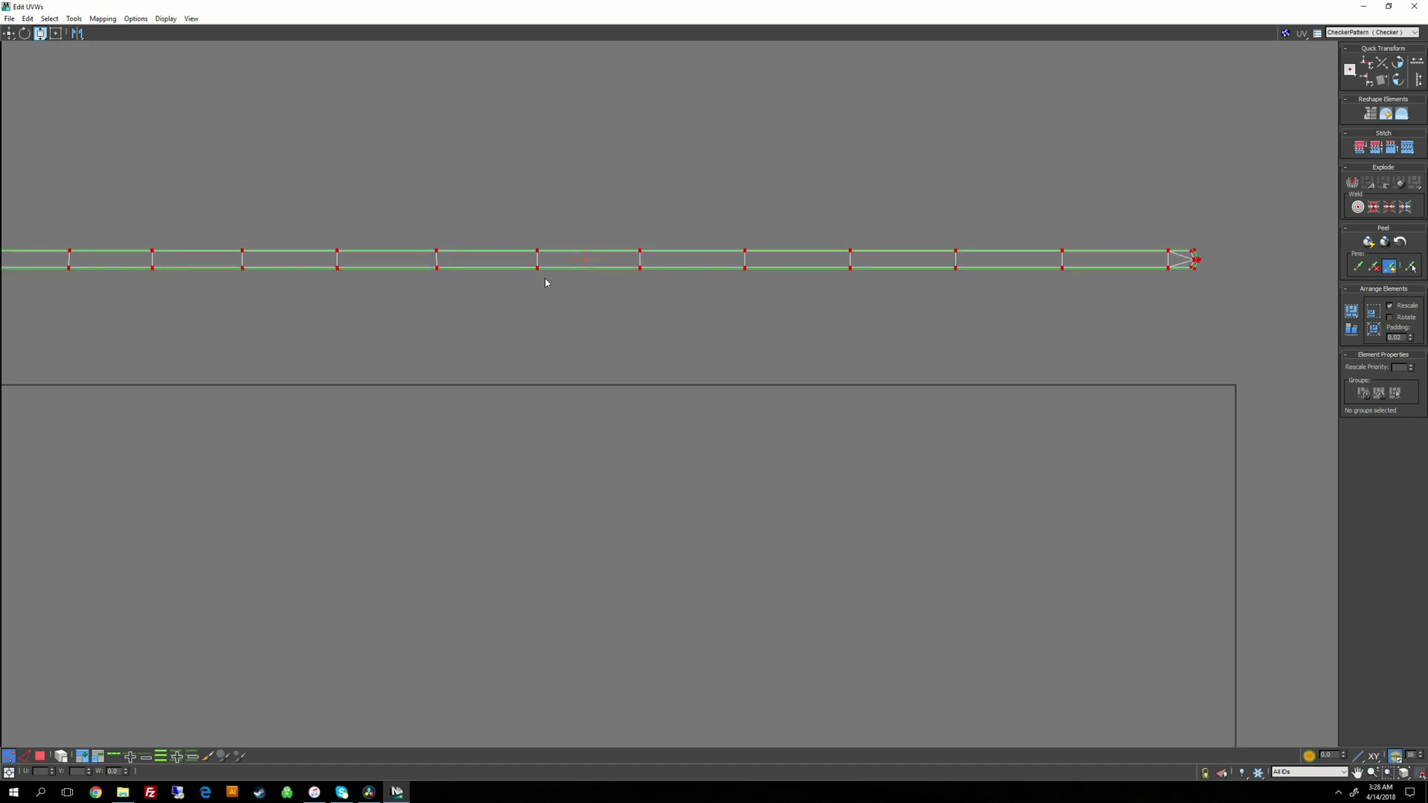
# Step: Spread the clustered inner and outer tip vertices at the strip's pointed end apart vertically to form a rounded end
pyautogui.scroll(3, 906, 307)
pyautogui.moveTo(1335, 226); pyautogui.dragTo(663, 336, button='middle')
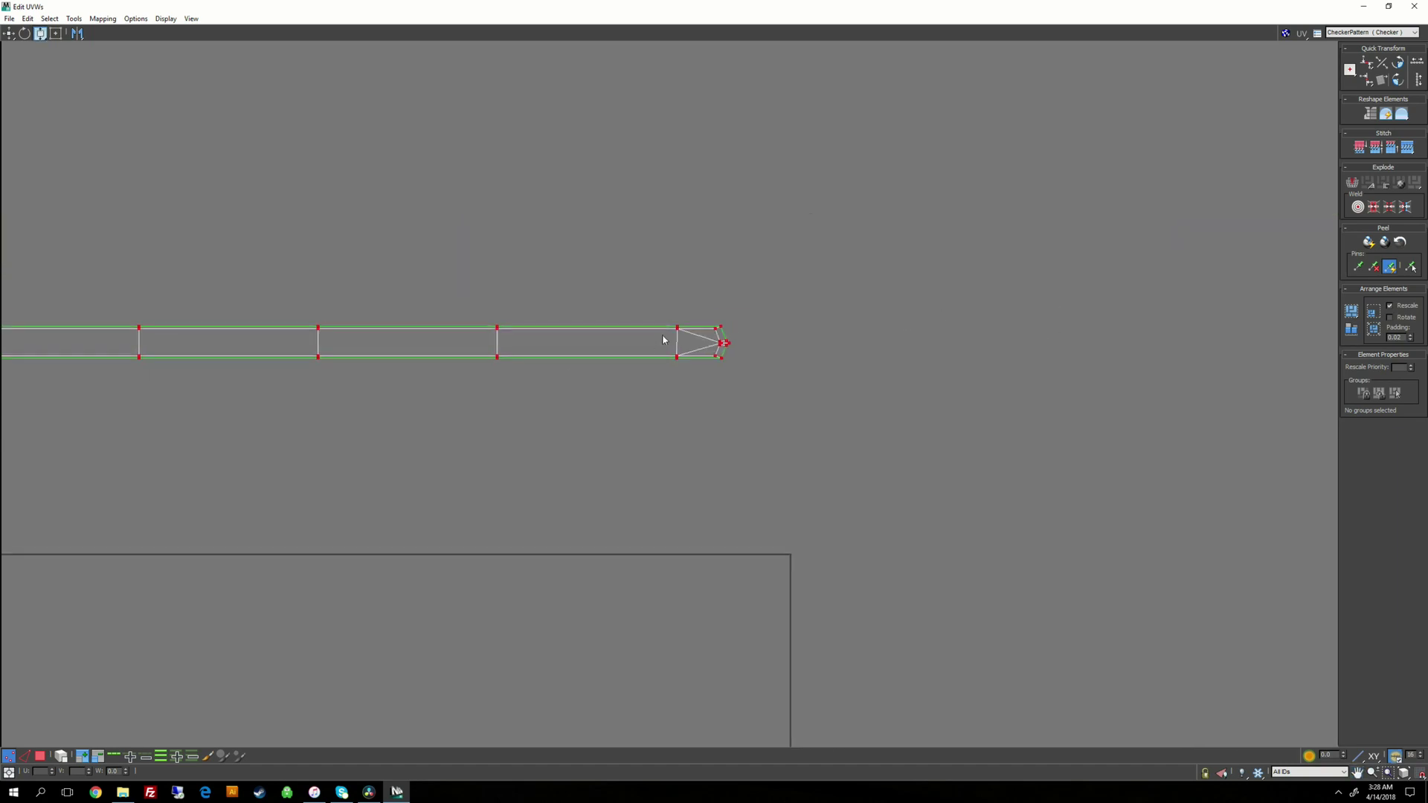
pyautogui.scroll(7, 663, 336)
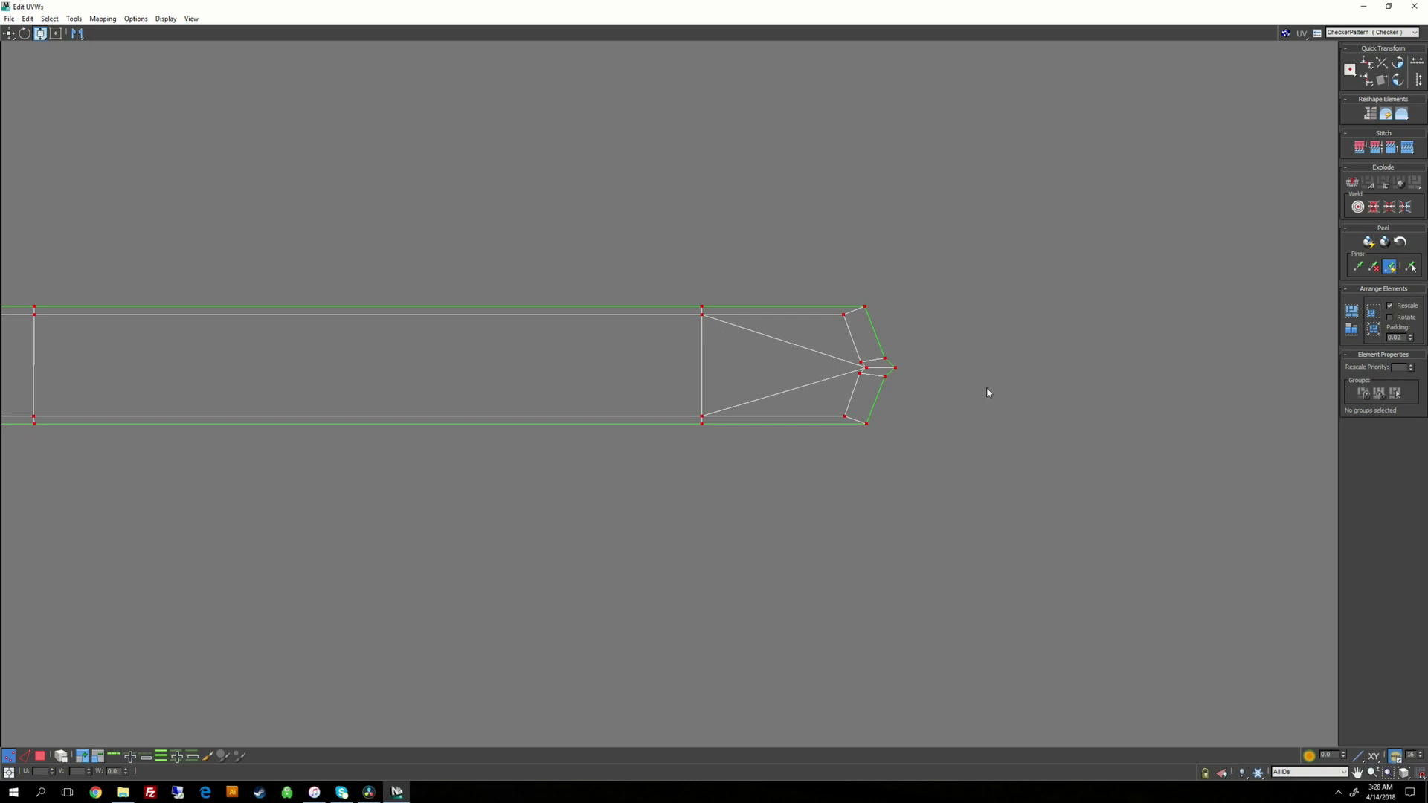
pyautogui.scroll(2, 885, 364)
pyautogui.moveTo(883, 359); pyautogui.dragTo(926, 406)
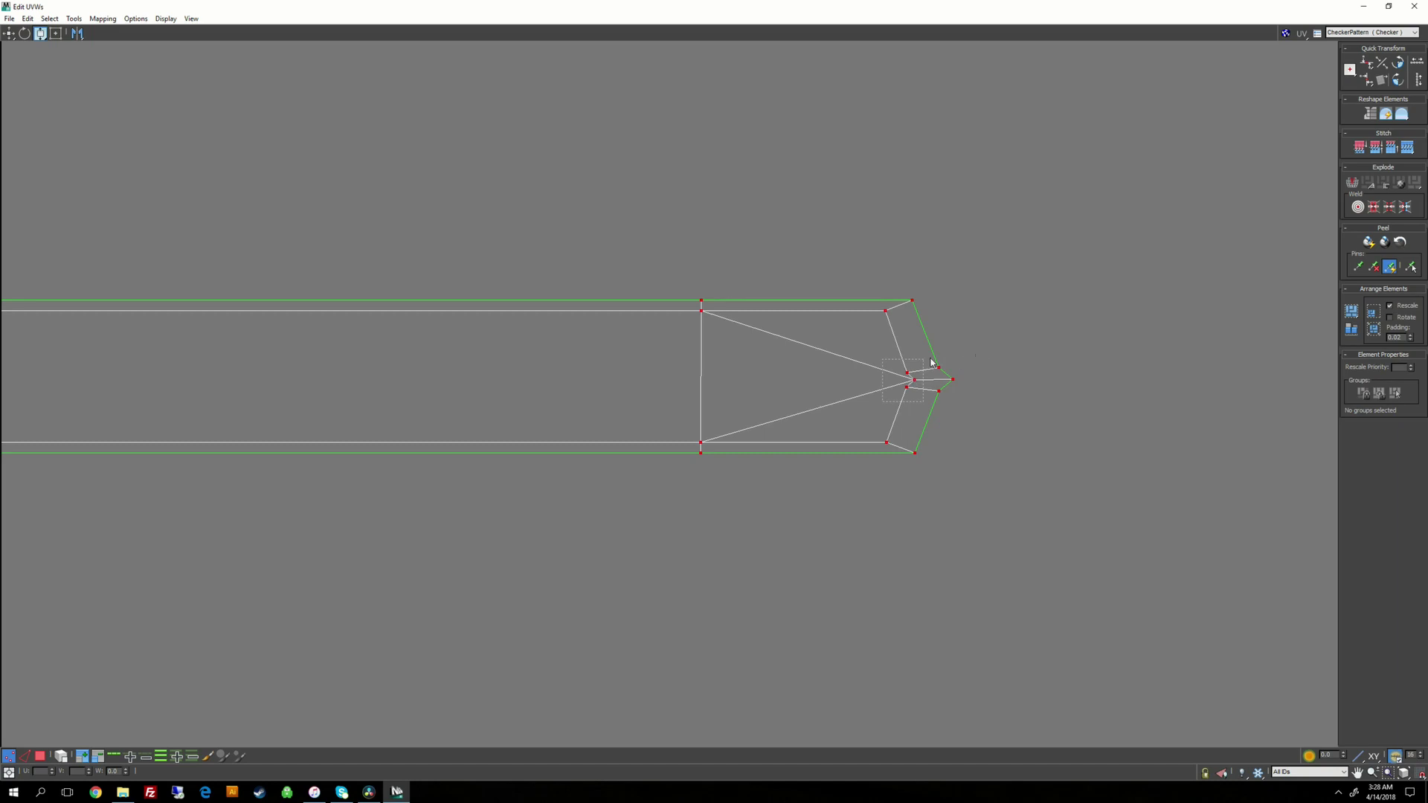
pyautogui.moveTo(908, 373); pyautogui.dragTo(908, 344)
pyautogui.moveTo(984, 438); pyautogui.dragTo(926, 327)
pyautogui.moveTo(948, 380); pyautogui.dragTo(949, 353)
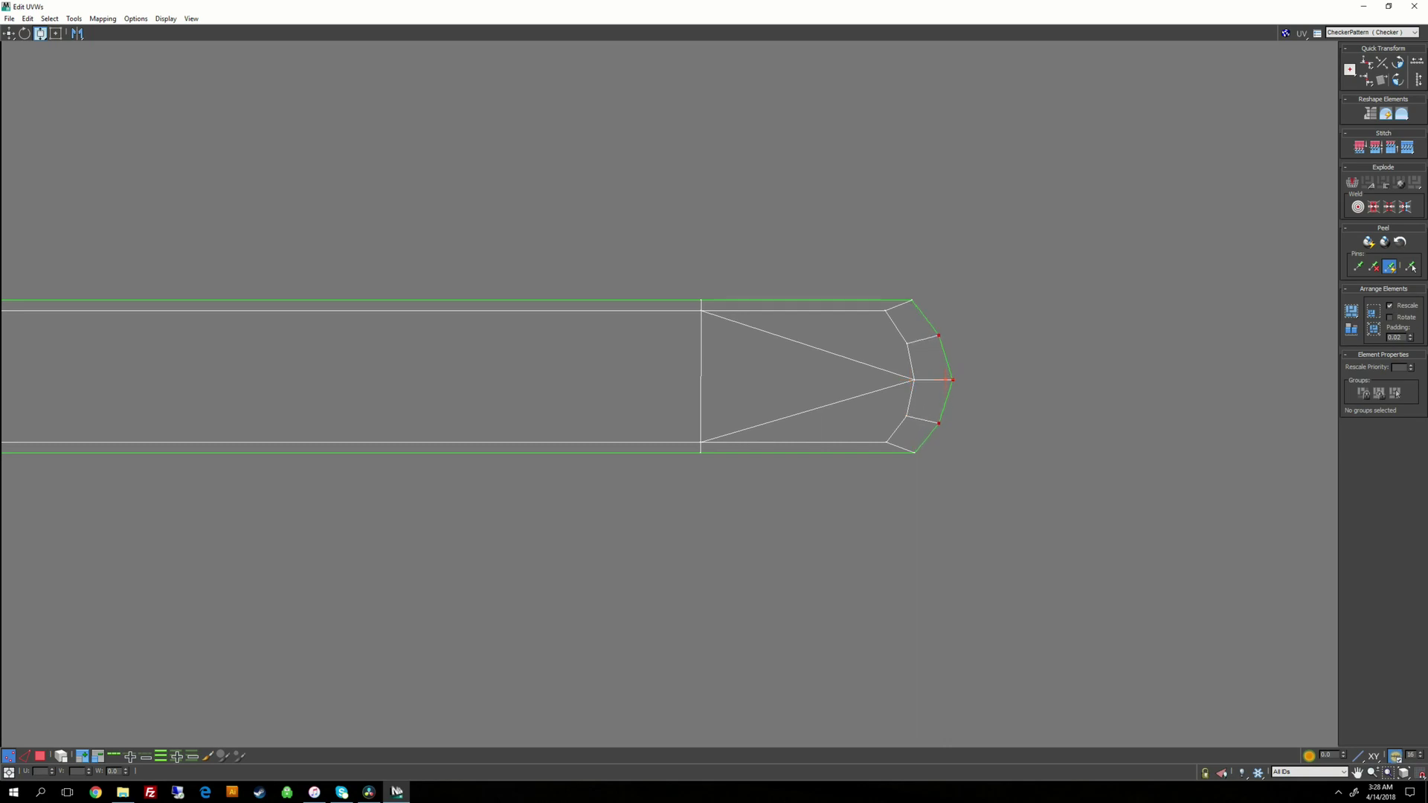
pyautogui.click(1034, 294)
pyautogui.scroll(-3, 981, 335)
# Step: Examine the spacing of the groove's edge loops on the blade model and compare it with the UV strip
pyautogui.click(1389, 7)
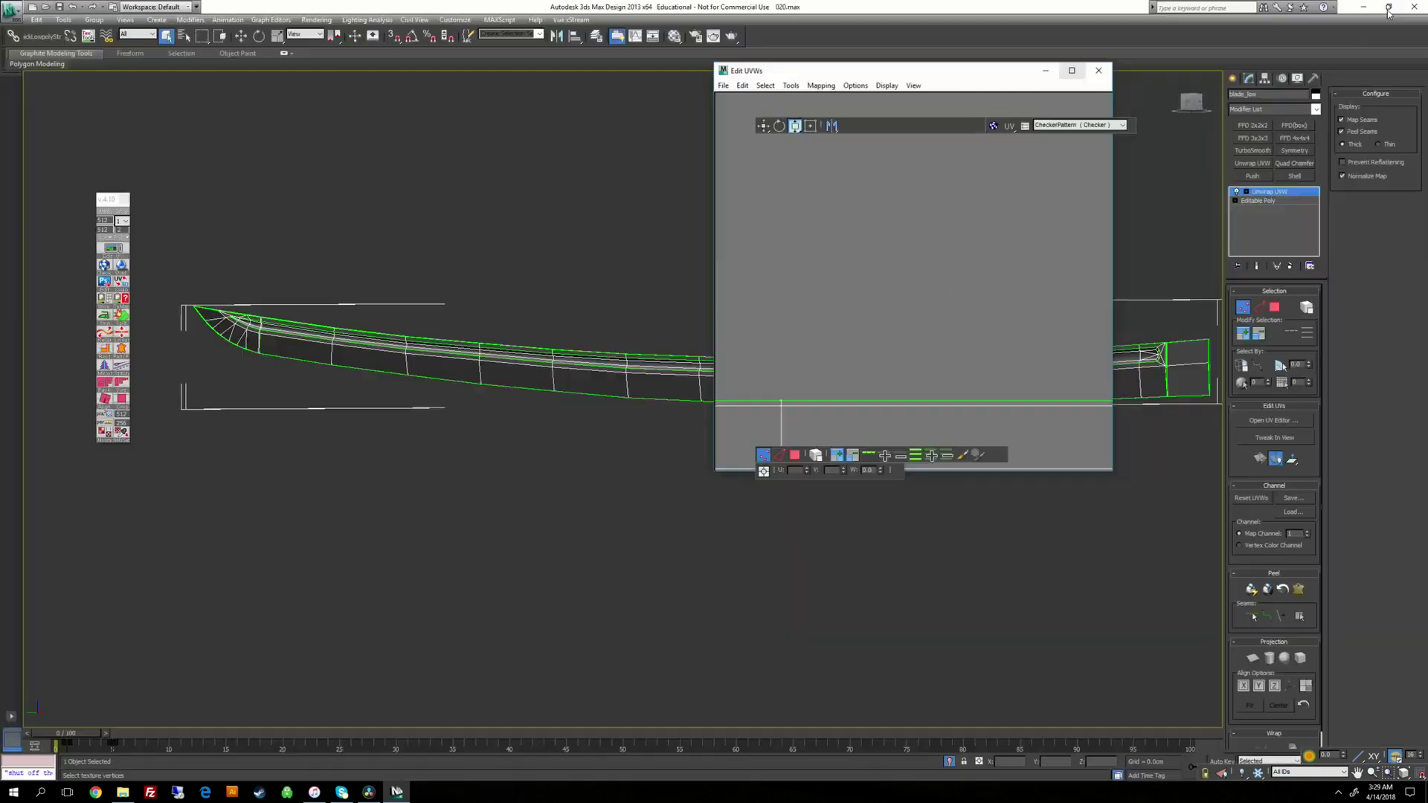
pyautogui.scroll(6, 521, 399)
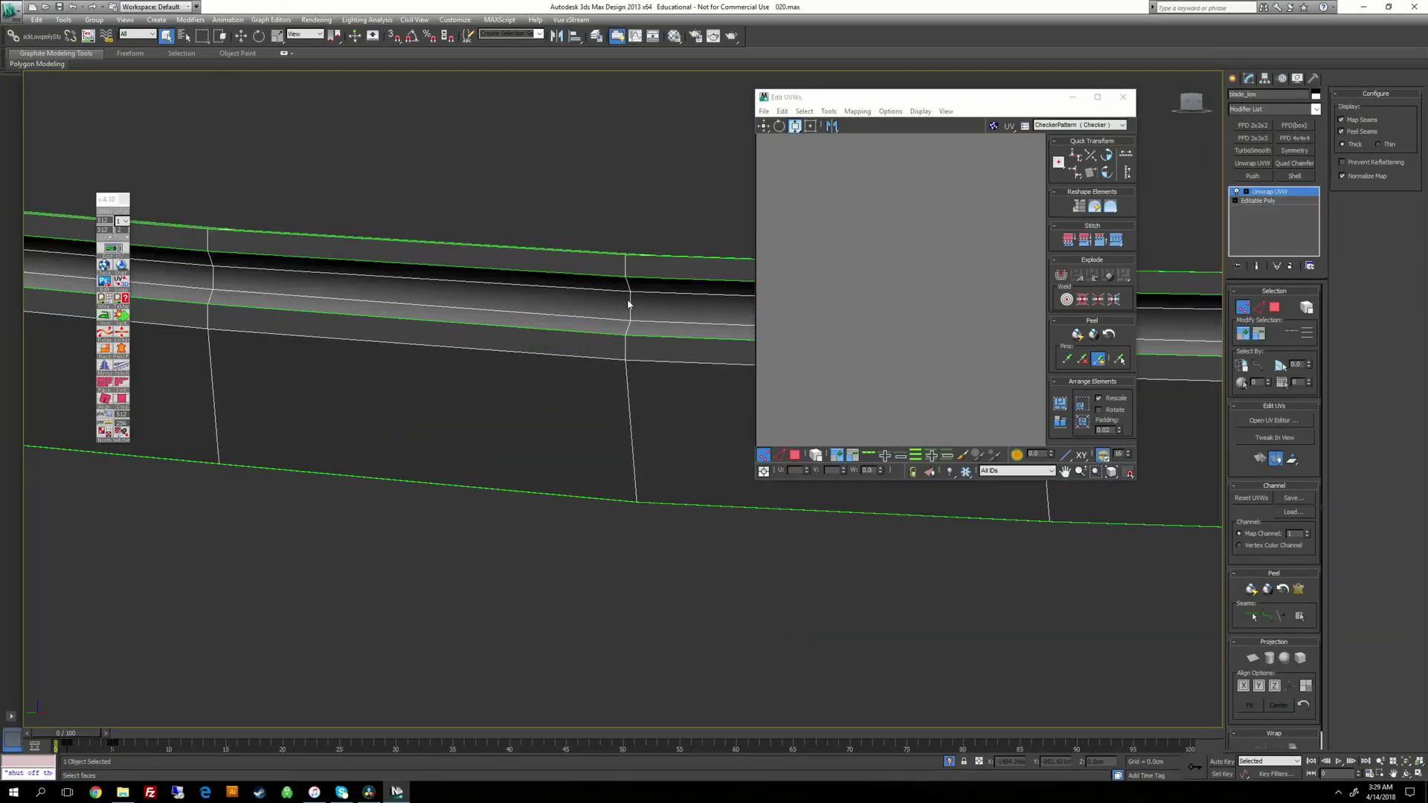
pyautogui.click(1097, 96)
pyautogui.scroll(2, 912, 356)
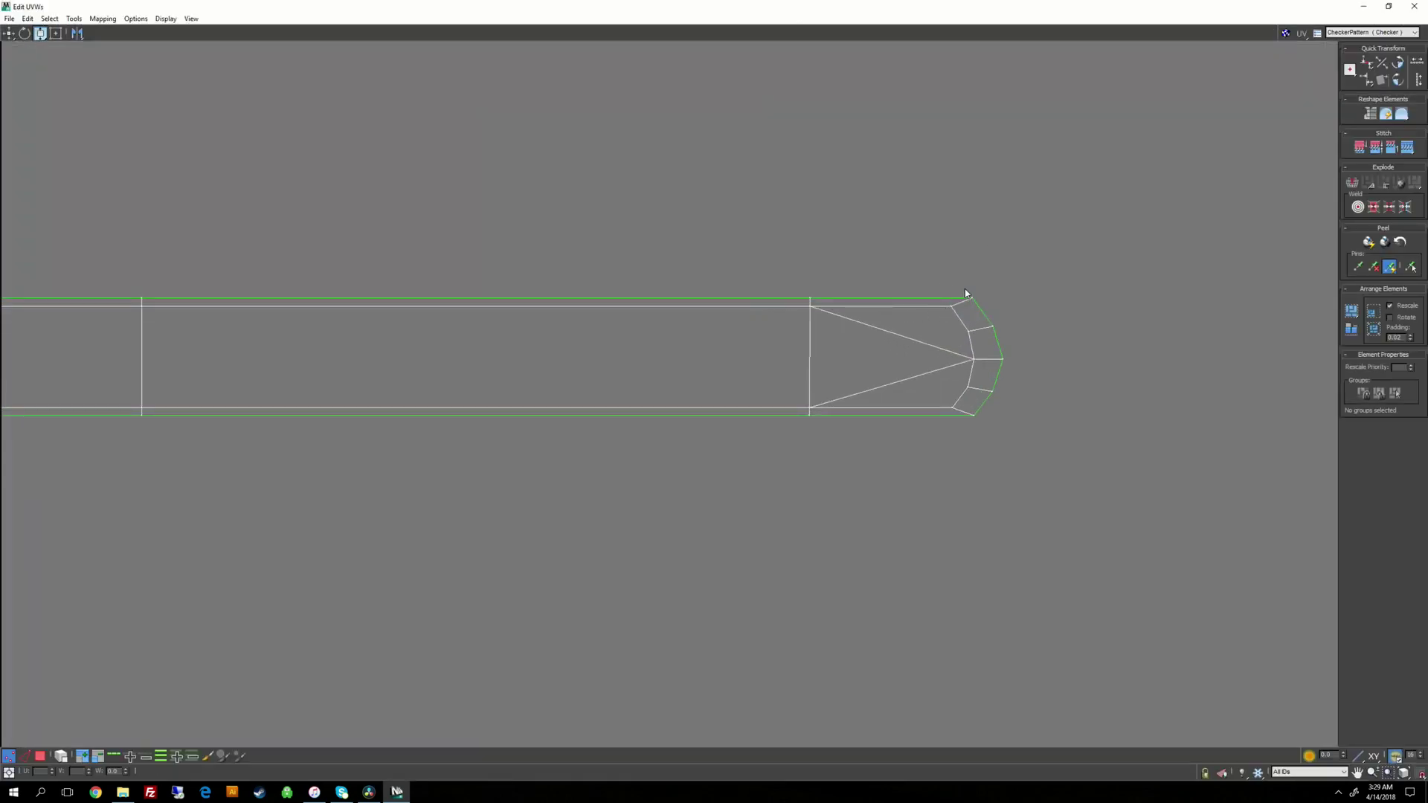
pyautogui.scroll(1, 941, 339)
pyautogui.scroll(-1, 953, 320)
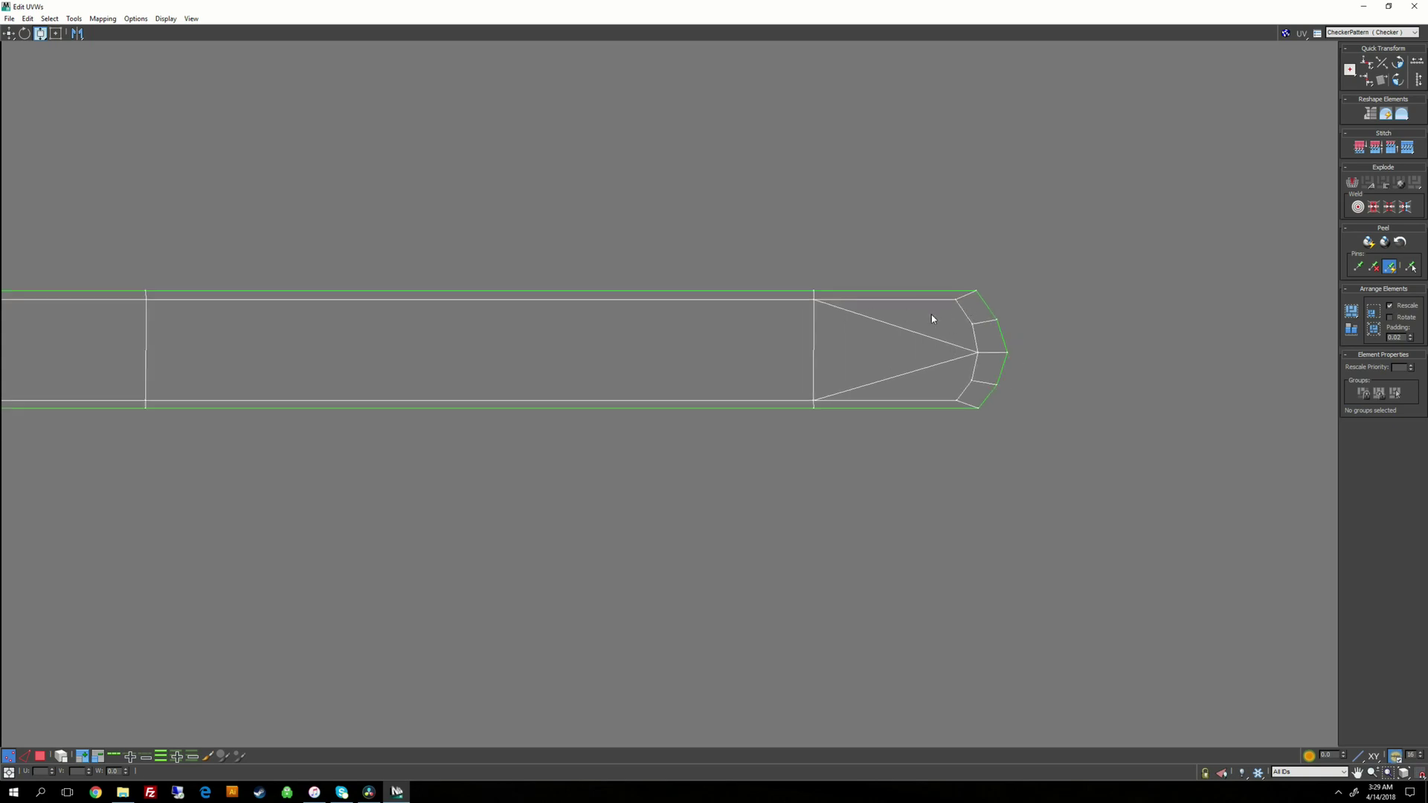
# Step: Select the strip's upper and lower inner edge loops, including their short segments at the rounded end
pyautogui.scroll(-1, 931, 315)
pyautogui.rightClick(928, 308)
pyautogui.click(919, 280)
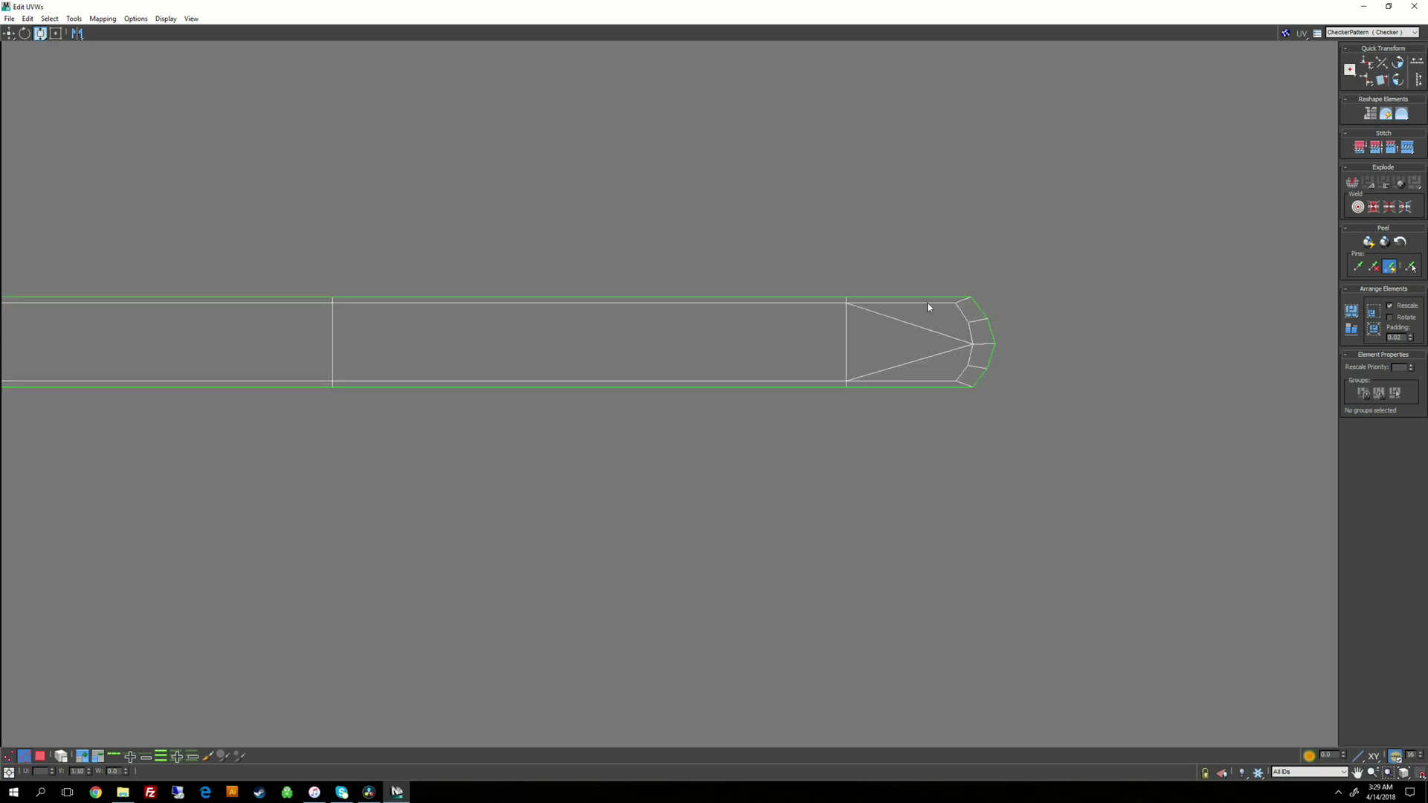
pyautogui.click(927, 304)
pyautogui.keyDown('ctrl'); pyautogui.click(825, 304); pyautogui.keyUp('ctrl')
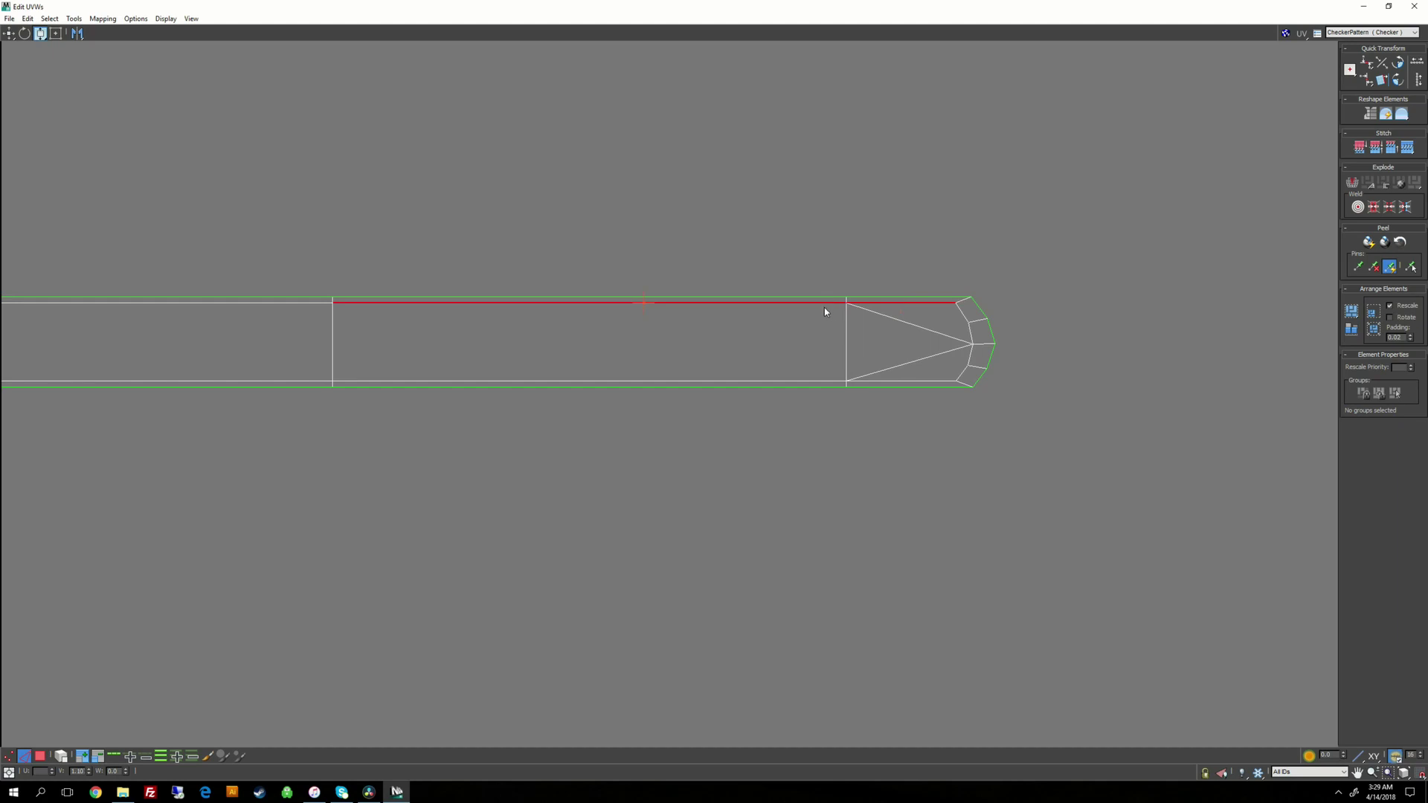
pyautogui.keyDown('ctrl'); pyautogui.click(805, 381); pyautogui.keyUp('ctrl')
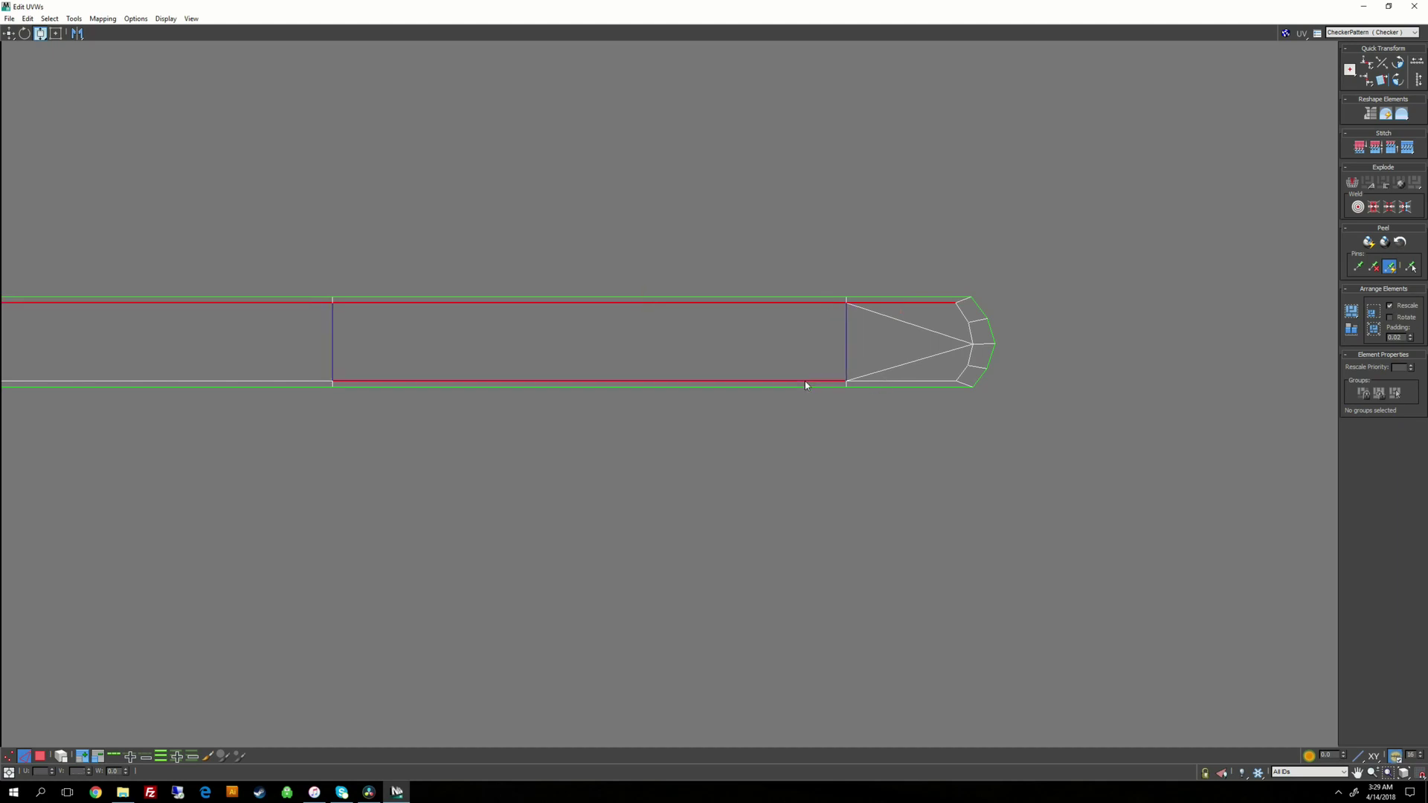
pyautogui.keyDown('ctrl'); pyautogui.click(886, 381); pyautogui.keyUp('ctrl')
# Step: Scale the two selected inner edge loops vertically toward each other to about a third of the strip's height
pyautogui.scroll(-4, 887, 382)
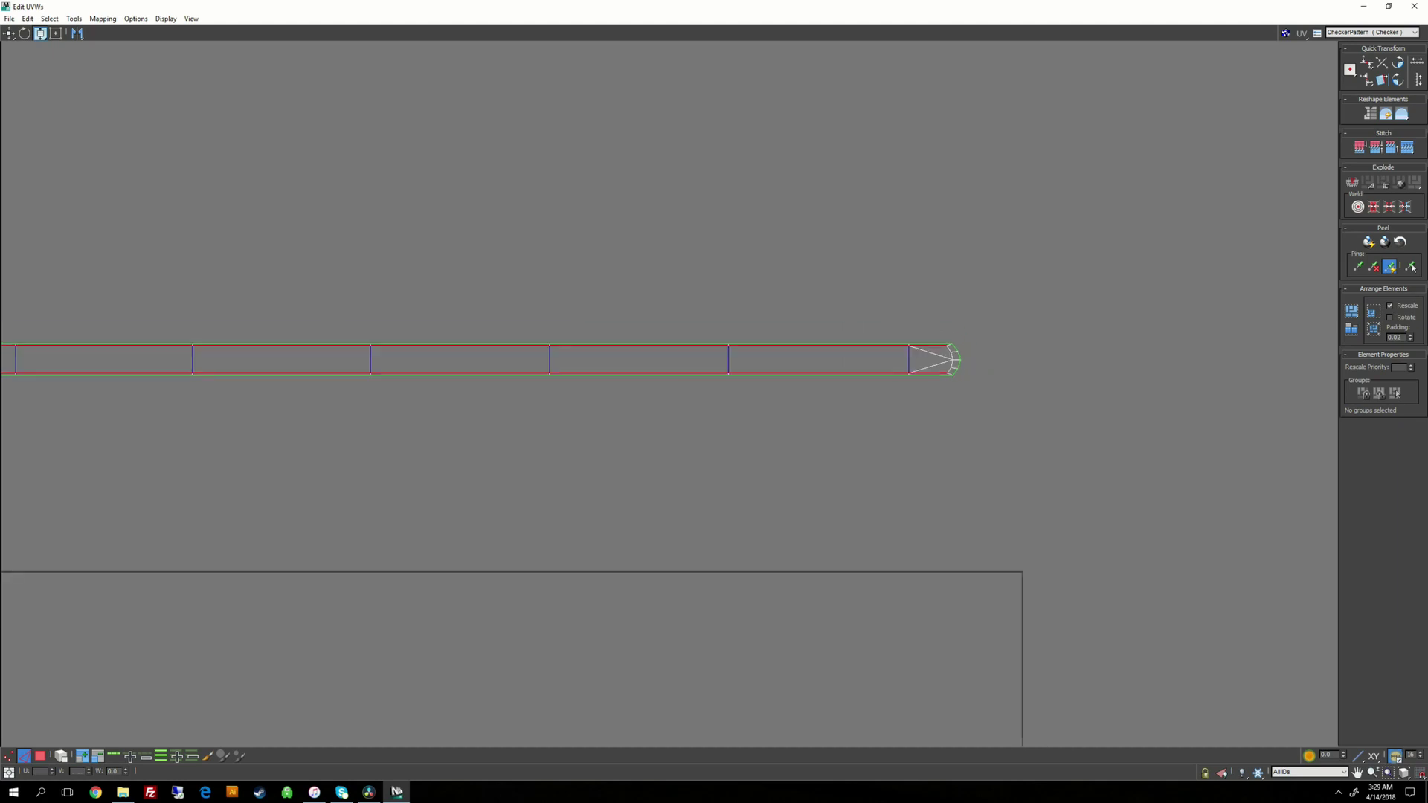
pyautogui.moveTo(108, 371); pyautogui.dragTo(1393, 352, button='middle')
pyautogui.moveTo(138, 326); pyautogui.dragTo(462, 344, button='middle')
pyautogui.scroll(7, 462, 345)
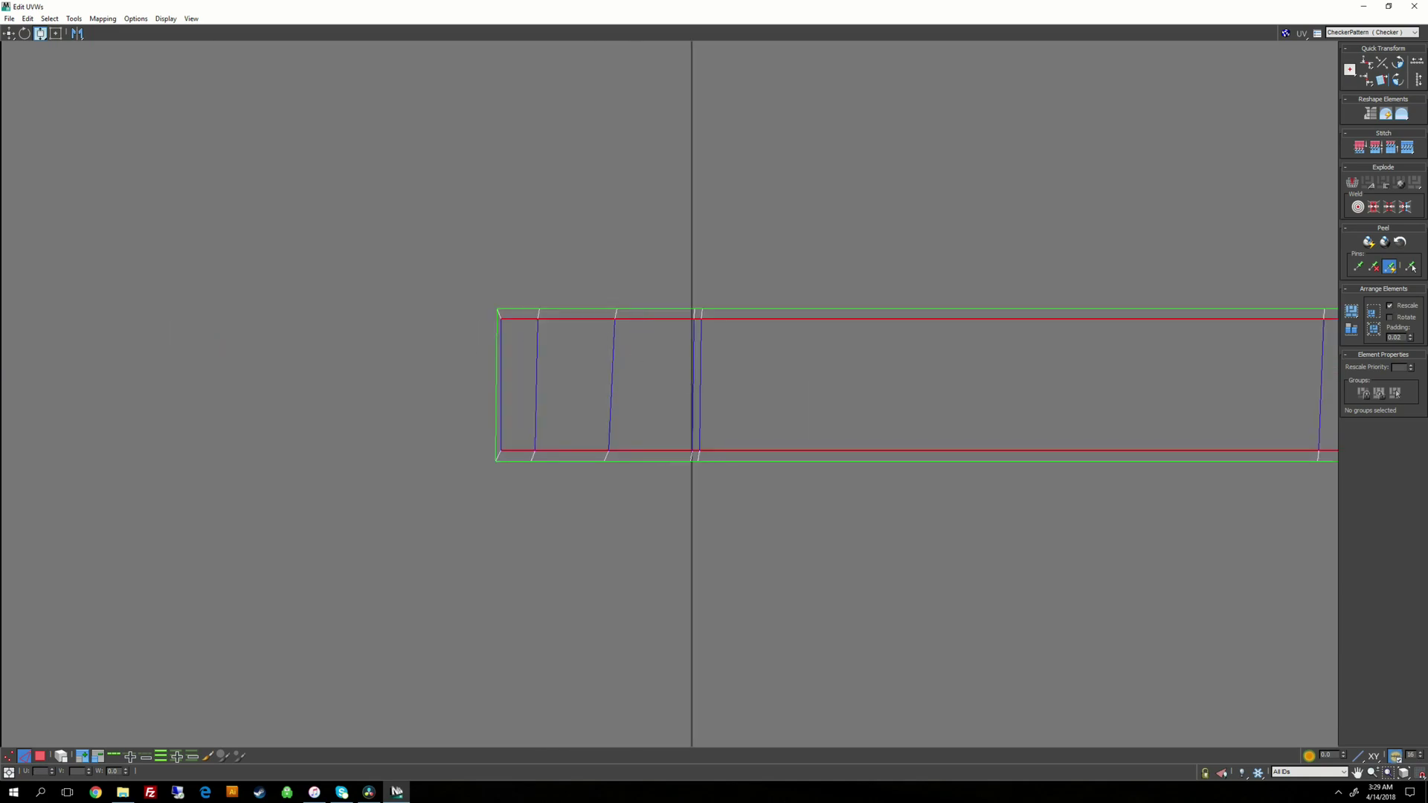
pyautogui.moveTo(634, 308); pyautogui.dragTo(634, 500)
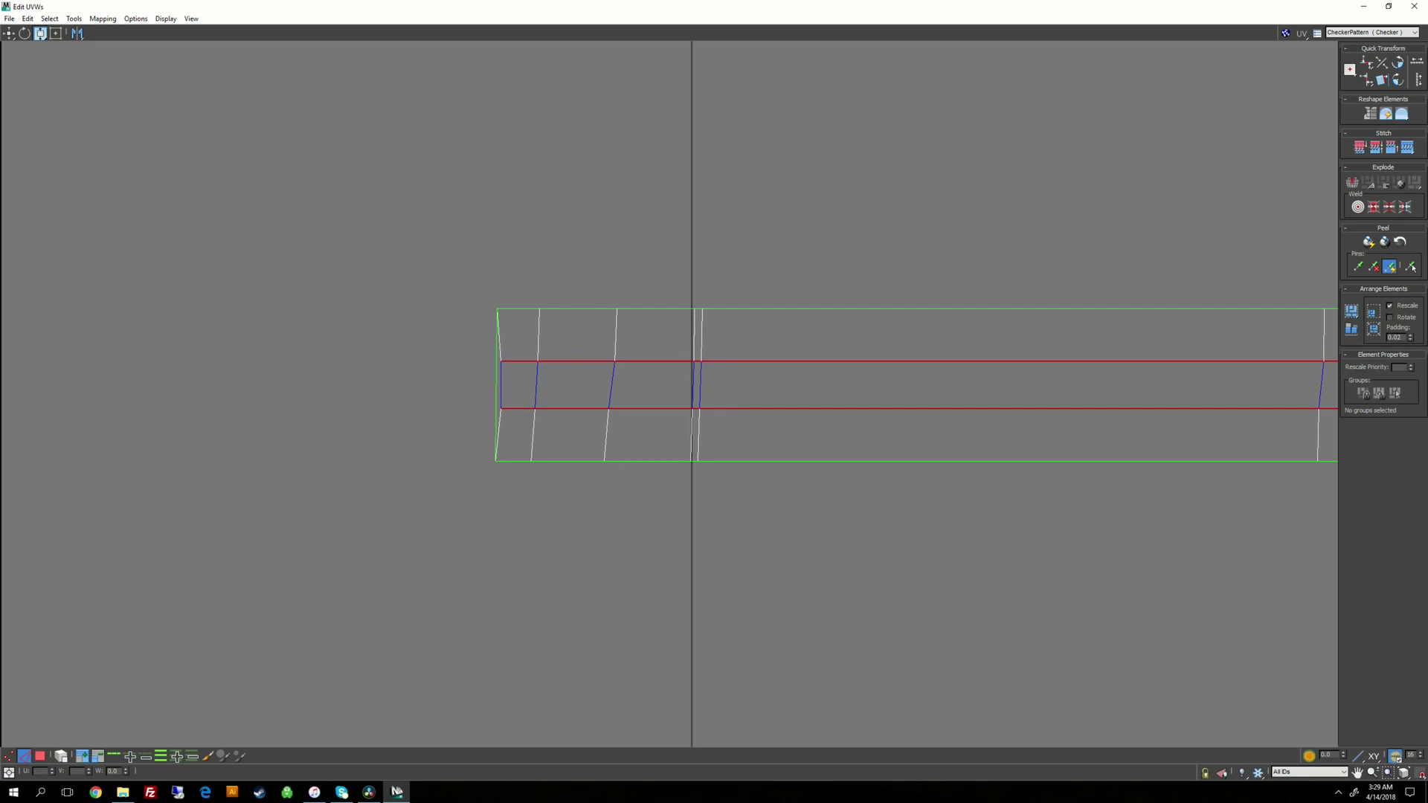
# Step: Scale the two inner edge loops slightly back apart vertically, to just under half of the strip's height
pyautogui.scroll(-6, 983, 381)
pyautogui.moveTo(1111, 390)
pyautogui.mouseDown(button='middle')
pyautogui.moveTo(593, 393)
pyautogui.moveTo(608, 378)
pyautogui.mouseUp(button='middle')
pyautogui.moveTo(1294, 364); pyautogui.dragTo(758, 370, button='middle')
pyautogui.scroll(3, 824, 370)
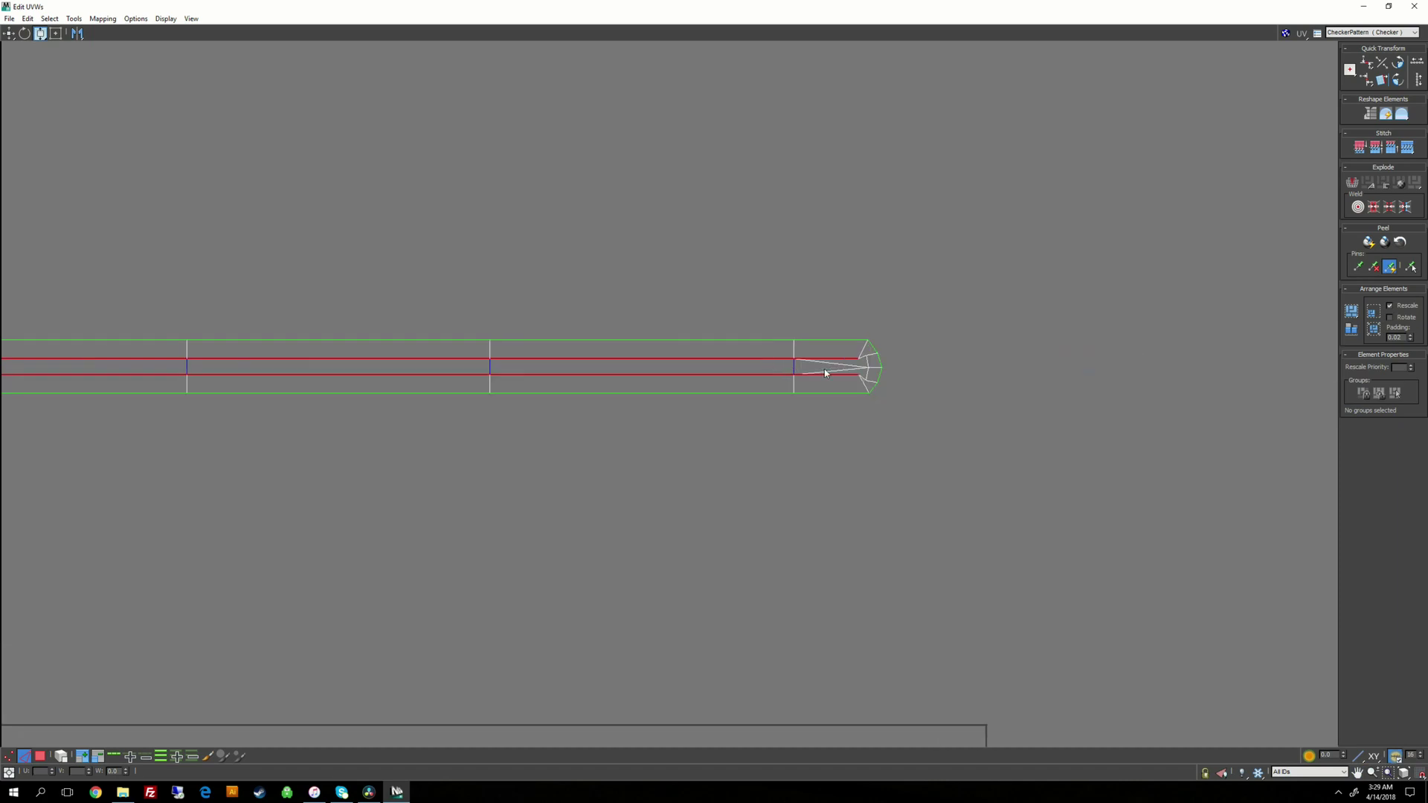
pyautogui.scroll(3, 824, 372)
pyautogui.moveTo(864, 332); pyautogui.dragTo(864, 295)
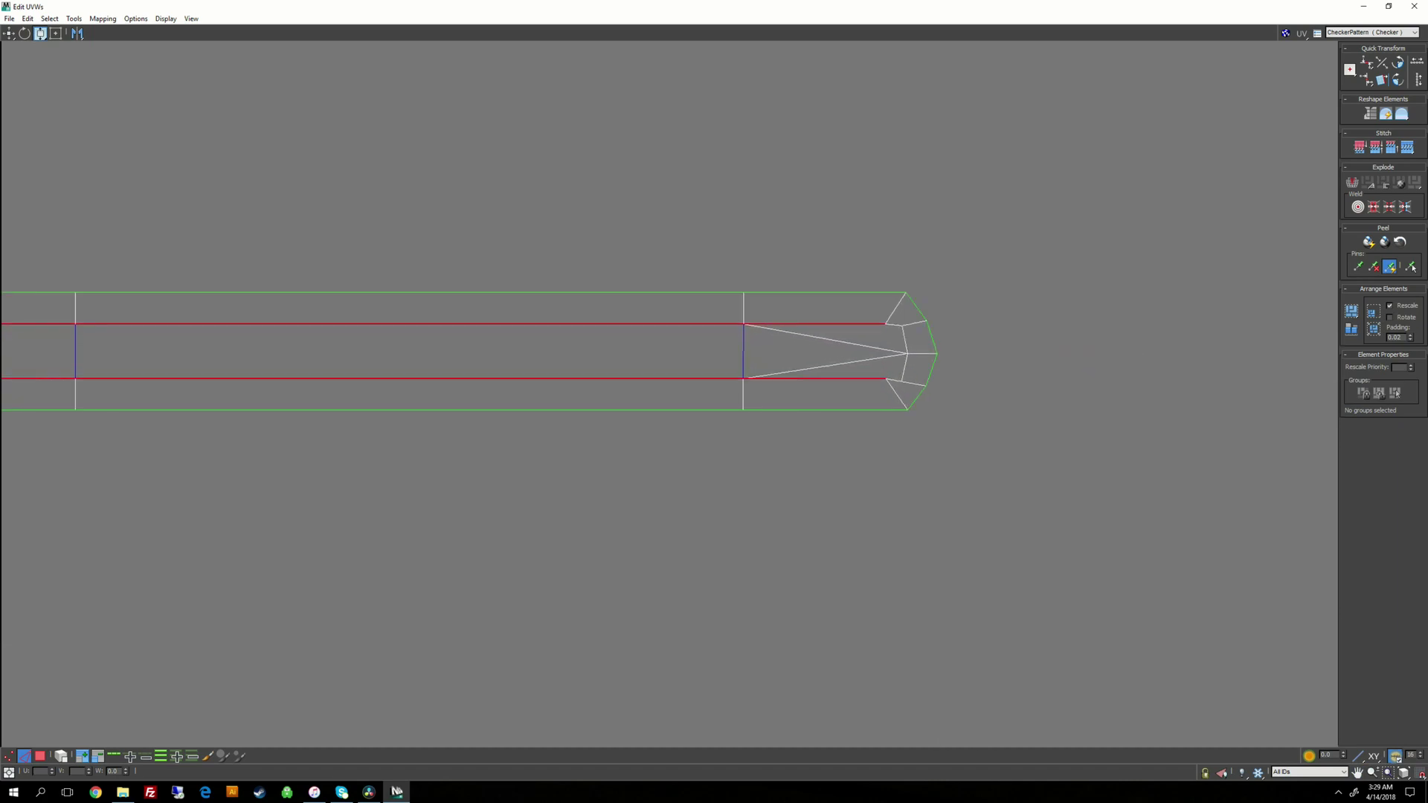
# Step: Select the inner vertices of the strip's rounded end and relax them using Relax By Face Angles
pyautogui.click(930, 326)
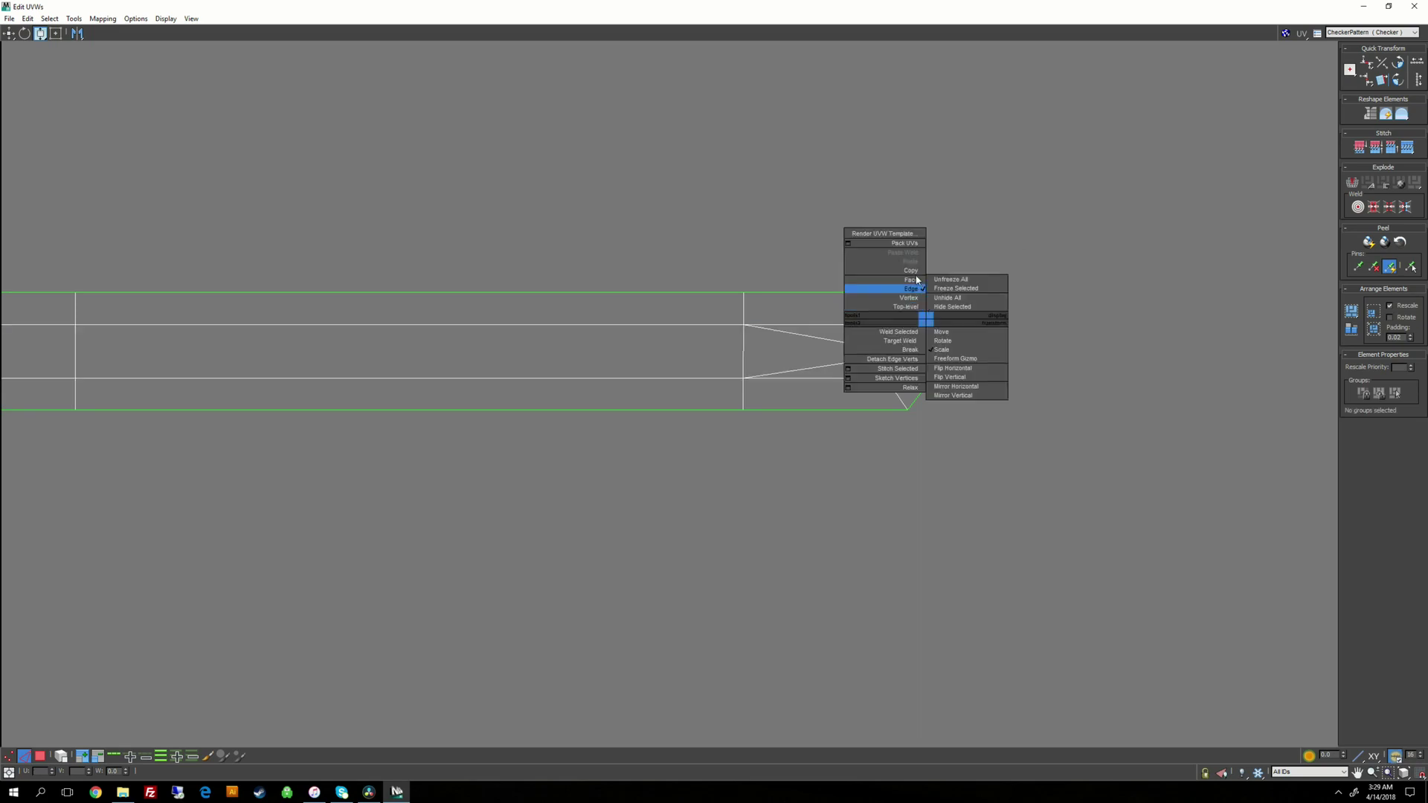
pyautogui.rightClick(926, 319)
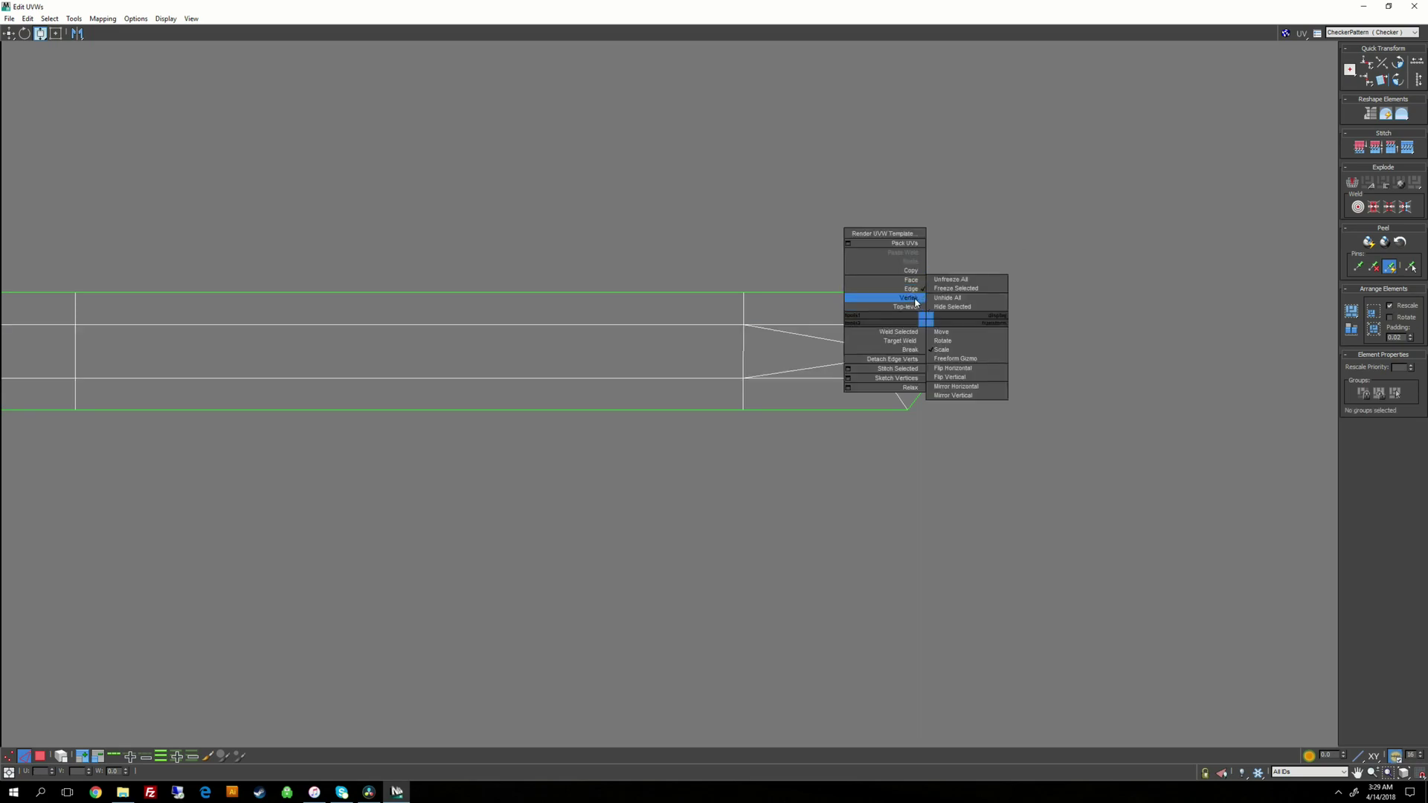
pyautogui.click(911, 298)
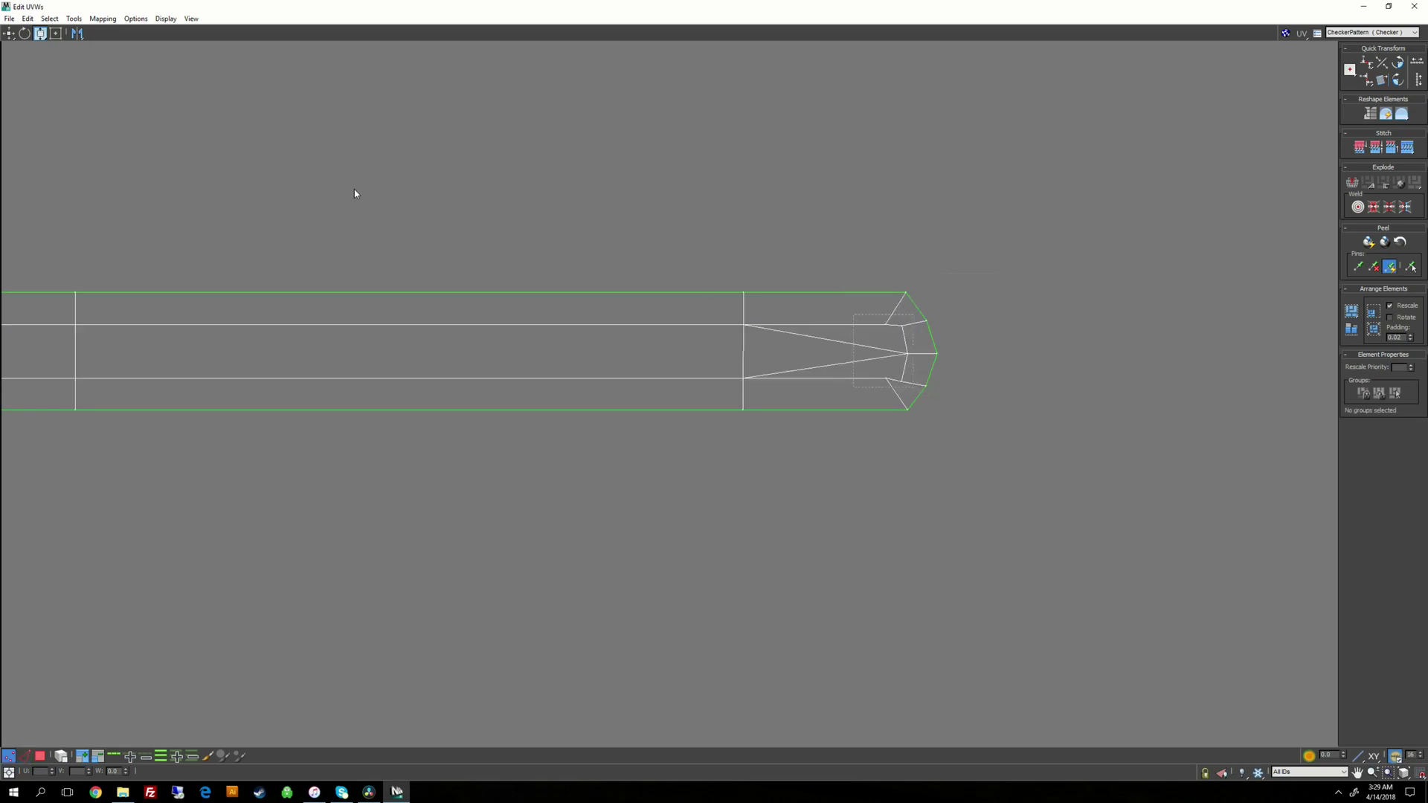
pyautogui.click(74, 19)
pyautogui.click(97, 206)
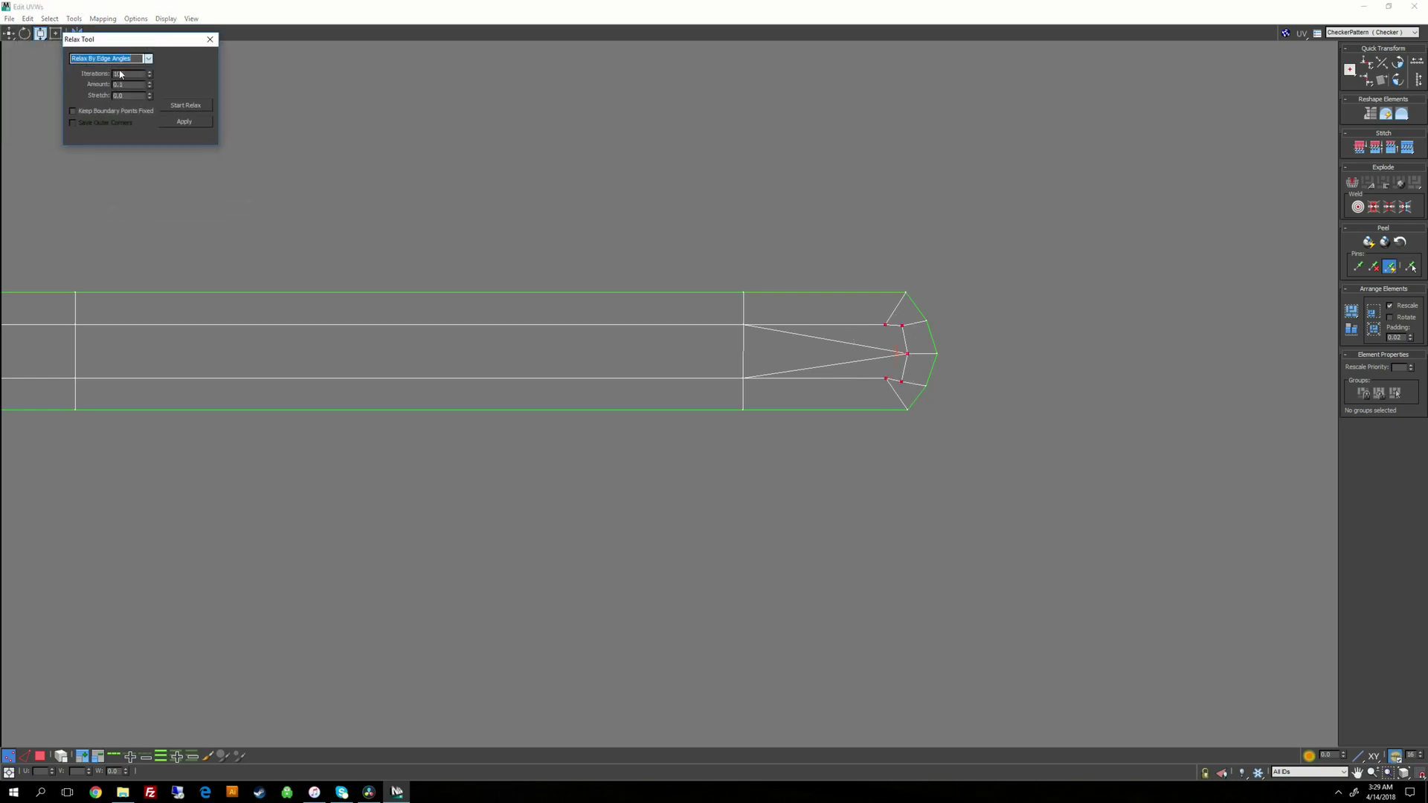
pyautogui.click(120, 71)
pyautogui.click(193, 102)
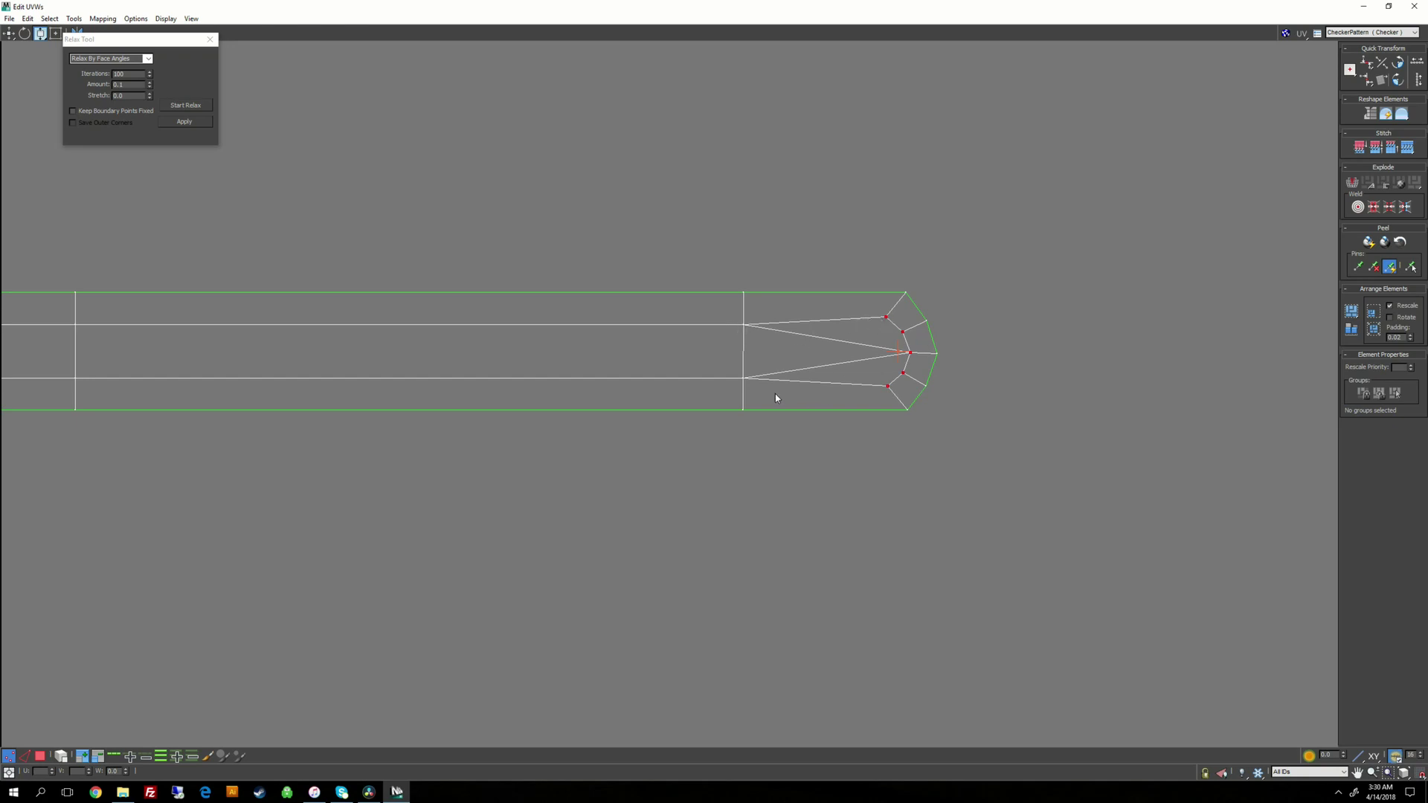
# Step: Return to edge selection and reselect the strip's two inner edge loops up to the rounded end
pyautogui.rightClick(803, 383)
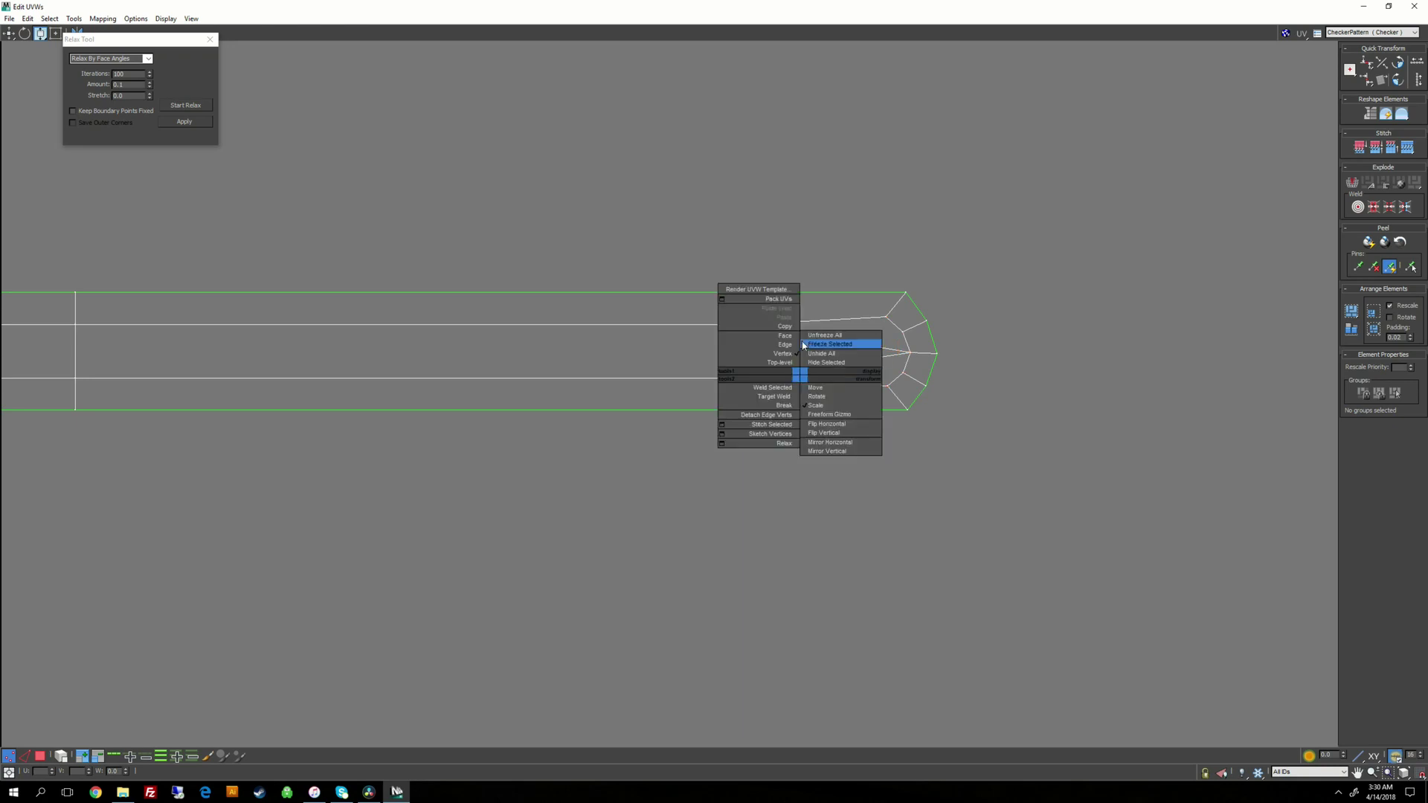
pyautogui.click(758, 346)
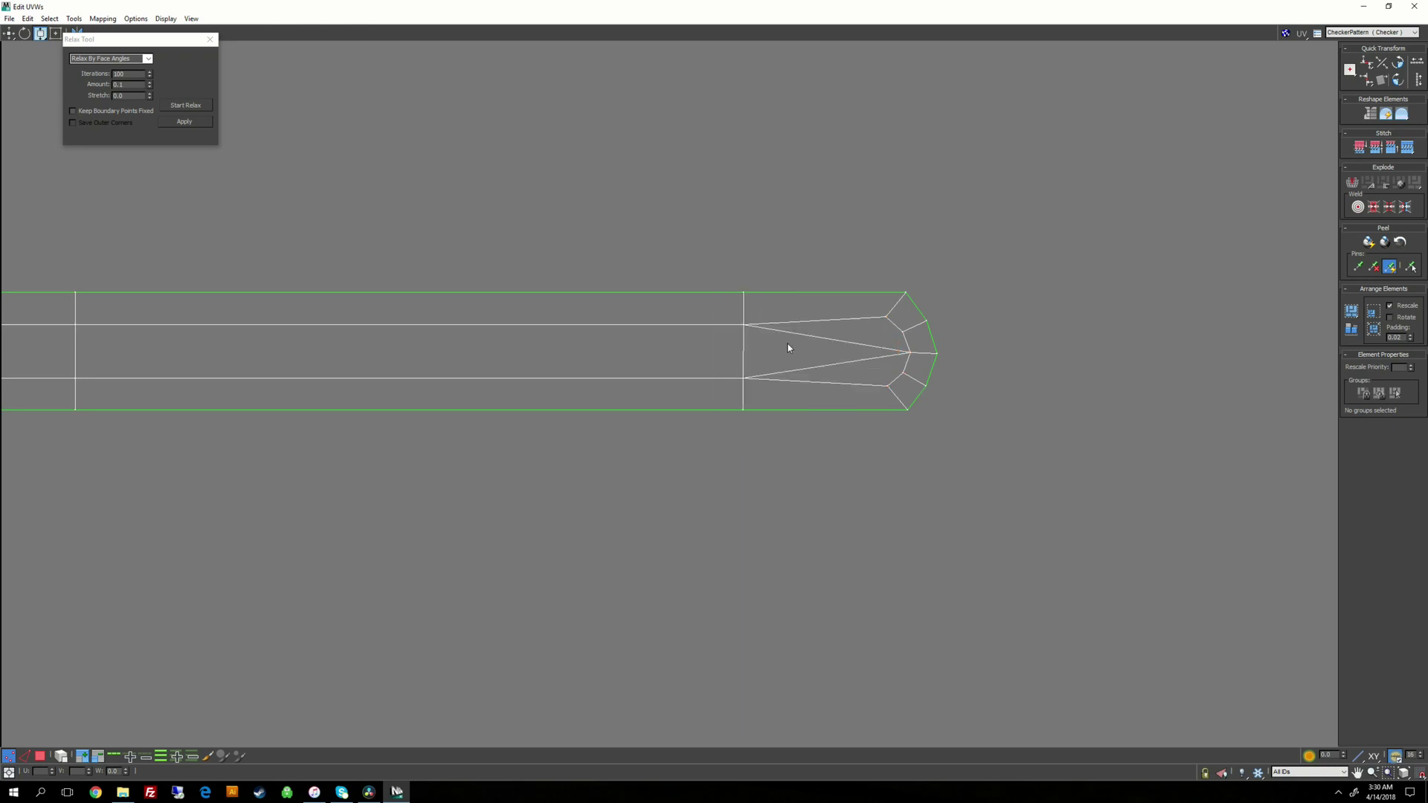
pyautogui.click(703, 379)
pyautogui.keyDown('ctrl'); pyautogui.click(708, 327); pyautogui.keyUp('ctrl')
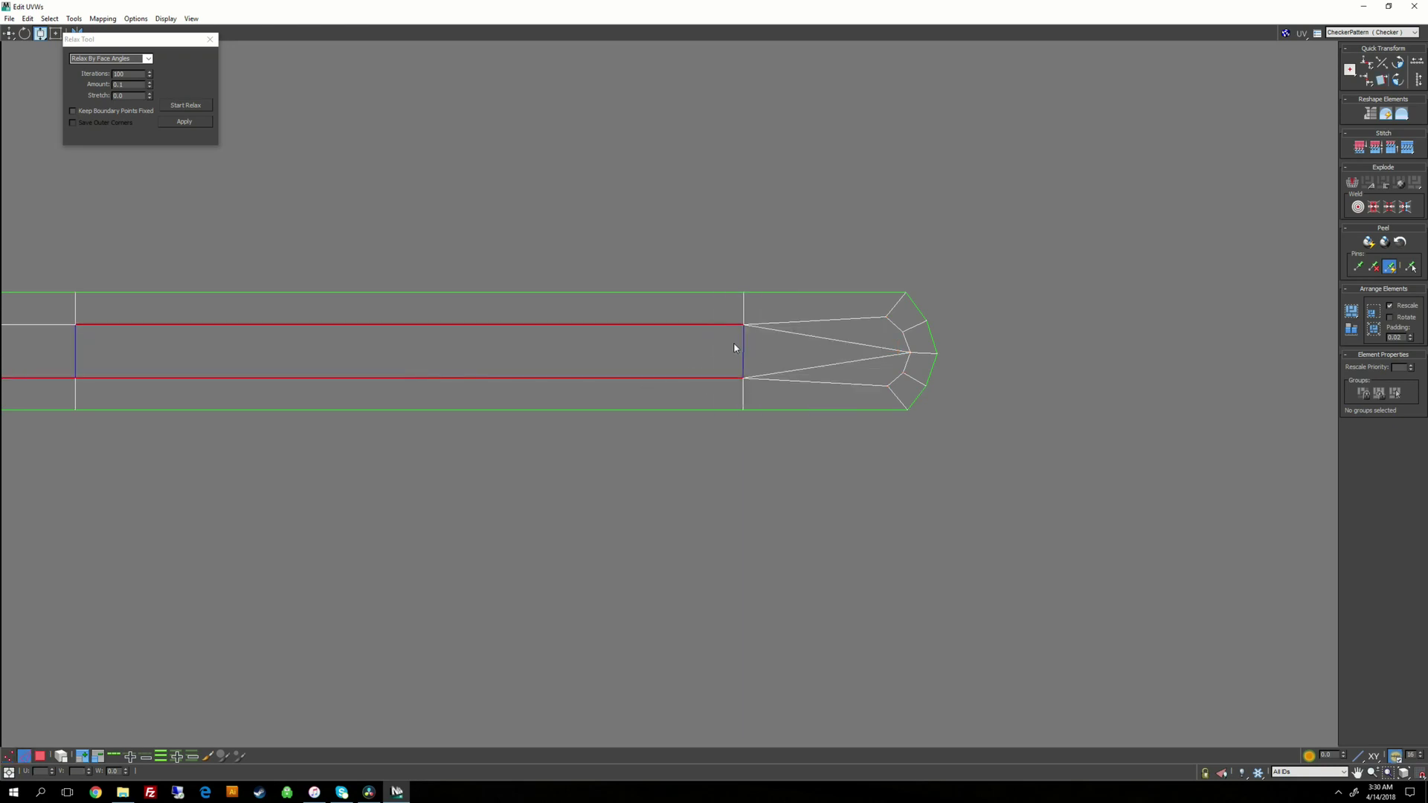
# Step: Examine the adjusted strip along its length and its placement relative to the UV square
pyautogui.scroll(-4, 787, 353)
pyautogui.moveTo(689, 372); pyautogui.dragTo(534, 330, button='middle')
pyautogui.scroll(-1, 532, 329)
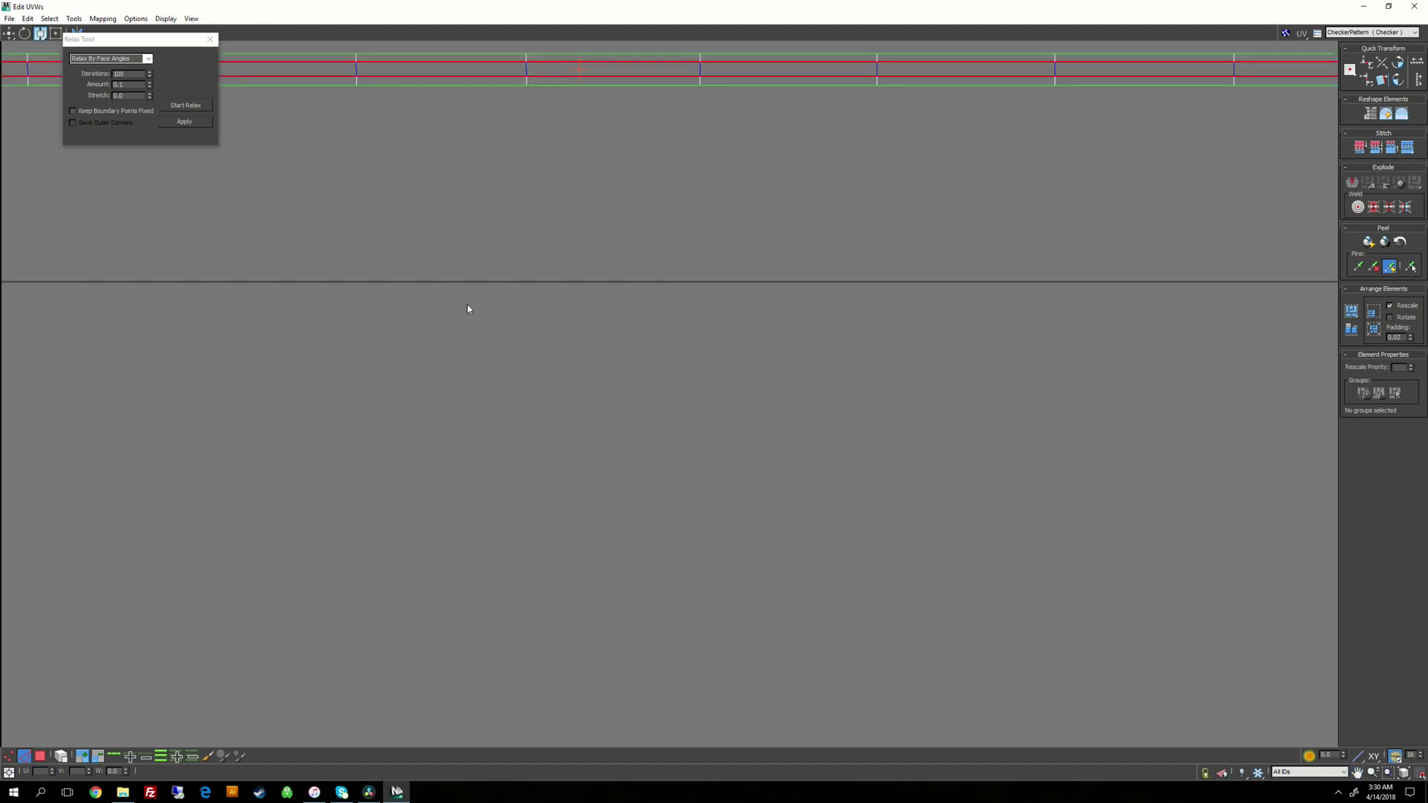
pyautogui.scroll(-2, 467, 306)
pyautogui.moveTo(319, 277); pyautogui.dragTo(851, 331, button='middle')
pyautogui.scroll(4, 928, 314)
pyautogui.moveTo(1113, 268); pyautogui.dragTo(648, 298, button='middle')
pyautogui.scroll(-3, 662, 298)
pyautogui.moveTo(744, 281); pyautogui.dragTo(995, 323, button='middle')
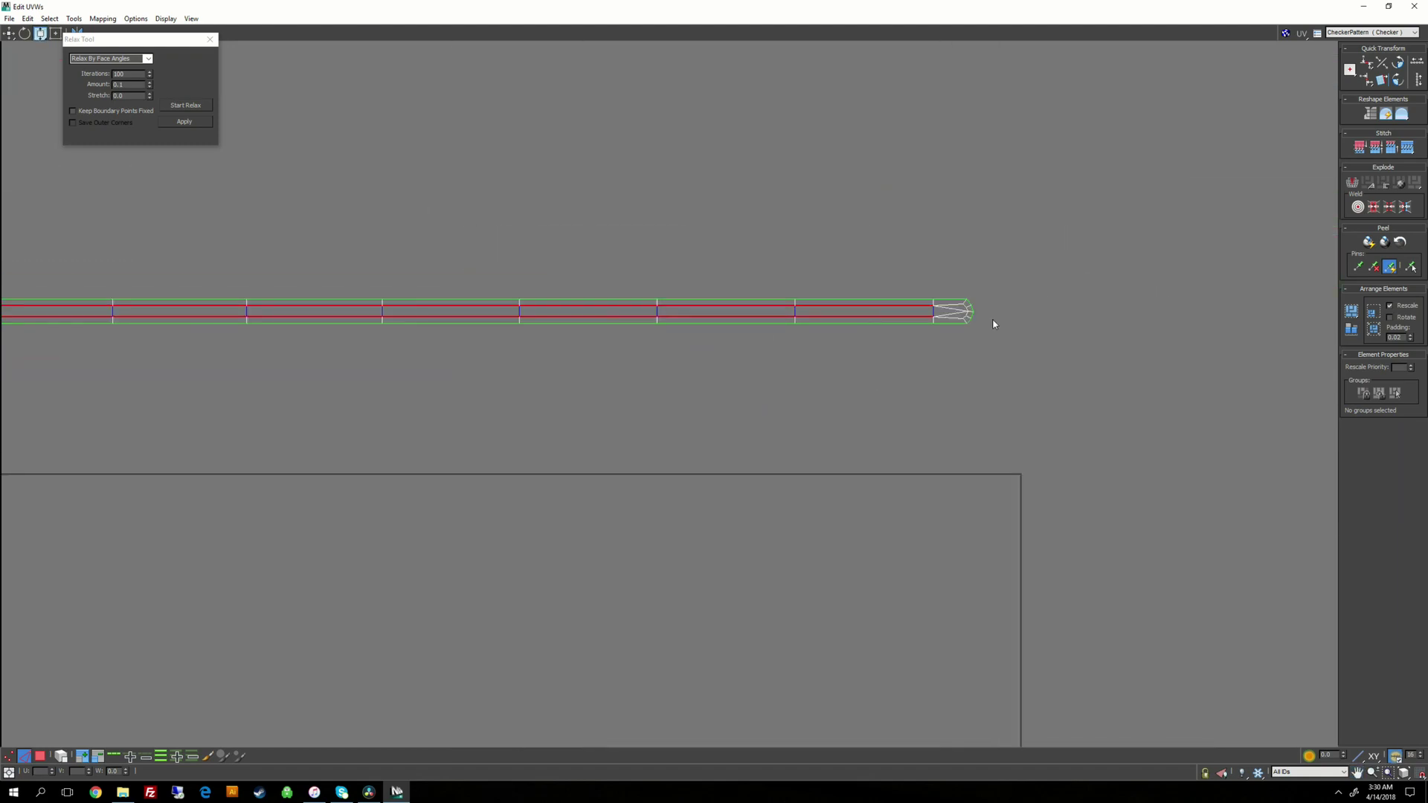
pyautogui.scroll(3, 1091, 305)
pyautogui.moveTo(670, 714); pyautogui.dragTo(738, 364, button='middle')
pyautogui.scroll(-1, 738, 365)
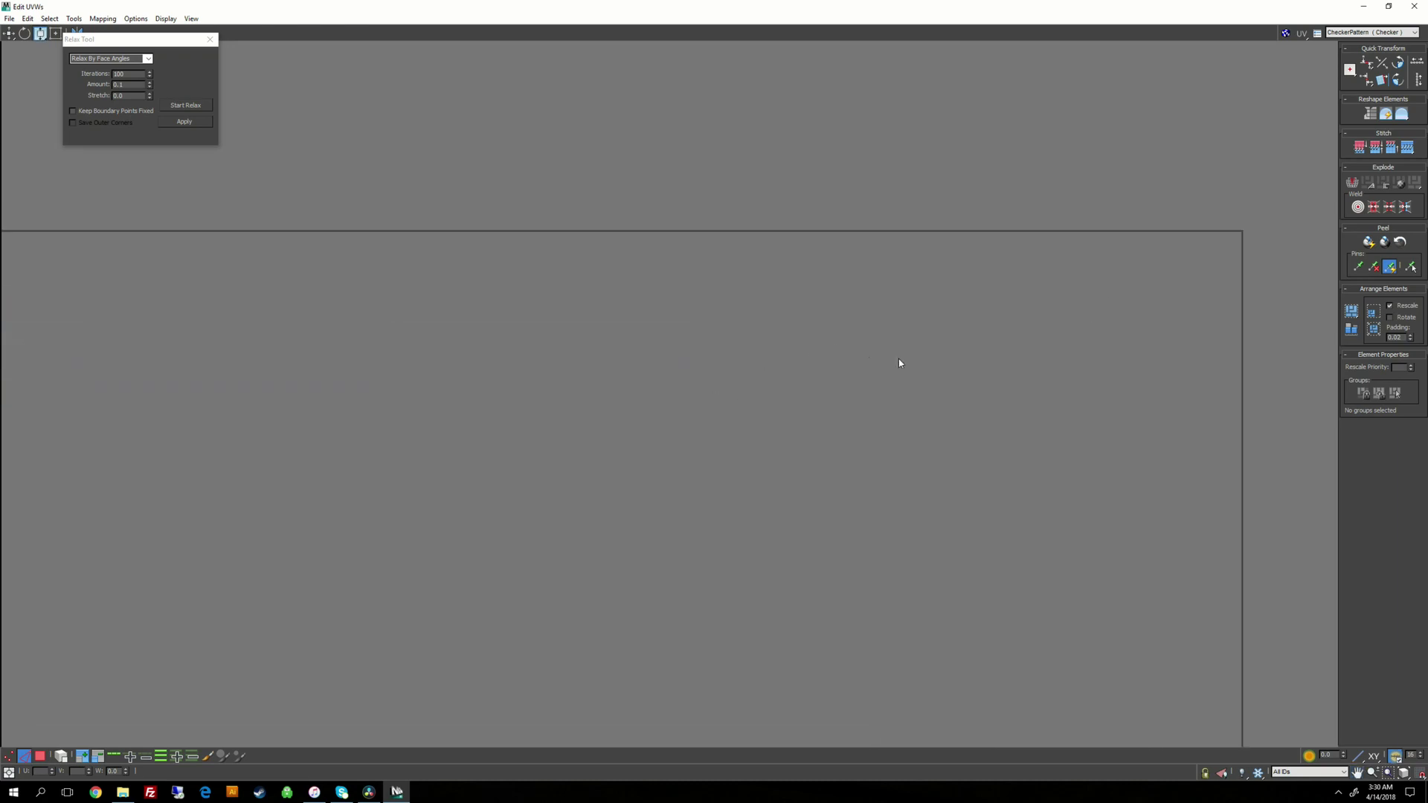
# Step: Scale the strip's two inner edge loops farther apart vertically, to about 60 percent of the strip's height, and clear the selection
pyautogui.scroll(-3, 898, 358)
pyautogui.scroll(-1, 894, 245)
pyautogui.moveTo(892, 193); pyautogui.dragTo(781, 398)
pyautogui.scroll(2, 781, 398)
pyautogui.scroll(1, 982, 290)
pyautogui.moveTo(476, 736); pyautogui.dragTo(742, 389, button='middle')
pyautogui.scroll(-1, 845, 364)
pyautogui.scroll(-3, 845, 372)
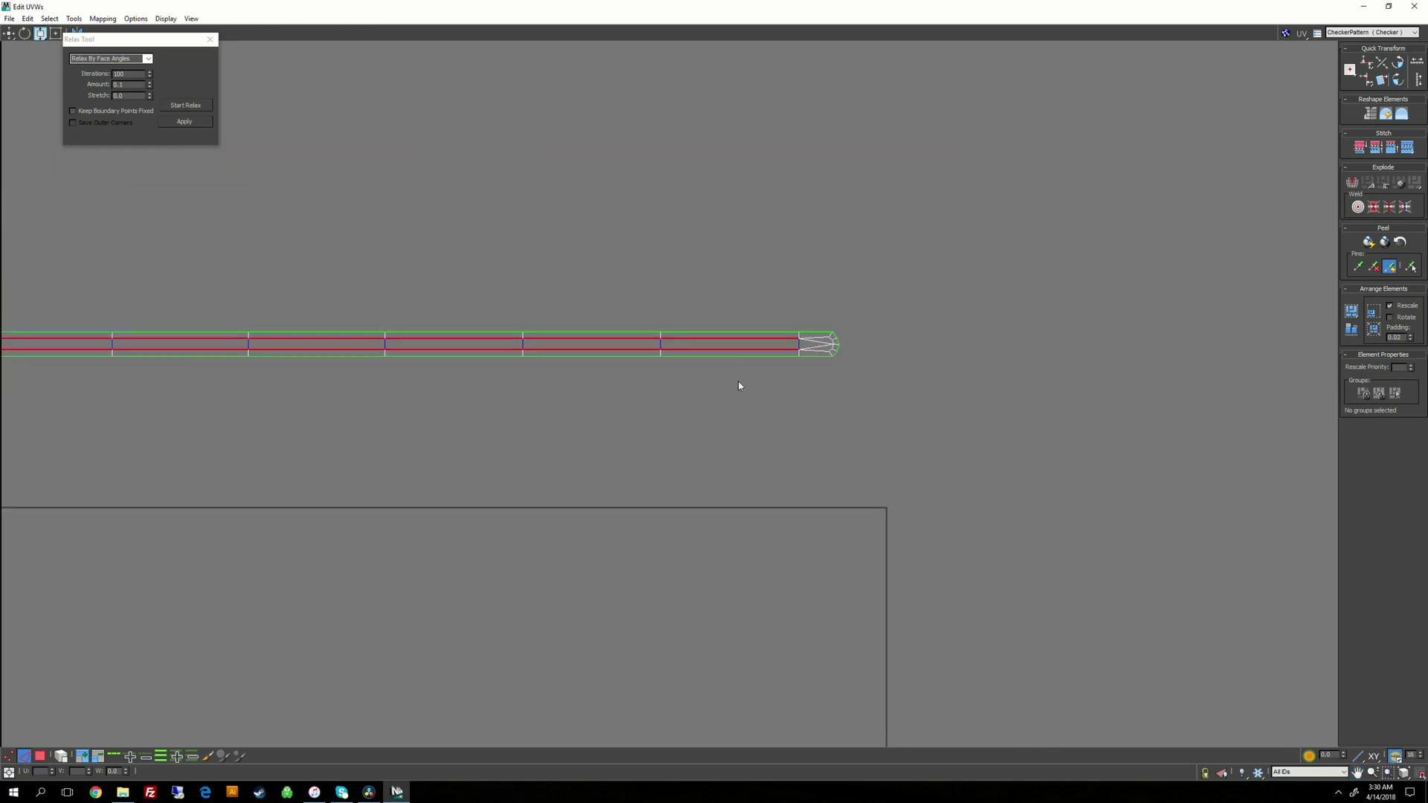
pyautogui.scroll(3, 759, 342)
pyautogui.scroll(2, 778, 311)
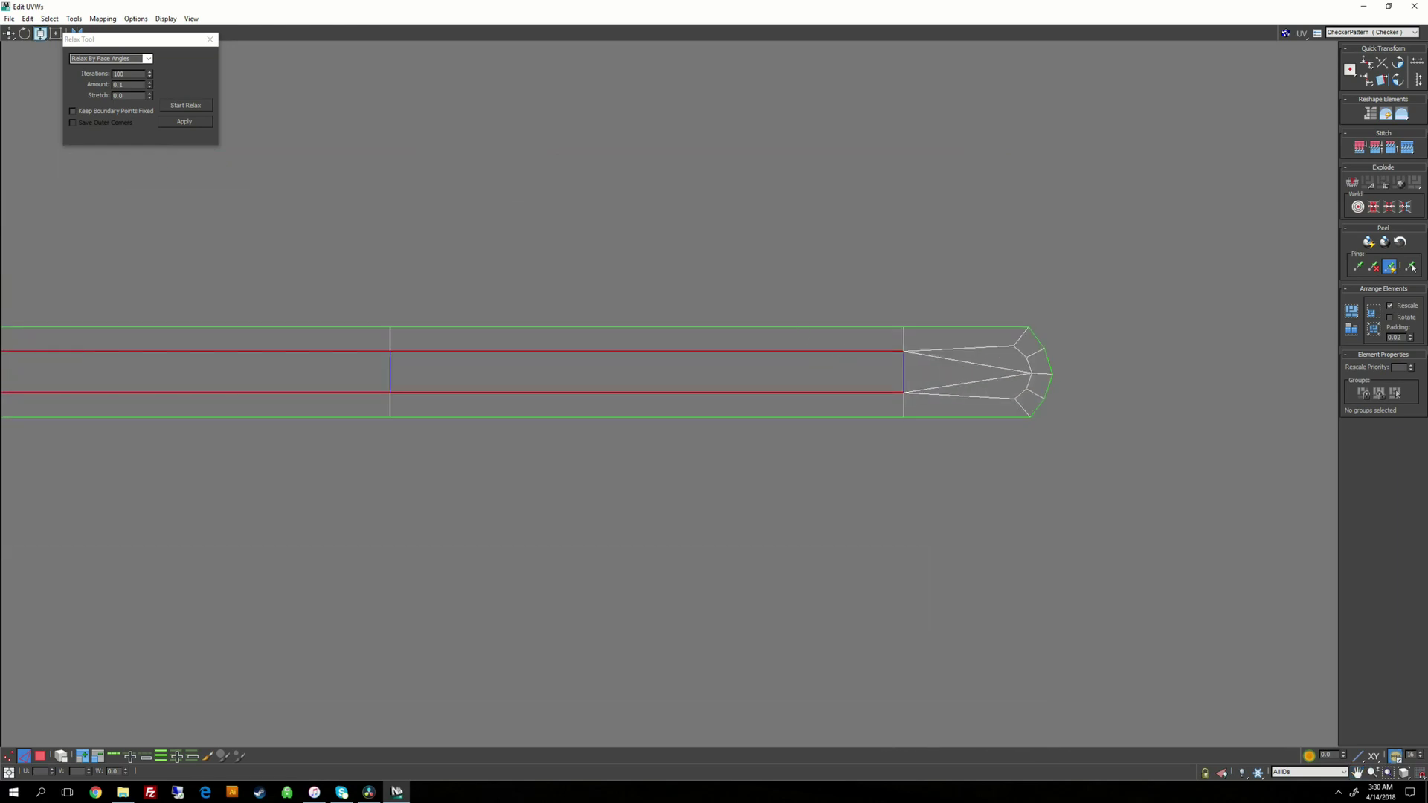
pyautogui.moveTo(843, 351); pyautogui.dragTo(844, 337)
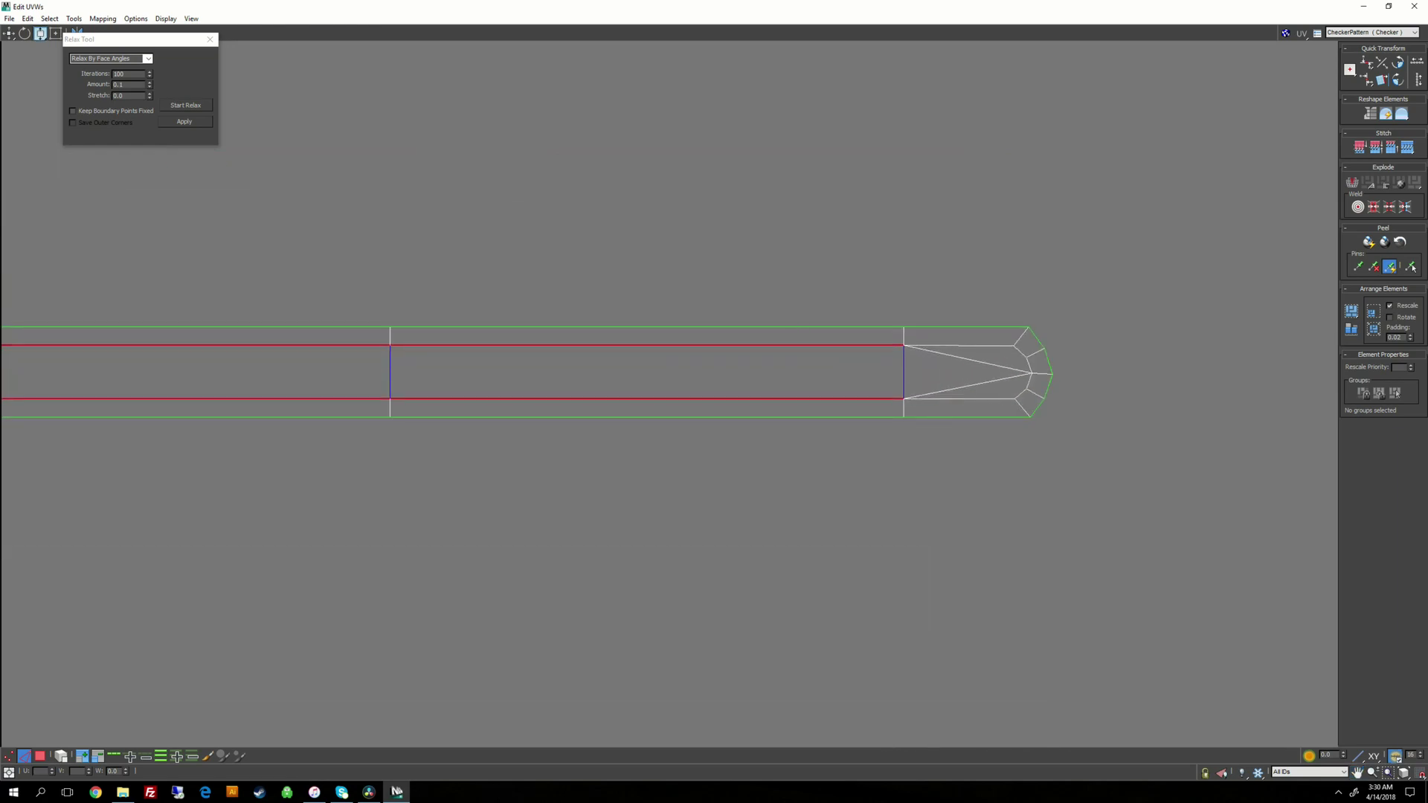
pyautogui.click(1038, 284)
# Step: Examine the adjusted strip along its length from the rounded end to the flat end
pyautogui.scroll(-6, 996, 342)
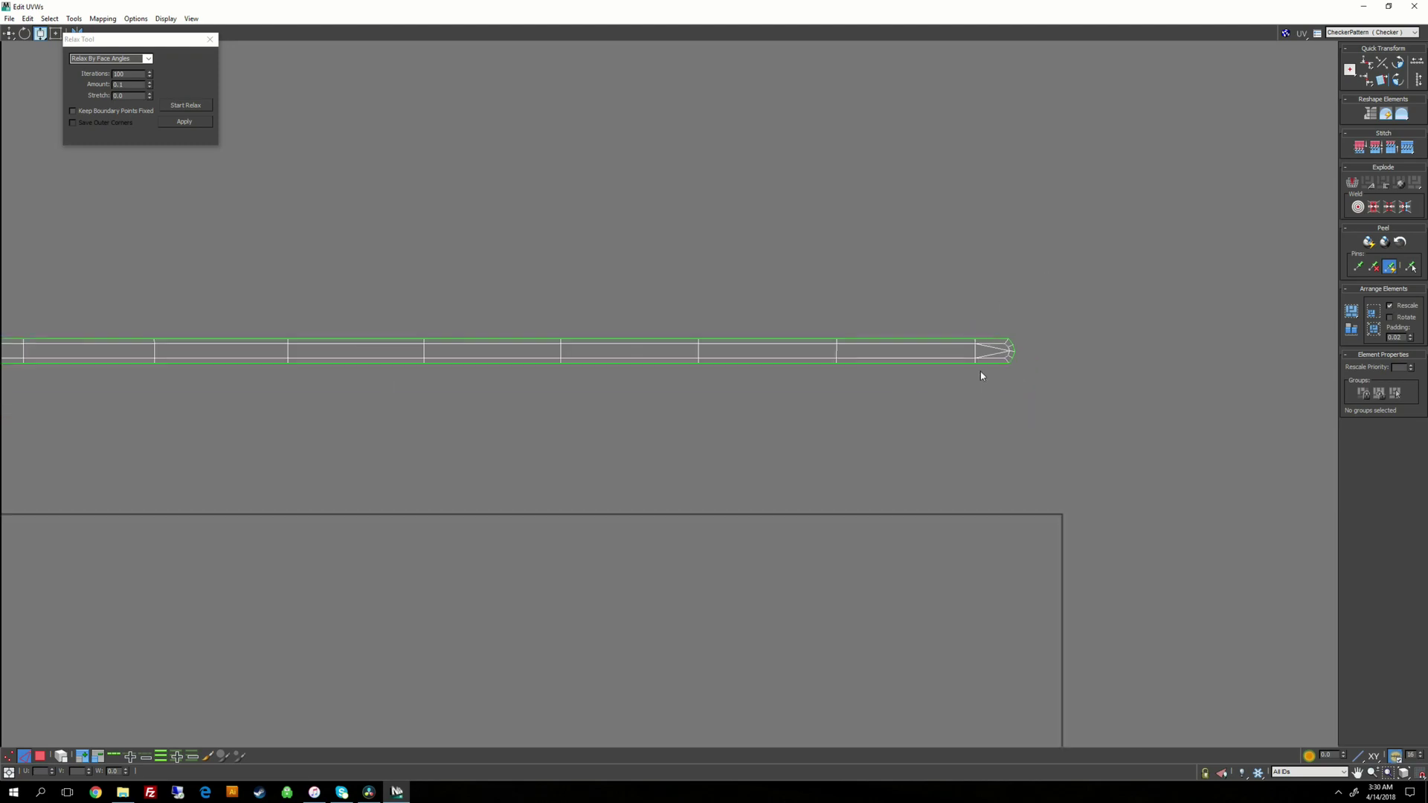
pyautogui.moveTo(960, 362); pyautogui.dragTo(968, 358, button='middle')
pyautogui.moveTo(462, 346); pyautogui.dragTo(967, 357, button='middle')
pyautogui.moveTo(461, 357); pyautogui.dragTo(870, 369, button='middle')
pyautogui.scroll(5, 870, 371)
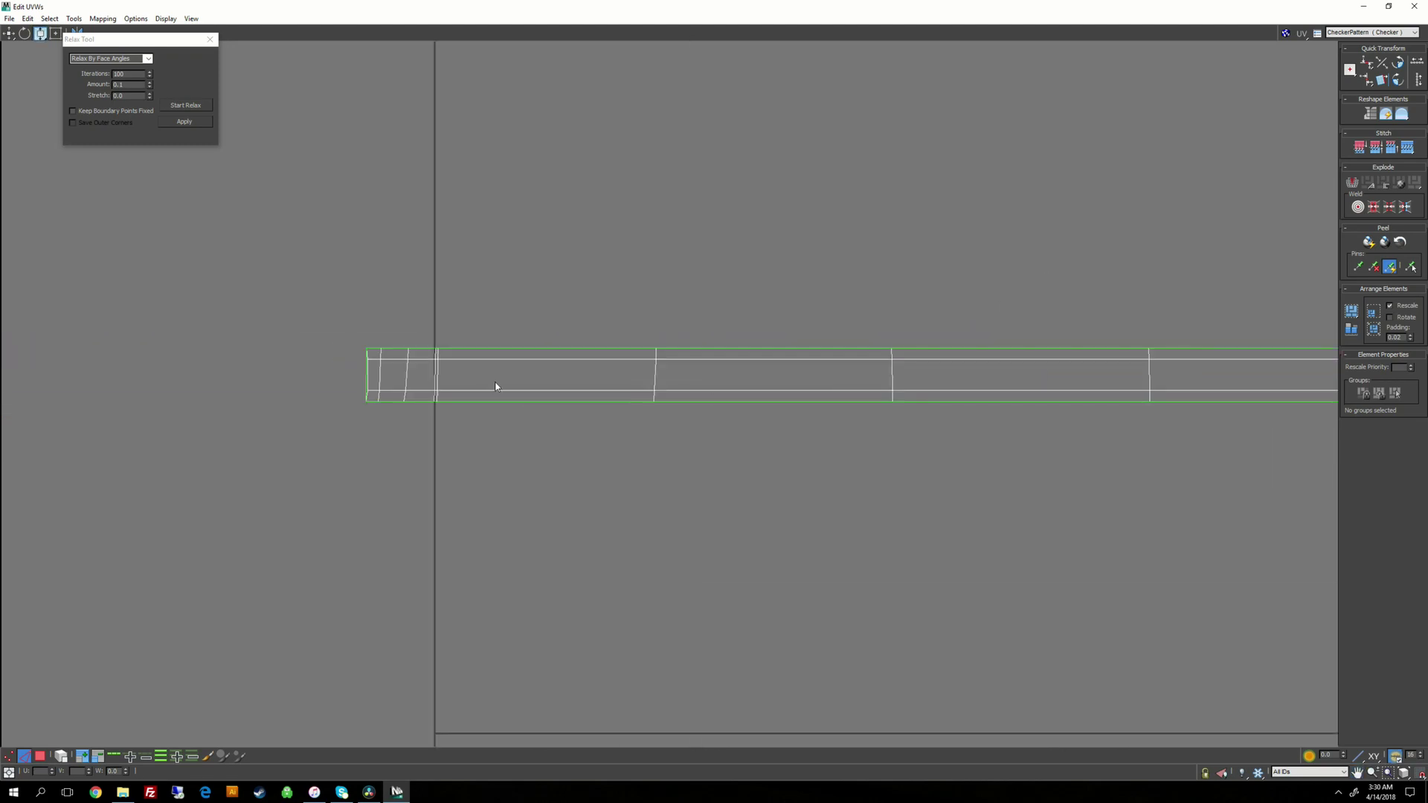
pyautogui.moveTo(413, 382); pyautogui.dragTo(886, 382, button='middle')
pyautogui.scroll(1, 886, 383)
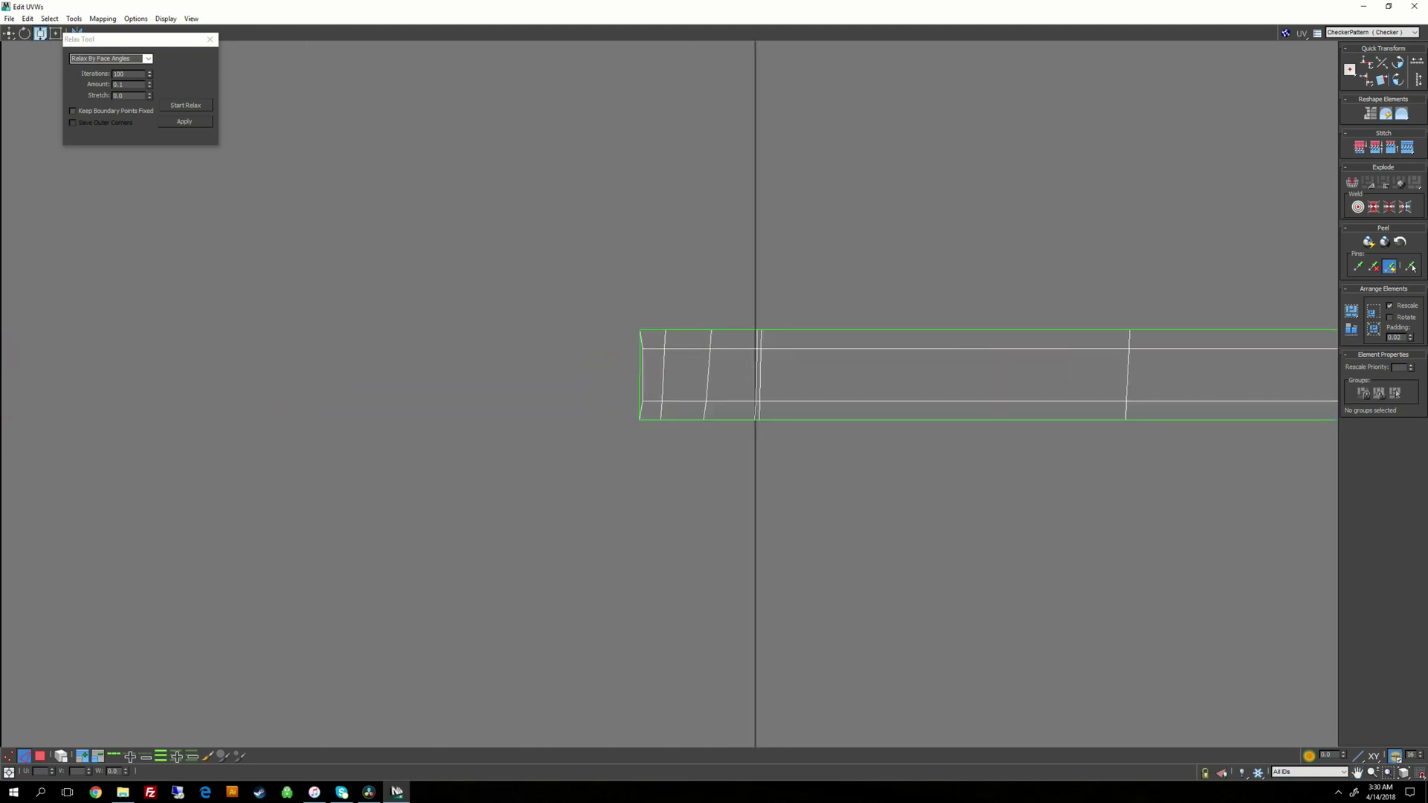
pyautogui.scroll(1, 893, 377)
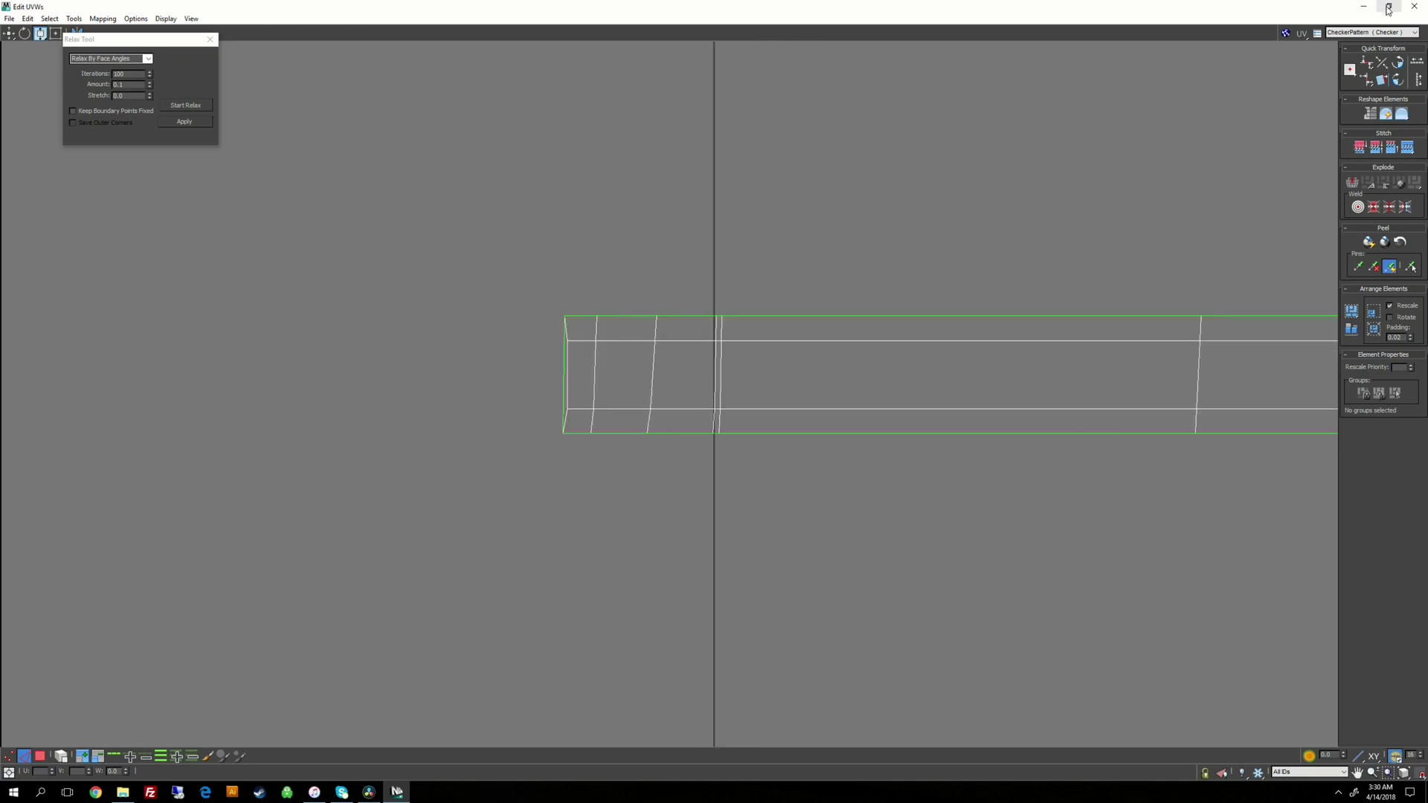
# Step: Compare the groove's tapered tip on the blade model with the flat end of its UV strip
pyautogui.click(1389, 7)
pyautogui.moveTo(506, 357); pyautogui.dragTo(662, 382, button='middle')
pyautogui.moveTo(468, 330); pyautogui.dragTo(650, 370, button='middle')
pyautogui.moveTo(245, 286); pyautogui.dragTo(738, 396, button='middle')
pyautogui.moveTo(366, 322); pyautogui.dragTo(408, 312, button='middle')
pyautogui.scroll(-4, 408, 313)
pyautogui.scroll(4, 414, 313)
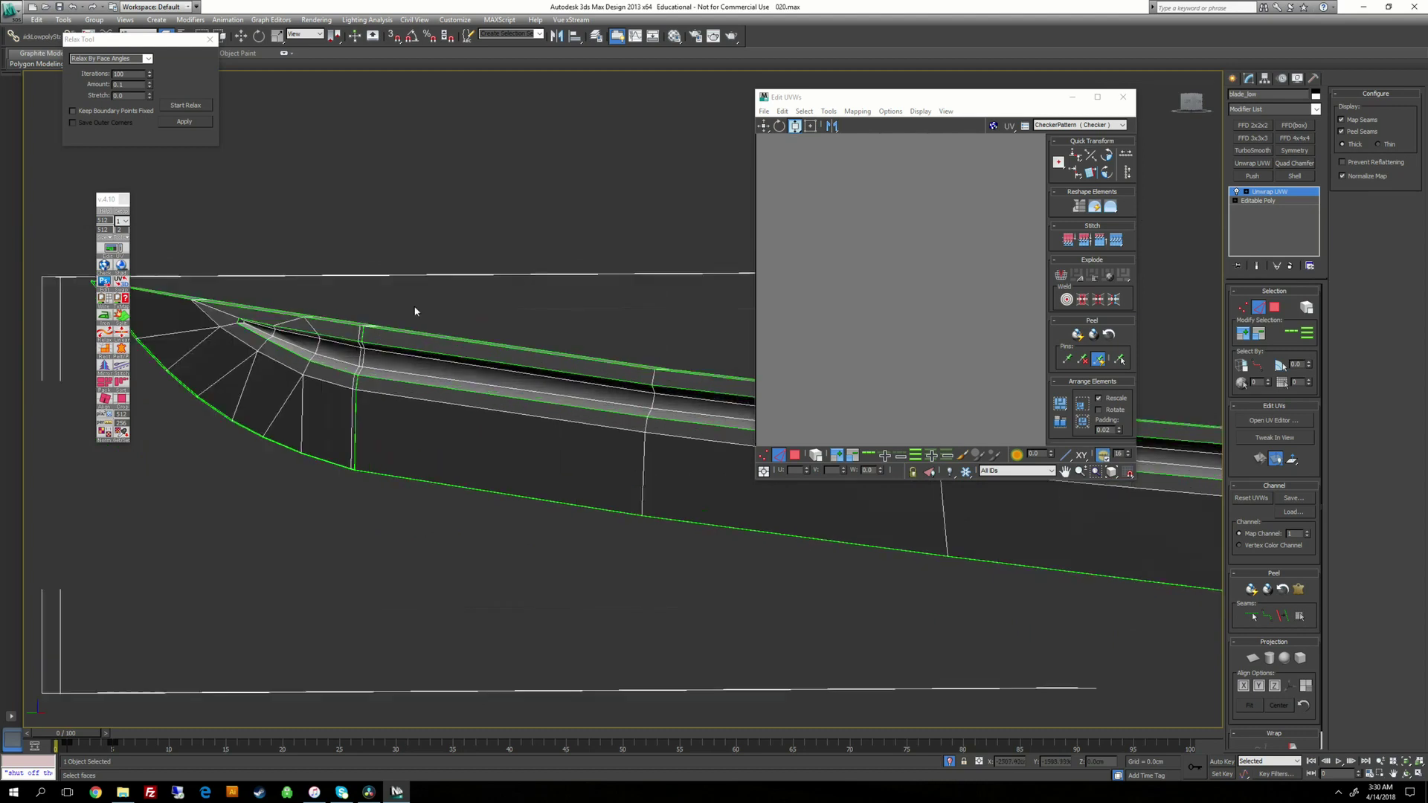
pyautogui.moveTo(947, 369); pyautogui.dragTo(862, 277, button='middle')
pyautogui.scroll(-5, 936, 330)
pyautogui.scroll(4, 861, 276)
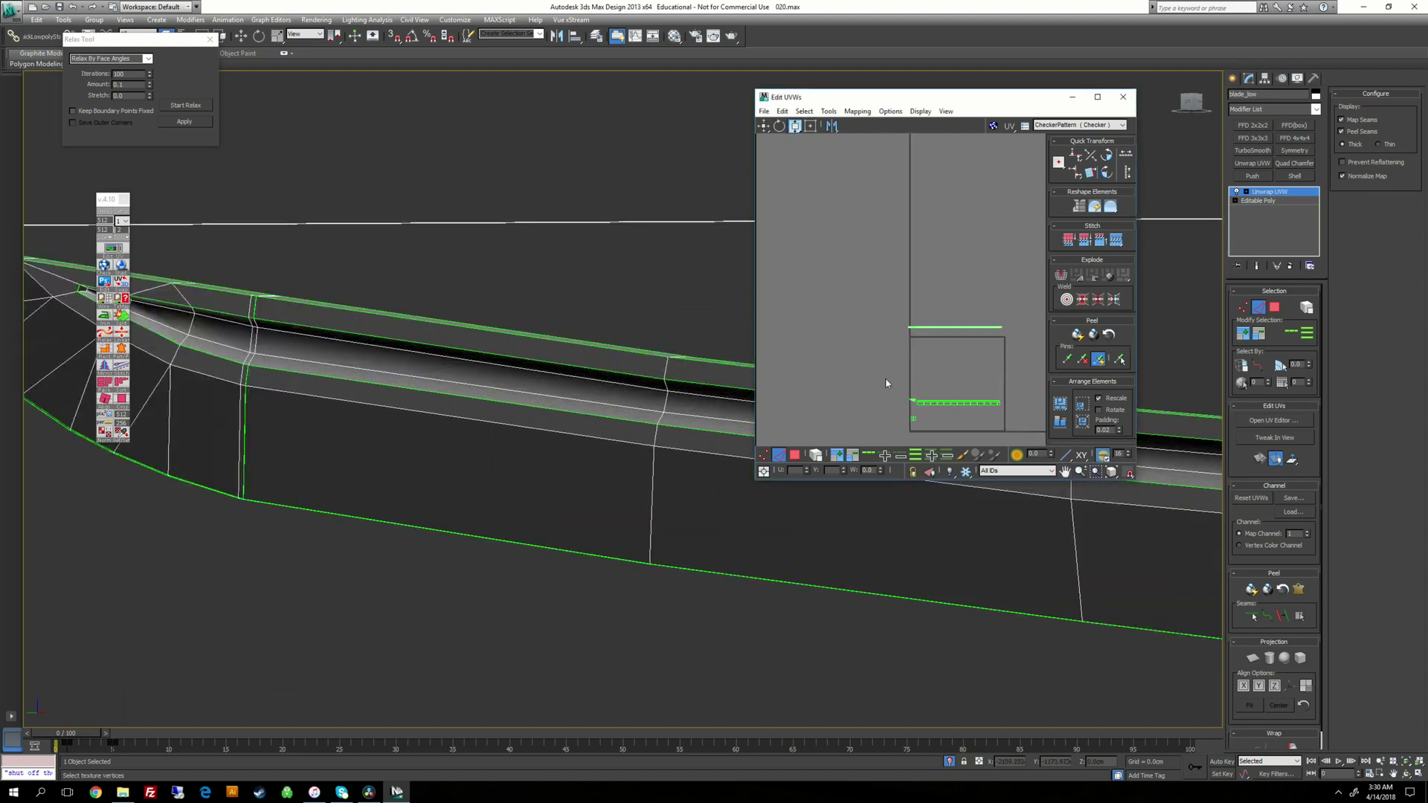
pyautogui.moveTo(886, 385); pyautogui.dragTo(861, 271, button='middle')
pyautogui.scroll(2, 861, 271)
pyautogui.scroll(3, 891, 272)
pyautogui.moveTo(886, 206); pyautogui.dragTo(900, 325, button='middle')
pyautogui.scroll(2, 900, 324)
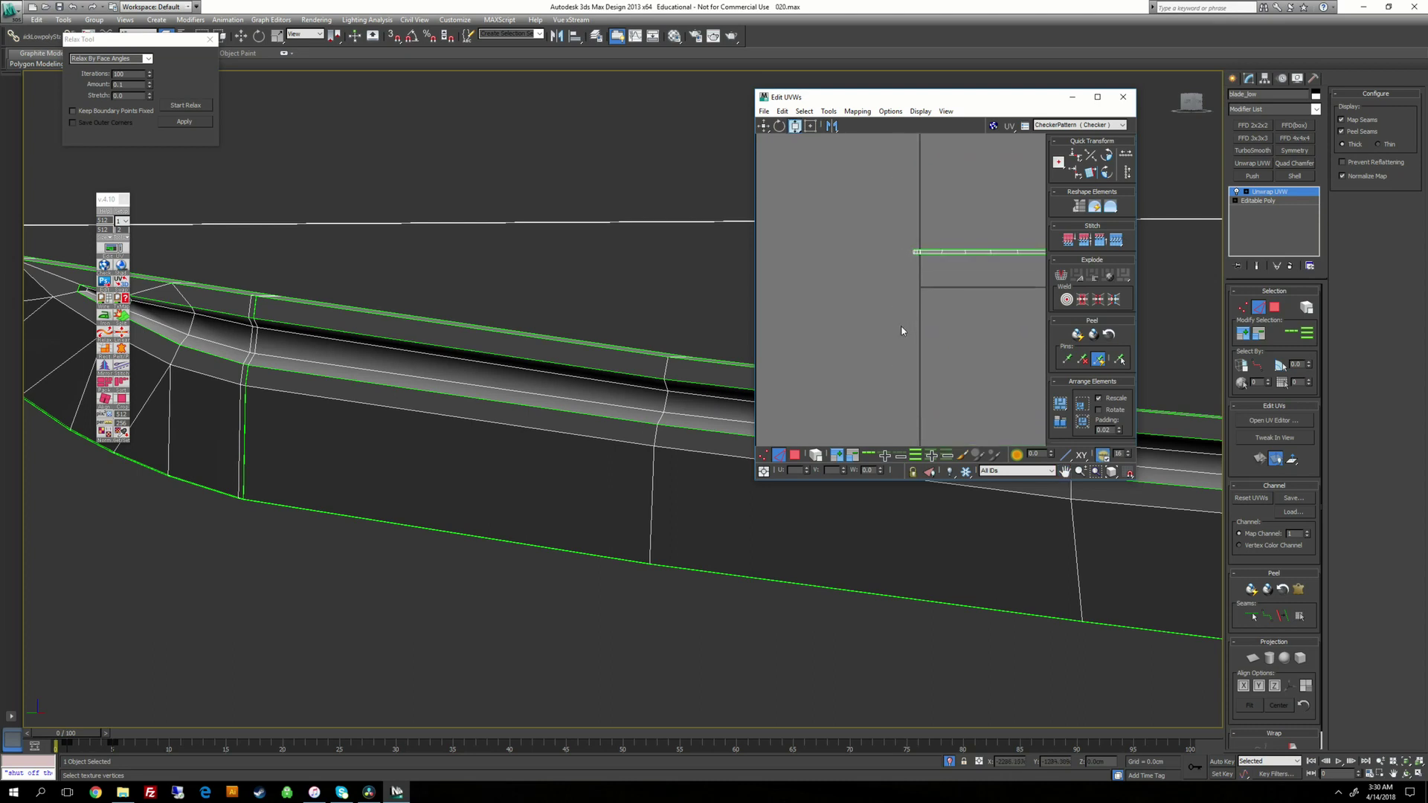
pyautogui.scroll(3, 894, 274)
pyautogui.scroll(2, 900, 247)
pyautogui.moveTo(940, 235); pyautogui.dragTo(845, 313, button='middle')
pyautogui.scroll(8, 845, 313)
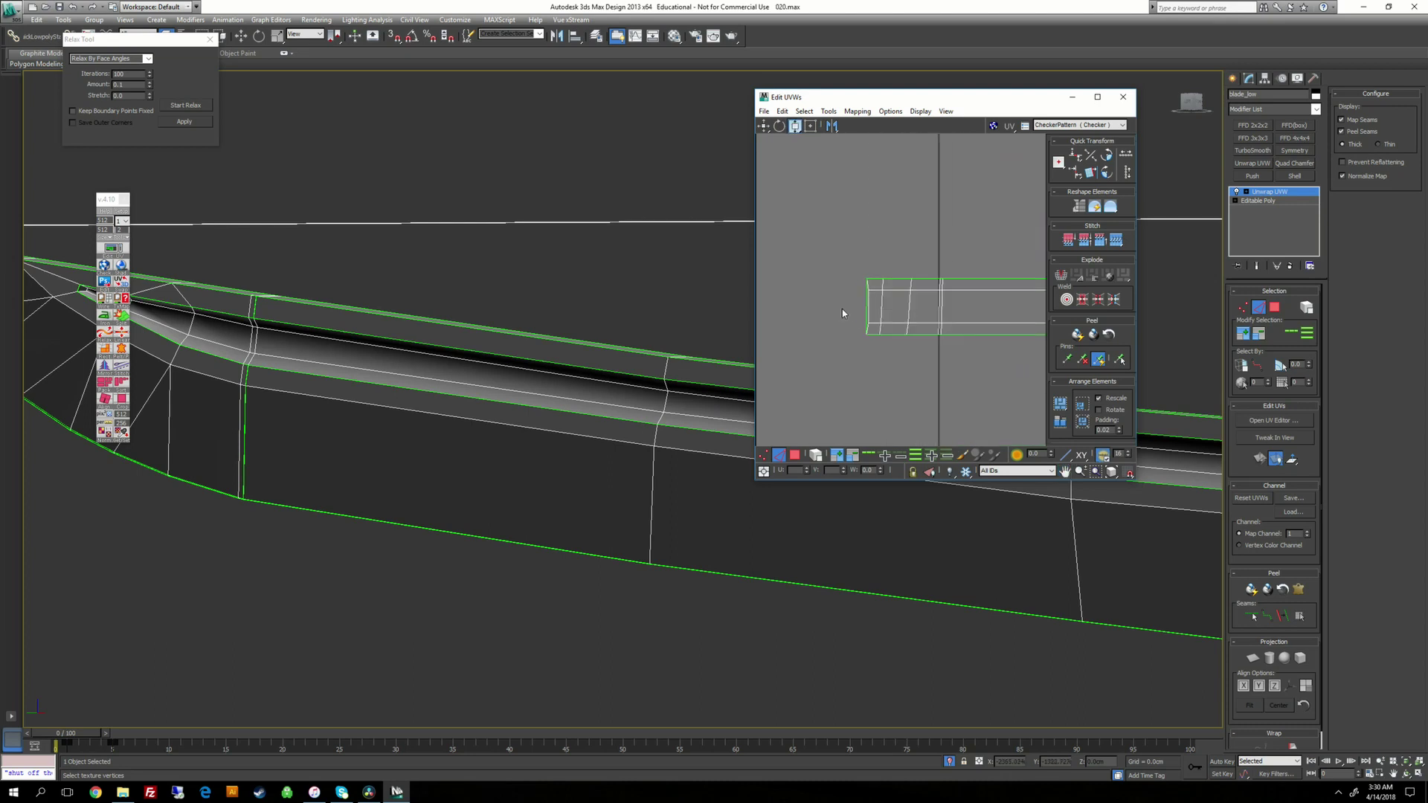
# Step: Save the scene and move the strip's flat end edge outward until the end cap is about as deep as the side bands
pyautogui.hotkey('ctrl', 's')
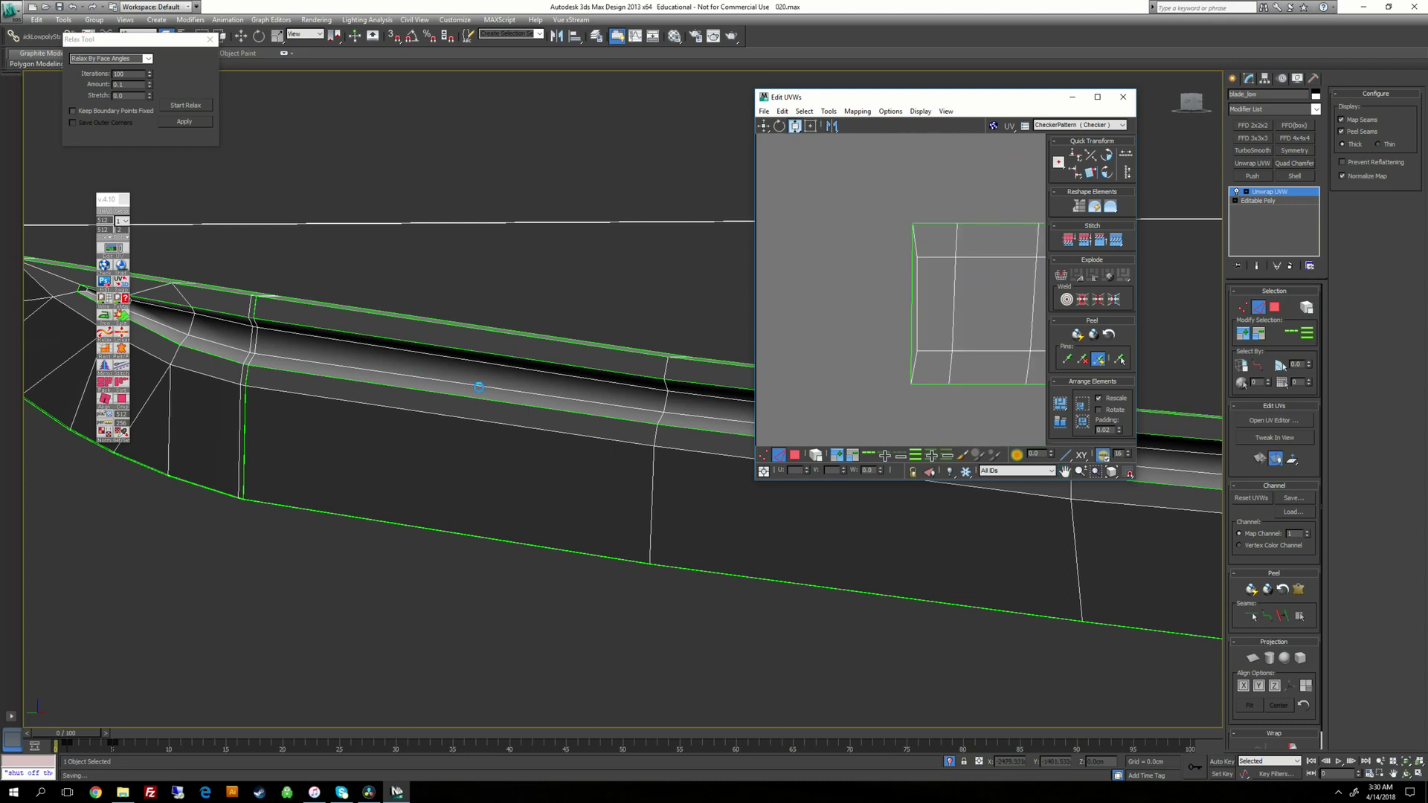
pyautogui.moveTo(245, 333); pyautogui.dragTo(323, 341, button='middle')
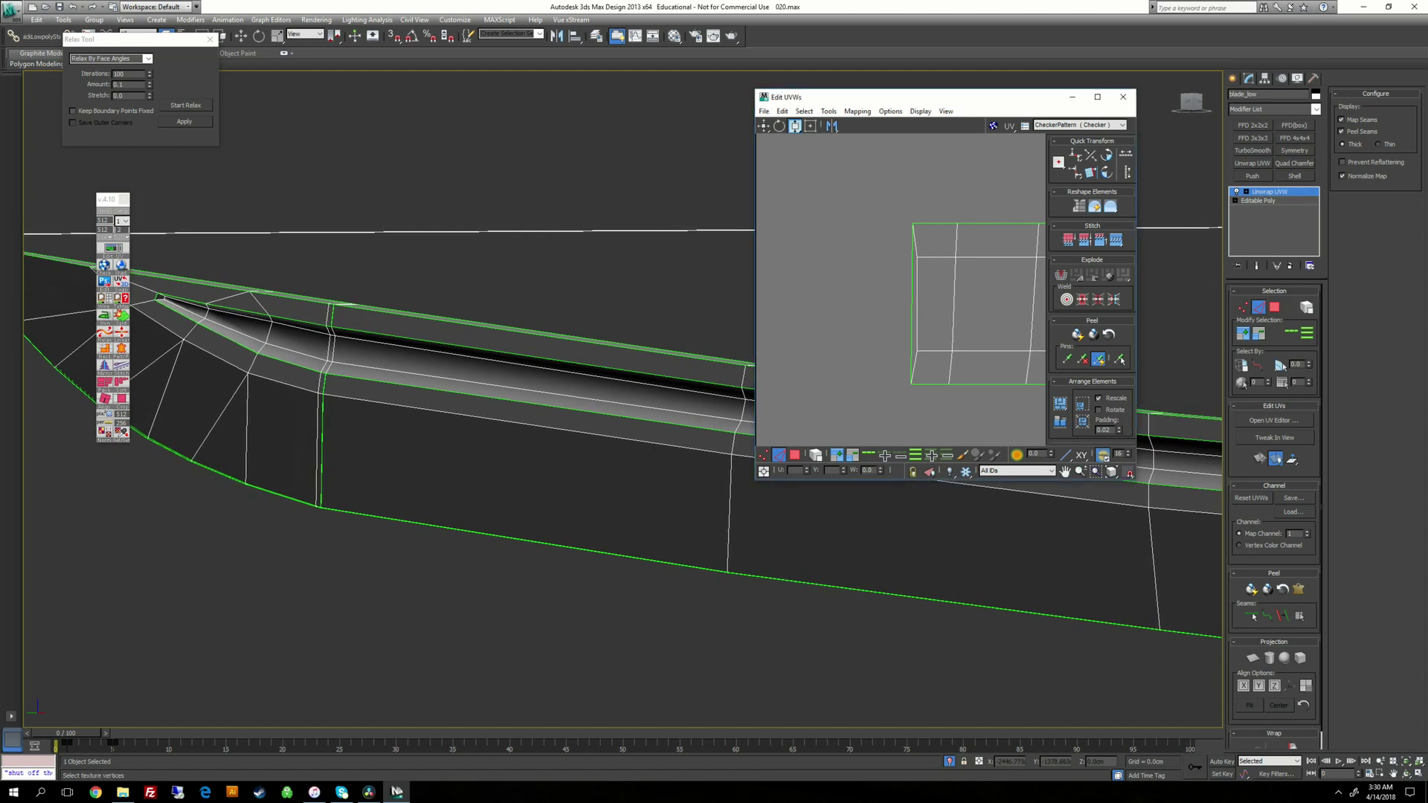
pyautogui.click(912, 308)
pyautogui.click(764, 126)
pyautogui.moveTo(911, 303); pyautogui.dragTo(878, 303)
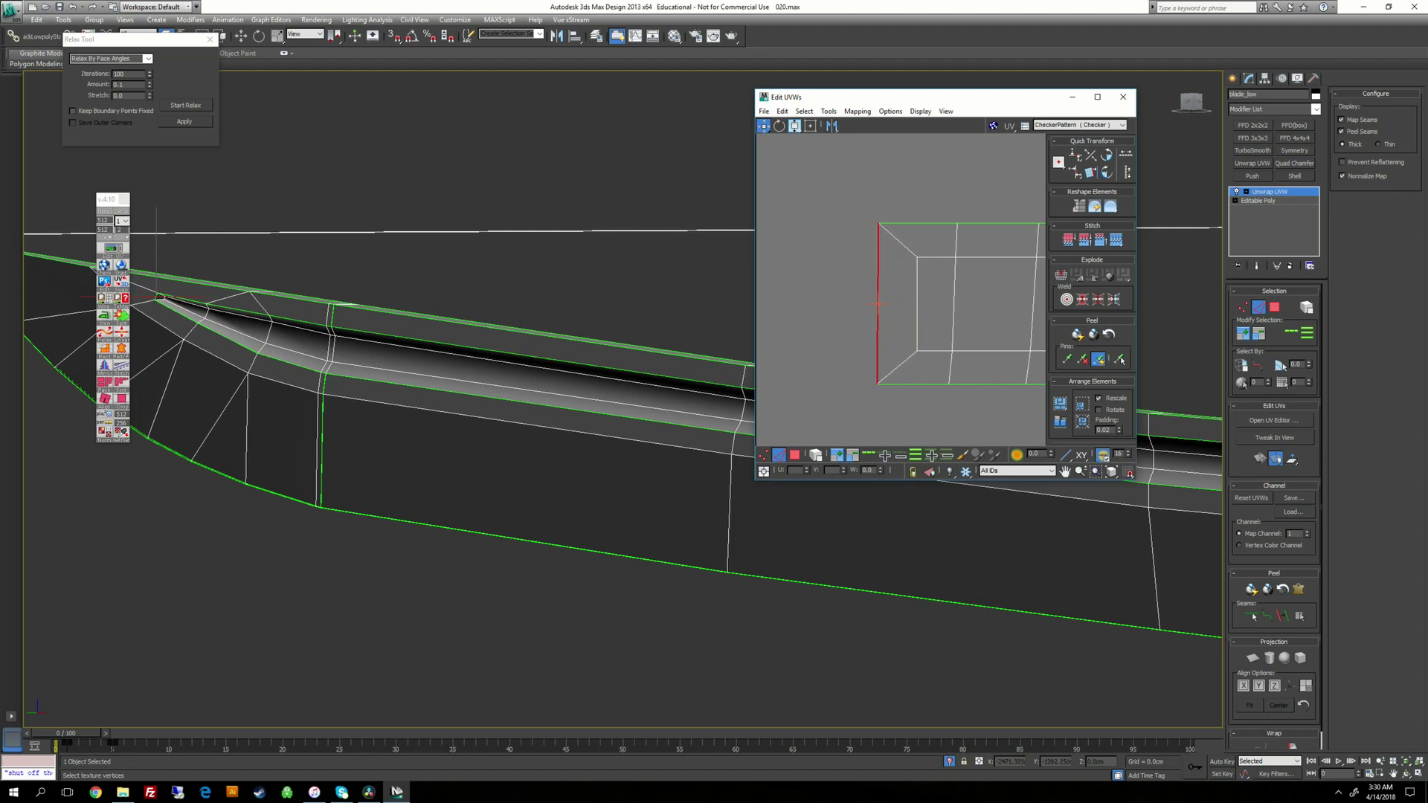
# Step: Display the CheckerPattern texture on the blade and inspect its proportions around the groove tip and along the blade
pyautogui.click(1076, 126)
pyautogui.click(1068, 137)
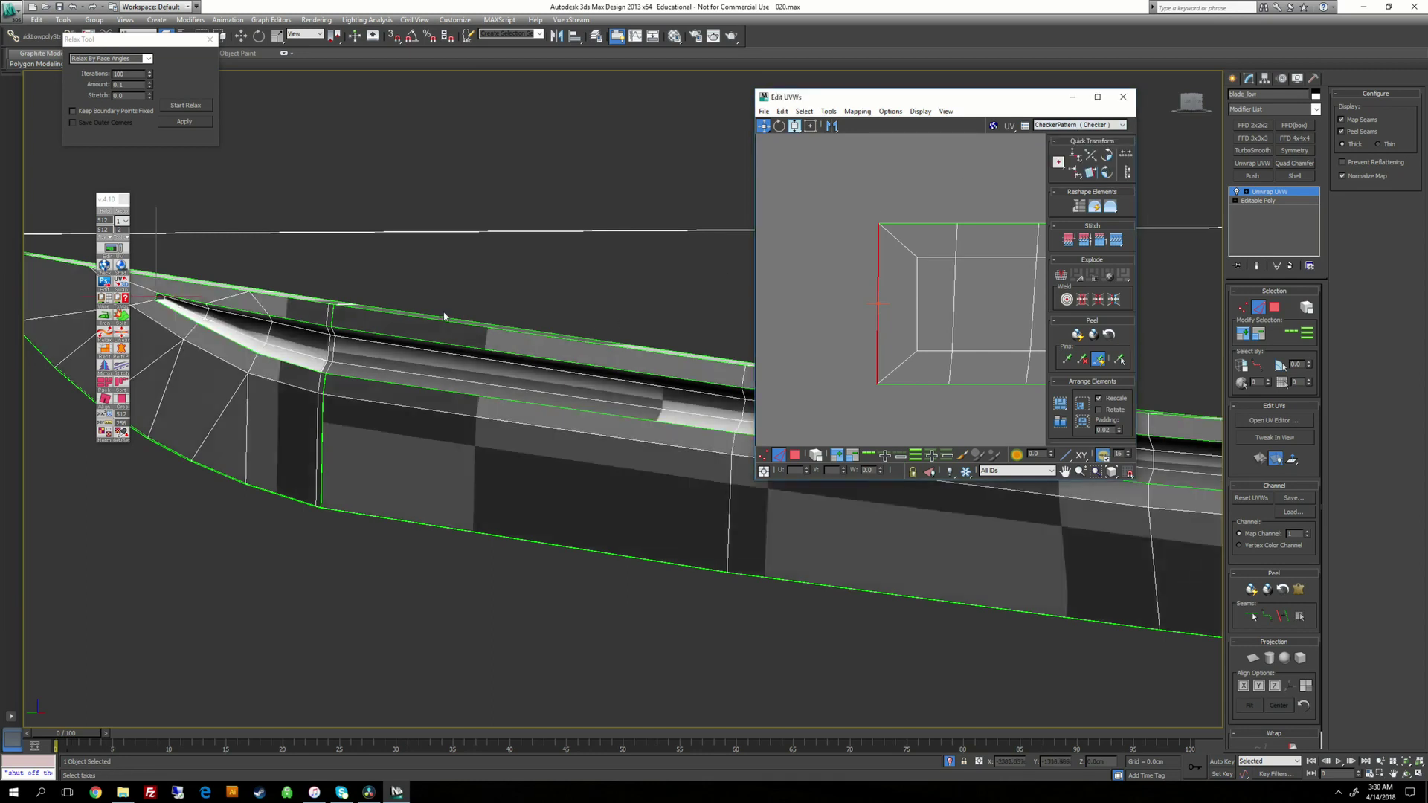
pyautogui.moveTo(446, 317); pyautogui.dragTo(755, 373, button='middle')
pyautogui.scroll(-2, 766, 372)
pyautogui.scroll(5, 488, 389)
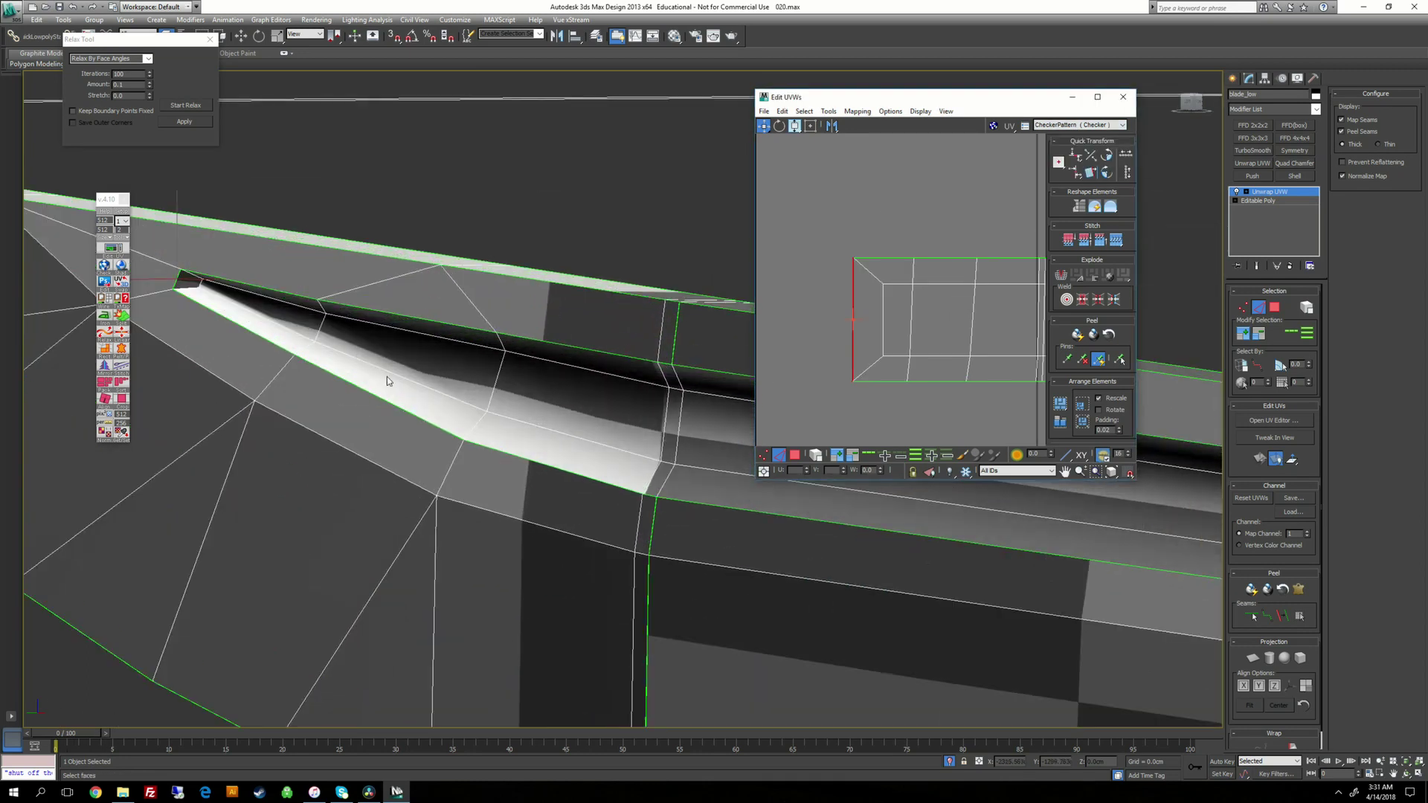
pyautogui.scroll(-5, 558, 410)
pyautogui.moveTo(557, 409); pyautogui.dragTo(525, 376, button='middle')
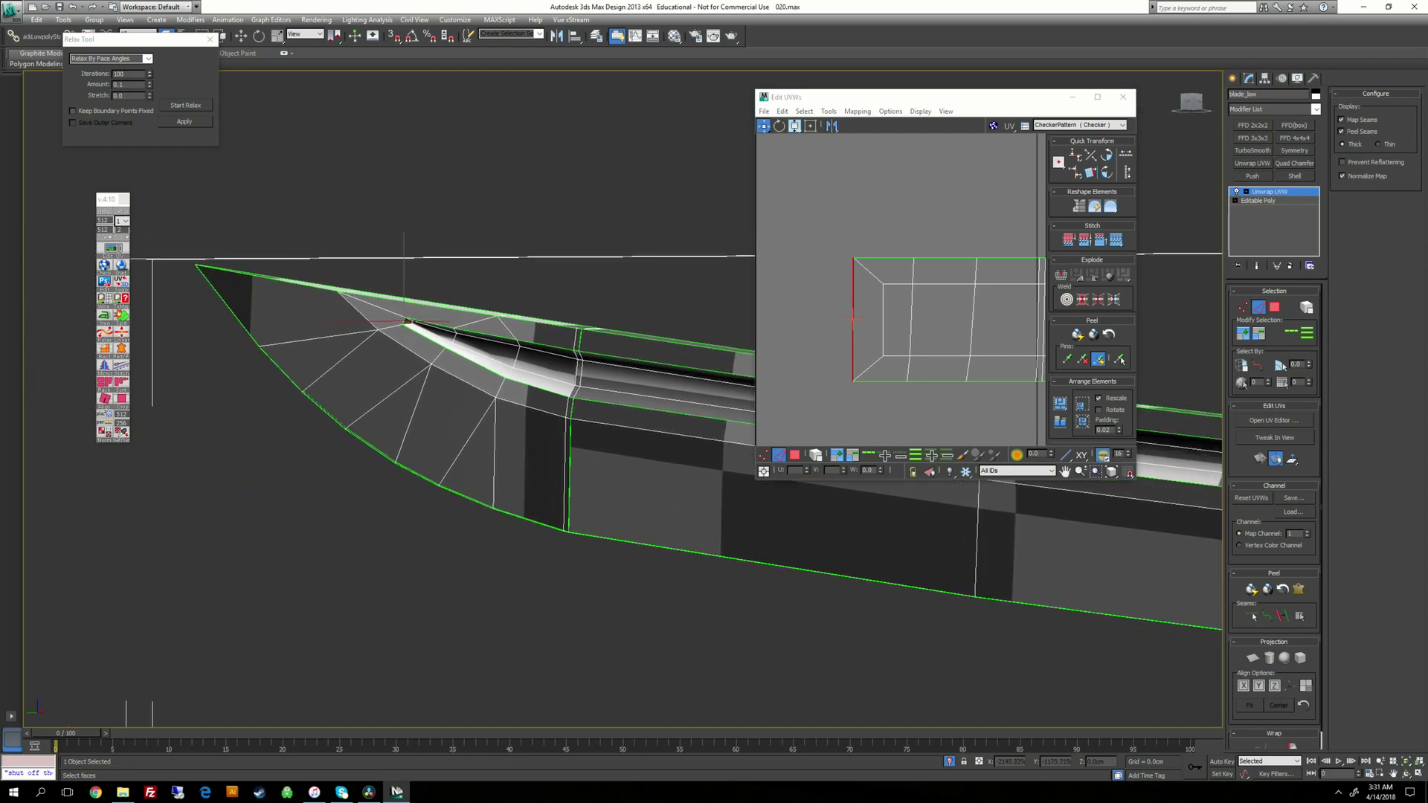
pyautogui.scroll(5, 525, 375)
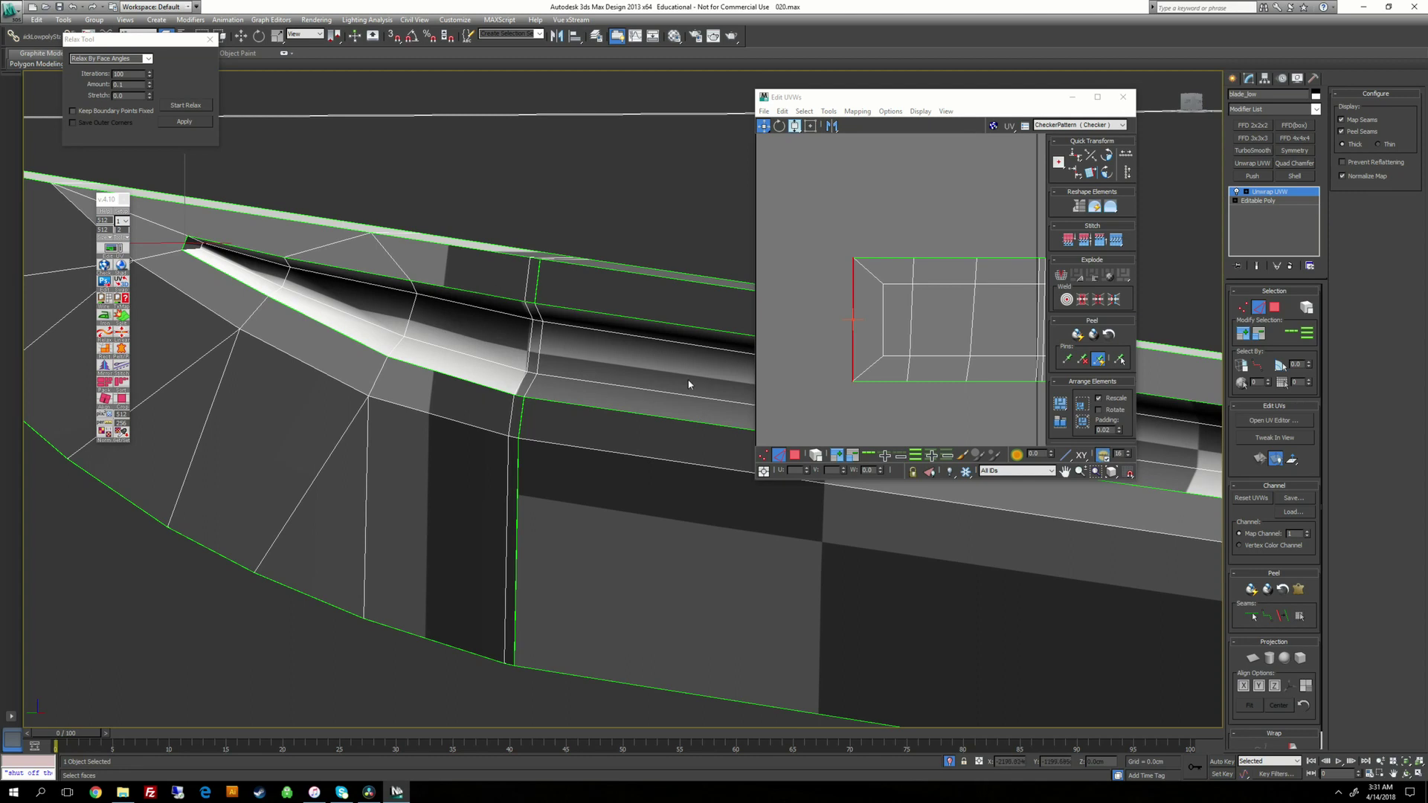
pyautogui.press('z')
pyautogui.moveTo(706, 424); pyautogui.dragTo(330, 368, button='middle')
pyautogui.scroll(-4, 521, 380)
pyautogui.moveTo(736, 382); pyautogui.dragTo(551, 367, button='middle')
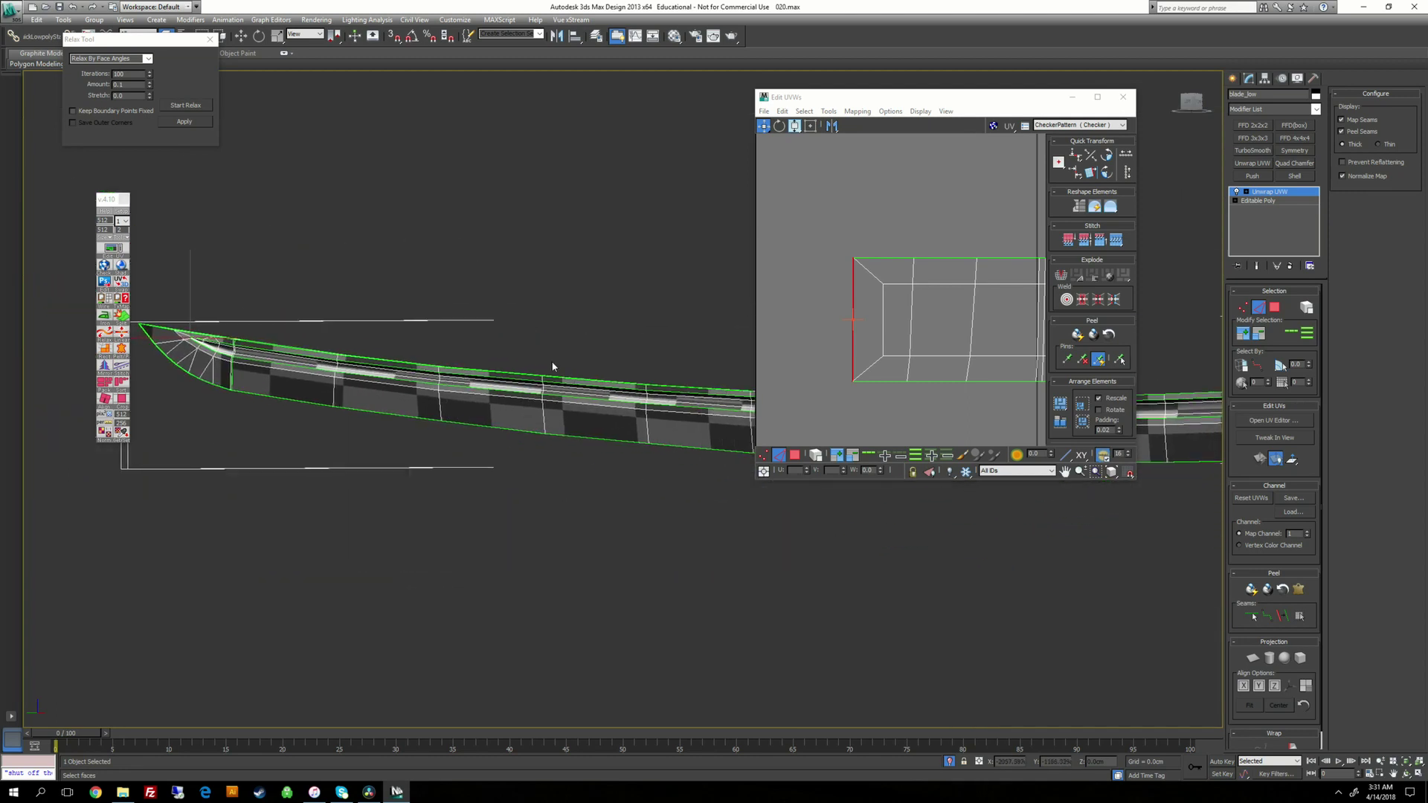
# Step: Bring all of the blade's UV shells into view and rescale the elements to a matching relative size
pyautogui.scroll(-3, 942, 336)
pyautogui.scroll(-4, 942, 339)
pyautogui.scroll(-3, 956, 261)
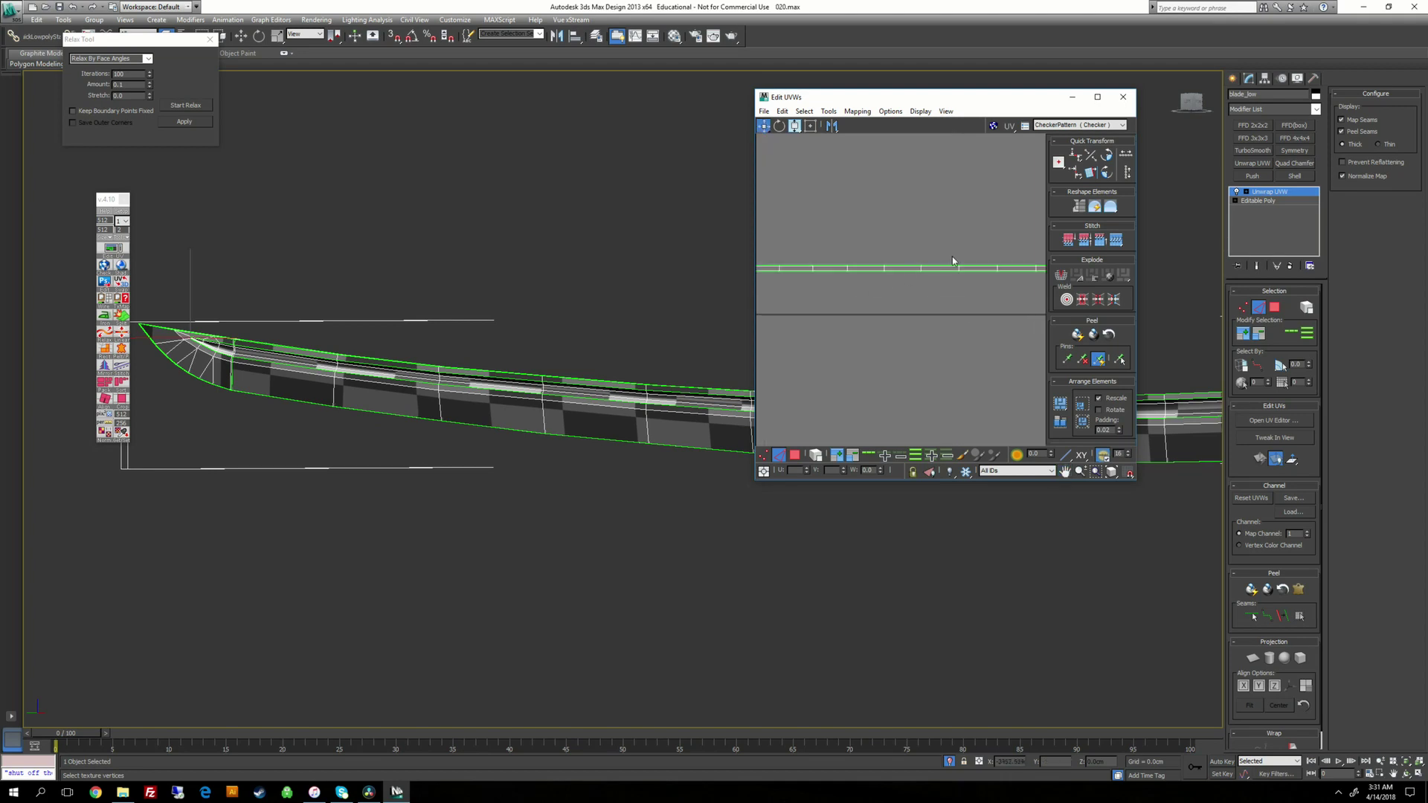
pyautogui.click(1098, 97)
pyautogui.scroll(5, 855, 464)
pyautogui.moveTo(854, 463); pyautogui.dragTo(919, 168, button='middle')
pyautogui.scroll(-1, 873, 411)
pyautogui.moveTo(874, 411); pyautogui.dragTo(807, 386, button='middle')
pyautogui.scroll(3, 743, 506)
pyautogui.scroll(-2, 772, 491)
pyautogui.scroll(-1, 806, 386)
pyautogui.scroll(-1, 890, 322)
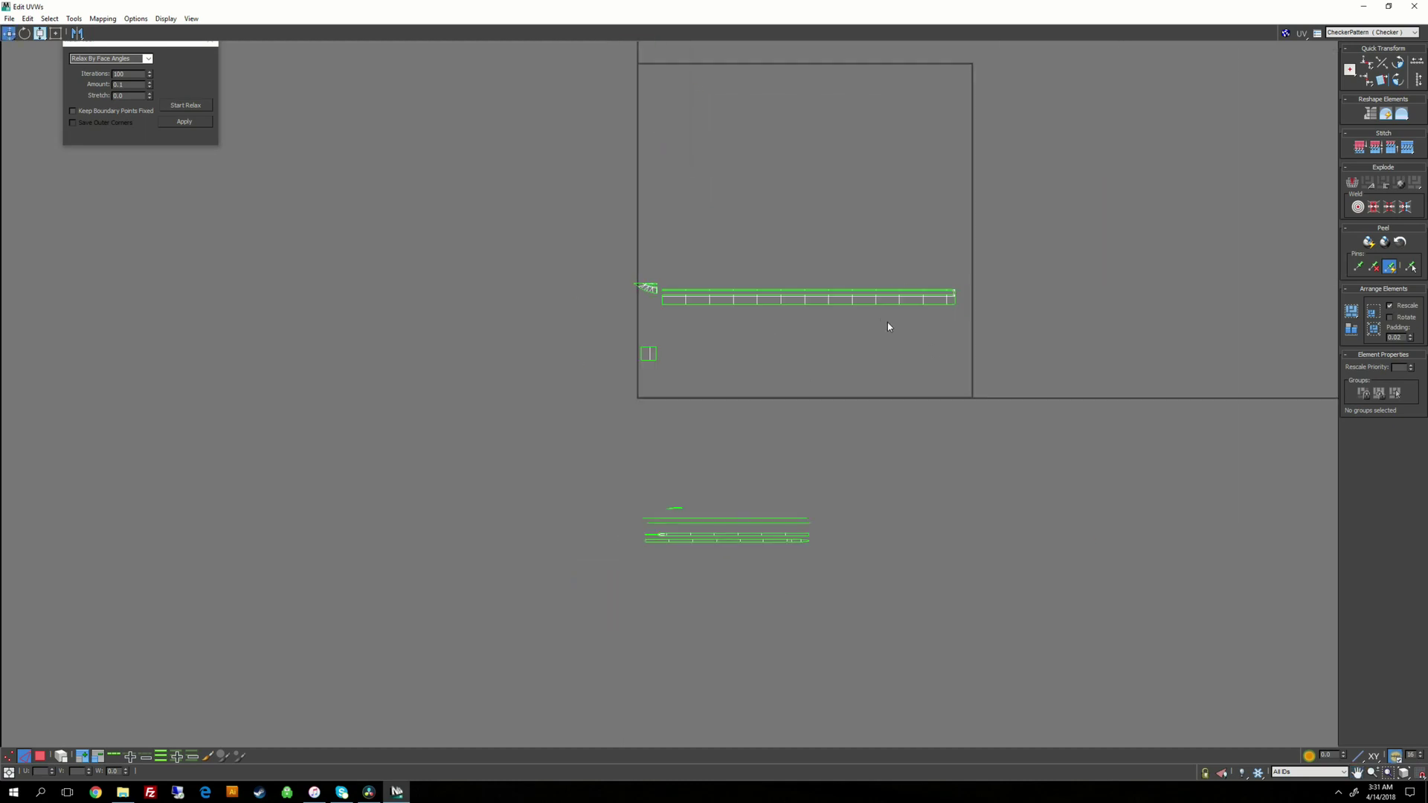
pyautogui.scroll(-1, 889, 322)
pyautogui.moveTo(890, 323); pyautogui.dragTo(831, 359, button='middle')
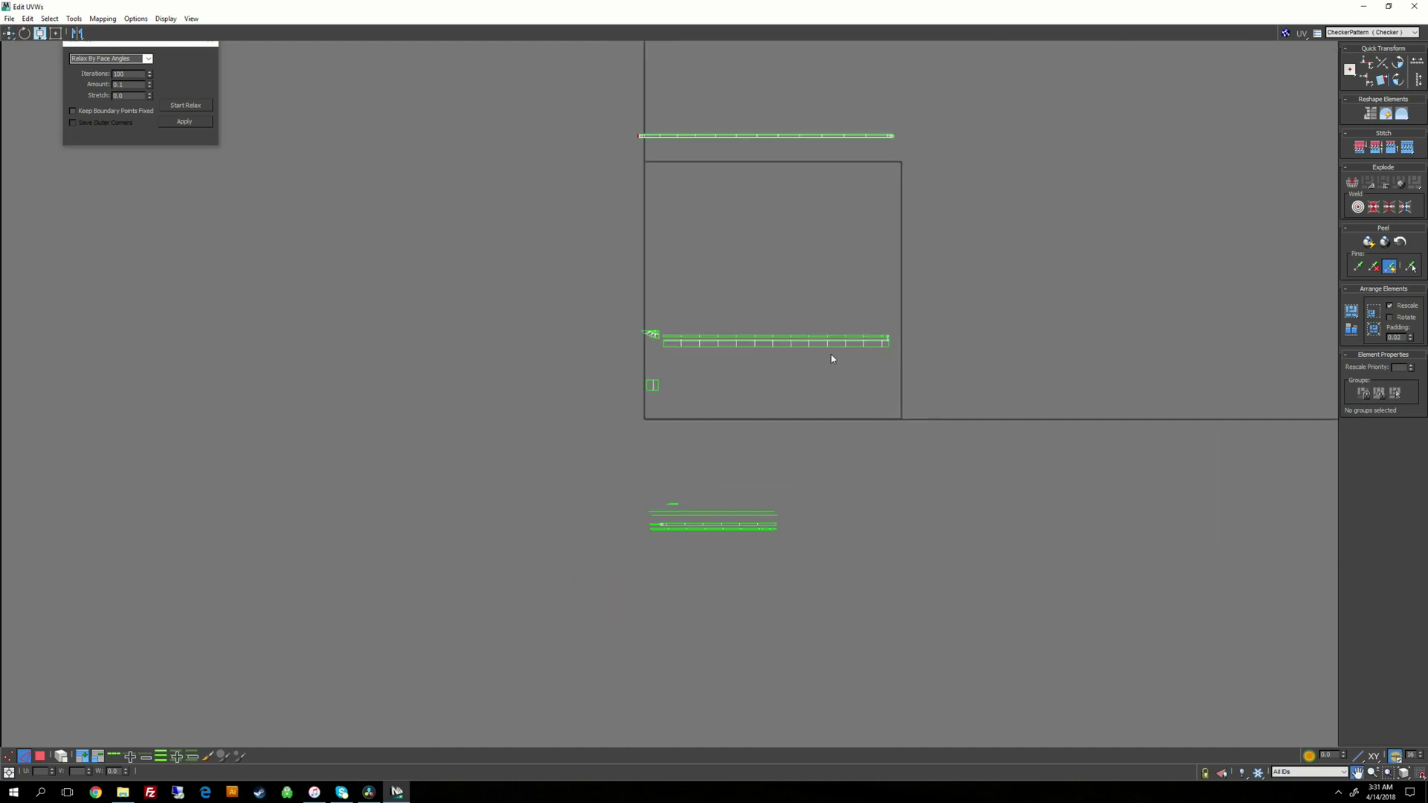
pyautogui.click(1352, 331)
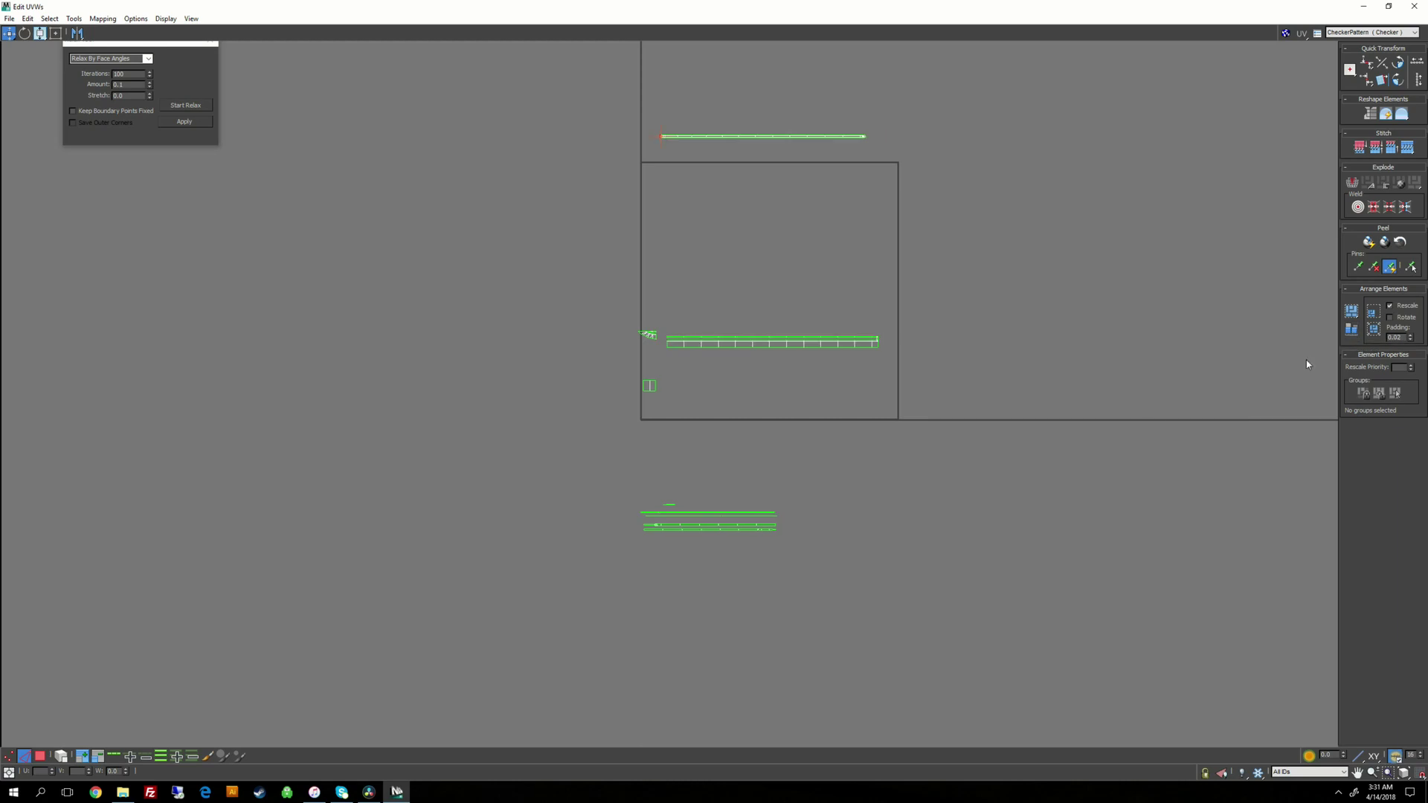
# Step: Inspect the checker pattern over the whole blade model from several angles
pyautogui.click(1389, 6)
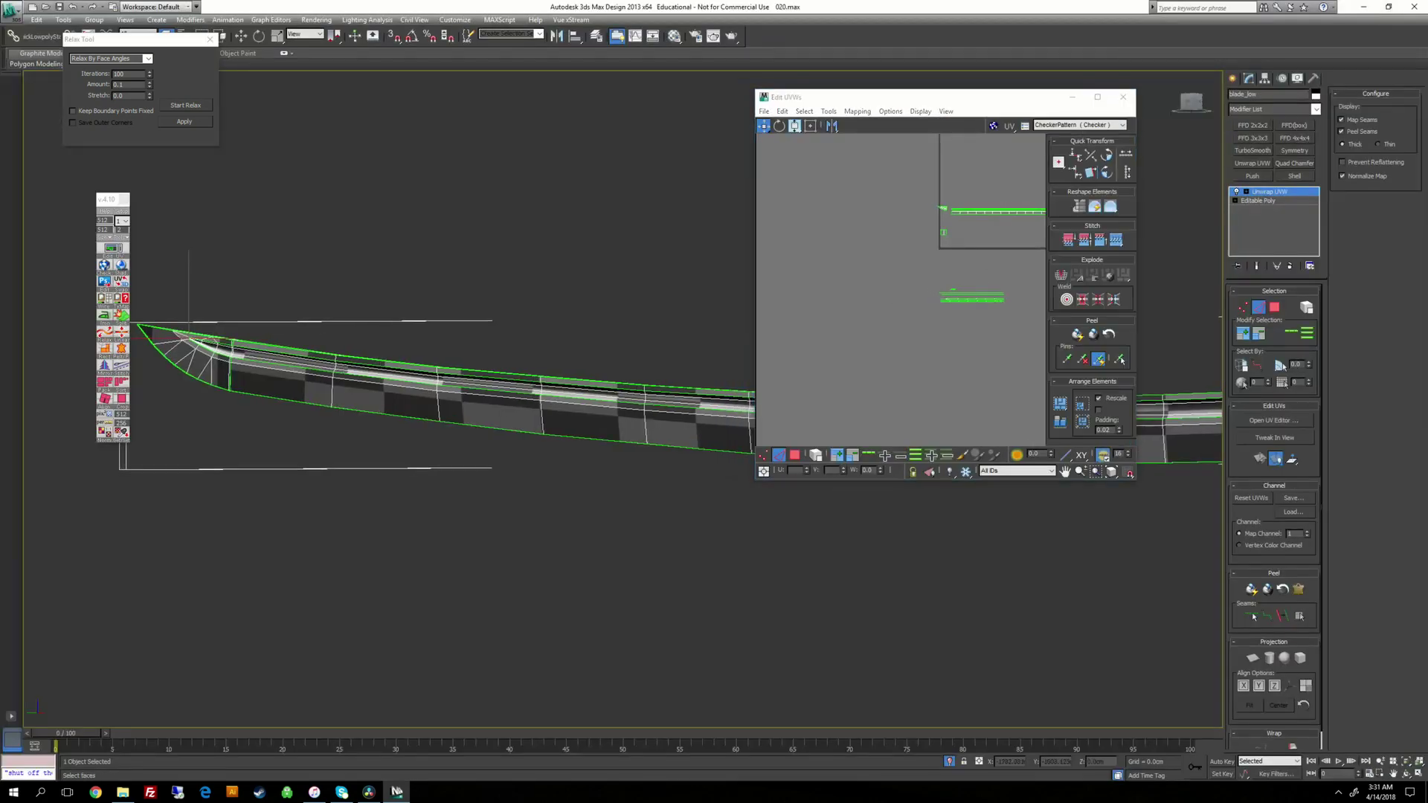
pyautogui.scroll(-6, 539, 398)
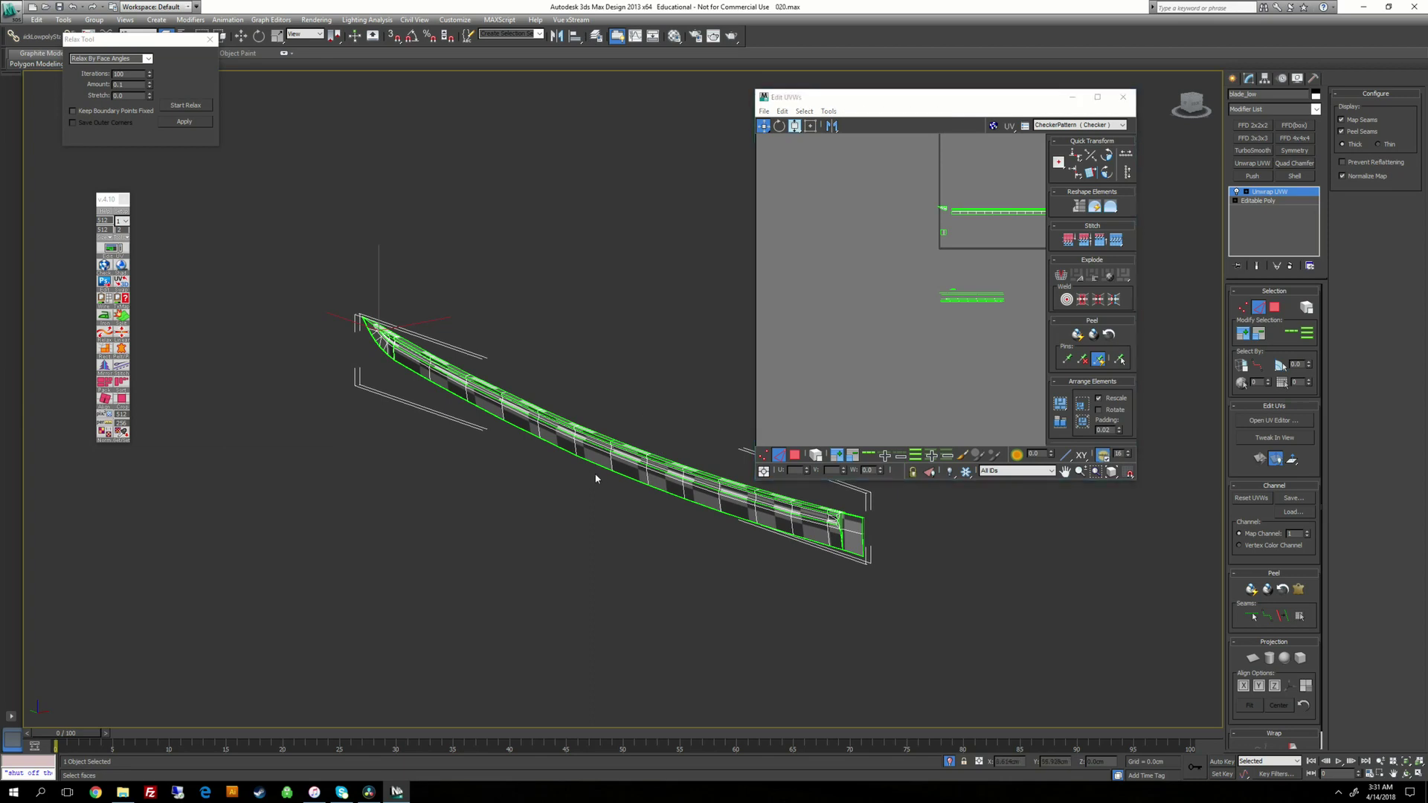
pyautogui.scroll(6, 595, 462)
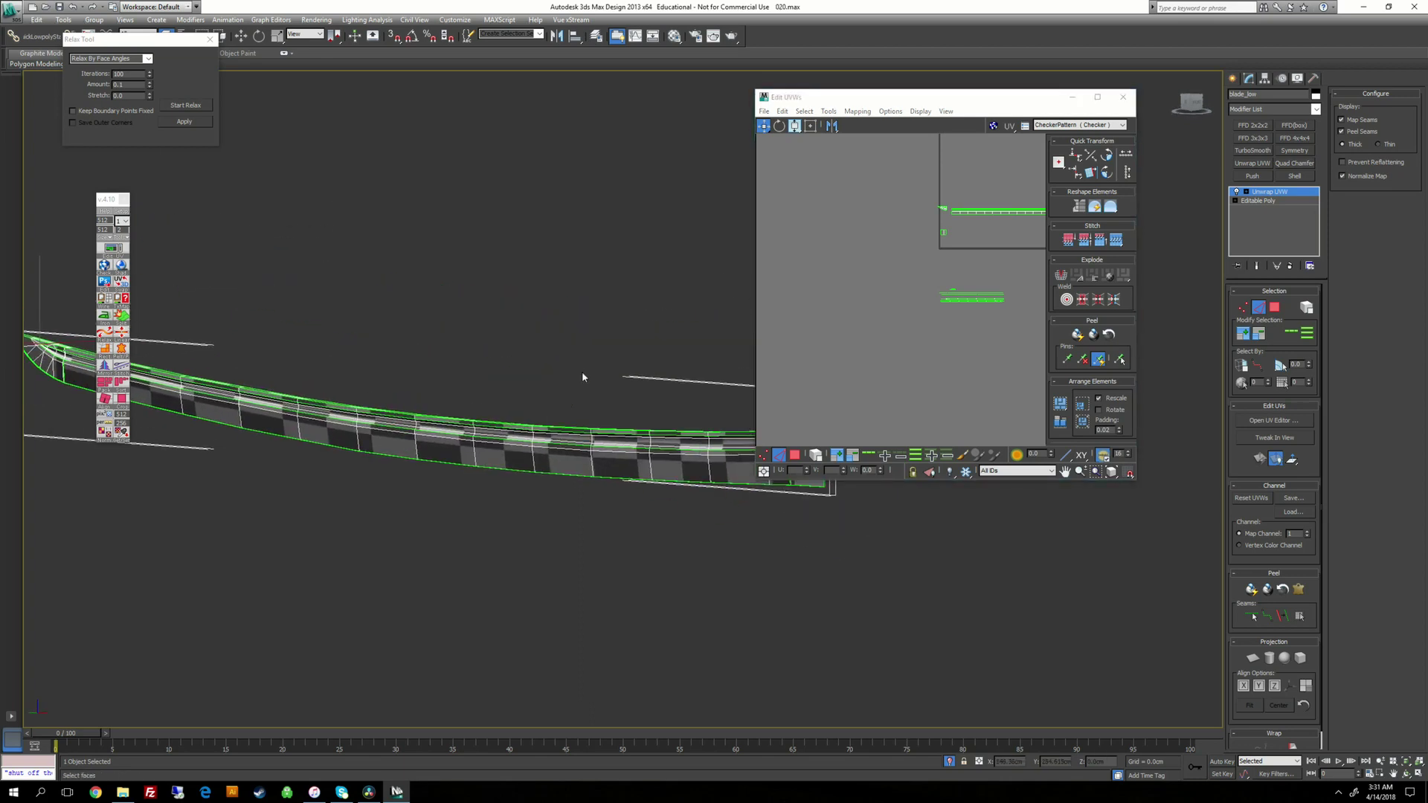
pyautogui.scroll(-4, 583, 377)
pyautogui.scroll(2, 663, 372)
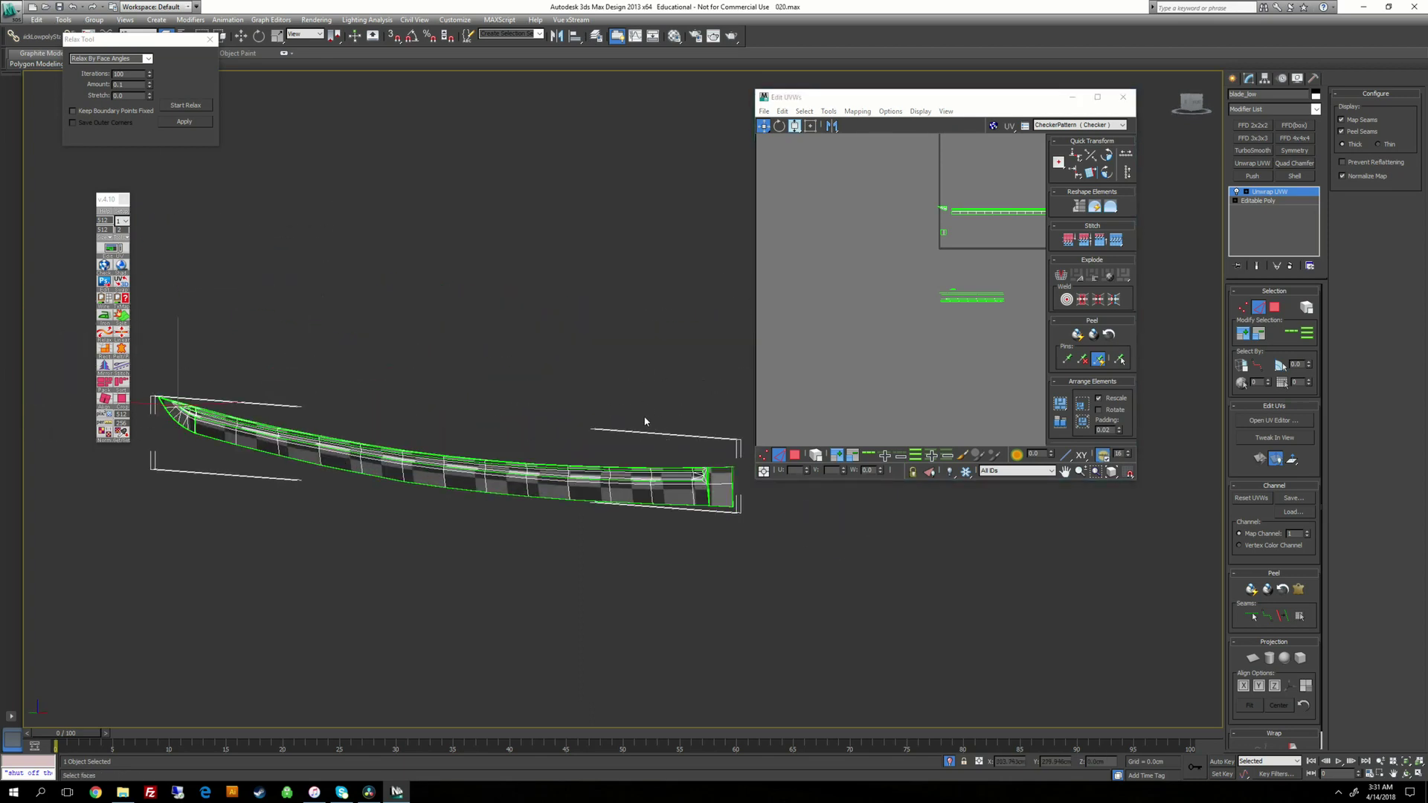
pyautogui.keyDown('alt'); pyautogui.moveTo(645, 421); pyautogui.dragTo(602, 382, button='middle'); pyautogui.keyUp('alt')
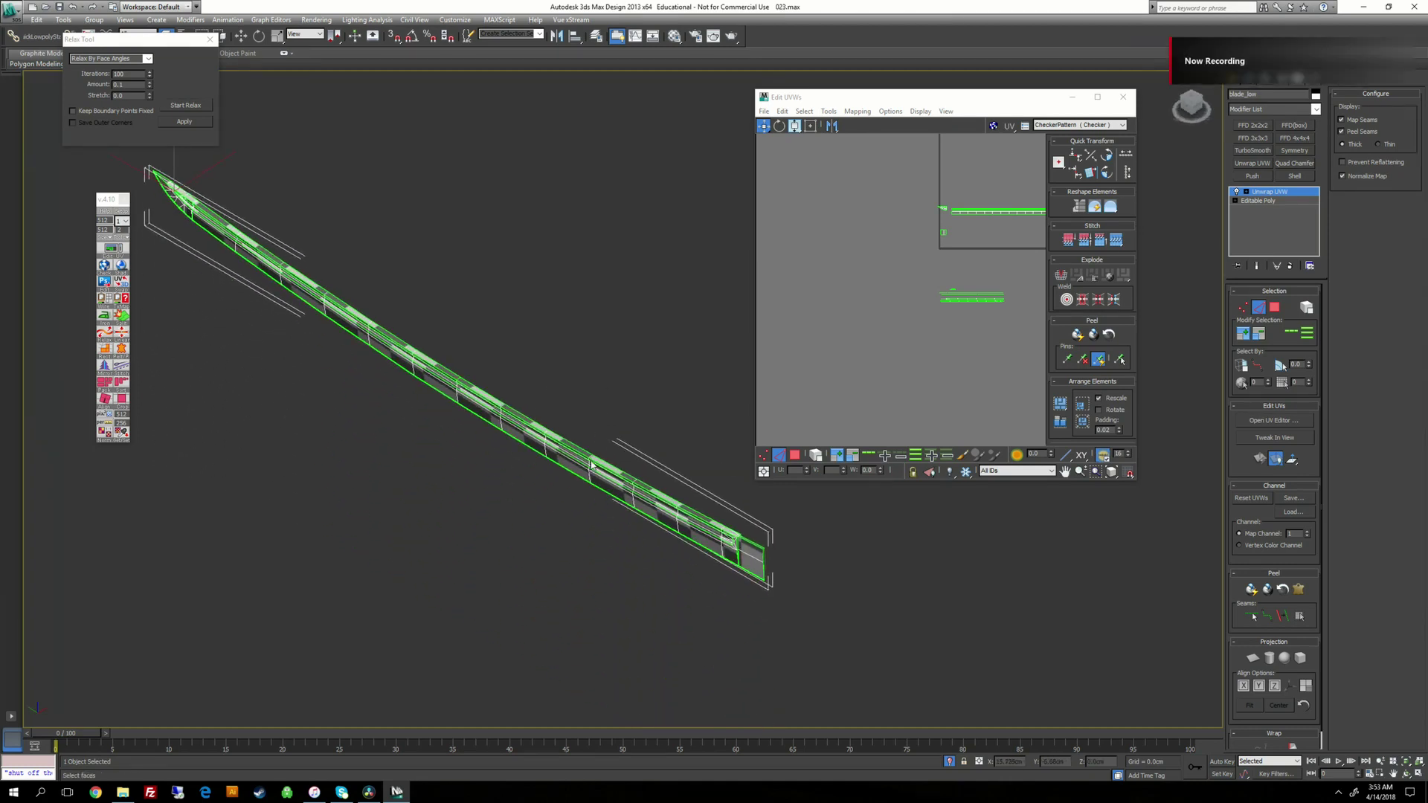
pyautogui.keyDown('alt'); pyautogui.moveTo(591, 465); pyautogui.dragTo(548, 389, button='middle'); pyautogui.keyUp('alt')
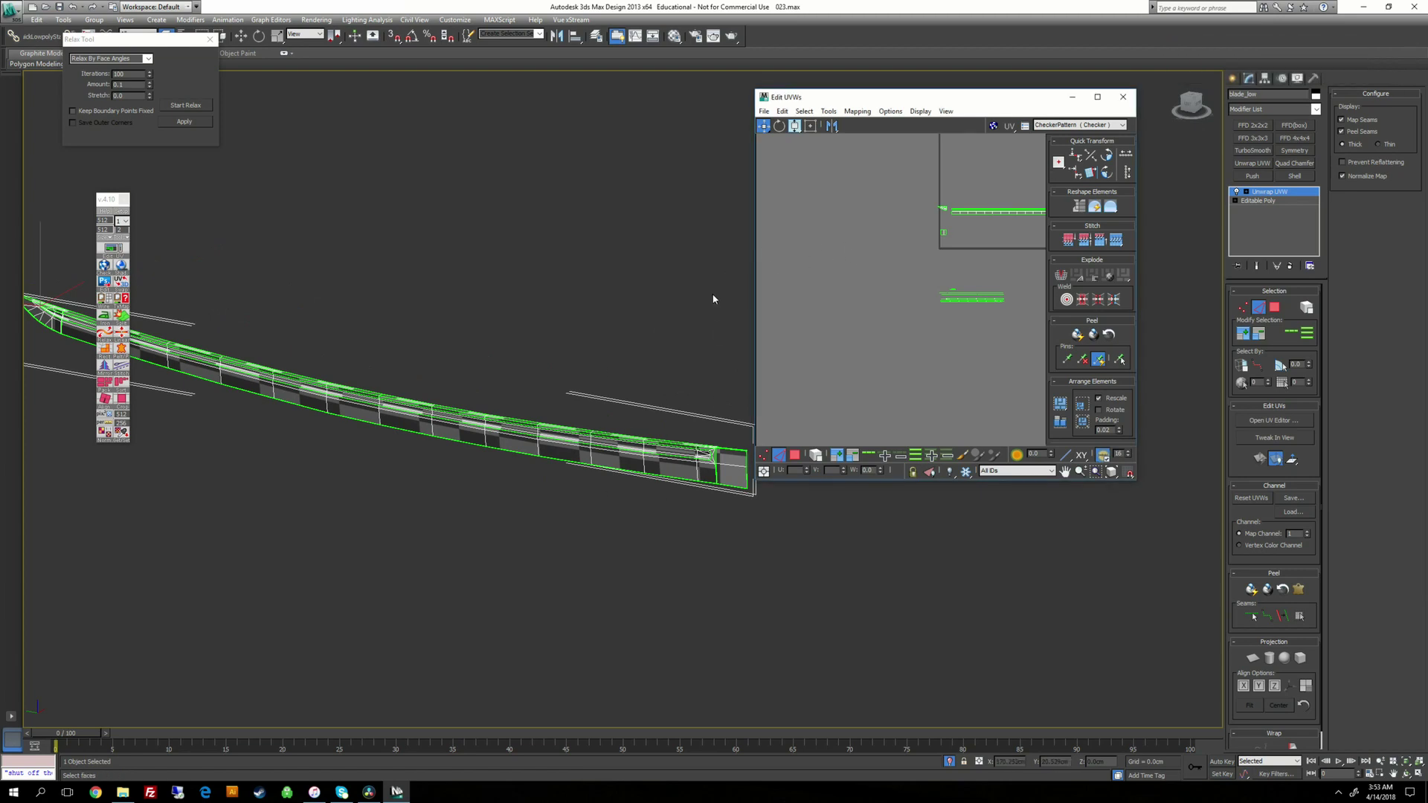
# Step: Convert the unwrapped blade to an Editable Poly
pyautogui.moveTo(714, 300); pyautogui.dragTo(674, 307, button='middle')
pyautogui.rightClick(691, 312)
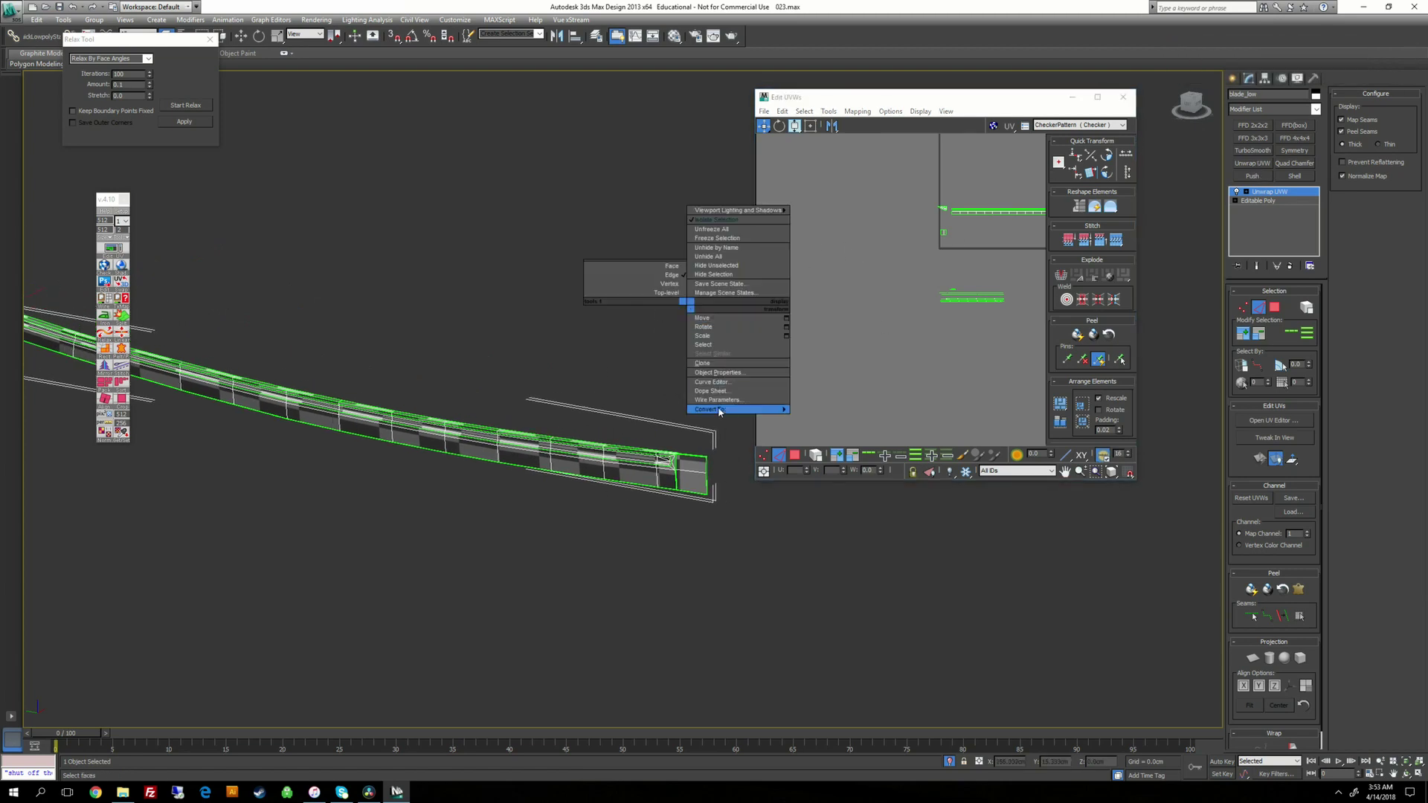
pyautogui.click(844, 411)
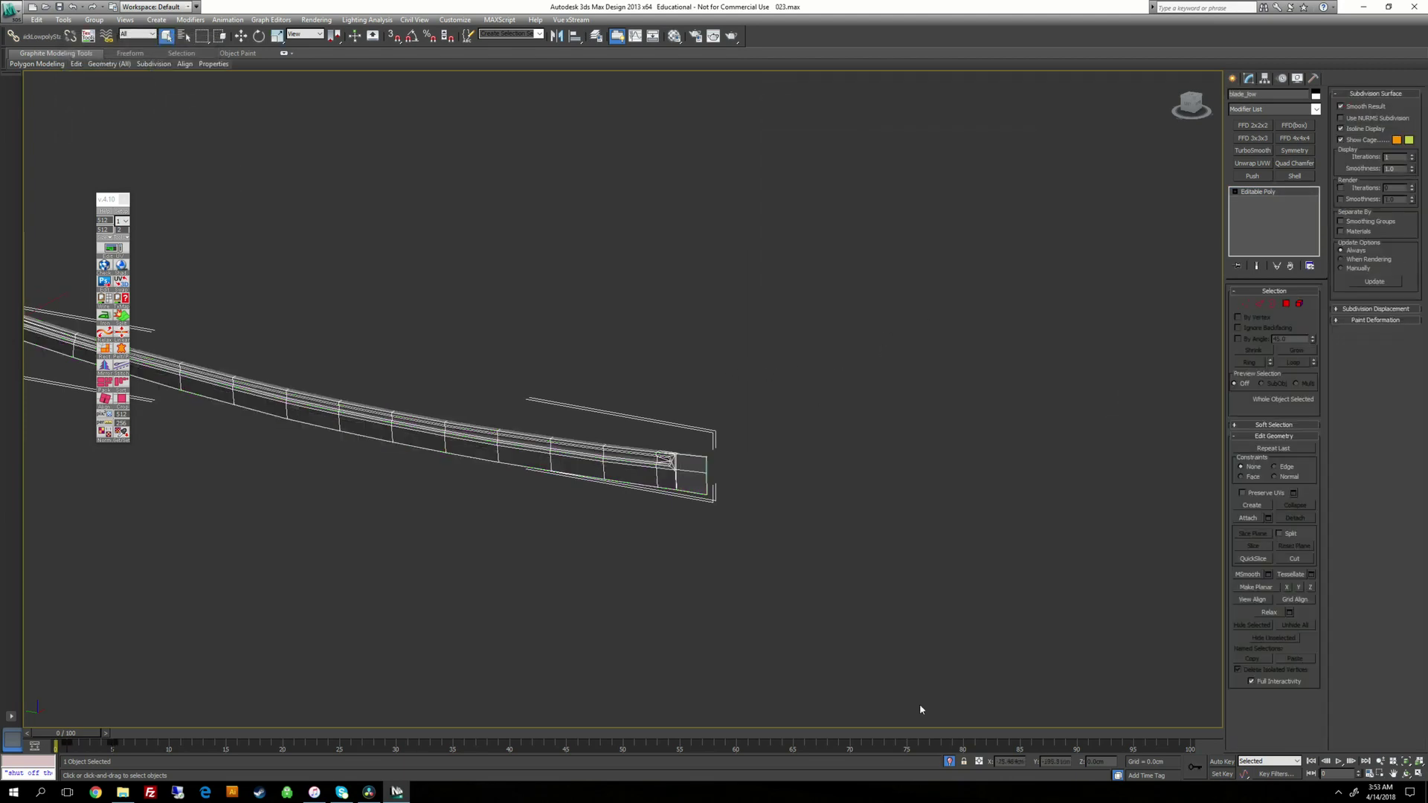
# Step: Leave isolation mode, select the blade's trim collar beside the guard, and isolate it
pyautogui.click(949, 762)
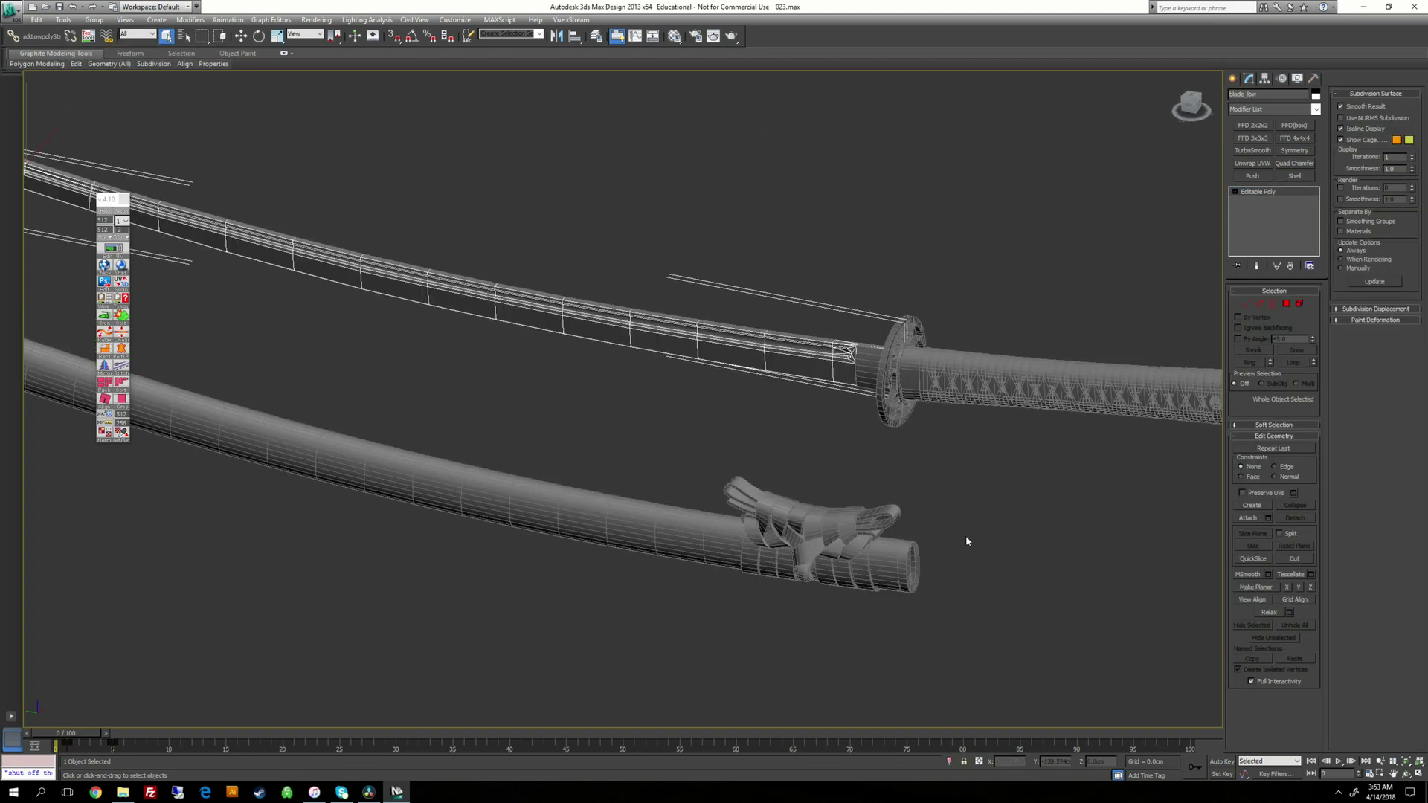
pyautogui.scroll(4, 965, 534)
pyautogui.click(886, 344)
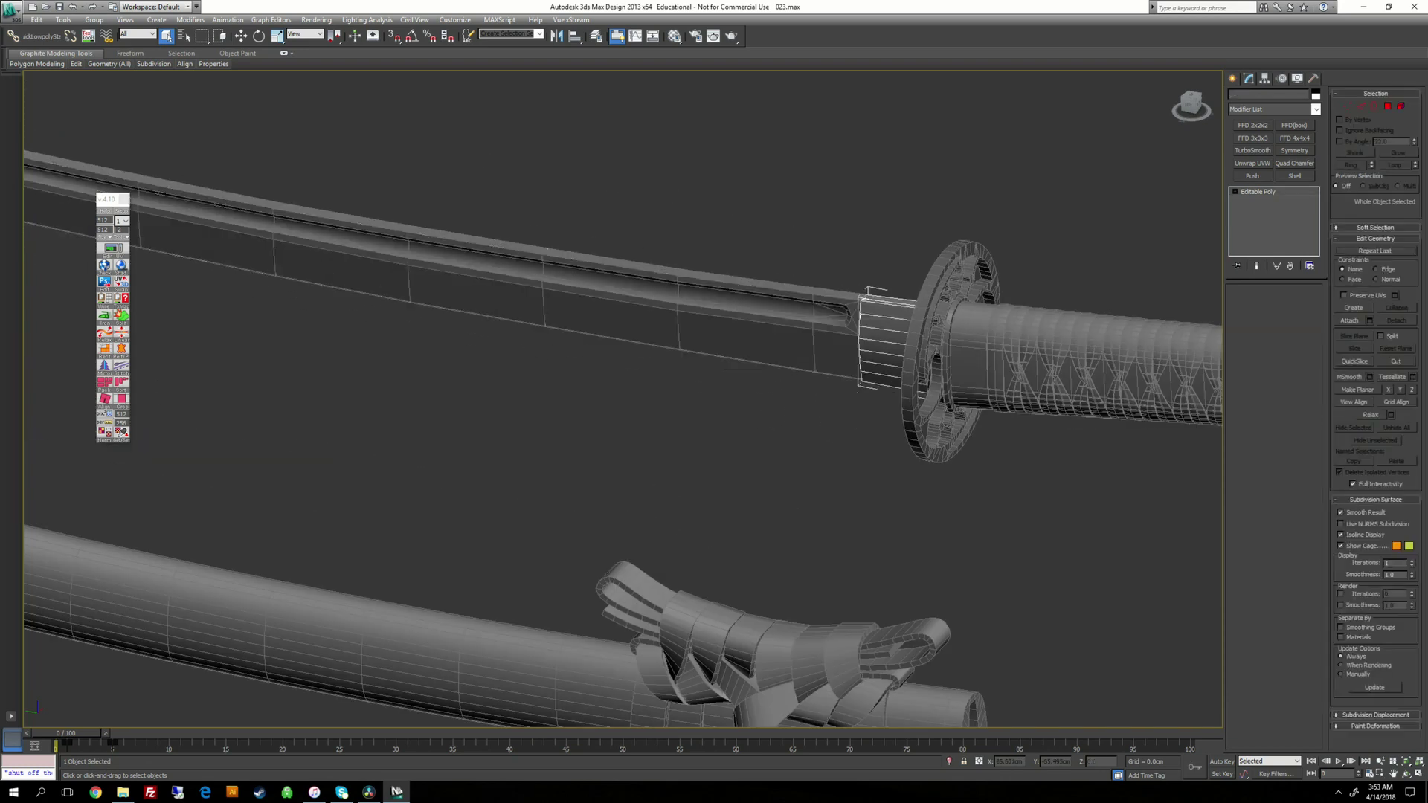
pyautogui.keyDown('alt'); pyautogui.moveTo(885, 346); pyautogui.dragTo(800, 439, button='middle'); pyautogui.keyUp('alt')
pyautogui.scroll(3, 740, 411)
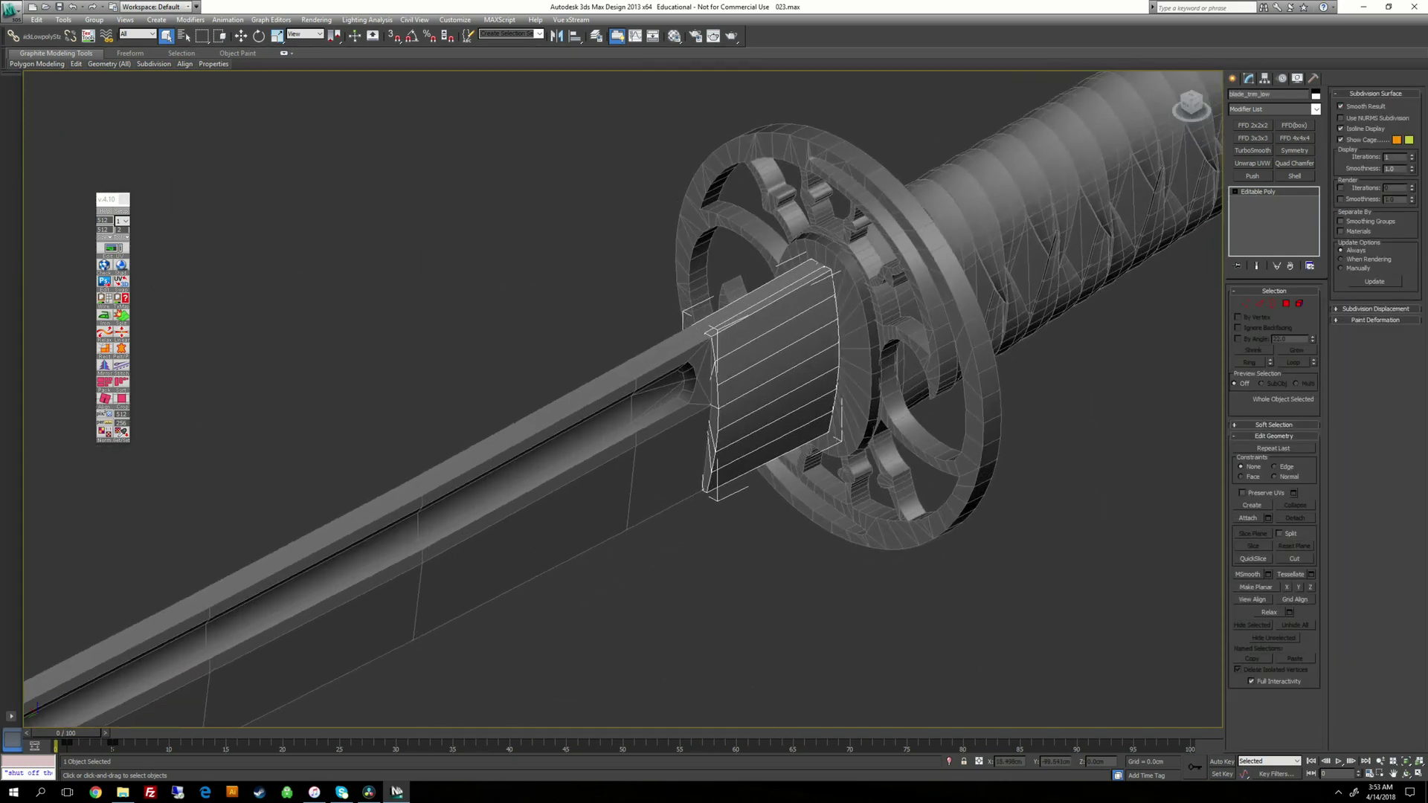
pyautogui.click(949, 761)
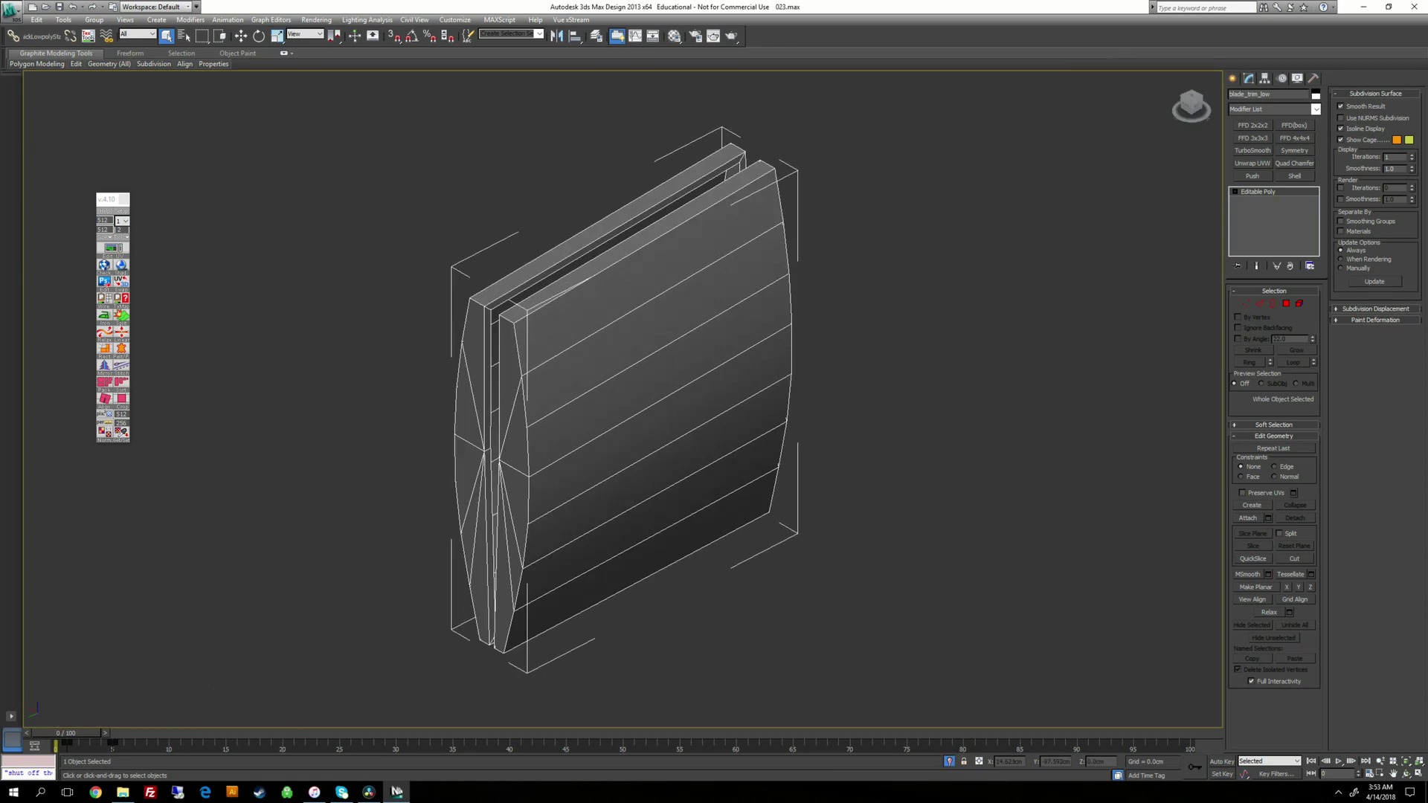
# Step: Detach the far half of the blade's trim collar as a separate object and leave element selection
pyautogui.keyDown('alt'); pyautogui.moveTo(714, 447); pyautogui.dragTo(759, 443, button='middle'); pyautogui.keyUp('alt')
pyautogui.moveTo(798, 340)
pyautogui.keyDown('alt'); pyautogui.mouseDown(button='middle')
pyautogui.moveTo(851, 341)
pyautogui.moveTo(795, 340)
pyautogui.mouseUp(button='middle'); pyautogui.keyUp('alt')
pyautogui.scroll(-2, 793, 339)
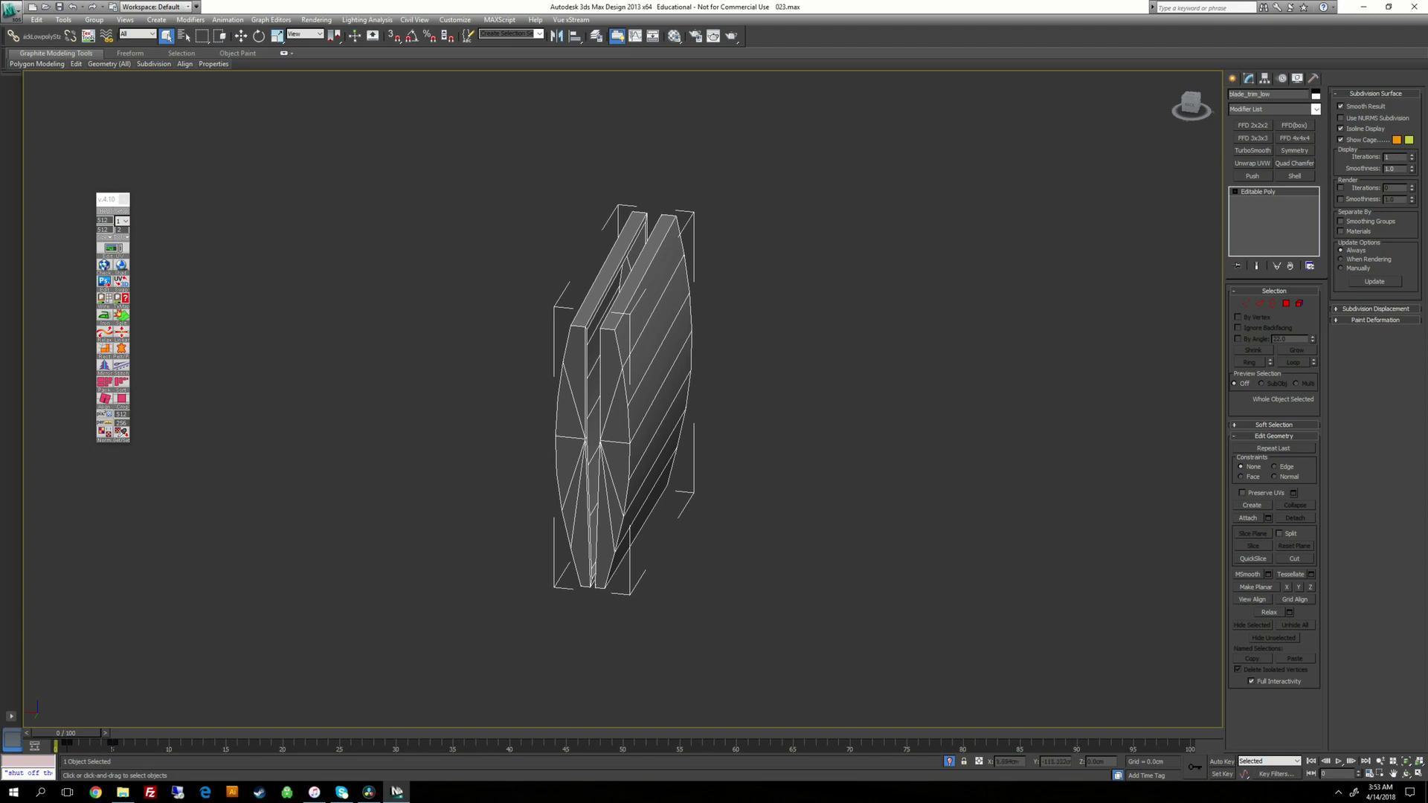
pyautogui.keyDown('alt'); pyautogui.moveTo(795, 341); pyautogui.dragTo(744, 340, button='middle'); pyautogui.keyUp('alt')
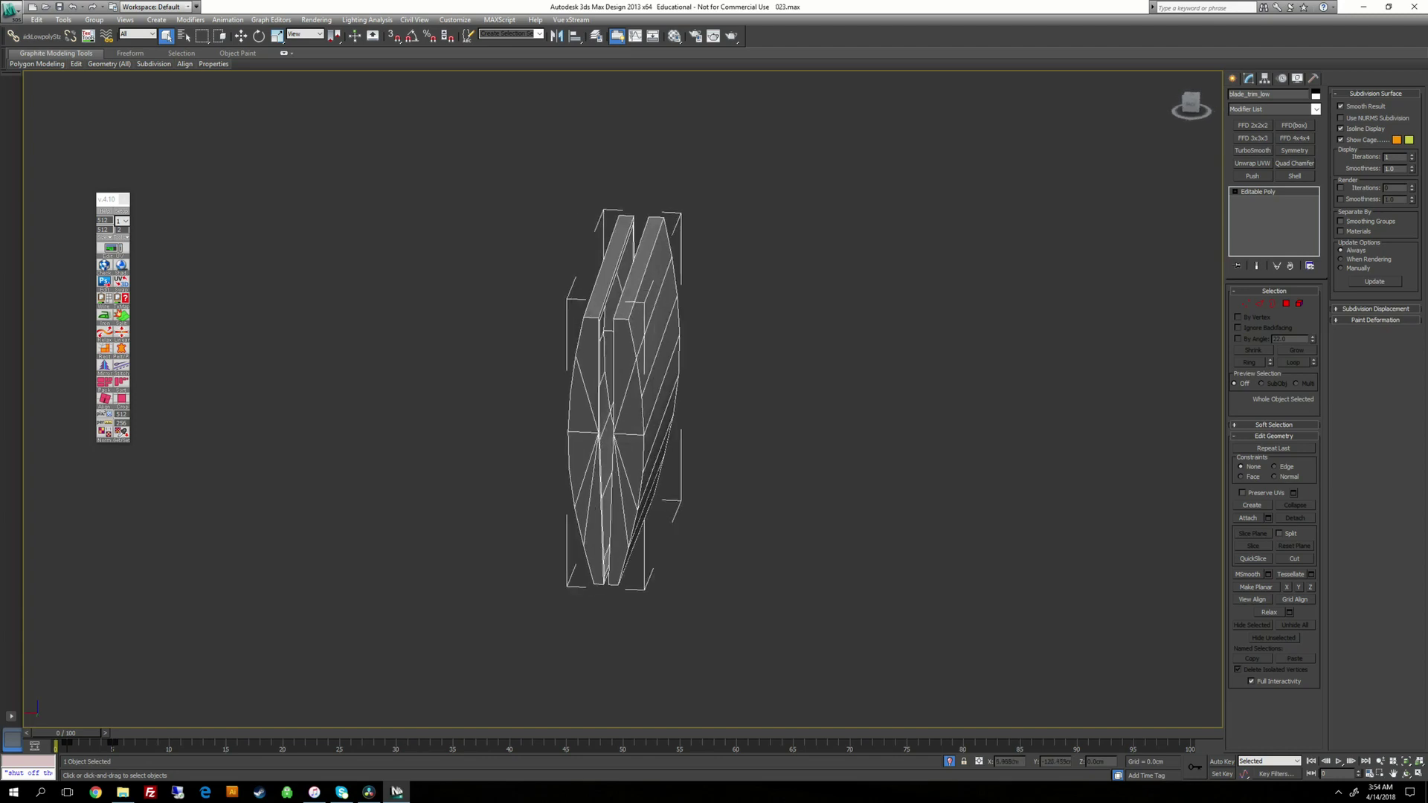
pyautogui.doubleClick(1235, 194)
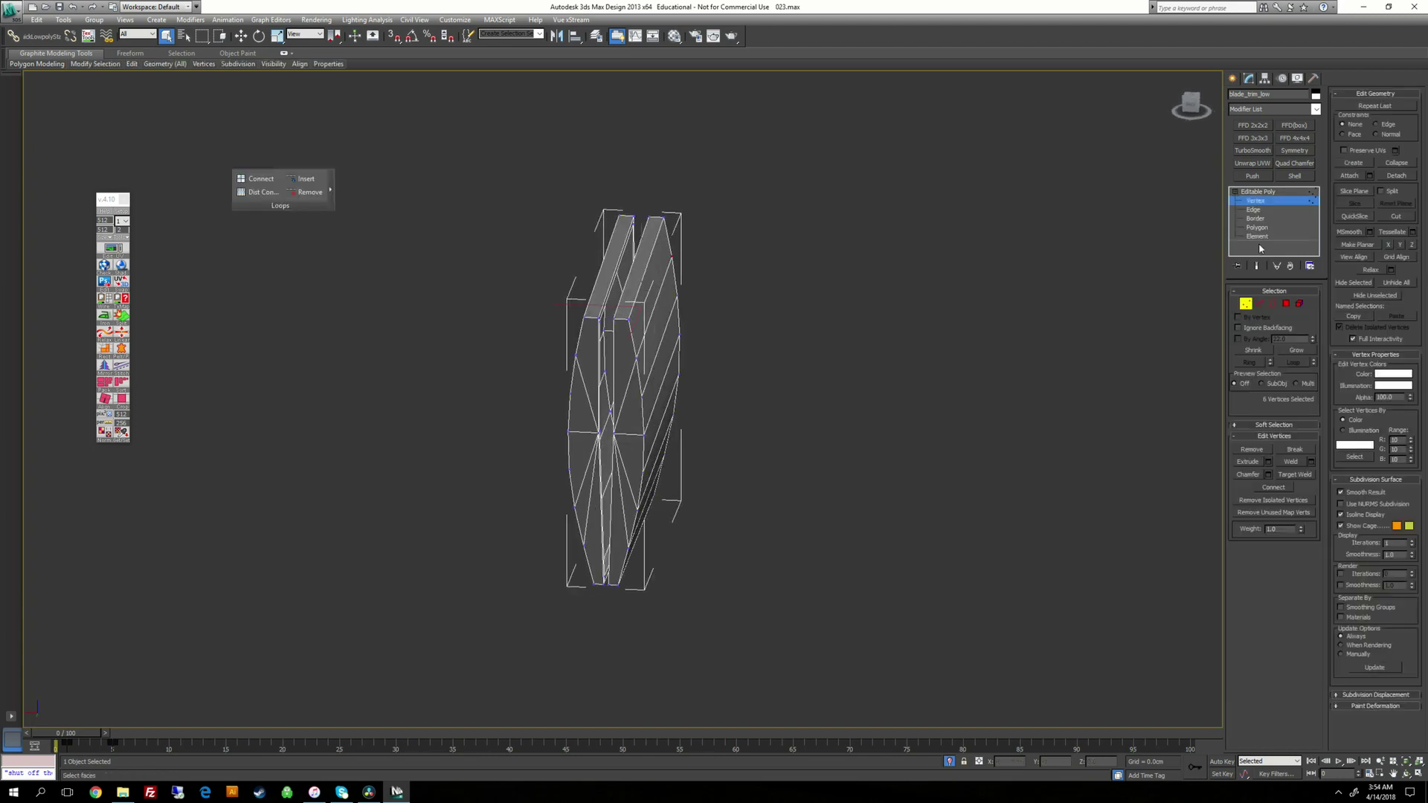
pyautogui.click(1258, 237)
pyautogui.click(658, 313)
pyautogui.keyDown('alt'); pyautogui.moveTo(658, 313); pyautogui.dragTo(833, 348, button='middle'); pyautogui.keyUp('alt')
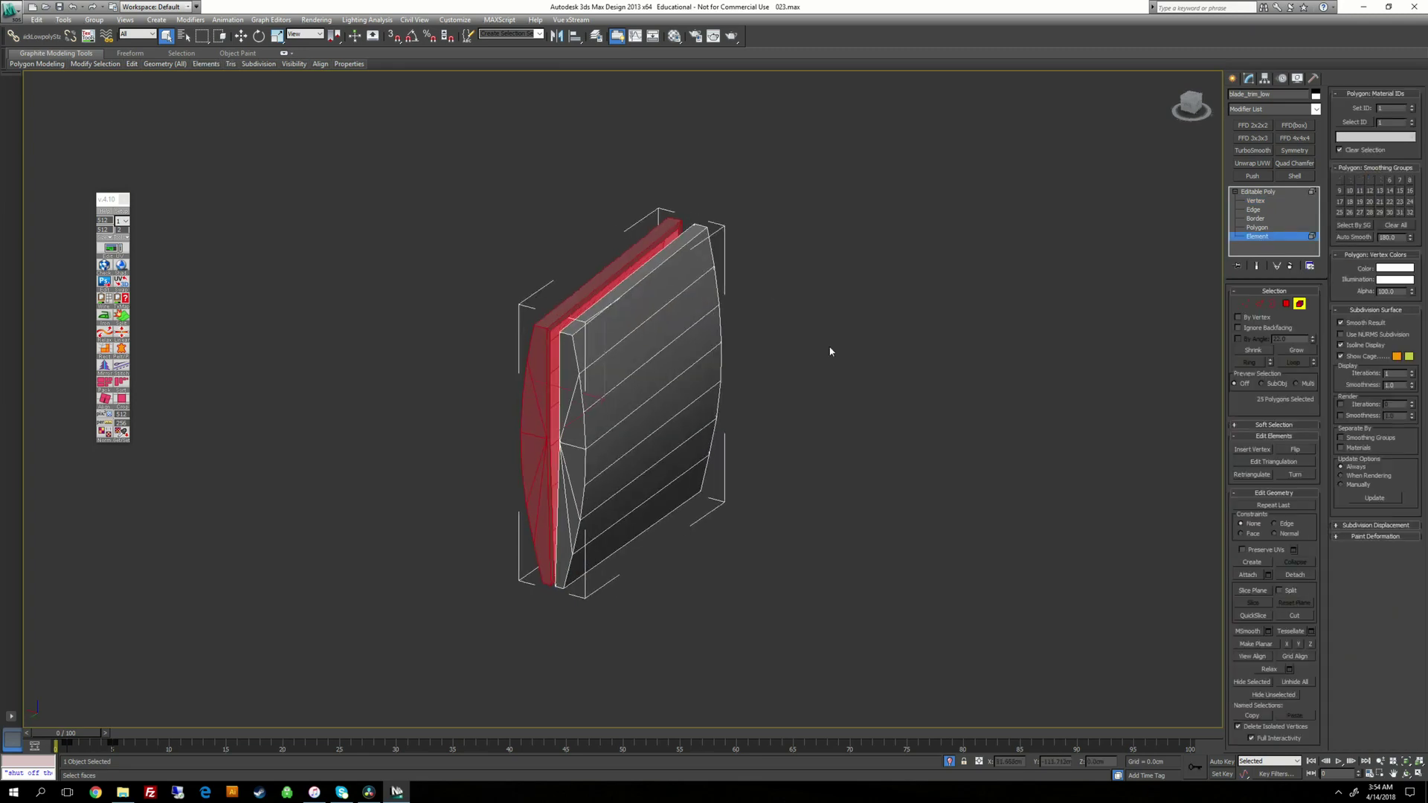
pyautogui.click(1293, 575)
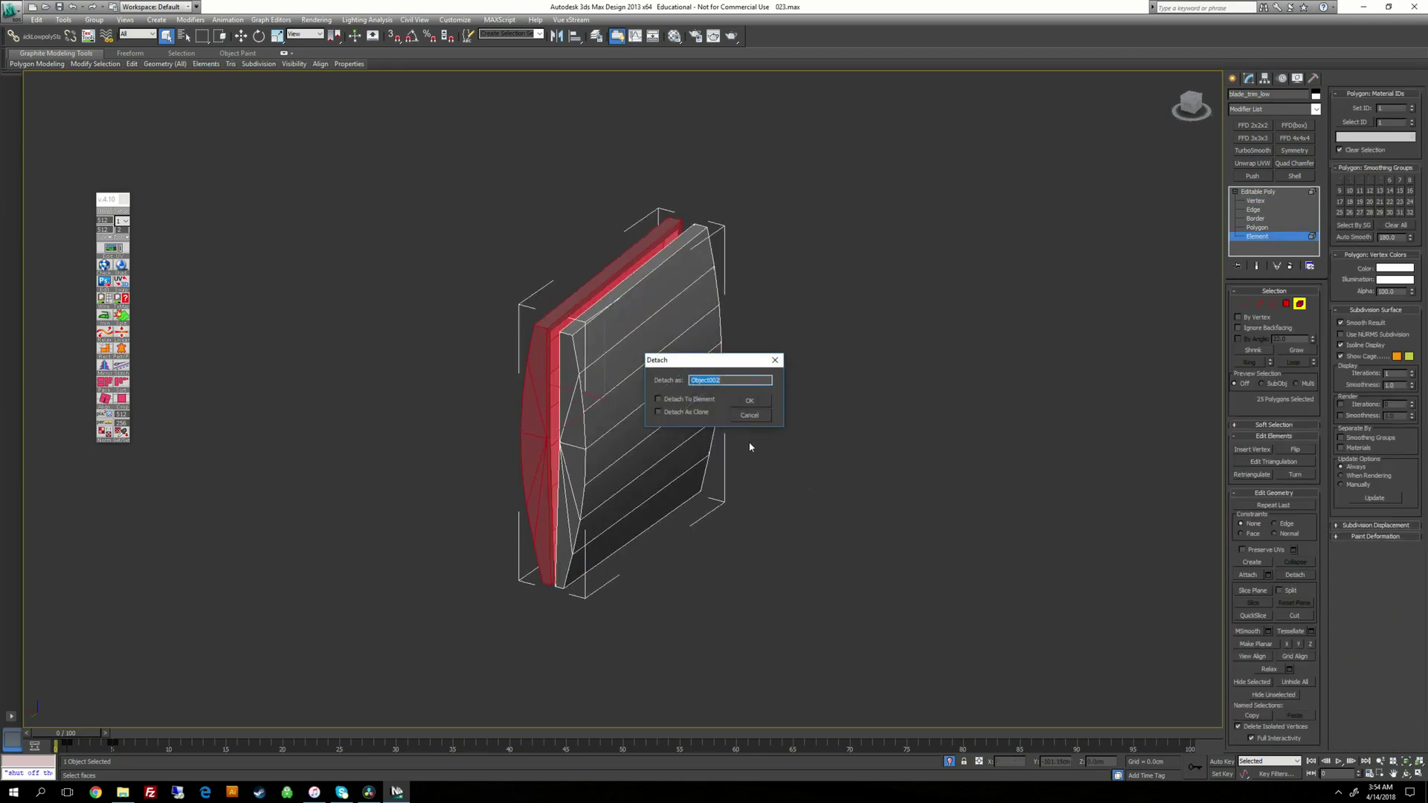
pyautogui.click(753, 401)
pyautogui.keyDown('alt'); pyautogui.moveTo(753, 401); pyautogui.dragTo(947, 372, button='middle'); pyautogui.keyUp('alt')
pyautogui.press('5')
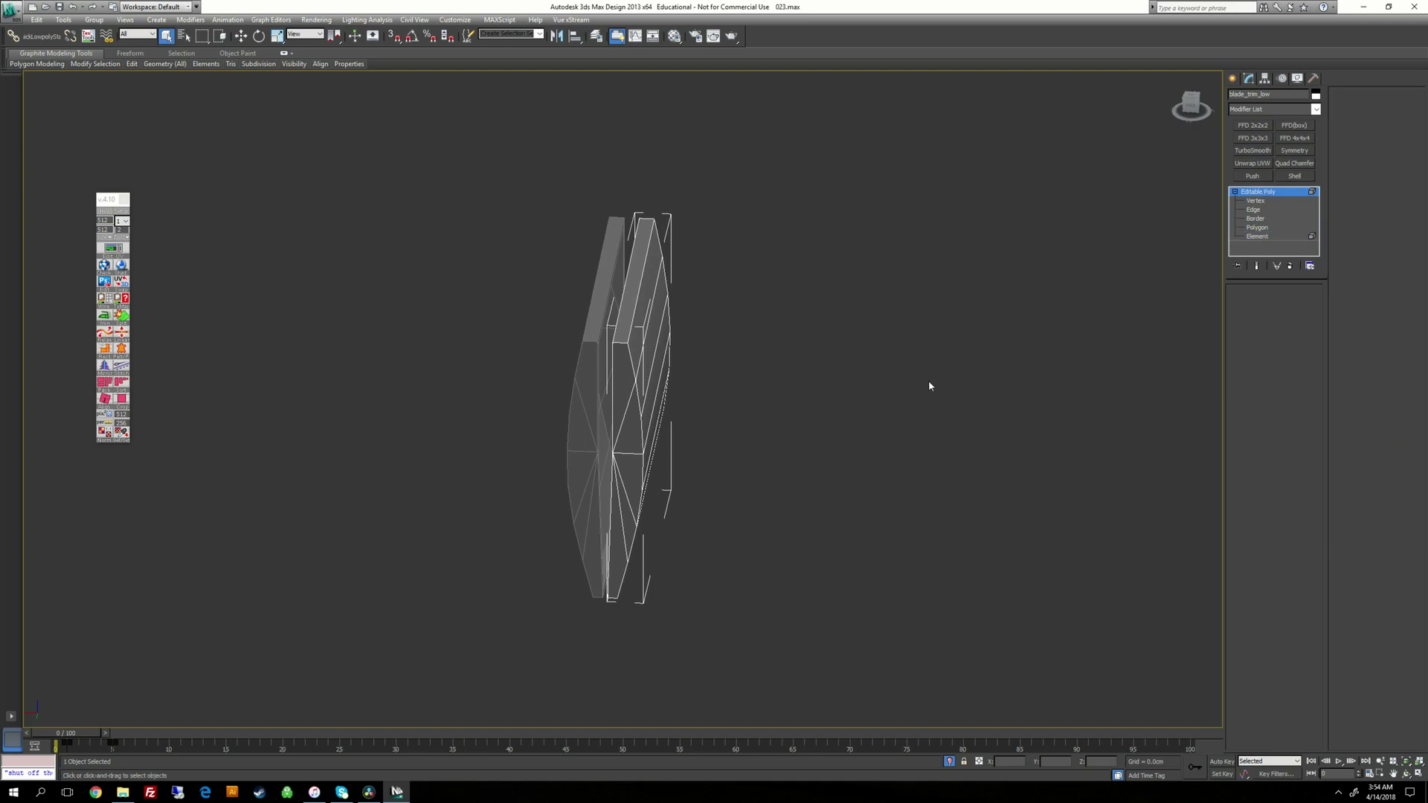
# Step: Apply the green material to the detached collar half
pyautogui.click(928, 381)
pyautogui.click(595, 320)
pyautogui.press('m')
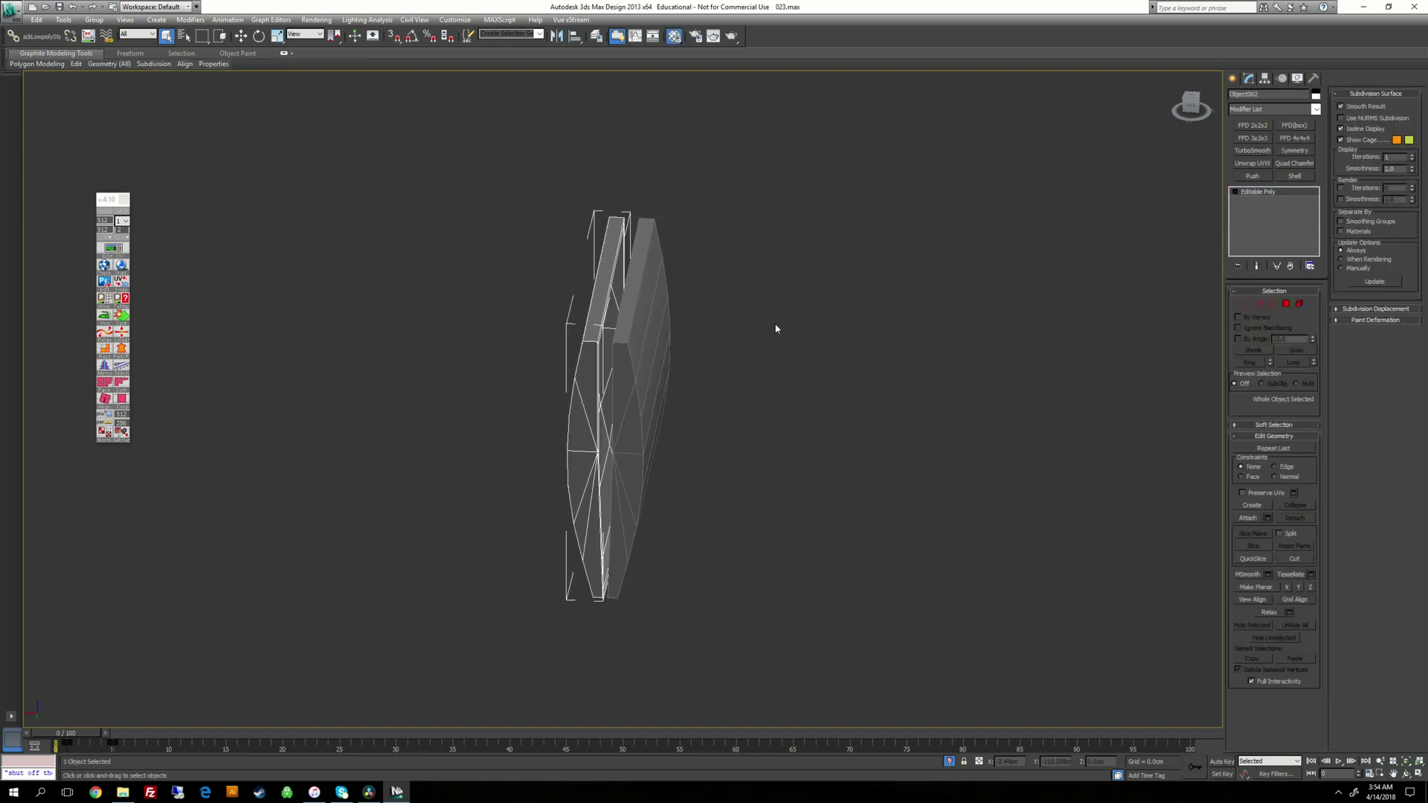
pyautogui.moveTo(1047, 272); pyautogui.dragTo(597, 366)
pyautogui.press('m')
pyautogui.click(854, 359)
# Step: Select the remaining grey collar half and isolate it on its own
pyautogui.click(631, 435)
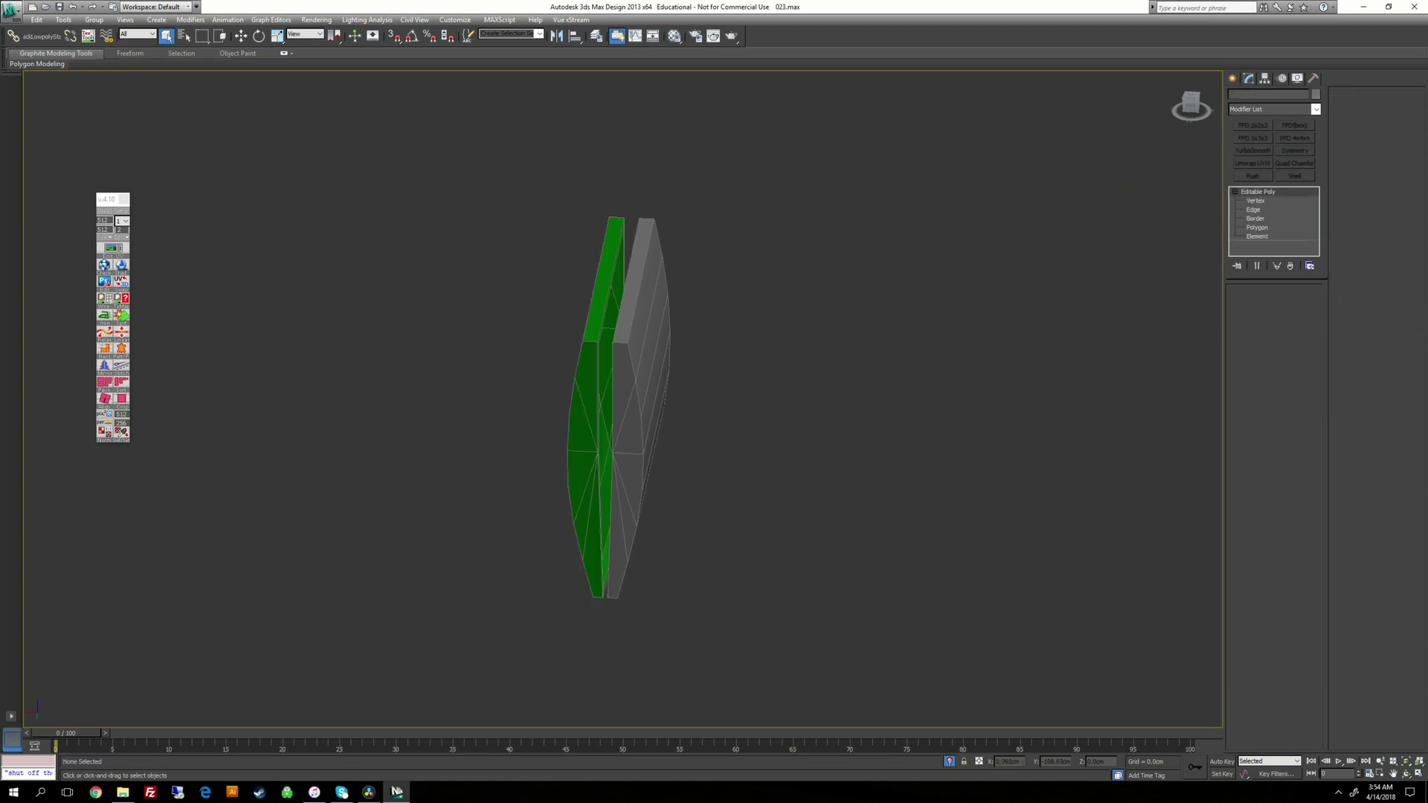
pyautogui.click(949, 761)
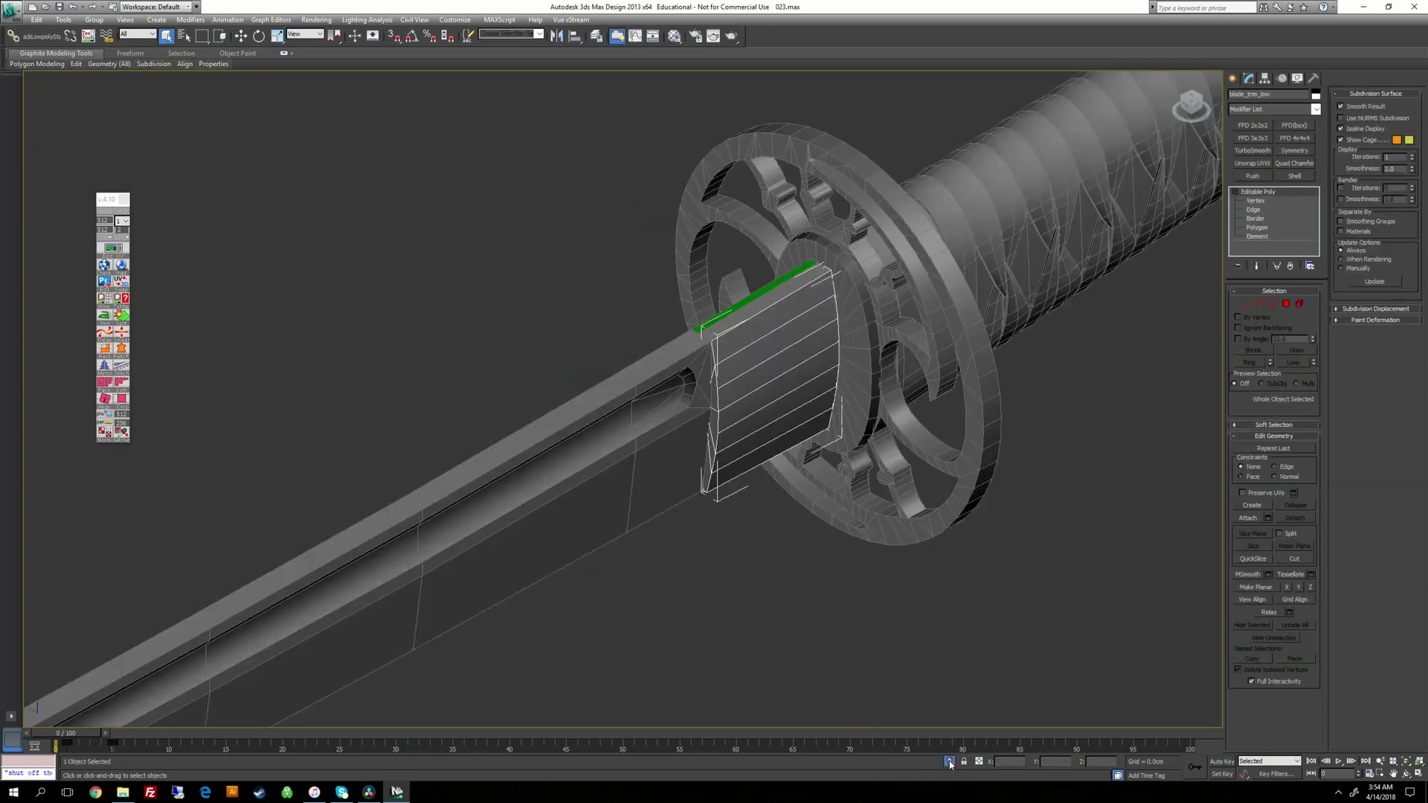
pyautogui.click(949, 762)
pyautogui.keyDown('alt'); pyautogui.moveTo(669, 416); pyautogui.dragTo(736, 417, button='middle'); pyautogui.keyUp('alt')
pyautogui.scroll(-3, 624, 400)
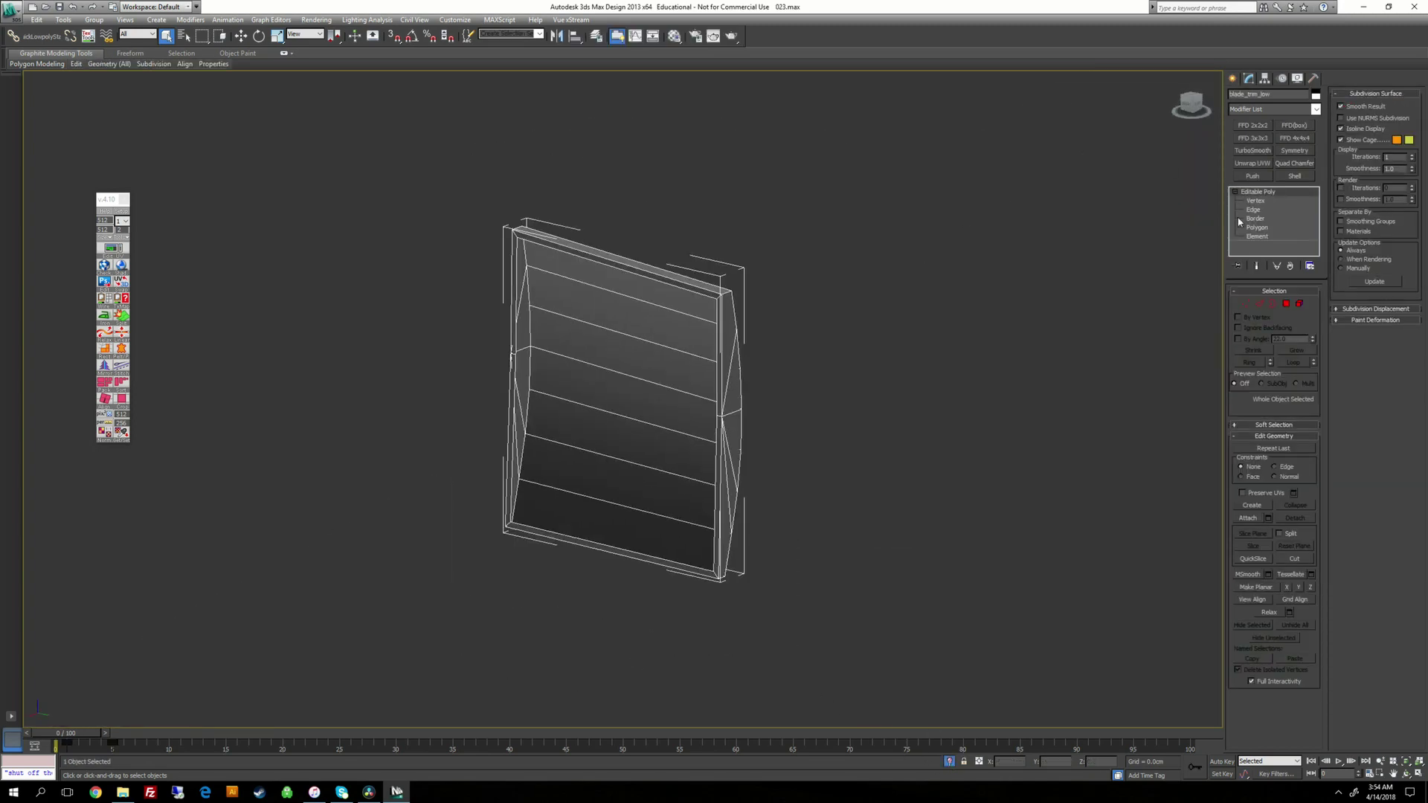
# Step: Select the narrow rim polygons around the open inner side of the collar half and delete them
pyautogui.click(1258, 228)
pyautogui.moveTo(633, 311)
pyautogui.keyDown('alt'); pyautogui.mouseDown(button='middle')
pyautogui.moveTo(678, 305)
pyautogui.moveTo(655, 311)
pyautogui.mouseUp(button='middle'); pyautogui.keyUp('alt')
pyautogui.moveTo(786, 356); pyautogui.dragTo(733, 409, button='middle')
pyautogui.scroll(4, 734, 409)
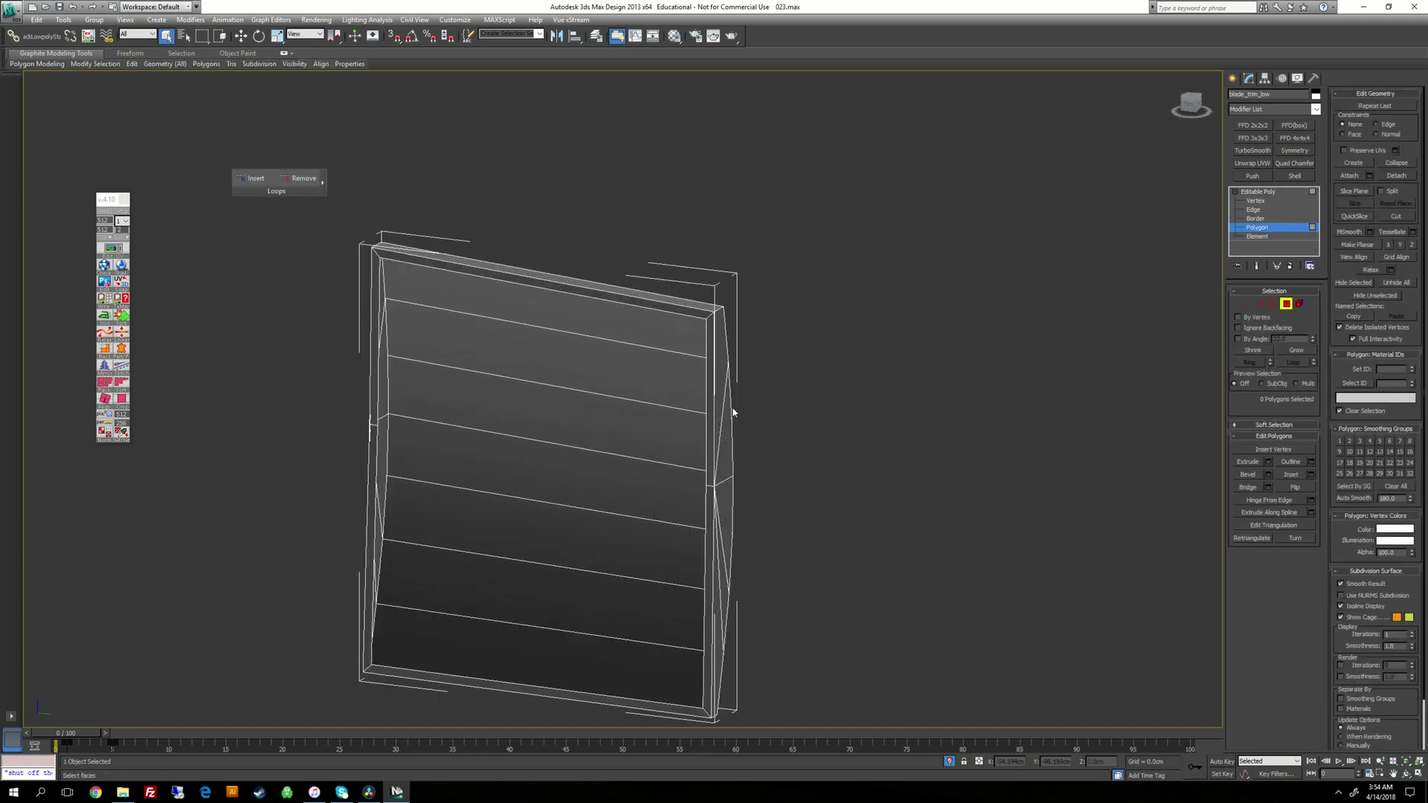
pyautogui.click(699, 271)
pyautogui.keyDown('shift'); pyautogui.click(746, 320); pyautogui.keyUp('shift')
pyautogui.scroll(-4, 815, 235)
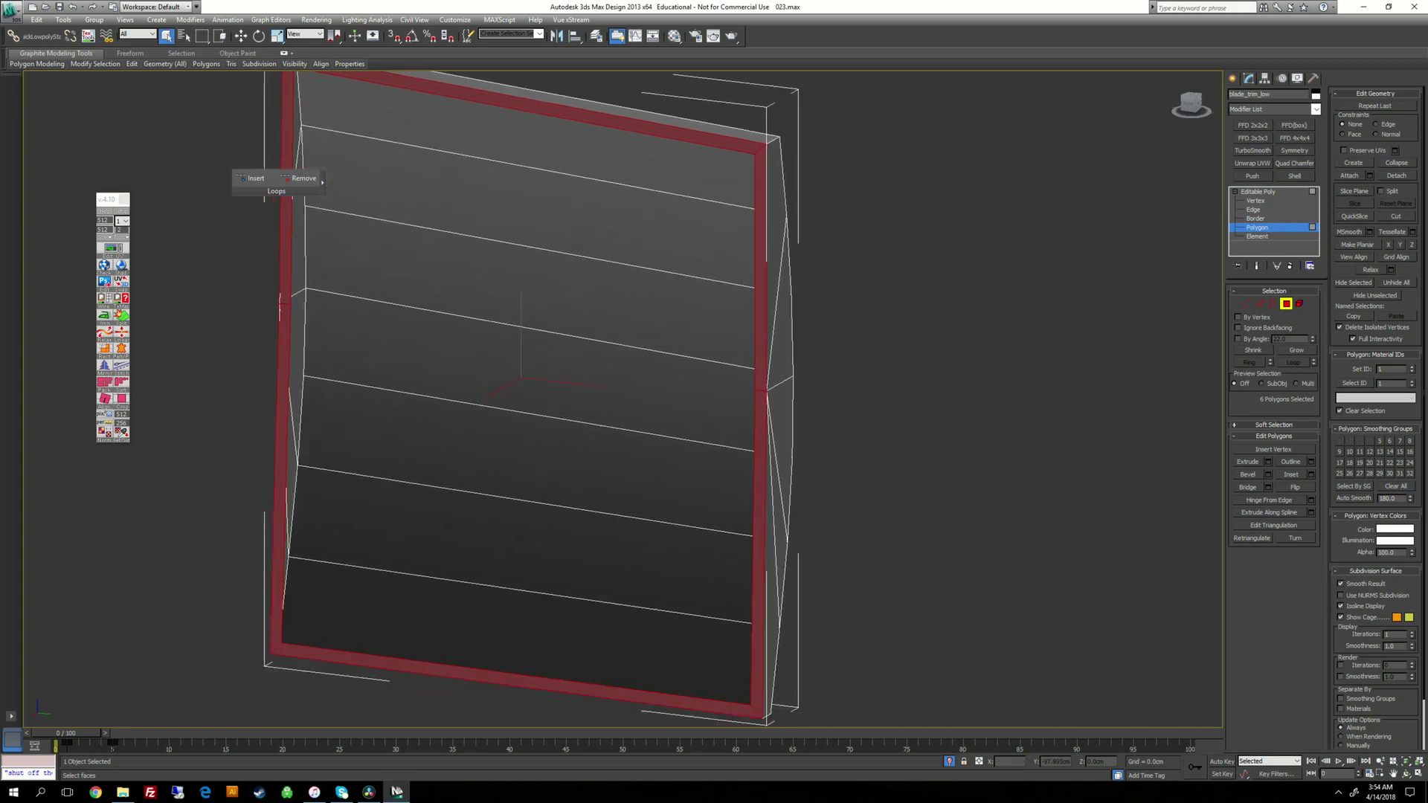
pyautogui.click(817, 238)
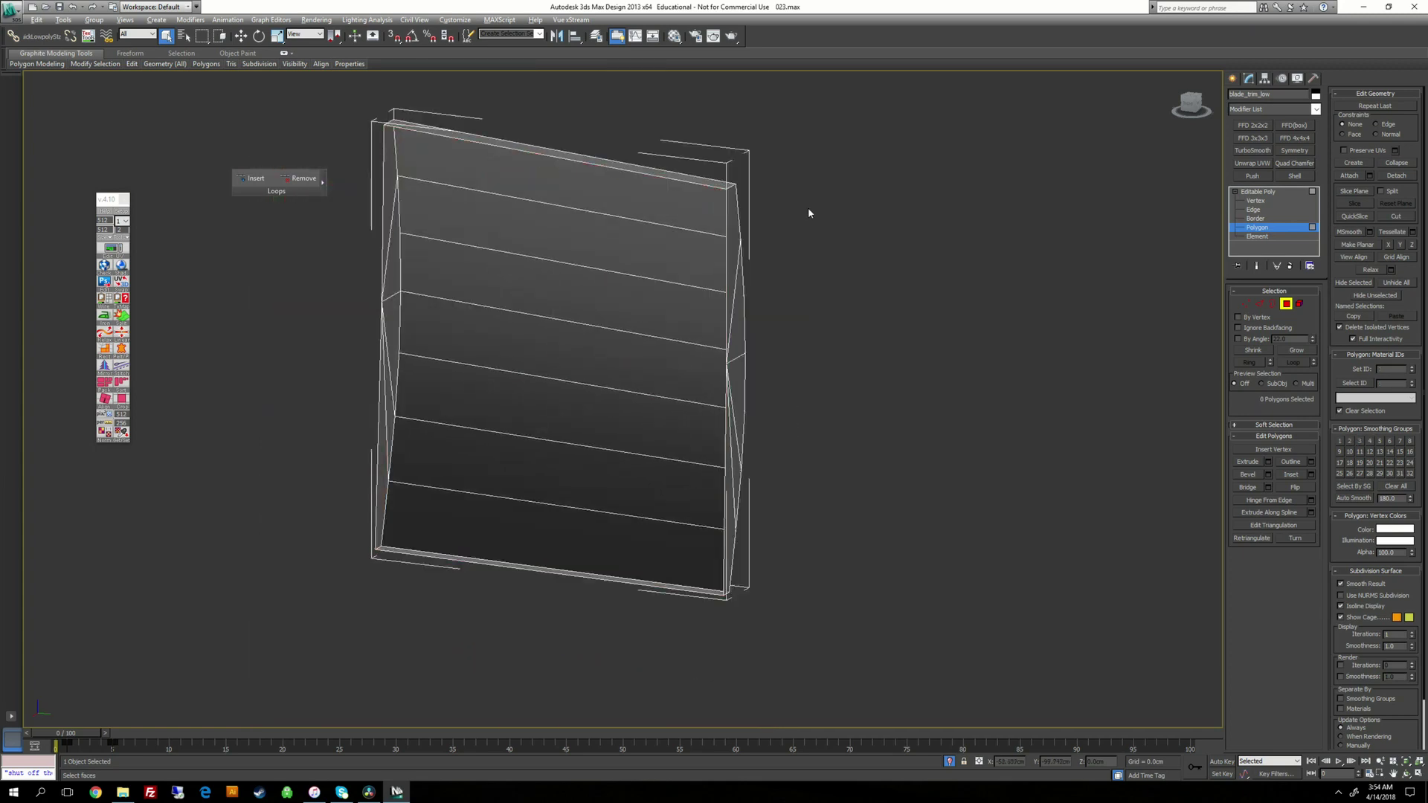
# Step: Reset the collar half's transform with Reset XForm and convert it back to an Editable Poly
pyautogui.keyDown('alt'); pyautogui.moveTo(808, 206); pyautogui.dragTo(751, 212, button='middle'); pyautogui.keyUp('alt')
pyautogui.click(1257, 191)
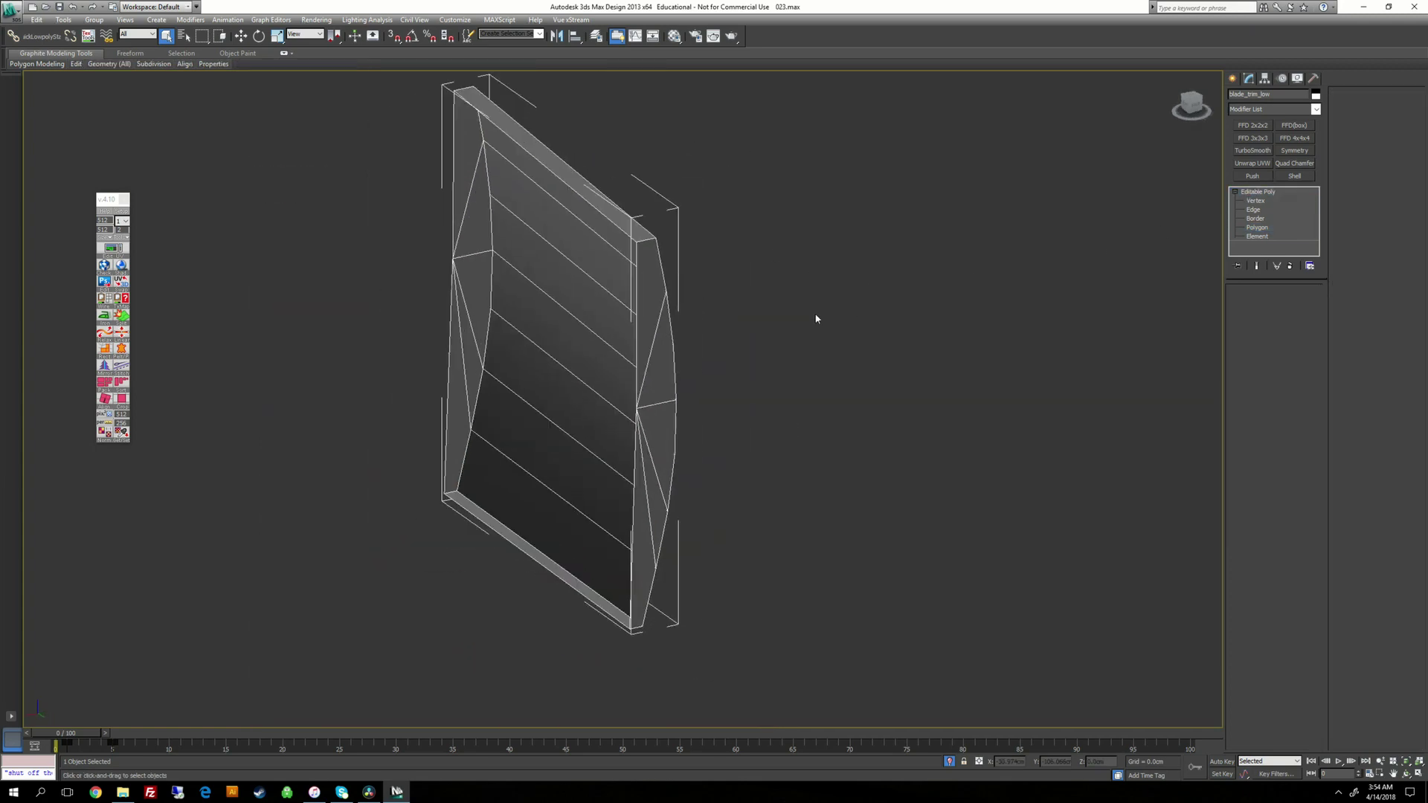
pyautogui.keyDown('alt'); pyautogui.moveTo(819, 315); pyautogui.dragTo(774, 316, button='middle'); pyautogui.keyUp('alt')
pyautogui.keyDown('alt'); pyautogui.moveTo(1041, 238); pyautogui.dragTo(1000, 239, button='middle'); pyautogui.keyUp('alt')
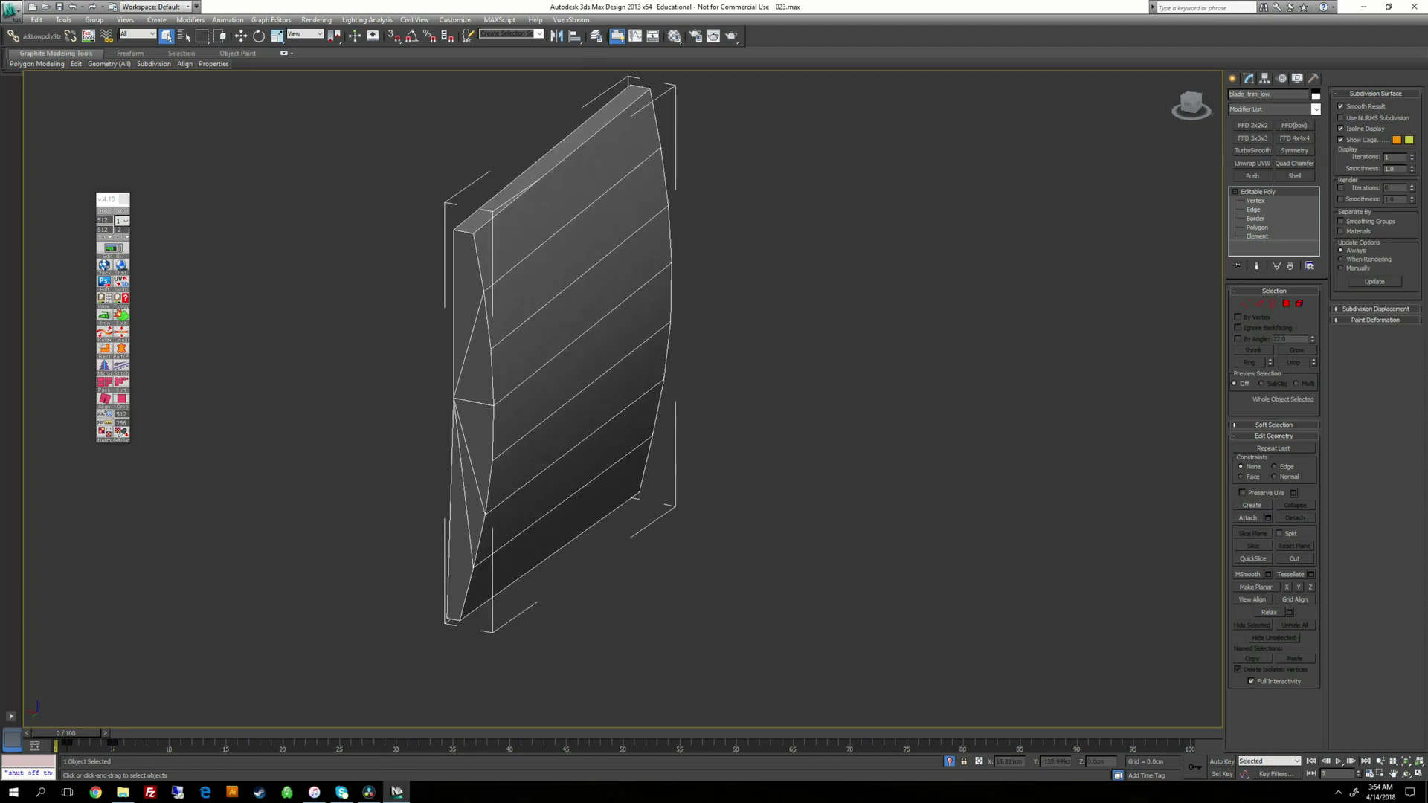
pyautogui.click(1315, 80)
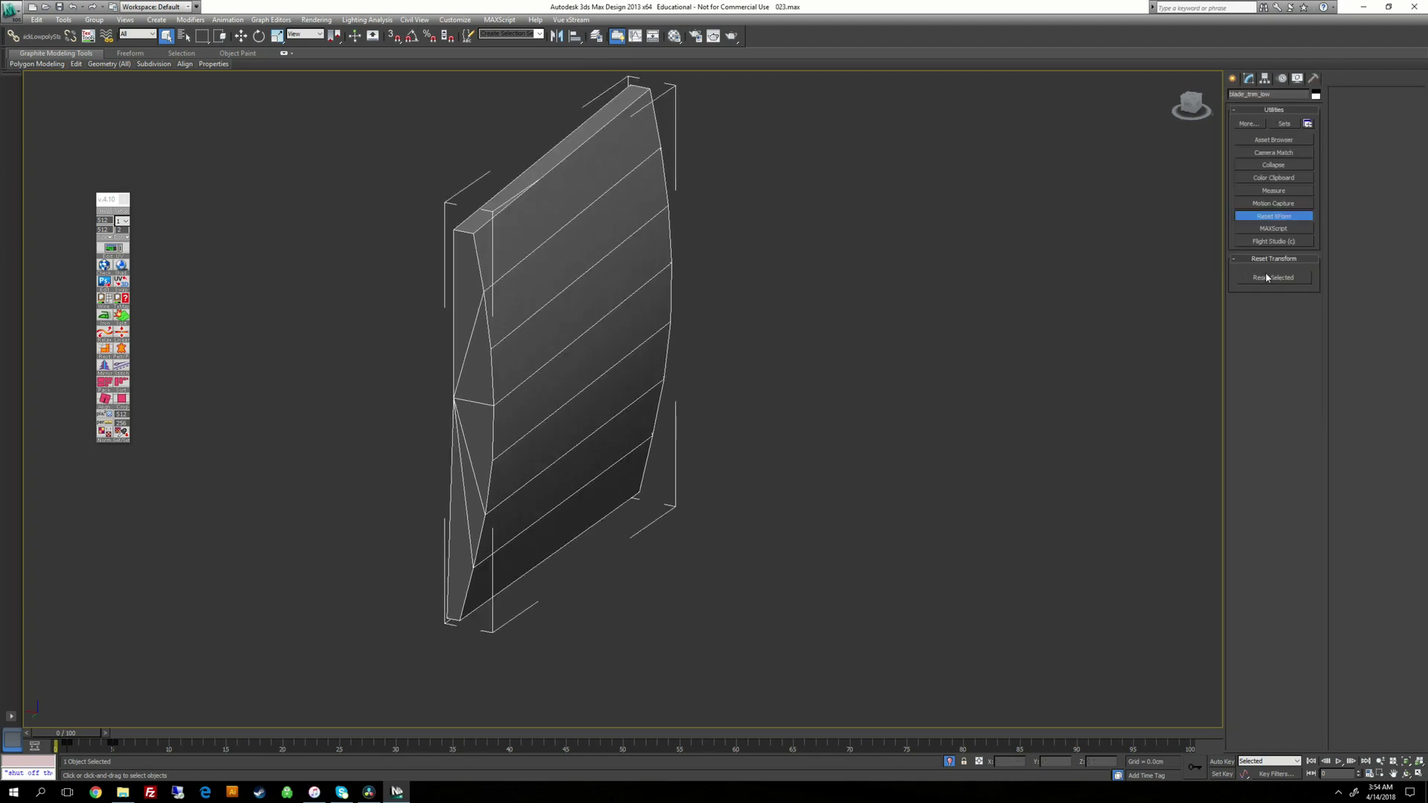
pyautogui.rightClick(853, 241)
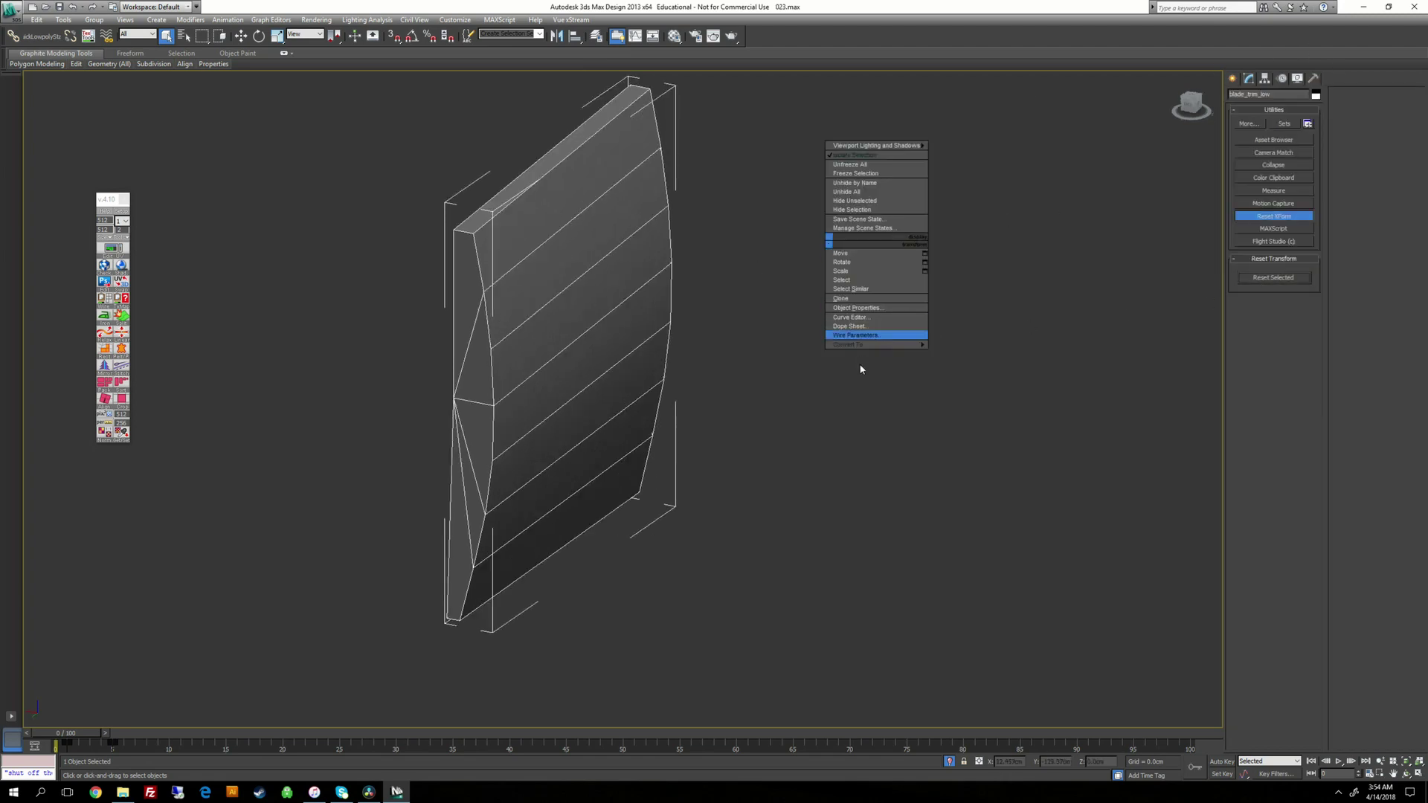
pyautogui.moveTo(863, 343)
pyautogui.click(959, 359)
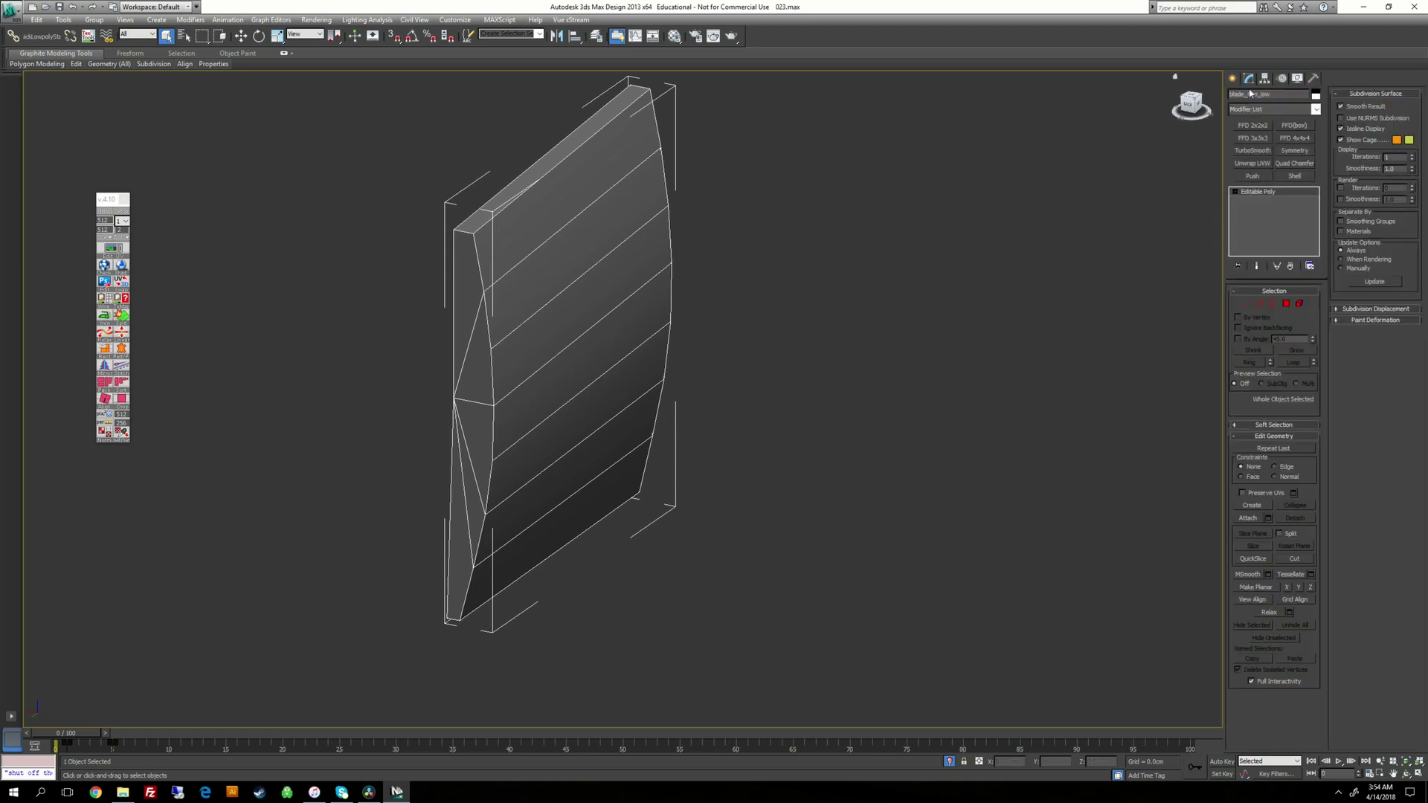
# Step: Add an Unwrap UVW modifier to the collar half and flatten-map all of its faces
pyautogui.click(1252, 163)
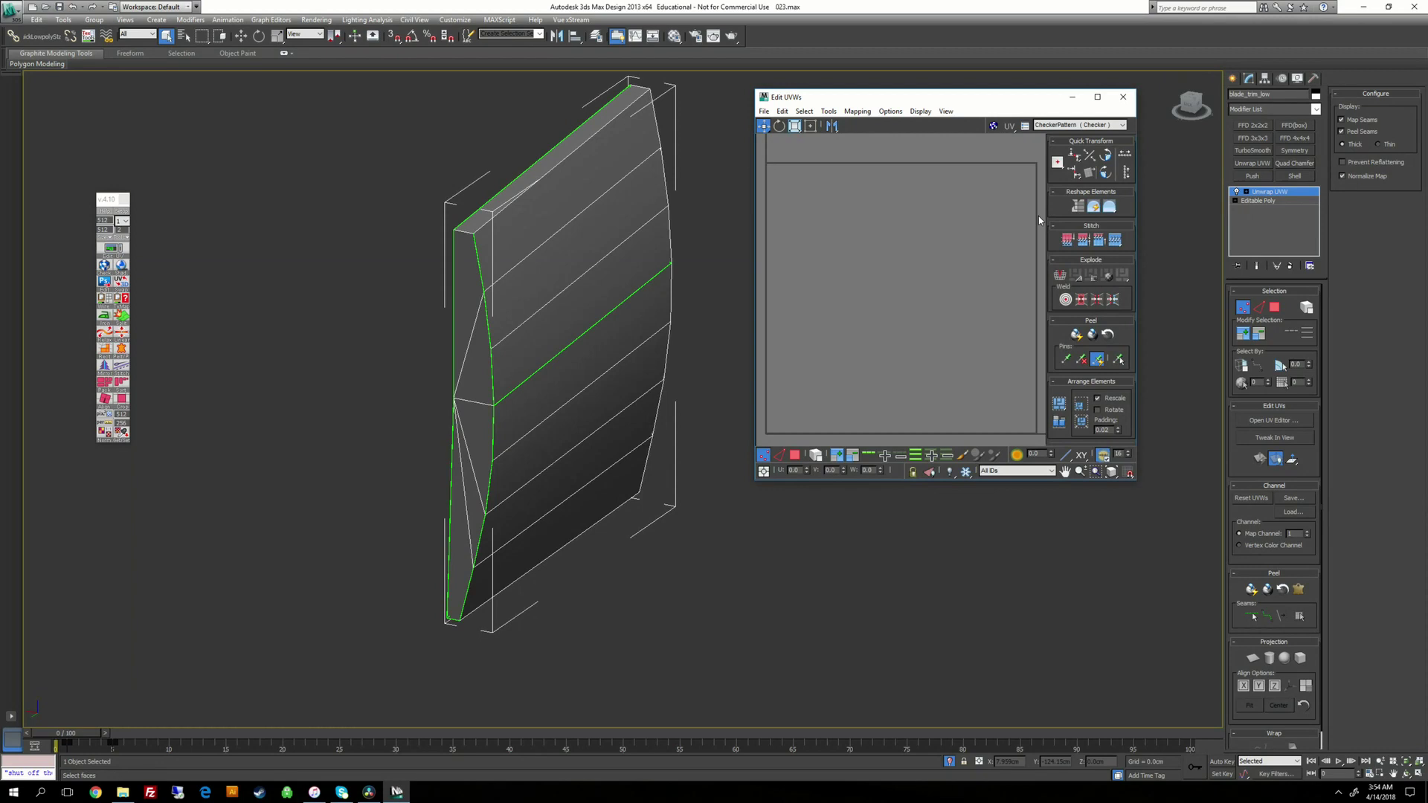
pyautogui.click(1247, 191)
pyautogui.click(1264, 220)
pyautogui.scroll(-5, 559, 276)
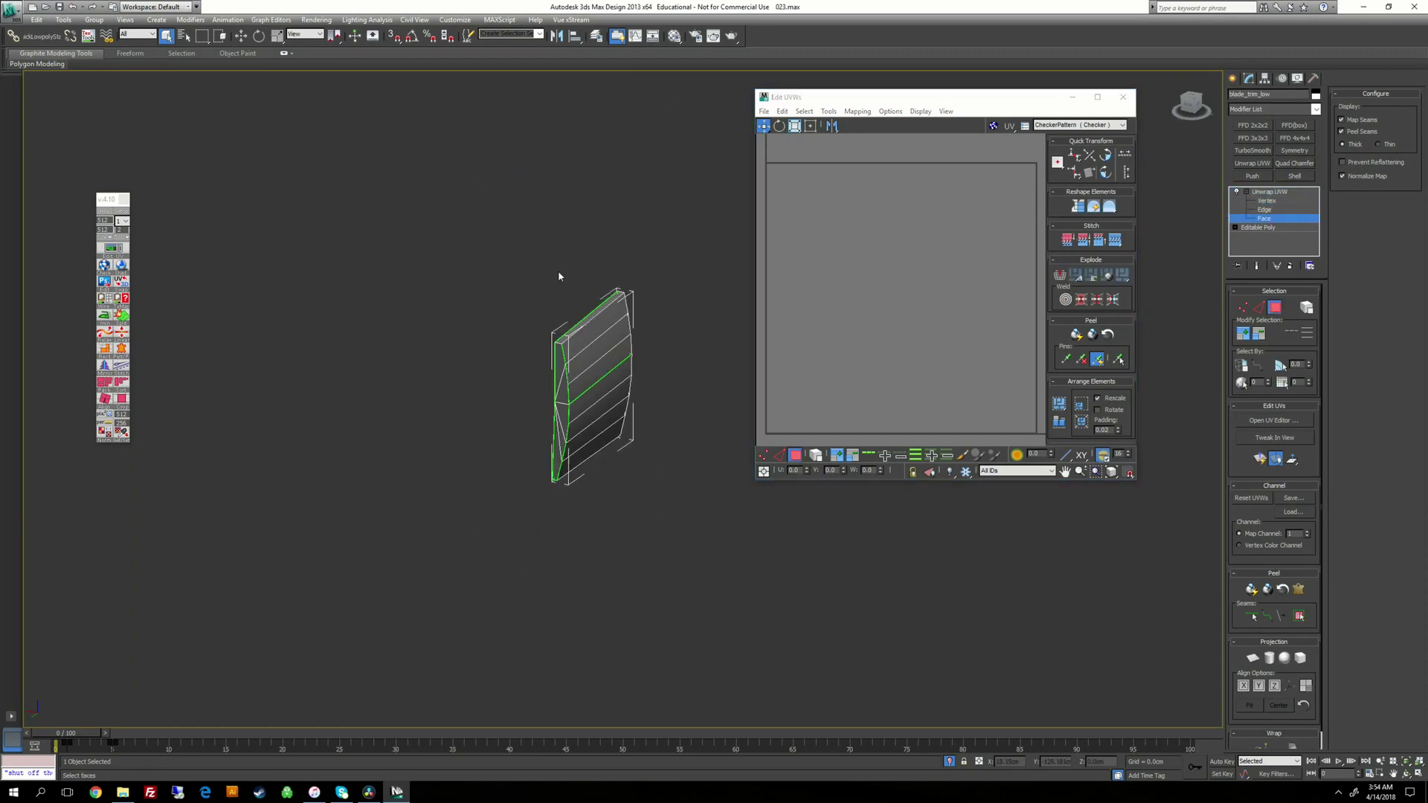
pyautogui.hotkey('ctrl', 'a')
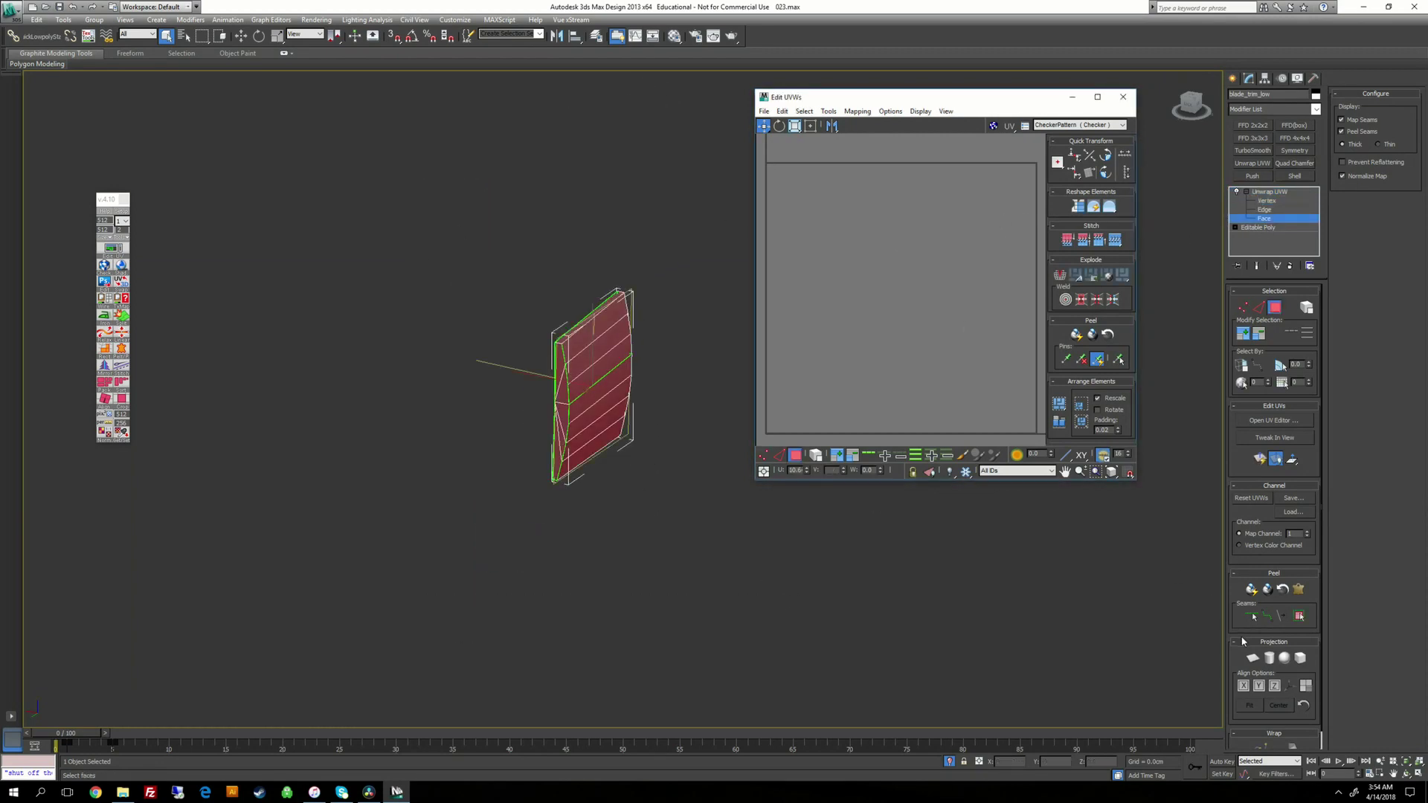
pyautogui.click(828, 111)
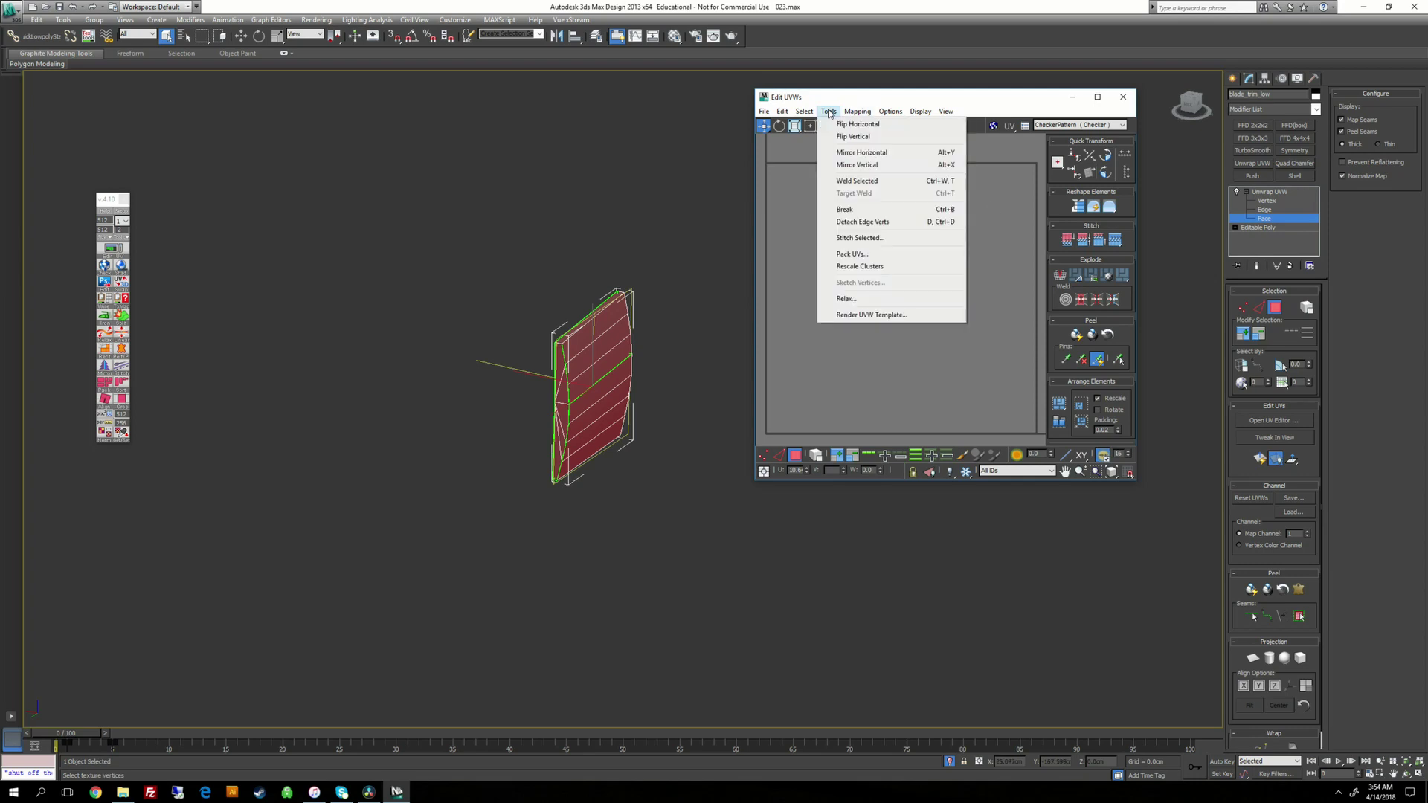
pyautogui.click(874, 124)
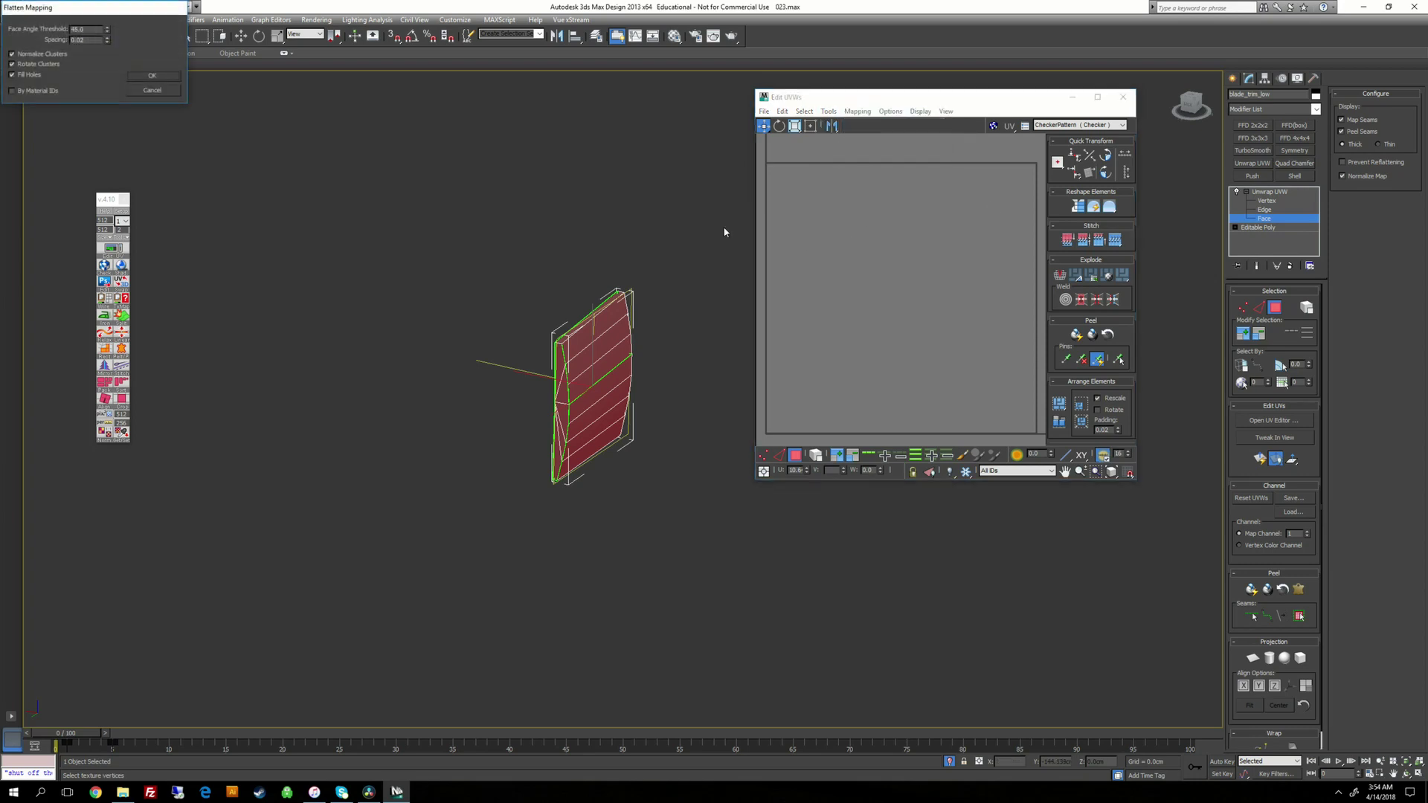
pyautogui.click(151, 76)
pyautogui.click(989, 230)
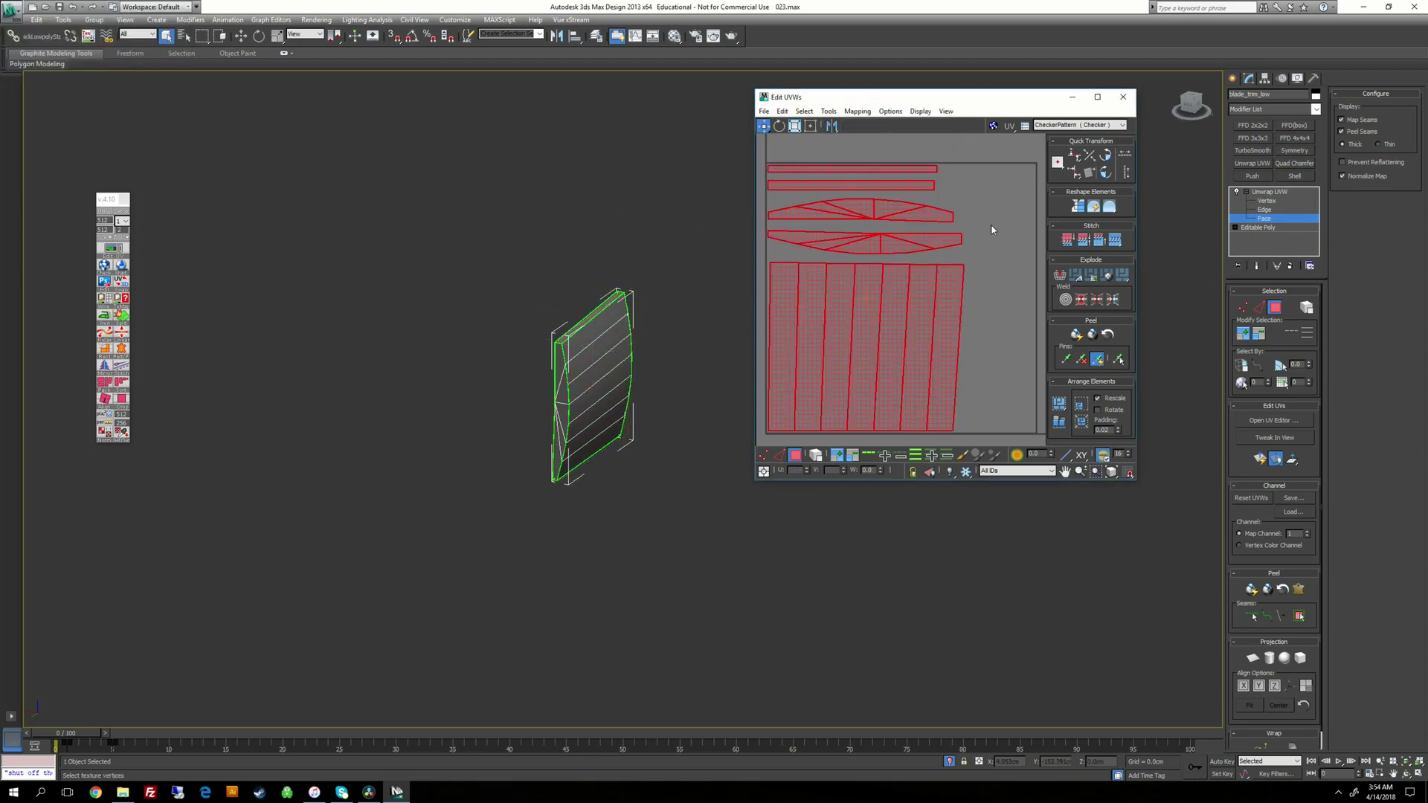
# Step: Maximize the UV editor, rotate the upper curved end shell 90 degrees and place it upright at the UV tile's right edge
pyautogui.moveTo(930, 204); pyautogui.dragTo(967, 201, button='middle')
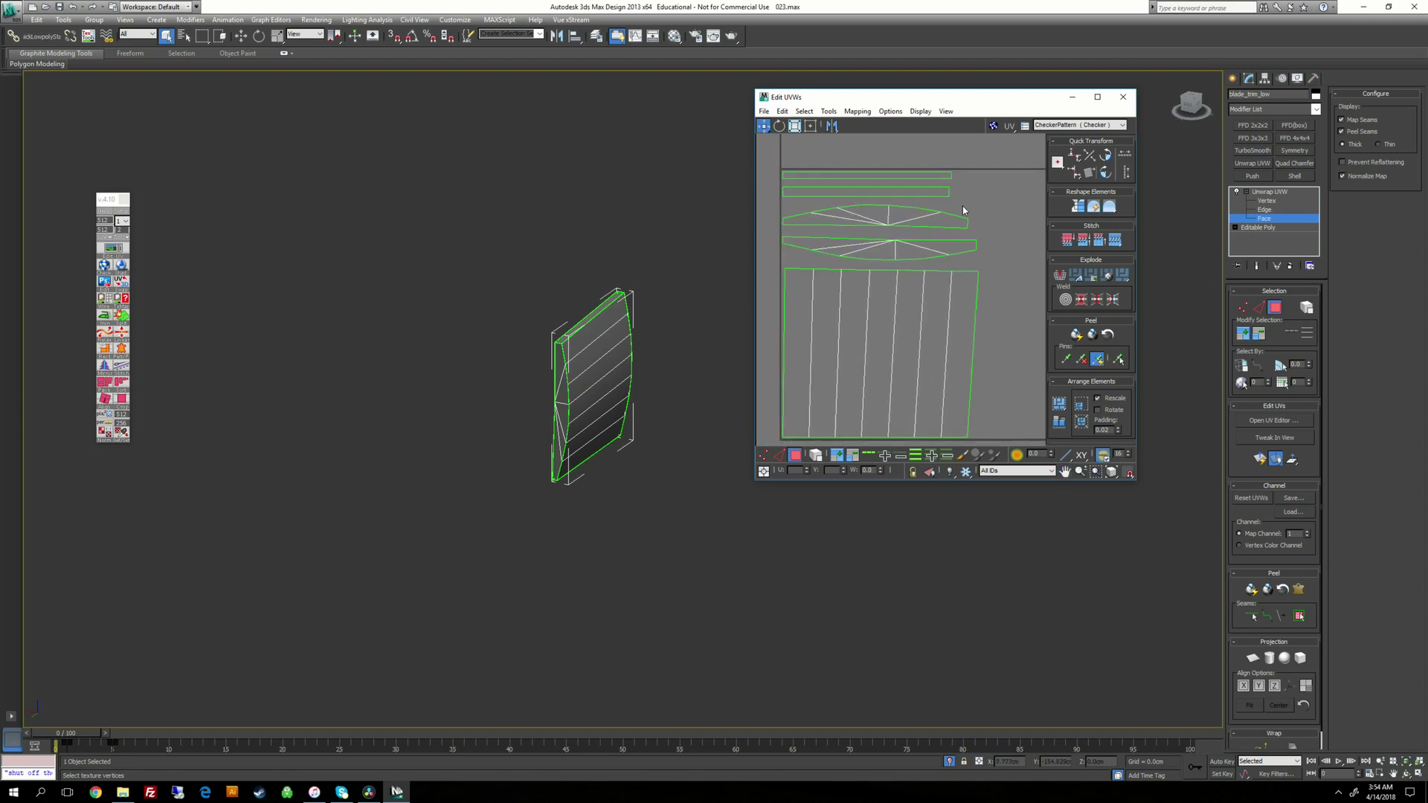
pyautogui.click(1097, 96)
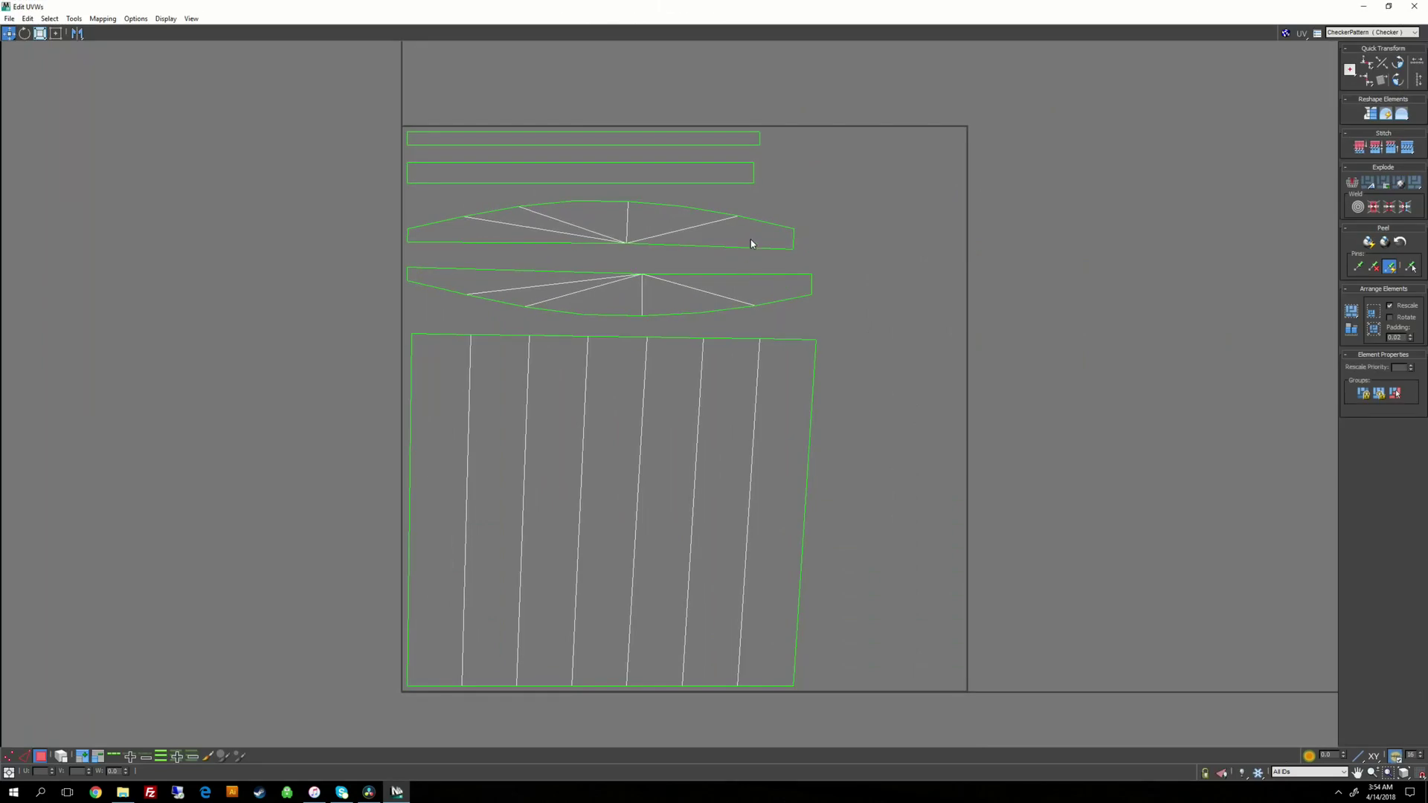
pyautogui.moveTo(876, 241); pyautogui.dragTo(802, 229, button='middle')
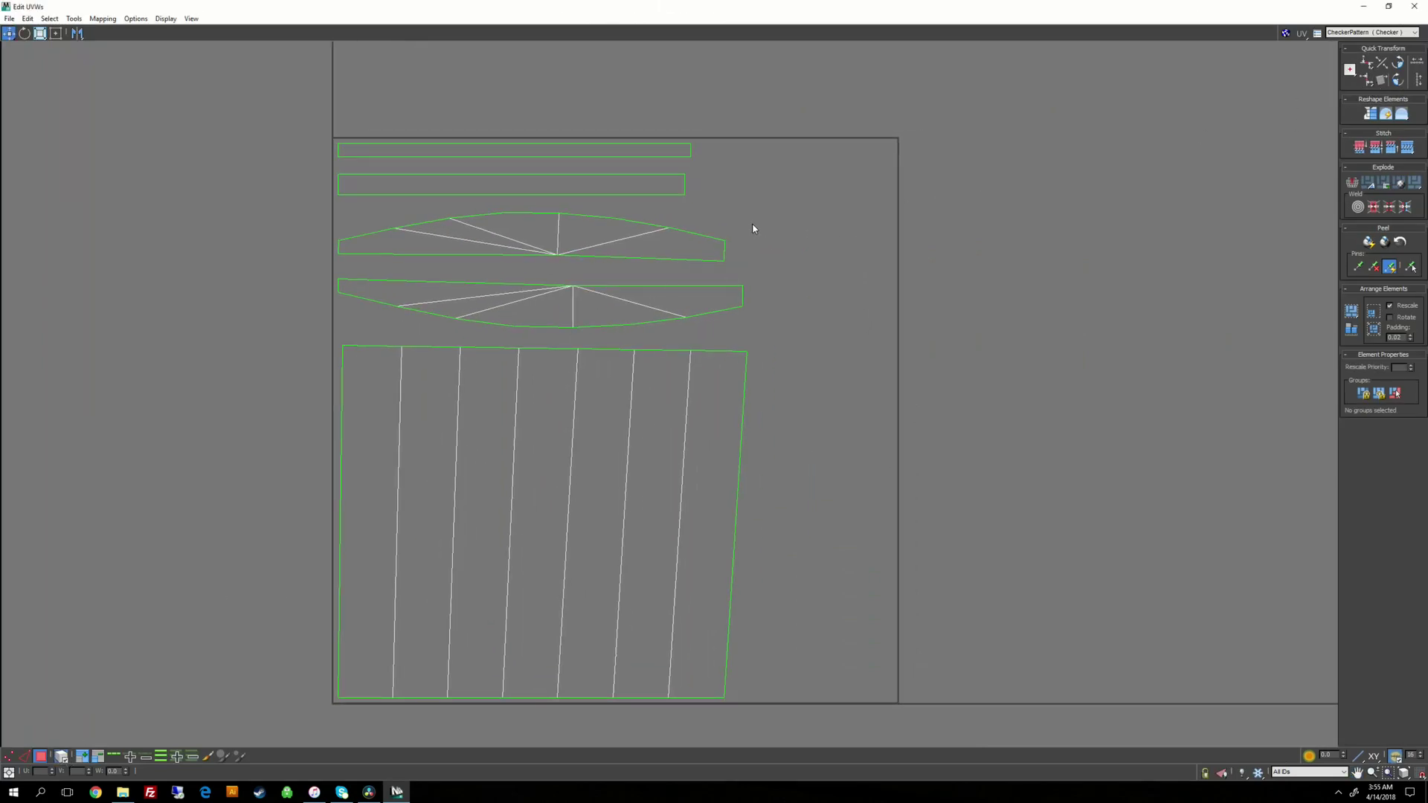
pyautogui.click(632, 251)
pyautogui.click(1397, 62)
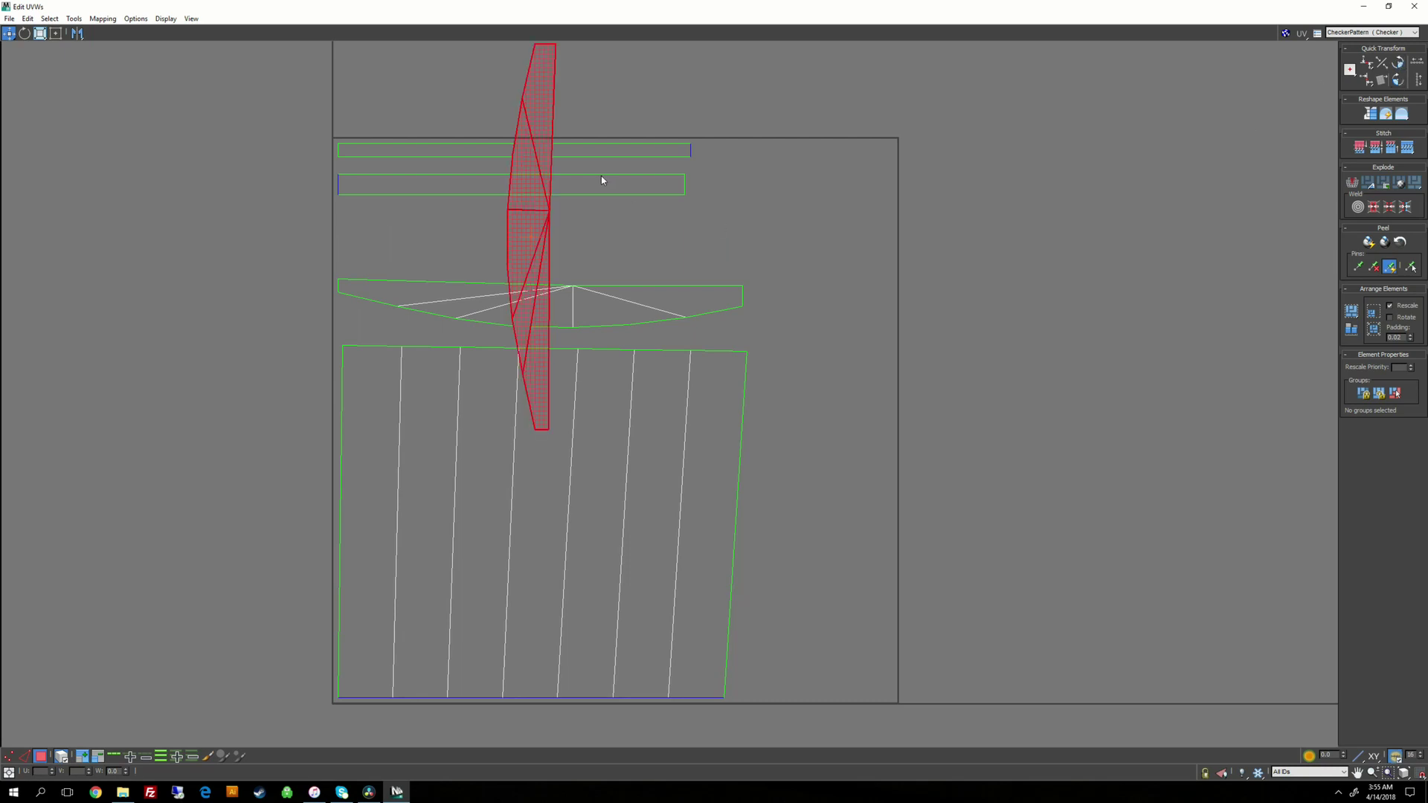
pyautogui.moveTo(531, 291); pyautogui.dragTo(903, 373)
# Step: Rotate the other curved end shell 90 degrees and place it upright to the right of the first one
pyautogui.moveTo(661, 235); pyautogui.dragTo(755, 311)
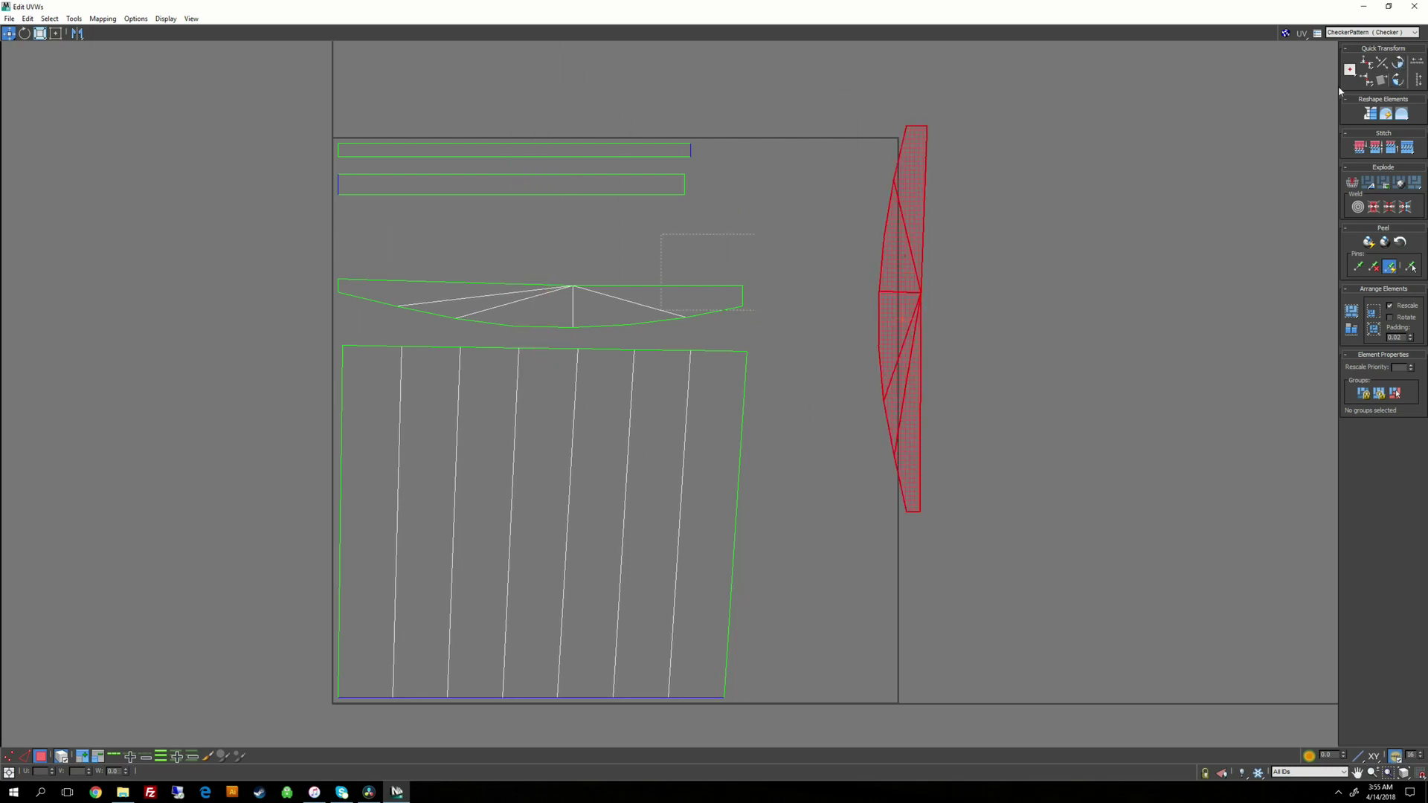
pyautogui.click(1397, 63)
pyautogui.moveTo(540, 260); pyautogui.dragTo(1030, 284)
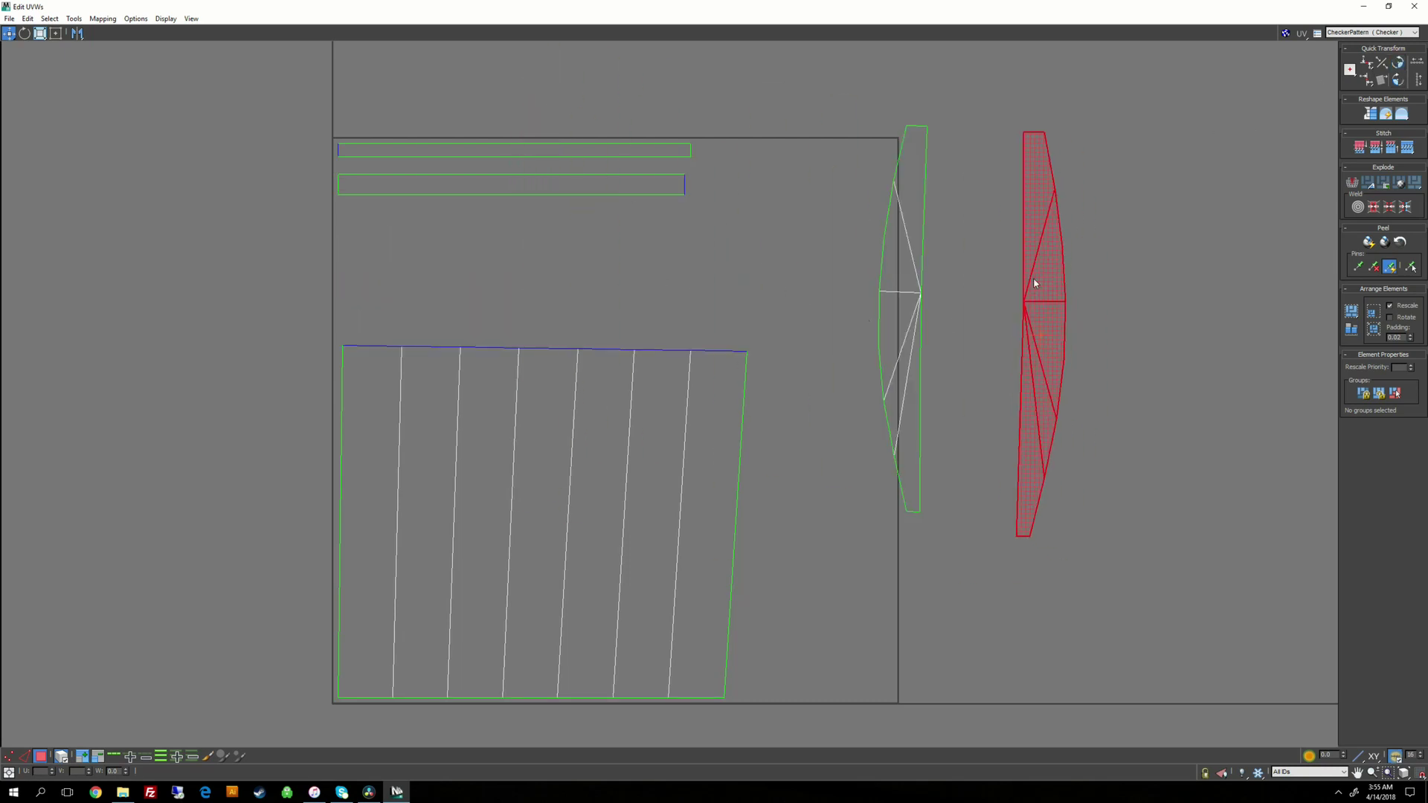
pyautogui.click(978, 191)
# Step: Align the three vertices along the inner long edge of the first curved end shell vertically
pyautogui.moveTo(978, 191); pyautogui.dragTo(819, 250, button='middle')
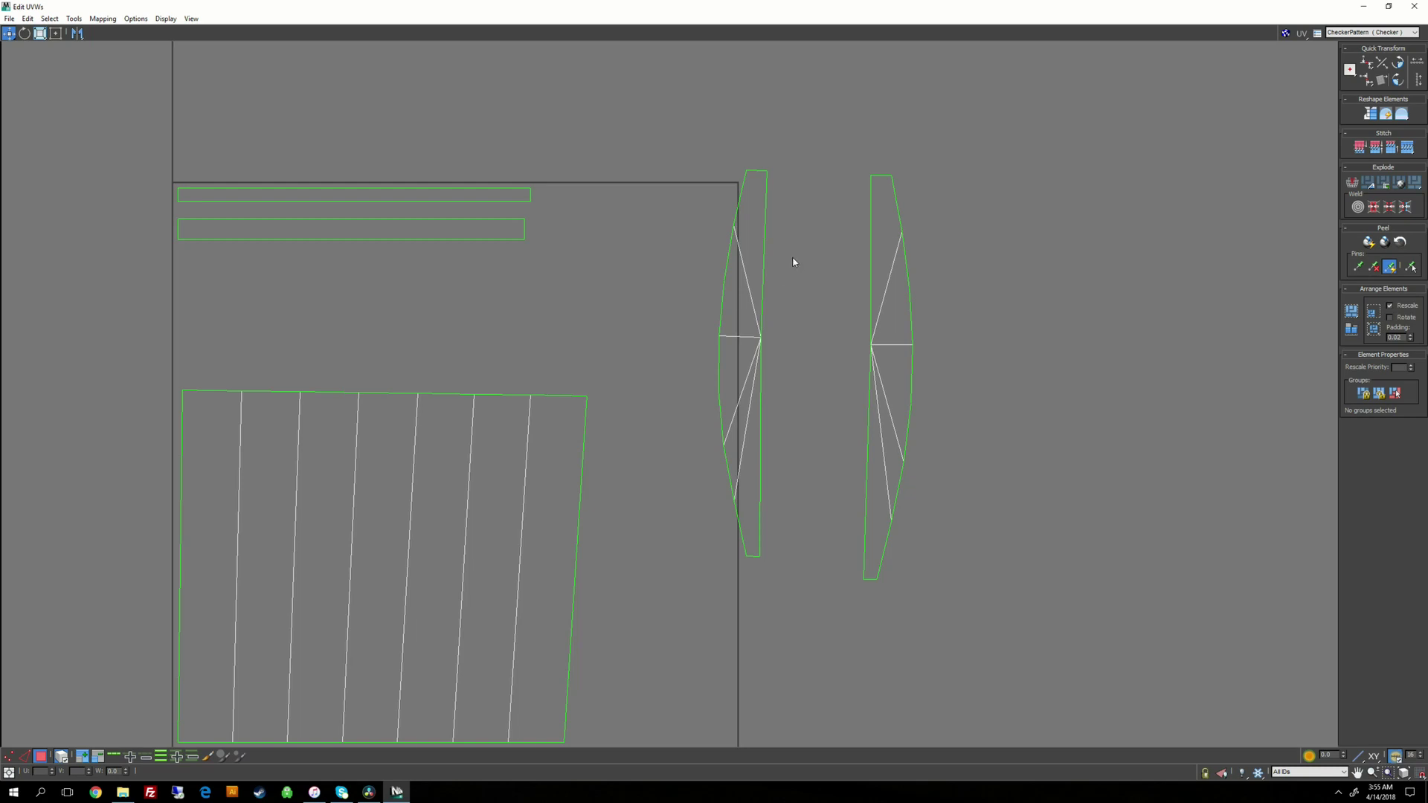
pyautogui.scroll(2, 800, 306)
pyautogui.rightClick(795, 301)
pyautogui.click(783, 279)
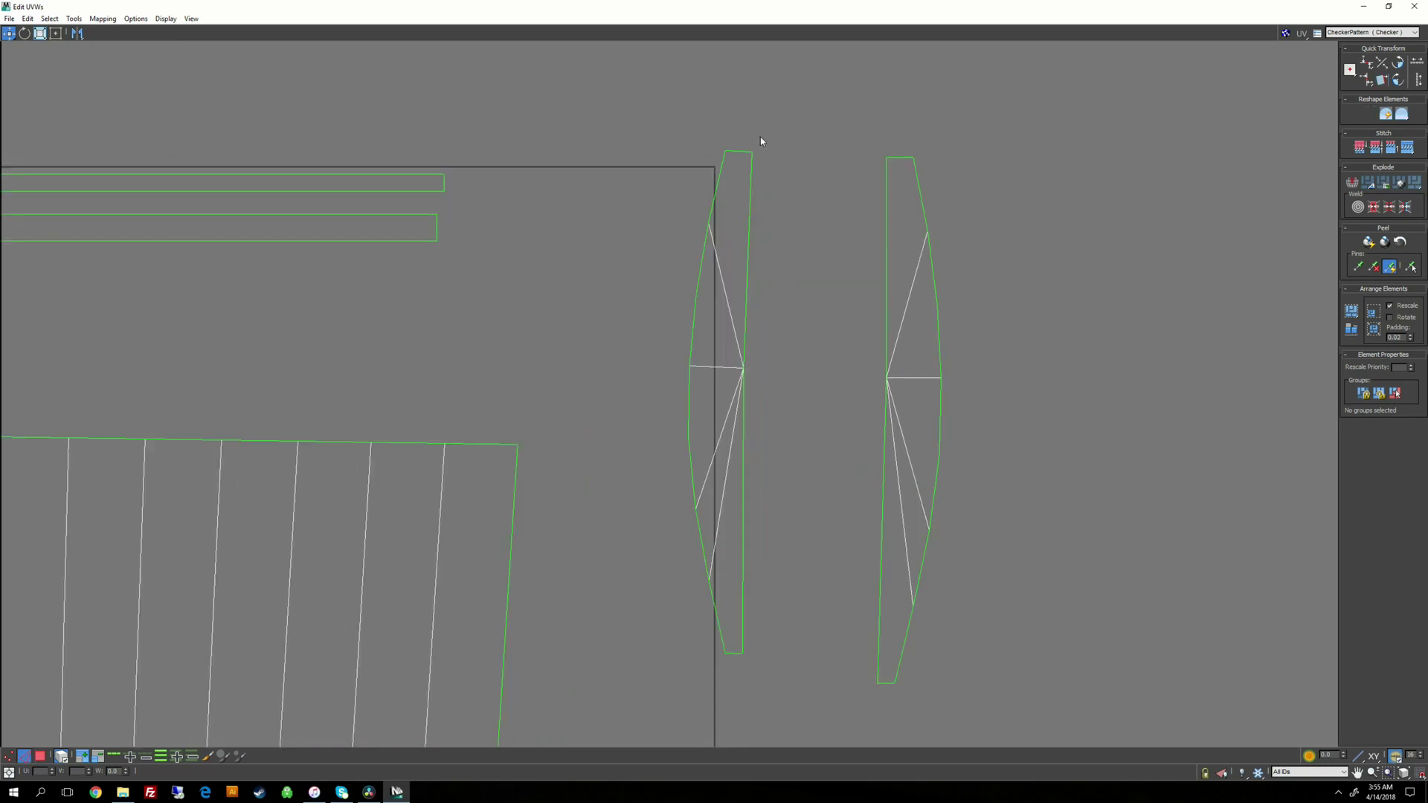
pyautogui.click(756, 245)
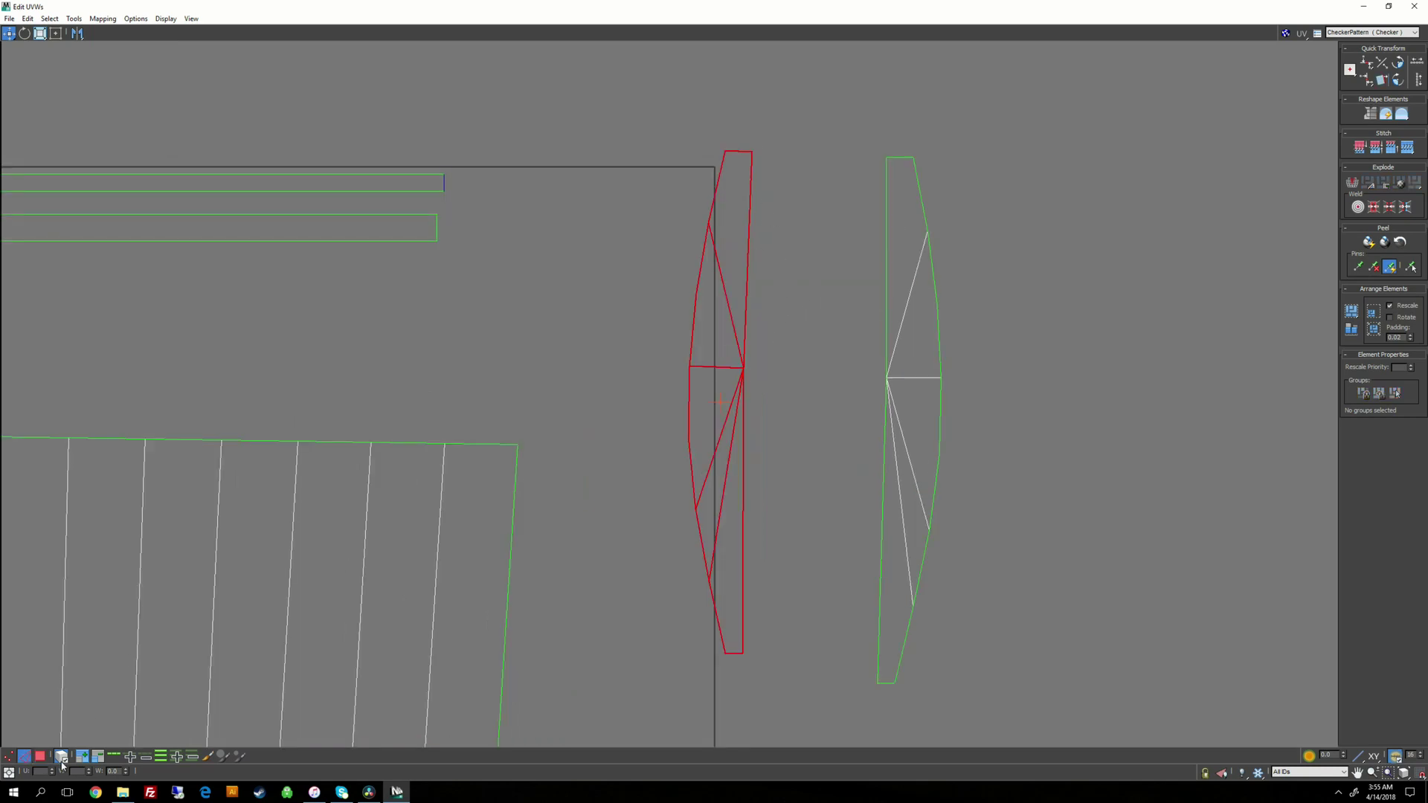
pyautogui.moveTo(767, 141); pyautogui.dragTo(741, 163)
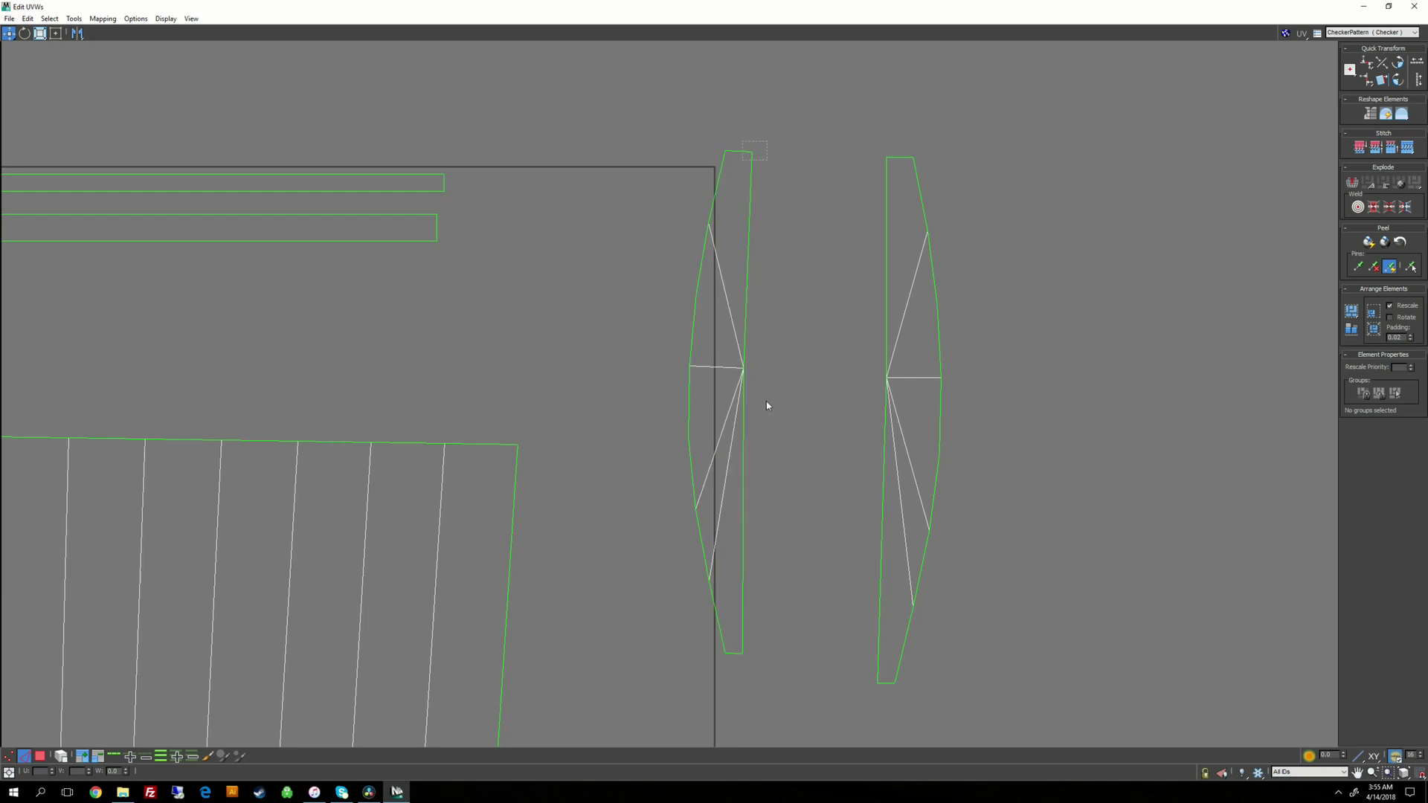
pyautogui.rightClick(775, 346)
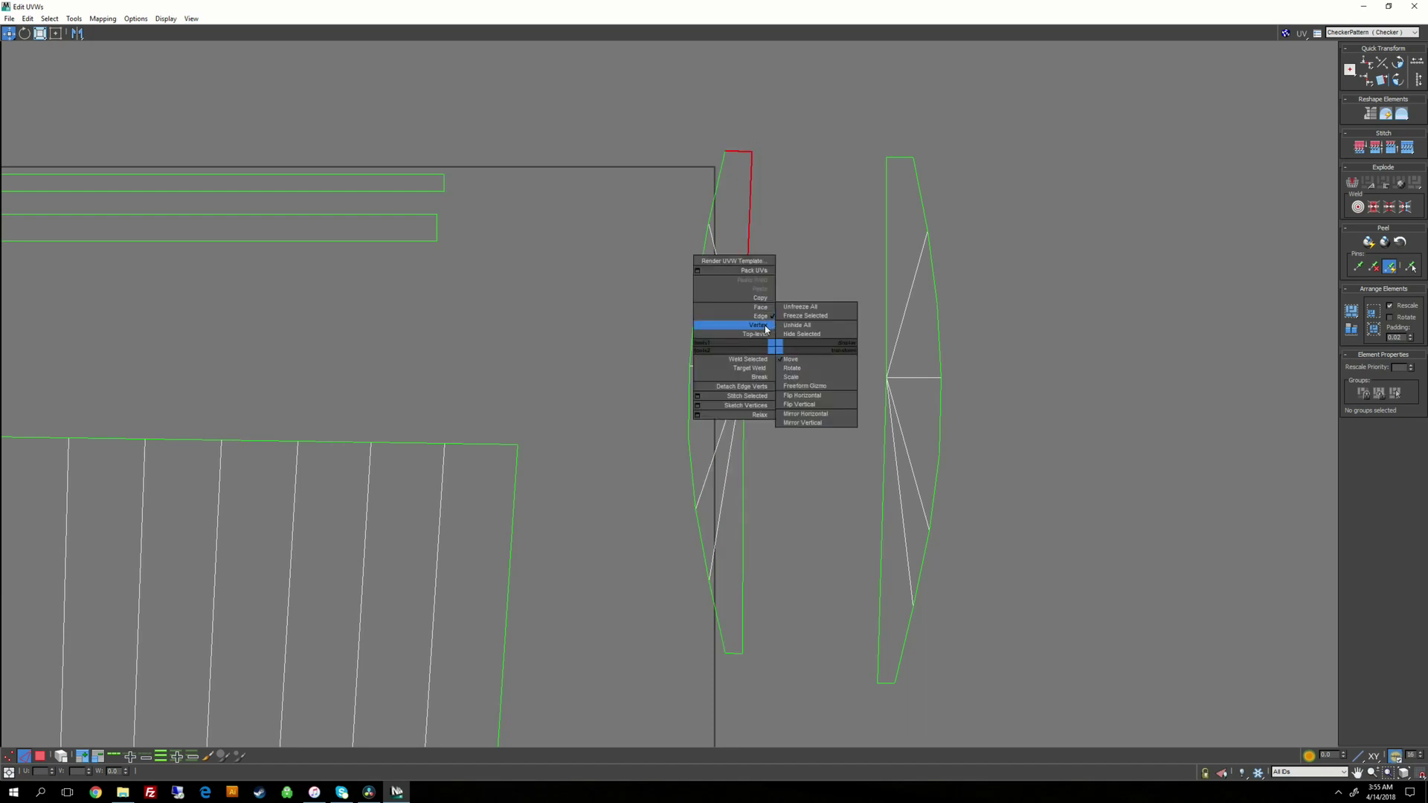
pyautogui.click(766, 328)
pyautogui.click(751, 153)
pyautogui.keyDown('ctrl'); pyautogui.click(743, 368); pyautogui.keyUp('ctrl')
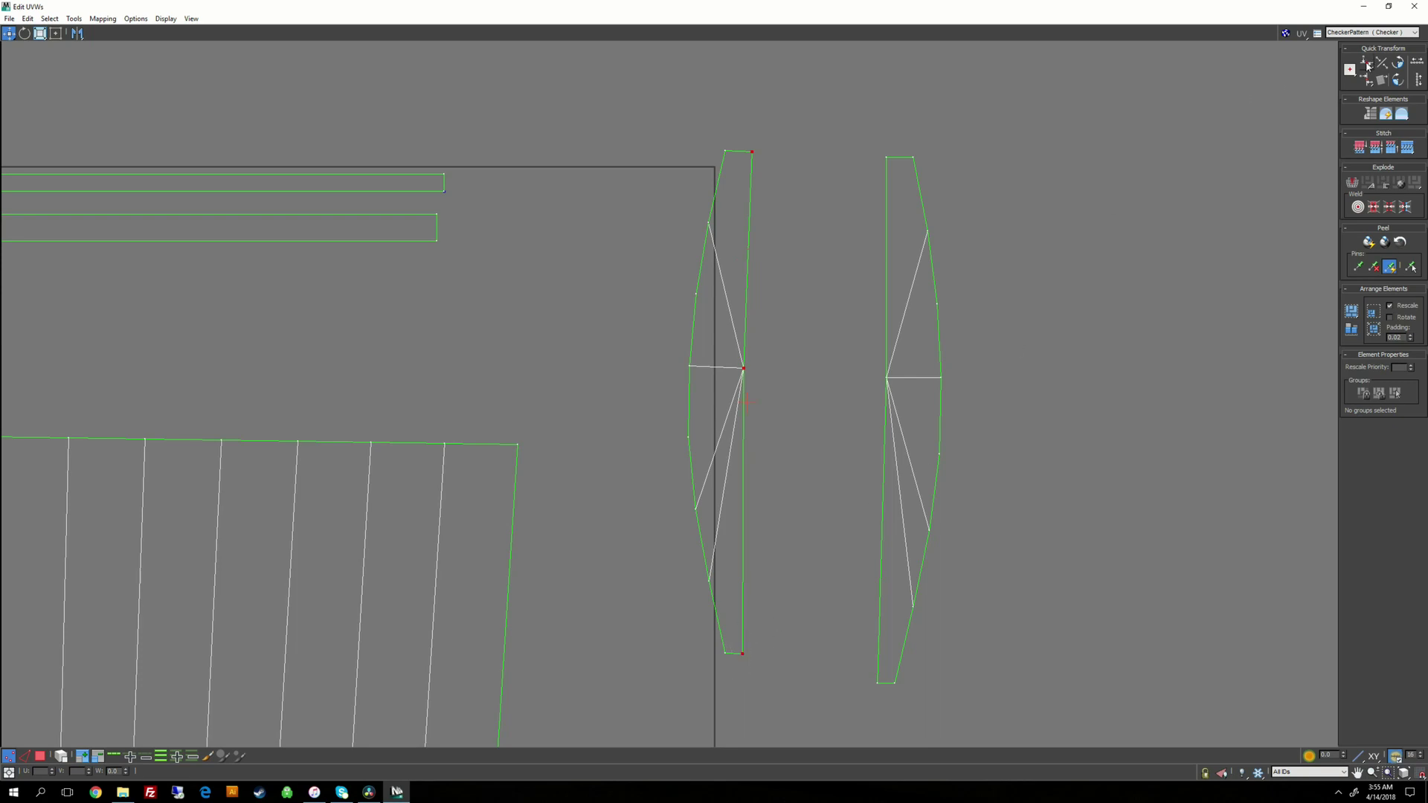
pyautogui.click(1418, 80)
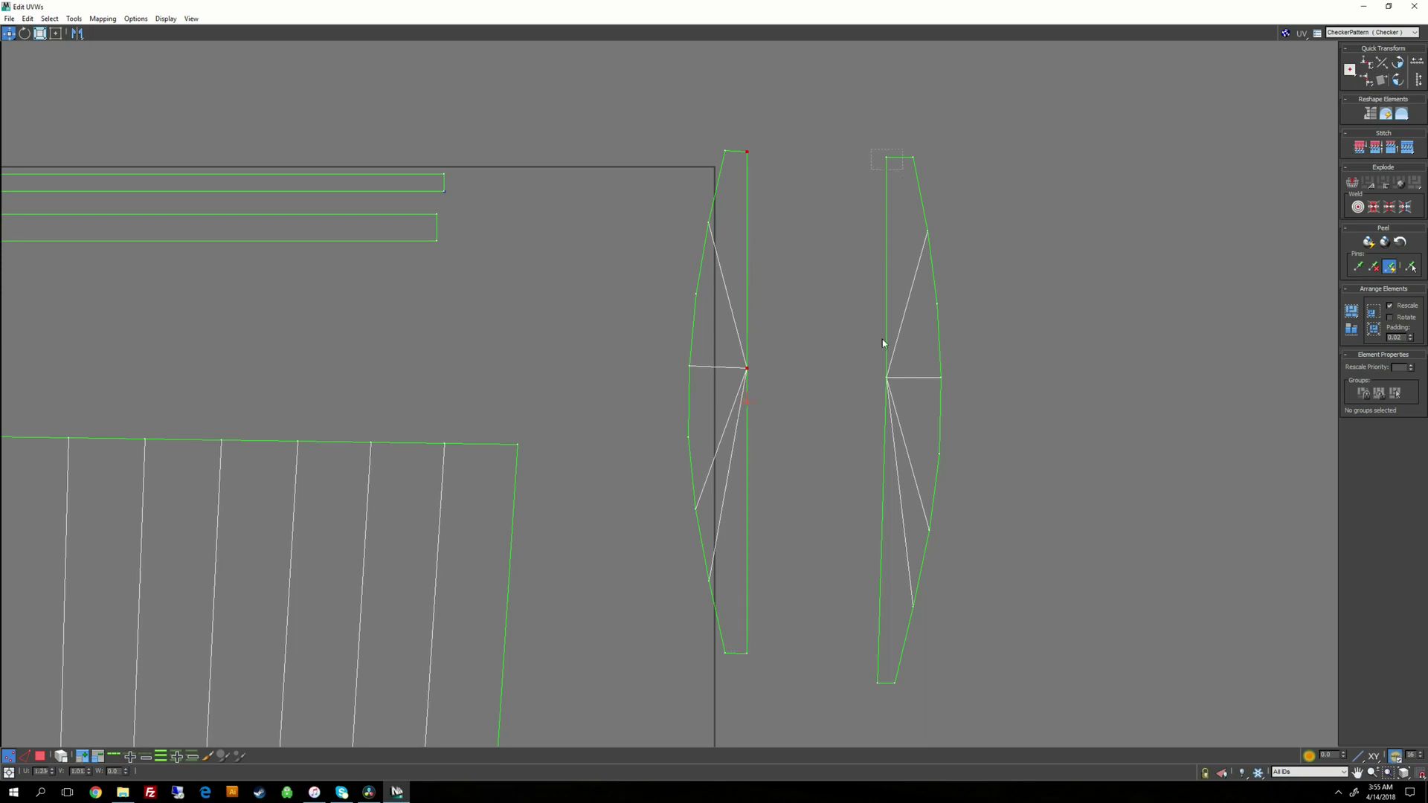
# Step: Align the second curved end shell's inner long edge vertically and level the short ends of the curved shells
pyautogui.keyDown('ctrl'); pyautogui.moveTo(869, 660); pyautogui.dragTo(892, 697); pyautogui.keyUp('ctrl')
pyautogui.click(1367, 79)
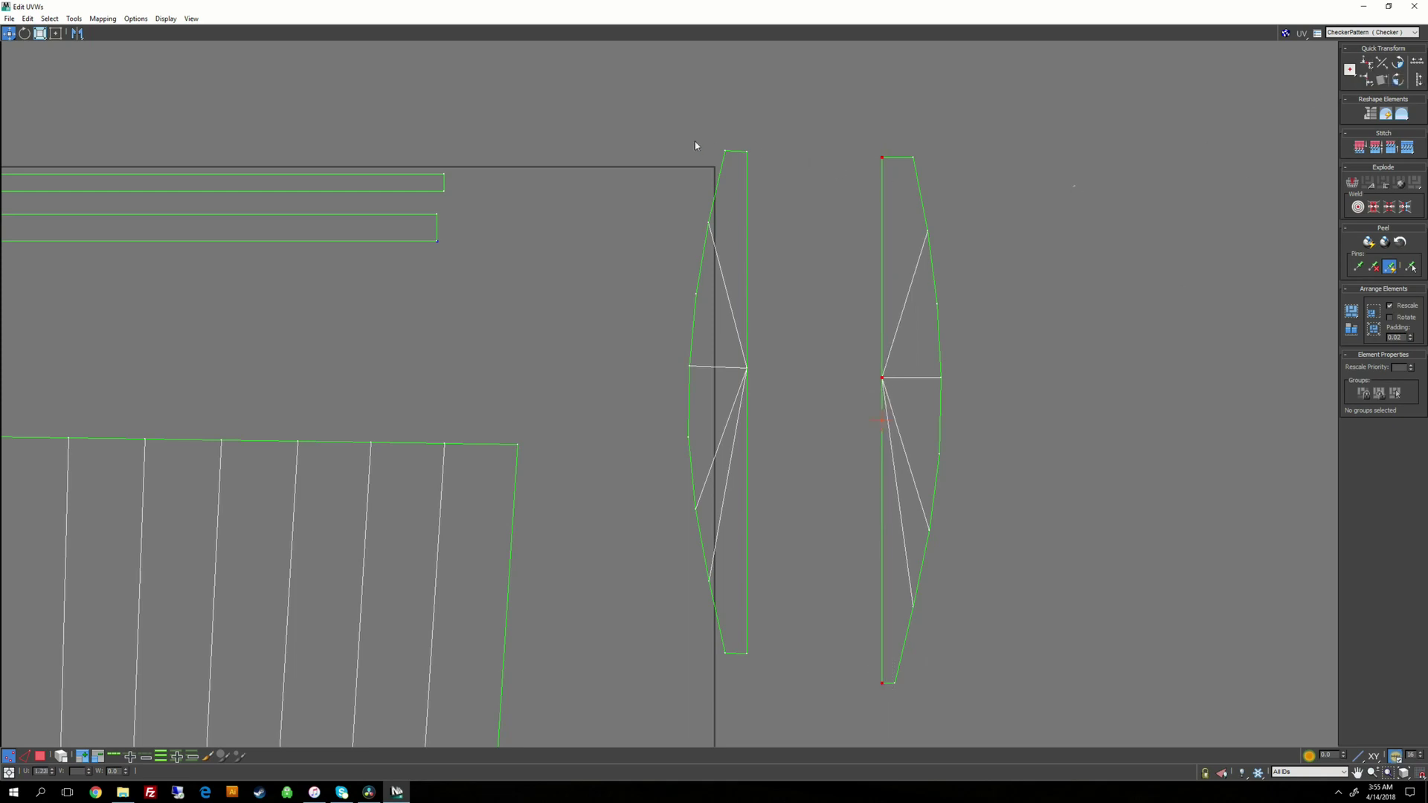
pyautogui.click(1367, 64)
pyautogui.moveTo(1078, 154); pyautogui.dragTo(1082, 152)
pyautogui.moveTo(782, 679); pyautogui.dragTo(782, 678)
pyautogui.click(1371, 66)
# Step: Straighten the large panel shell by aligning each of its slanted lengthwise edges vertically, including both side borders
pyautogui.moveTo(412, 683); pyautogui.dragTo(779, 470, button='middle')
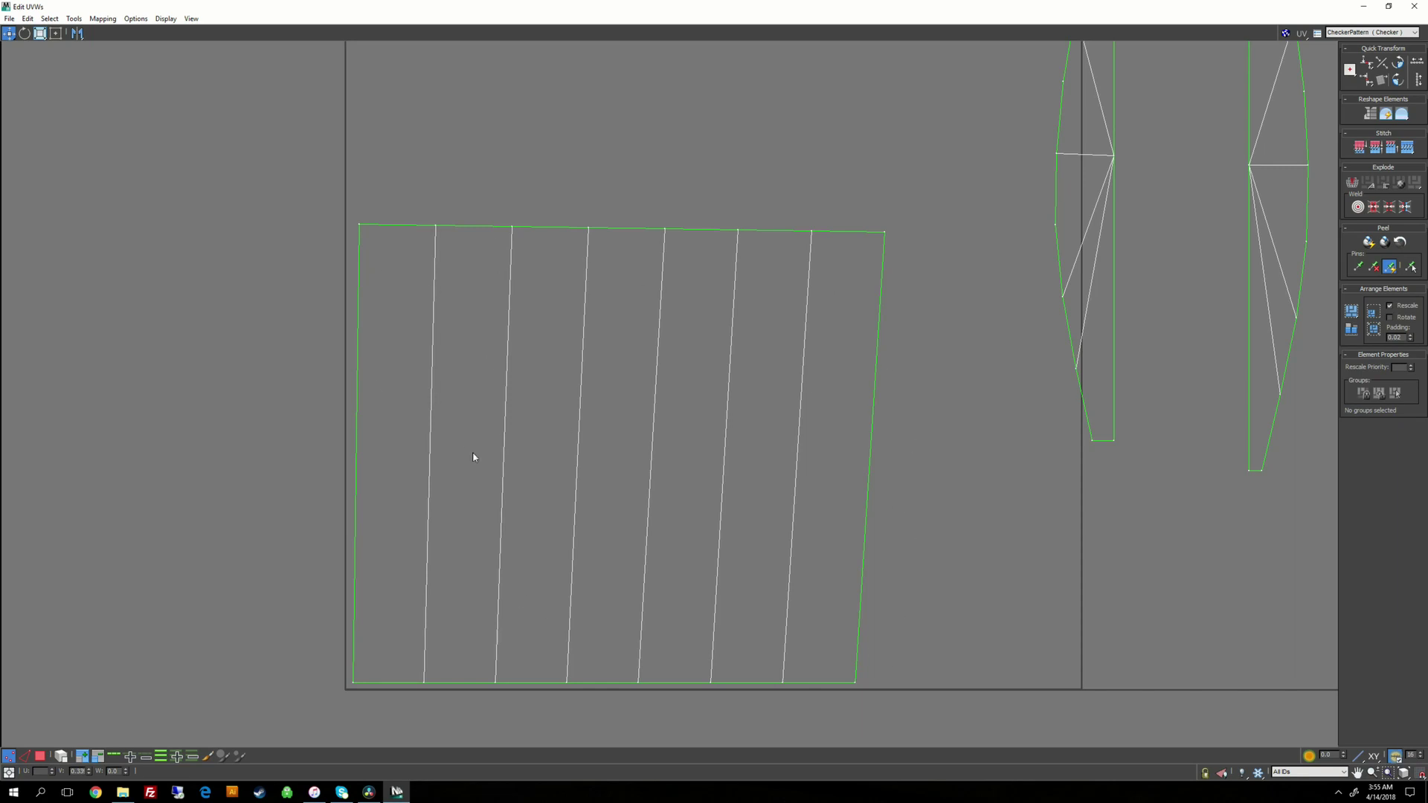
pyautogui.scroll(-2, 373, 419)
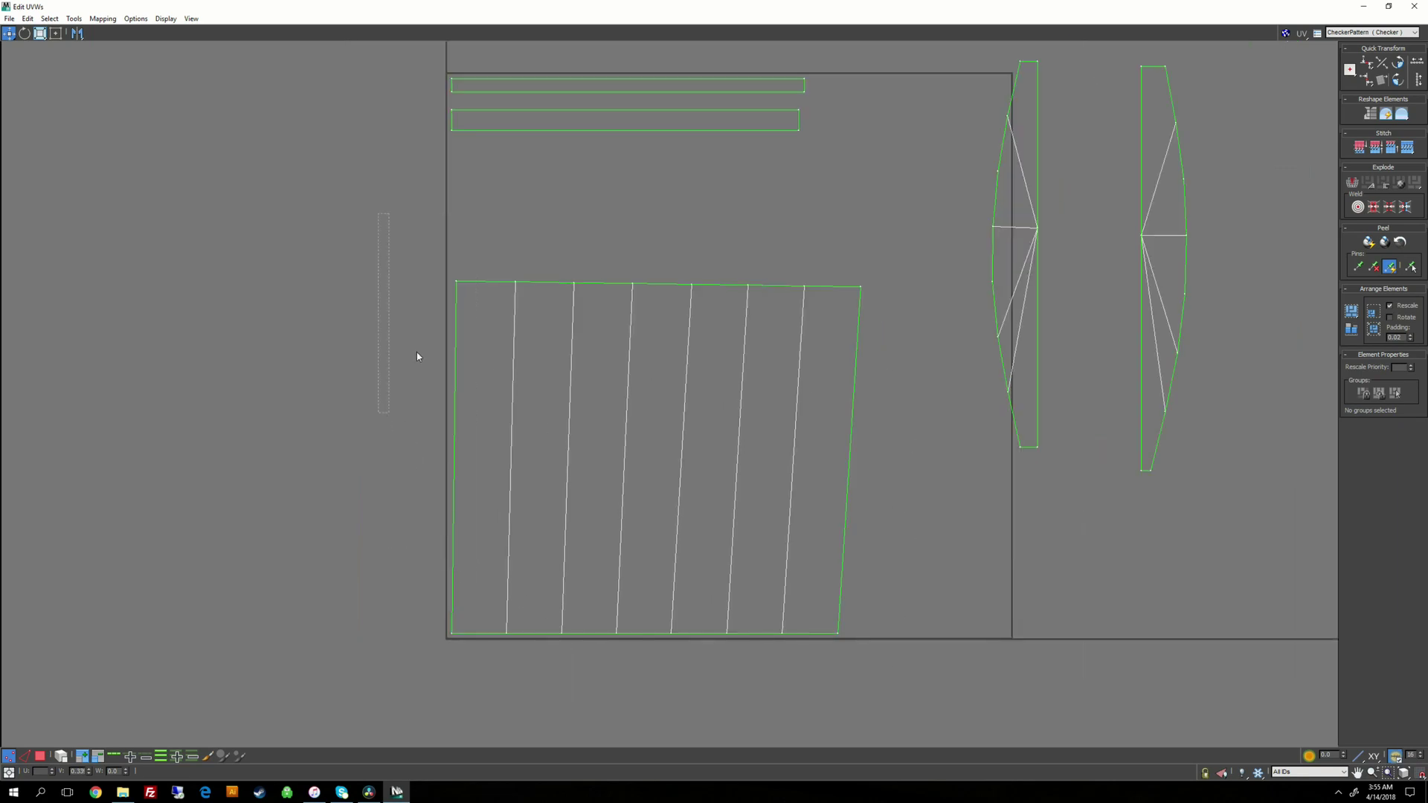
pyautogui.rightClick(417, 356)
pyautogui.click(391, 320)
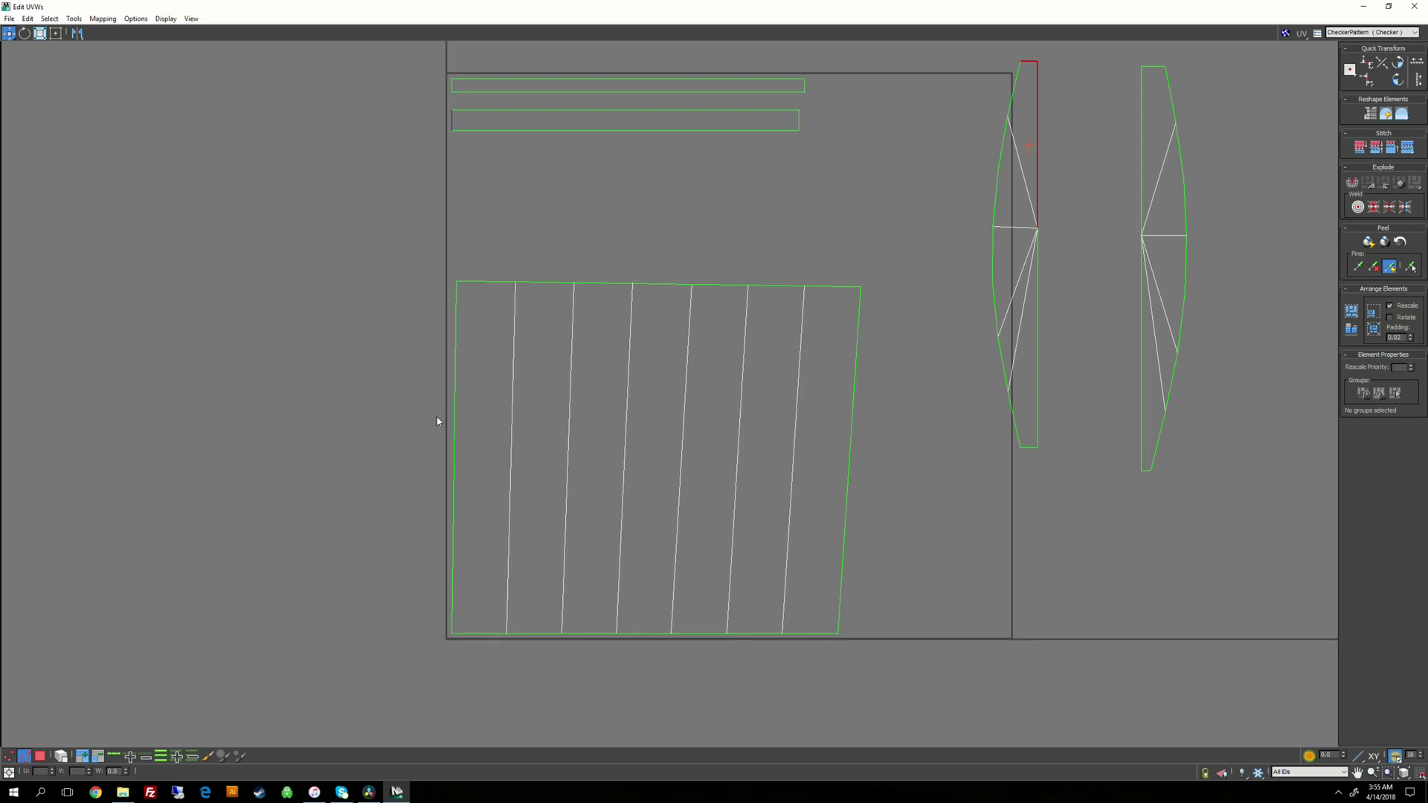
pyautogui.moveTo(414, 405); pyautogui.dragTo(462, 423)
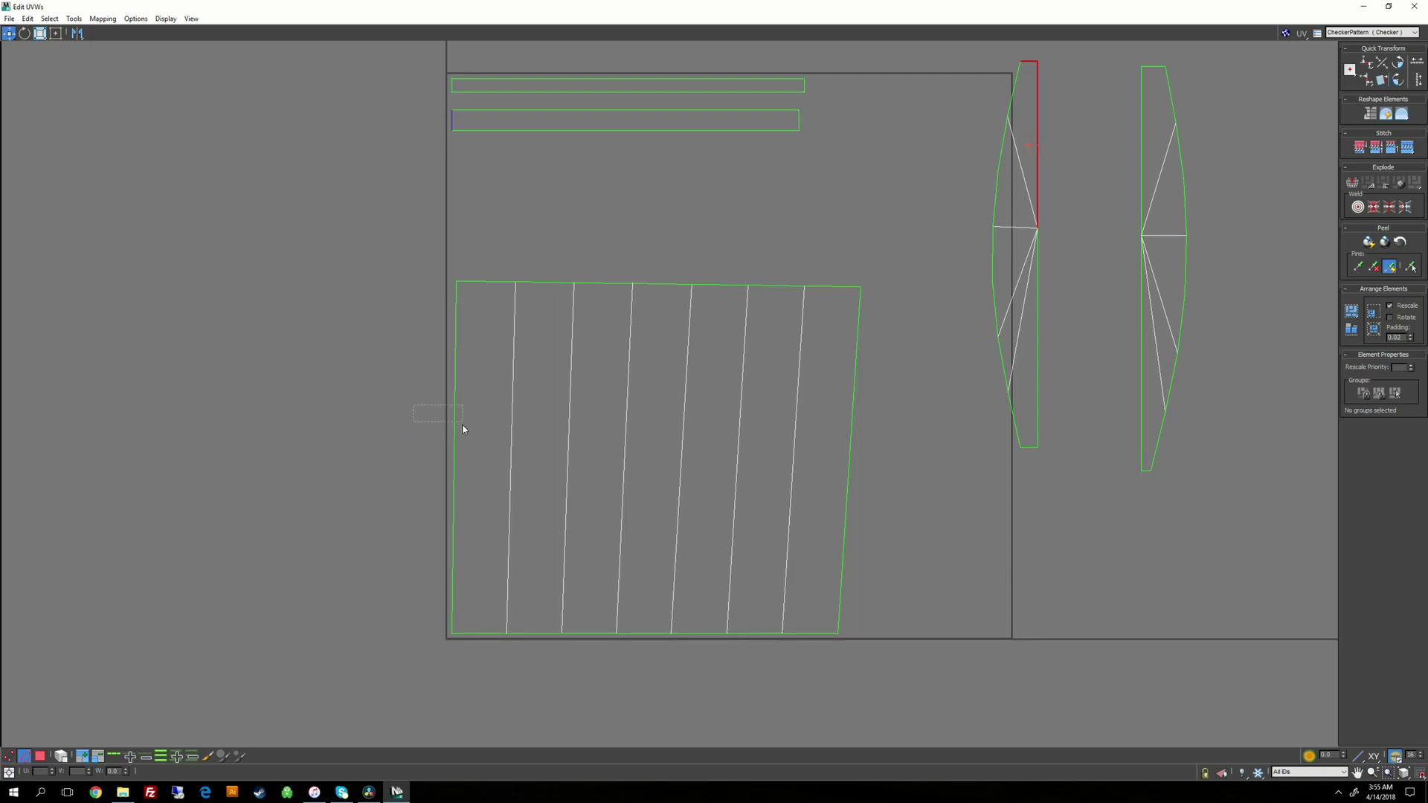
pyautogui.click(1367, 80)
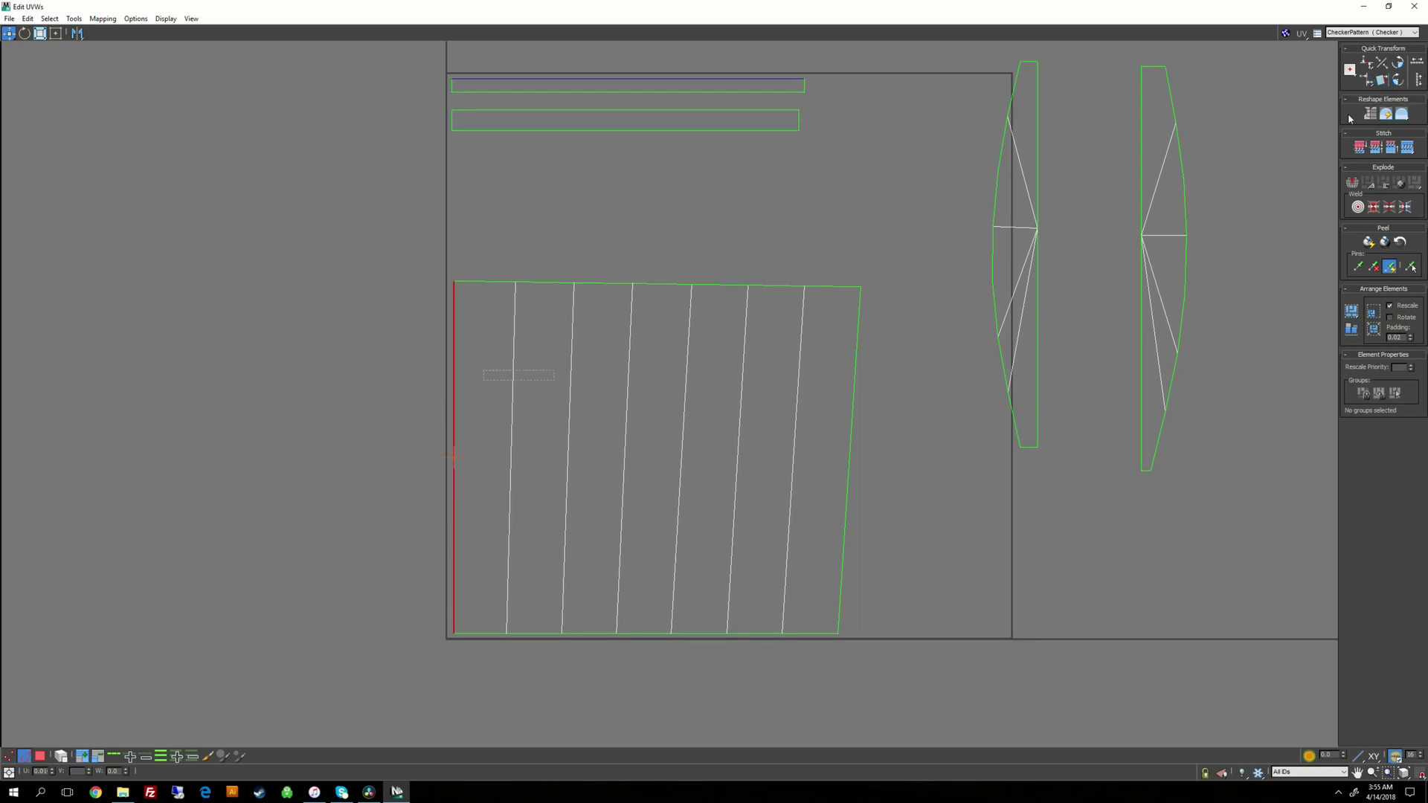
pyautogui.click(1367, 79)
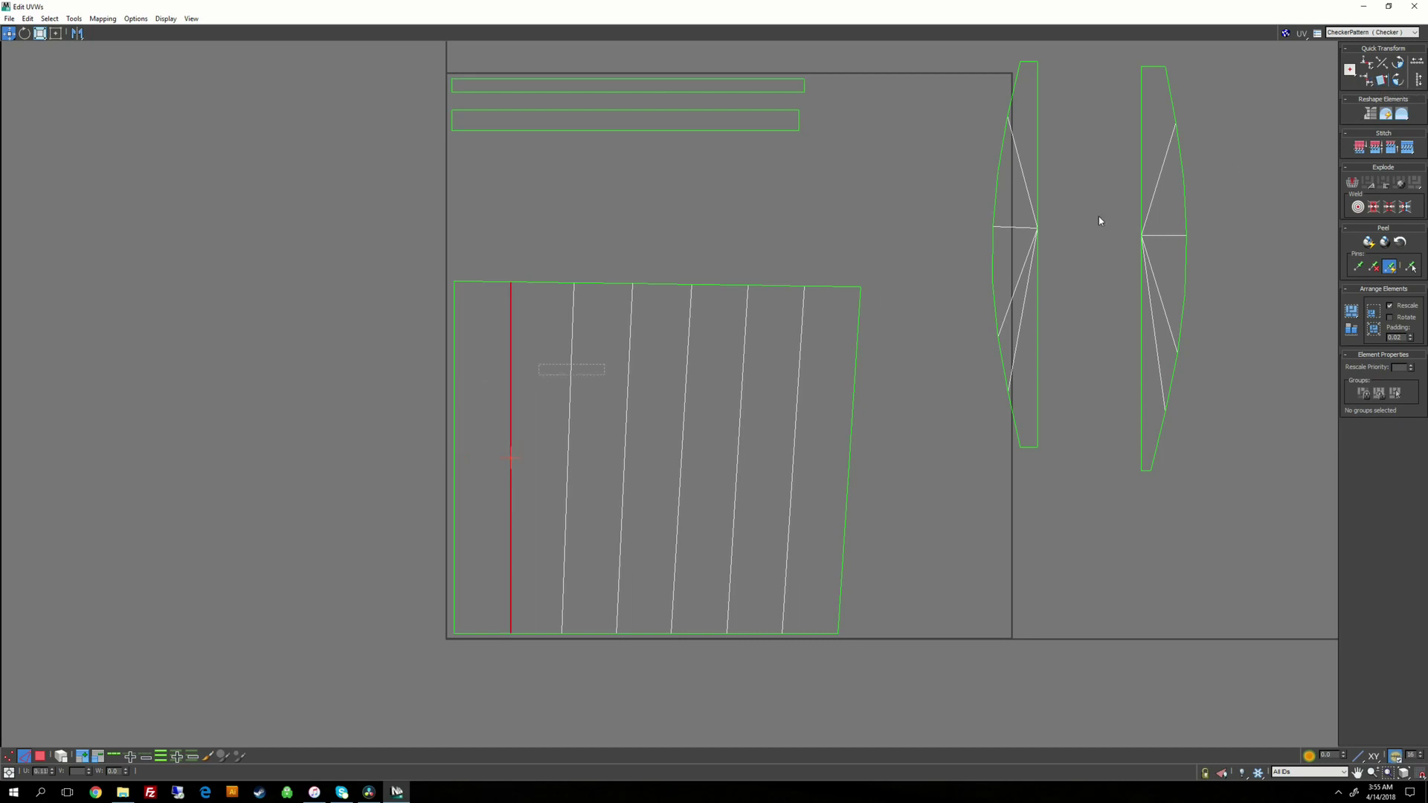
pyautogui.click(1367, 80)
pyautogui.moveTo(573, 343); pyautogui.dragTo(775, 347)
pyautogui.click(1367, 80)
pyautogui.click(1367, 79)
pyautogui.click(1367, 80)
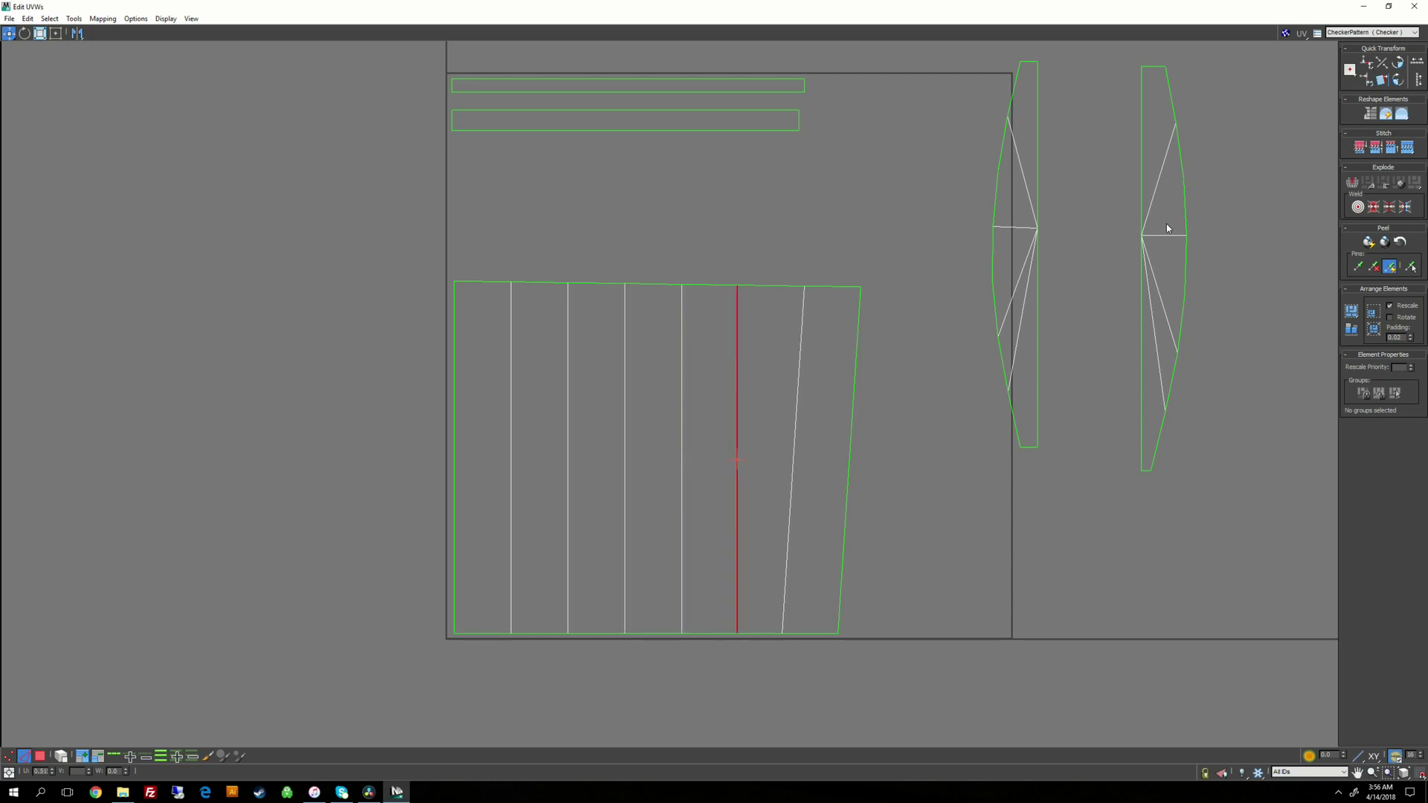
pyautogui.click(1367, 80)
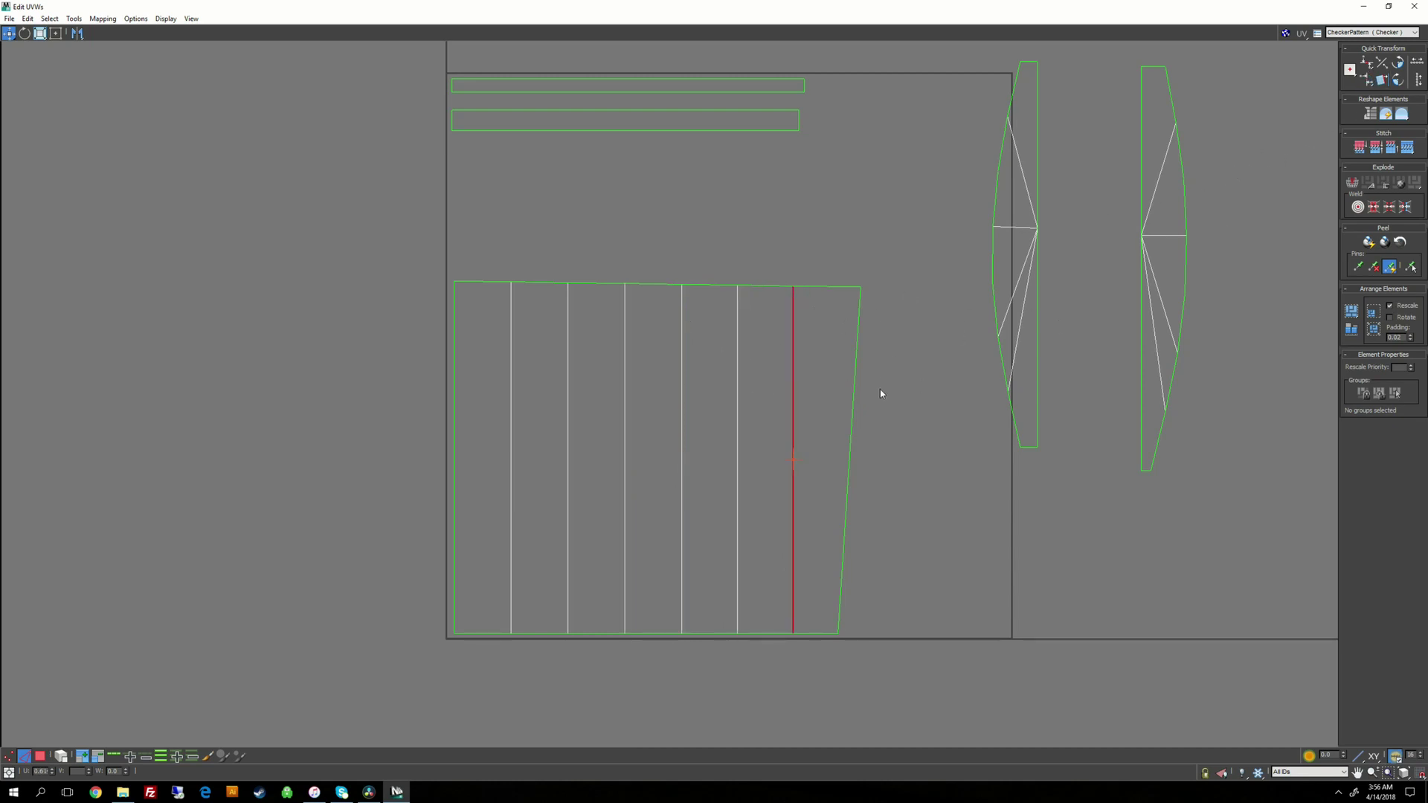
pyautogui.moveTo(847, 345); pyautogui.dragTo(916, 348)
pyautogui.click(1368, 80)
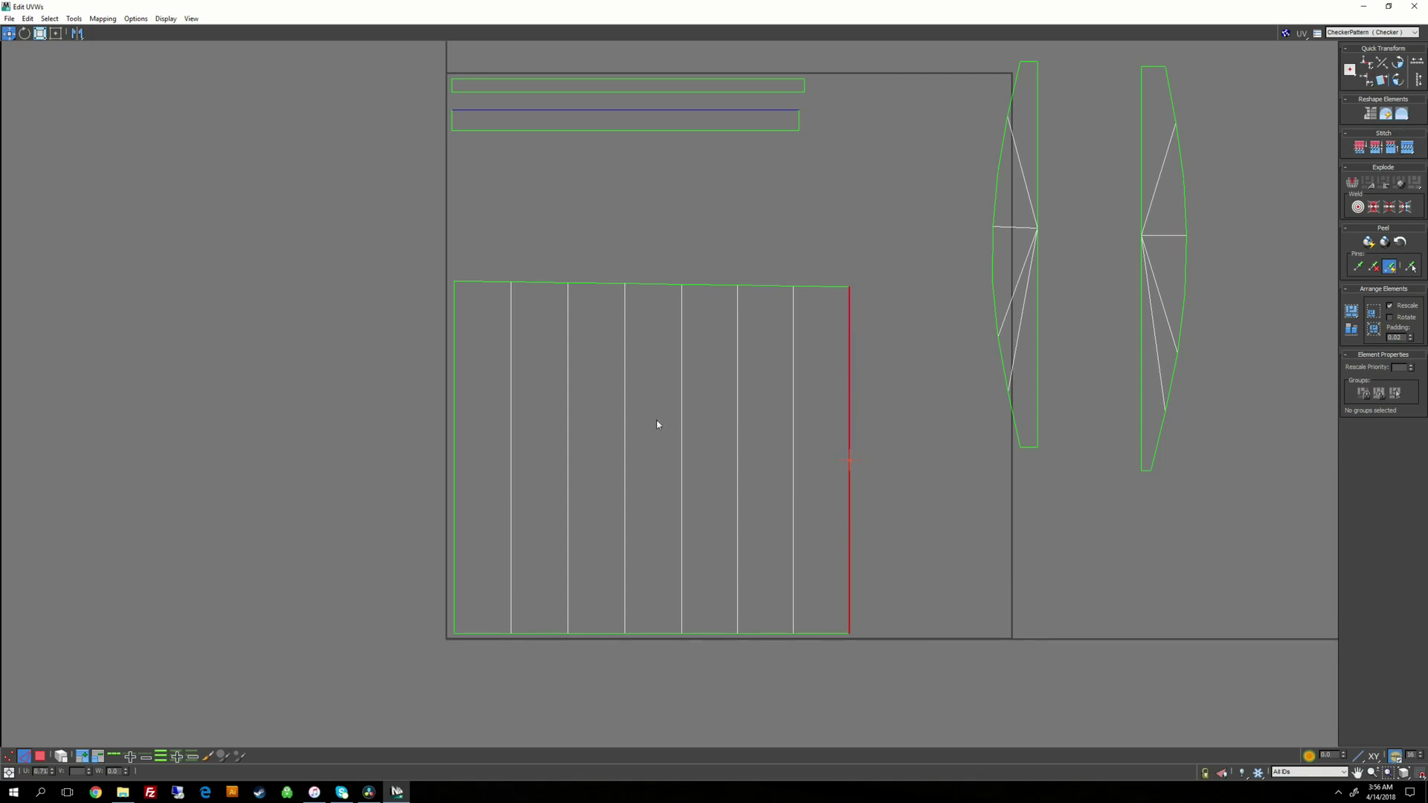
# Step: Select the whole upper border of the large panel shell and align it horizontally
pyautogui.click(606, 284)
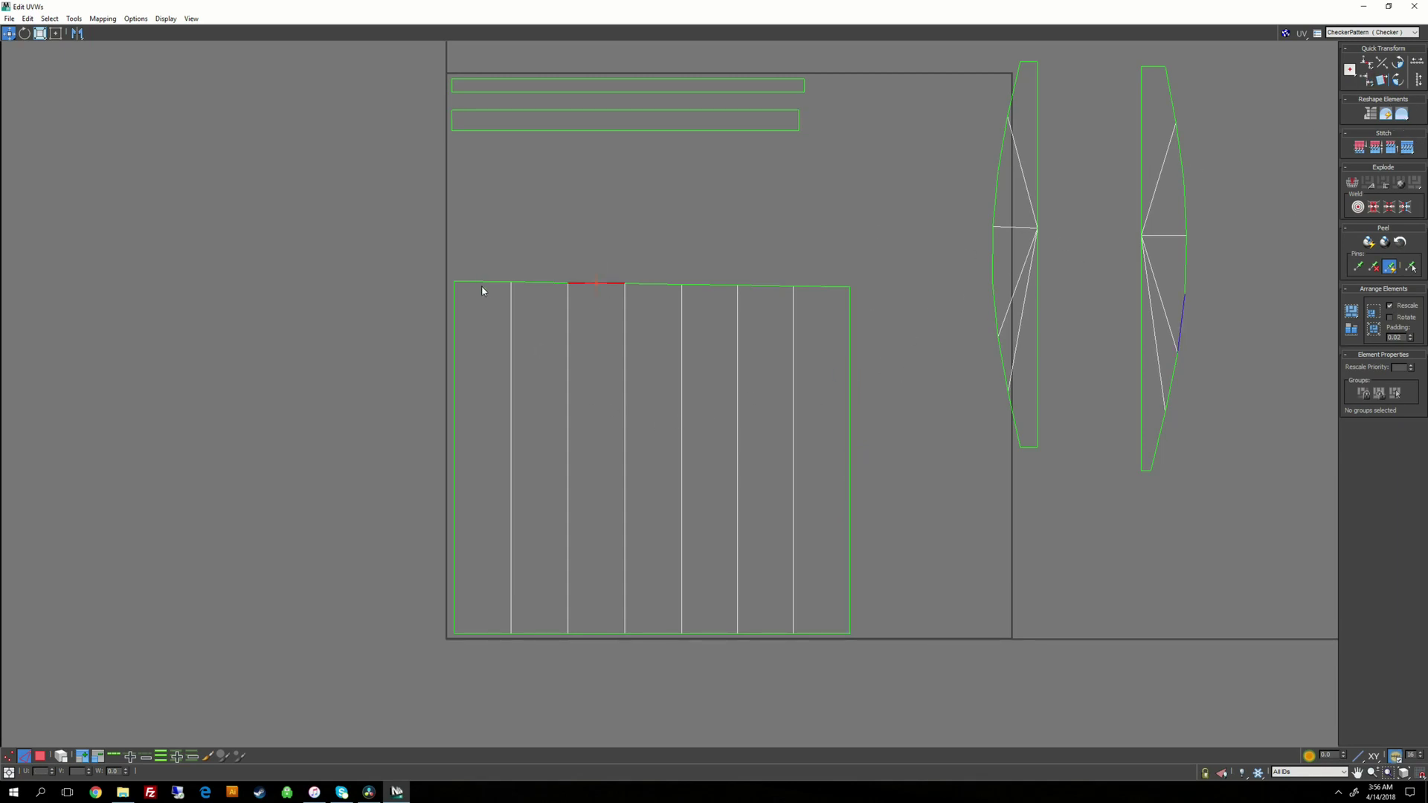
pyautogui.moveTo(487, 293); pyautogui.dragTo(550, 299)
pyautogui.keyDown('ctrl'); pyautogui.moveTo(604, 268); pyautogui.dragTo(732, 305); pyautogui.keyUp('ctrl')
pyautogui.keyDown('ctrl'); pyautogui.moveTo(775, 267); pyautogui.dragTo(785, 309); pyautogui.keyUp('ctrl')
pyautogui.keyDown('ctrl'); pyautogui.moveTo(832, 273); pyautogui.dragTo(838, 308); pyautogui.keyUp('ctrl')
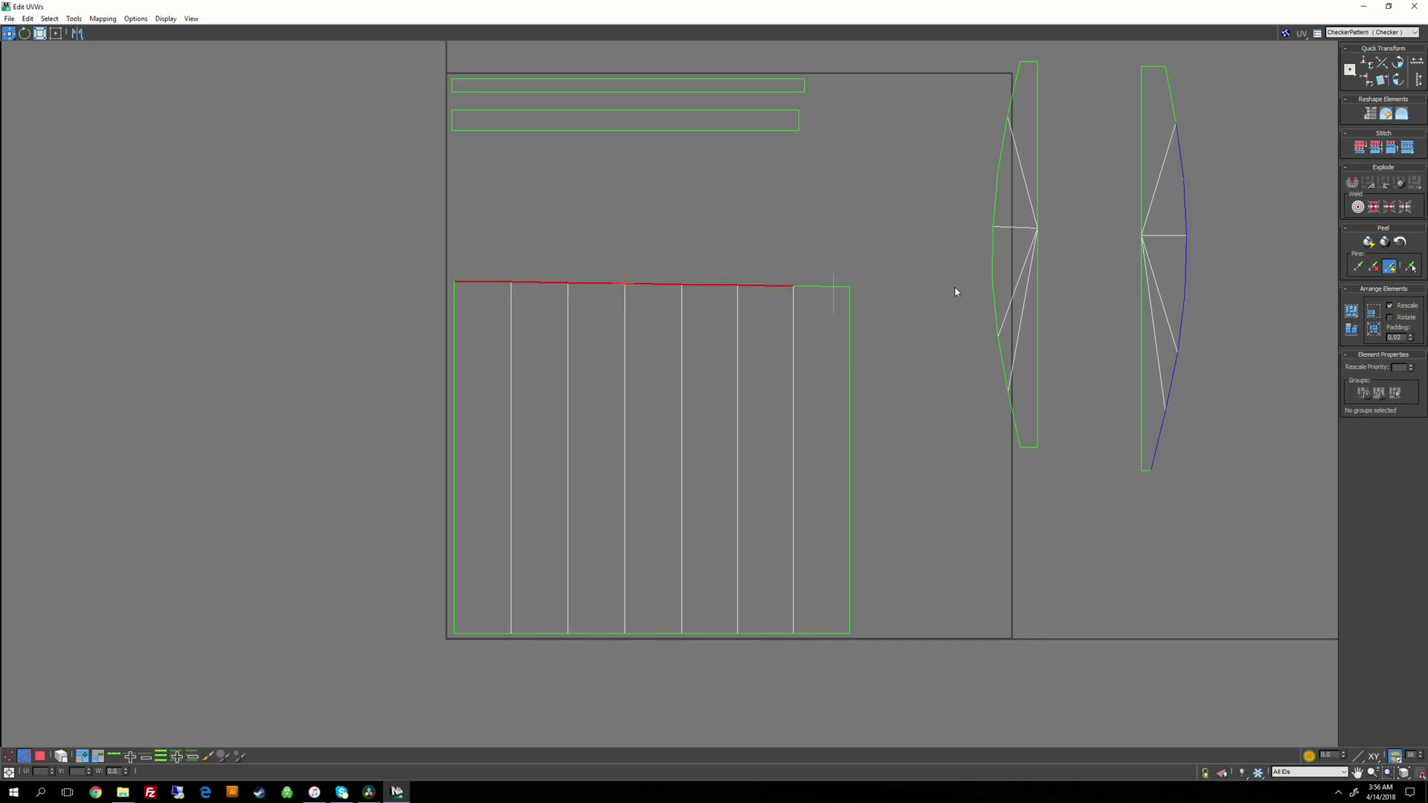
pyautogui.click(1369, 65)
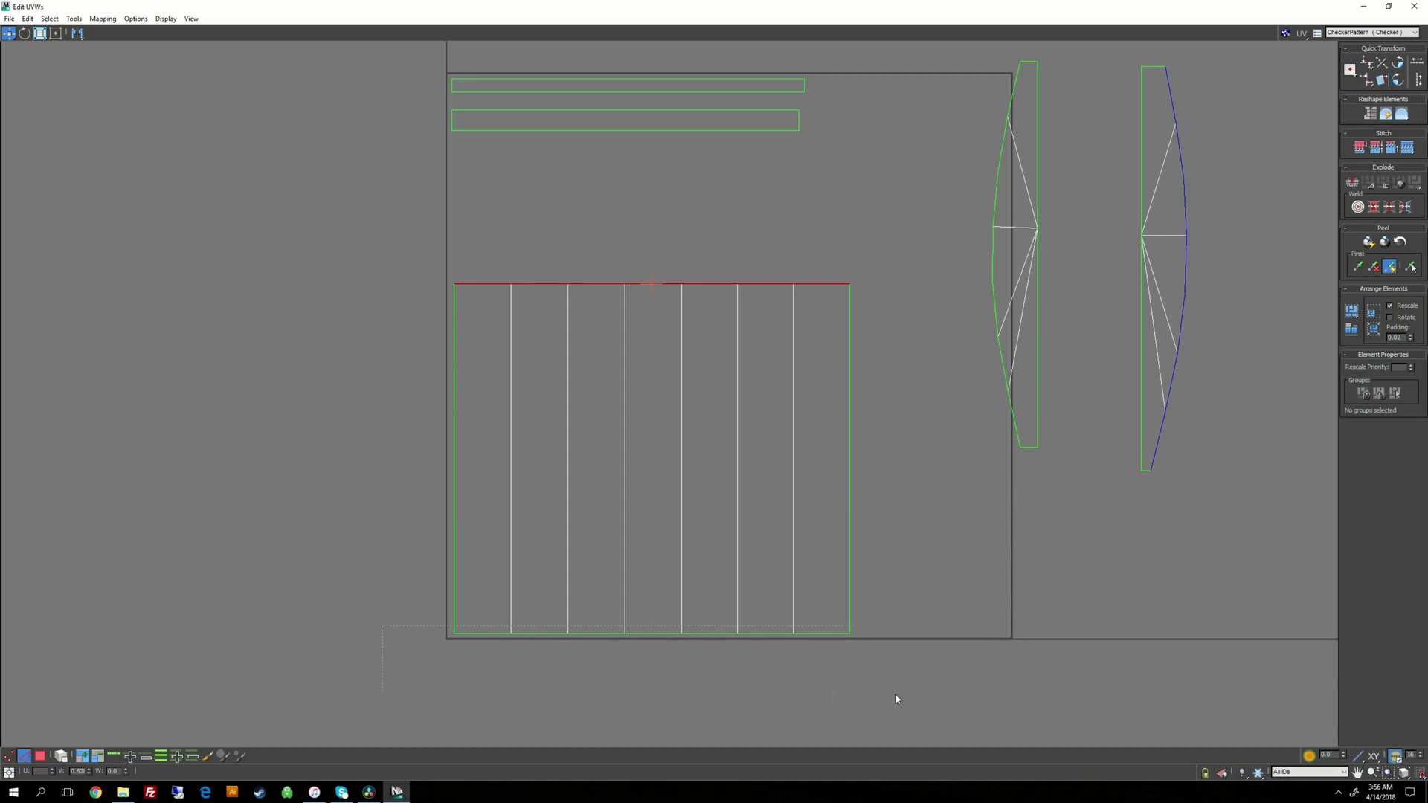
# Step: Align the lower border of the large panel shell horizontally and clear the selection
pyautogui.moveTo(895, 695); pyautogui.dragTo(902, 695)
pyautogui.keyDown('alt'); pyautogui.moveTo(399, 464); pyautogui.dragTo(930, 617); pyautogui.keyUp('alt')
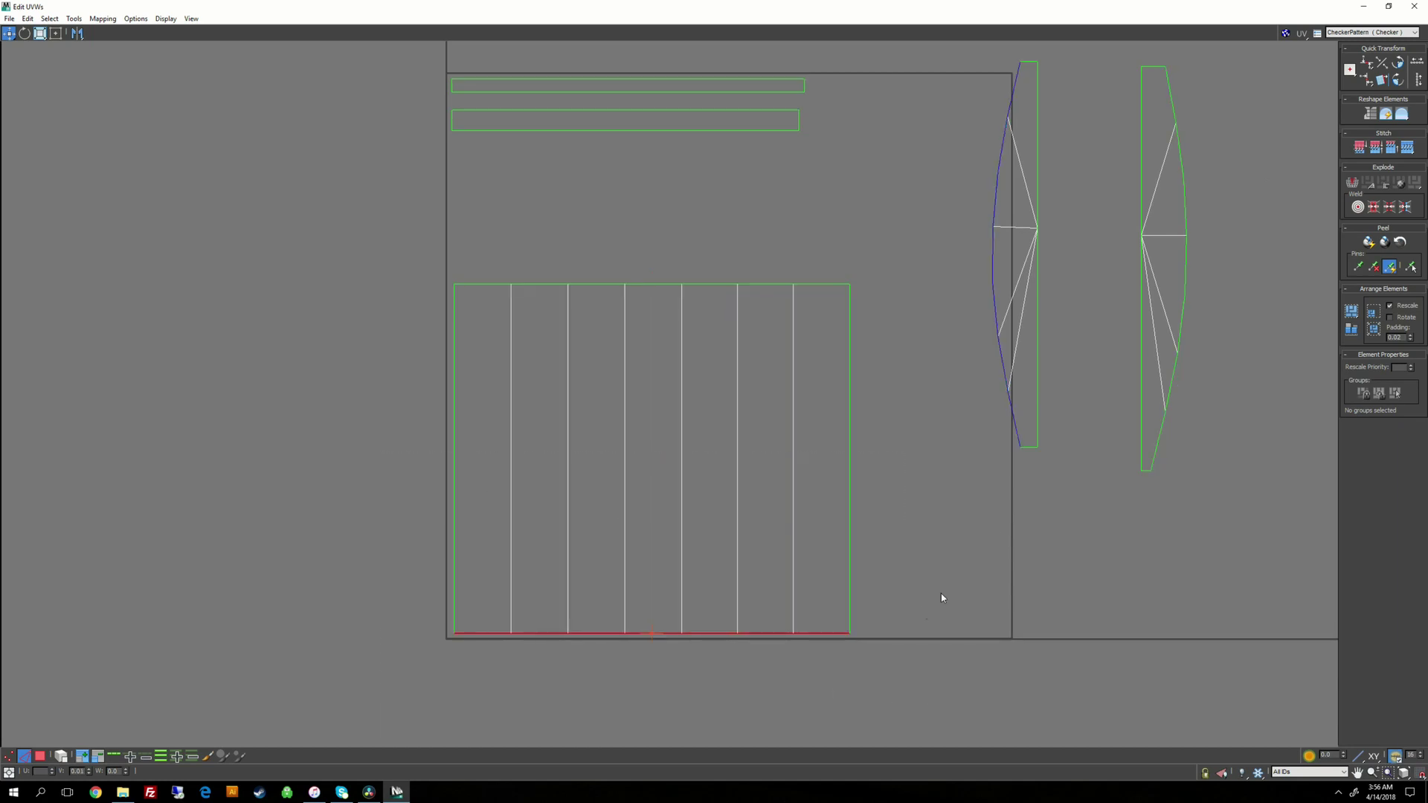
pyautogui.click(1366, 64)
pyautogui.click(901, 480)
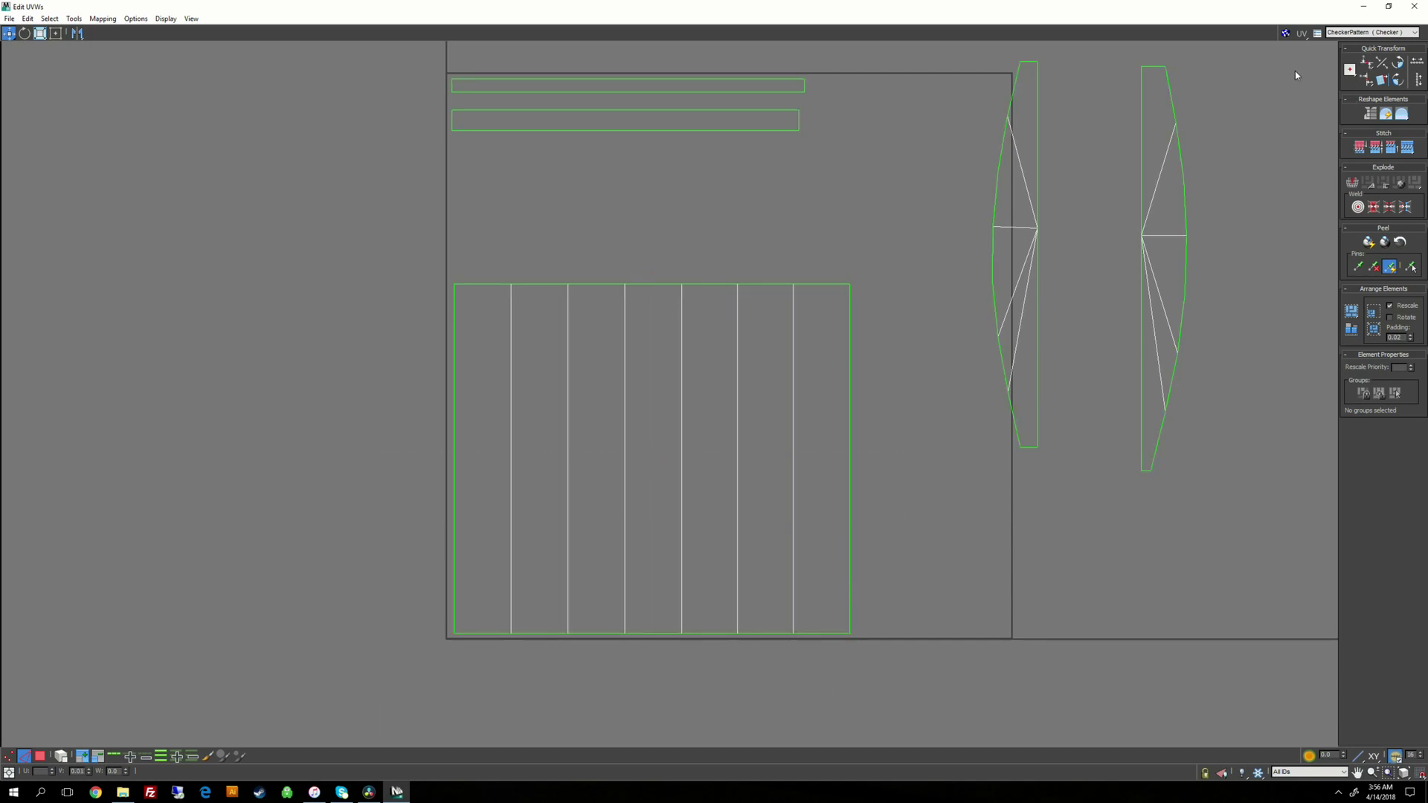
# Step: Restore the UV editor to a smaller window, show the checker pattern on the collar half and inspect it for distortion
pyautogui.scroll(-5, 1296, 75)
pyautogui.click(1388, 7)
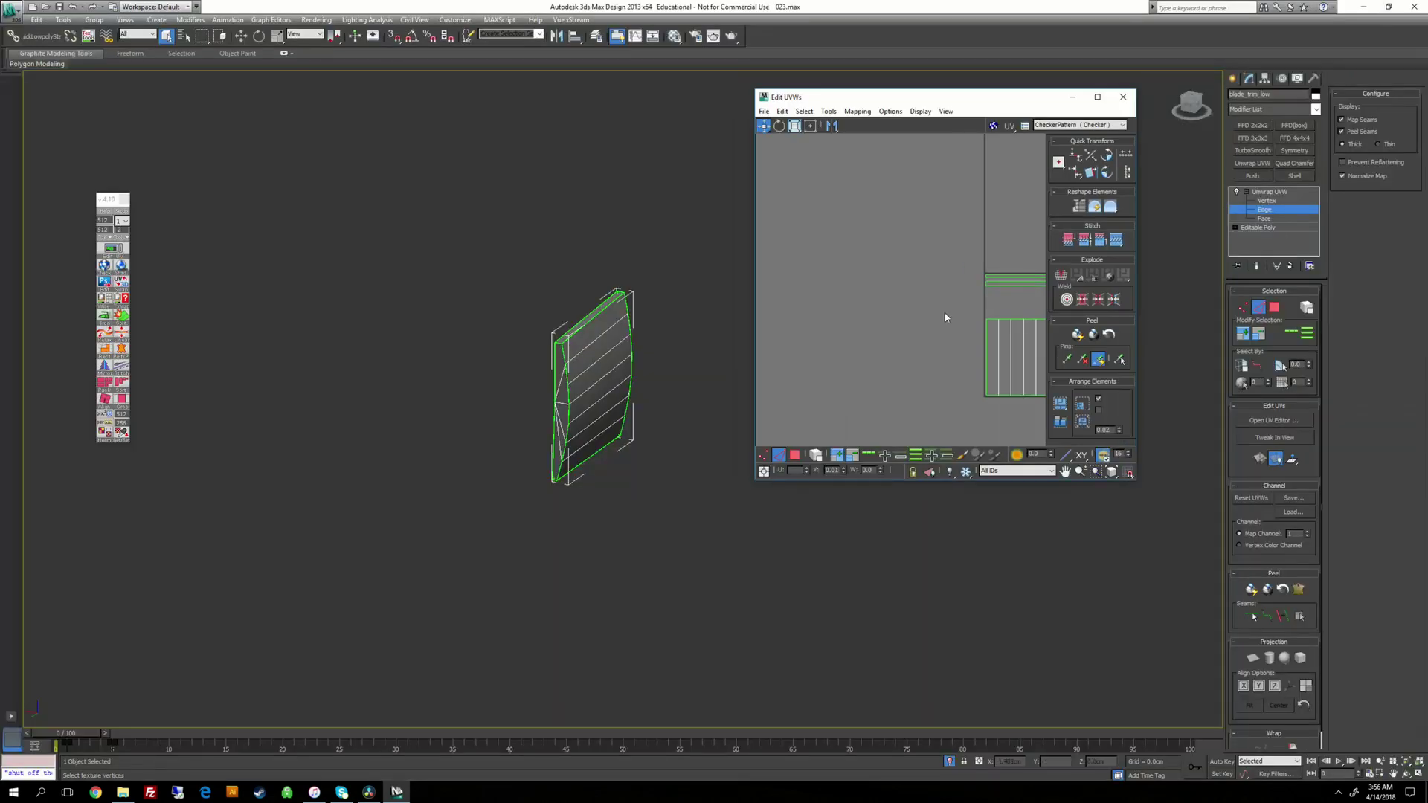
pyautogui.click(1071, 125)
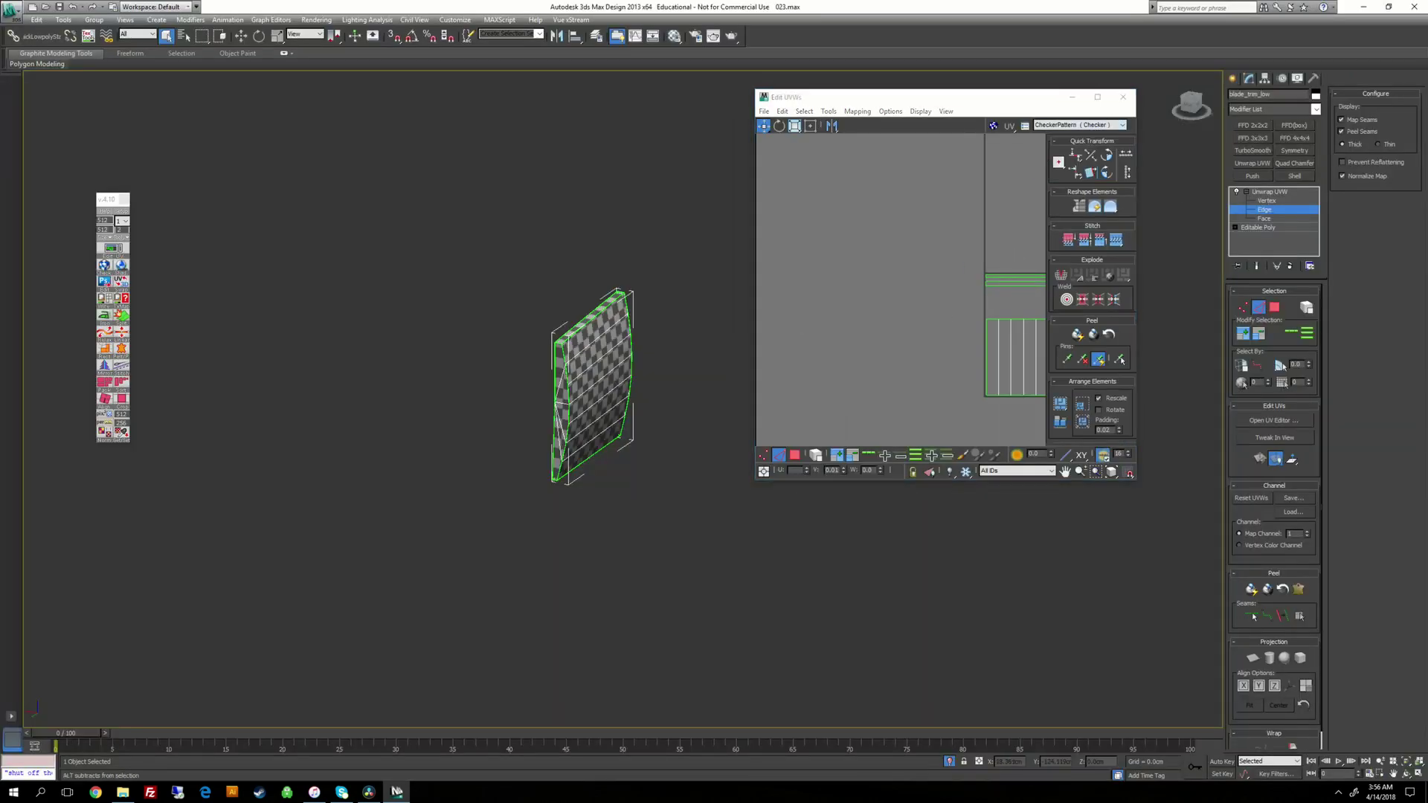
pyautogui.moveTo(639, 402)
pyautogui.keyDown('alt'); pyautogui.mouseDown(button='middle')
pyautogui.moveTo(554, 402)
pyautogui.moveTo(636, 402)
pyautogui.mouseUp(button='middle'); pyautogui.keyUp('alt')
pyautogui.scroll(4, 636, 401)
pyautogui.keyDown('alt'); pyautogui.moveTo(670, 242); pyautogui.dragTo(653, 288, button='middle'); pyautogui.keyUp('alt')
pyautogui.moveTo(970, 356); pyautogui.dragTo(879, 365, button='middle')
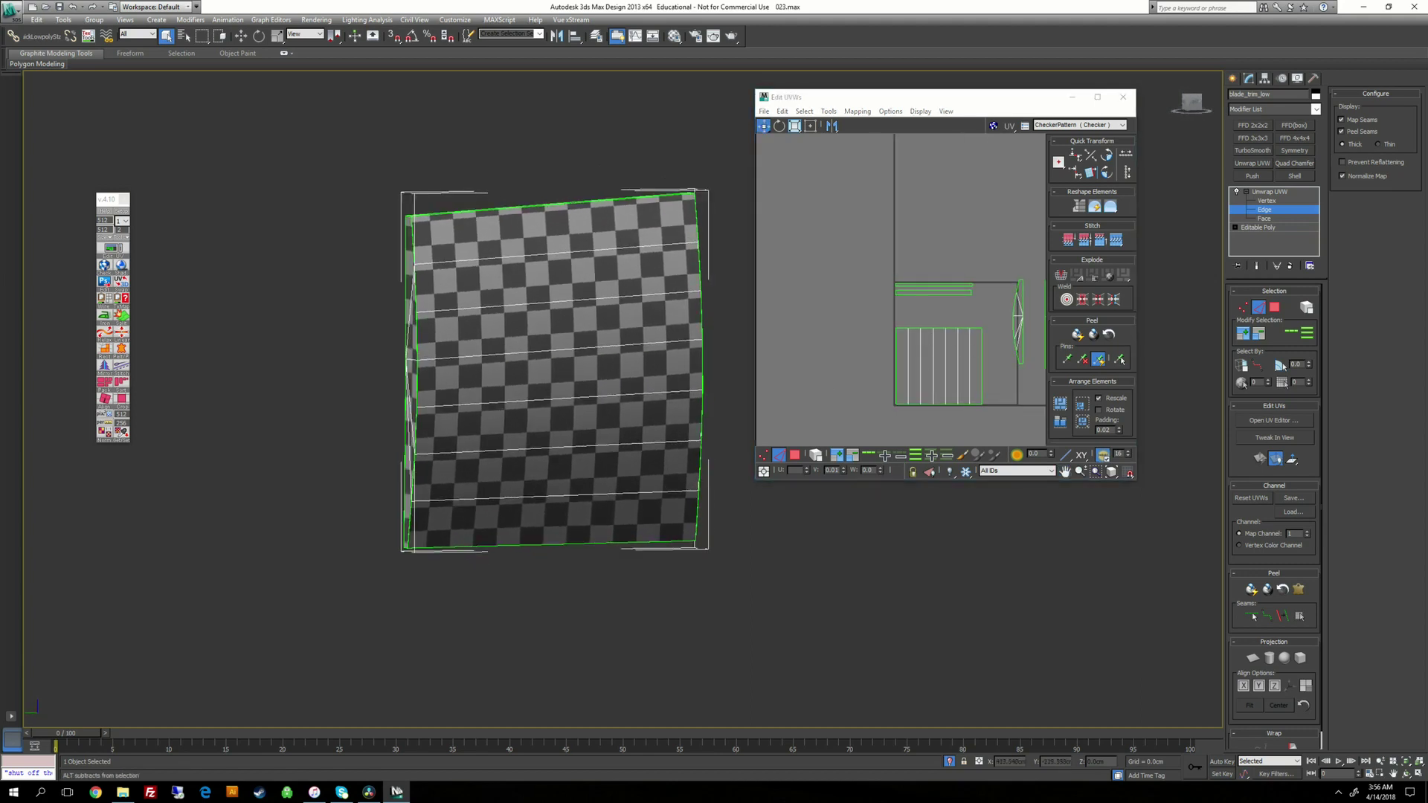
pyautogui.keyDown('alt'); pyautogui.moveTo(595, 312); pyautogui.dragTo(633, 276, button='middle'); pyautogui.keyUp('alt')
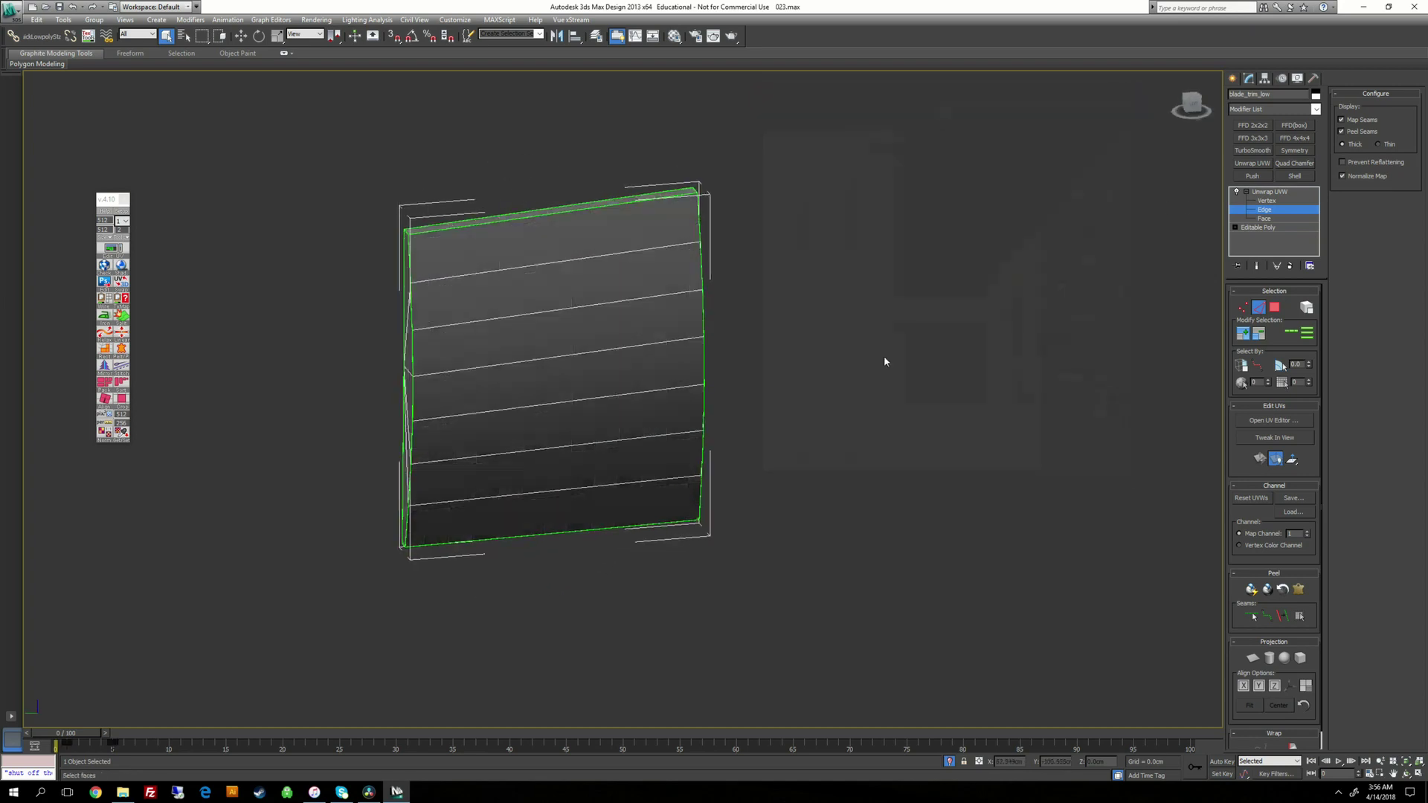
# Step: Convert the unwrapped collar half to an Editable Poly and exit isolation to bring back the whole katana
pyautogui.rightClick(845, 321)
pyautogui.moveTo(855, 417)
pyautogui.click(990, 419)
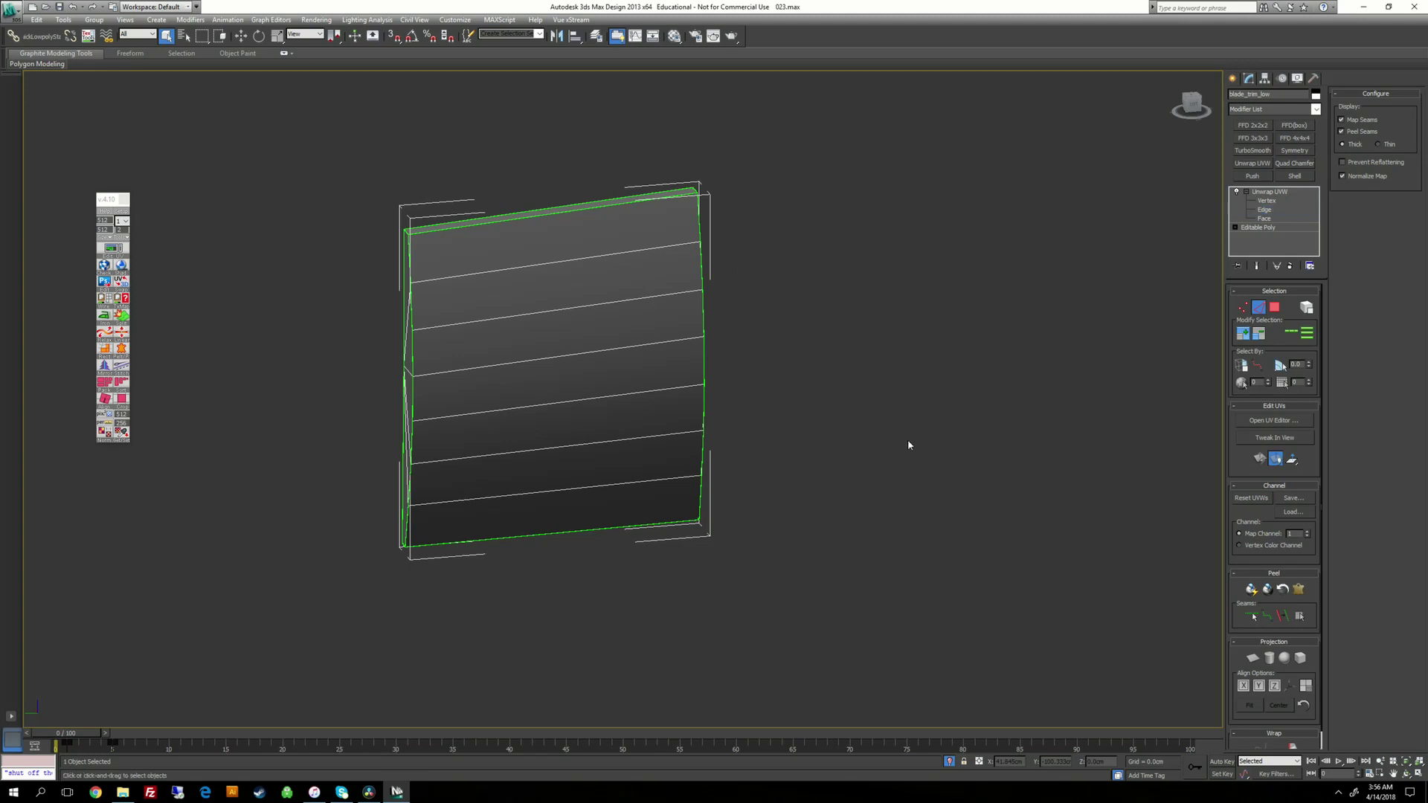
pyautogui.rightClick(828, 339)
pyautogui.click(864, 252)
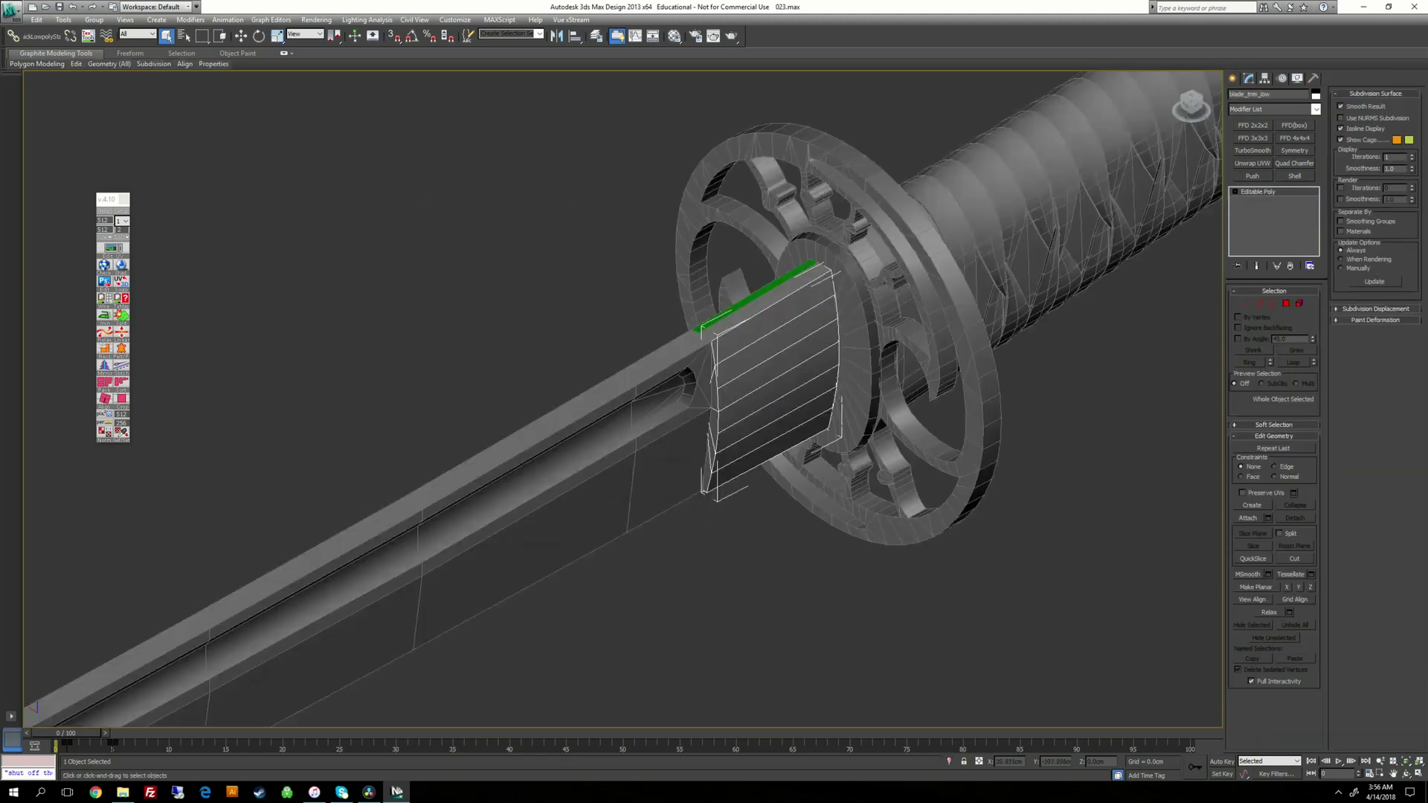
# Step: Assign the green MirroUV's material to the trim ring between the guard and the handle
pyautogui.moveTo(886, 412); pyautogui.dragTo(543, 454, button='middle')
pyautogui.click(722, 450)
pyautogui.click(543, 454)
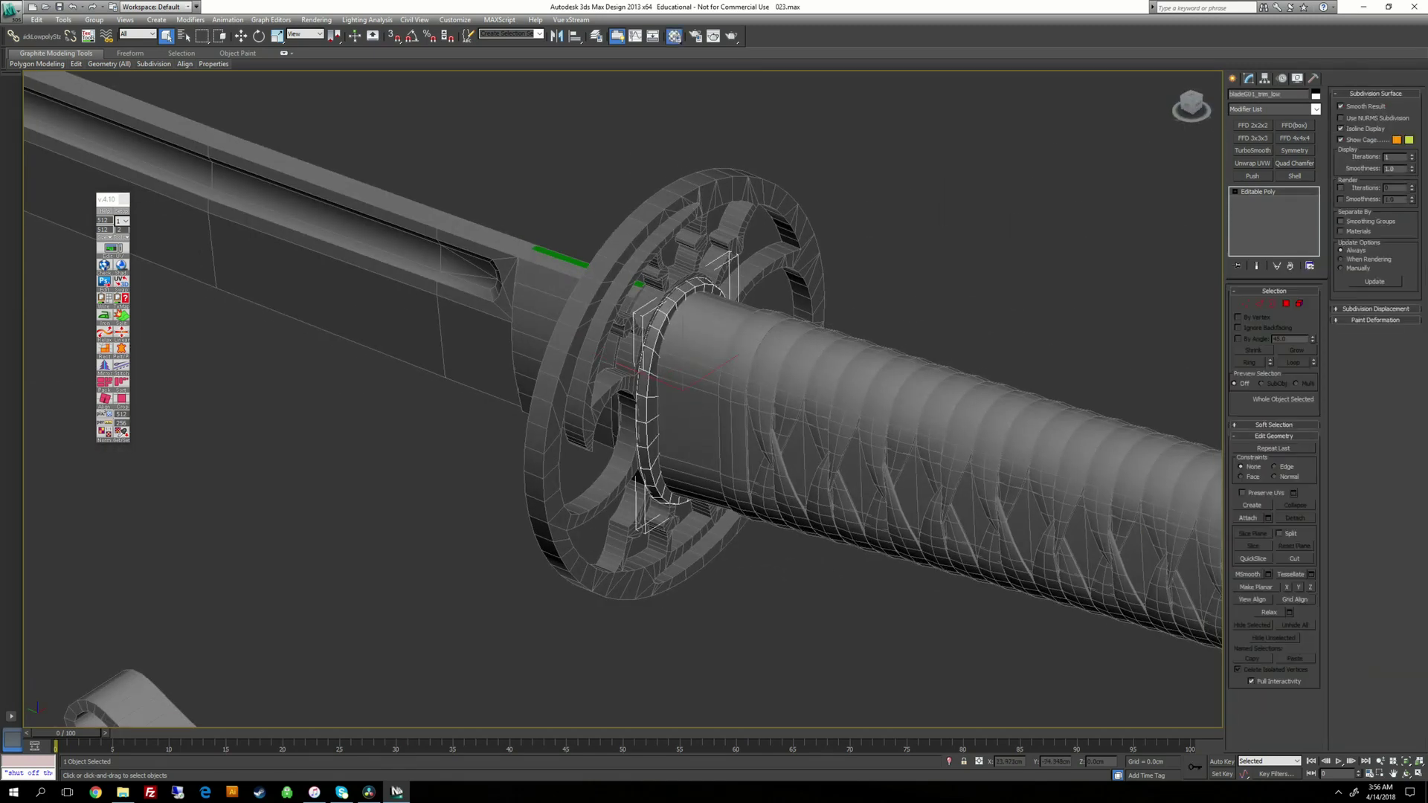
pyautogui.press('m')
pyautogui.click(994, 346)
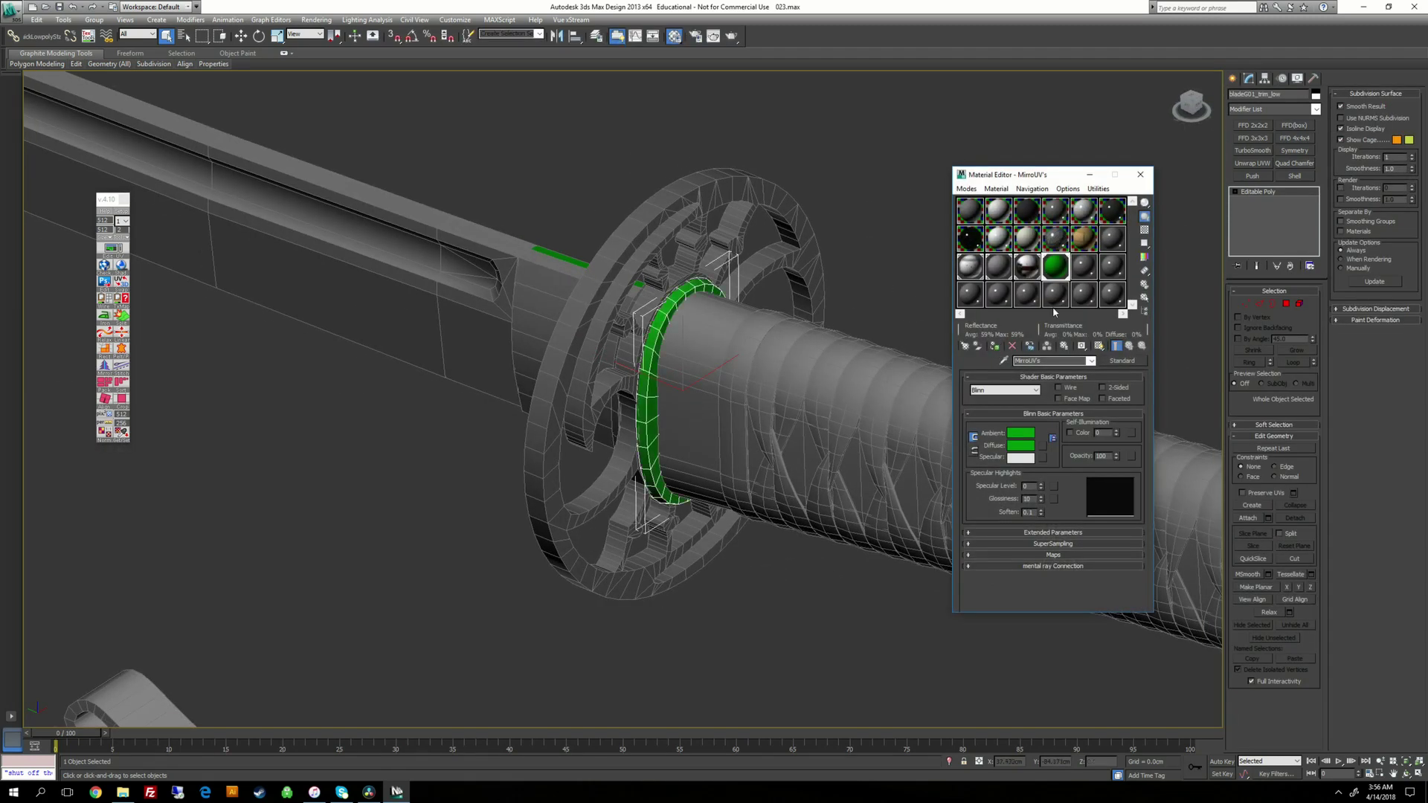
pyautogui.click(1141, 174)
# Step: Select the oval trim disc on the blade side of the guard and isolate it
pyautogui.keyDown('alt'); pyautogui.moveTo(855, 208); pyautogui.dragTo(769, 192, button='middle'); pyautogui.keyUp('alt')
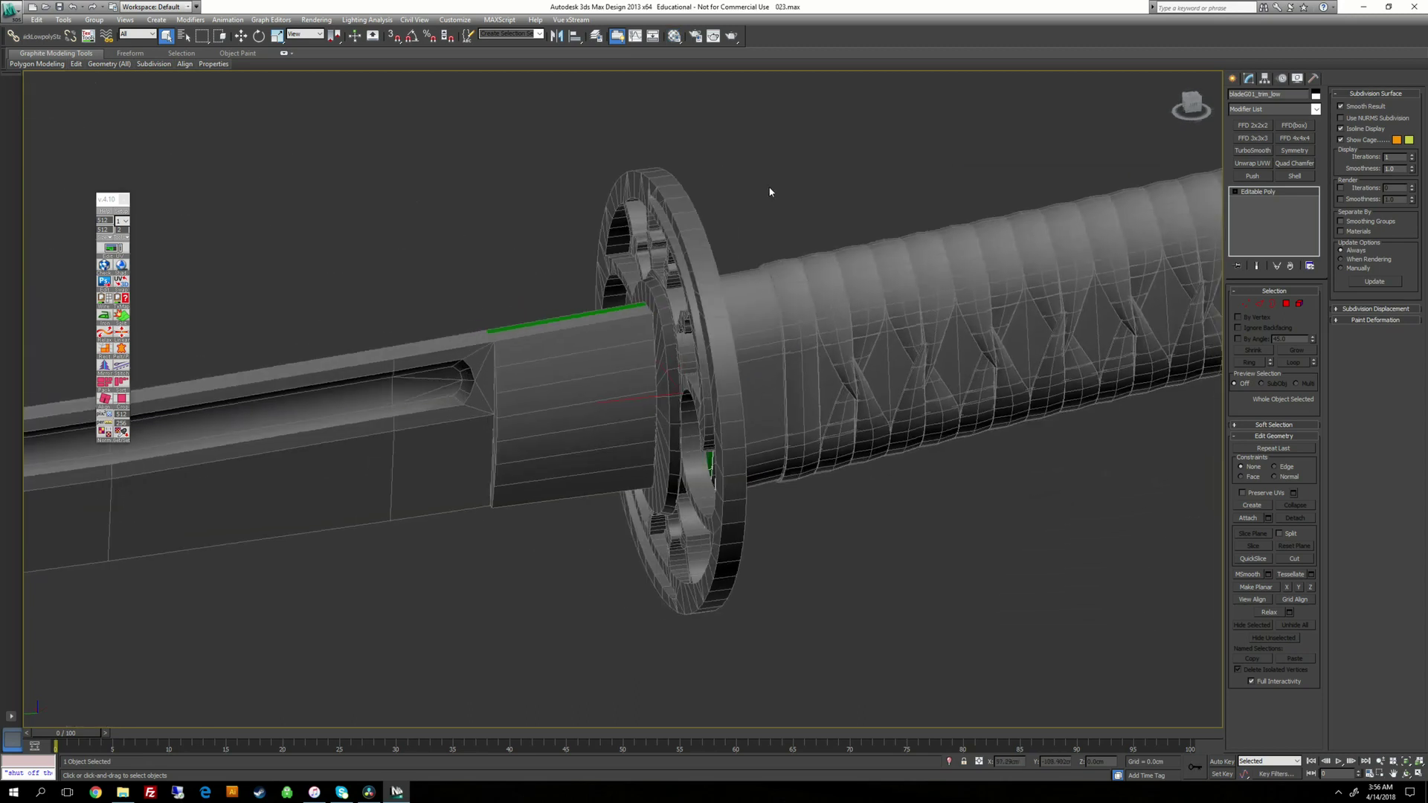
pyautogui.click(670, 338)
pyautogui.keyDown('alt'); pyautogui.moveTo(807, 479); pyautogui.dragTo(859, 511, button='middle'); pyautogui.keyUp('alt')
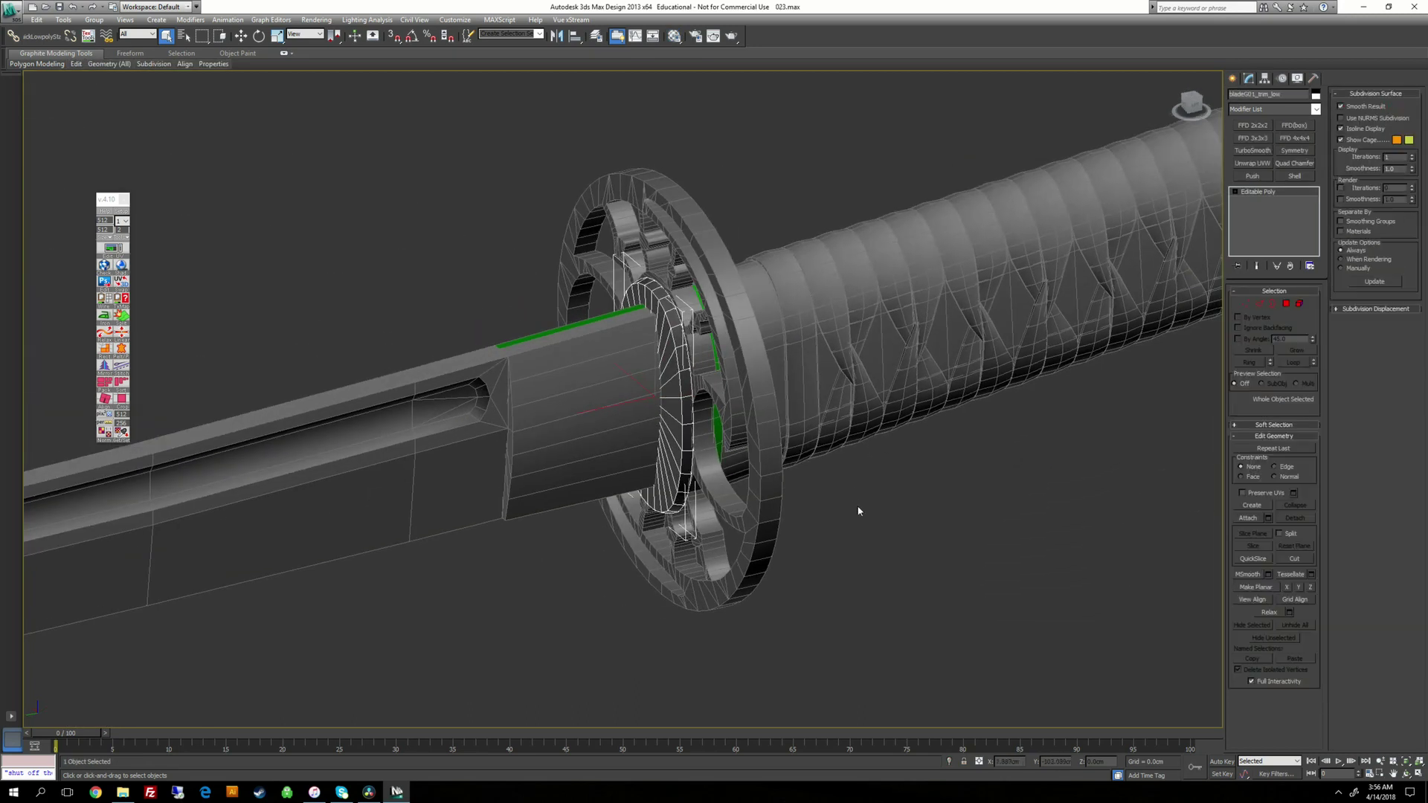
pyautogui.click(948, 761)
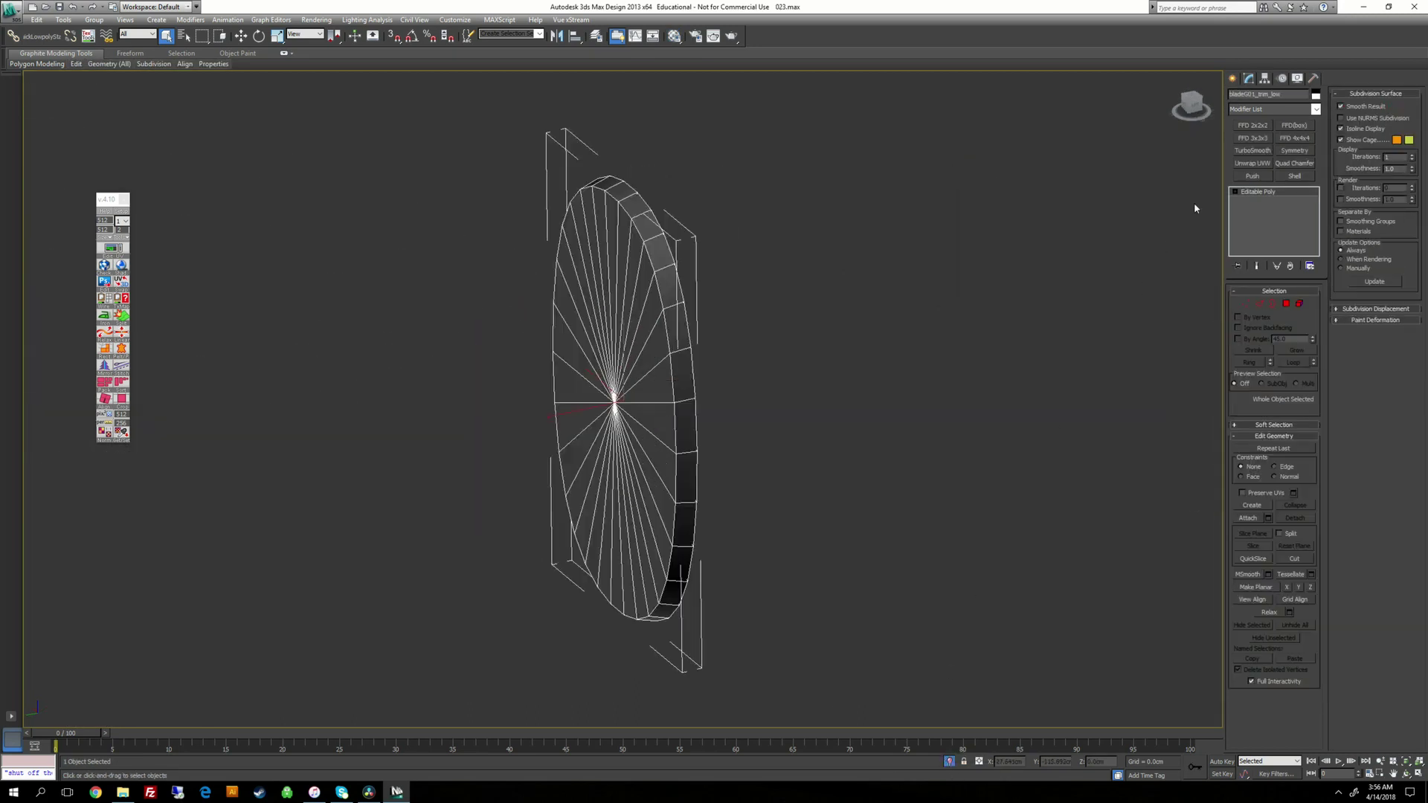
# Step: Reset the trim disc's transform with Reset XForm and convert it back to an Editable Poly
pyautogui.click(1314, 78)
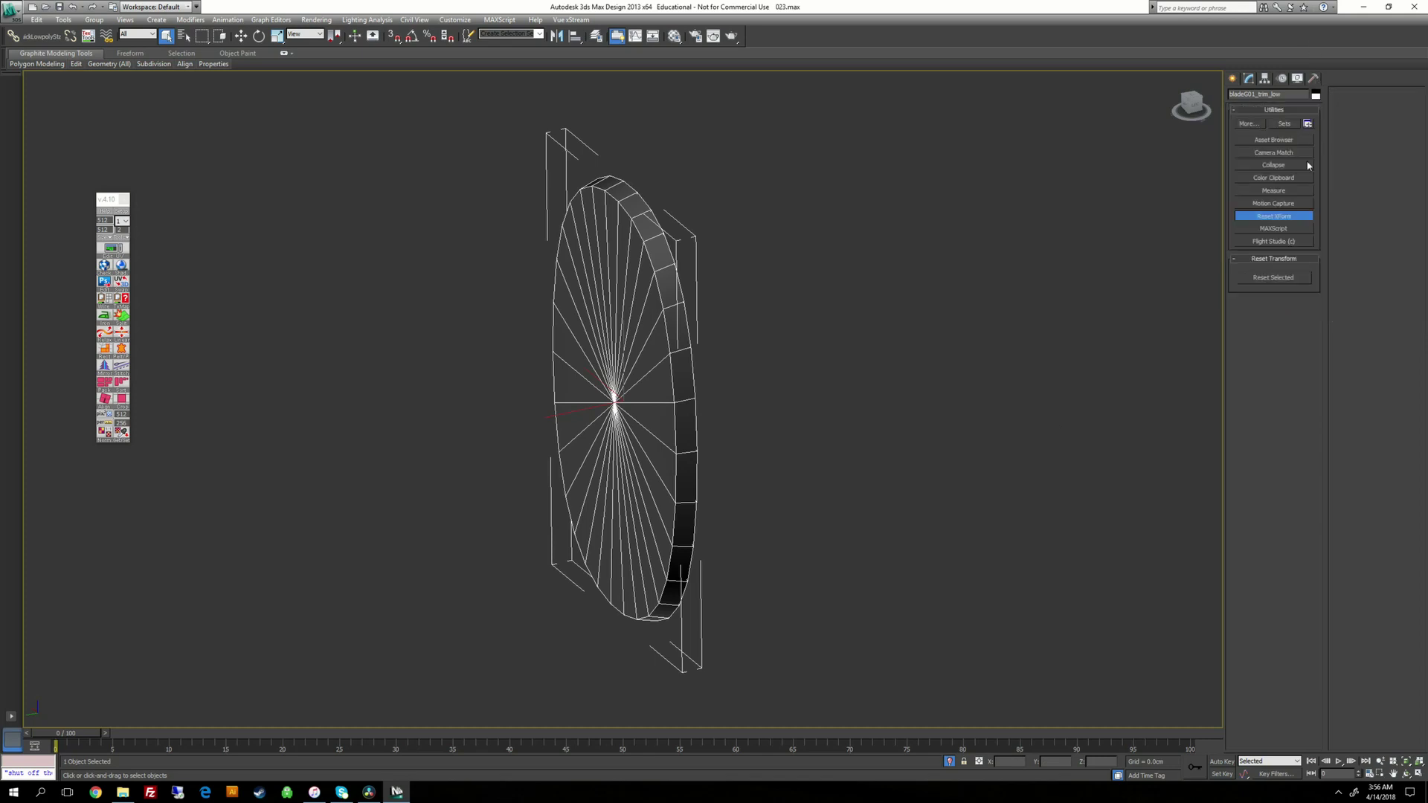
pyautogui.click(1274, 278)
pyautogui.moveTo(825, 355)
pyautogui.keyDown('alt'); pyautogui.mouseDown(button='middle')
pyautogui.moveTo(751, 358)
pyautogui.moveTo(821, 353)
pyautogui.moveTo(777, 369)
pyautogui.moveTo(818, 367)
pyautogui.mouseUp(button='middle'); pyautogui.keyUp('alt')
pyautogui.rightClick(821, 353)
pyautogui.moveTo(863, 454)
pyautogui.click(966, 466)
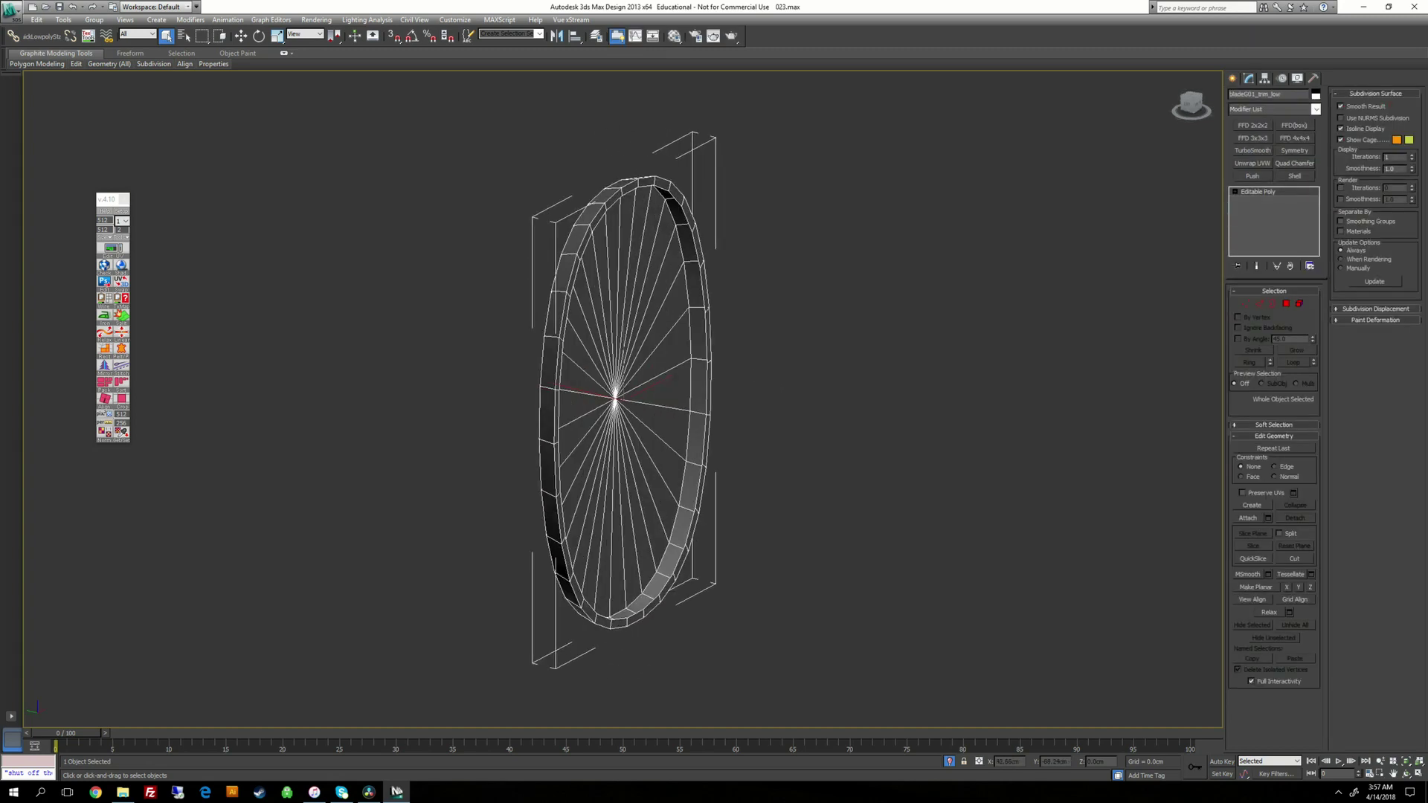
# Step: Select the loop of polygons forming the flat rim on the back of the trim disc and delete it
pyautogui.keyDown('alt'); pyautogui.moveTo(996, 289); pyautogui.dragTo(1035, 285, button='middle'); pyautogui.keyUp('alt')
pyautogui.click(1235, 192)
pyautogui.click(1241, 200)
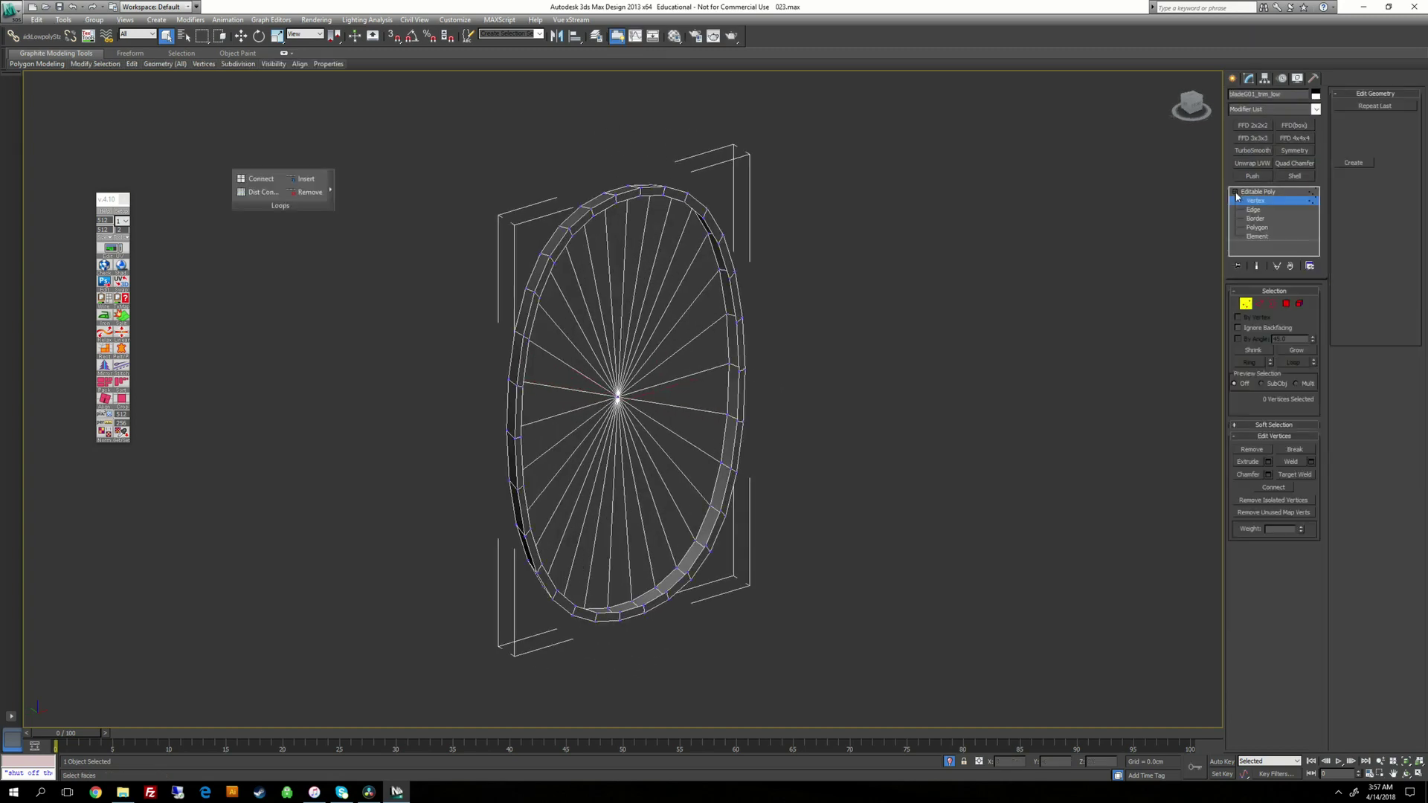
pyautogui.click(1258, 228)
pyautogui.click(713, 227)
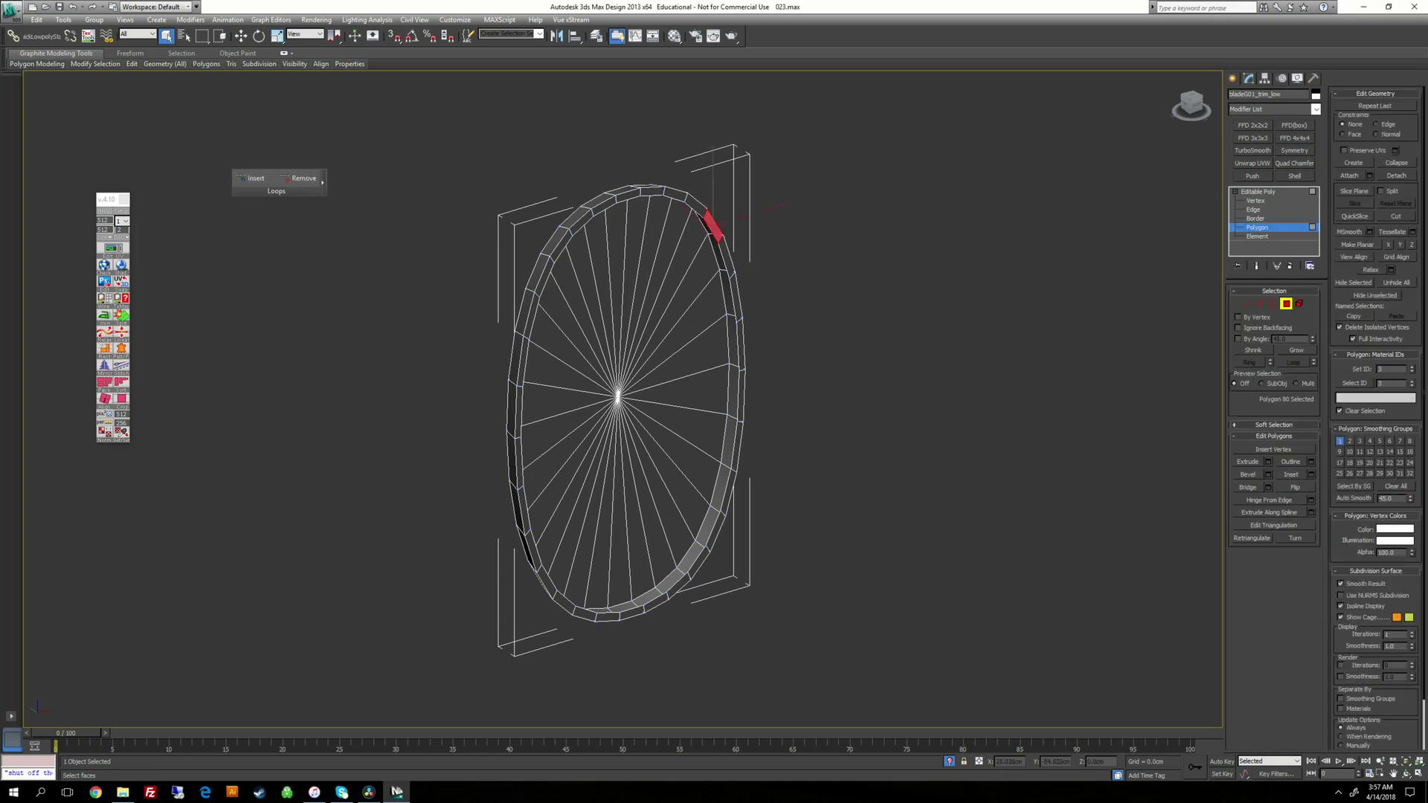
pyautogui.hotkey('alt', 'l')
pyautogui.click(786, 267)
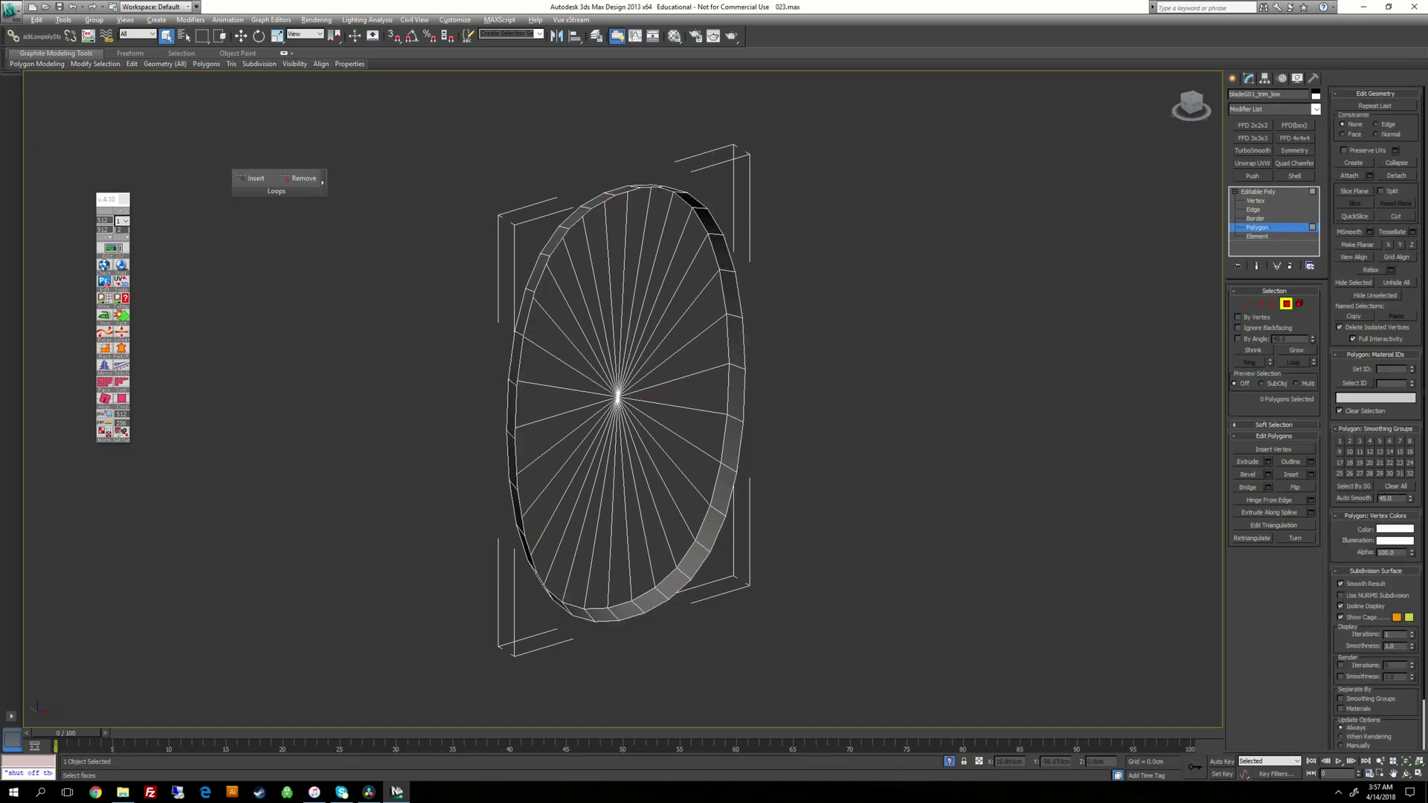
pyautogui.moveTo(863, 267)
pyautogui.keyDown('alt'); pyautogui.mouseDown(button='middle')
pyautogui.moveTo(1078, 269)
pyautogui.moveTo(1116, 253)
pyautogui.mouseUp(button='middle'); pyautogui.keyUp('alt')
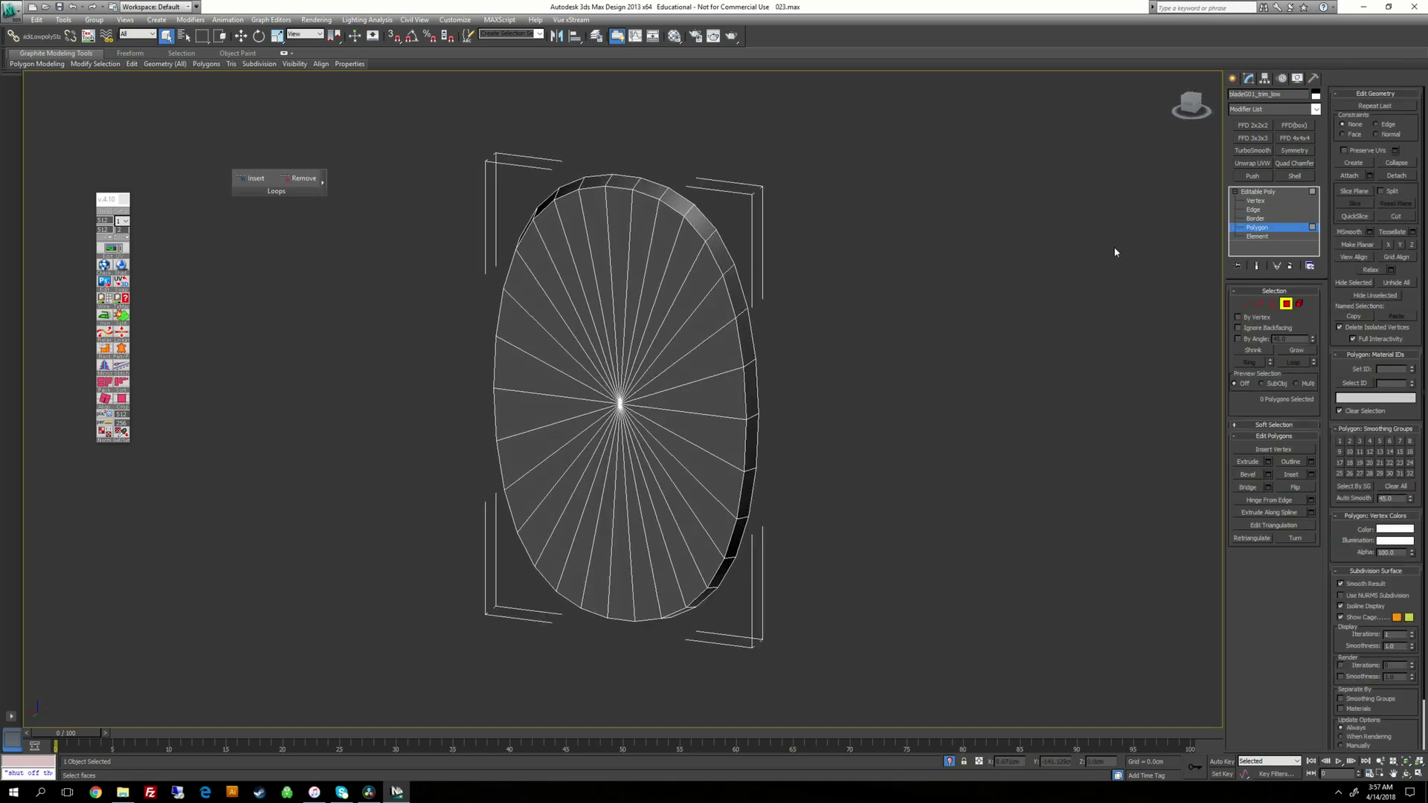
# Step: Add an Unwrap UVW modifier to the trim disc and apply Flatten Mapping to all of its faces
pyautogui.click(1262, 192)
pyautogui.click(1252, 163)
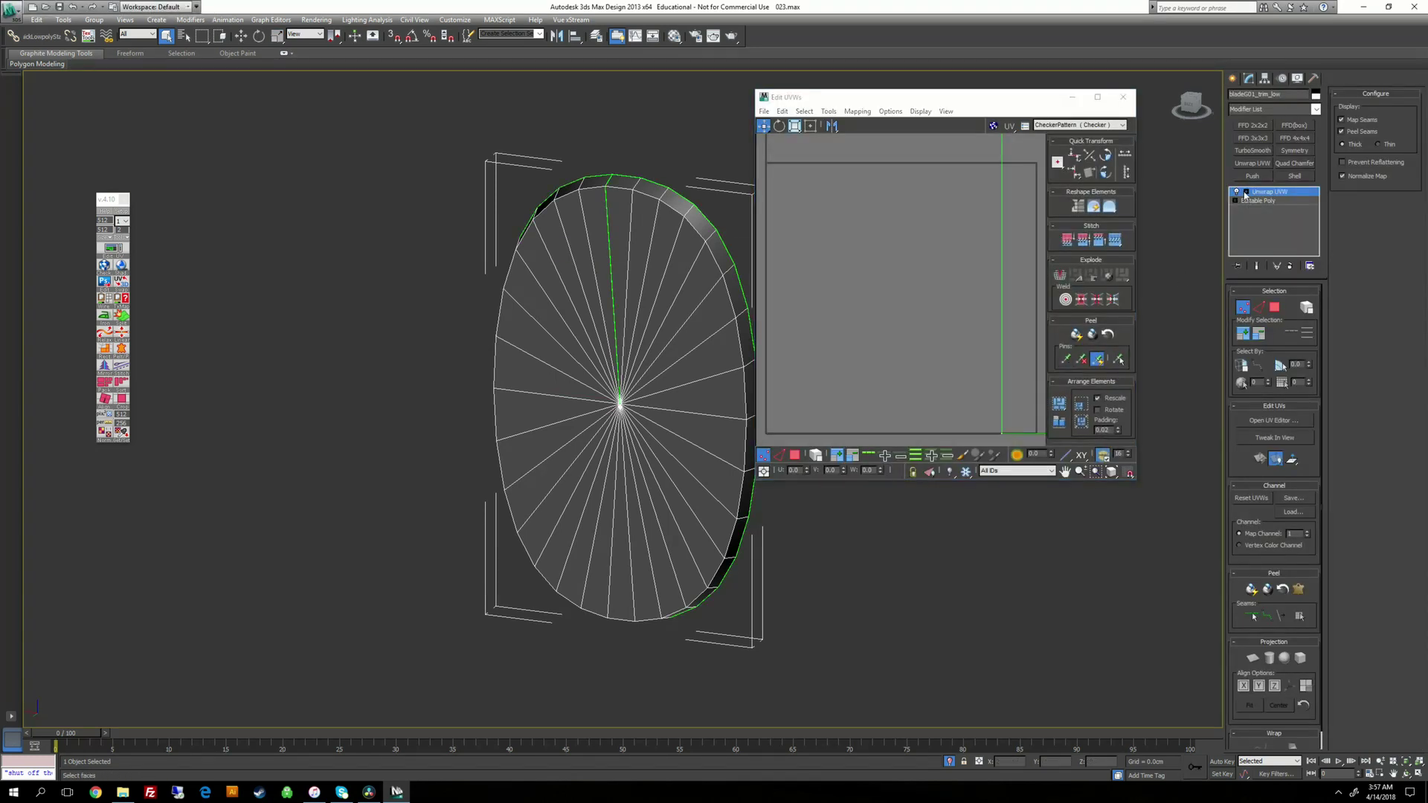
pyautogui.click(1246, 193)
pyautogui.click(1266, 219)
pyautogui.moveTo(476, 247); pyautogui.dragTo(395, 261, button='middle')
pyautogui.scroll(-5, 395, 262)
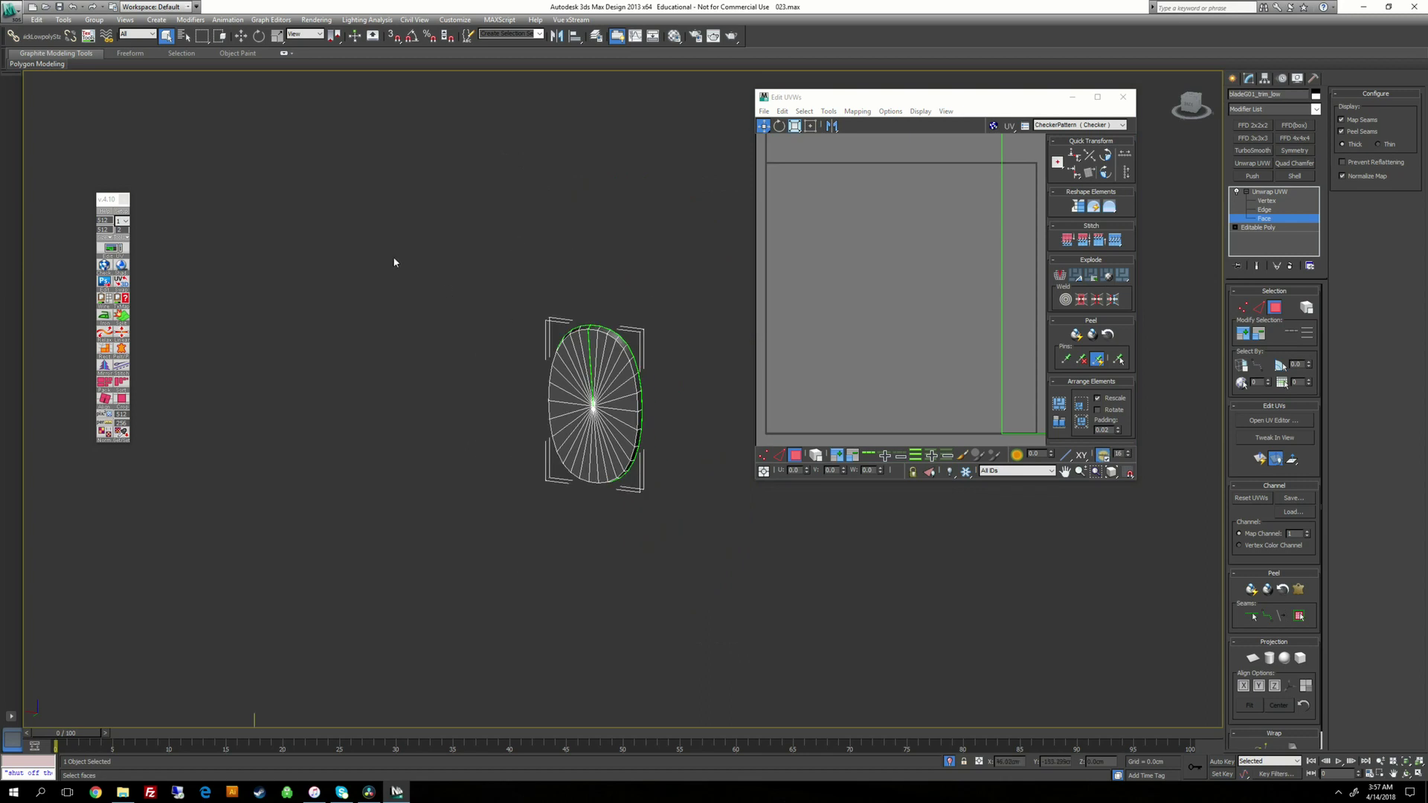
pyautogui.moveTo(761, 641); pyautogui.dragTo(760, 641)
pyautogui.scroll(2, 657, 512)
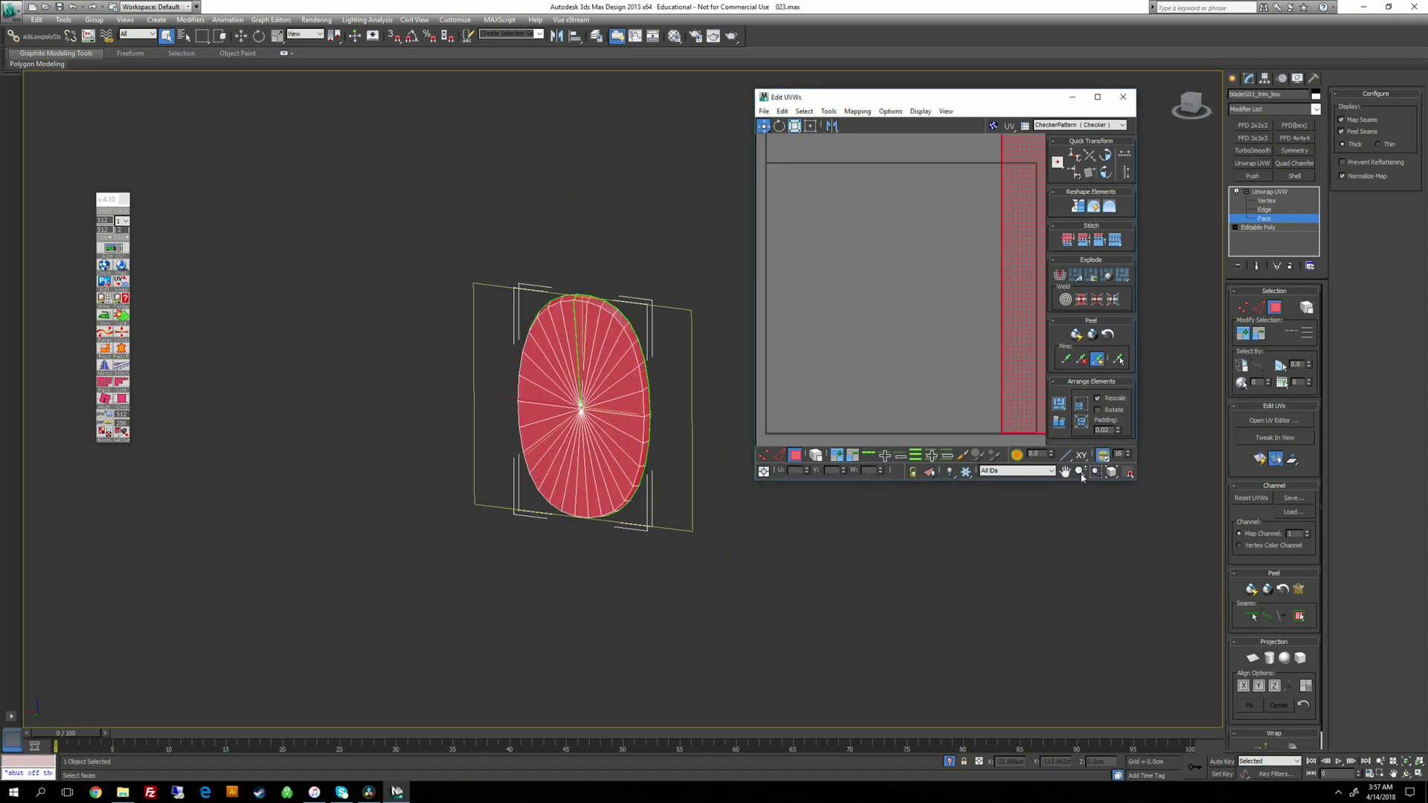
pyautogui.click(857, 112)
pyautogui.click(876, 125)
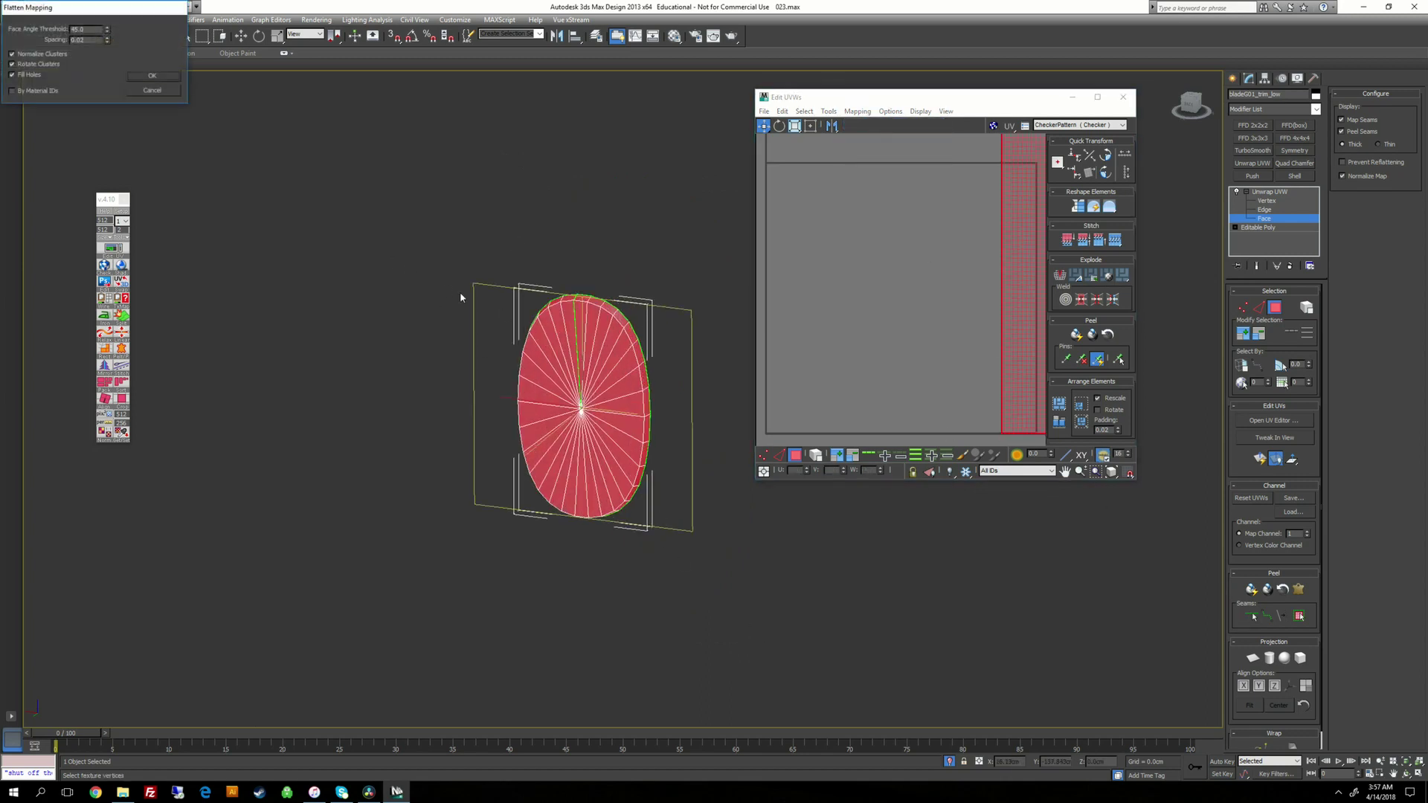
pyautogui.click(152, 76)
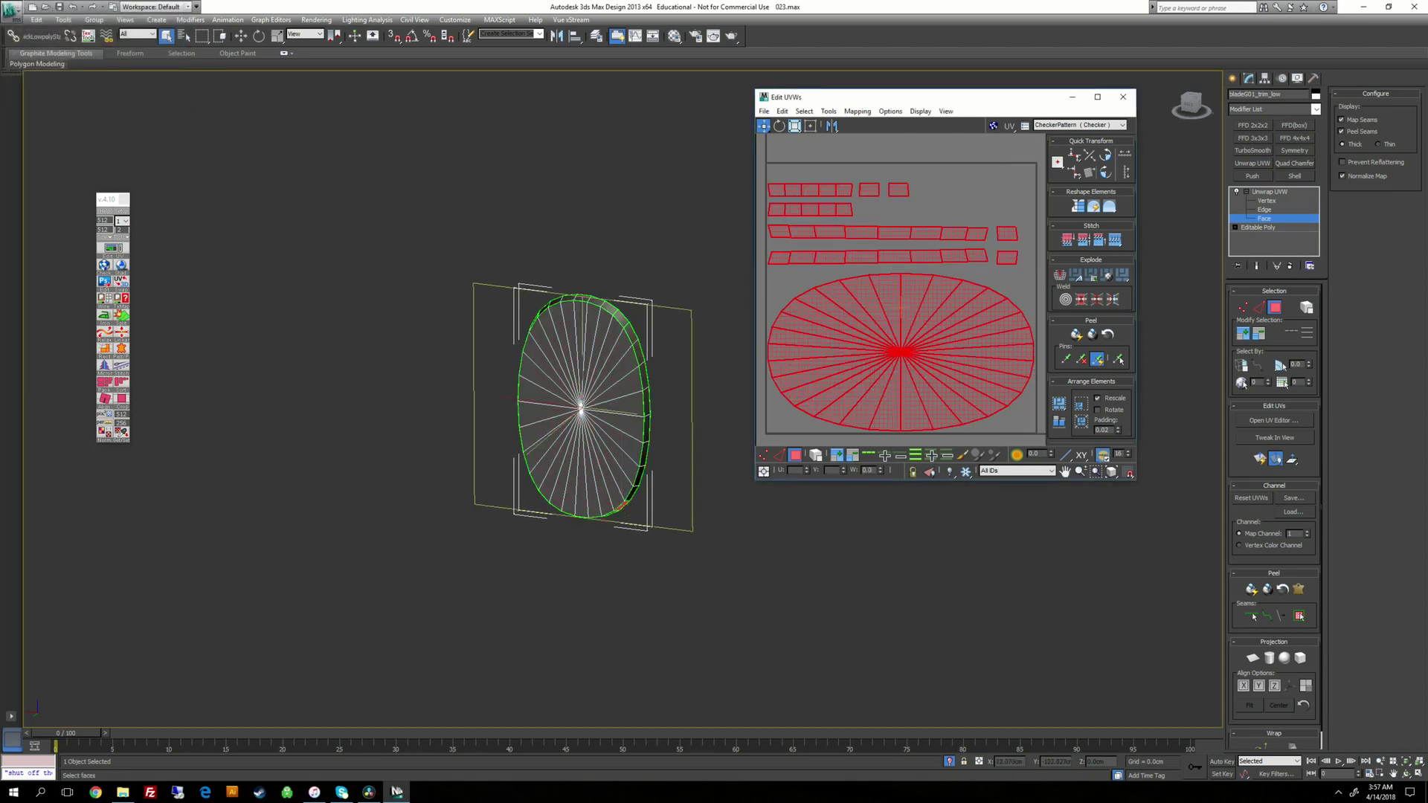
# Step: Move the oval cap's UV shell below the UV tile, away from the rim pieces
pyautogui.click(925, 202)
pyautogui.moveTo(857, 311); pyautogui.dragTo(846, 224, button='middle')
pyautogui.moveTo(839, 282); pyautogui.dragTo(871, 432)
pyautogui.click(883, 264)
pyautogui.moveTo(883, 264); pyautogui.dragTo(886, 275, button='middle')
pyautogui.moveTo(826, 219); pyautogui.dragTo(851, 319, button='middle')
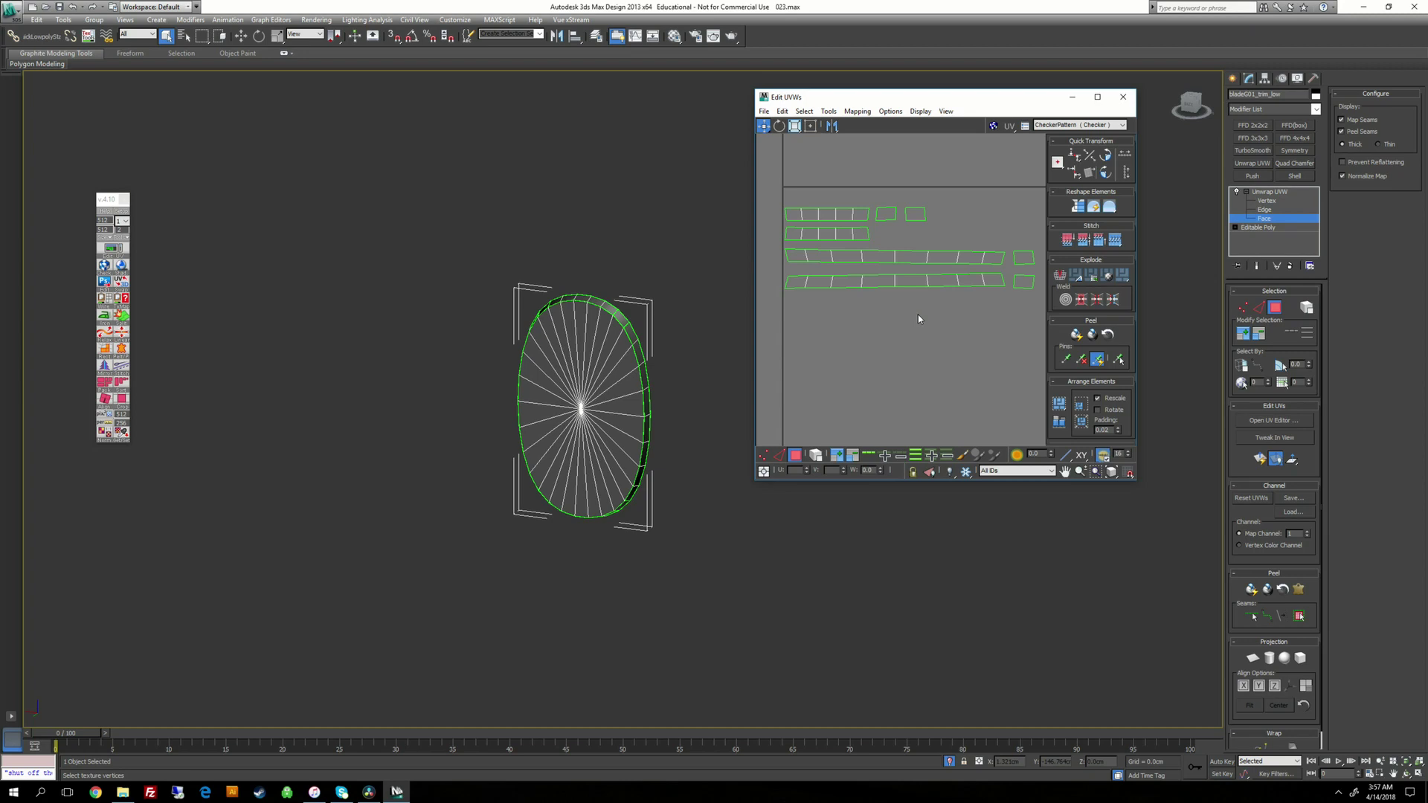
# Step: Select the first seam edges along the disc's lower rim and stitch the adjoining UV pieces together
pyautogui.scroll(5, 639, 335)
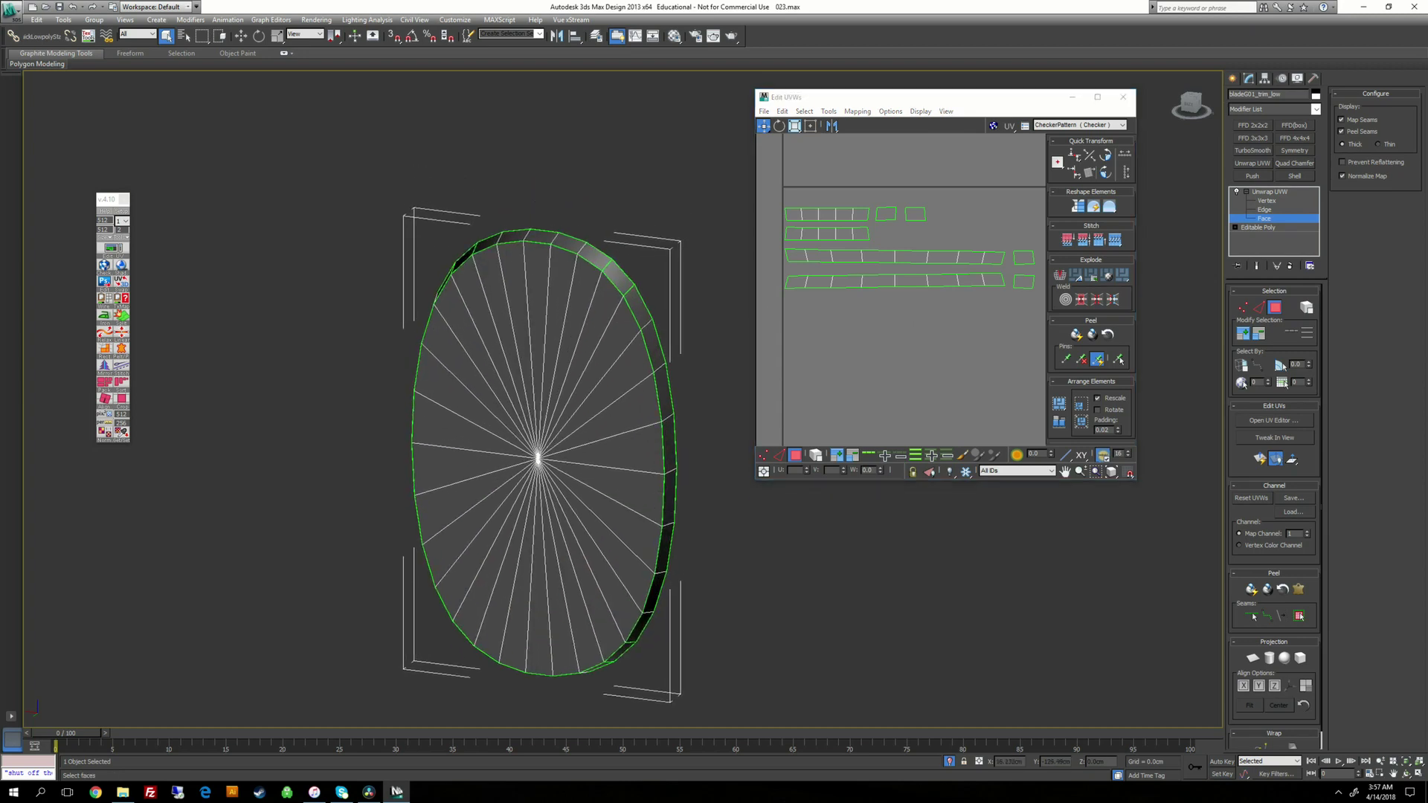
pyautogui.keyDown('alt'); pyautogui.moveTo(581, 267); pyautogui.dragTo(643, 270, button='middle'); pyautogui.keyUp('alt')
pyautogui.keyDown('alt'); pyautogui.moveTo(595, 387); pyautogui.dragTo(459, 169, button='middle'); pyautogui.keyUp('alt')
pyautogui.click(1274, 210)
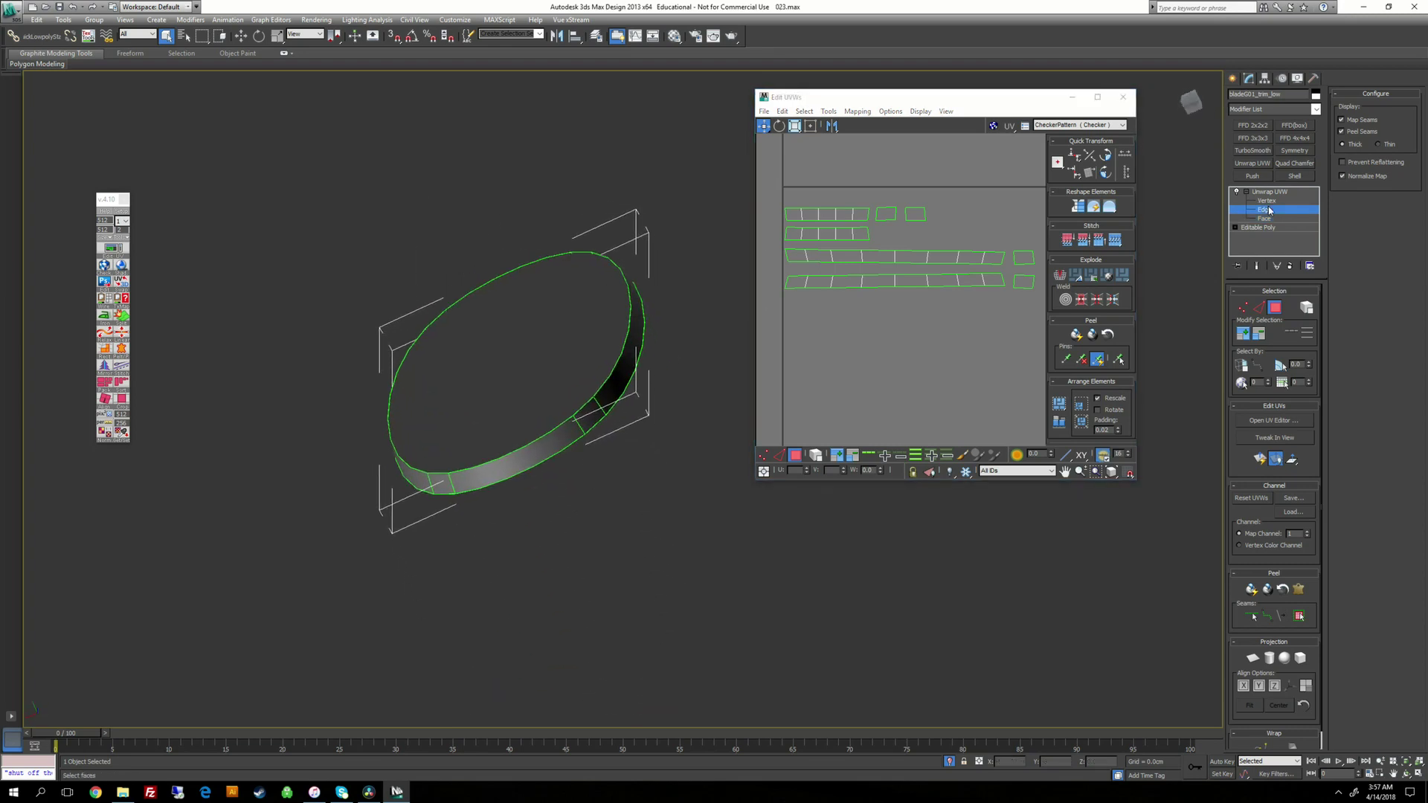
pyautogui.scroll(3, 552, 440)
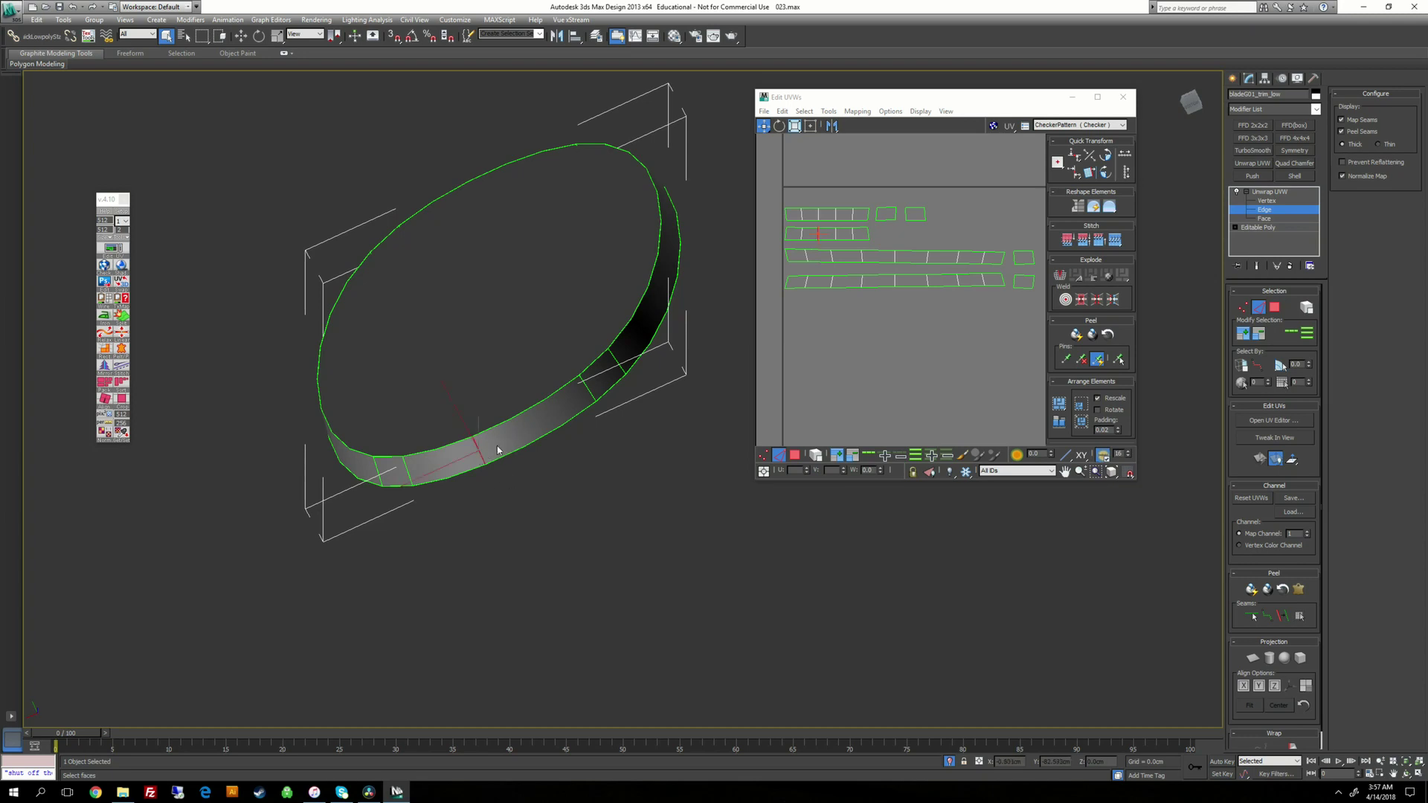
pyautogui.keyDown('alt'); pyautogui.moveTo(497, 450); pyautogui.dragTo(556, 421, button='middle'); pyautogui.keyUp('alt')
pyautogui.click(1060, 276)
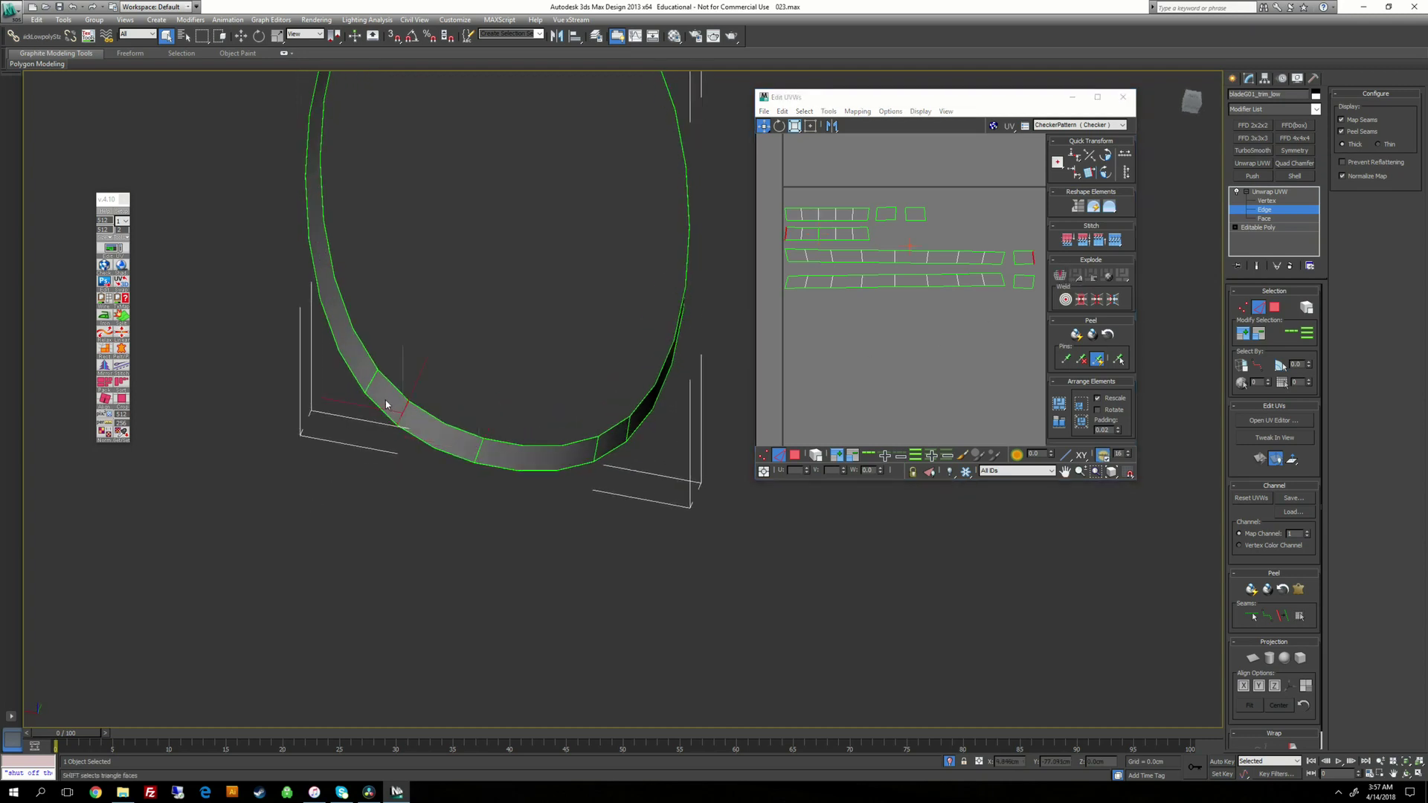
pyautogui.click(1068, 240)
pyautogui.press('s')
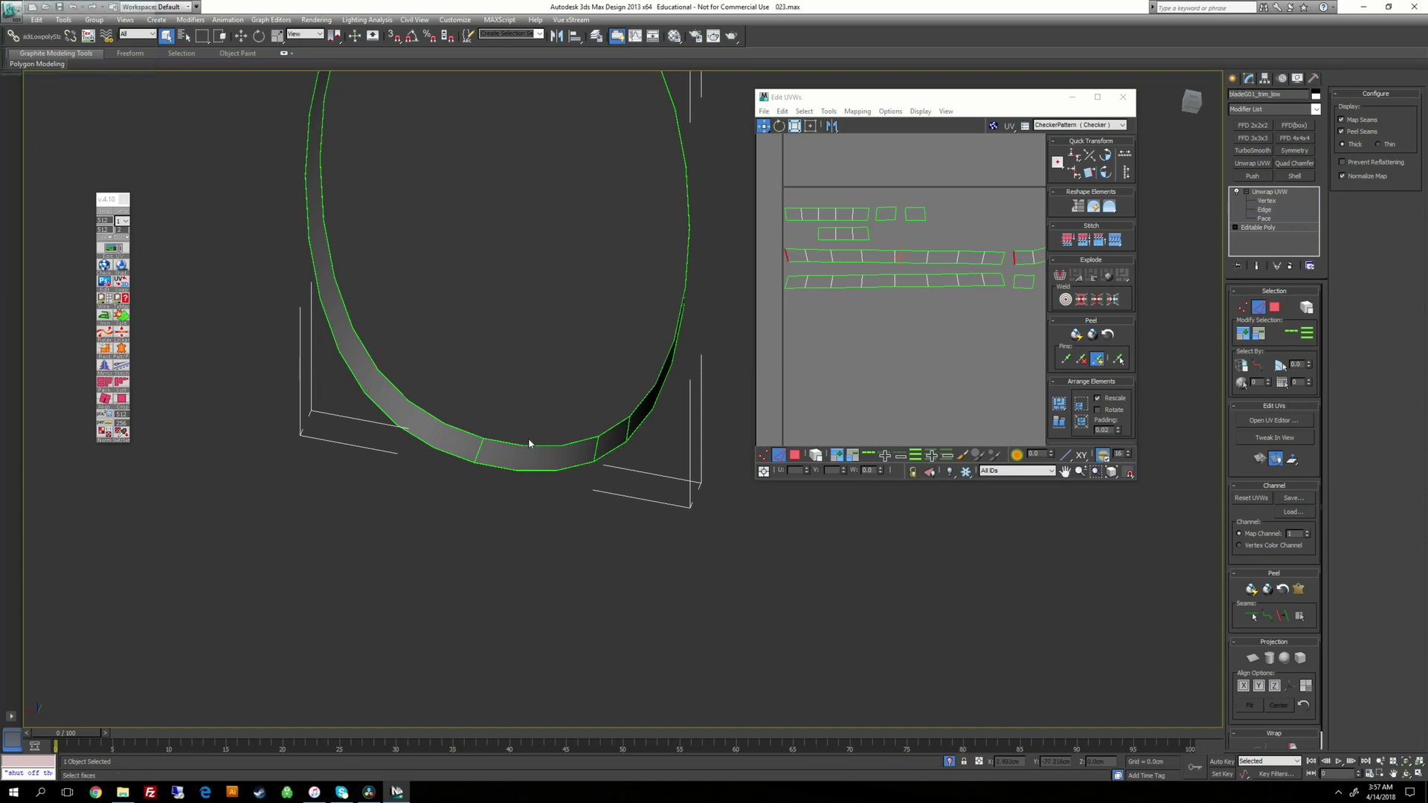
# Step: Stitch the remaining UV seams on the far side of the disc's lower rim
pyautogui.keyDown('alt'); pyautogui.moveTo(530, 443); pyautogui.dragTo(592, 431, button='middle'); pyautogui.keyUp('alt')
pyautogui.click(596, 436)
pyautogui.press('s')
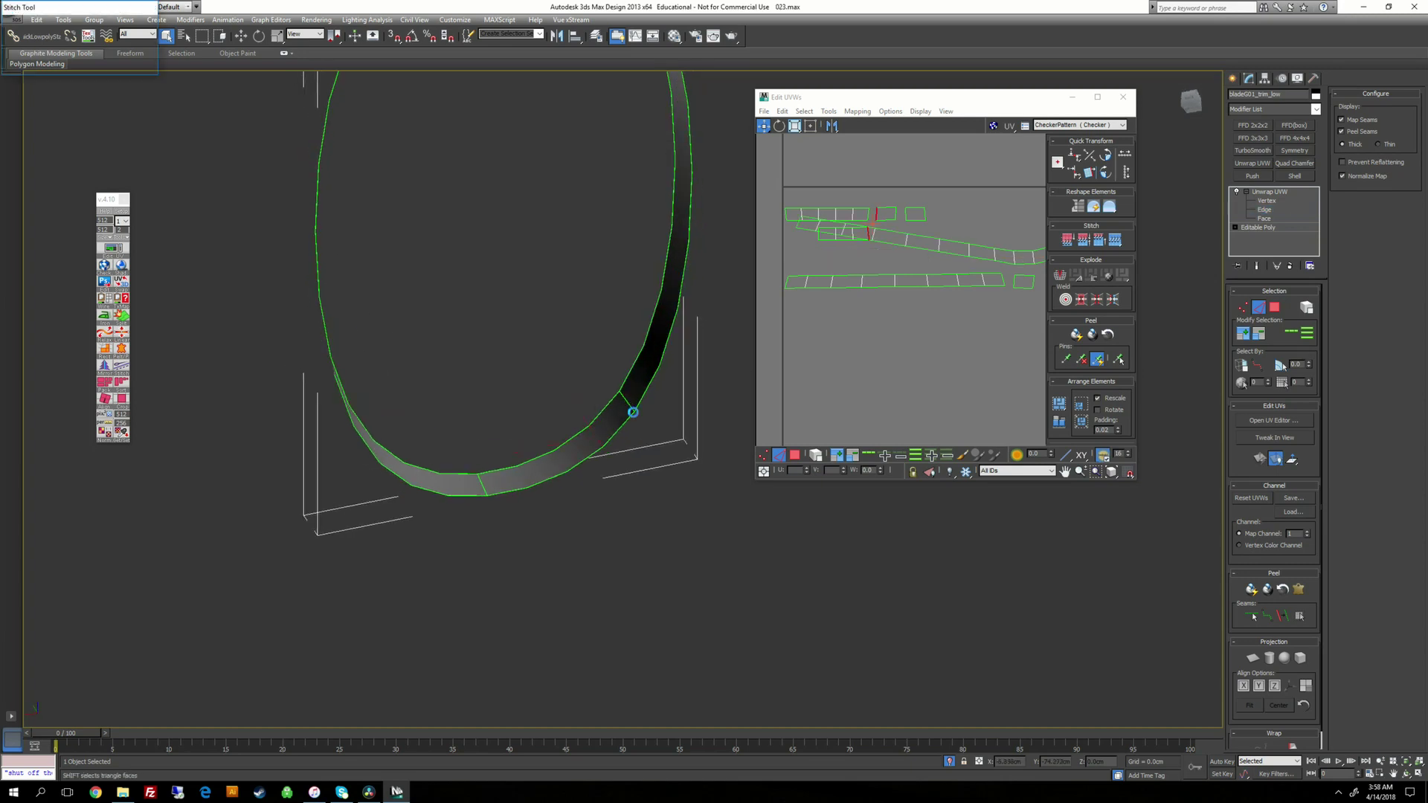
pyautogui.click(629, 405)
pyautogui.press('s')
# Step: Stitch the seams along the disc's upper rim so the rim UVs join into one continuous strip
pyautogui.keyDown('alt'); pyautogui.moveTo(558, 166); pyautogui.dragTo(635, 331, button='middle'); pyautogui.keyUp('alt')
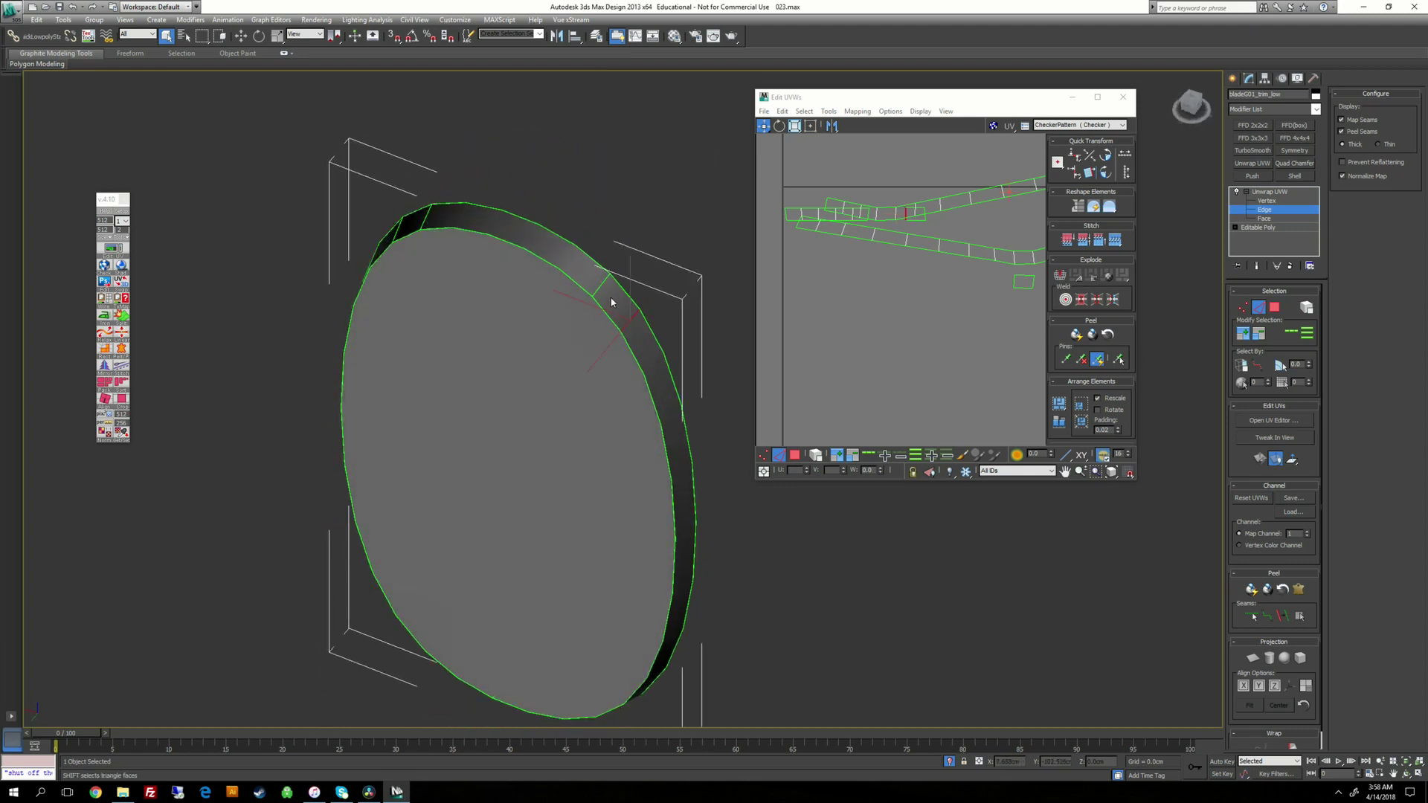
pyautogui.press('s')
pyautogui.press('s')
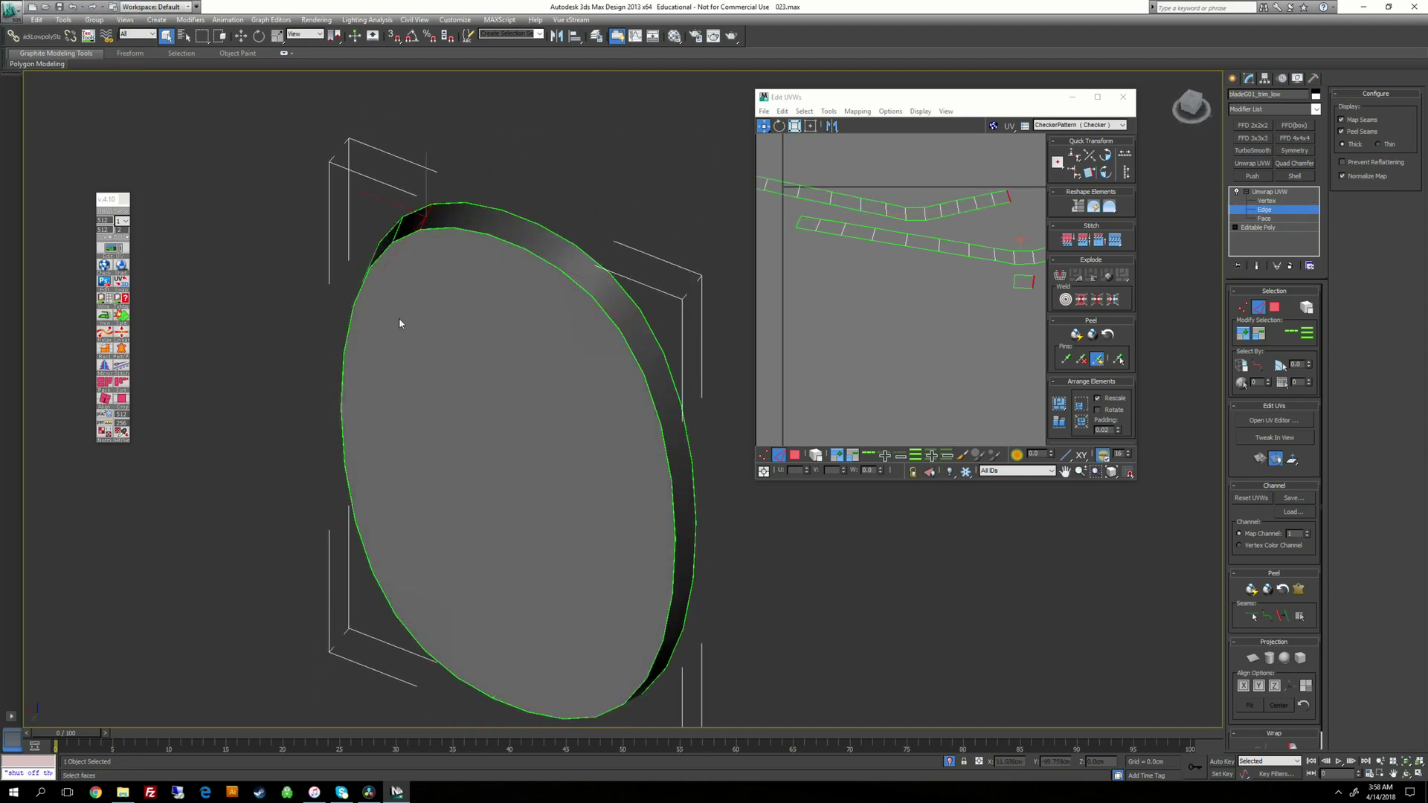
pyautogui.press('s')
pyautogui.keyDown('alt'); pyautogui.moveTo(399, 322); pyautogui.dragTo(461, 325, button='middle'); pyautogui.keyUp('alt')
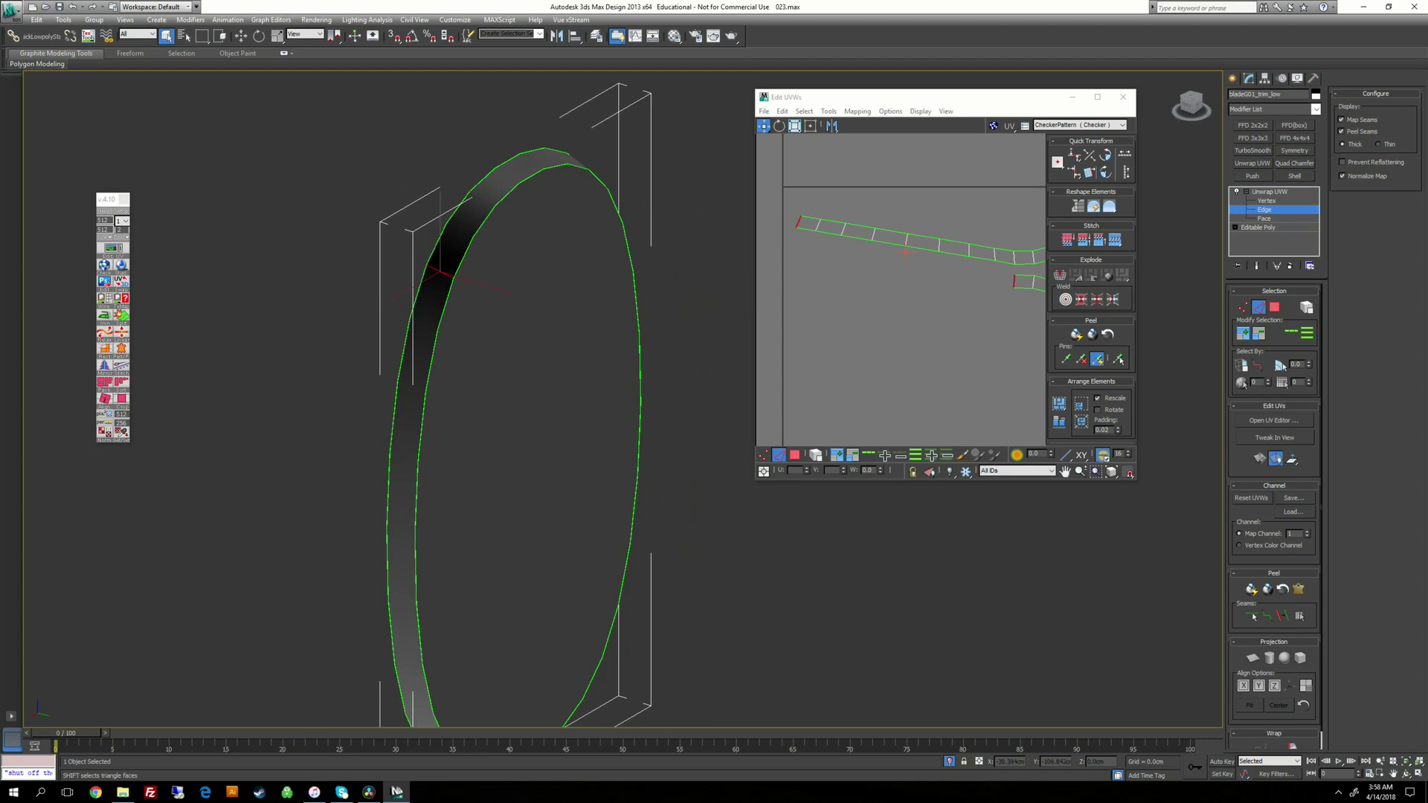
pyautogui.scroll(-5, 921, 335)
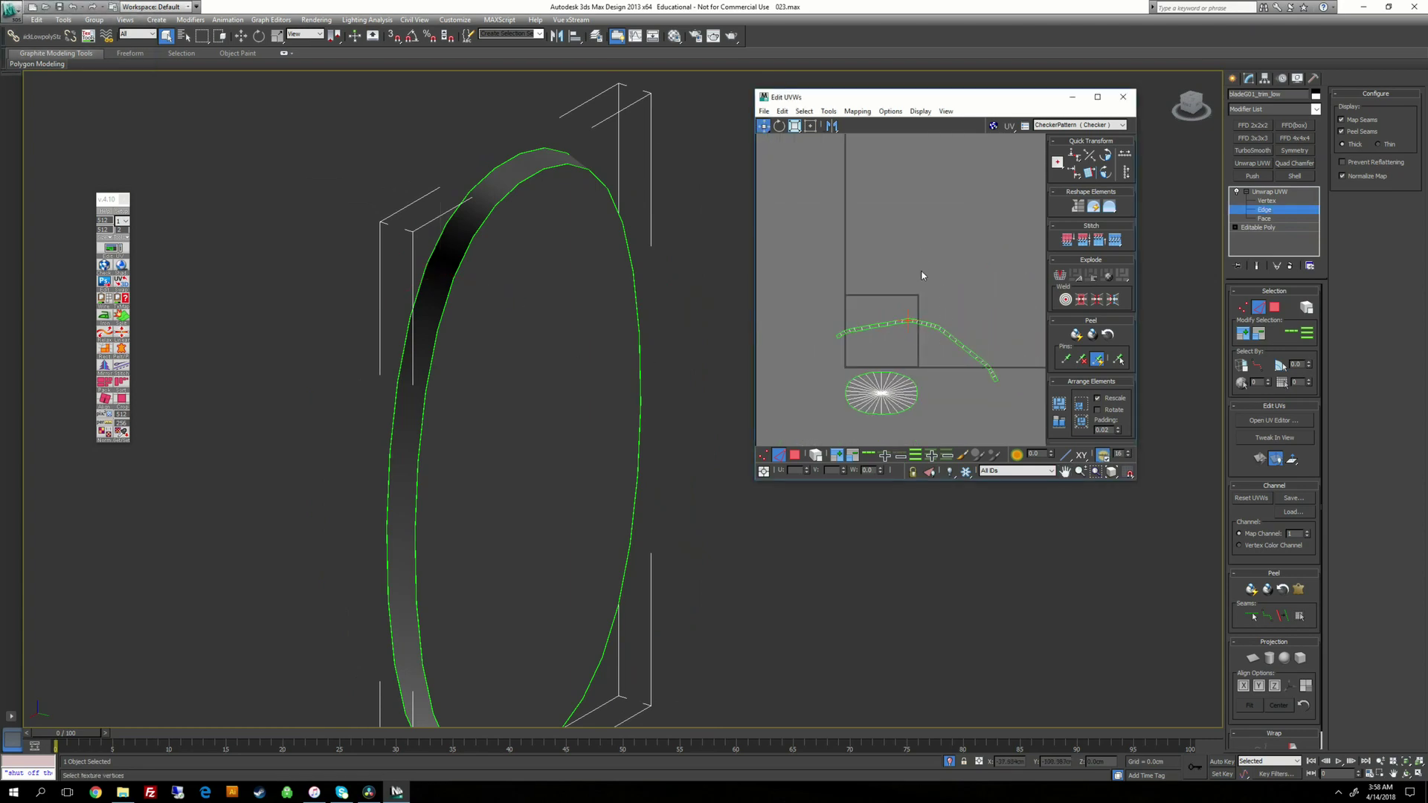
# Step: Select all faces of the rim's UV strip, straighten it, and move it up across the UV tile
pyautogui.scroll(3, 878, 385)
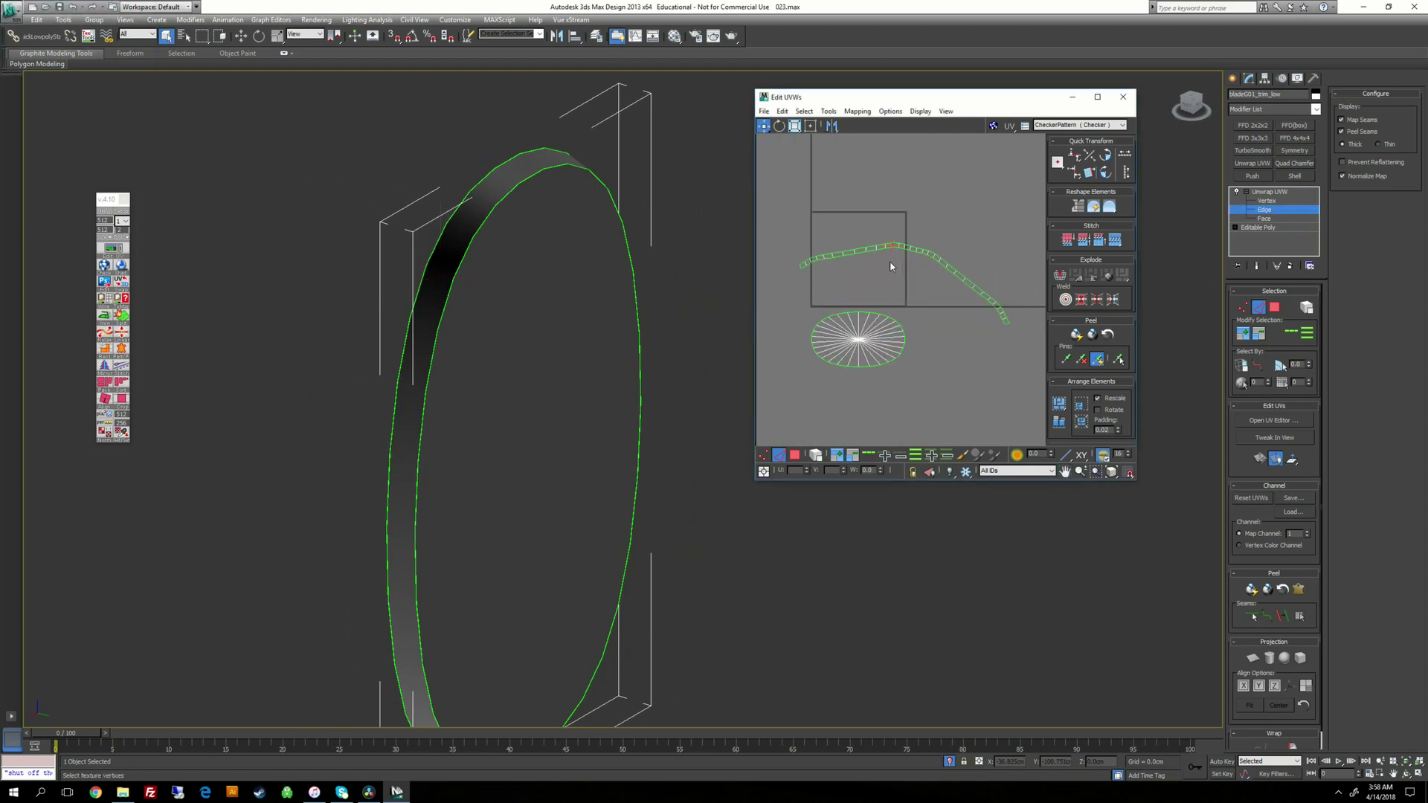
pyautogui.click(1265, 219)
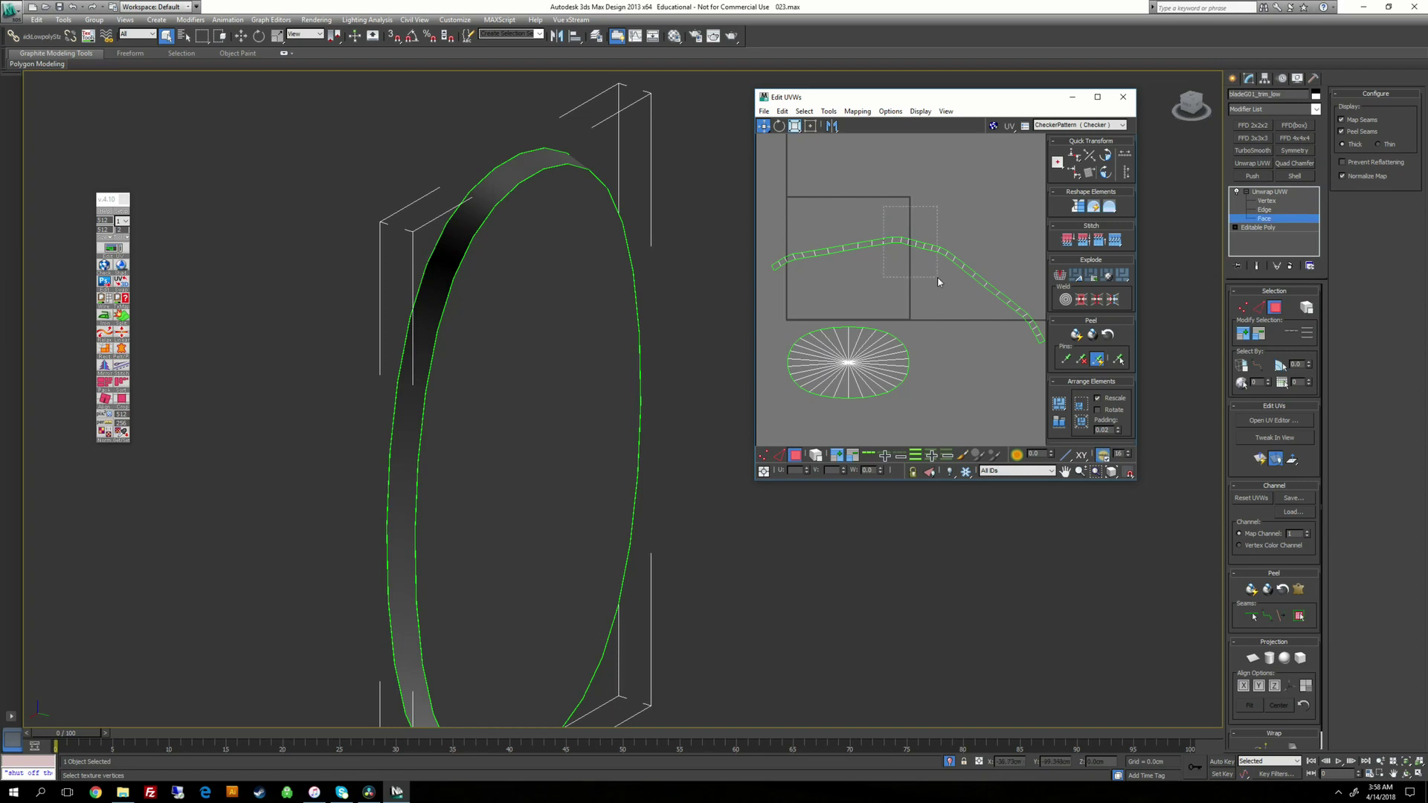
pyautogui.moveTo(938, 282); pyautogui.dragTo(1011, 247)
pyautogui.click(771, 418)
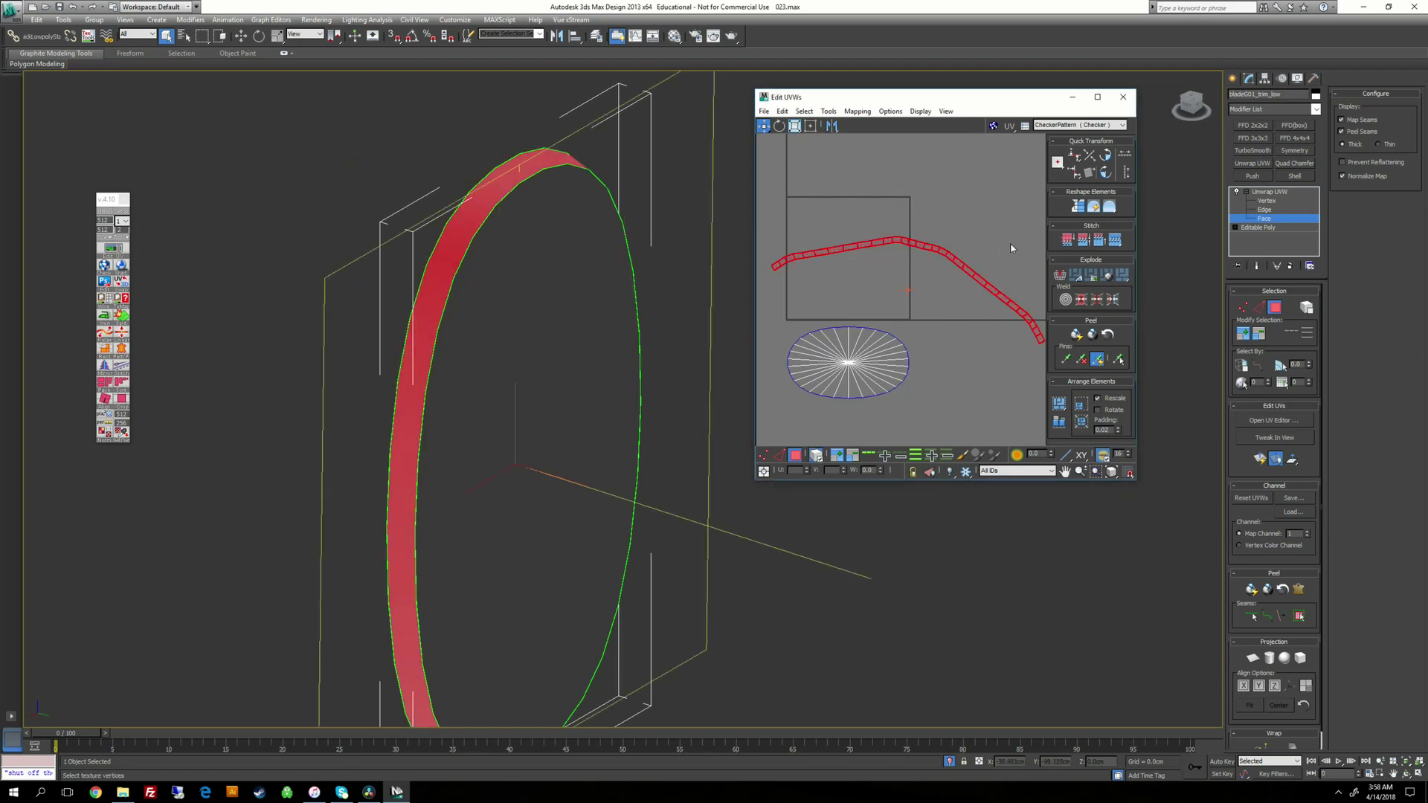
pyautogui.click(1079, 207)
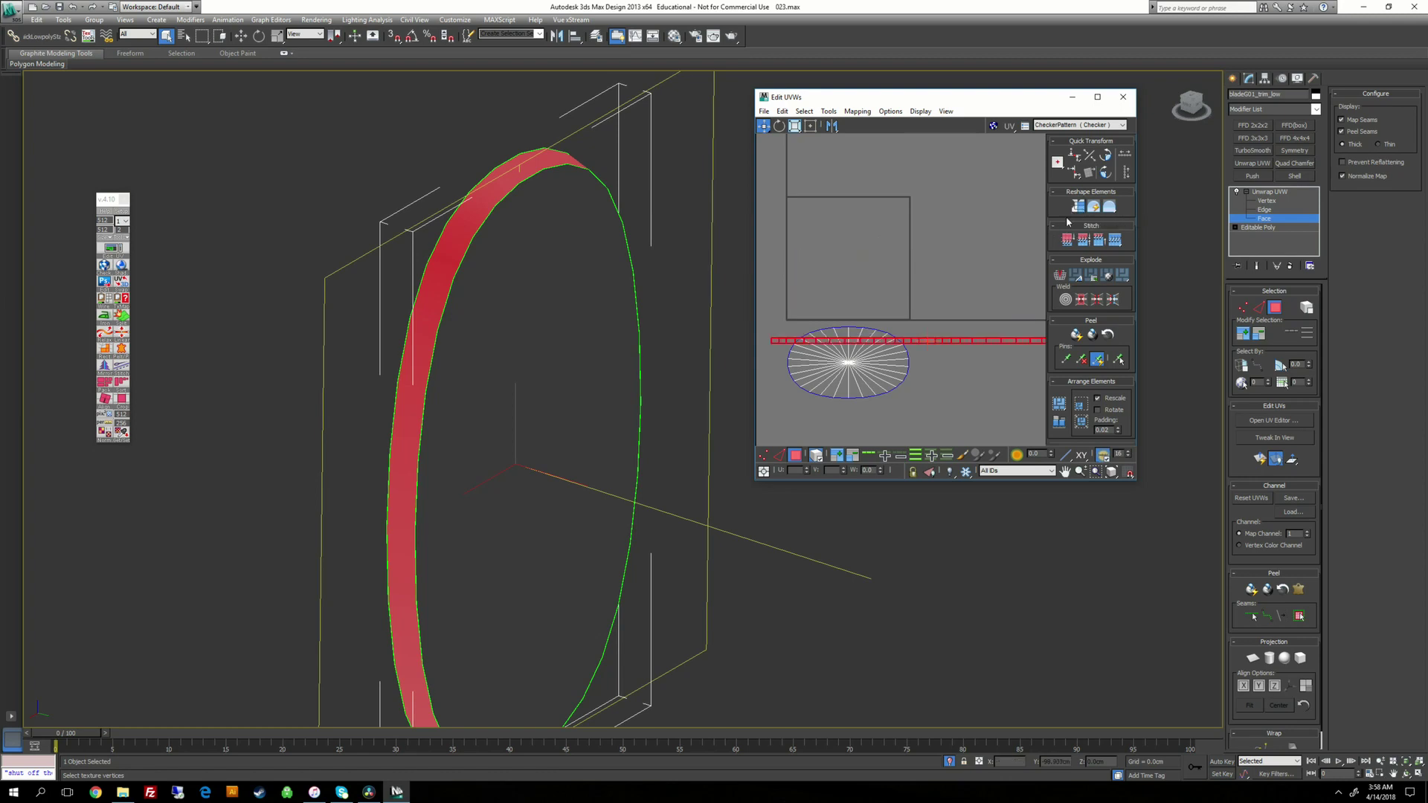
pyautogui.moveTo(893, 342); pyautogui.dragTo(871, 222)
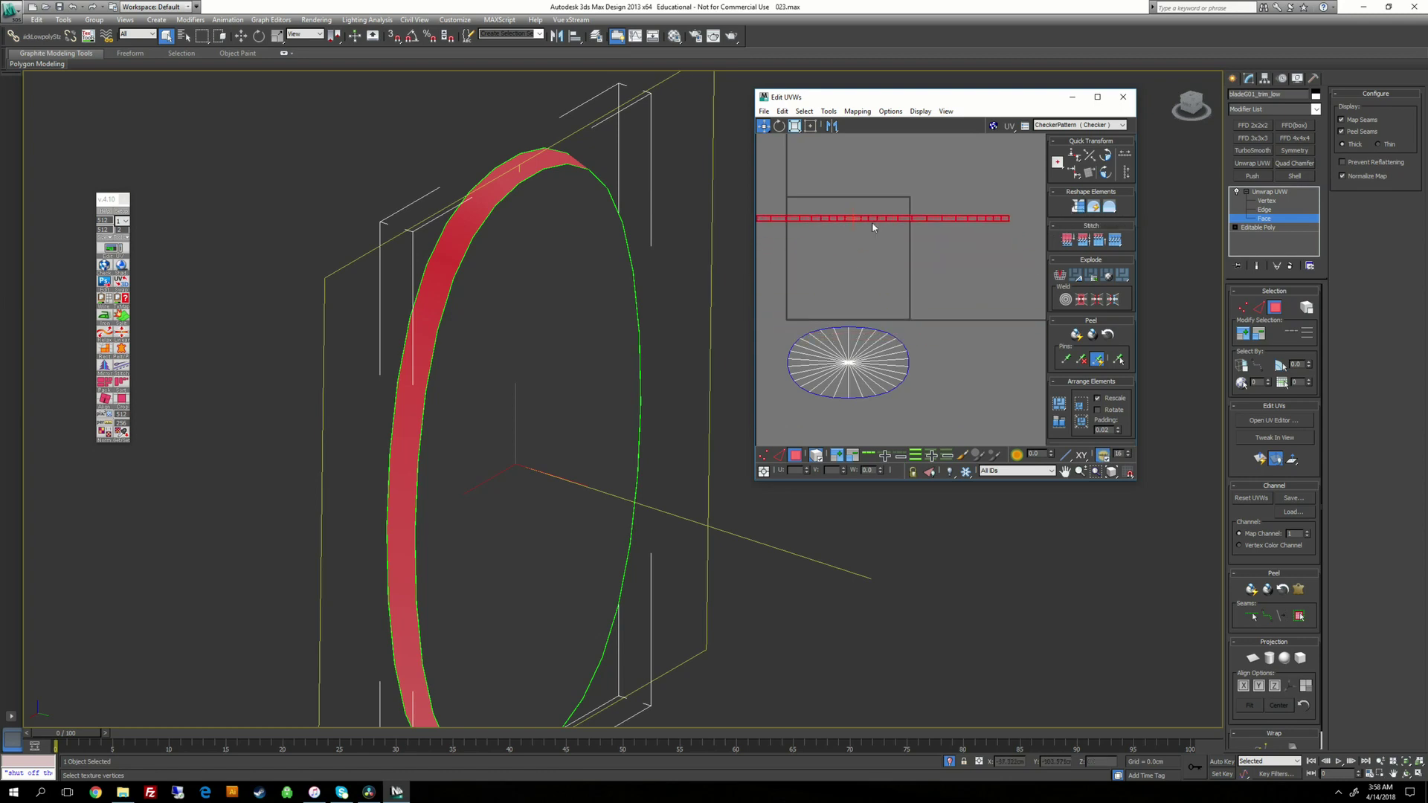
# Step: Display the checker pattern on the trim disc to check its texture distribution
pyautogui.click(1061, 125)
pyautogui.click(1061, 137)
pyautogui.keyDown('alt'); pyautogui.moveTo(685, 243); pyautogui.dragTo(476, 252, button='middle'); pyautogui.keyUp('alt')
# Step: Relax the rim's UV strip to even out its checkers, and straighten it again
pyautogui.scroll(-2, 998, 268)
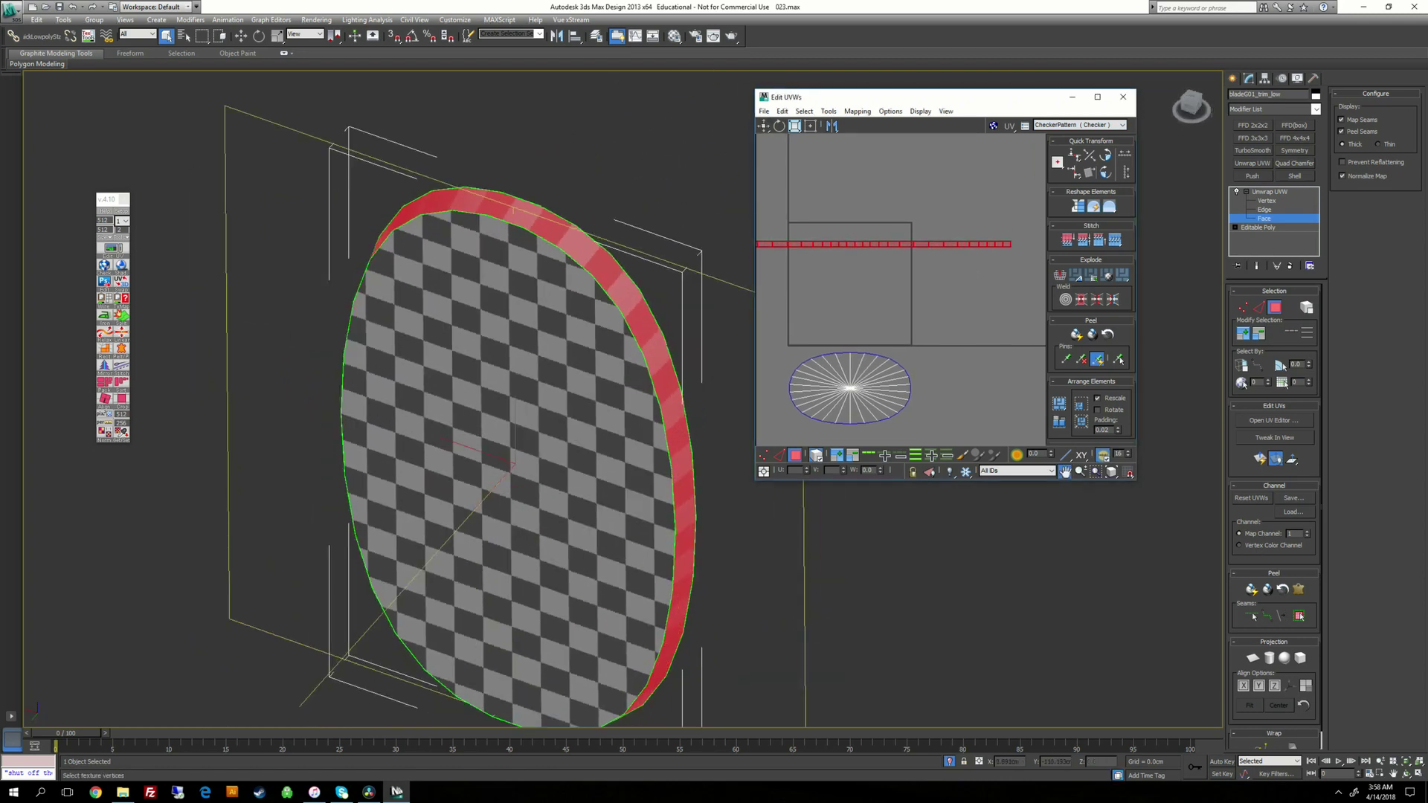
pyautogui.click(1093, 209)
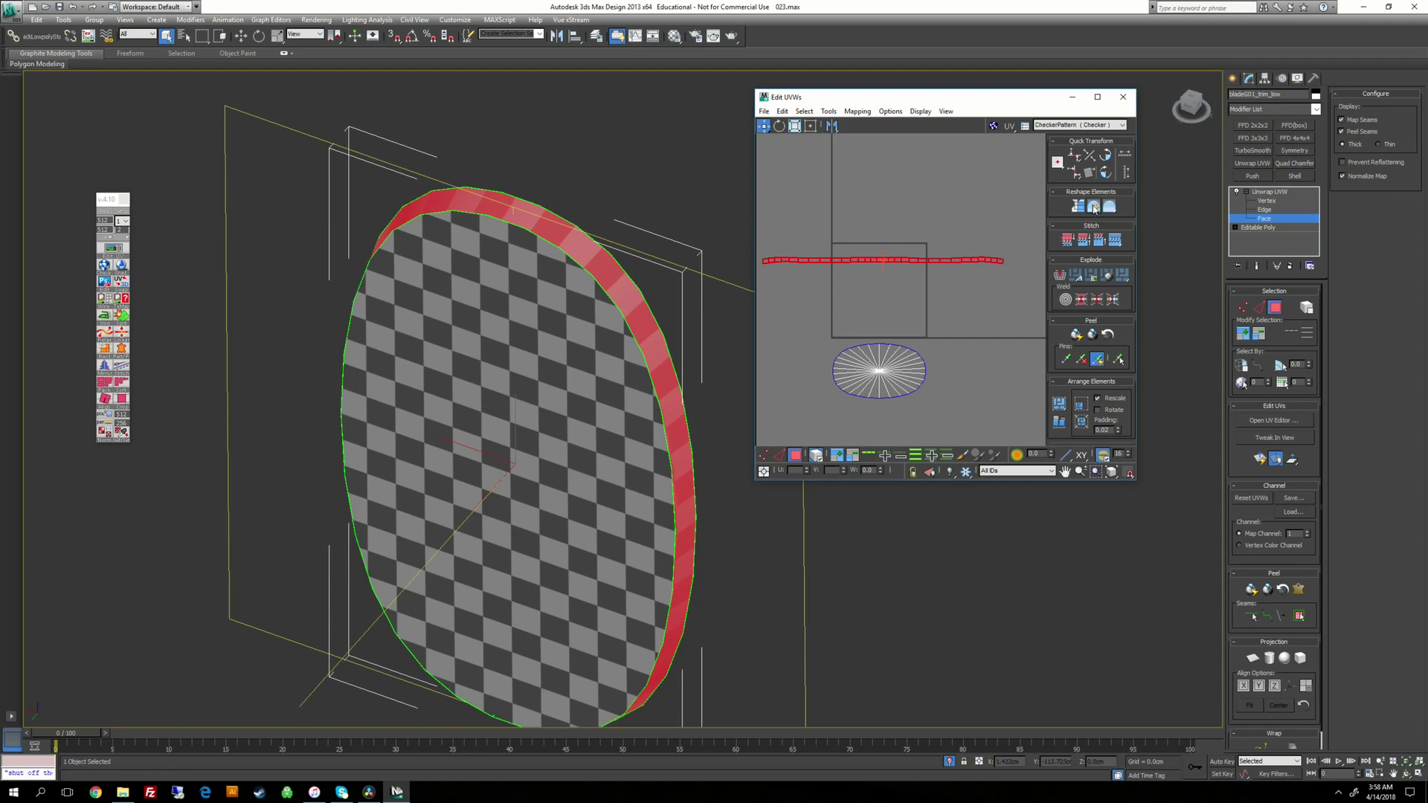
pyautogui.click(1079, 207)
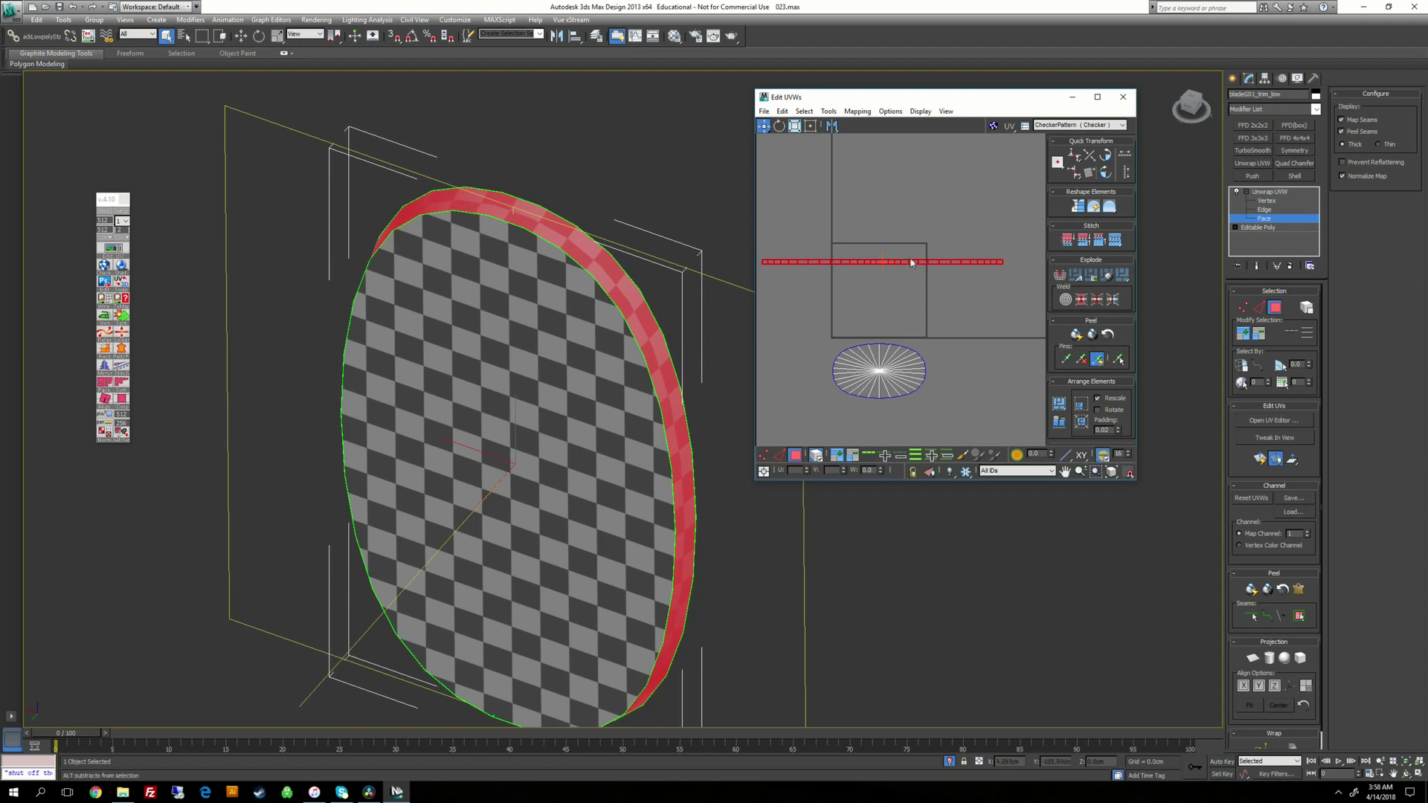
# Step: Examine the rim's UV strip and the checker pattern around the disc for stretching, with the strip deselected
pyautogui.moveTo(915, 261); pyautogui.dragTo(901, 283, button='middle')
pyautogui.scroll(5, 898, 281)
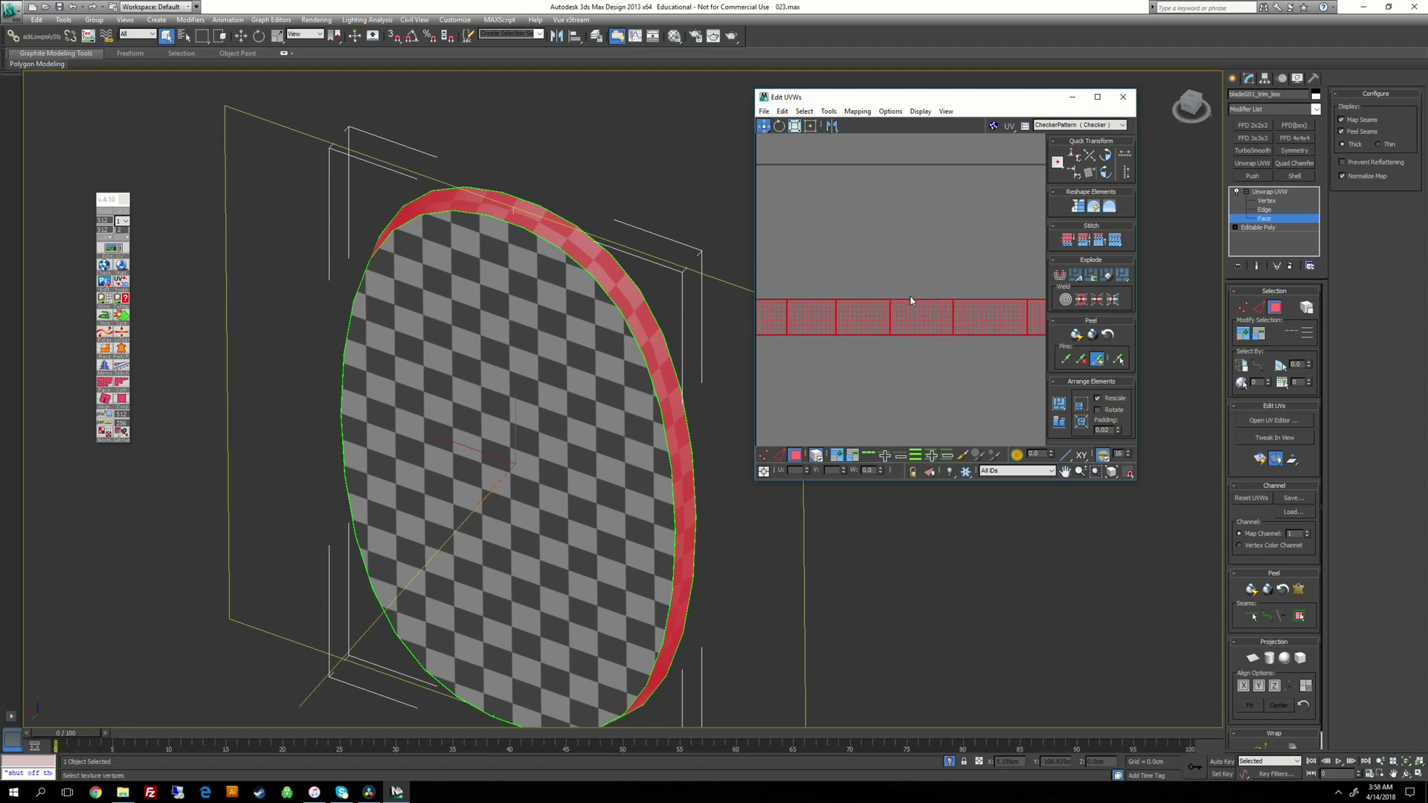
pyautogui.scroll(-2, 912, 300)
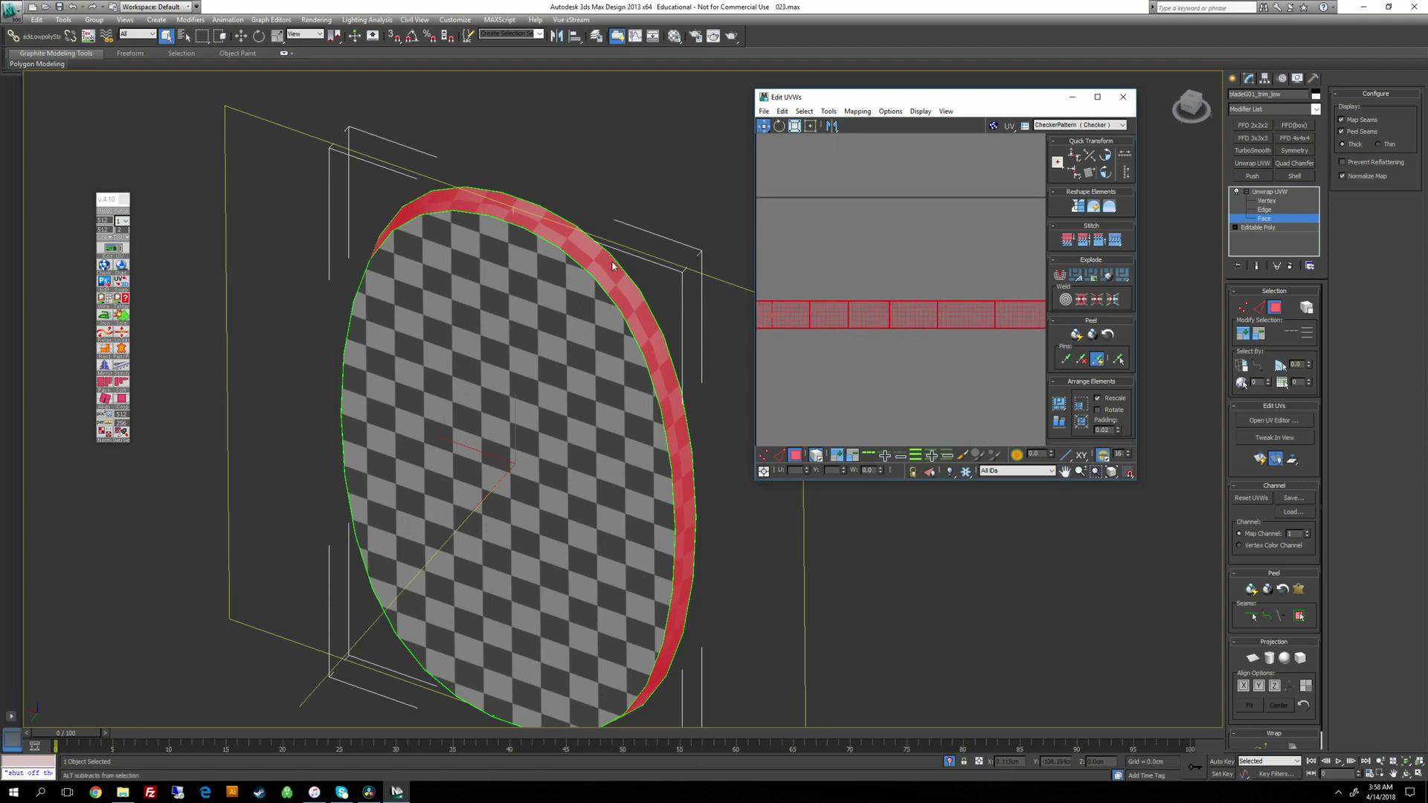
pyautogui.keyDown('alt'); pyautogui.moveTo(604, 227); pyautogui.dragTo(454, 232, button='middle'); pyautogui.keyUp('alt')
pyautogui.moveTo(884, 317); pyautogui.dragTo(900, 314, button='middle')
pyautogui.scroll(-4, 902, 306)
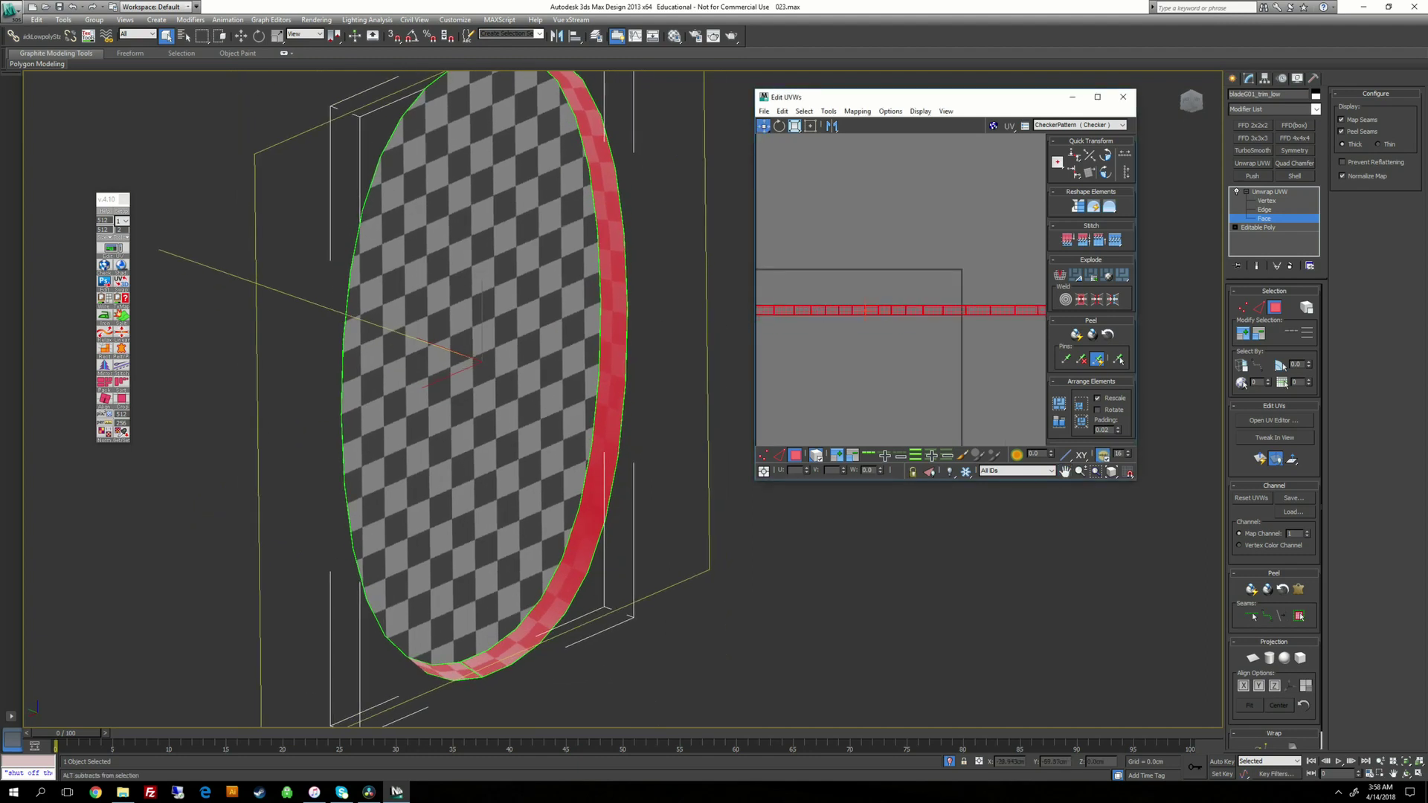
pyautogui.keyDown('alt'); pyautogui.moveTo(669, 312); pyautogui.dragTo(640, 379, button='middle'); pyautogui.keyUp('alt')
pyautogui.keyDown('alt'); pyautogui.moveTo(743, 328); pyautogui.dragTo(607, 316, button='middle'); pyautogui.keyUp('alt')
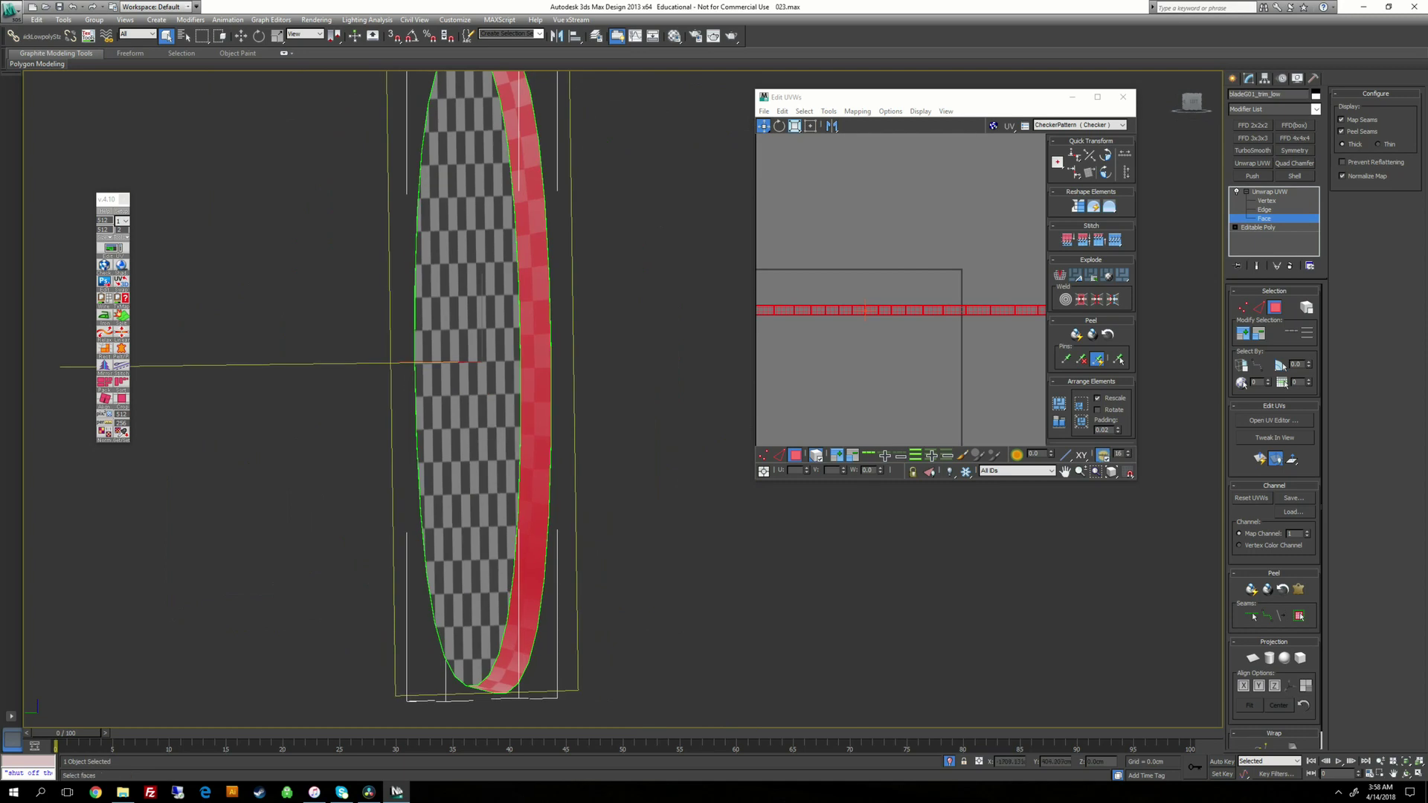
pyautogui.moveTo(896, 315); pyautogui.dragTo(899, 312, button='middle')
pyautogui.scroll(-4, 901, 311)
pyautogui.click(840, 323)
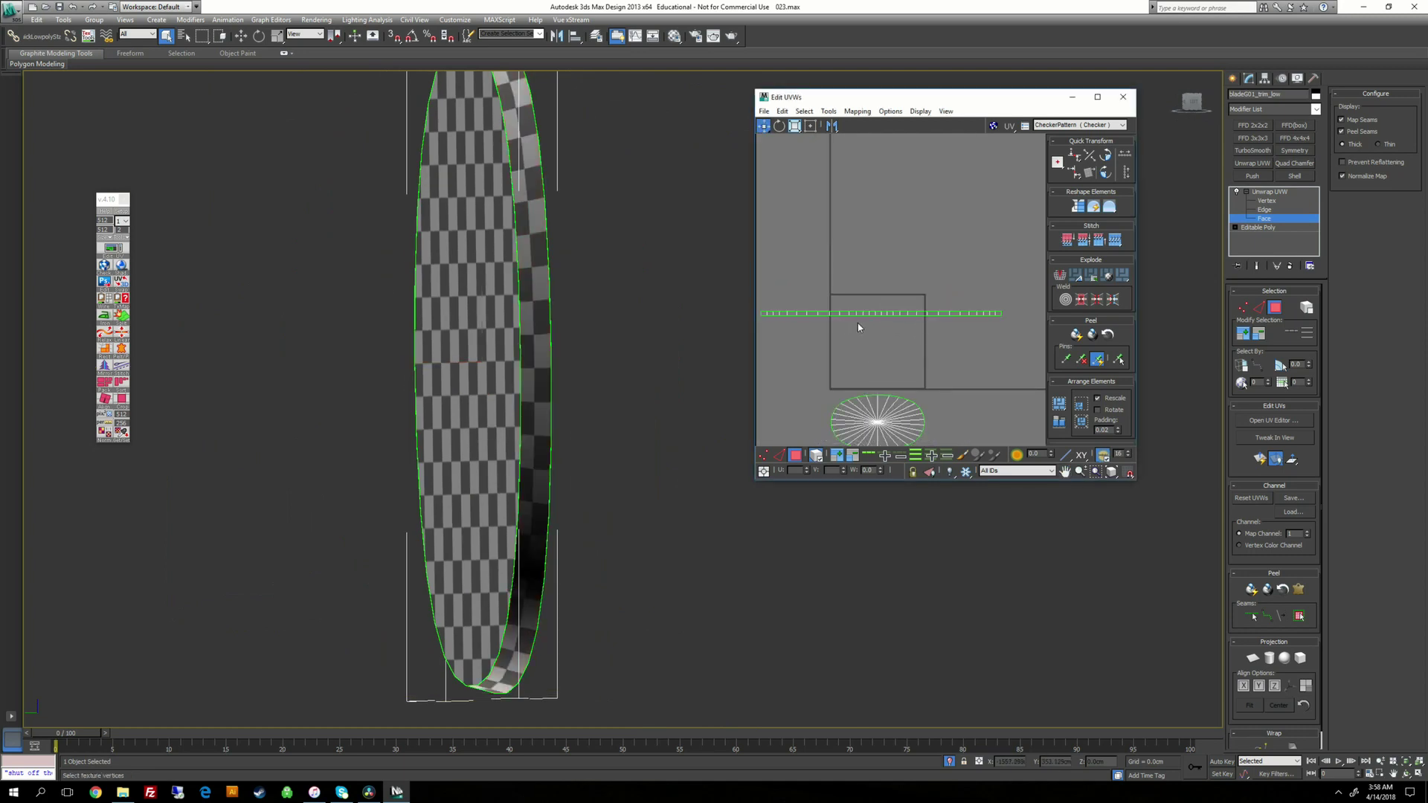
pyautogui.scroll(3, 898, 302)
pyautogui.keyDown('alt'); pyautogui.moveTo(666, 320); pyautogui.dragTo(699, 346, button='middle'); pyautogui.keyUp('alt')
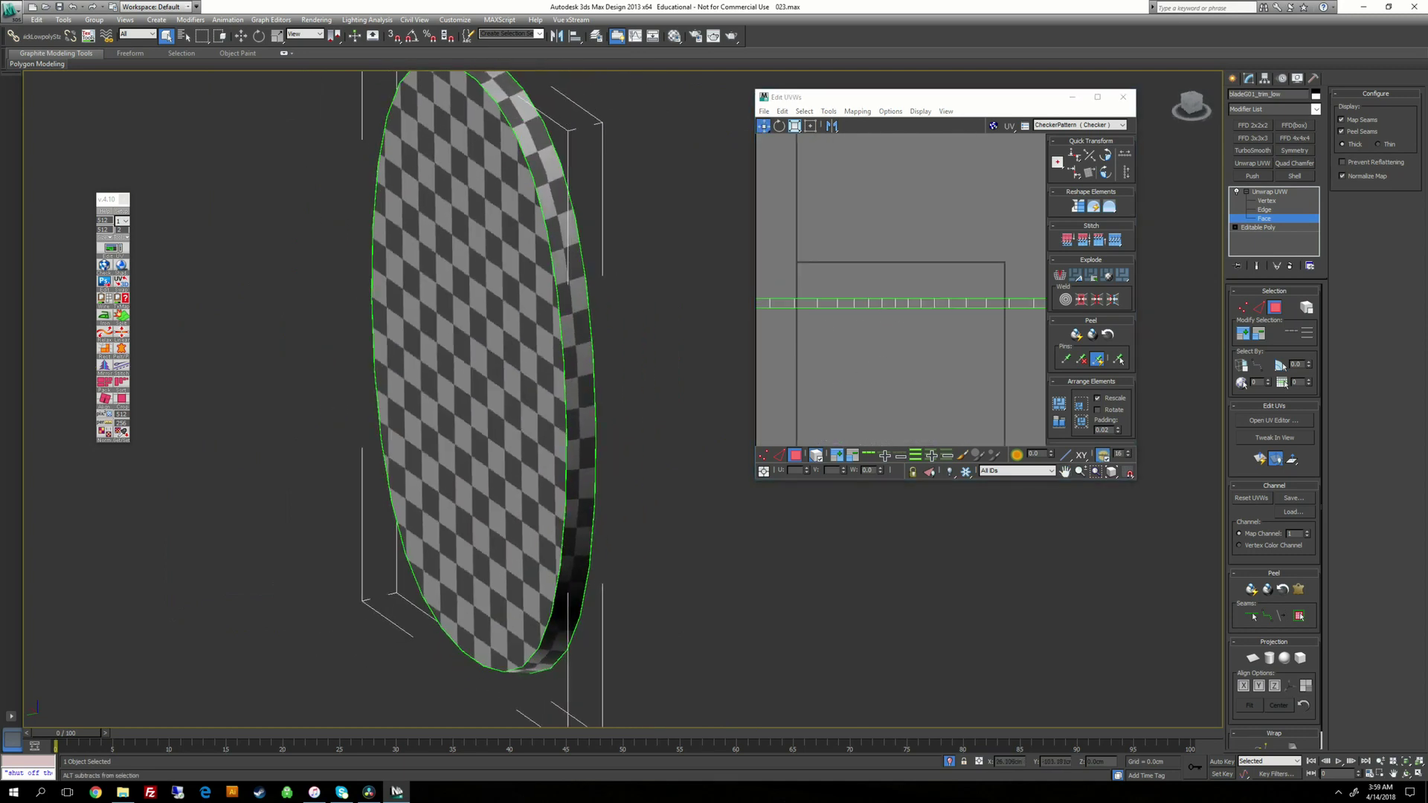
pyautogui.scroll(-1, 699, 346)
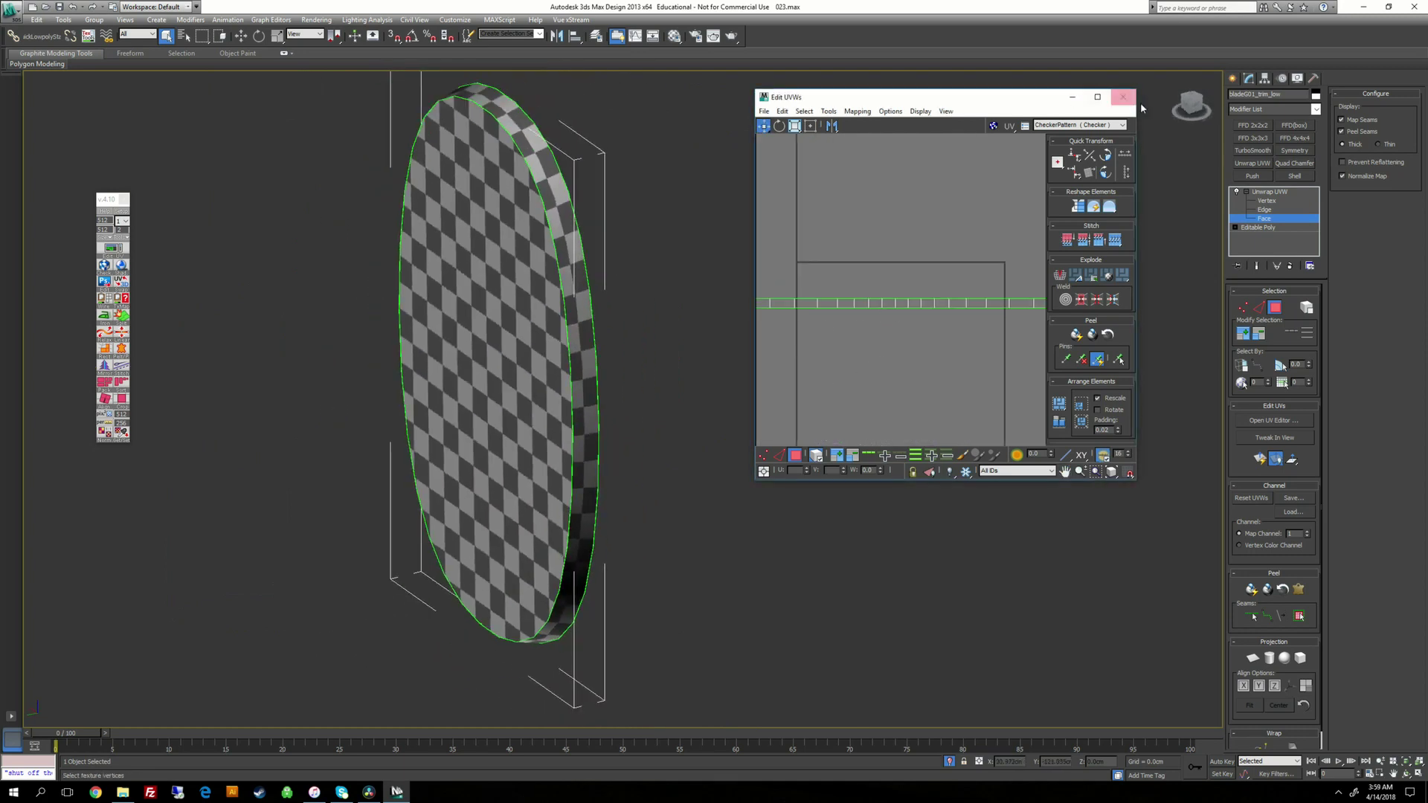
# Step: Close the UV editor, collapse the unwrapped trim disc to an Editable Poly, and bring the rest of the katana back into view
pyautogui.rightClick(703, 303)
pyautogui.moveTo(747, 398)
pyautogui.click(845, 411)
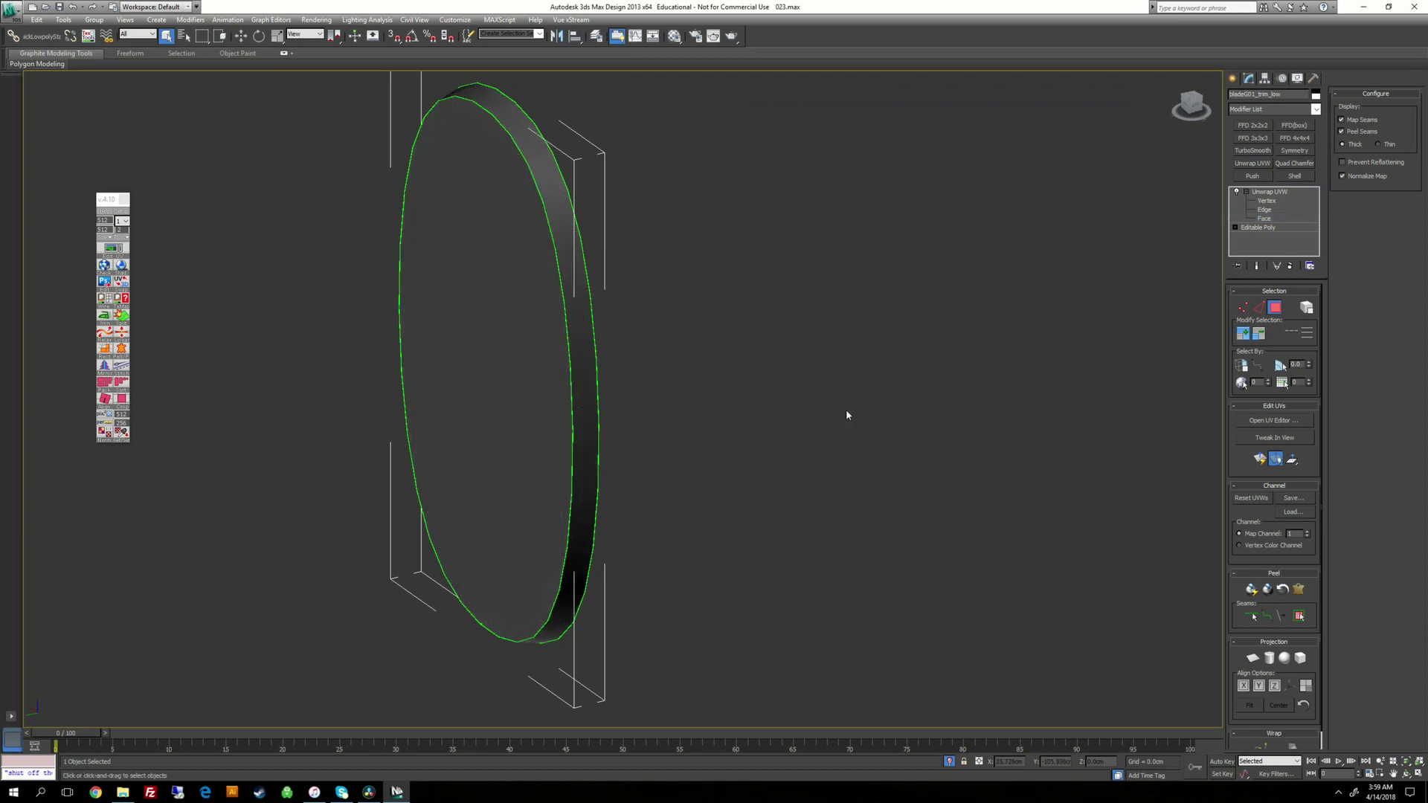
pyautogui.rightClick(748, 363)
pyautogui.click(775, 282)
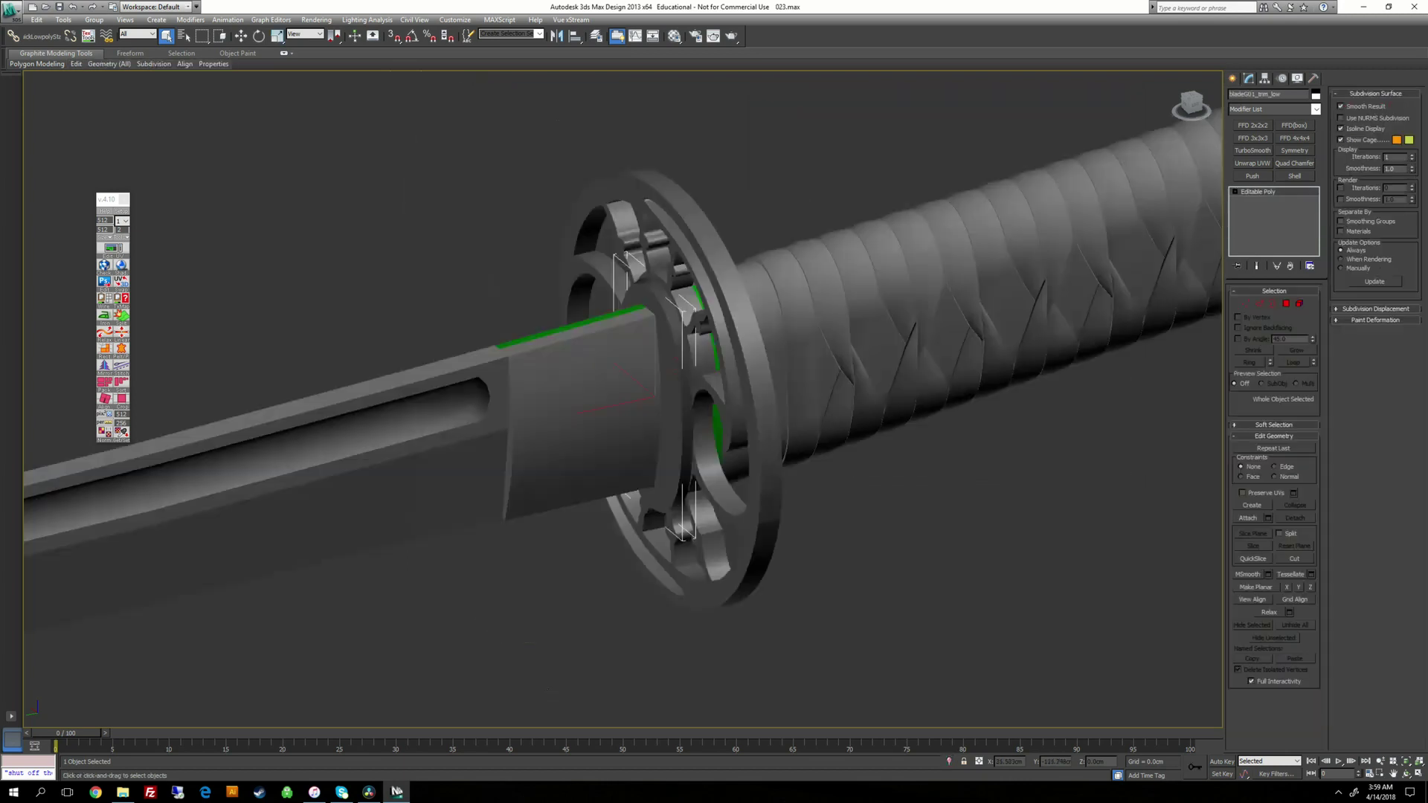
# Step: Inspect the guard around the blade and unhide the high layer to show the high-poly meshes
pyautogui.keyDown('alt'); pyautogui.moveTo(655, 286); pyautogui.dragTo(854, 282, button='middle'); pyautogui.keyUp('alt')
pyautogui.click(746, 236)
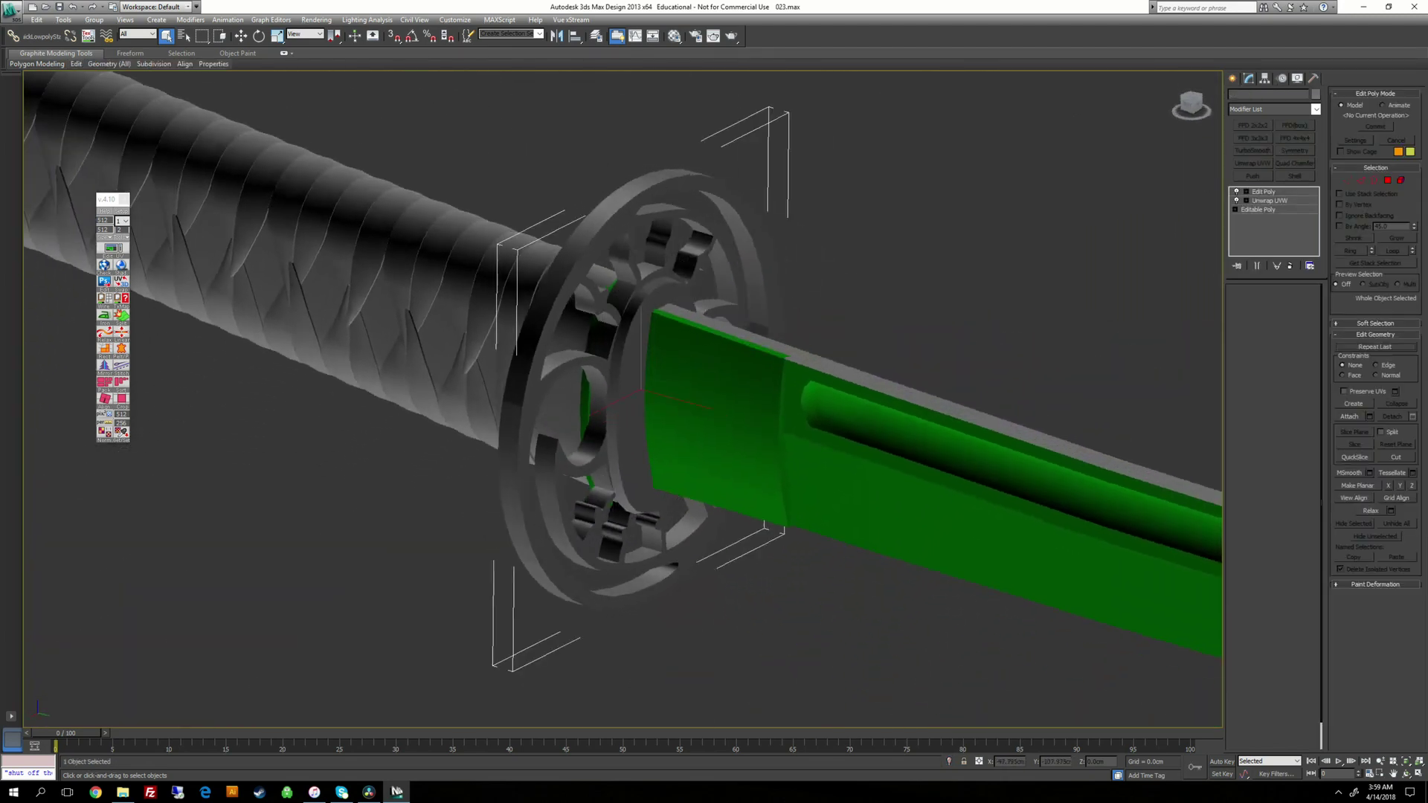
pyautogui.keyDown('alt'); pyautogui.moveTo(746, 245); pyautogui.dragTo(681, 327, button='middle'); pyautogui.keyUp('alt')
pyautogui.scroll(5, 751, 216)
pyautogui.scroll(-4, 718, 316)
pyautogui.click(800, 325)
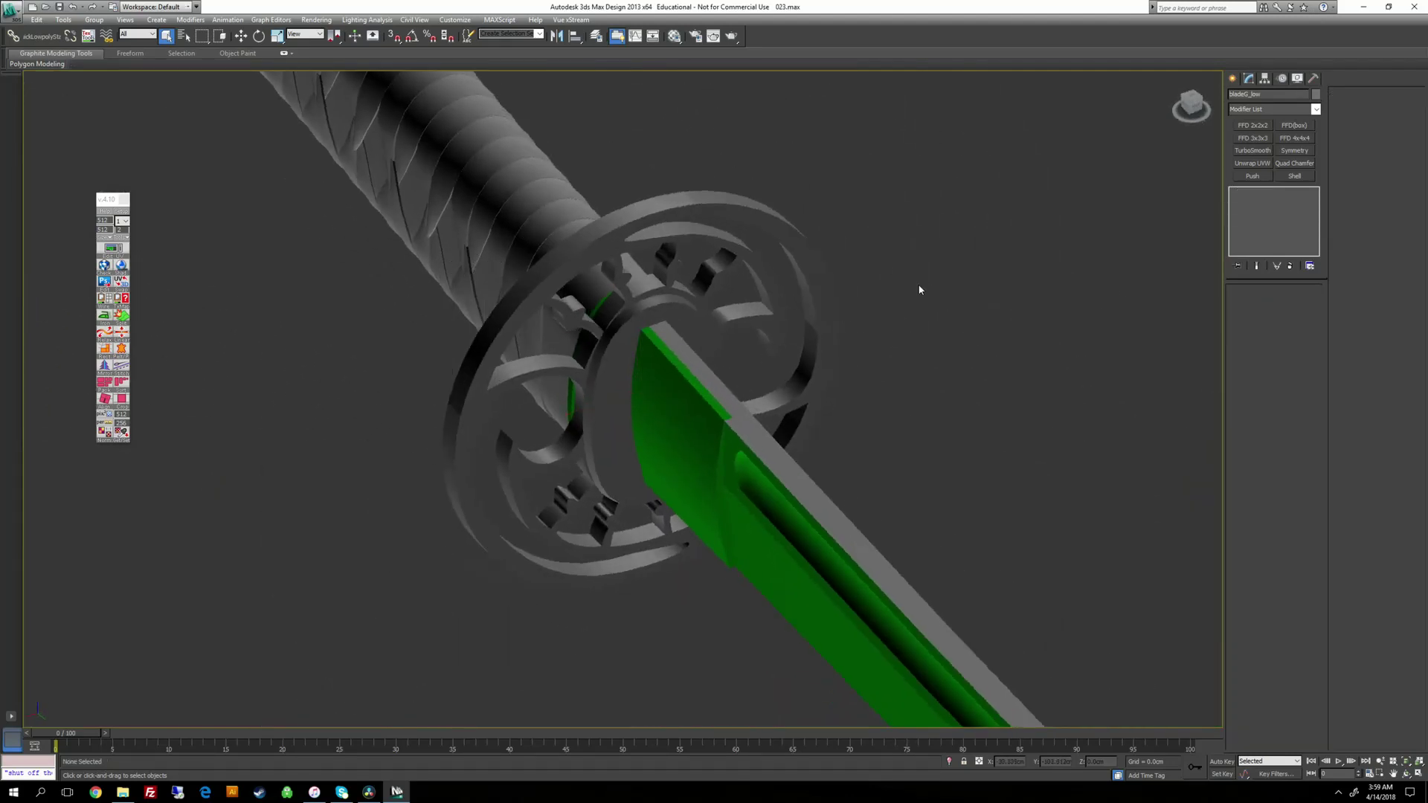
pyautogui.keyDown('alt'); pyautogui.moveTo(920, 290); pyautogui.dragTo(841, 363, button='middle'); pyautogui.keyUp('alt')
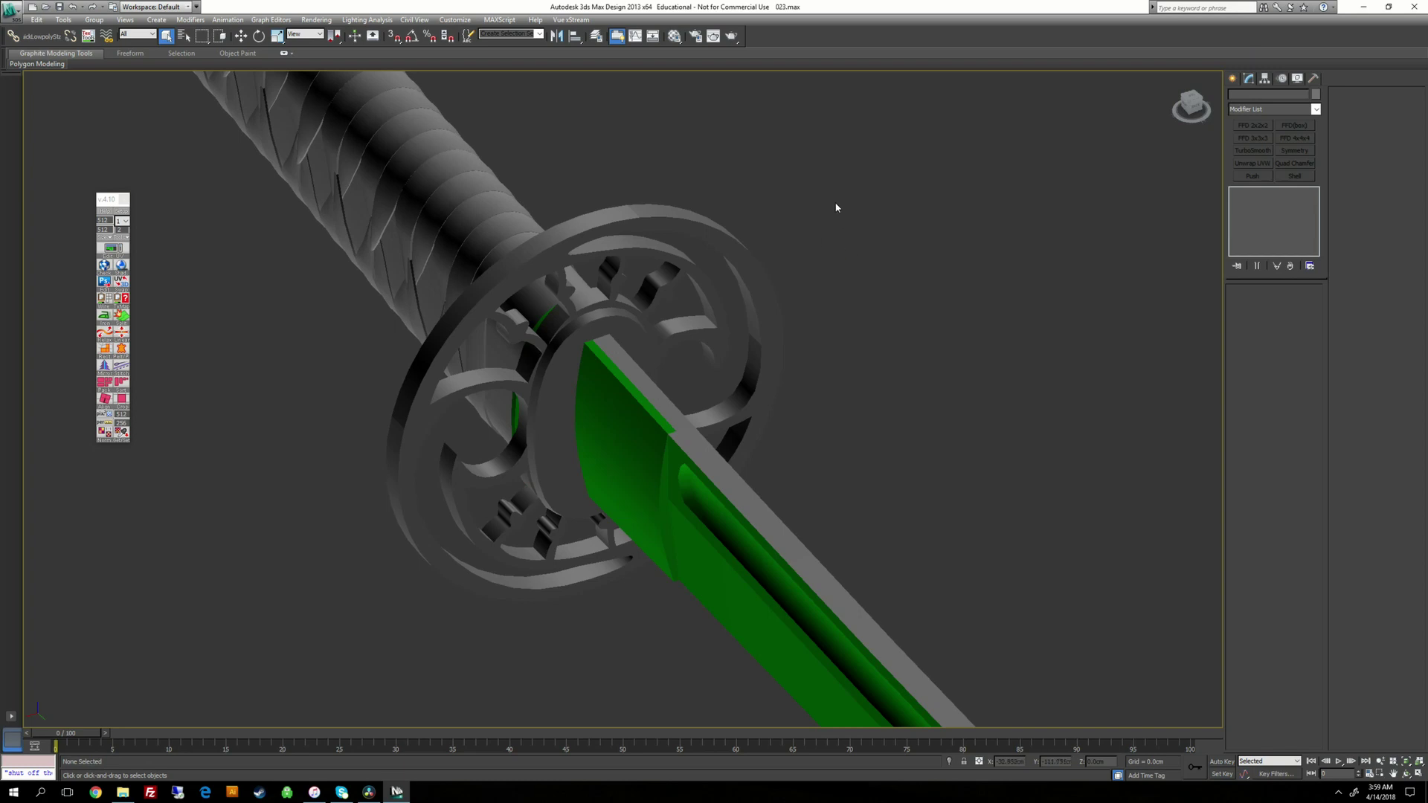
pyautogui.click(598, 37)
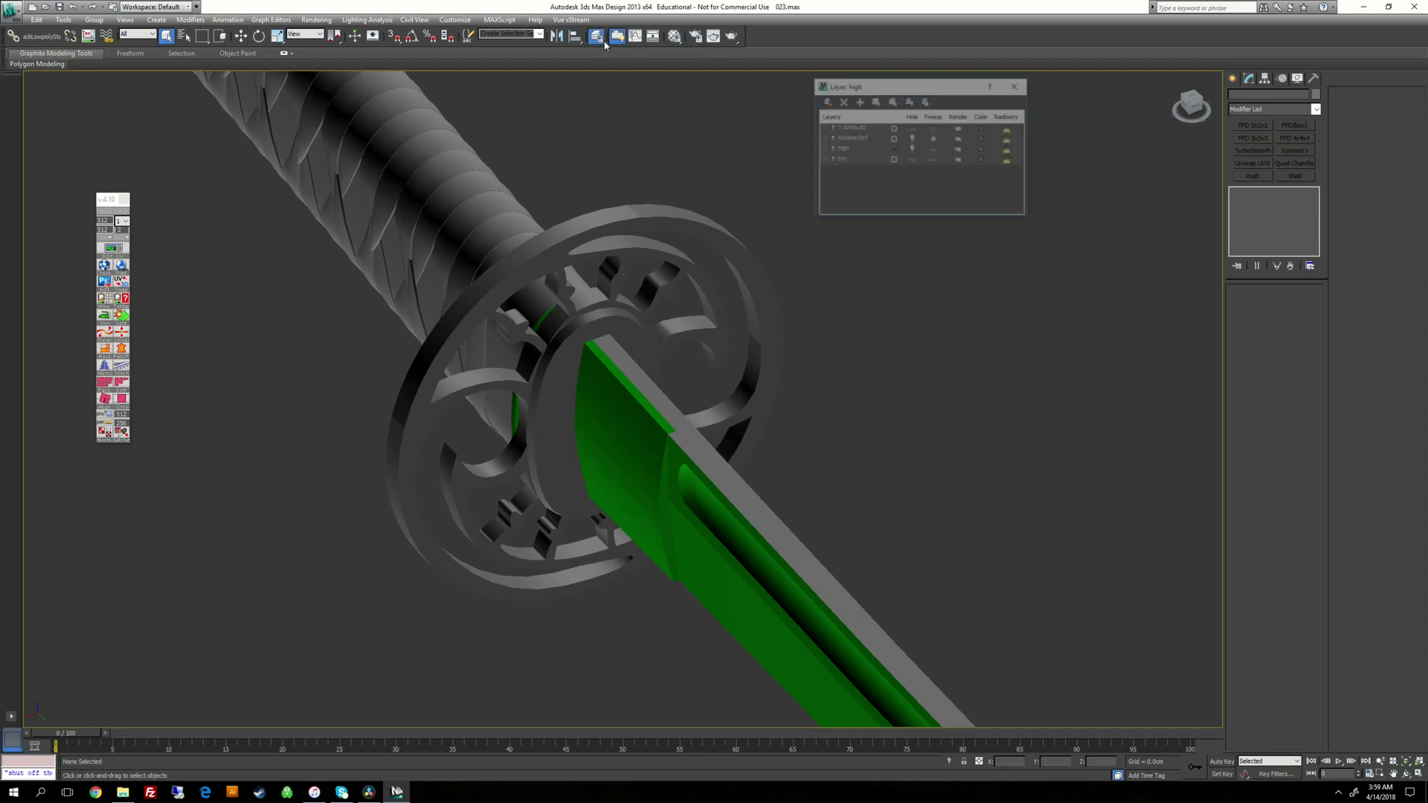
pyautogui.click(913, 149)
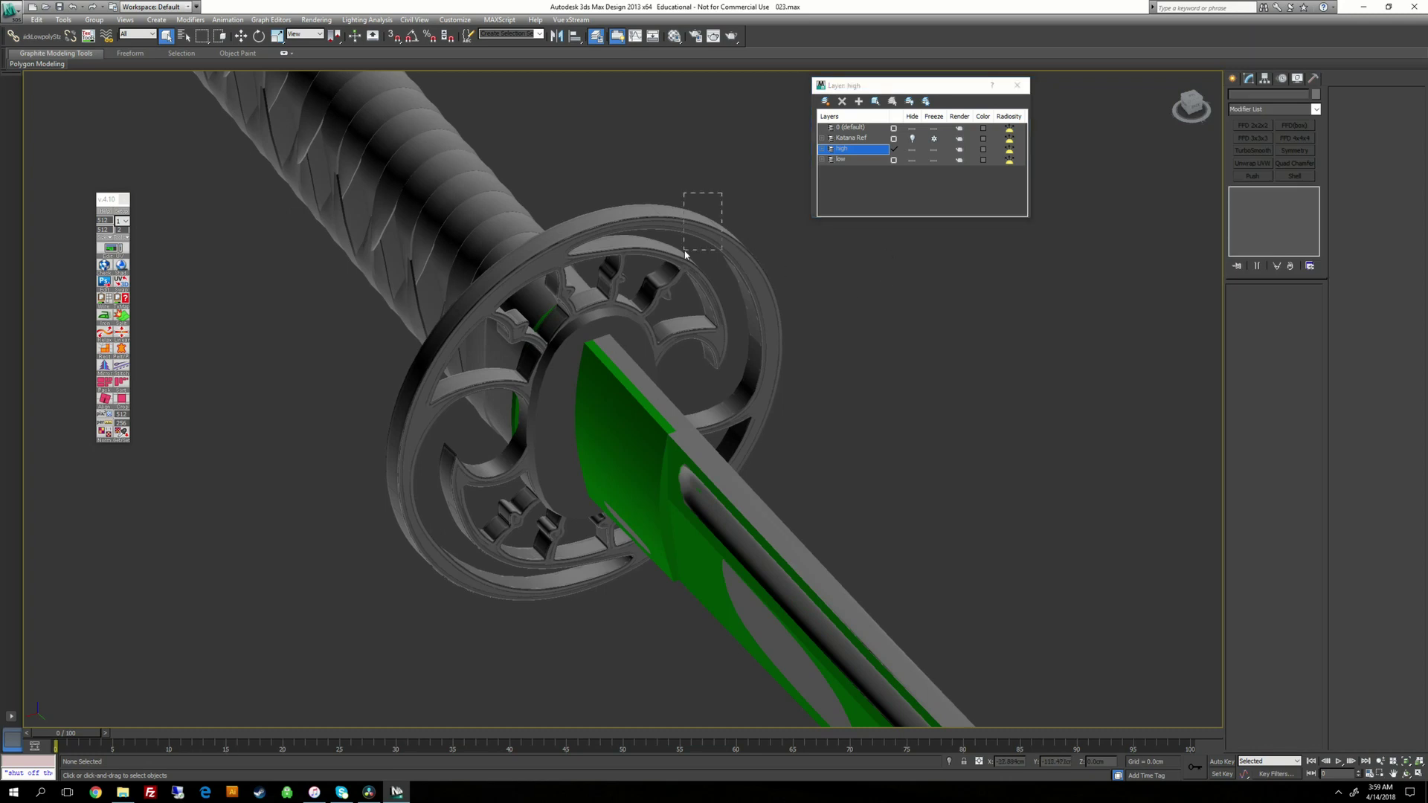
# Step: Select the guard's high and low meshes together with the oval trim discs and isolate them
pyautogui.moveTo(685, 254); pyautogui.dragTo(683, 256)
pyautogui.keyDown('alt'); pyautogui.moveTo(673, 227); pyautogui.dragTo(769, 247, button='middle'); pyautogui.keyUp('alt')
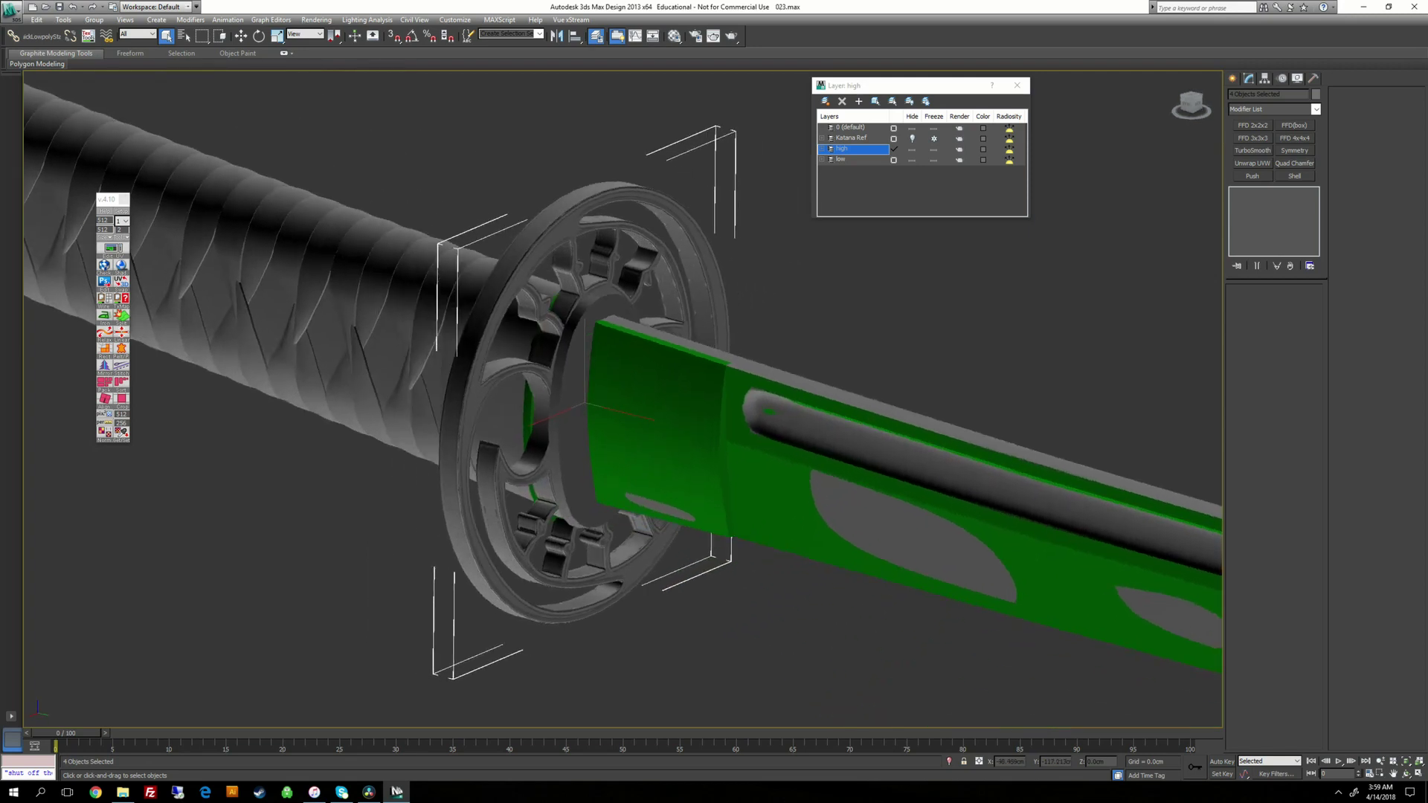
pyautogui.keyDown('ctrl'); pyautogui.click(572, 451); pyautogui.keyUp('ctrl')
pyautogui.keyDown('alt'); pyautogui.moveTo(571, 451); pyautogui.dragTo(465, 484, button='middle'); pyautogui.keyUp('alt')
pyautogui.keyDown('ctrl'); pyautogui.click(599, 463); pyautogui.keyUp('ctrl')
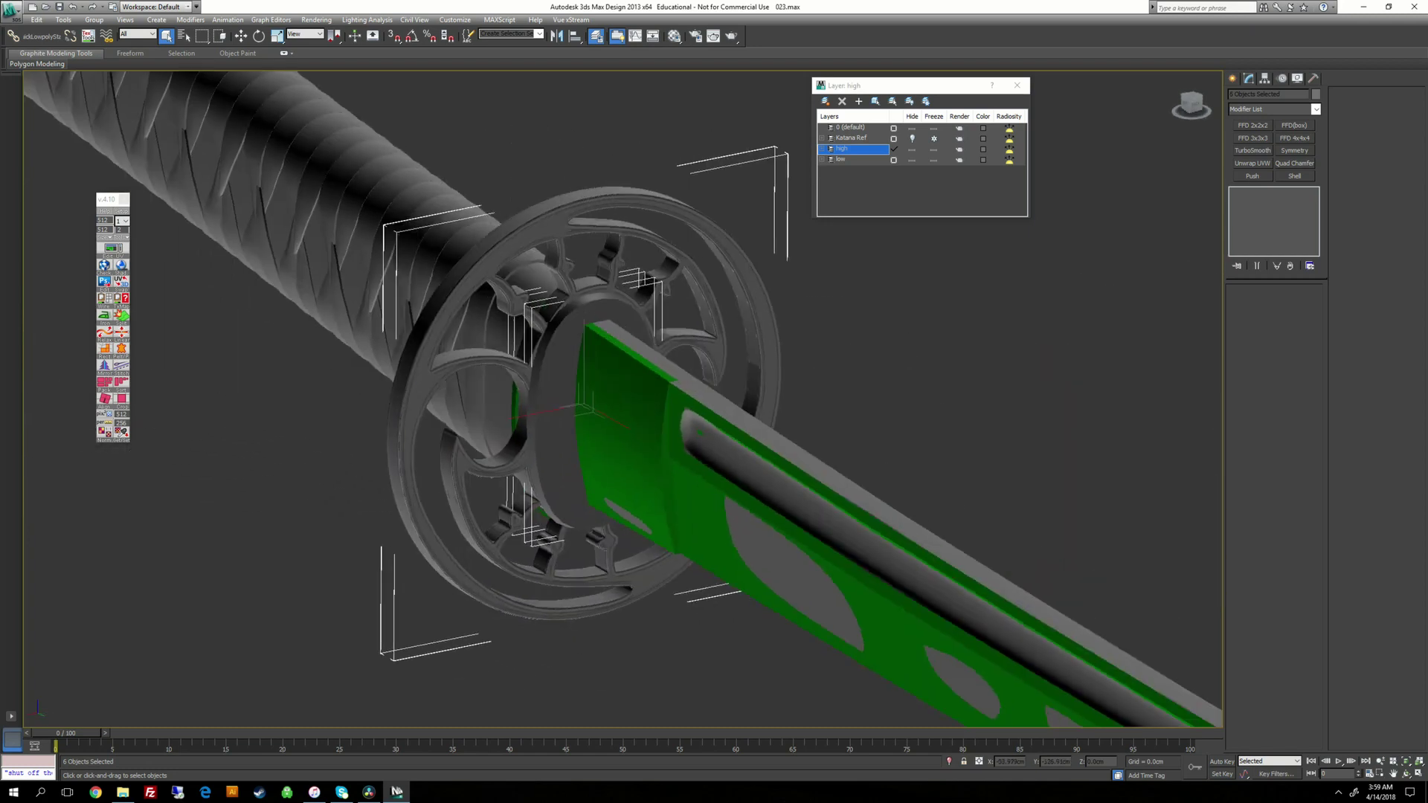
pyautogui.click(949, 763)
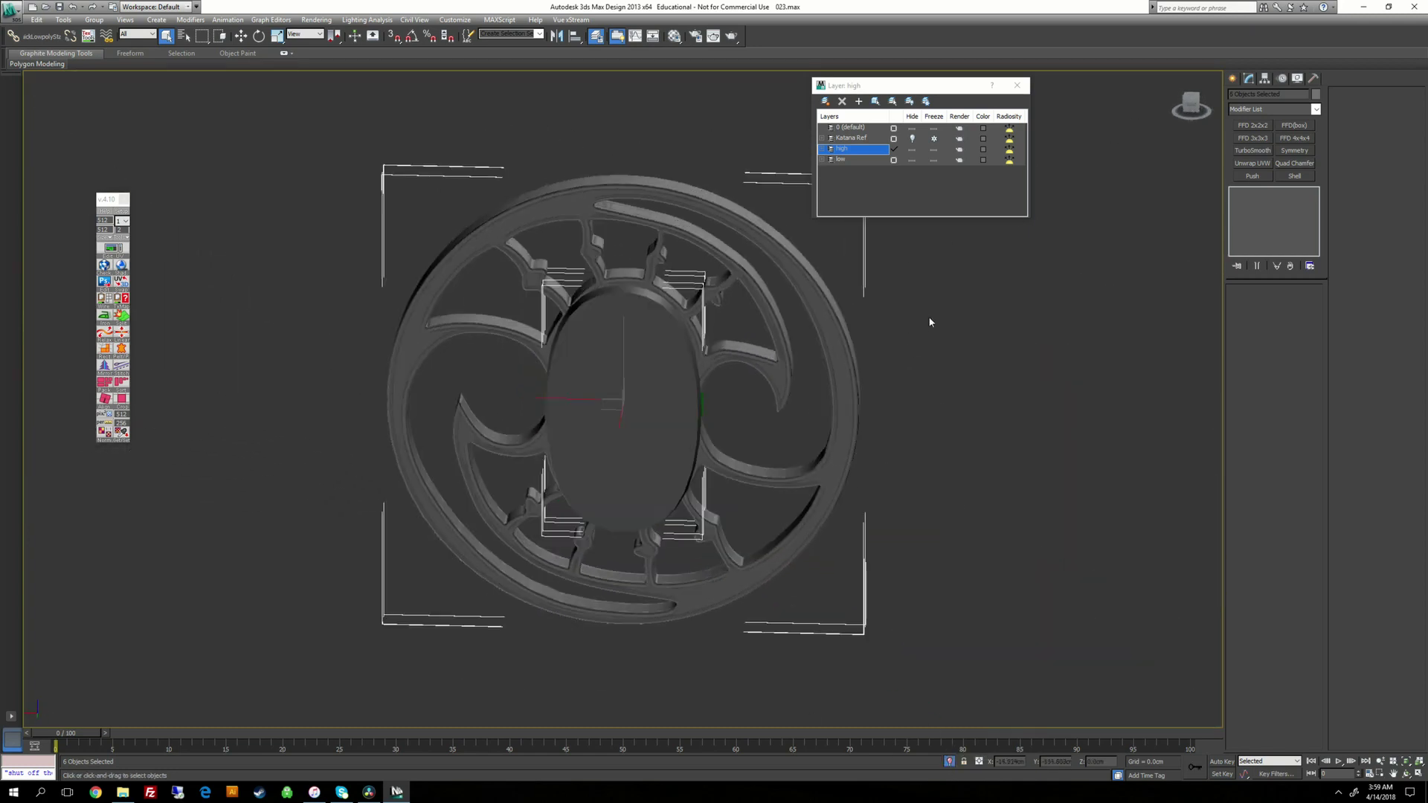
# Step: Select only the ring-shaped guard meshes in the front view and shift them slightly to centre them around the oval disc
pyautogui.keyDown('alt'); pyautogui.moveTo(930, 322); pyautogui.dragTo(960, 299, button='middle'); pyautogui.keyUp('alt')
pyautogui.press('f')
pyautogui.press('z')
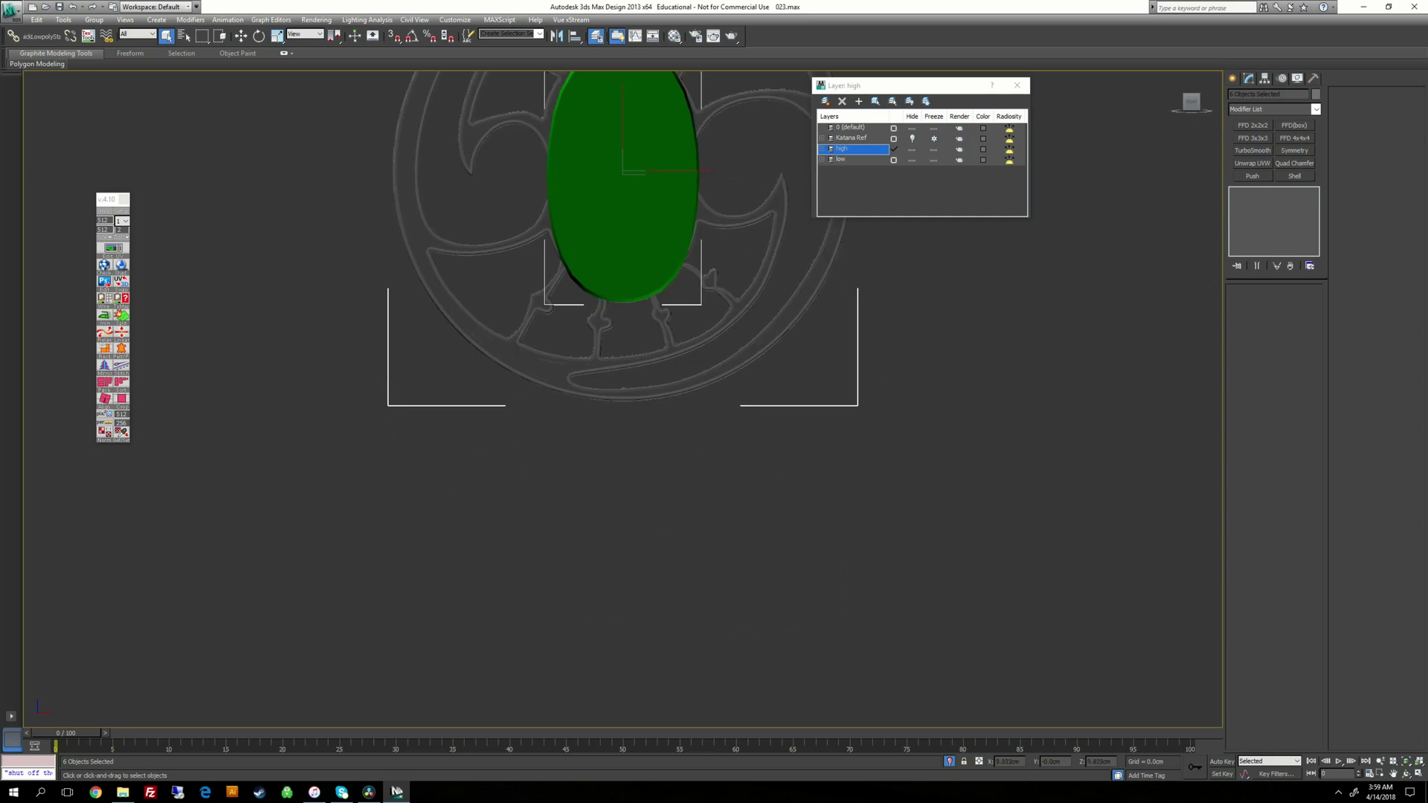
pyautogui.click(880, 418)
pyautogui.scroll(3, 733, 447)
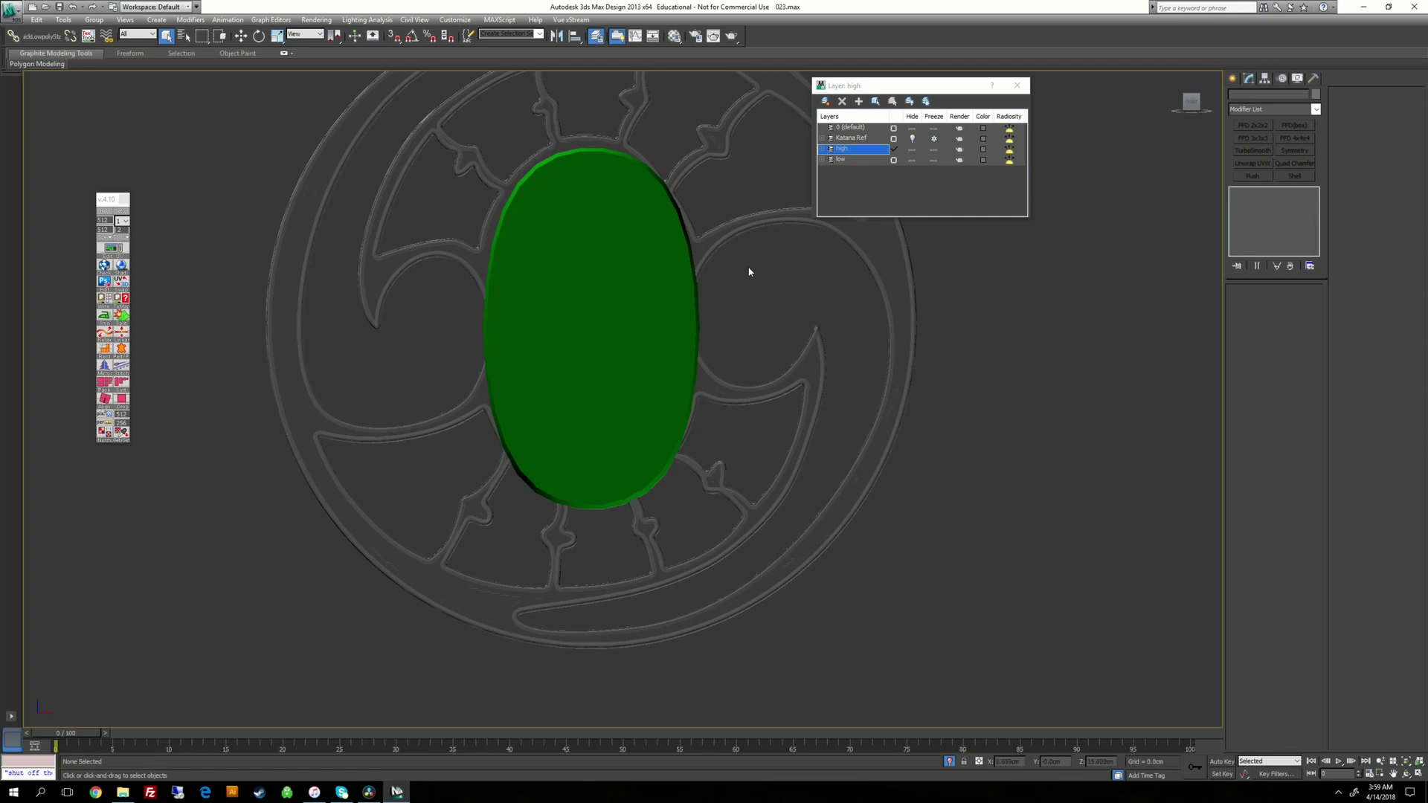
pyautogui.moveTo(749, 270); pyautogui.dragTo(733, 383, button='middle')
pyautogui.scroll(-2, 734, 375)
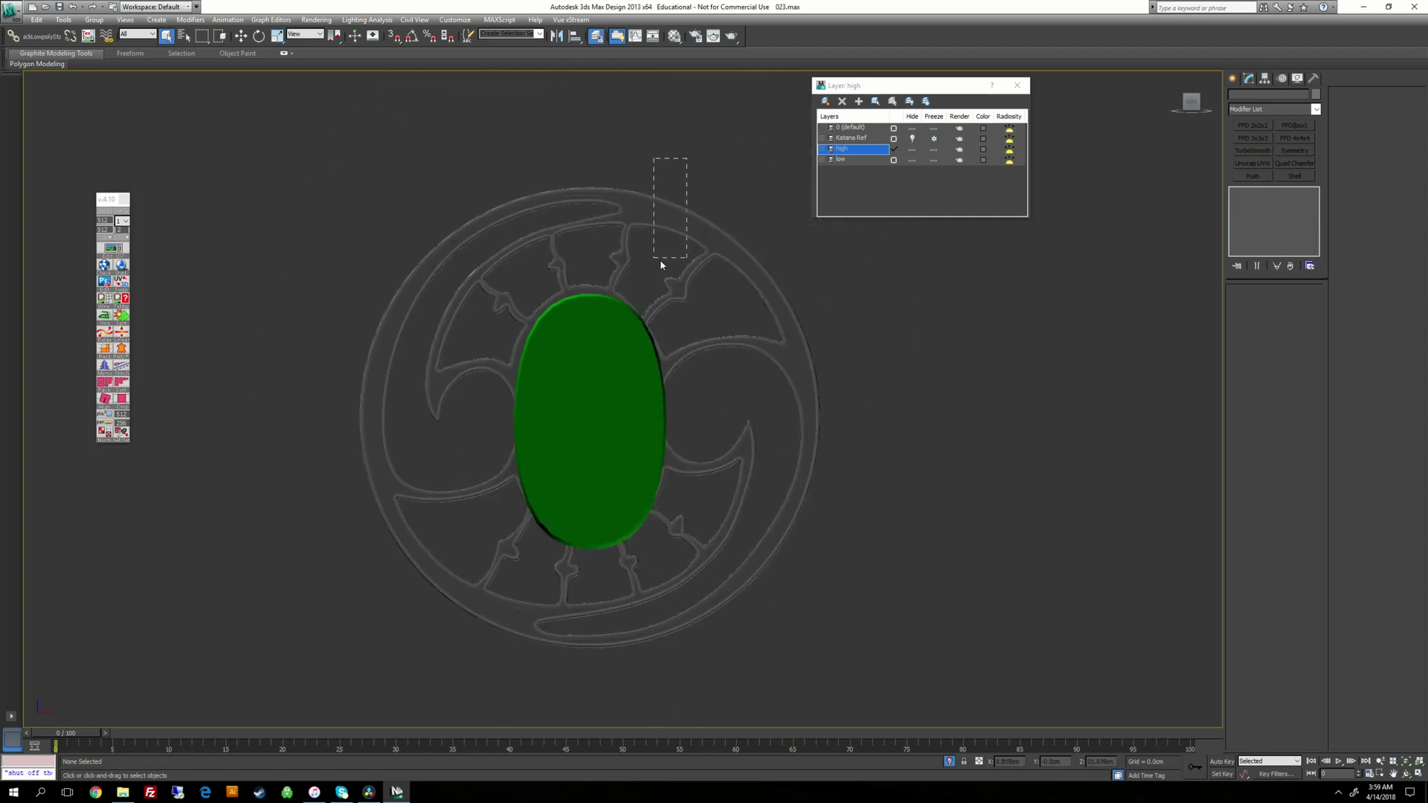
pyautogui.moveTo(660, 261); pyautogui.dragTo(664, 265)
pyautogui.scroll(3, 707, 400)
pyautogui.press('w')
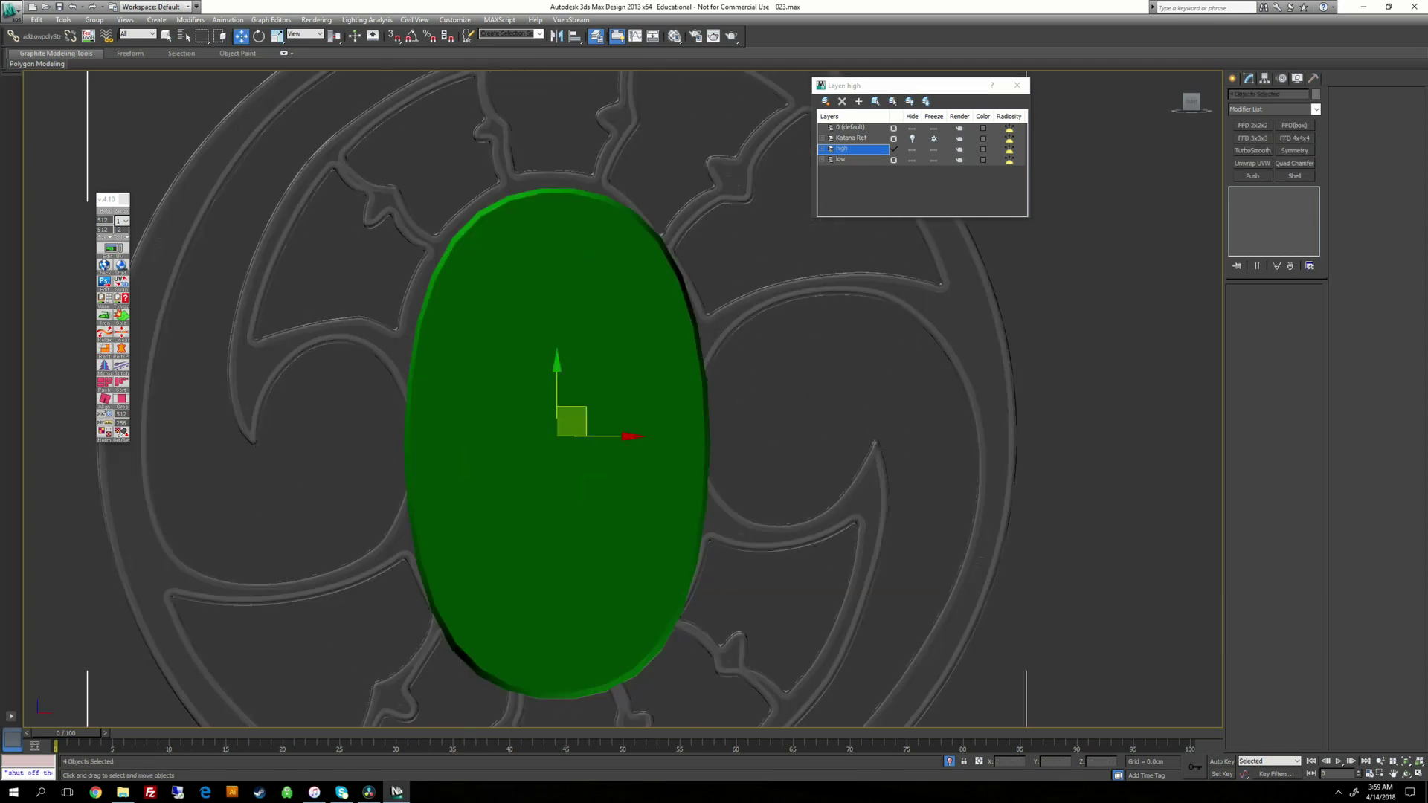
pyautogui.moveTo(573, 421); pyautogui.dragTo(577, 431)
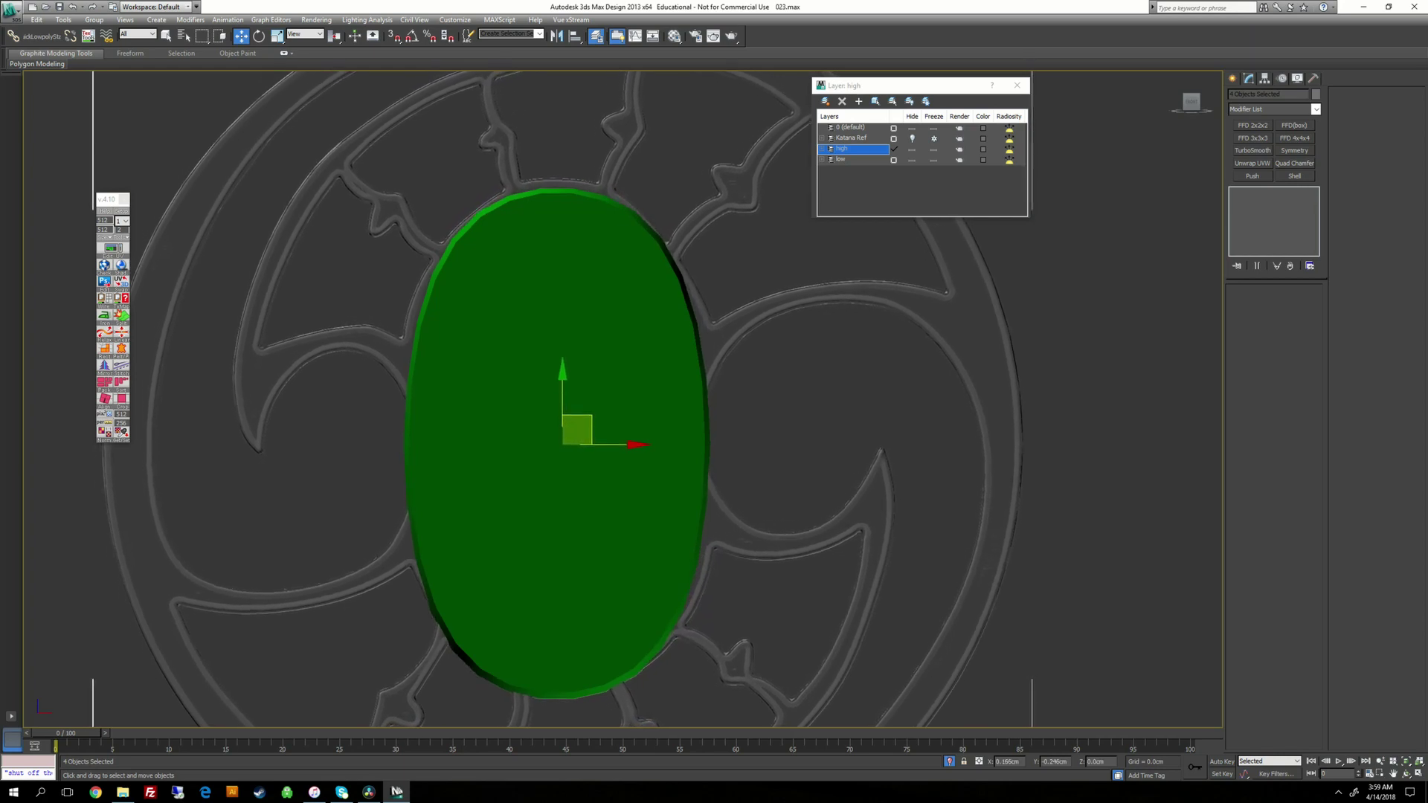
# Step: Scale the guard meshes up to about 106% and nudge them to fit evenly around the oval disc
pyautogui.scroll(-2, 693, 422)
pyautogui.press('r')
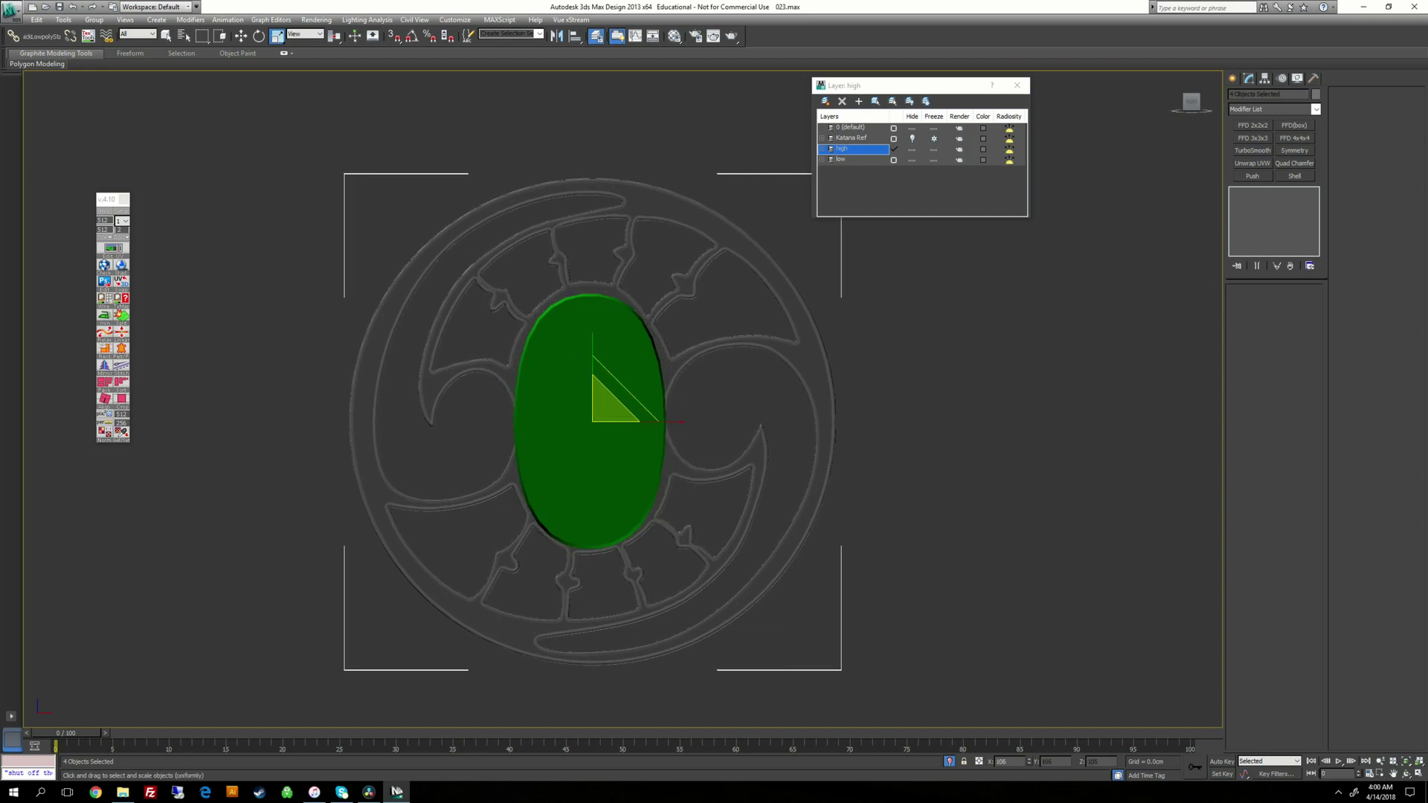
pyautogui.scroll(2, 623, 400)
pyautogui.press('w')
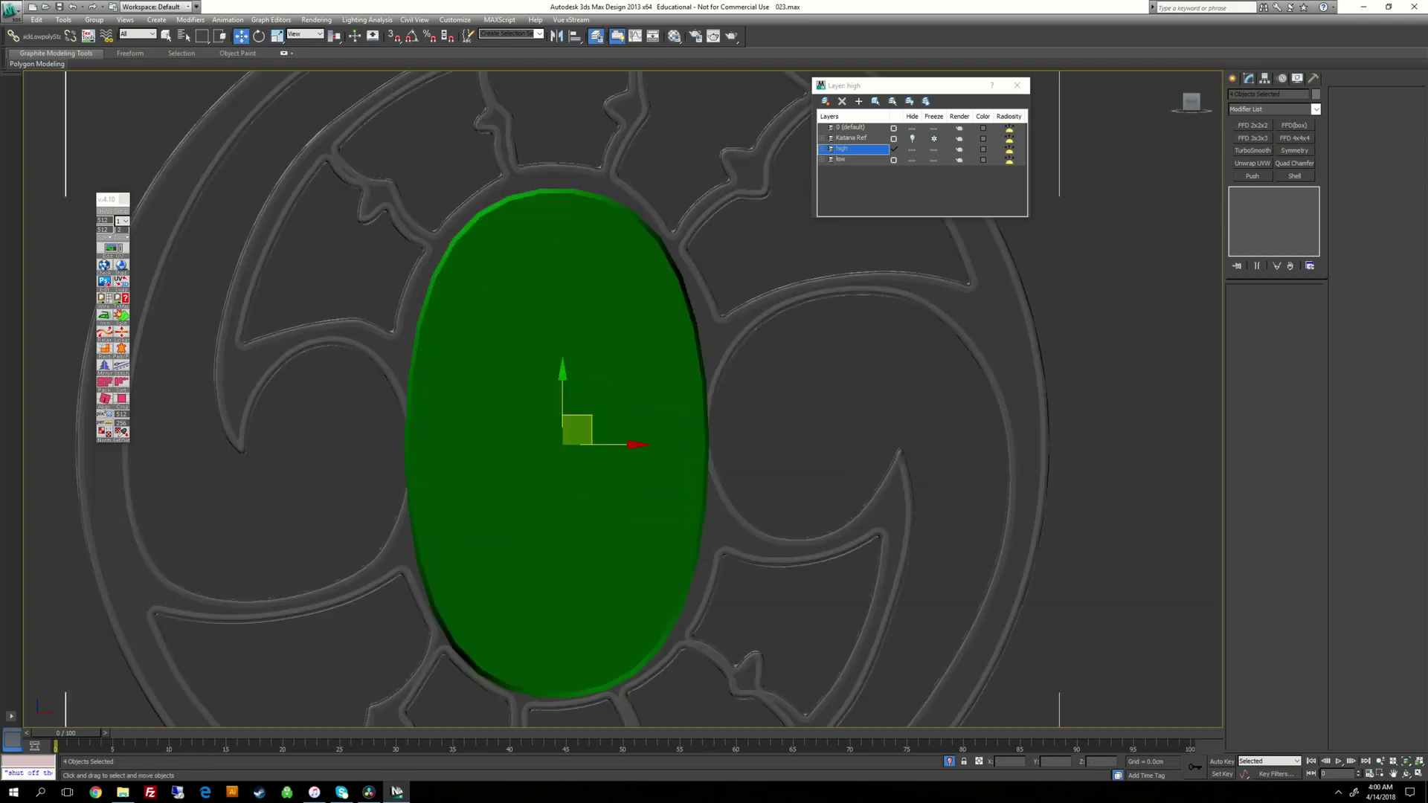
pyautogui.moveTo(578, 438); pyautogui.dragTo(576, 436)
pyautogui.scroll(-3, 576, 436)
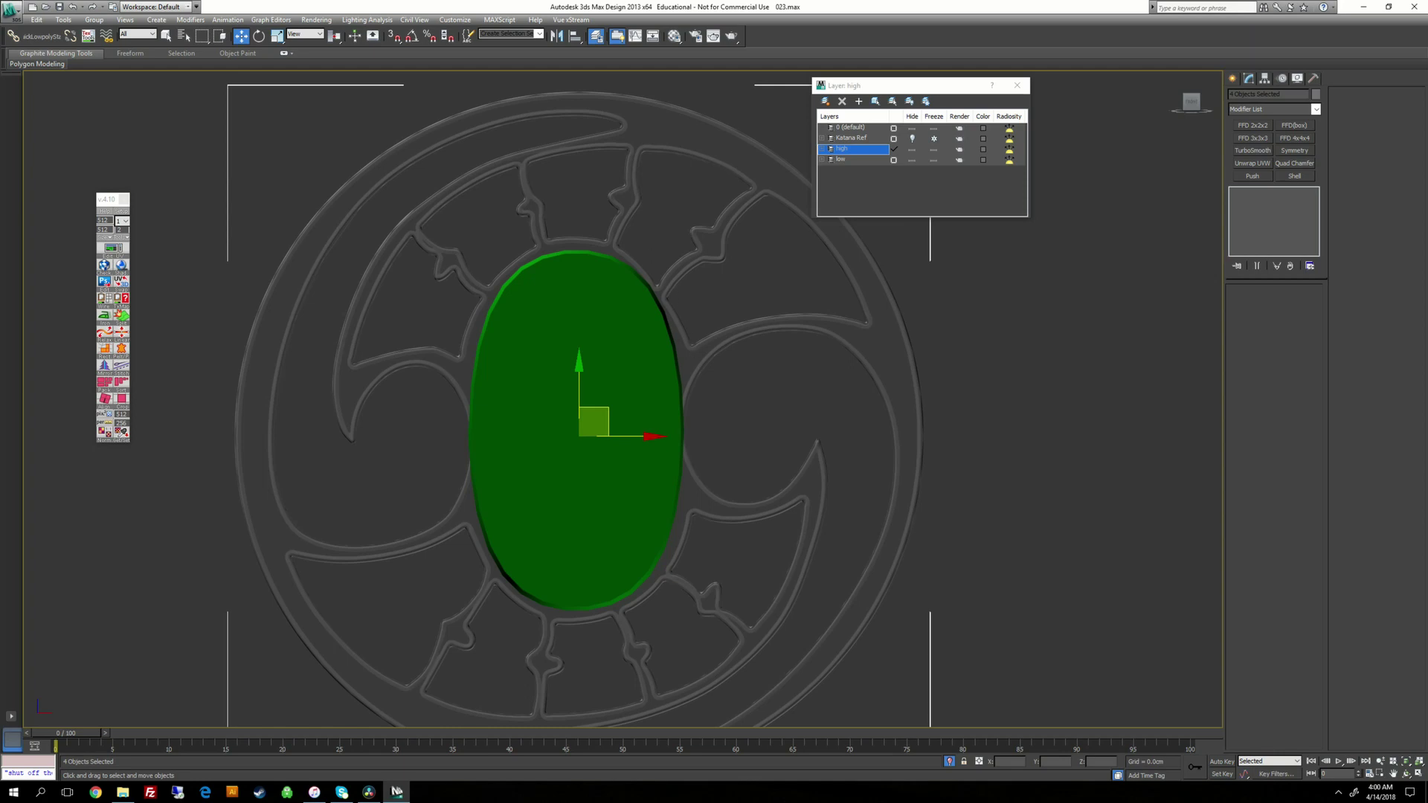
pyautogui.moveTo(632, 436); pyautogui.dragTo(738, 275, button='middle')
pyautogui.scroll(-4, 626, 391)
pyautogui.scroll(4, 631, 487)
pyautogui.scroll(-4, 609, 497)
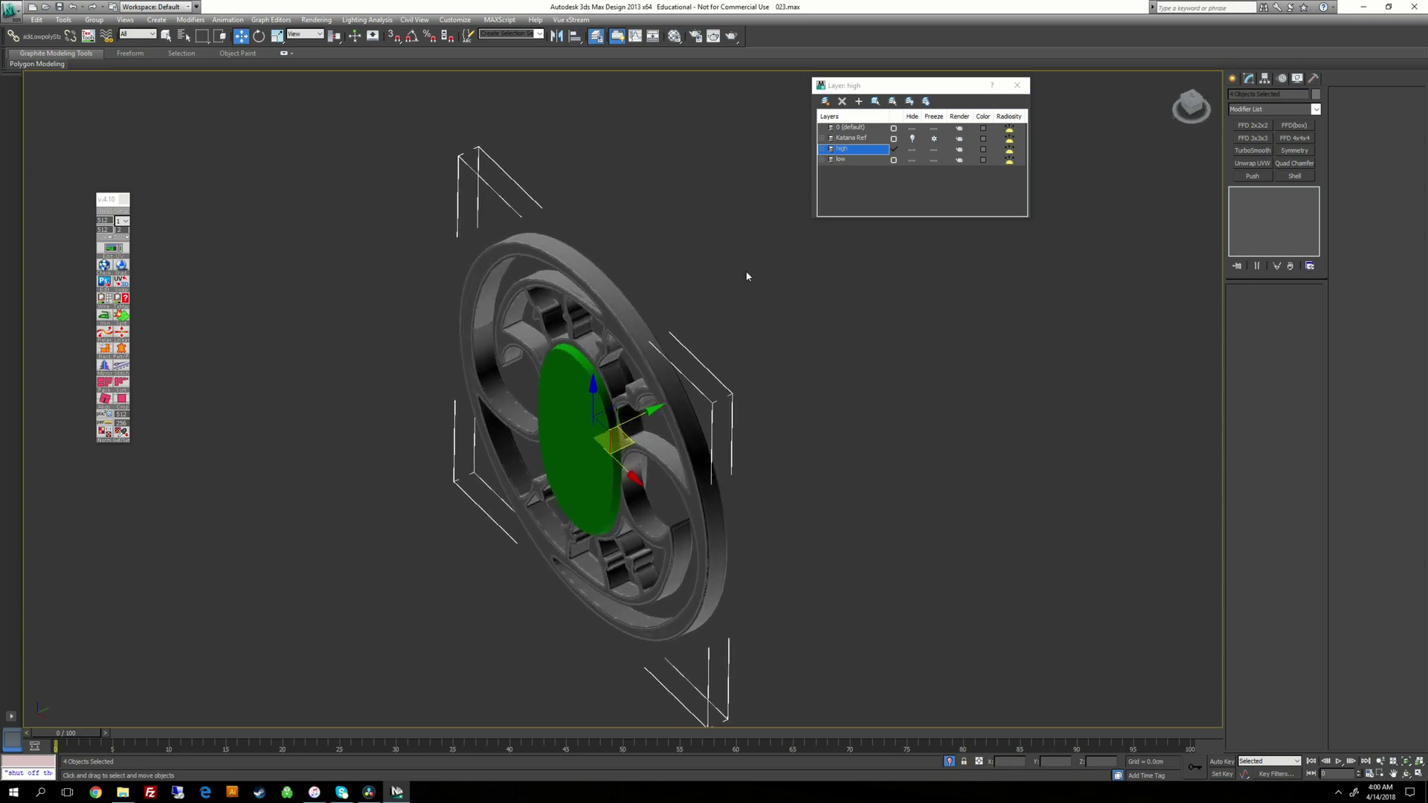